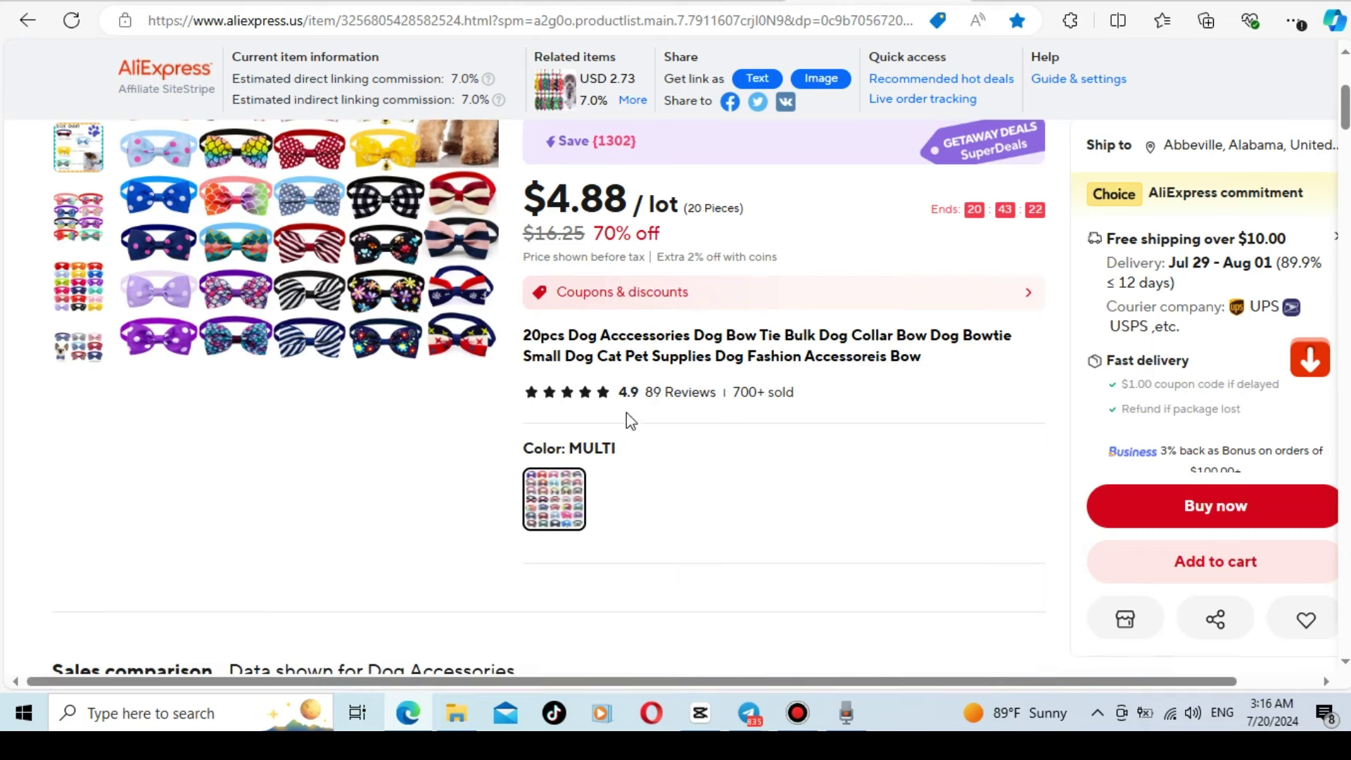
Select the MULTI color option and inspect the product gallery images of the 20-piece dog bow tie listing.
left_click(578, 501)
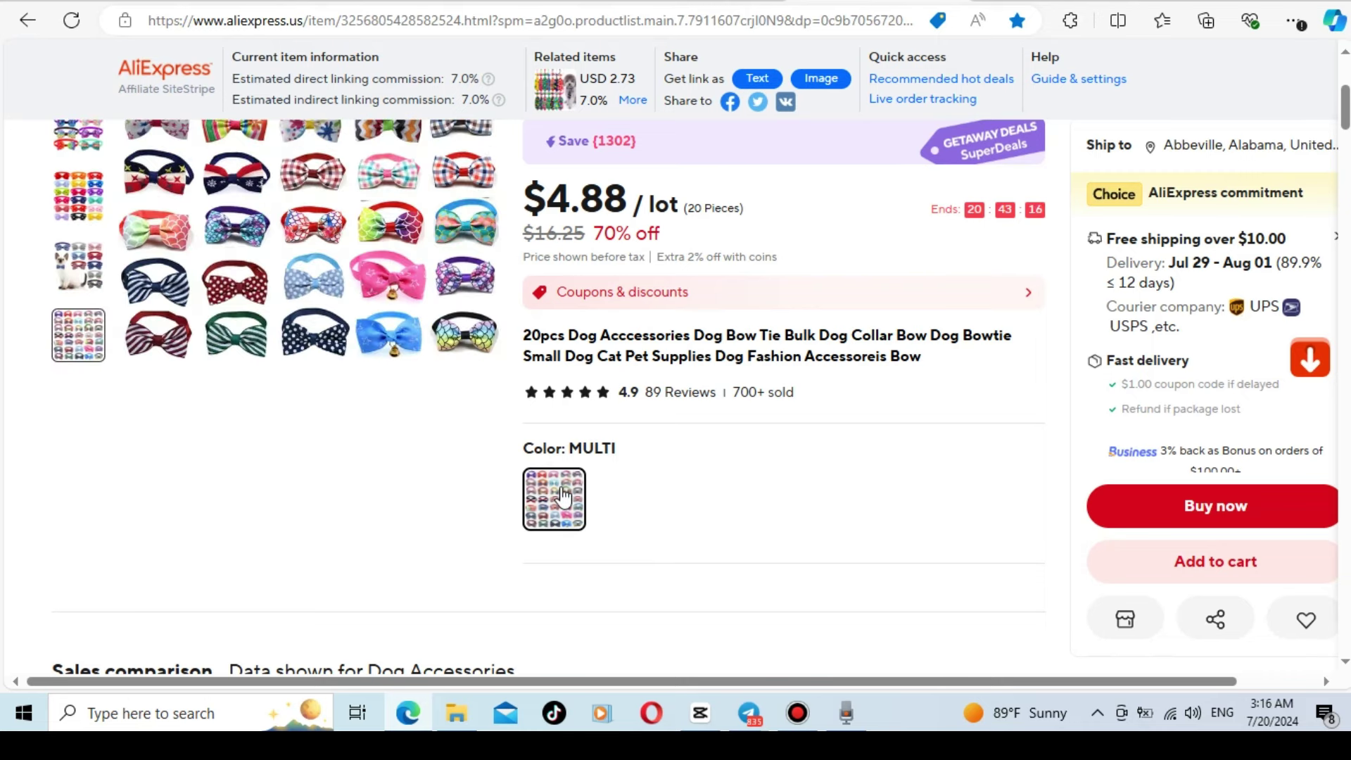
scroll(612, 495, "up", 2)
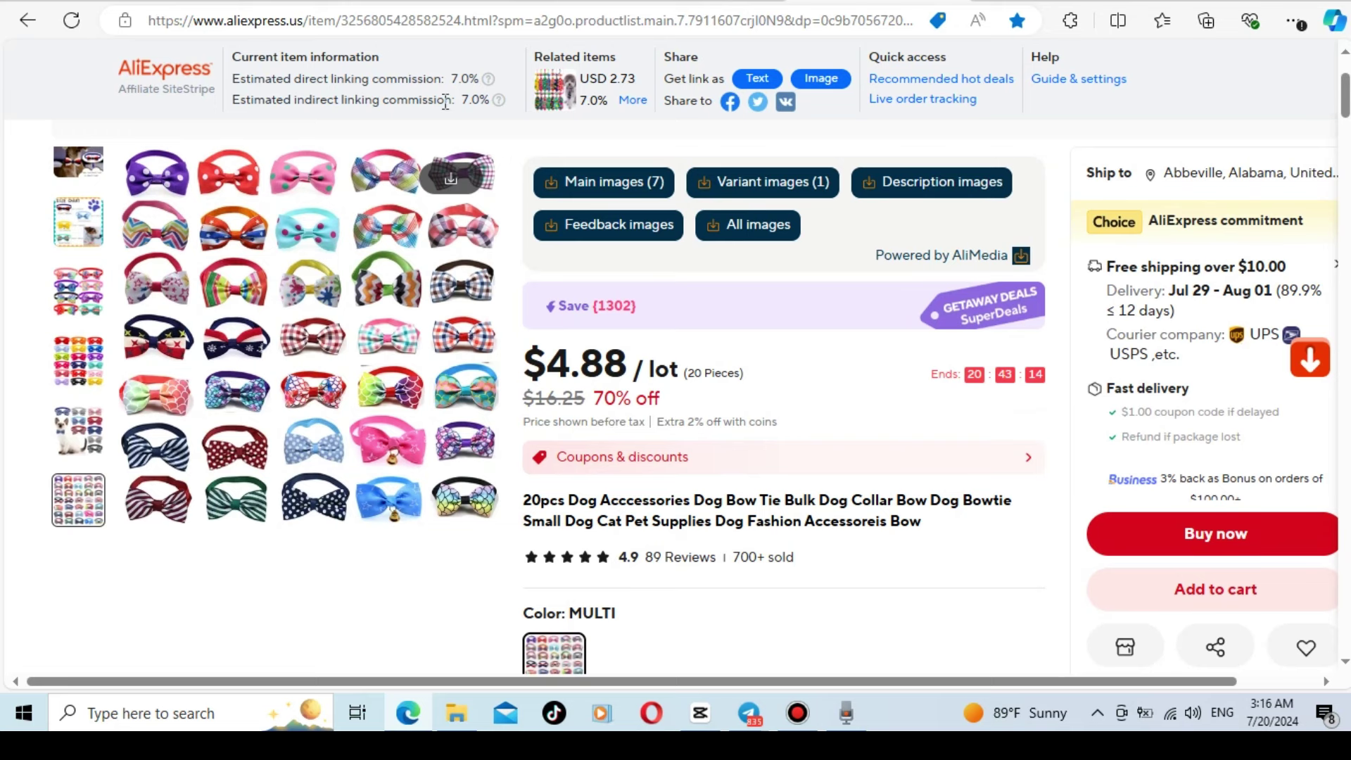
scroll(222, 248, "up", 2)
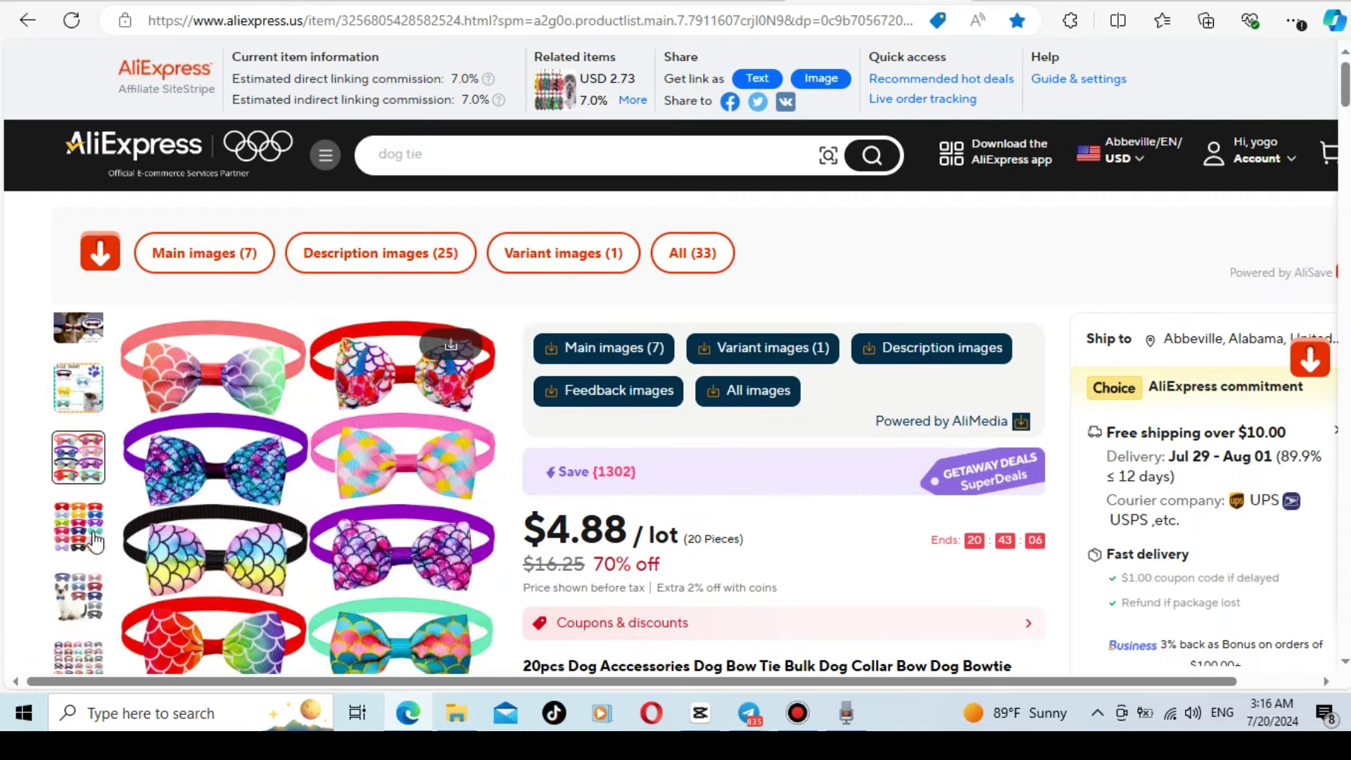
Examine the customer reviews and buyer photos of the dog bow tie listing.
scroll(1035, 421, "down", 10)
scroll(1035, 421, "down", 10)
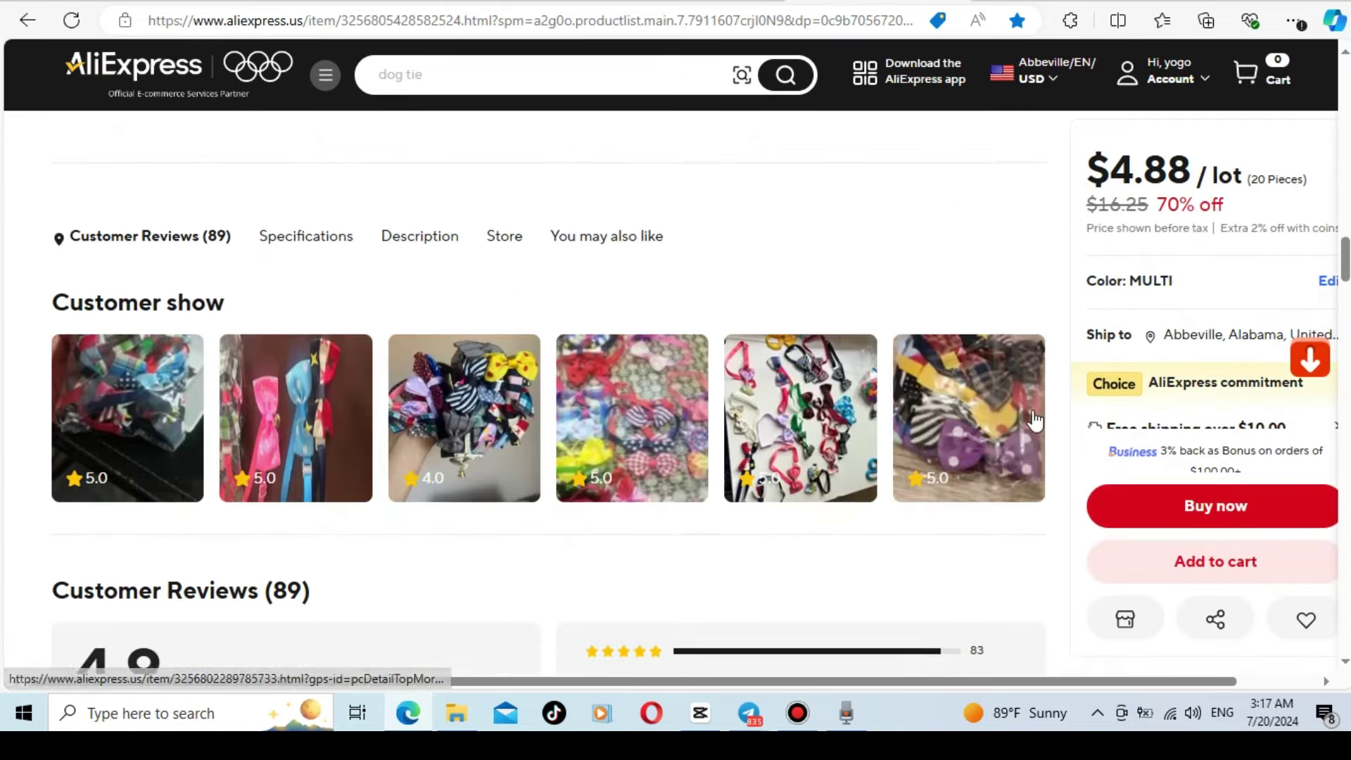
scroll(1035, 421, "down", 2)
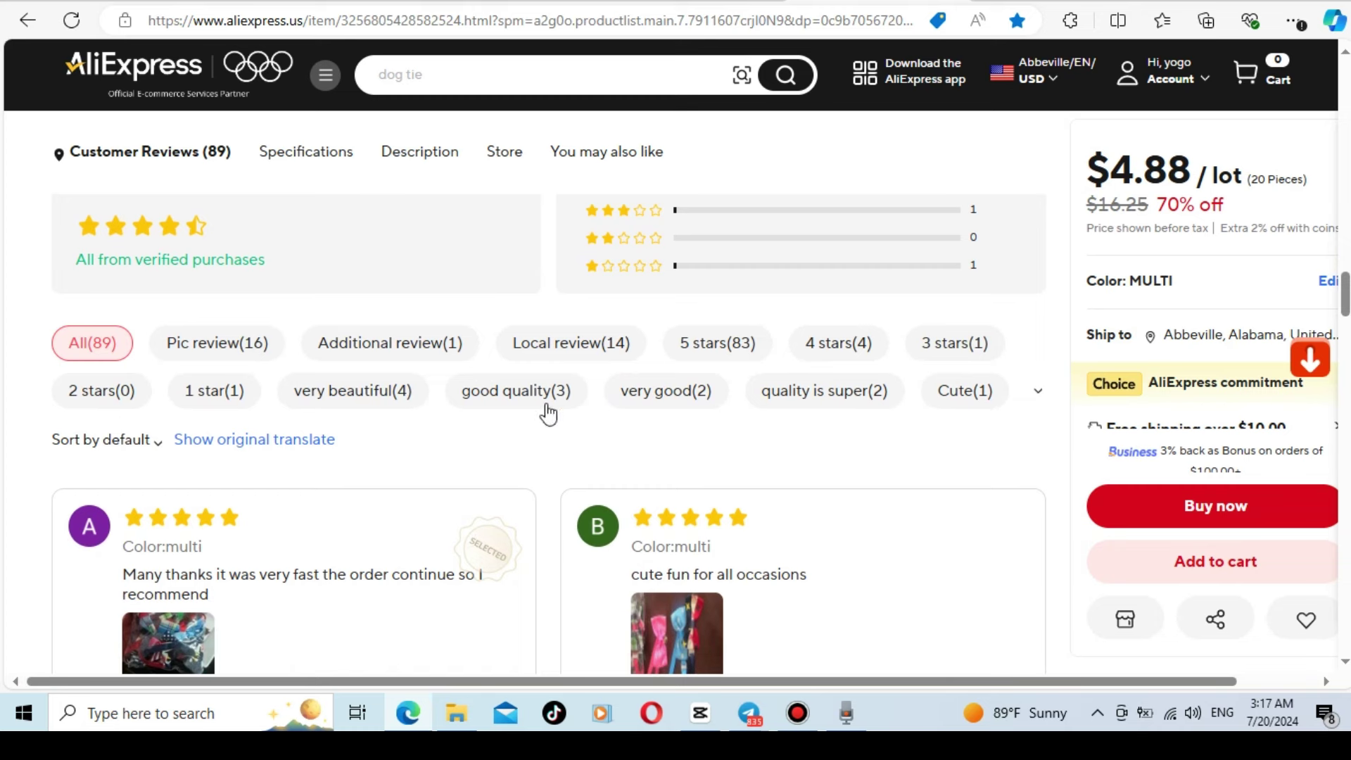
scroll(613, 426, "down", 2)
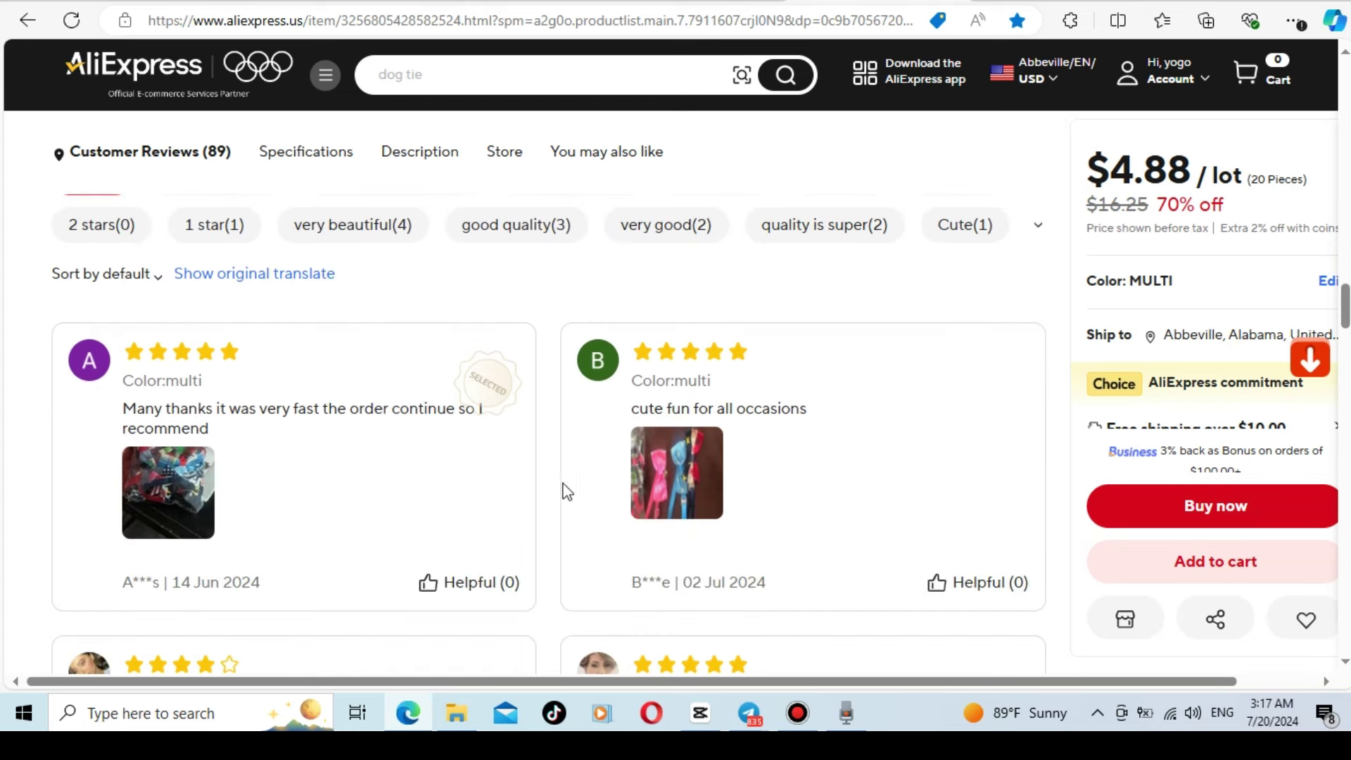
scroll(749, 478, "down", 2)
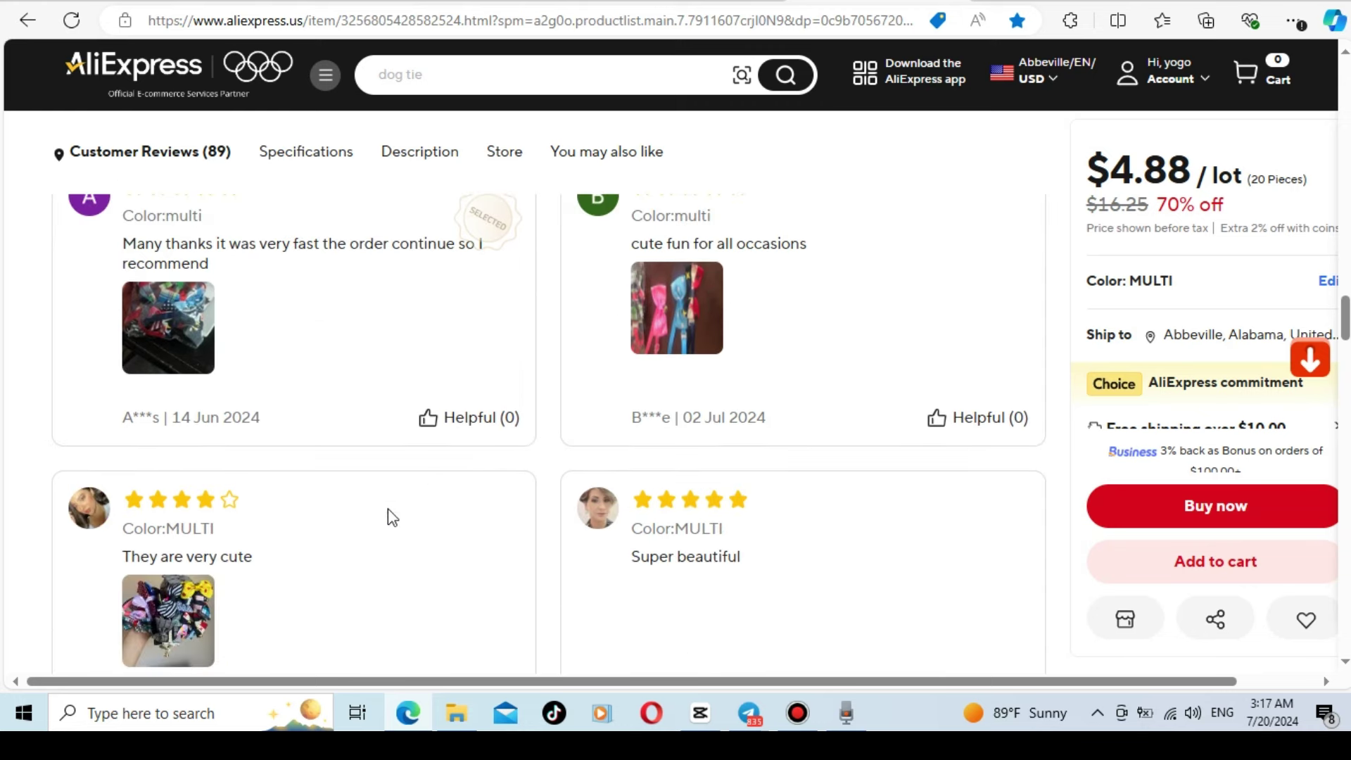
scroll(451, 508, "down", 2)
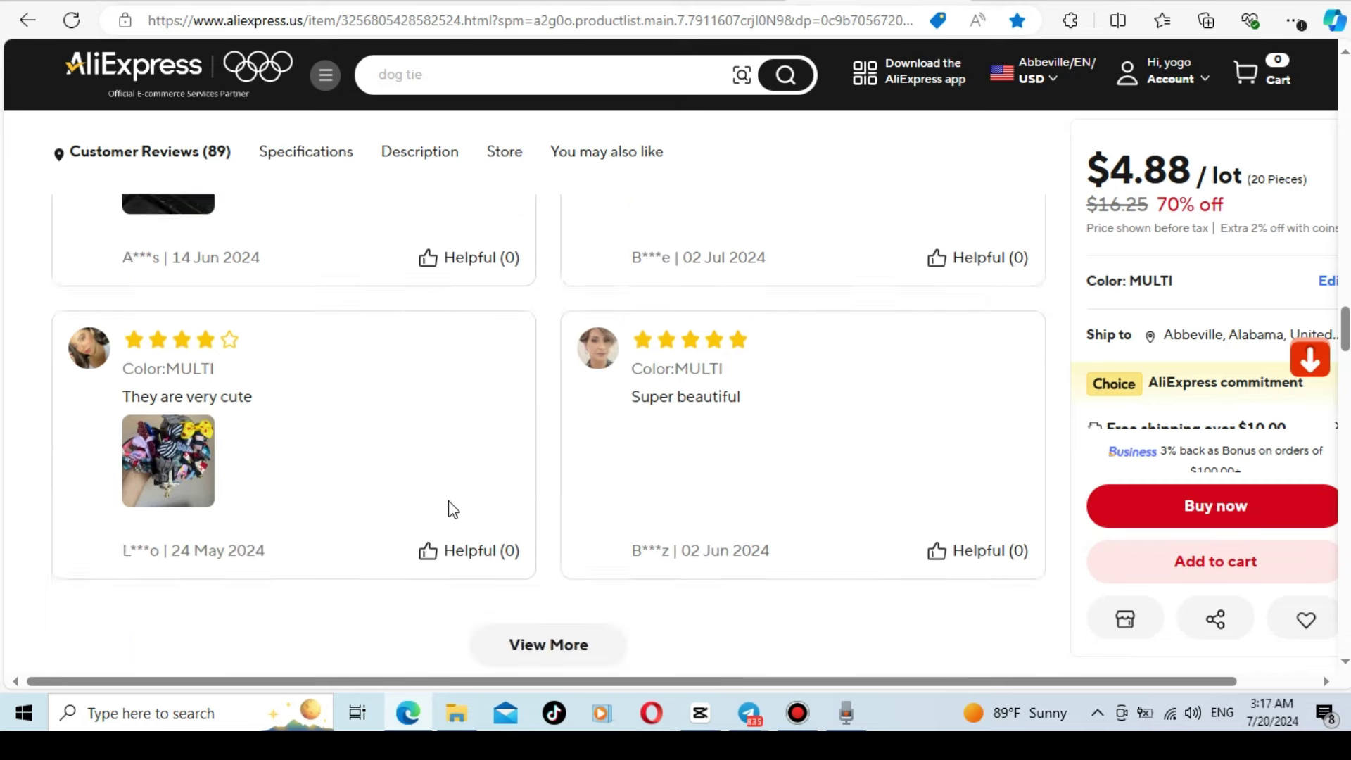
Examine the listing's specifications and its description, including material, neck size and bow tie pictures.
scroll(457, 496, "down", 10)
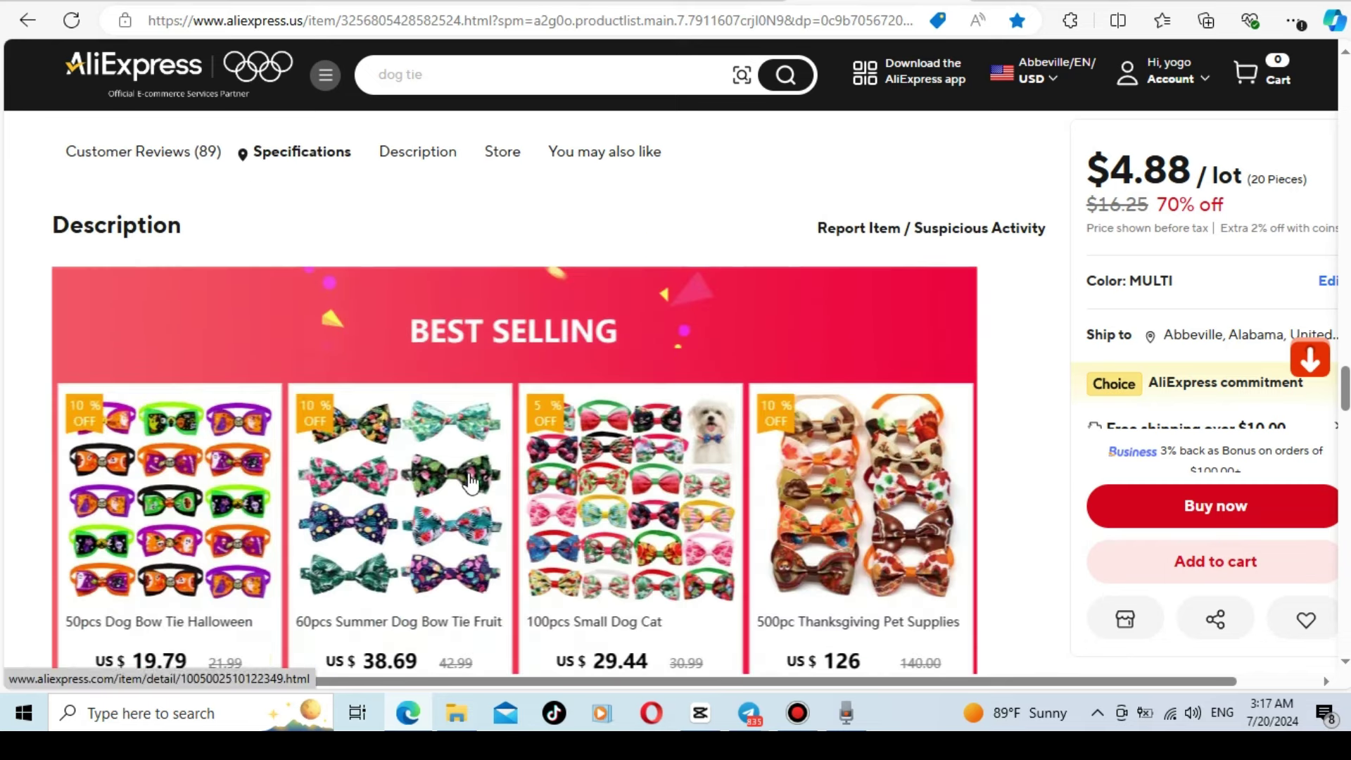
scroll(470, 483, "up", 7)
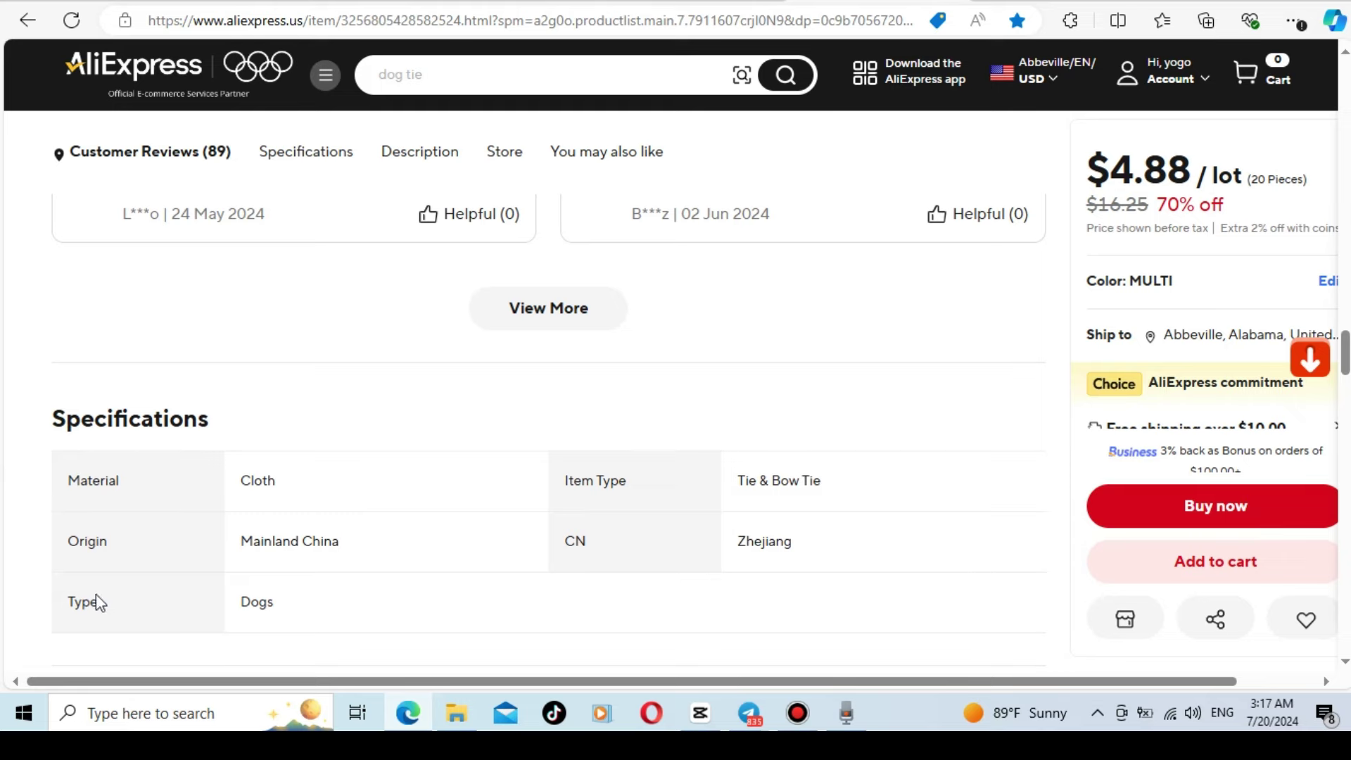
scroll(768, 447, "down", 10)
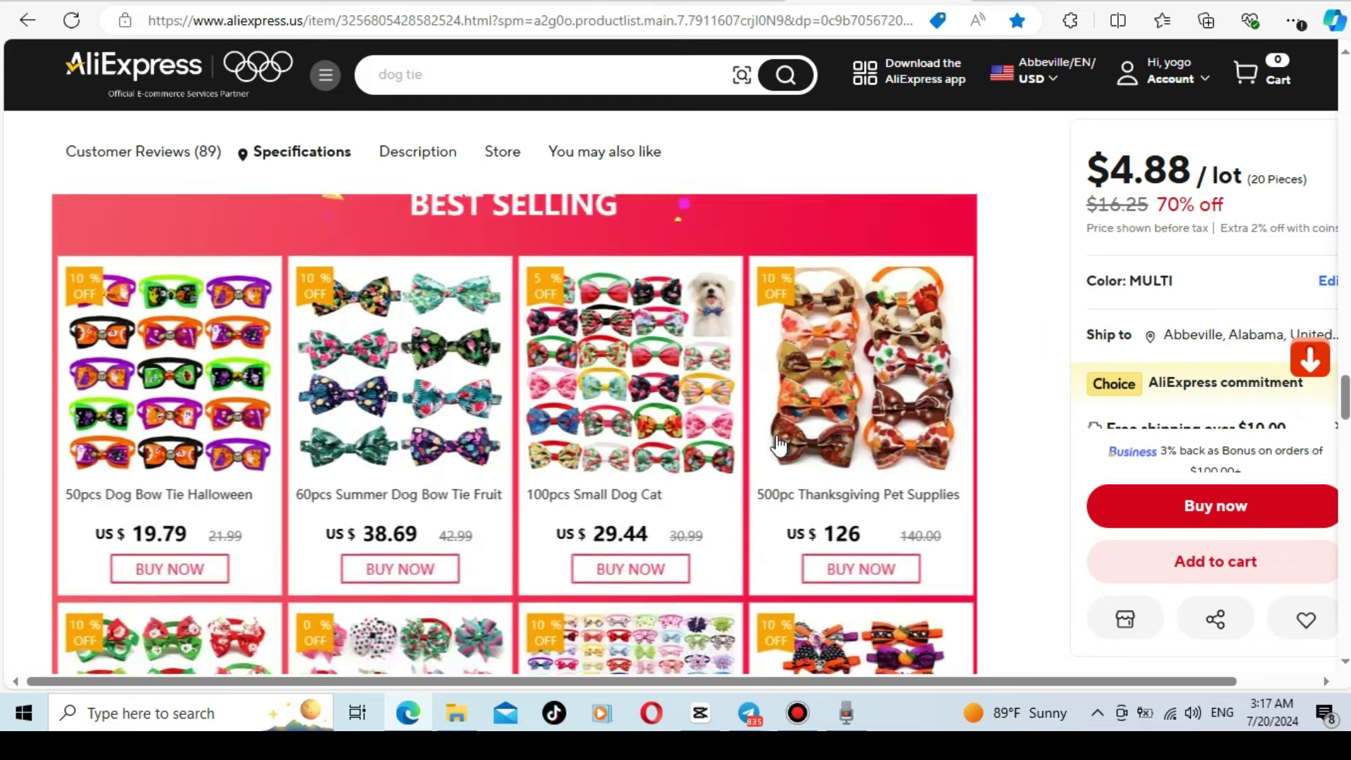
scroll(778, 444, "down", 5)
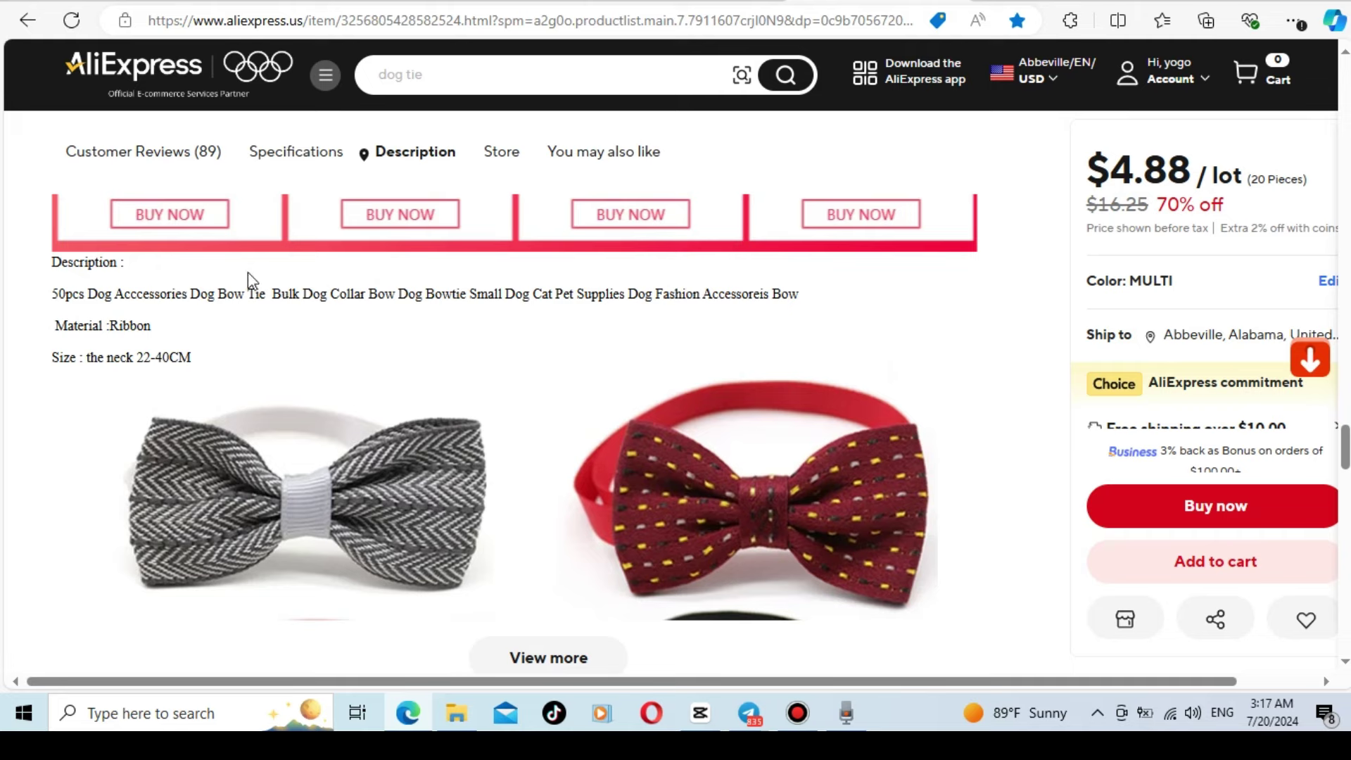
scroll(363, 314, "down", 5)
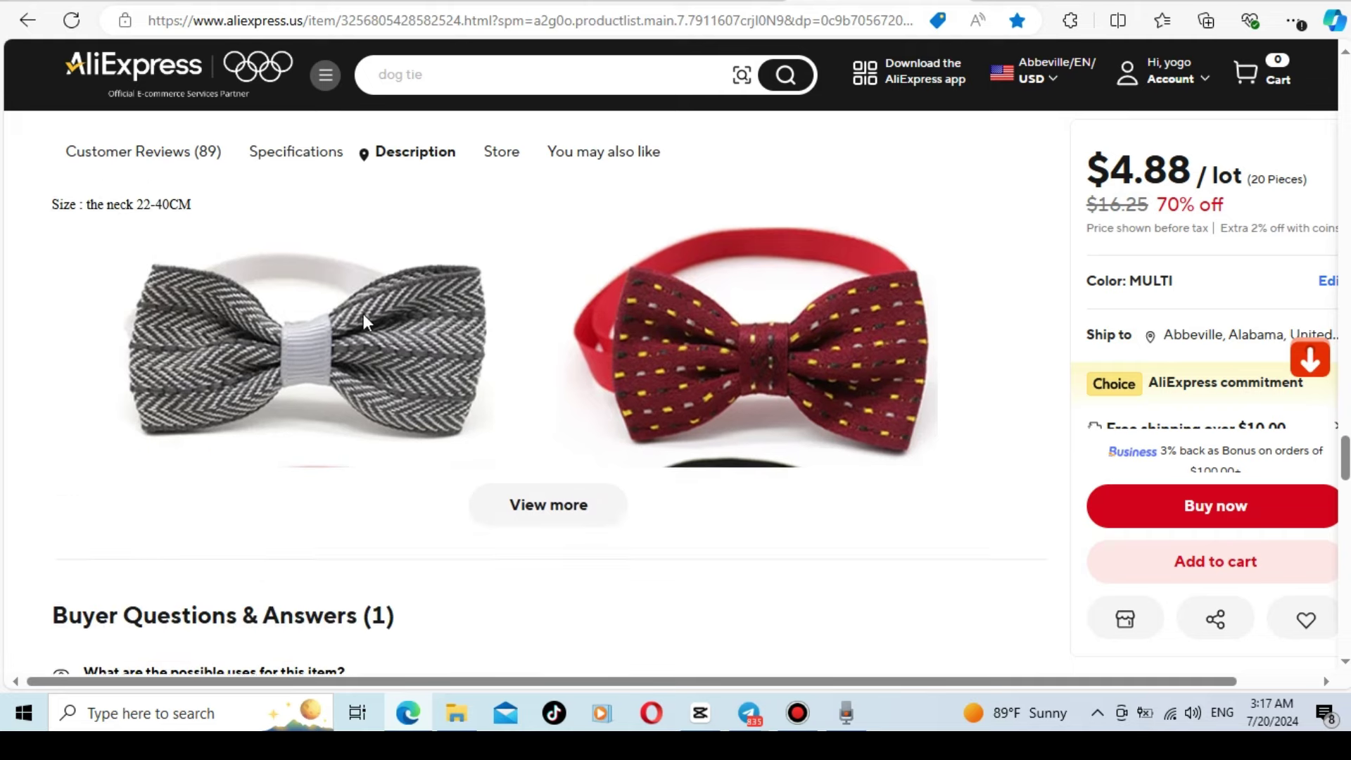
scroll(450, 344, "up", 2)
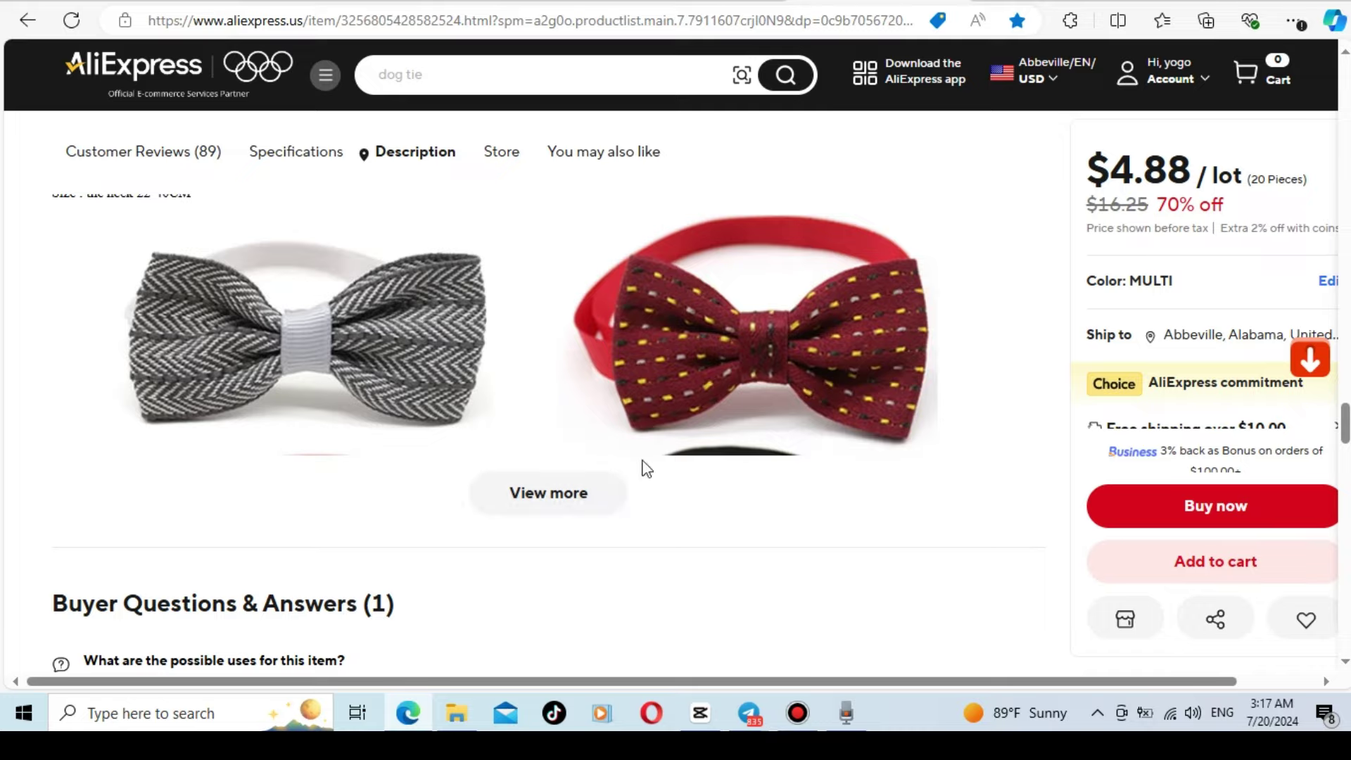
scroll(642, 467, "up", 2)
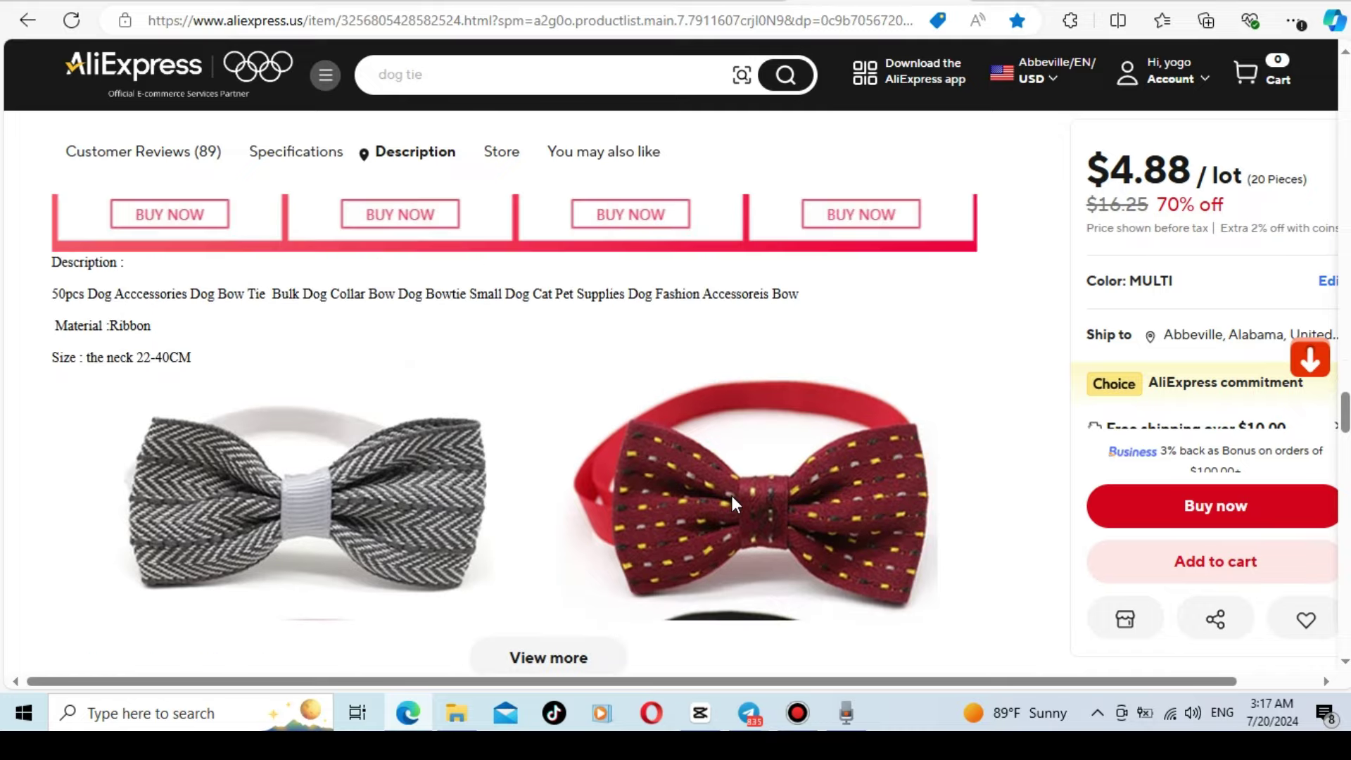
Download all seven main product images of the listing with the AliSave downloader.
scroll(732, 495, "up", 10)
scroll(741, 504, "up", 15)
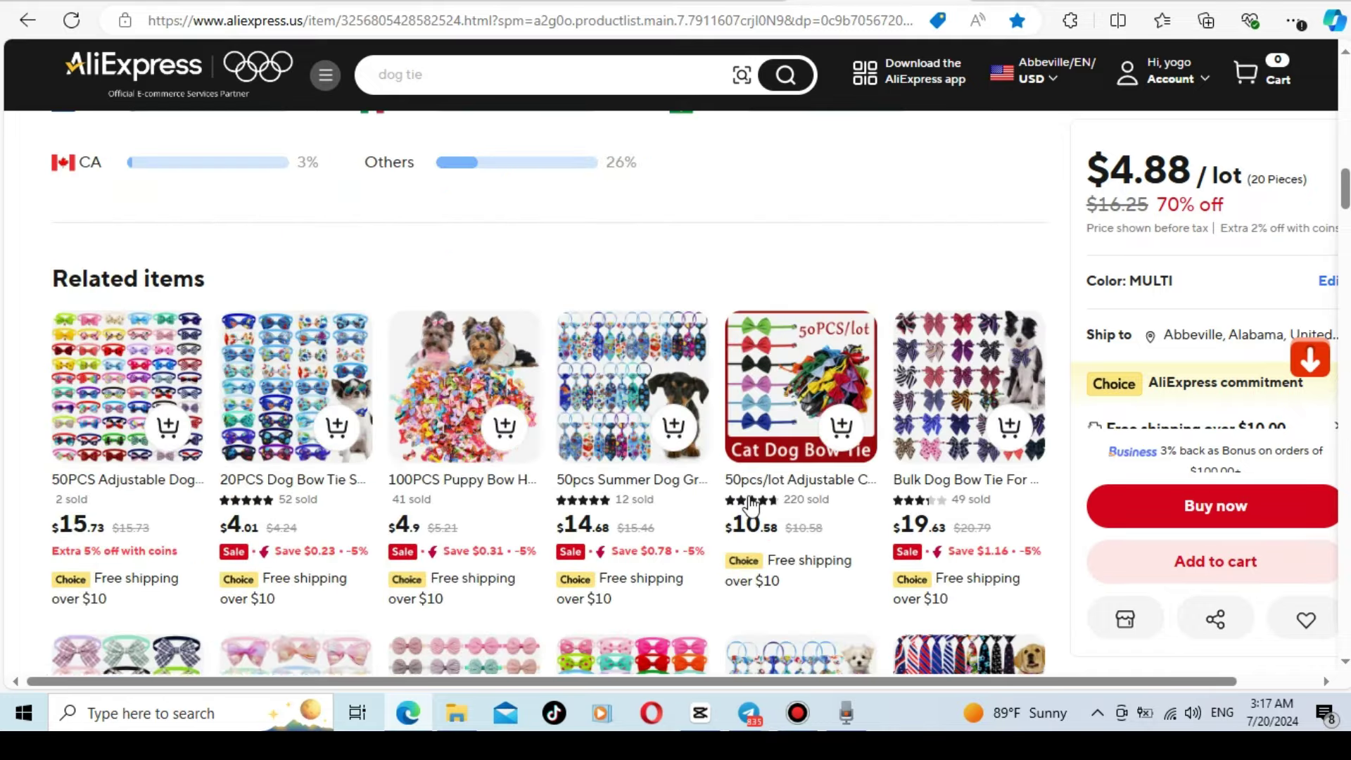
scroll(788, 493, "up", 1)
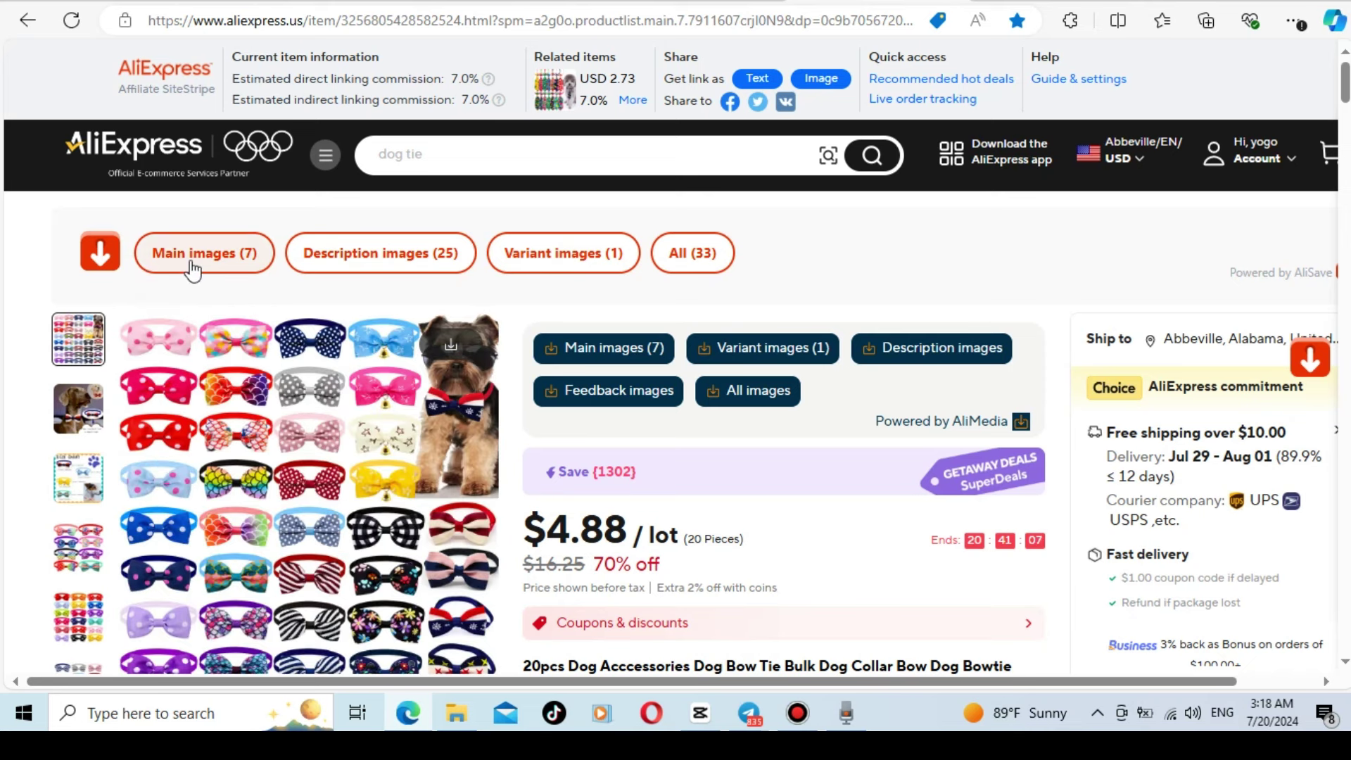
left_click(192, 262)
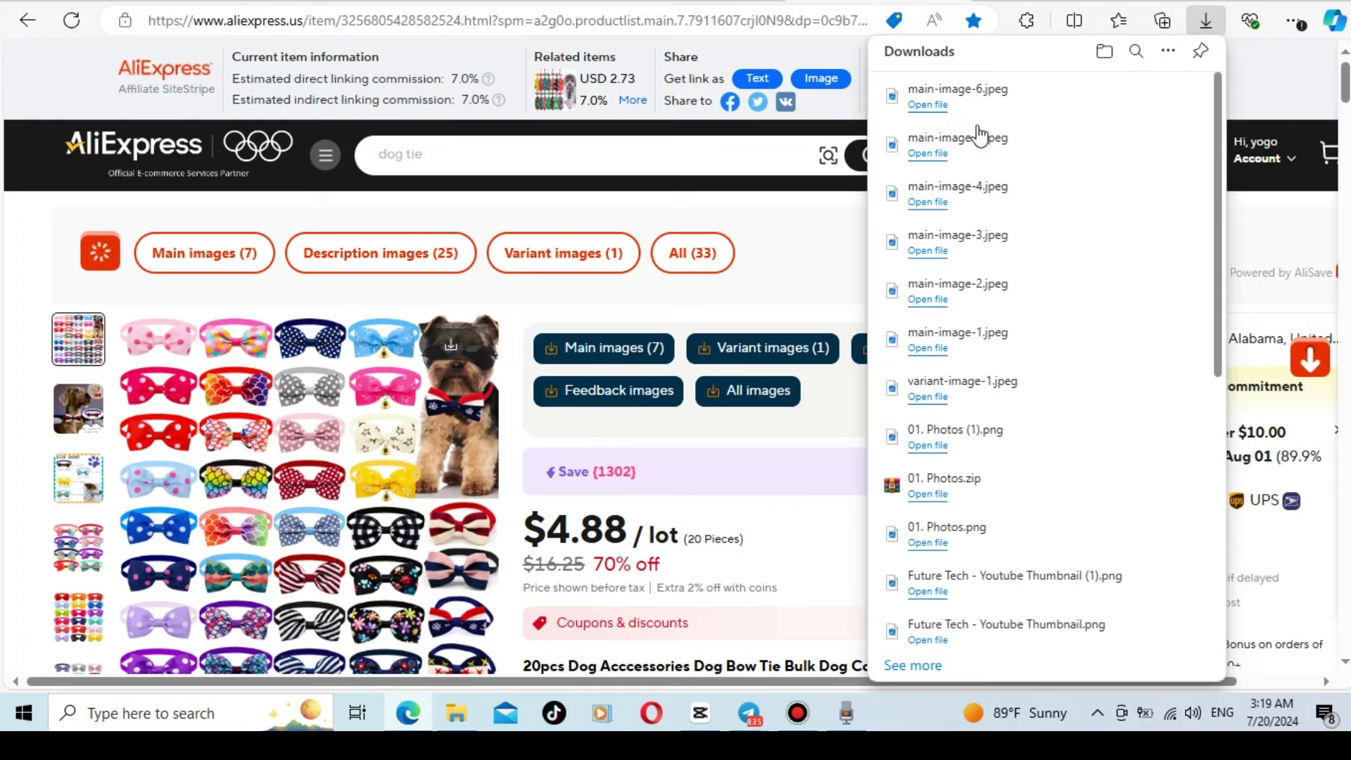
Open the enlarged customer photo from the four-star review reading "They are very cute".
scroll(1085, 228, "down", 1)
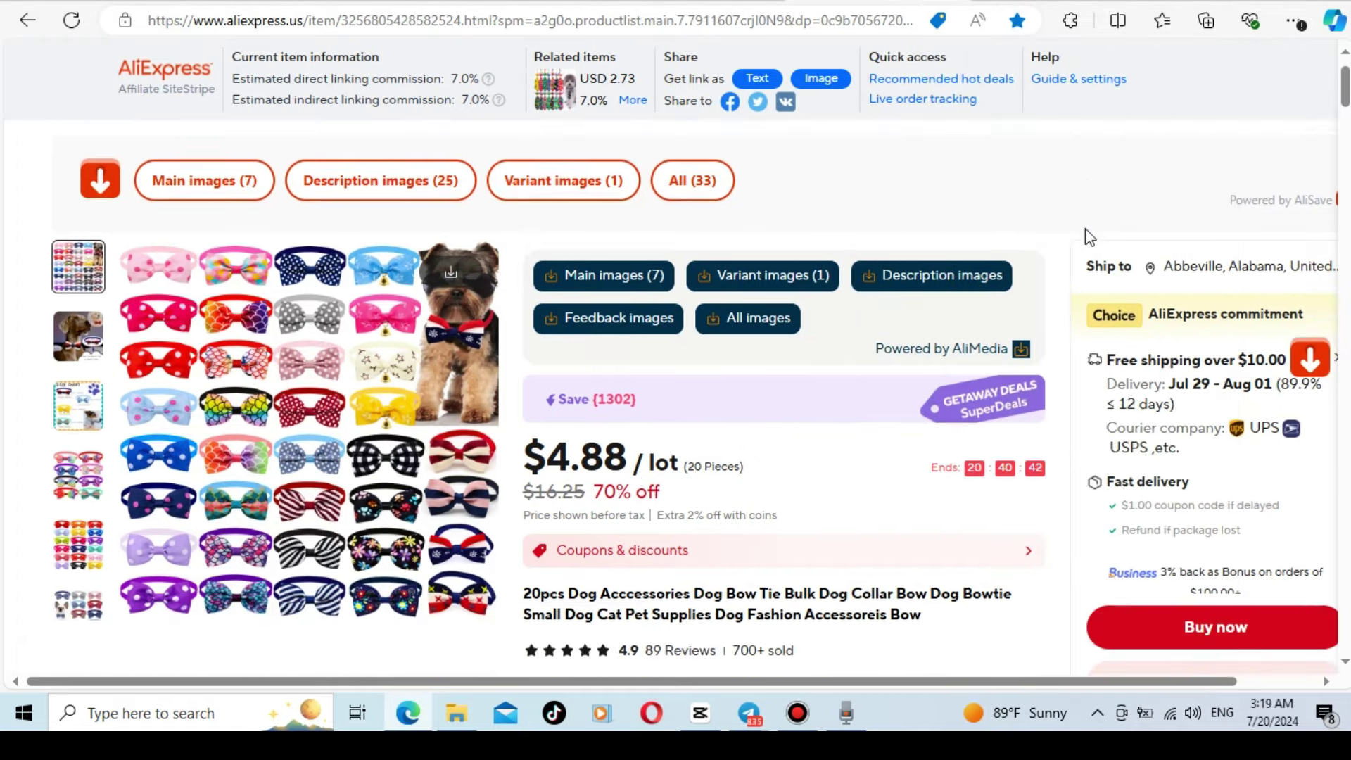
scroll(1085, 228, "down", 8)
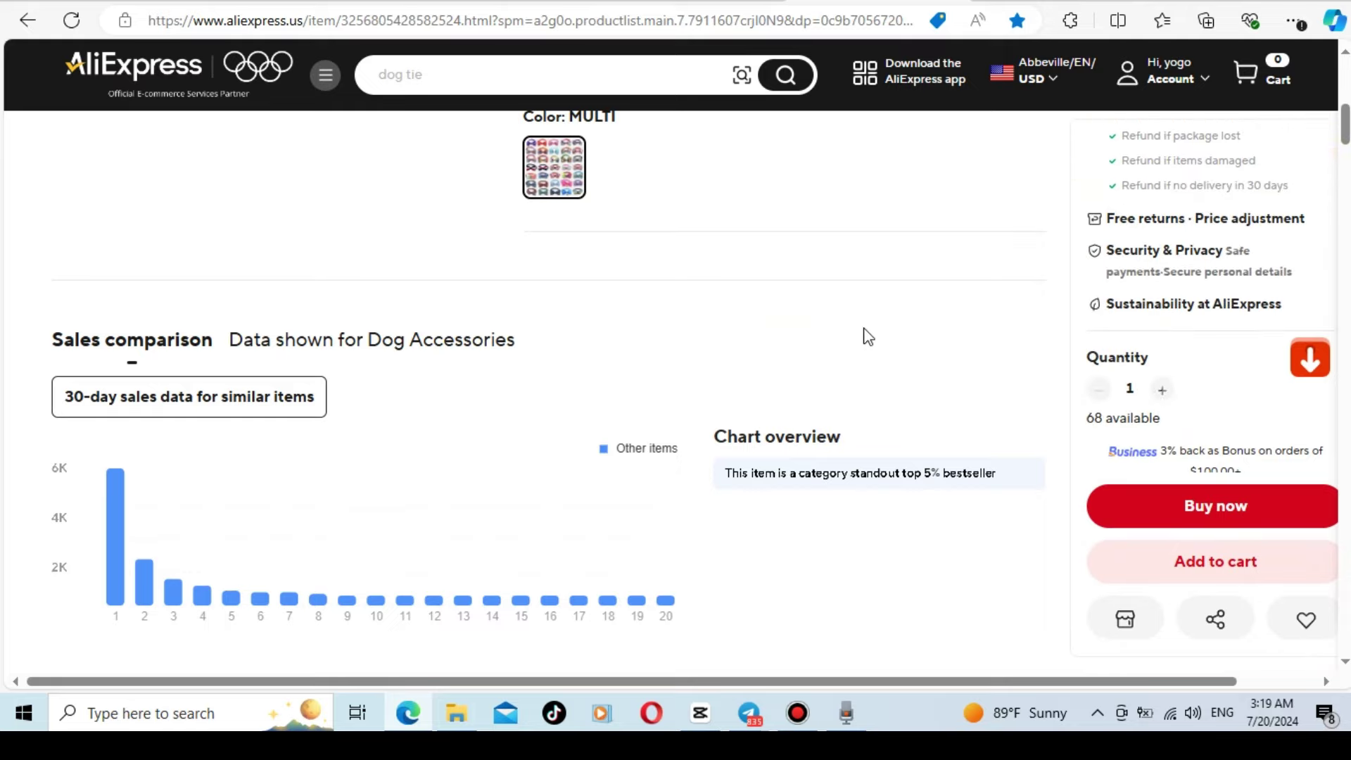
scroll(868, 337, "down", 19)
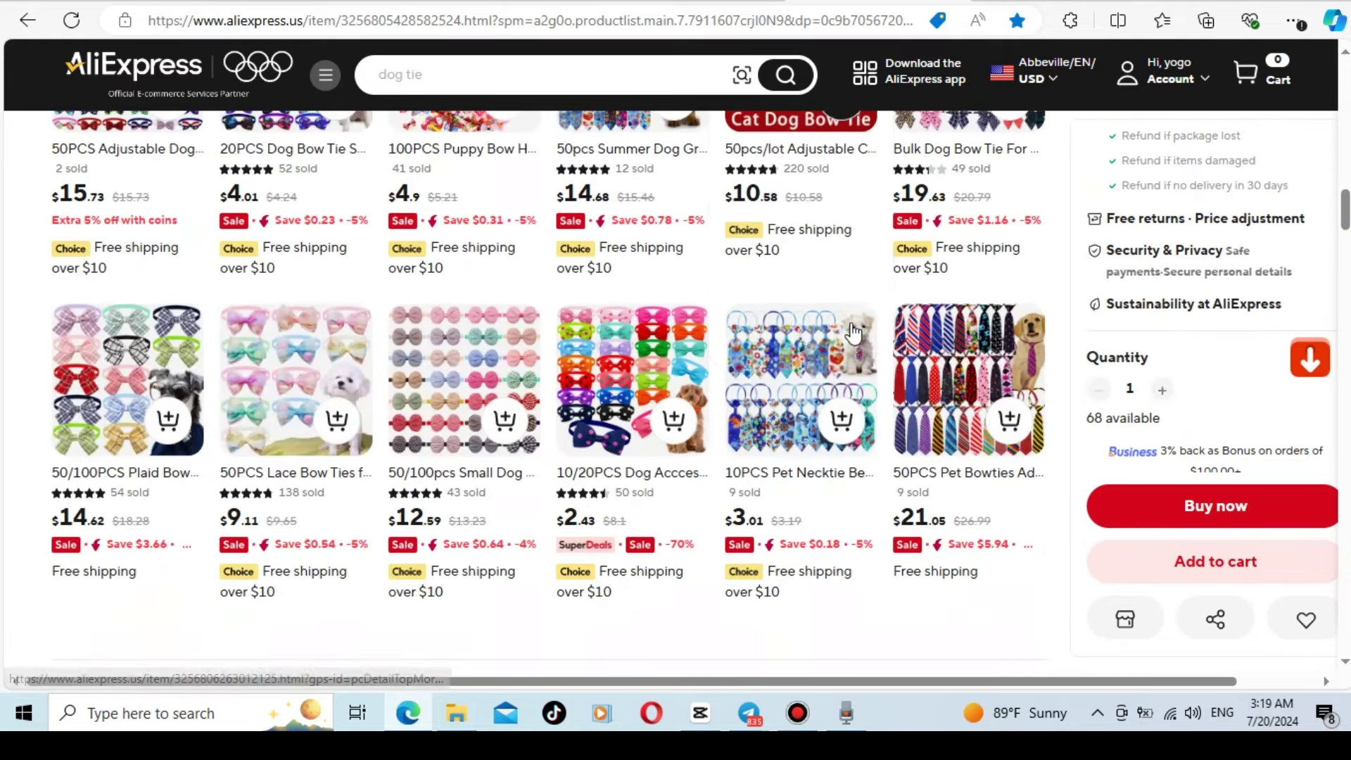
scroll(853, 330, "down", 10)
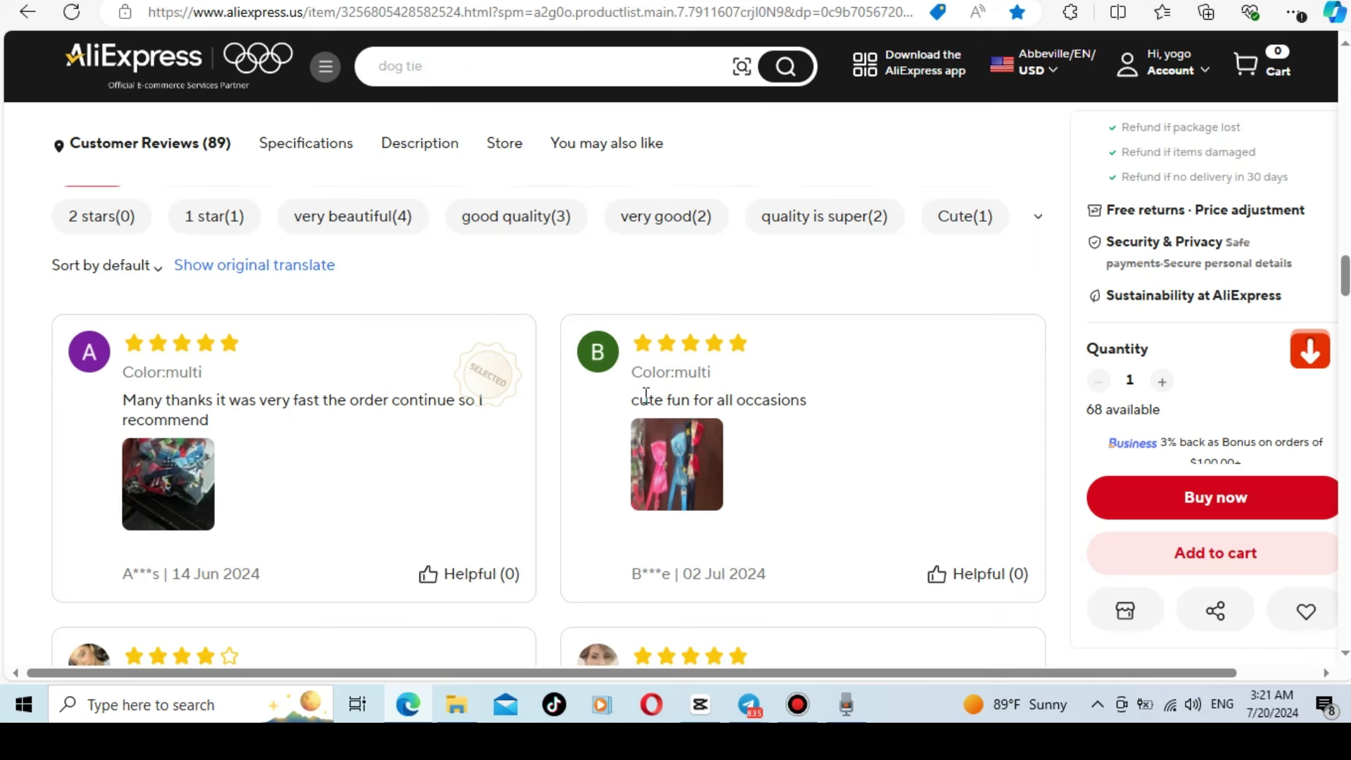
scroll(845, 404, "down", 2)
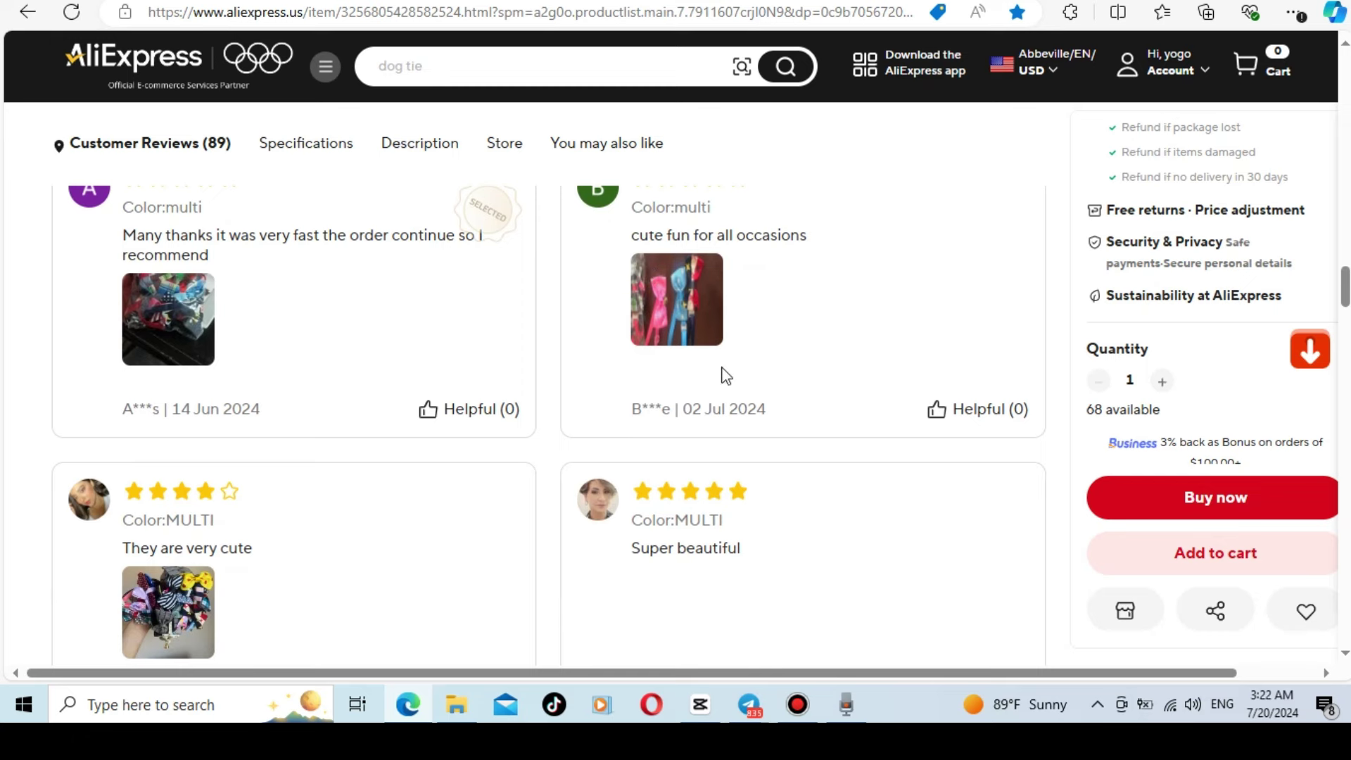
scroll(357, 415, "down", 1)
scroll(357, 415, "down", 1)
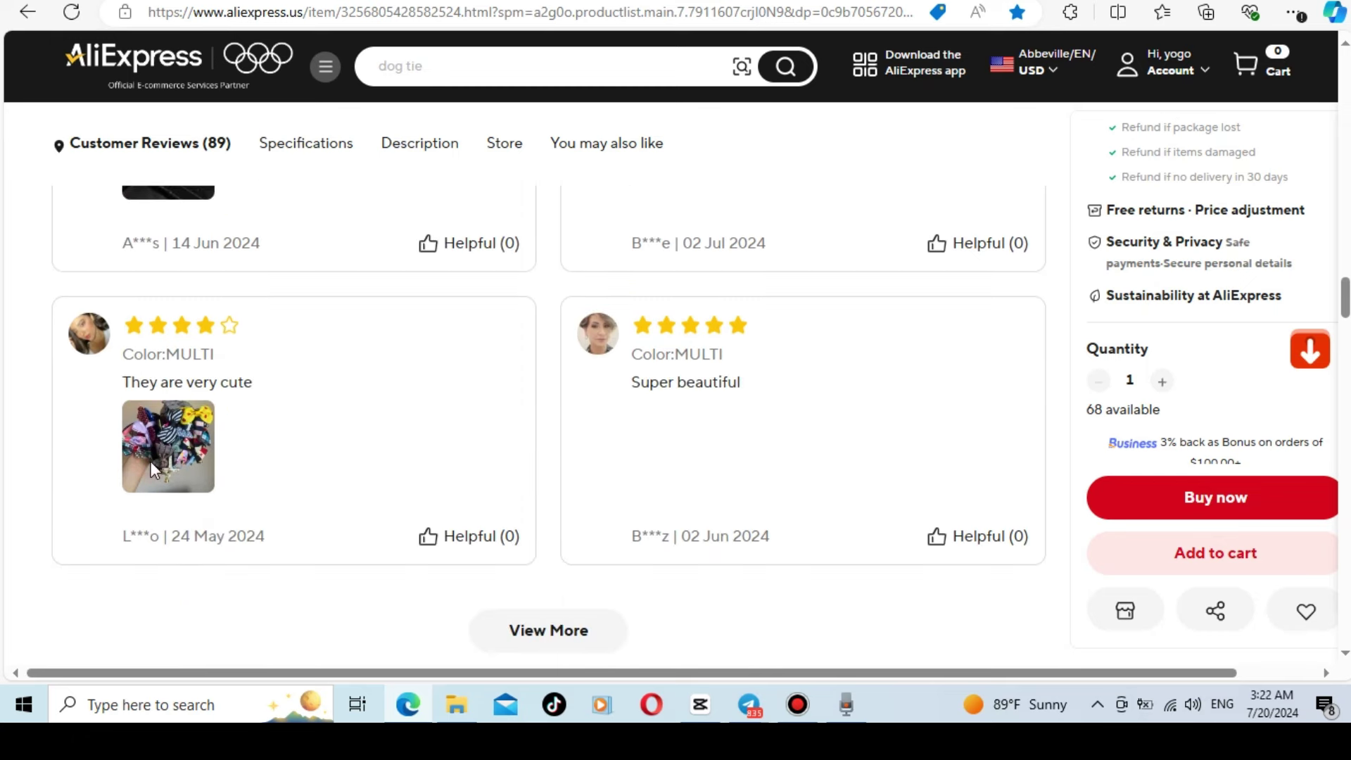
left_click(151, 462)
scroll(673, 360, "down", 2)
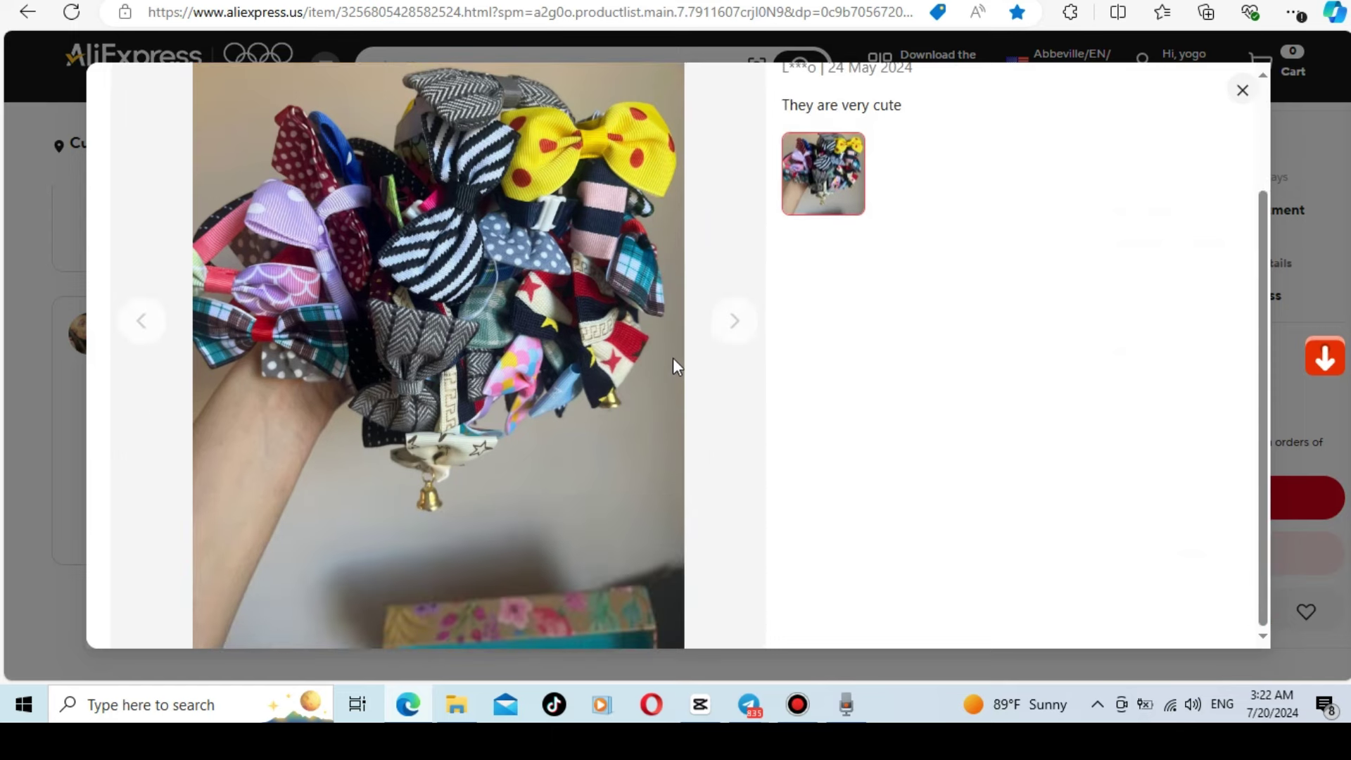
scroll(674, 367, "up", 2)
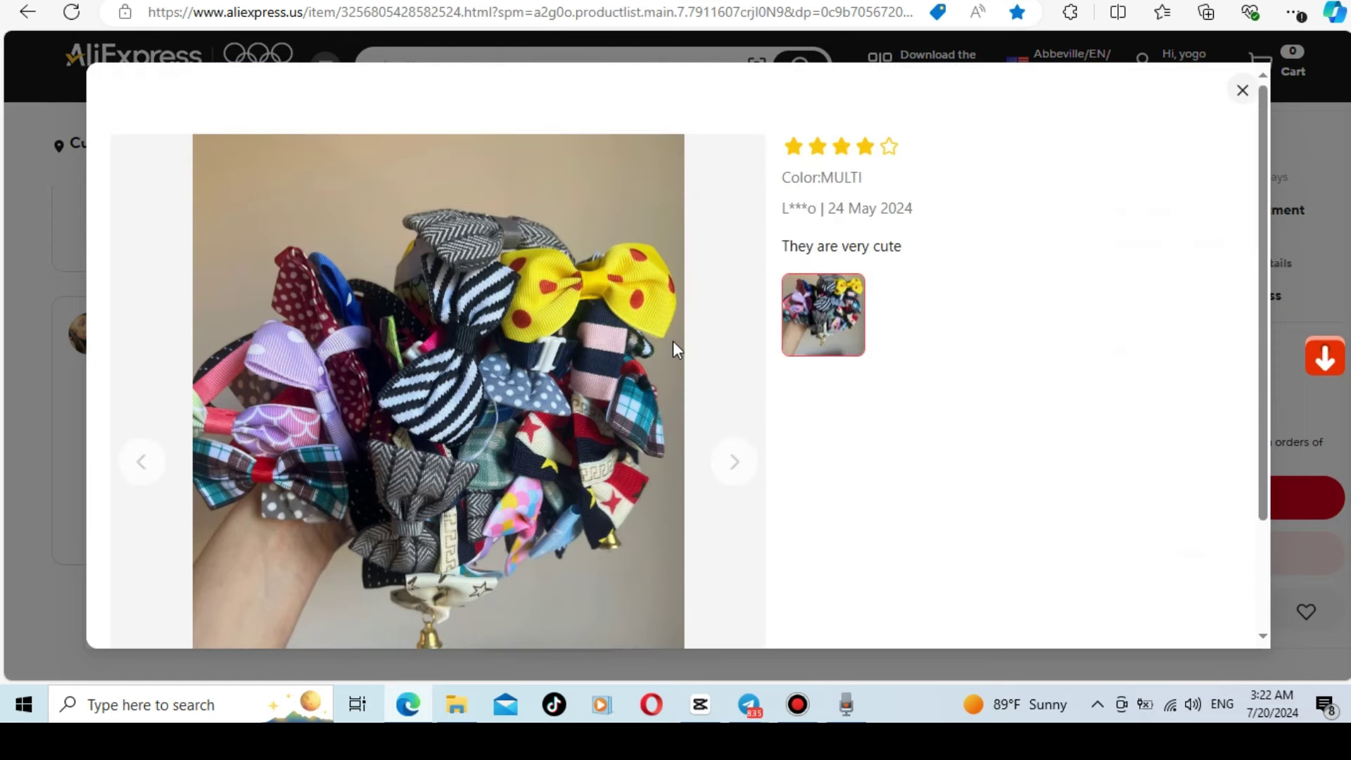
Save the enlarged review photo with the AliSave image option and close the review viewer.
right_click(665, 339)
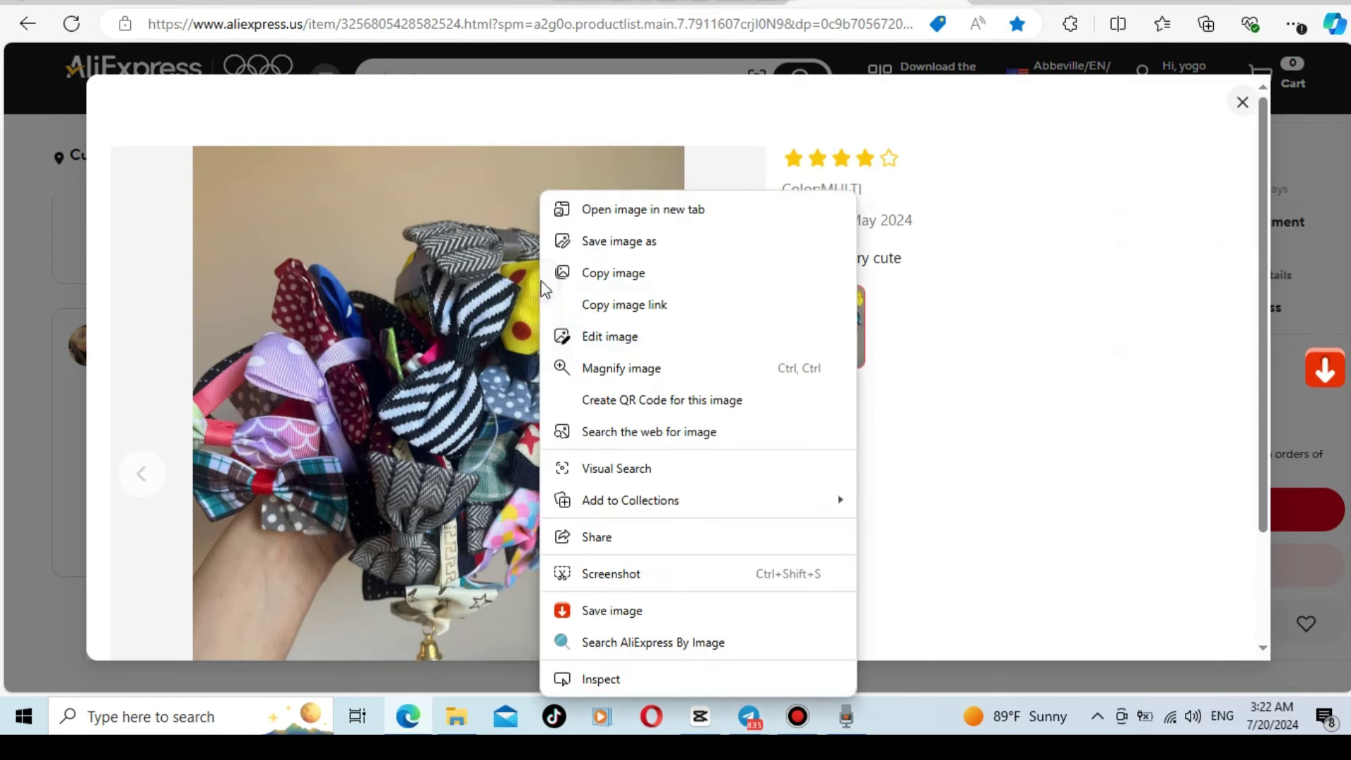
left_click(611, 618)
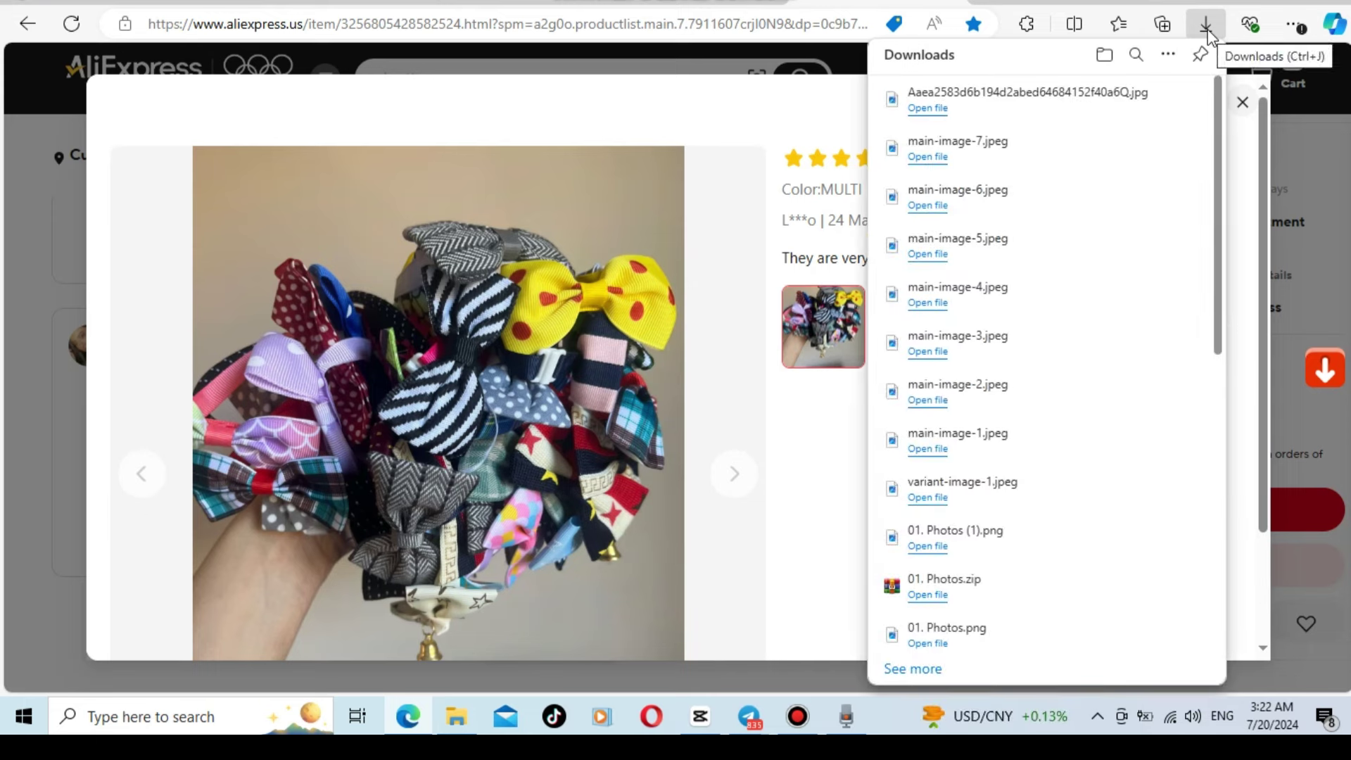
left_click(1241, 107)
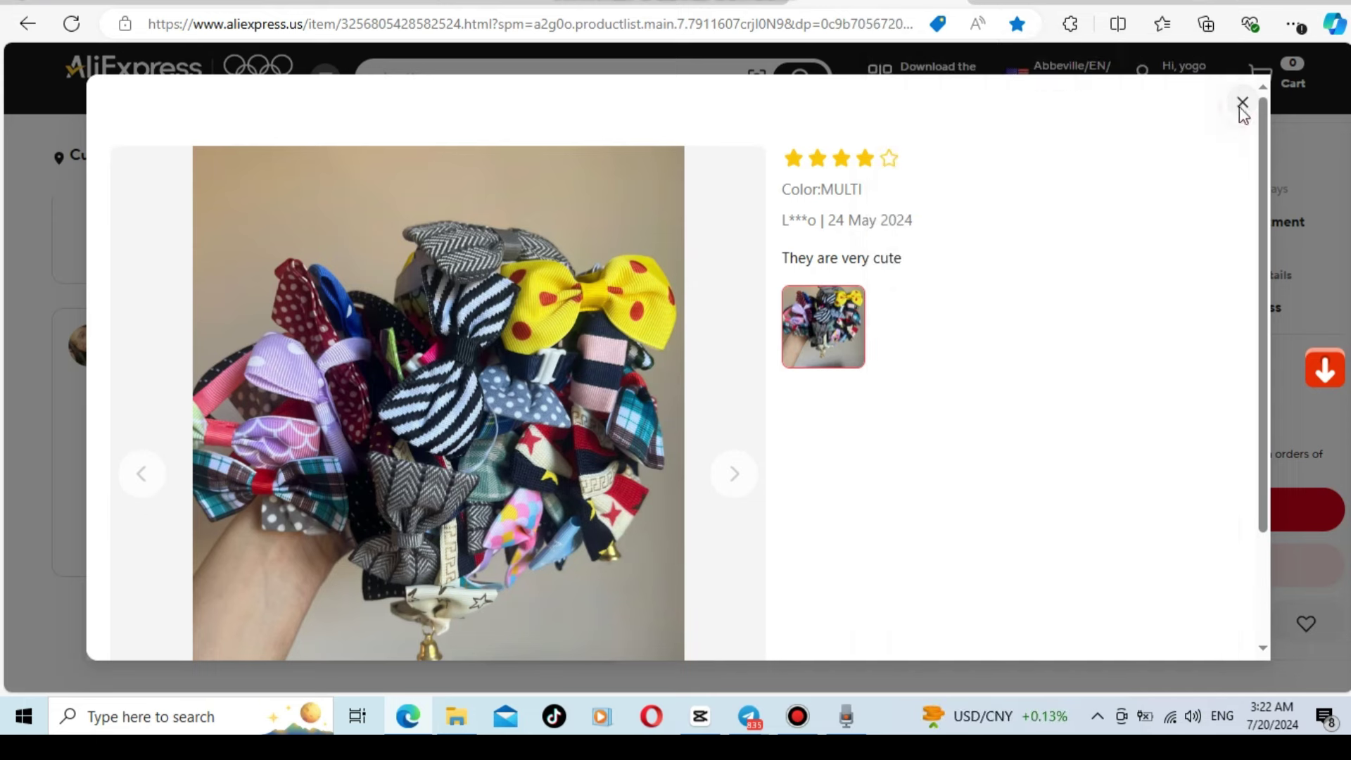
left_click(1241, 107)
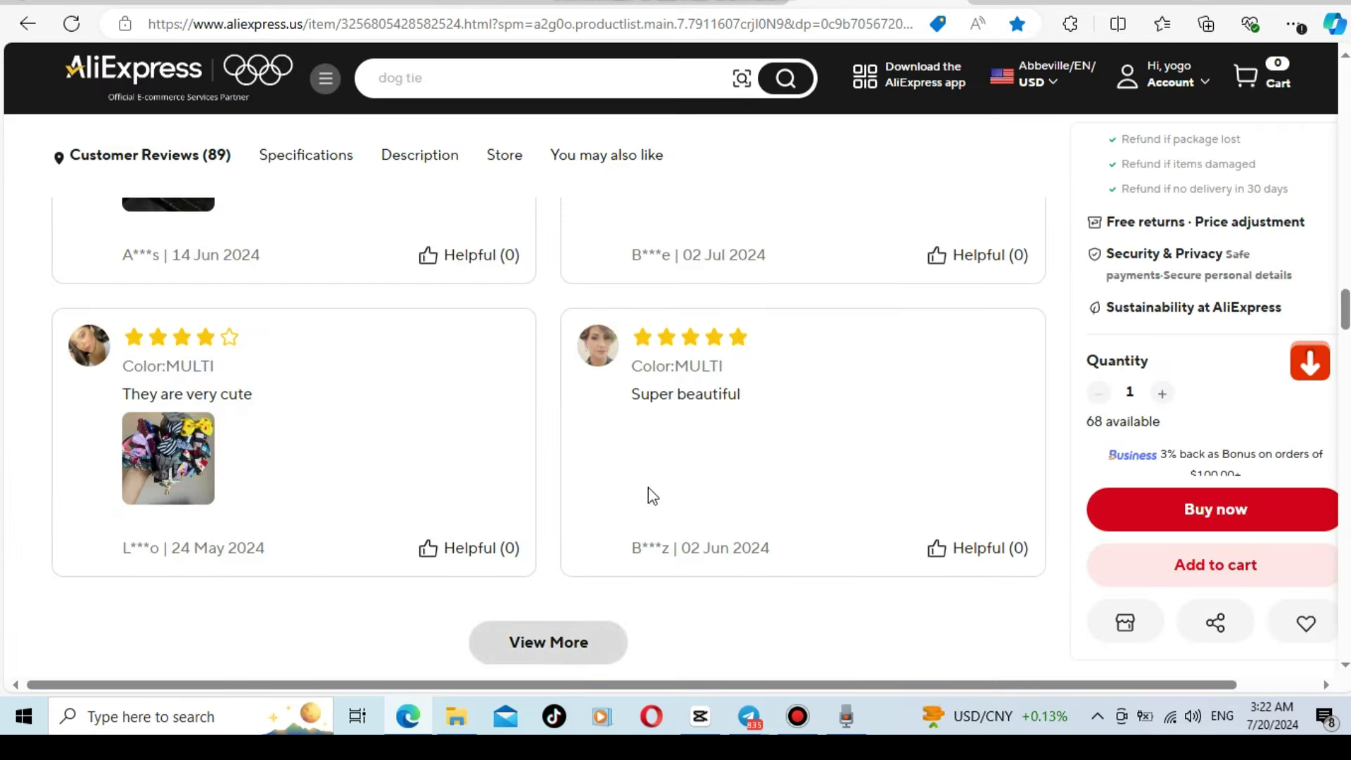
Filter the customer reviews to those with pictures and open the full list of them.
scroll(648, 492, "up", 9)
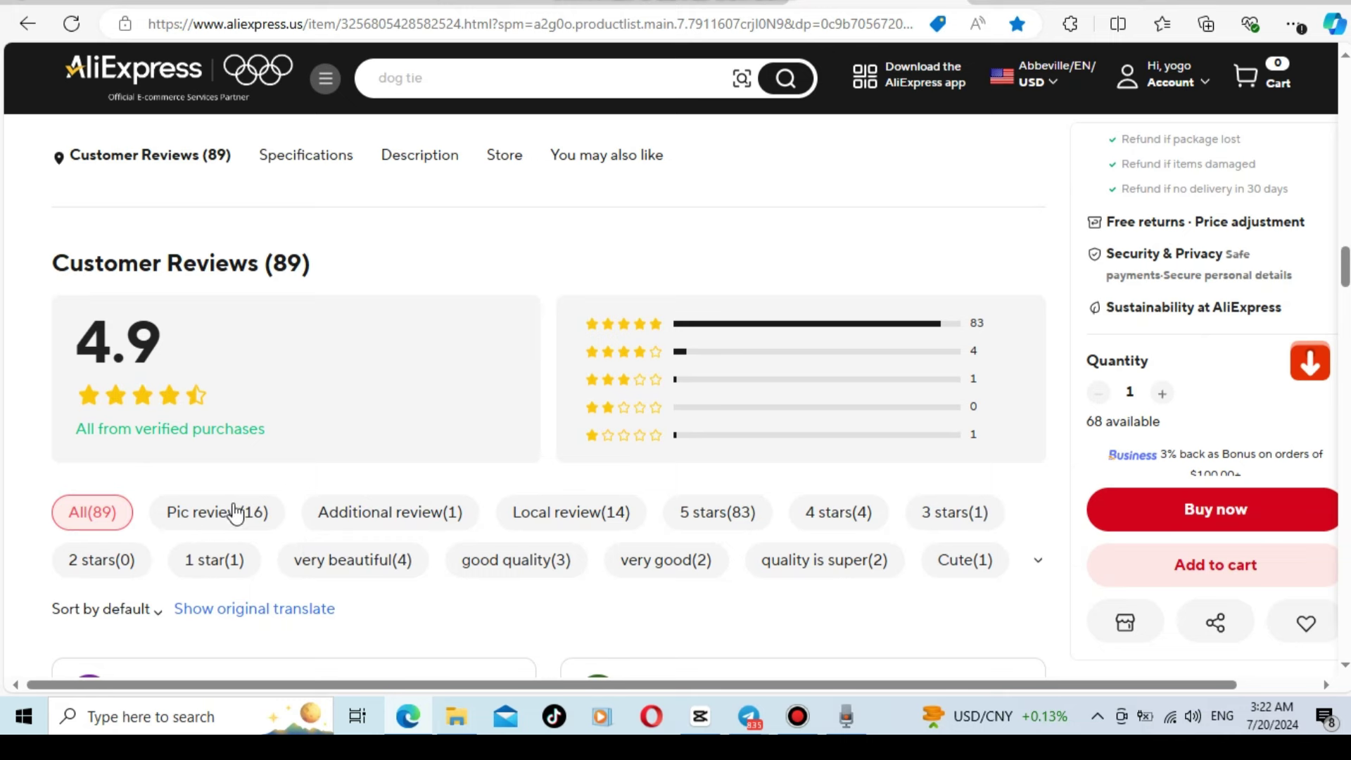
left_click(234, 518)
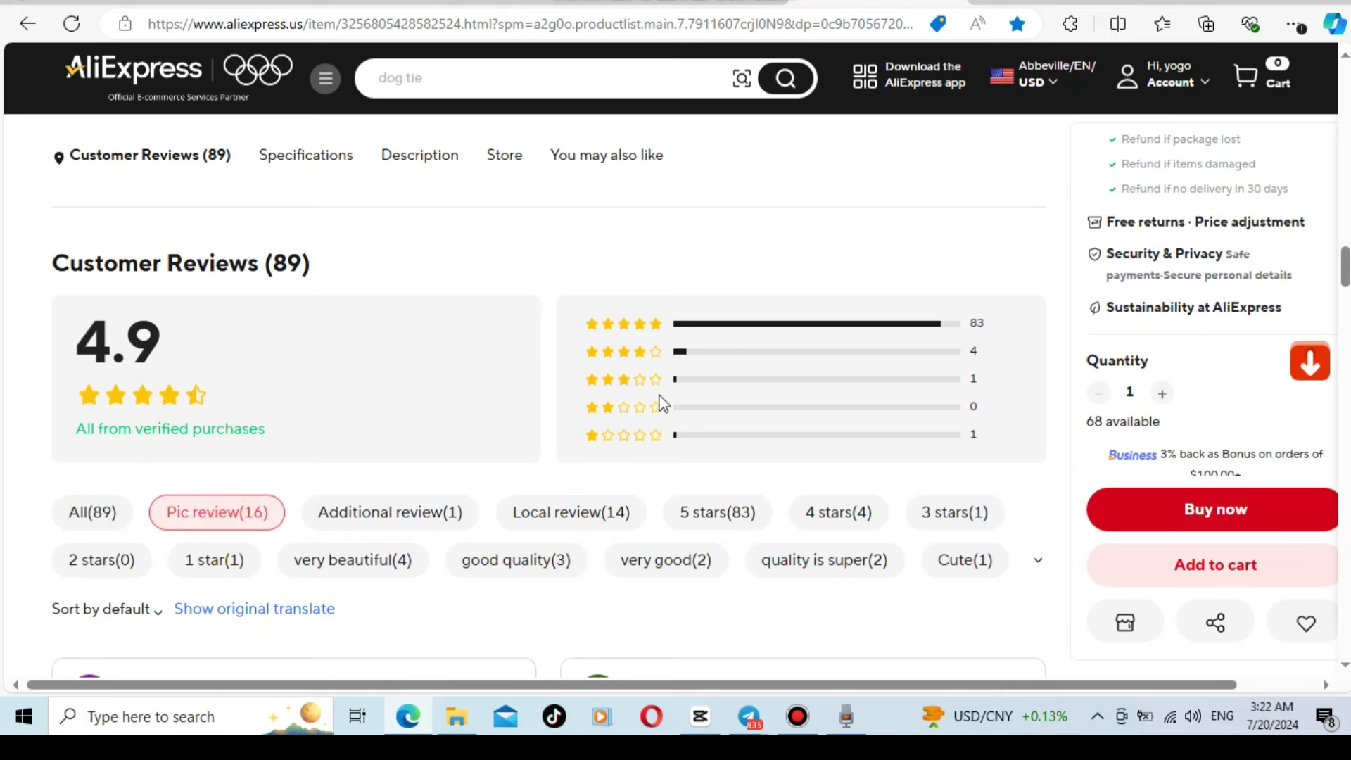
scroll(660, 405, "down", 10)
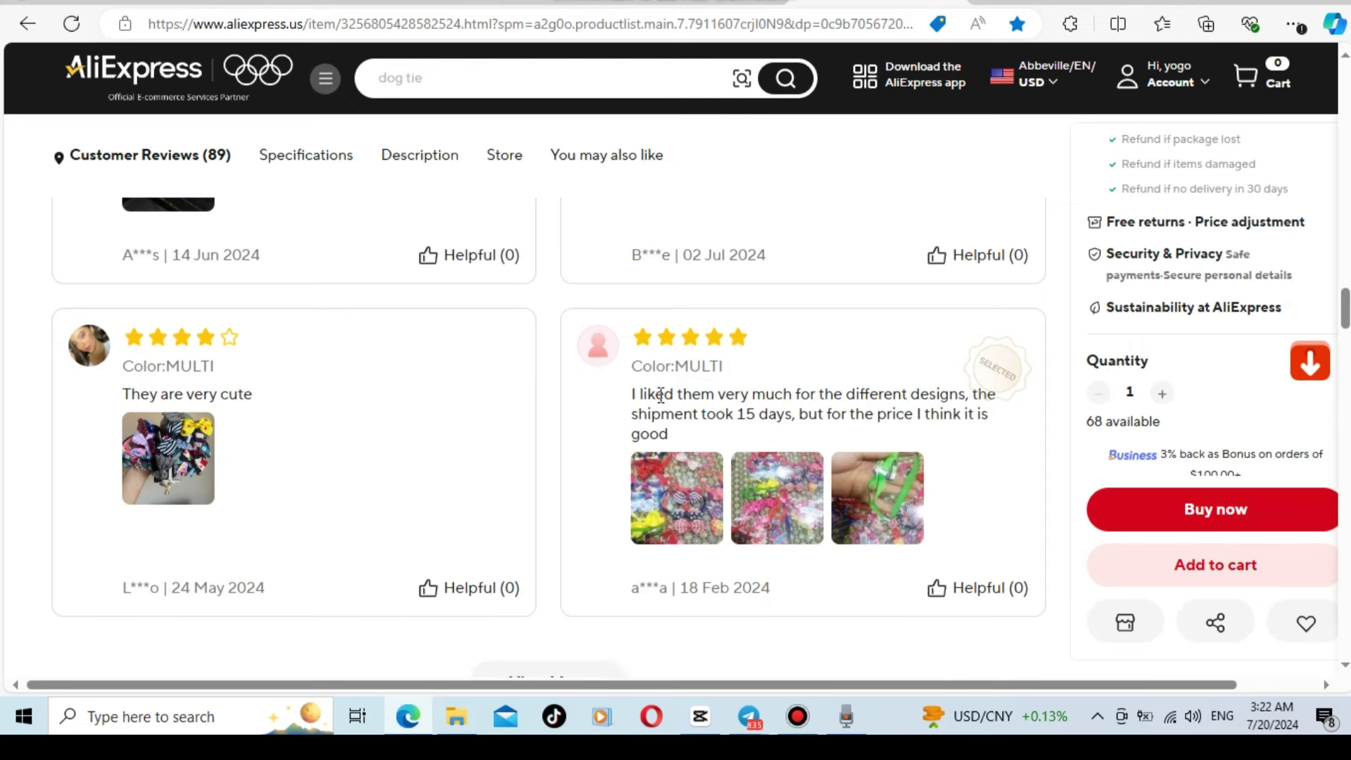
scroll(974, 471, "down", 2)
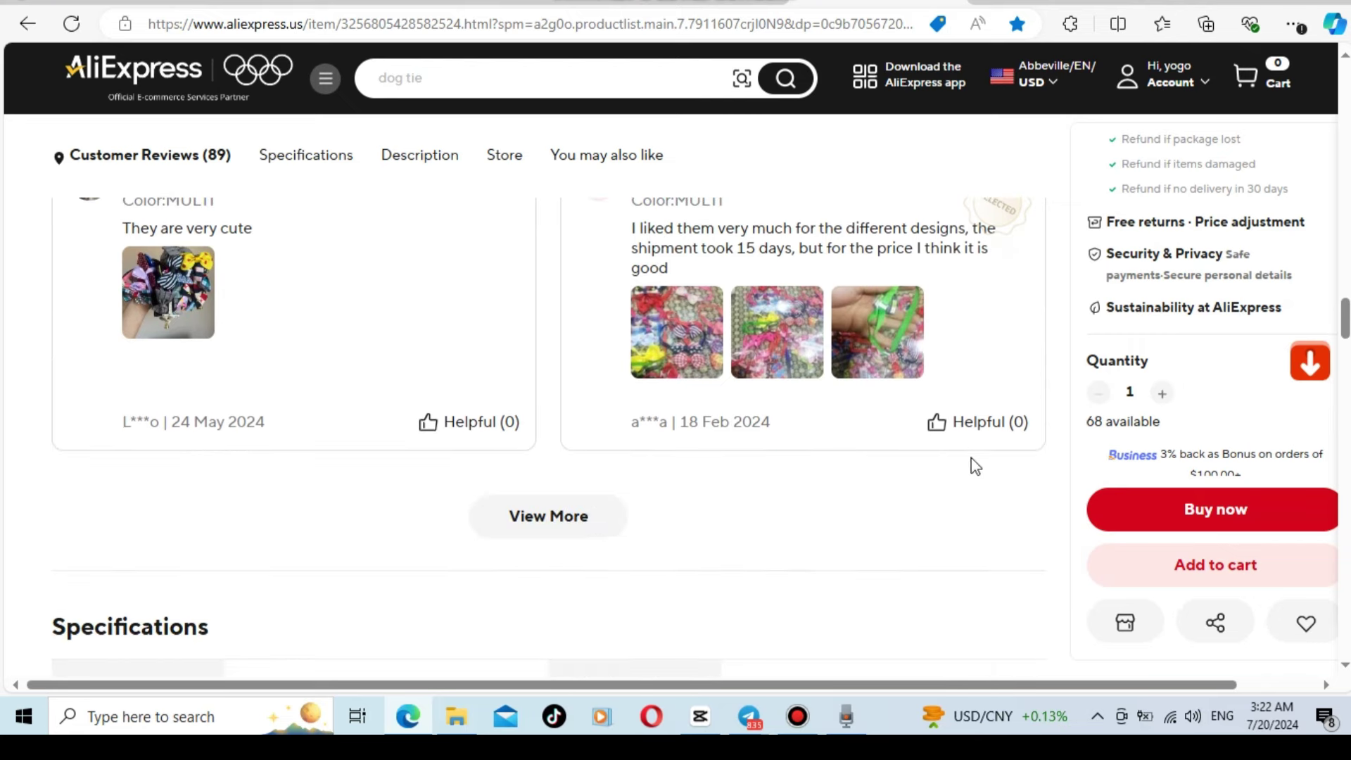
left_click(561, 529)
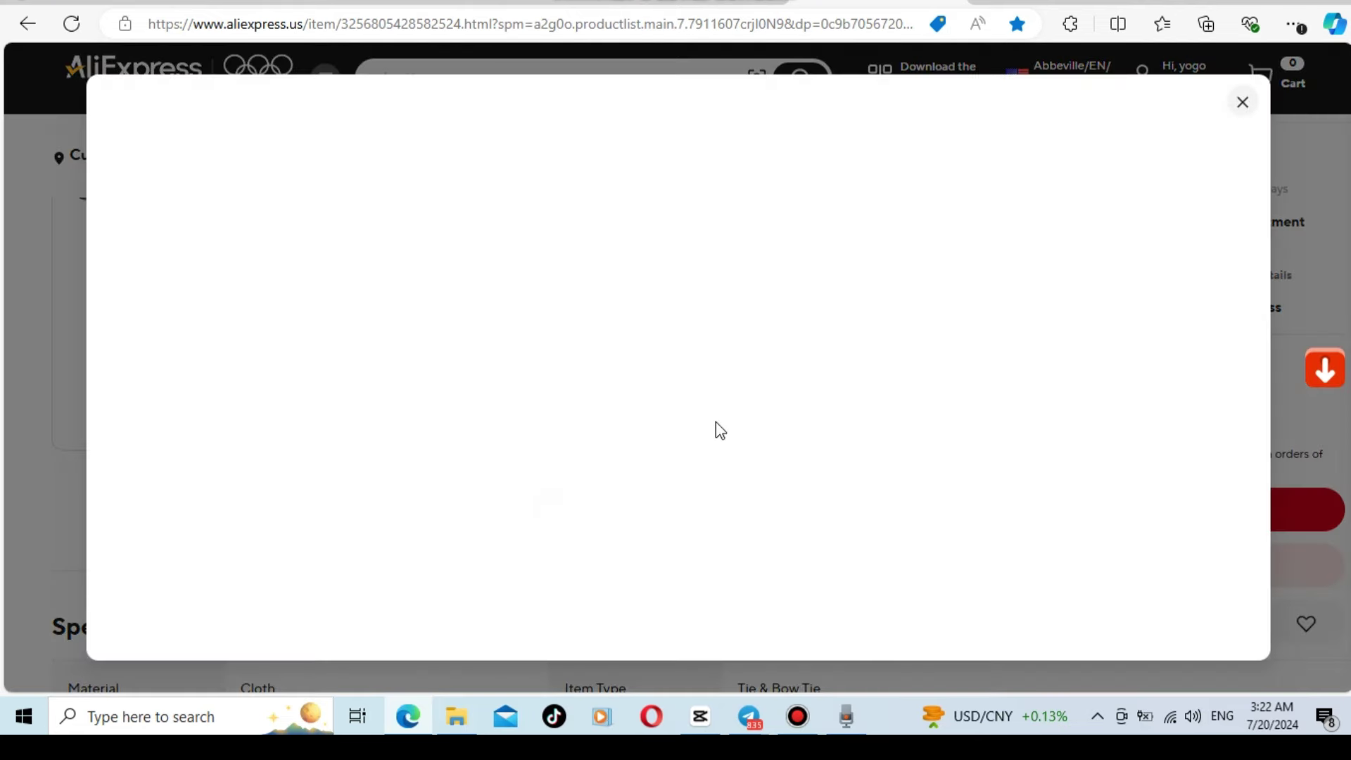
Open the enlarged photo of the brown dog from the five-star review reading "Very cute all, they are perfect".
scroll(927, 383, "down", 8)
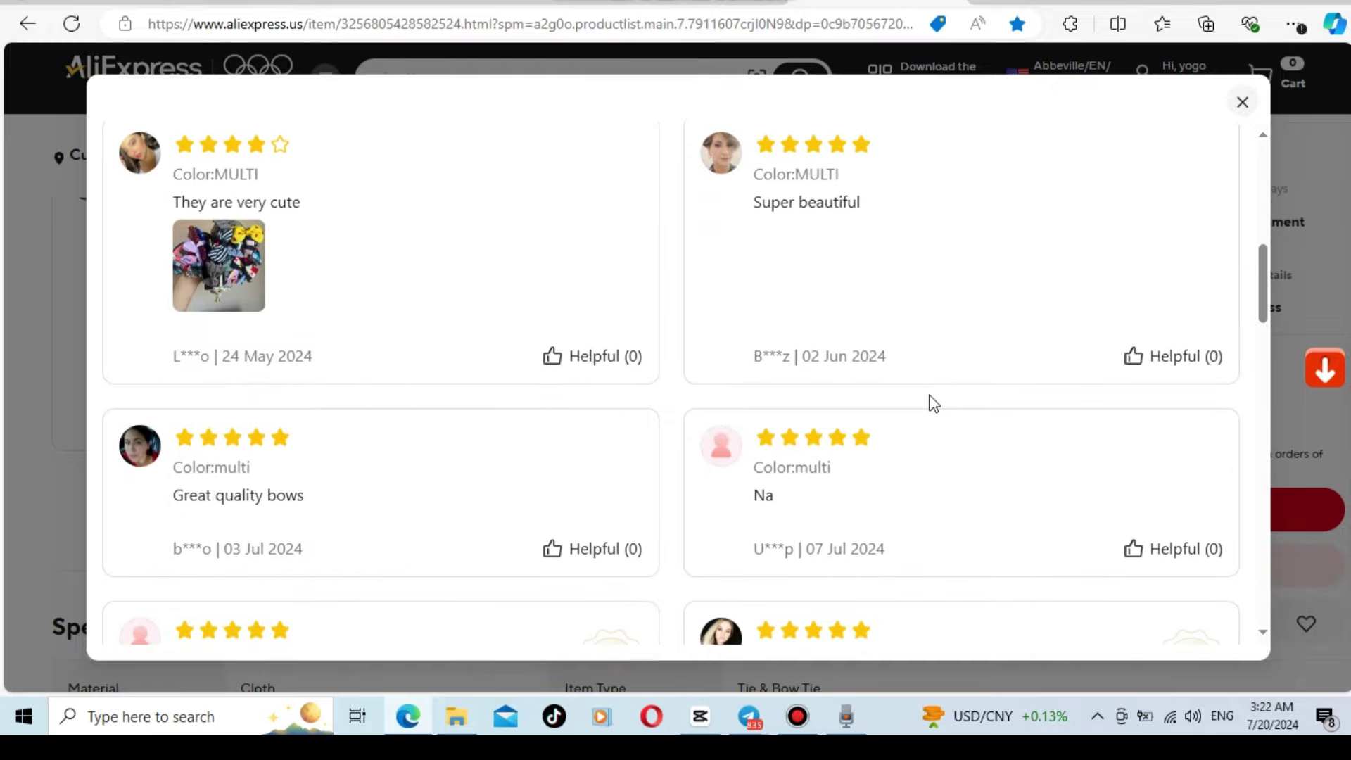
scroll(933, 402, "down", 8)
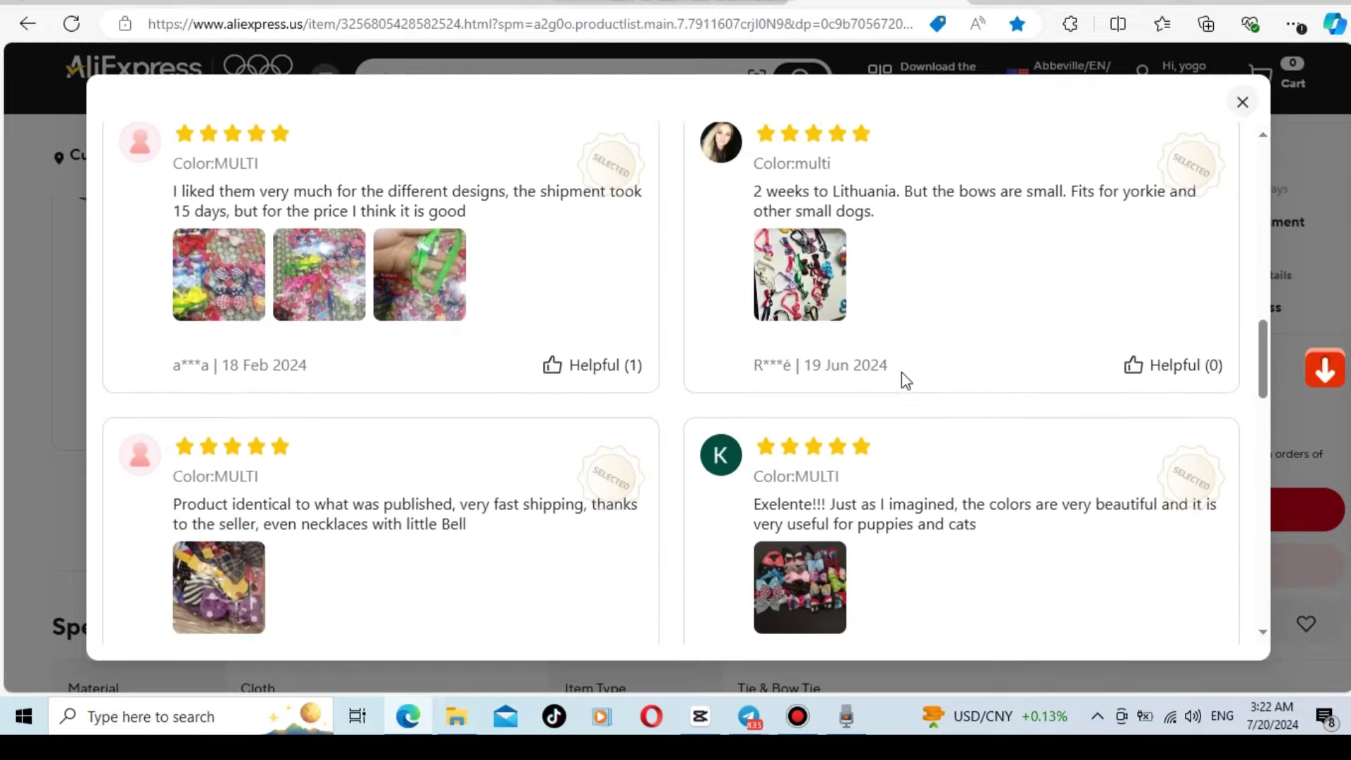
scroll(898, 397, "down", 5)
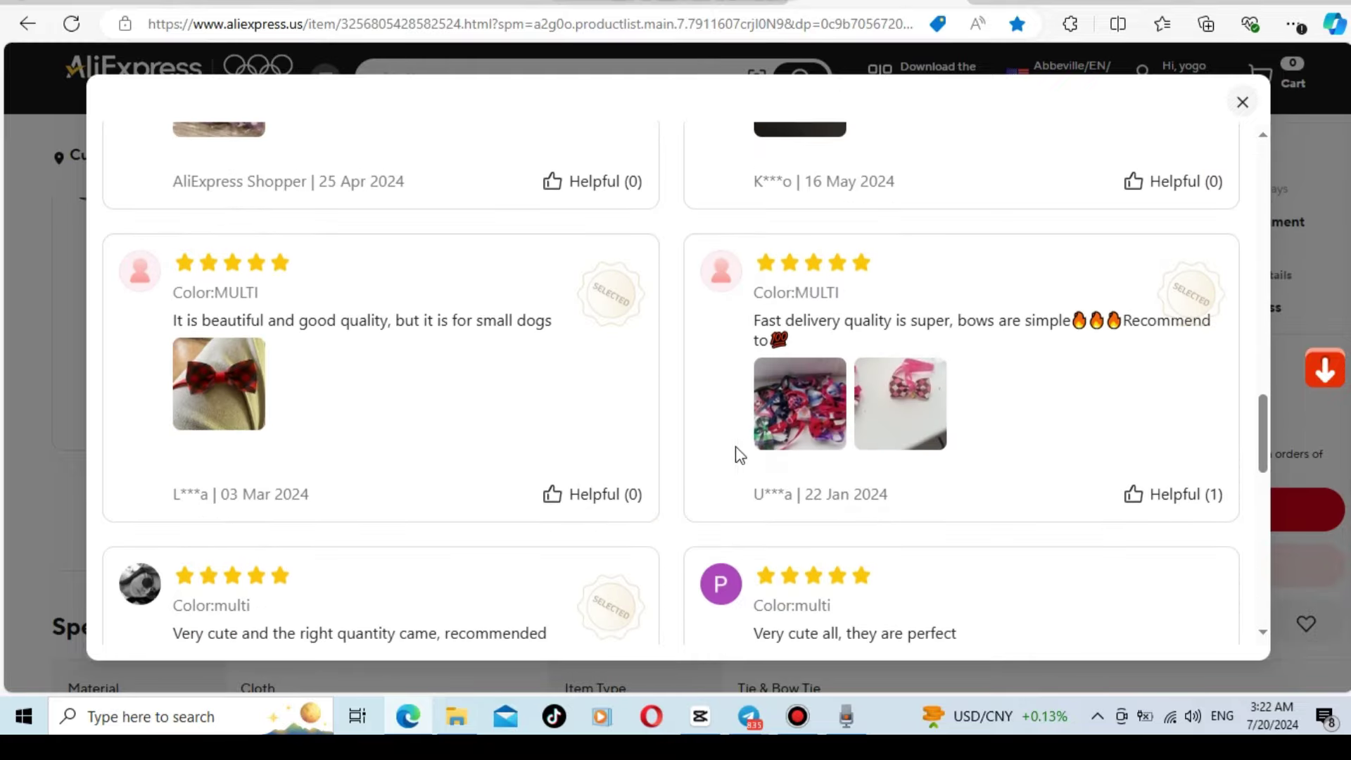
scroll(852, 439, "down", 4)
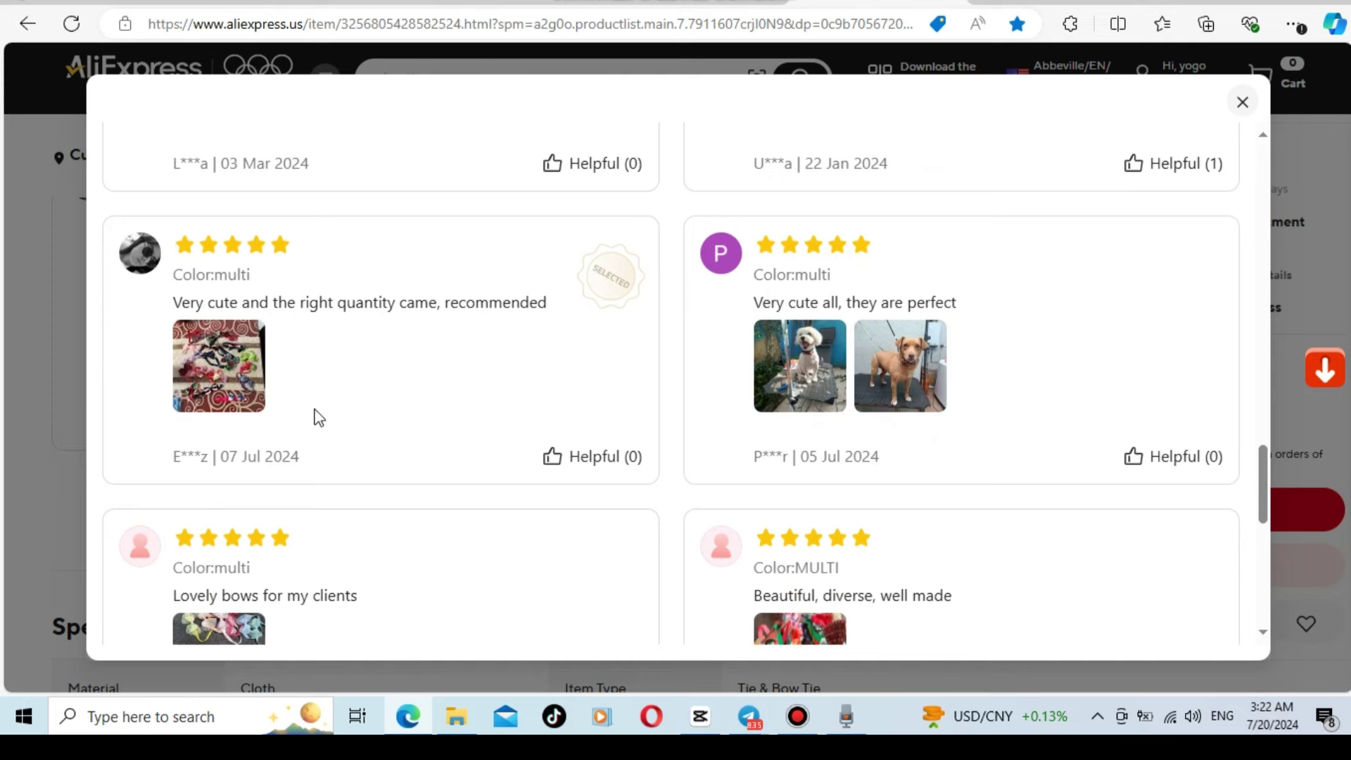
left_click(898, 377)
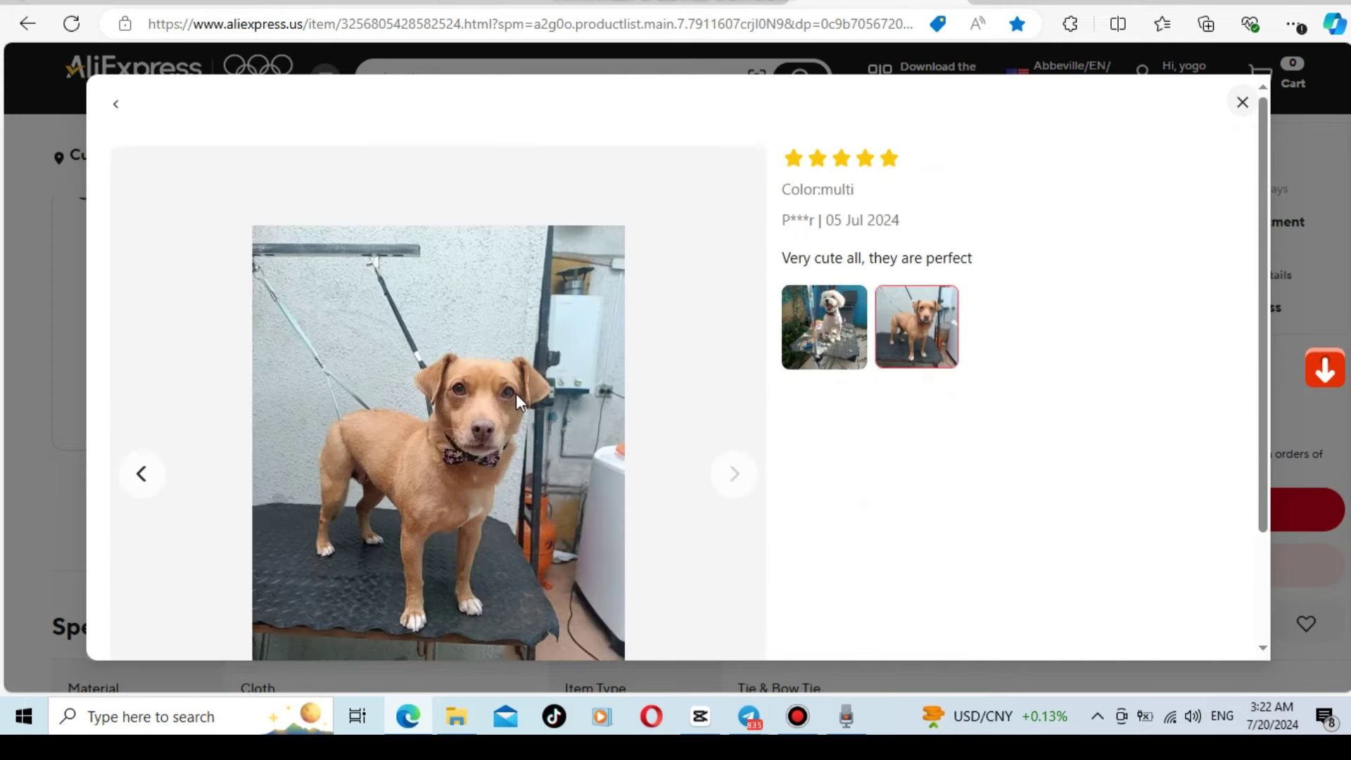
Save the enlarged brown dog review photo with the AliSave image option.
scroll(516, 394, "down", 2)
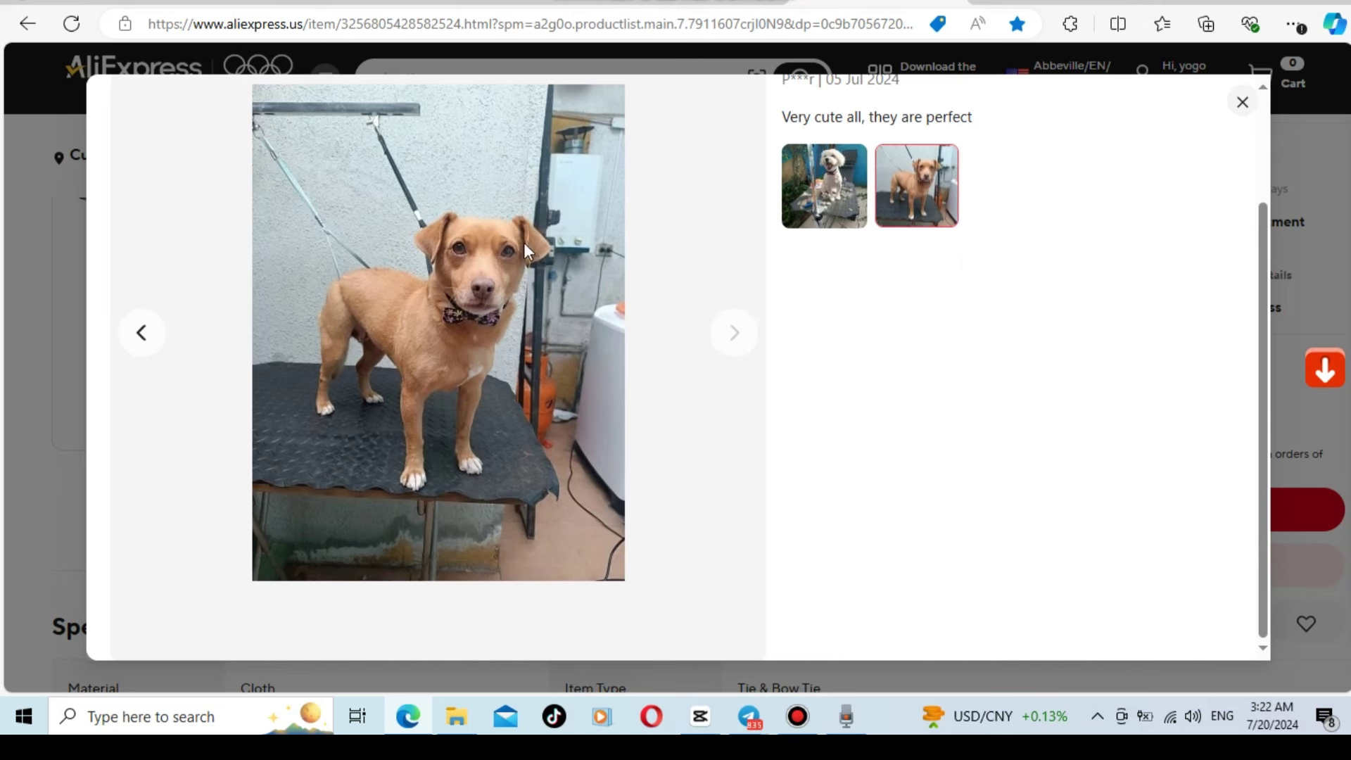
right_click(463, 263)
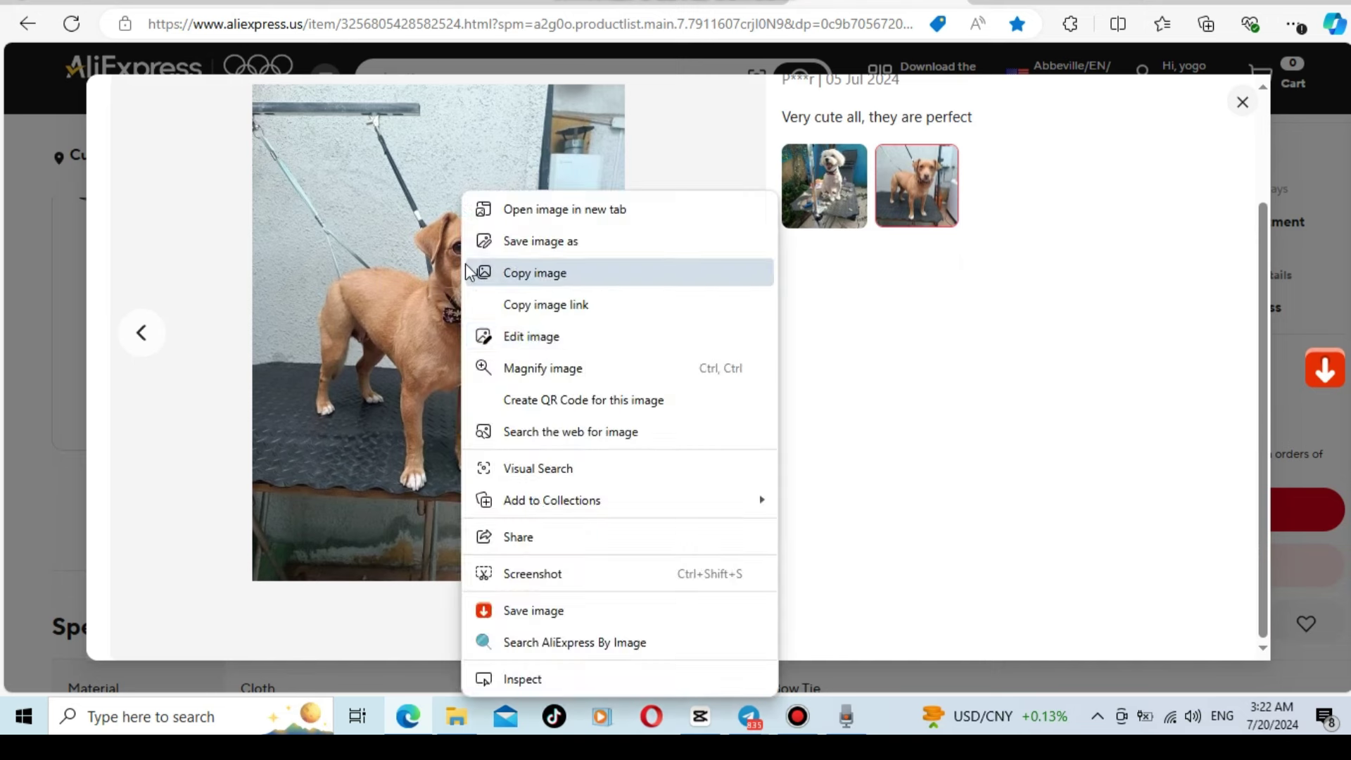
left_click(521, 611)
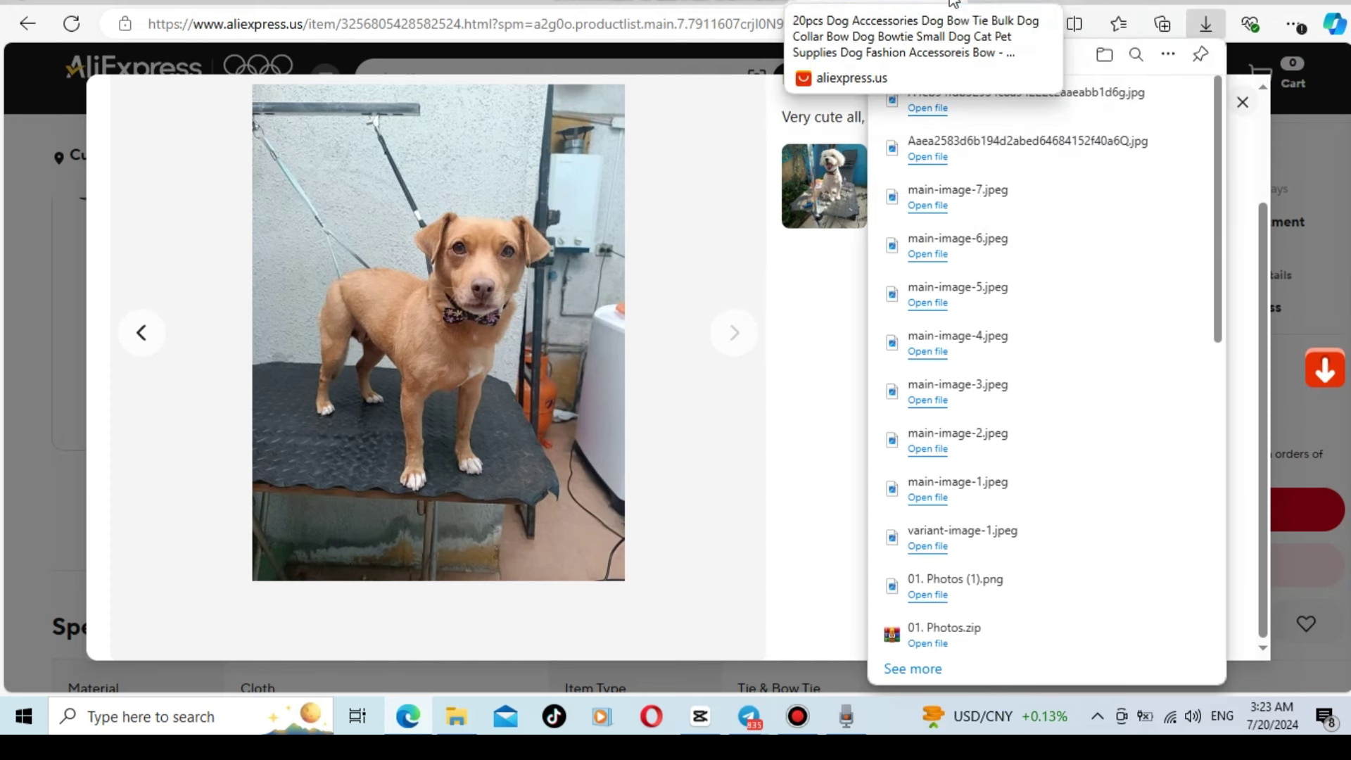
Switch to File Explorer and open the main_images folder inside the AliSave product folder in Downloads.
left_click(470, 727)
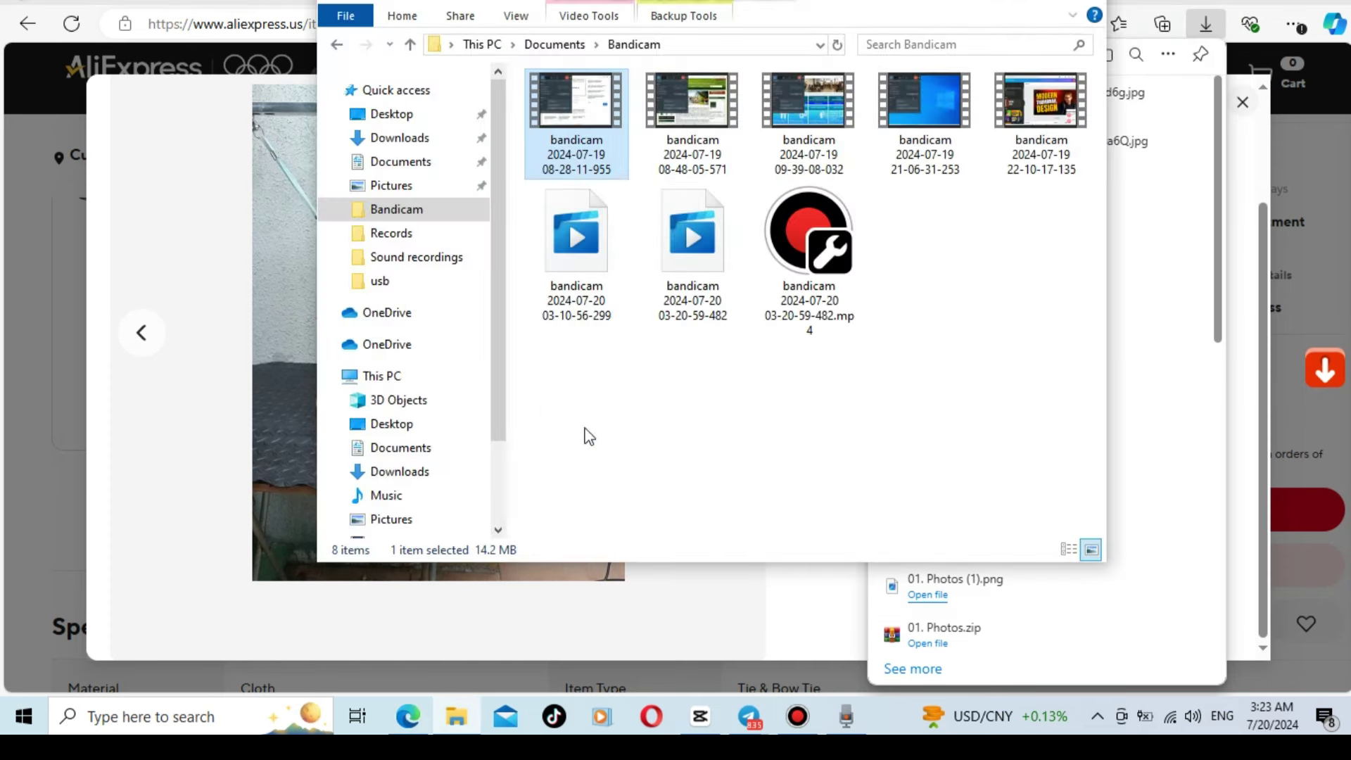
left_click(423, 137)
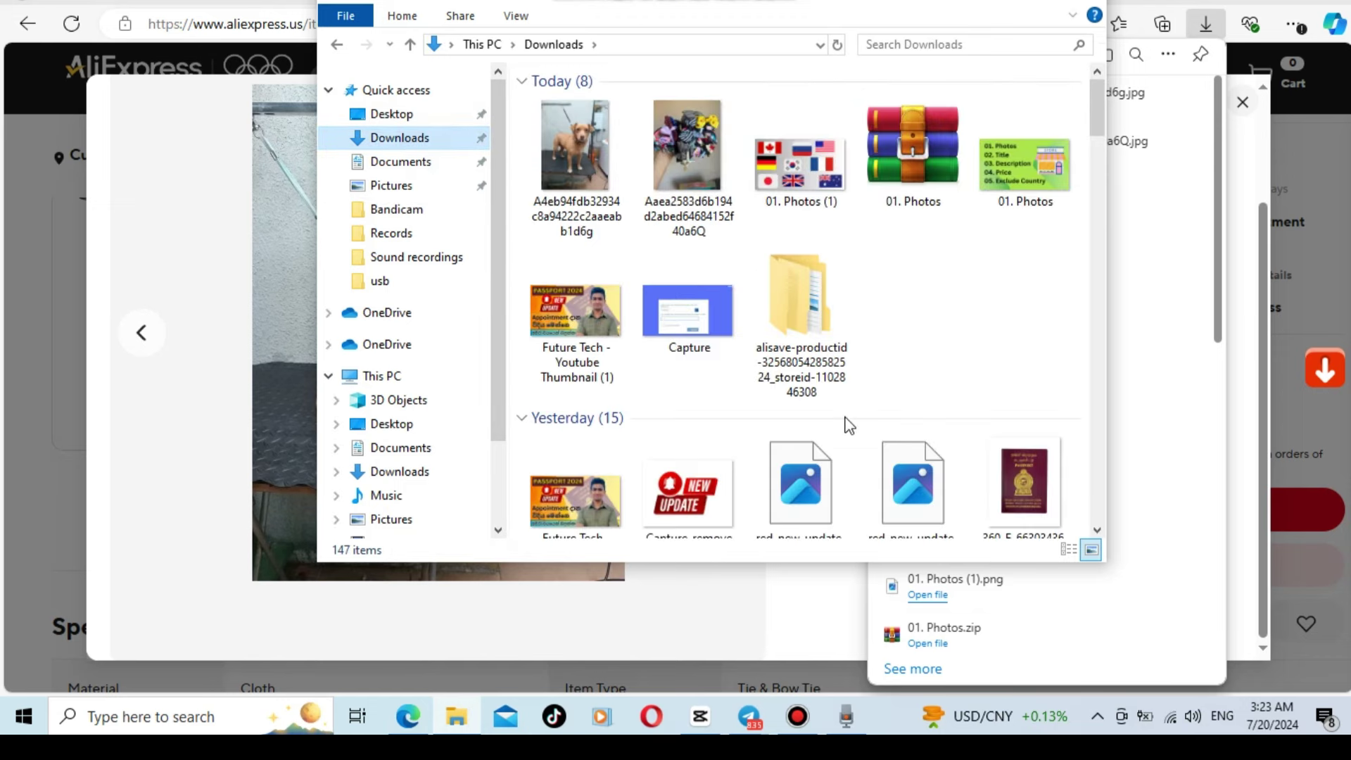
double_click(819, 331)
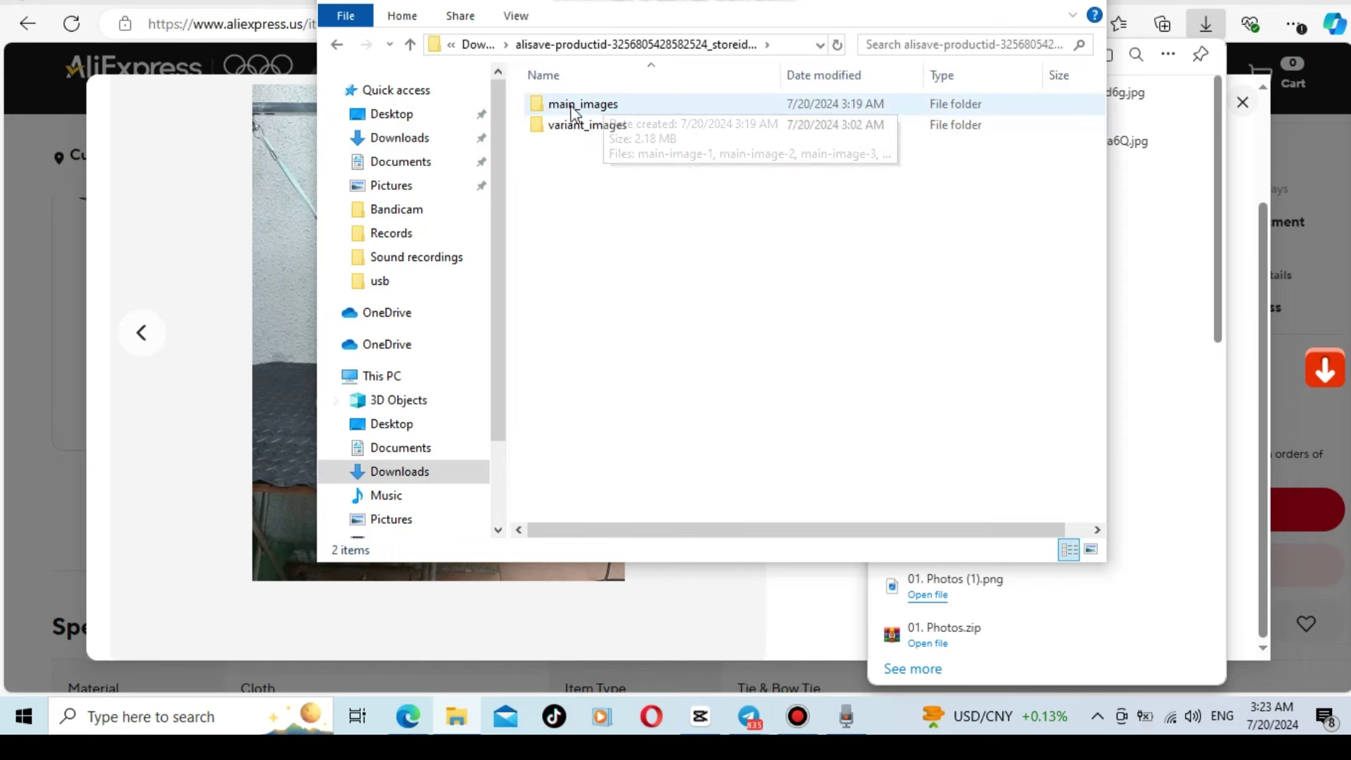
double_click(582, 106)
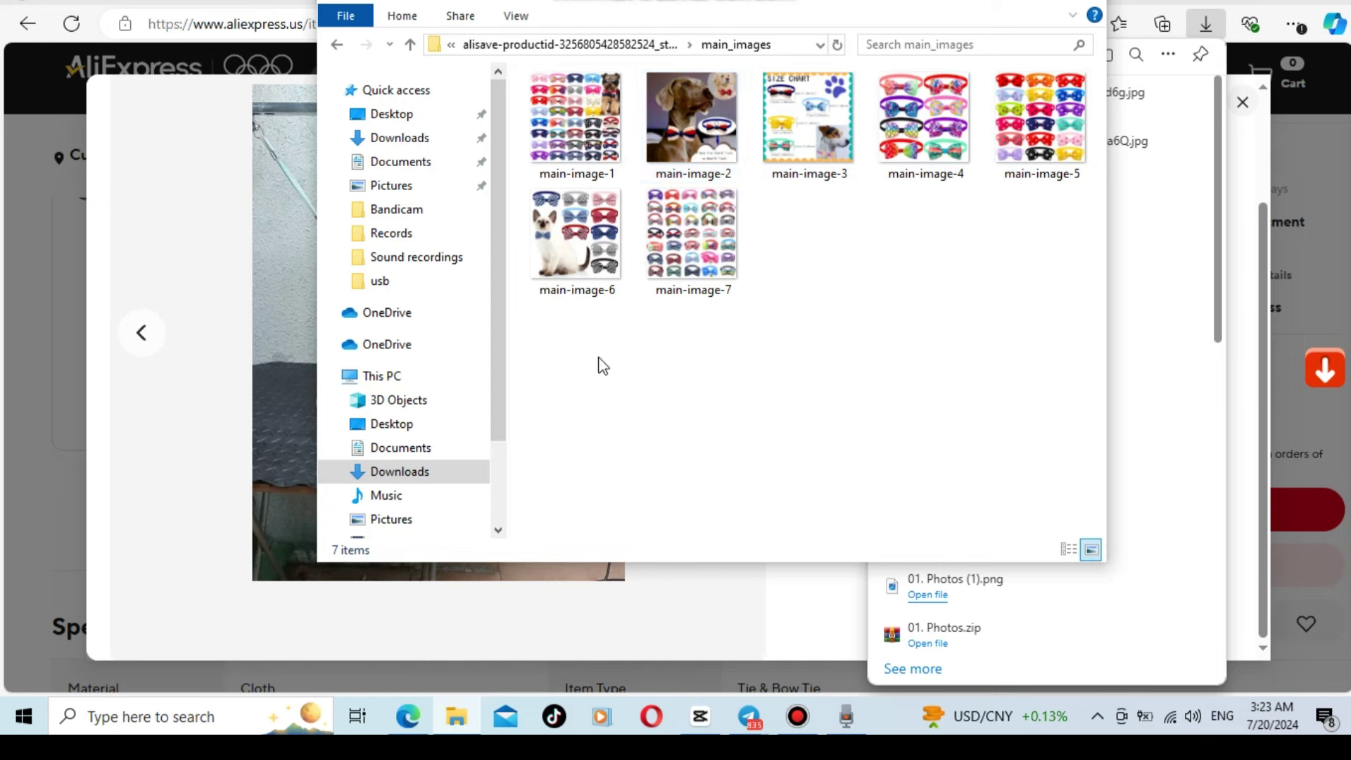
Select all seven main images and open the details of their shared file properties.
left_click_drag(559, 359, 1036, 134)
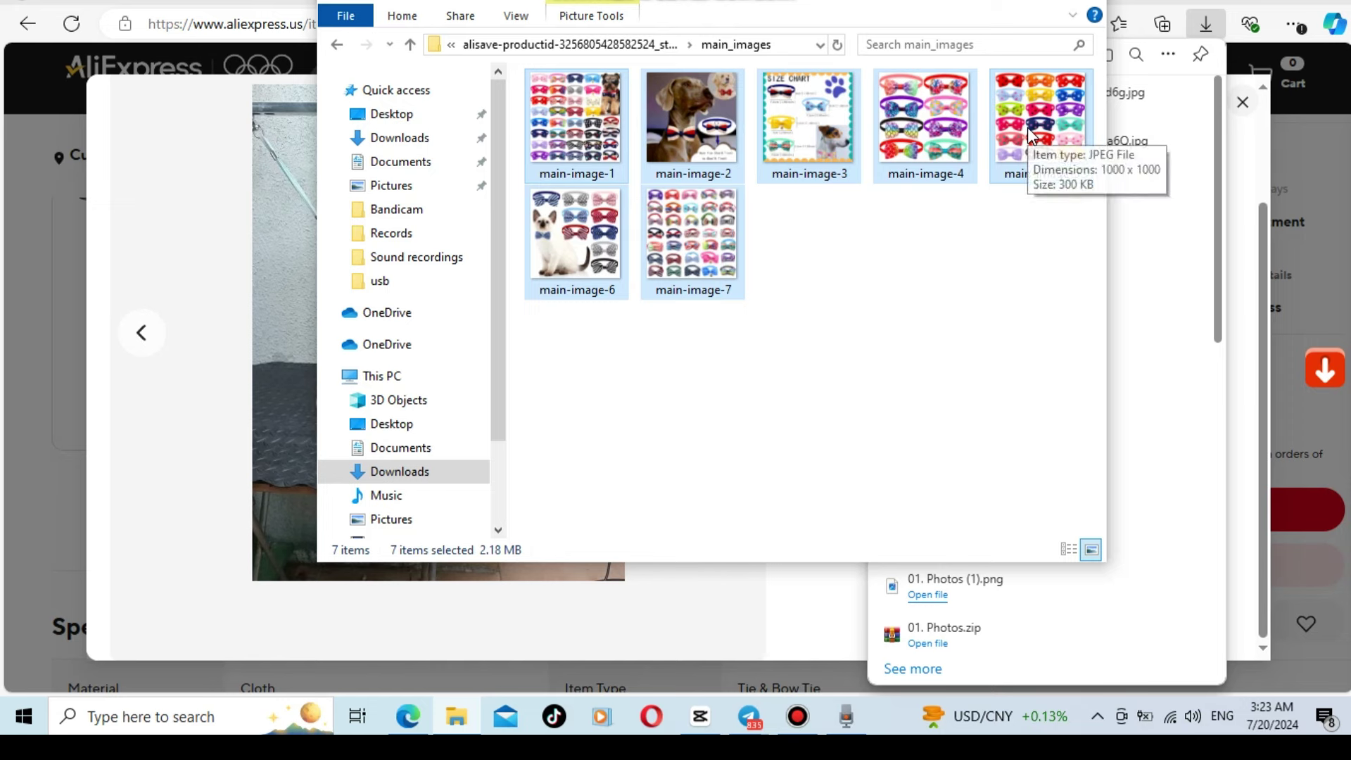
double_click(1028, 127)
right_click(1028, 128)
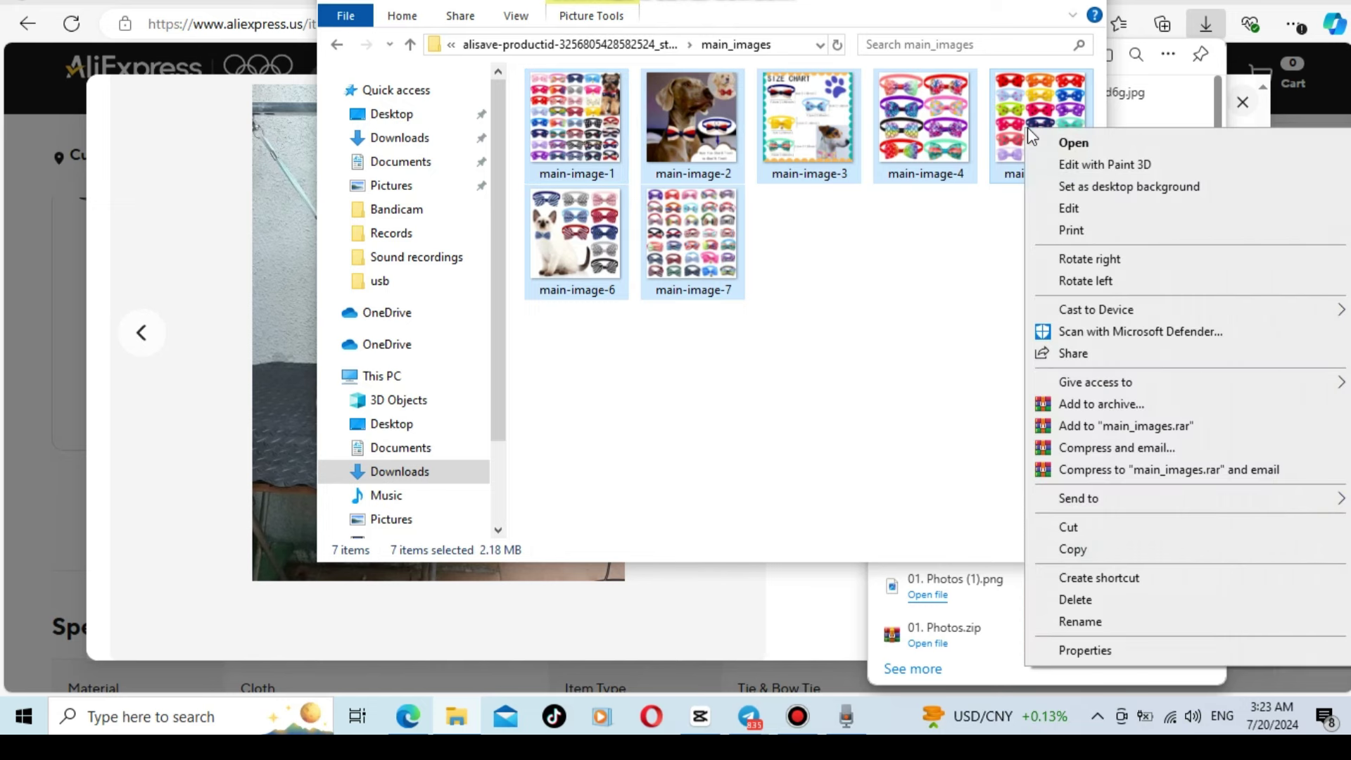
left_click(1123, 649)
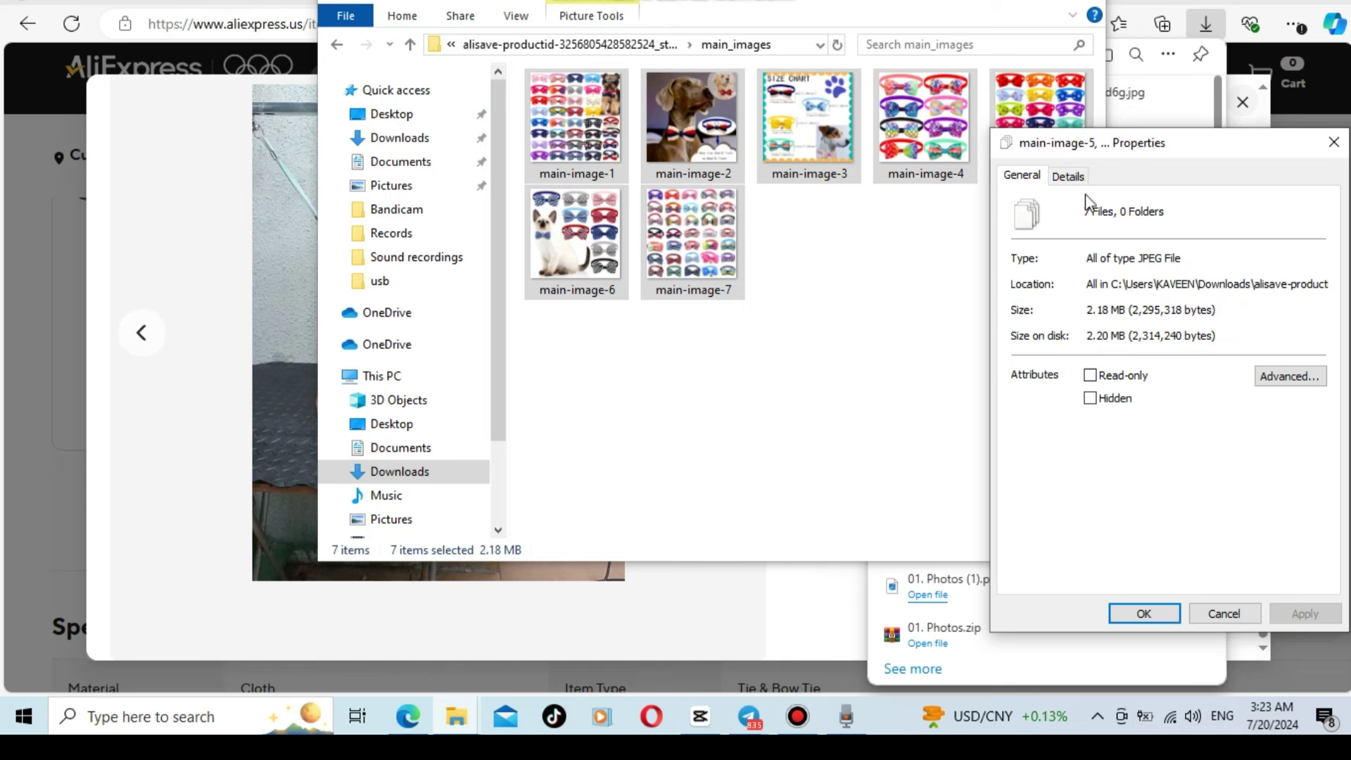
left_click(1068, 176)
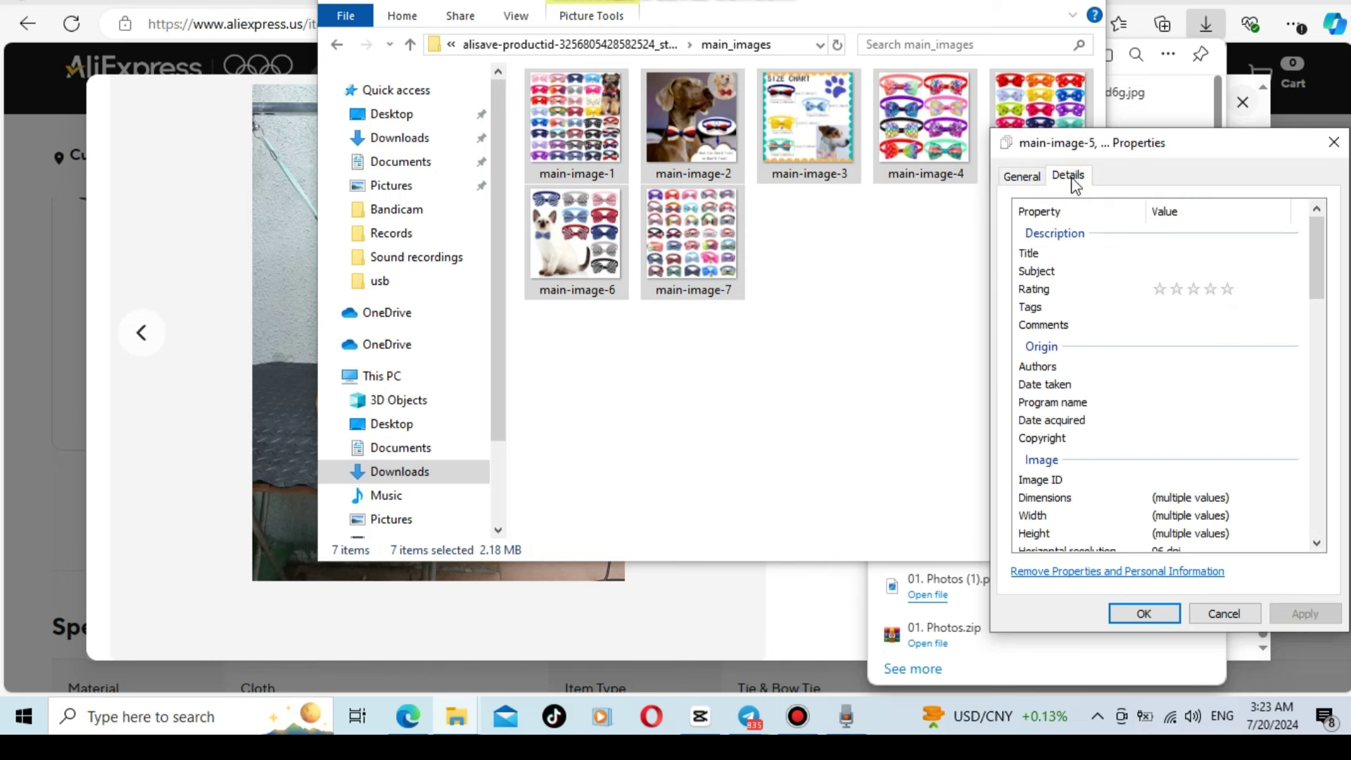
Remove all removable properties and personal information from the seven original main image files.
left_click(1105, 580)
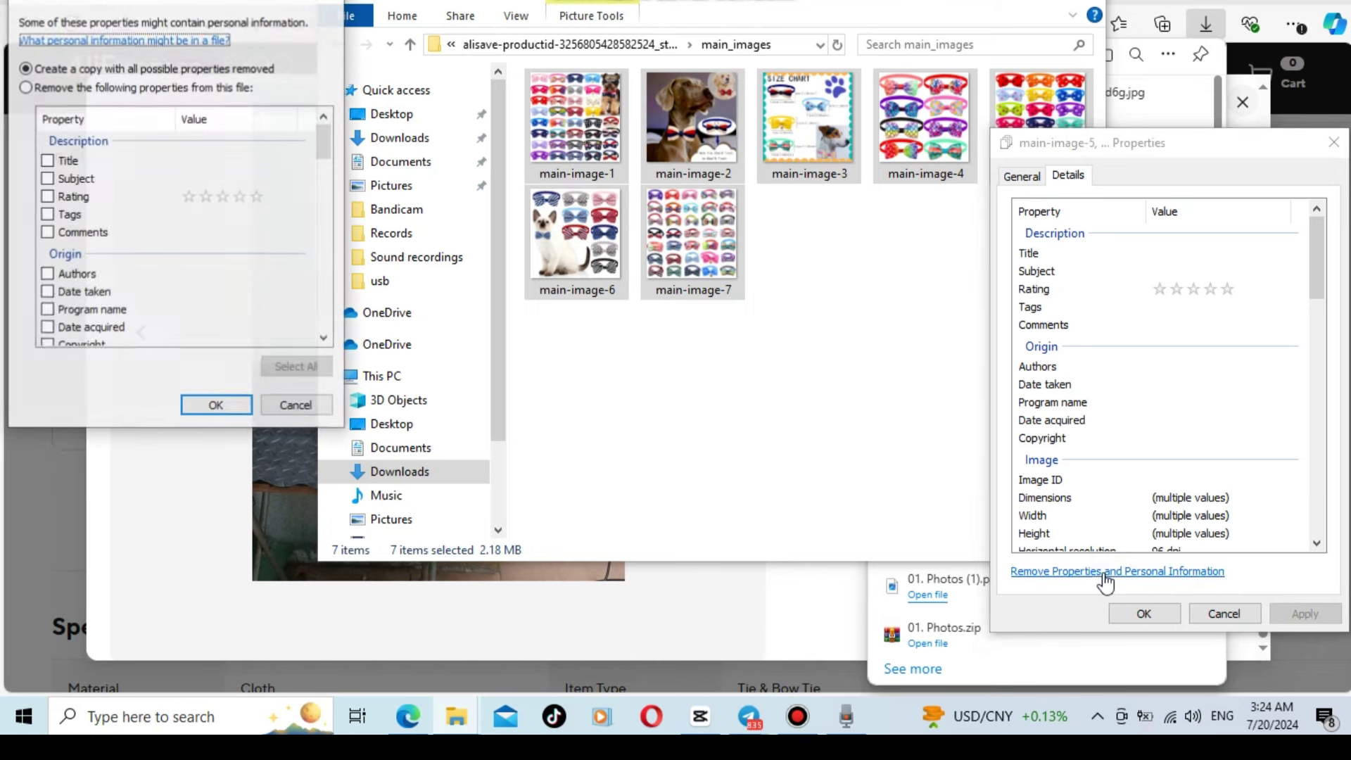
left_click_drag(198, 2, 672, 100)
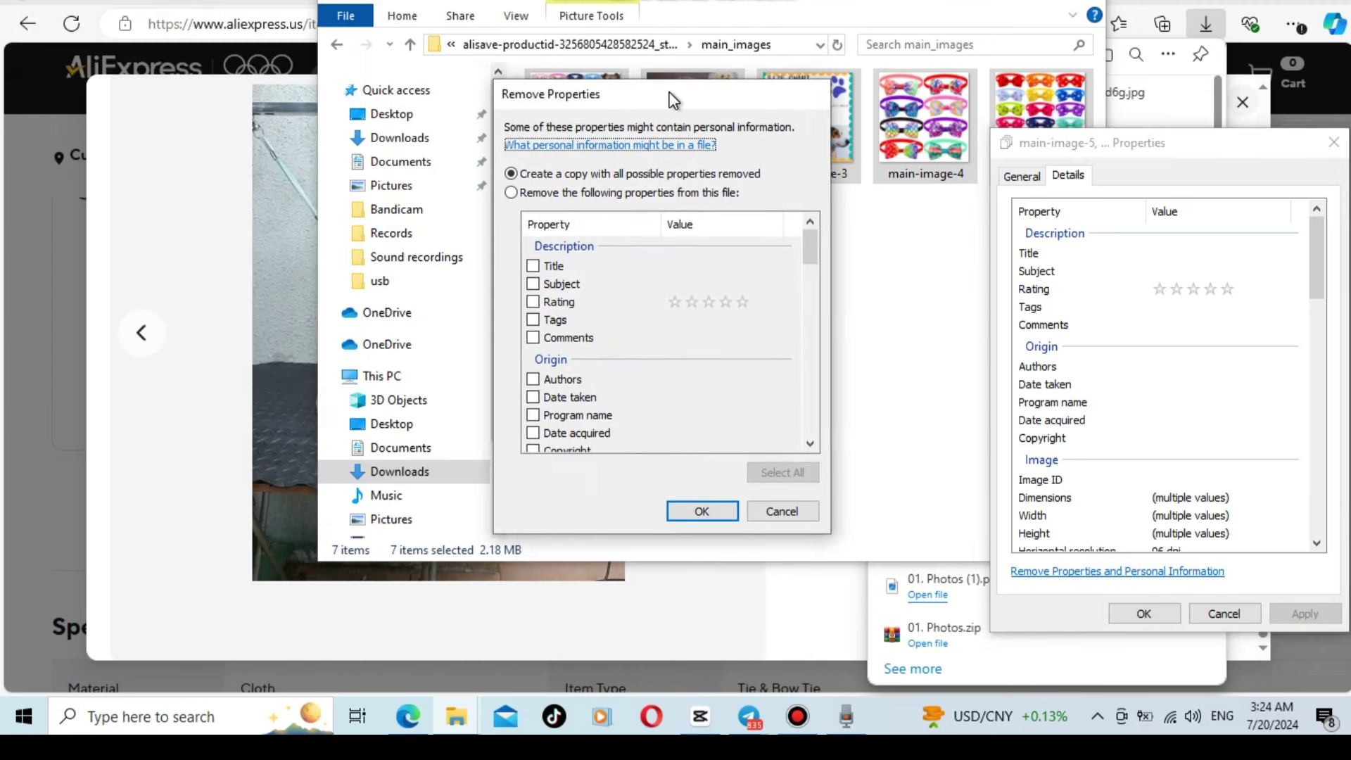
left_click(512, 195)
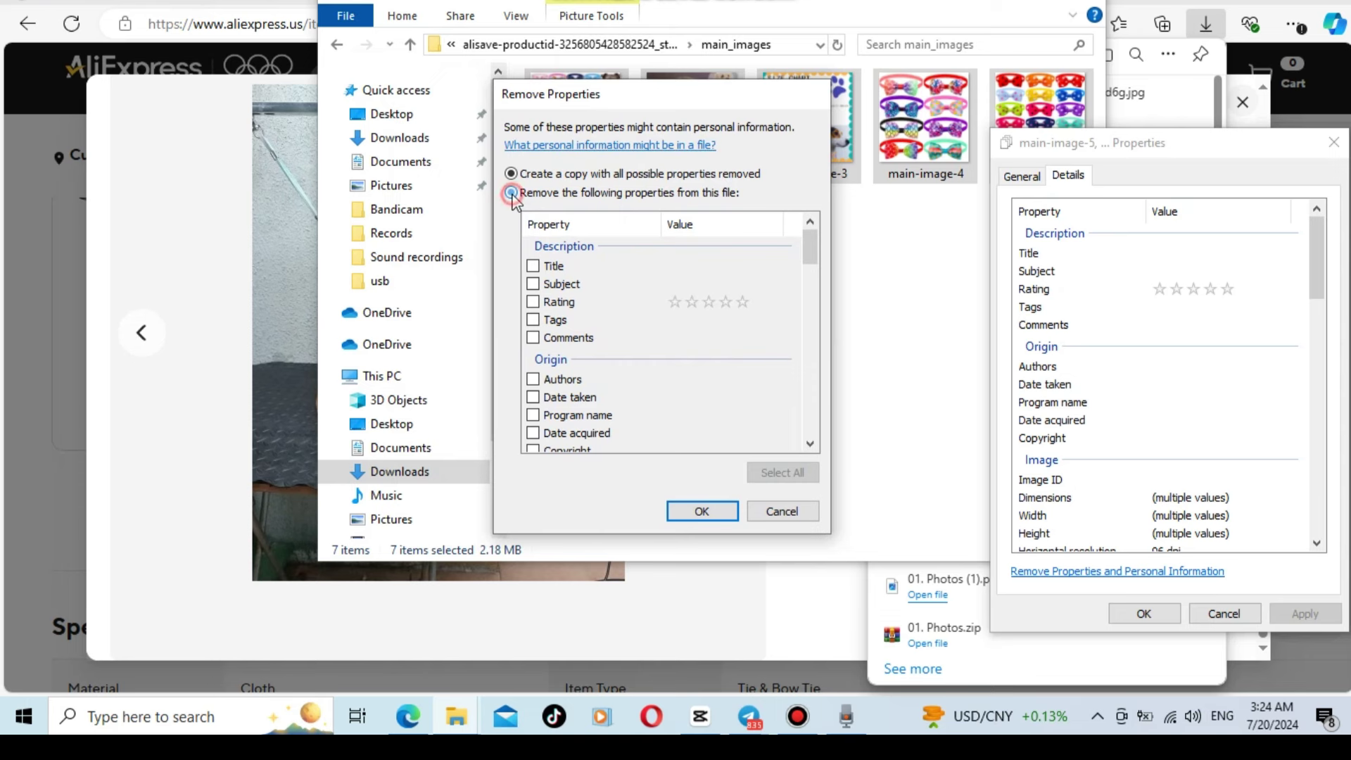
left_click(534, 266)
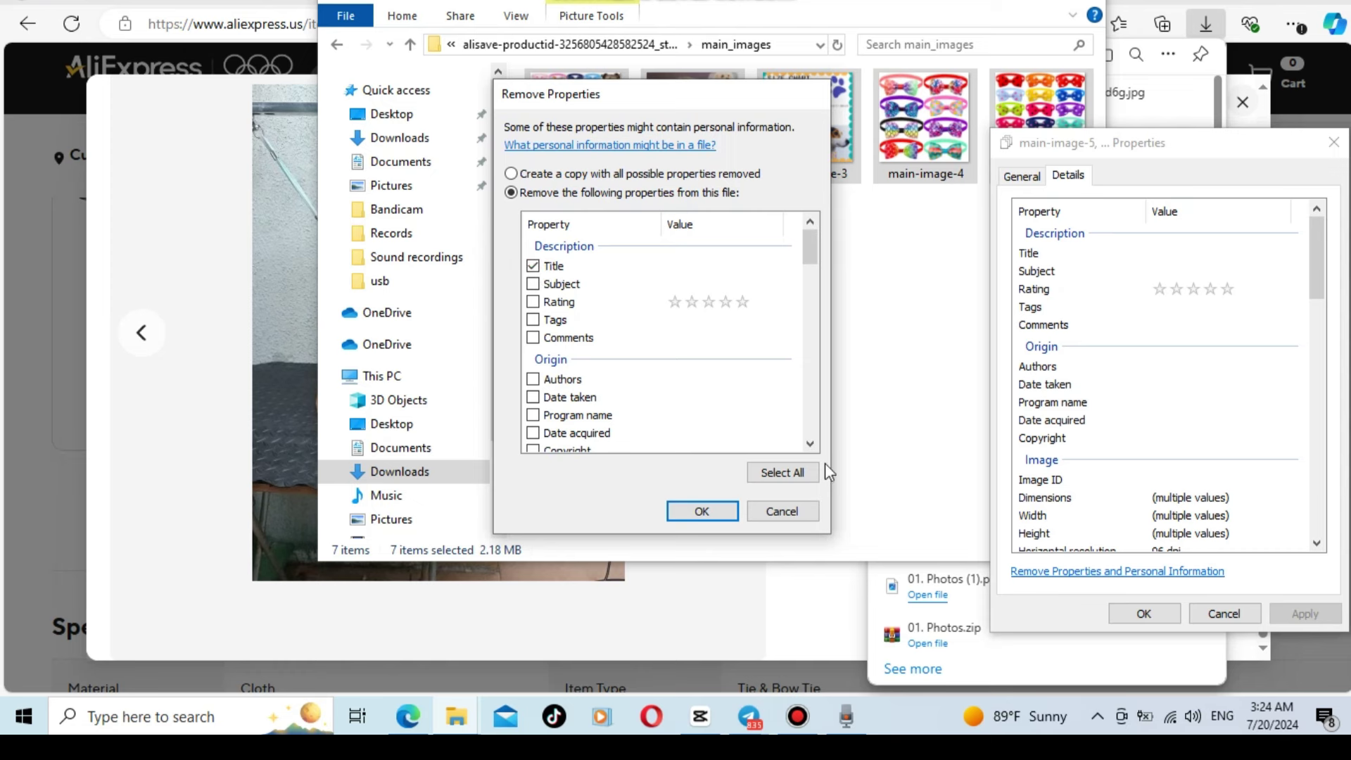
left_click(779, 478)
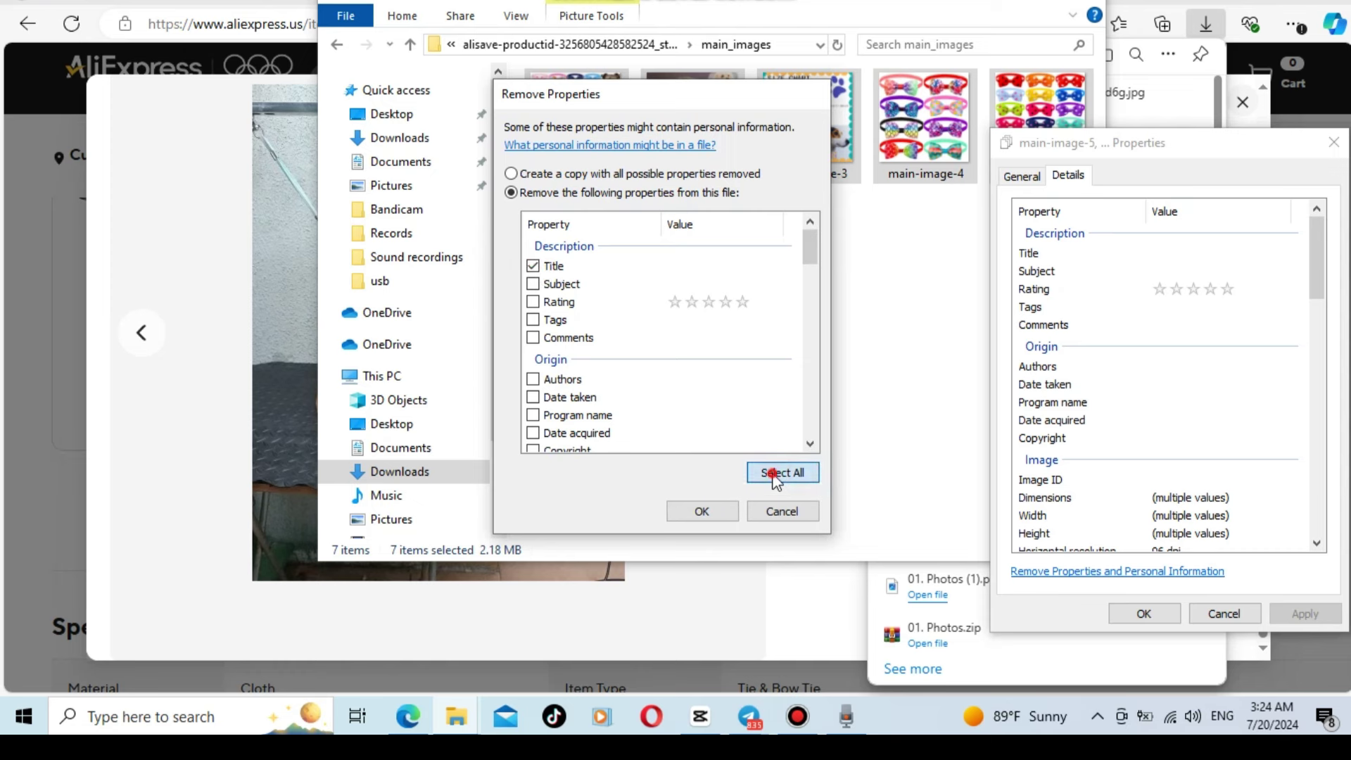
left_click(705, 510)
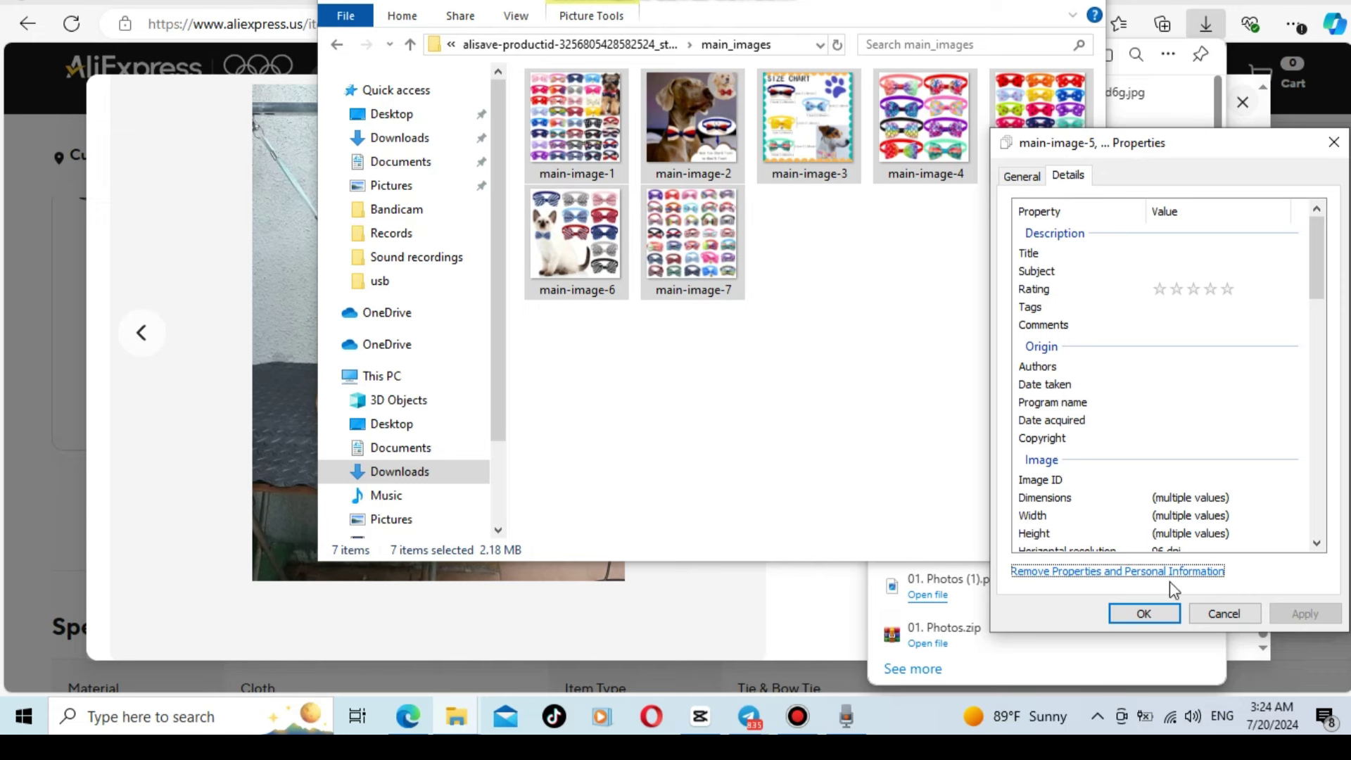
left_click(1148, 616)
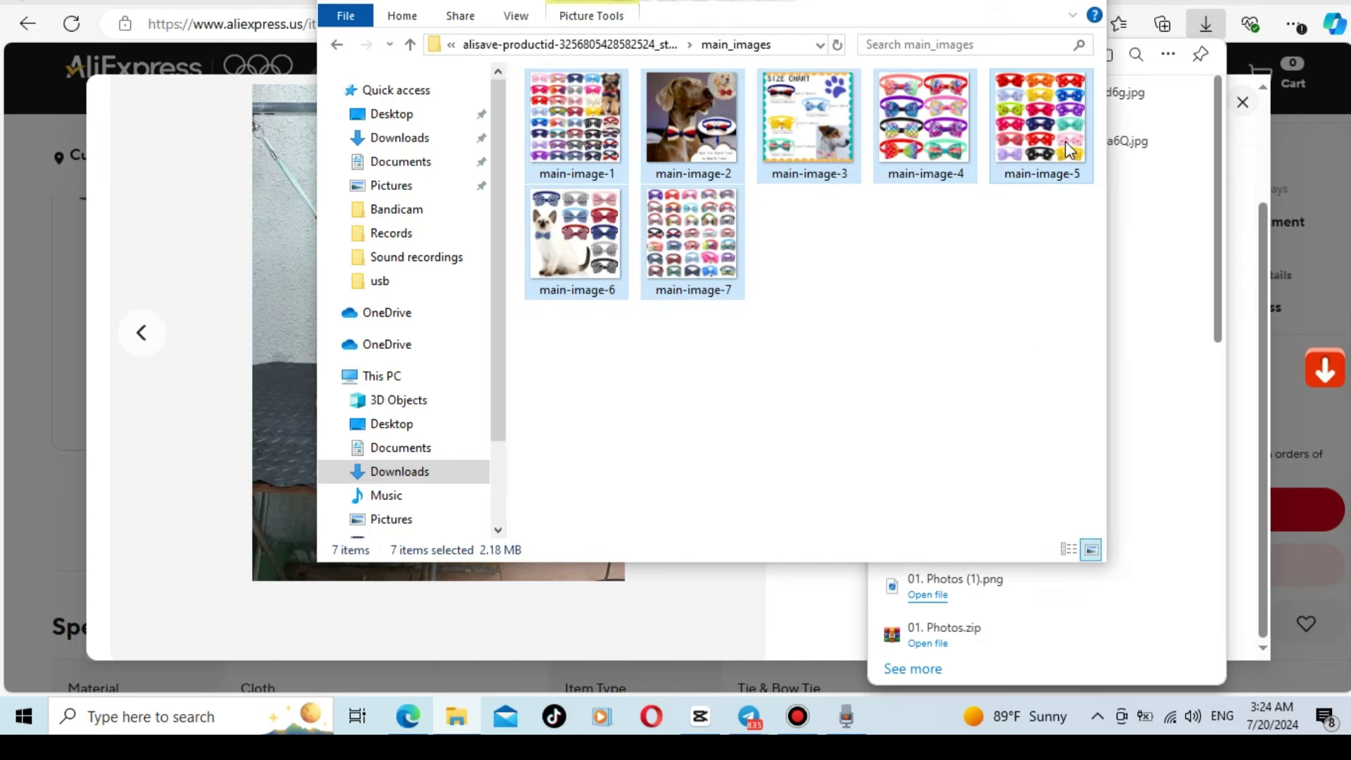
Return to the Downloads folder and open the property details of the two saved customer review photos together.
left_click(346, 52)
left_click(346, 52)
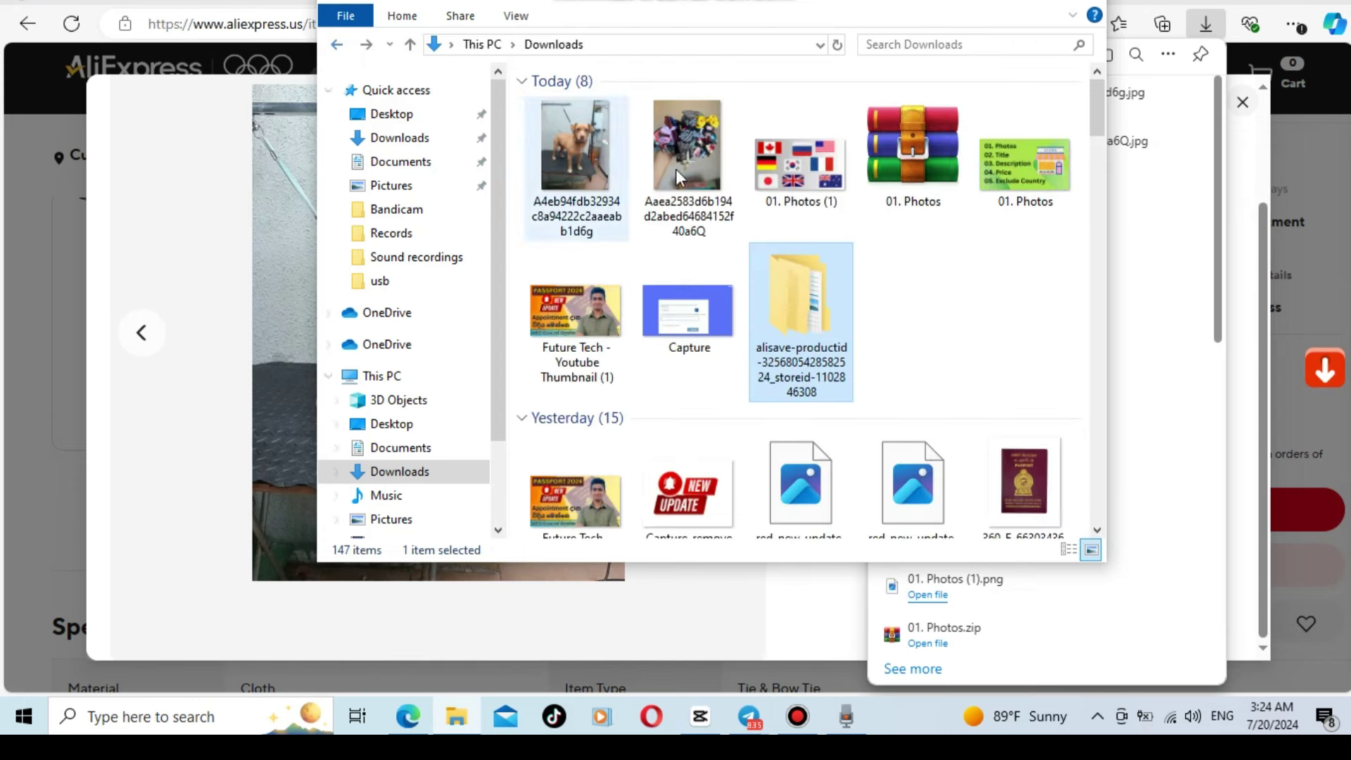
left_click(540, 151)
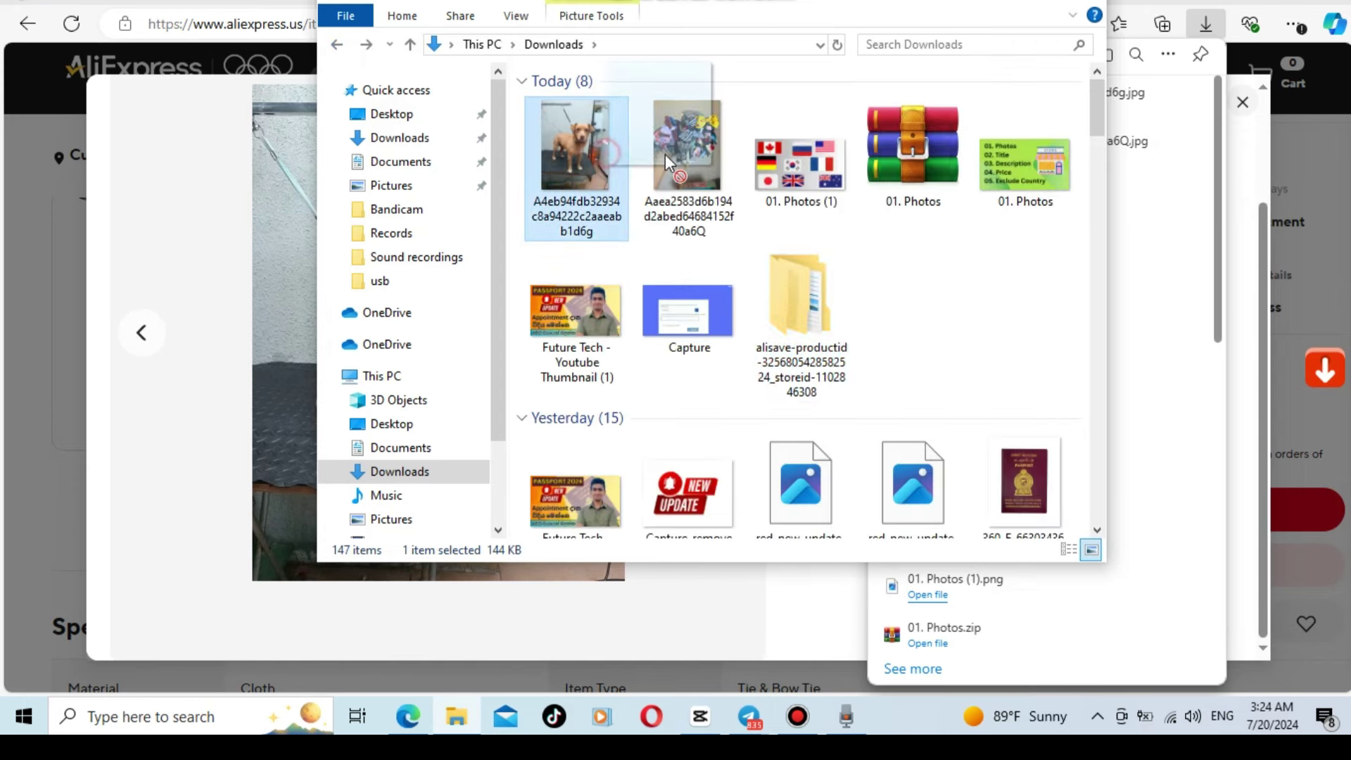
left_click_drag(525, 151, 699, 163)
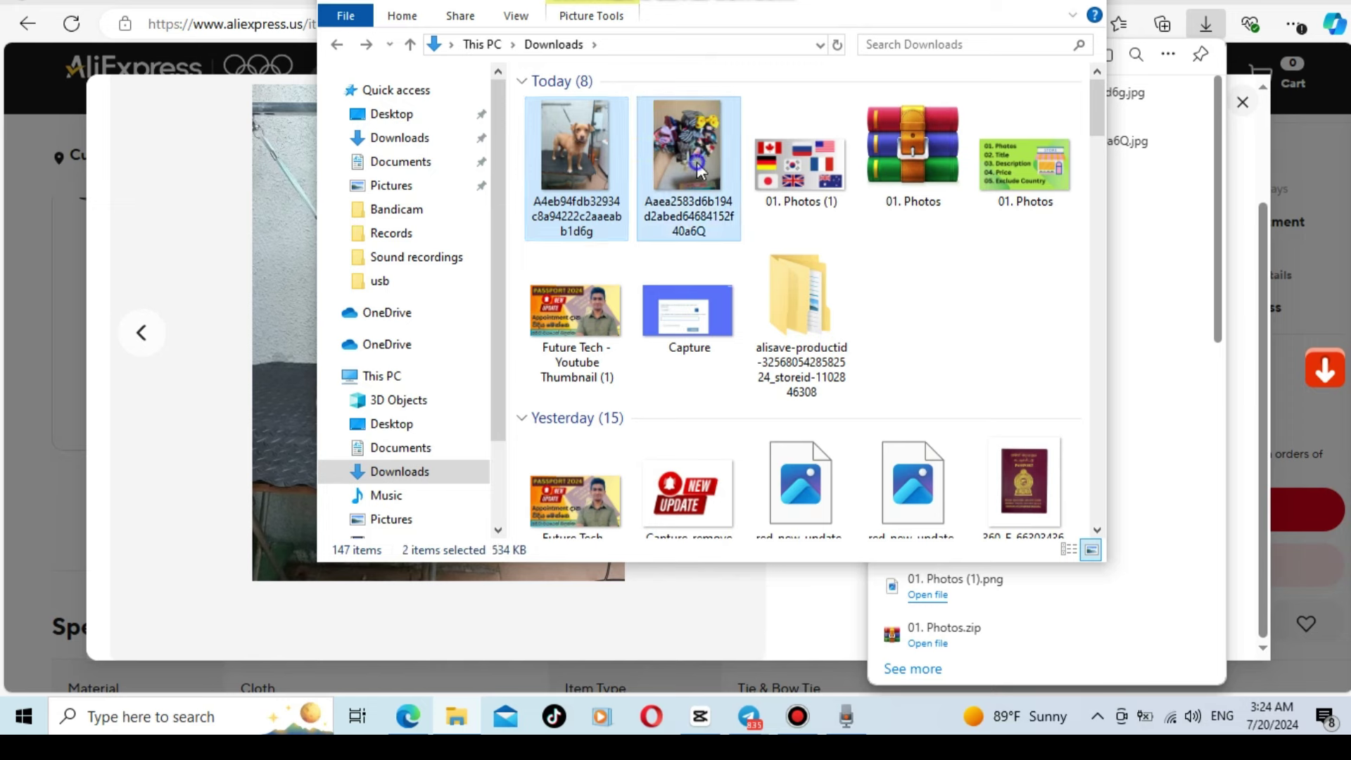
right_click(697, 161)
left_click(757, 680)
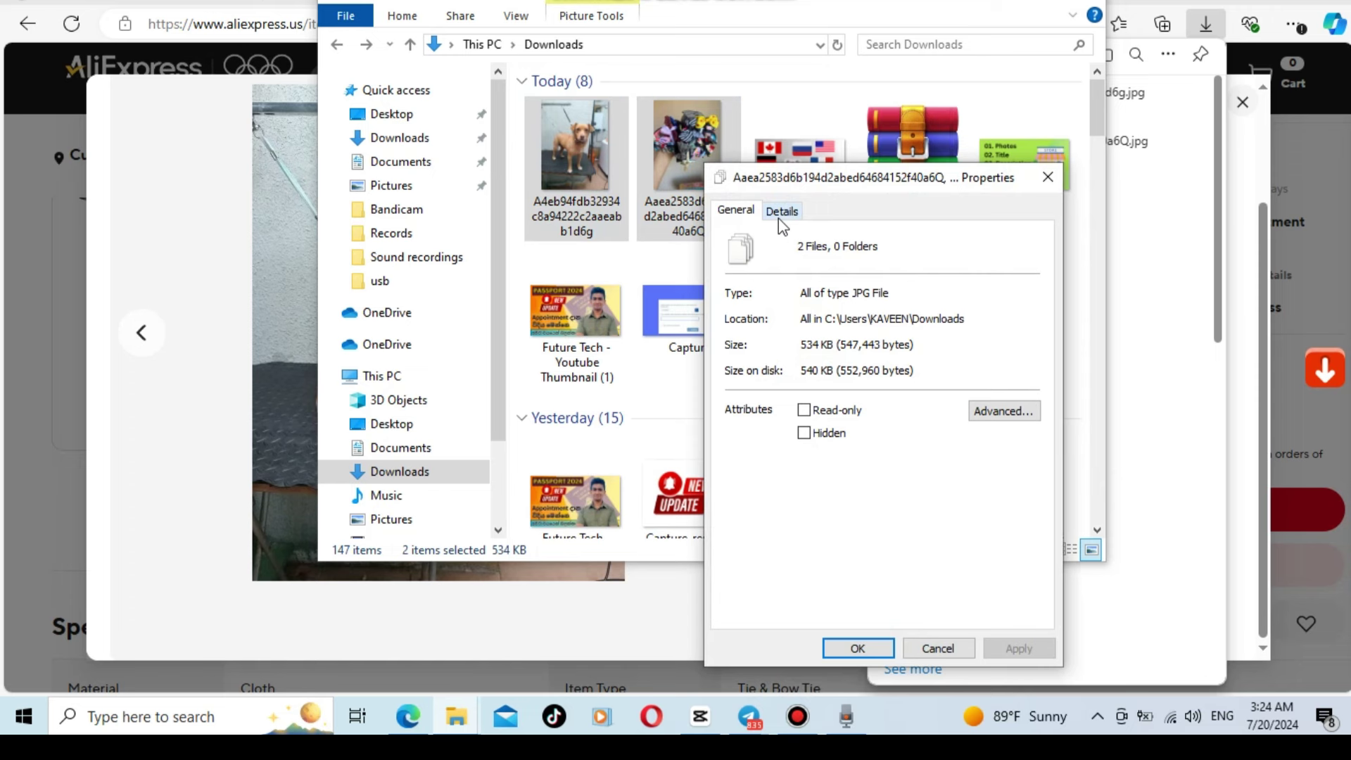
left_click(780, 211)
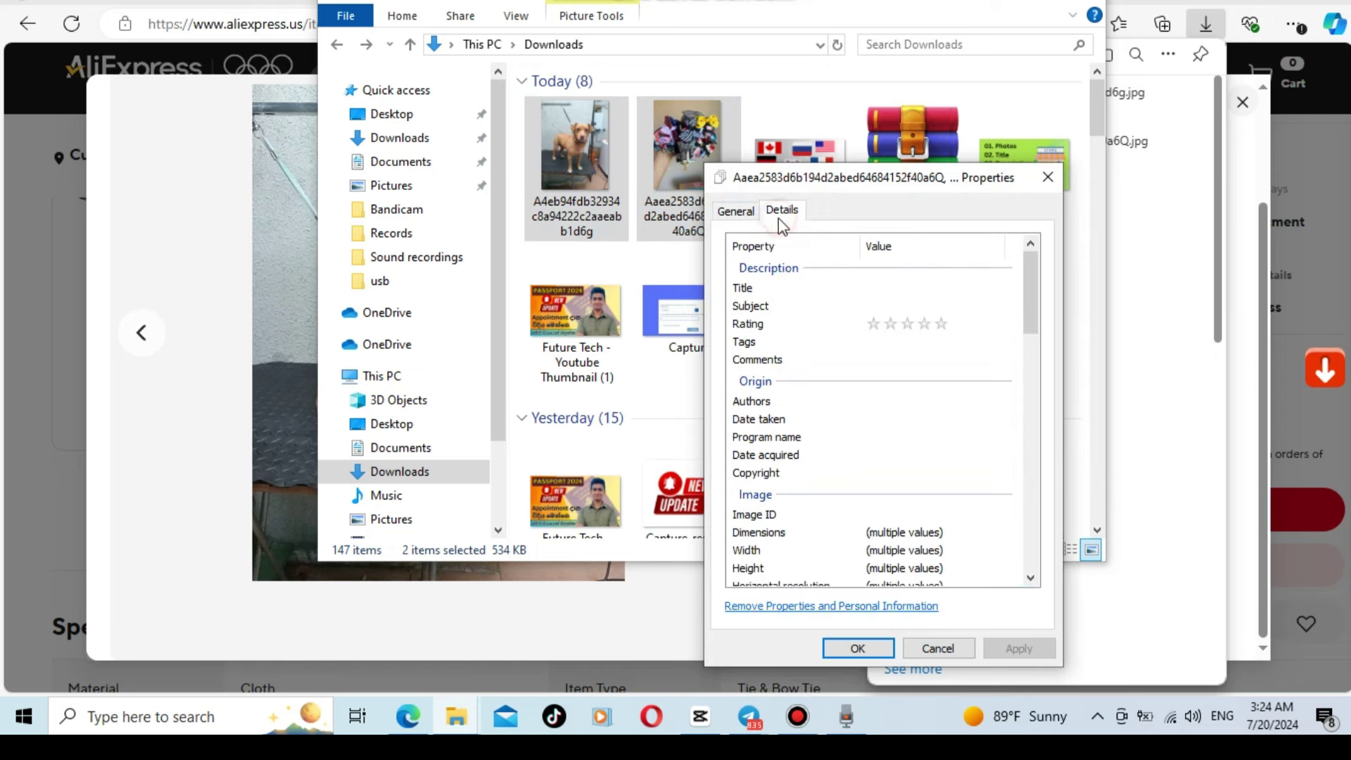
Remove all removable properties and personal information from the two original review photo files, and deselect them.
left_click(780, 607)
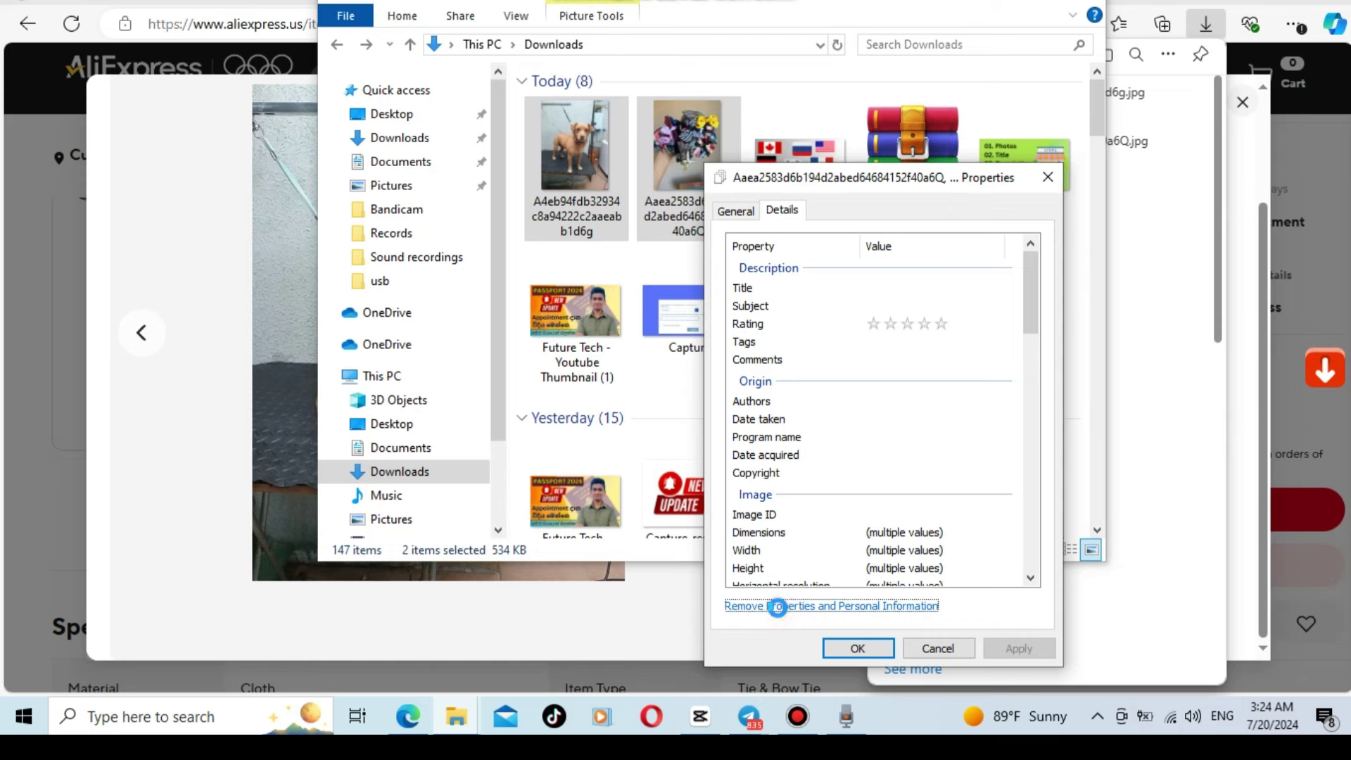
left_click_drag(162, 8, 408, 70)
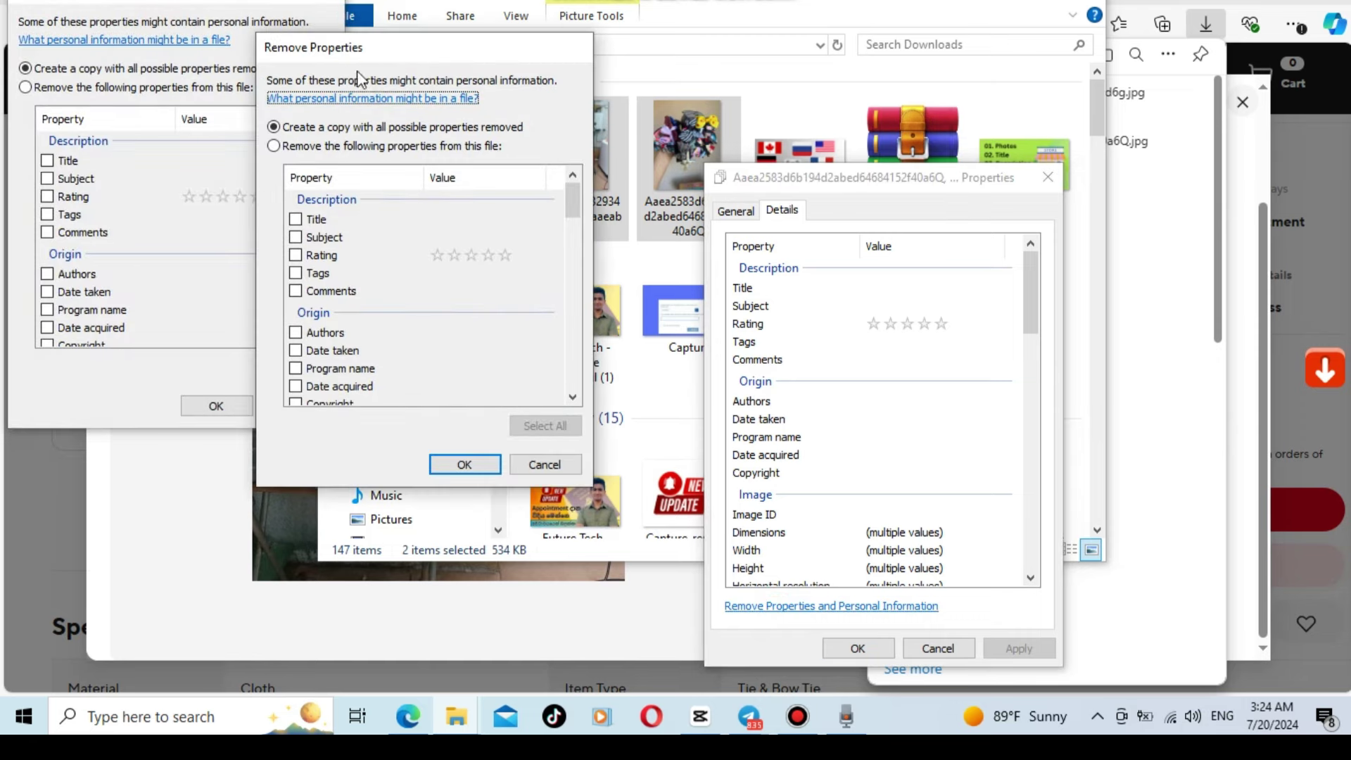
left_click(542, 468)
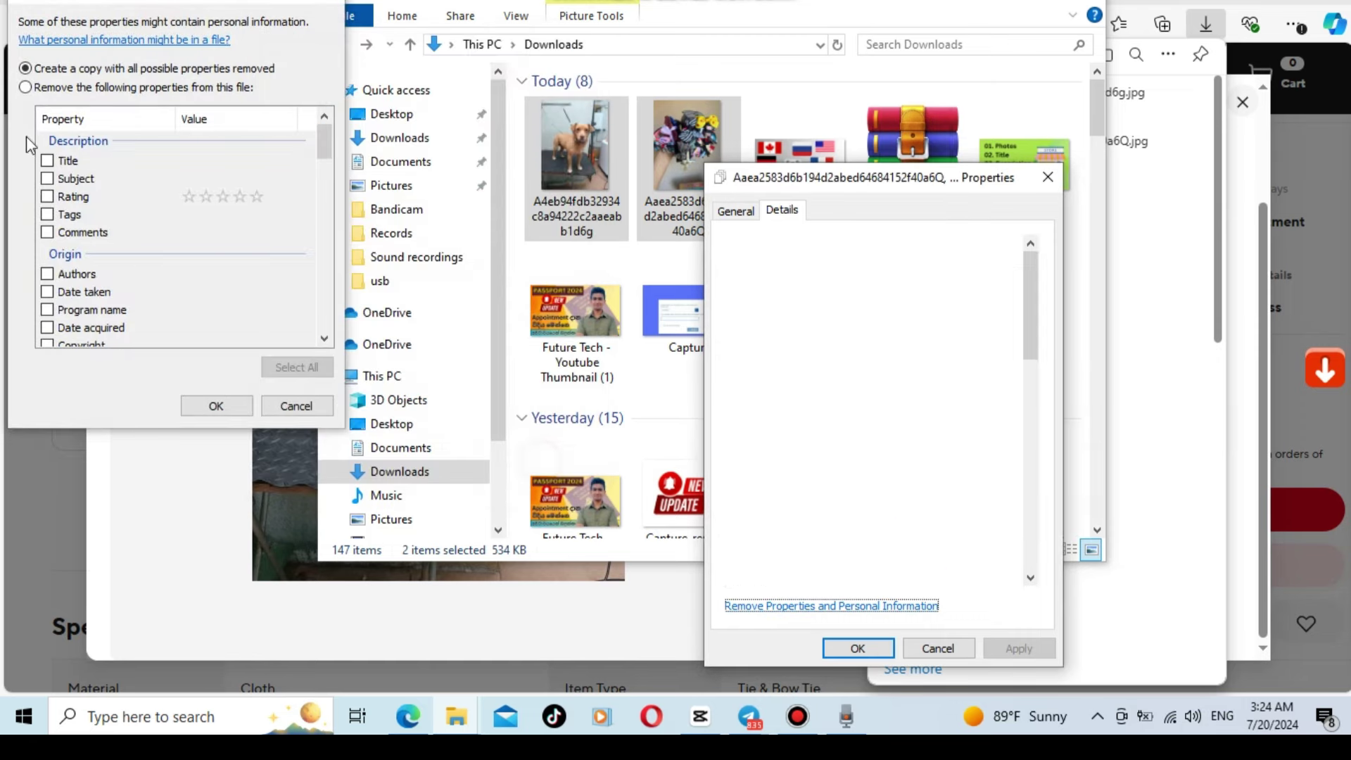
left_click(26, 88)
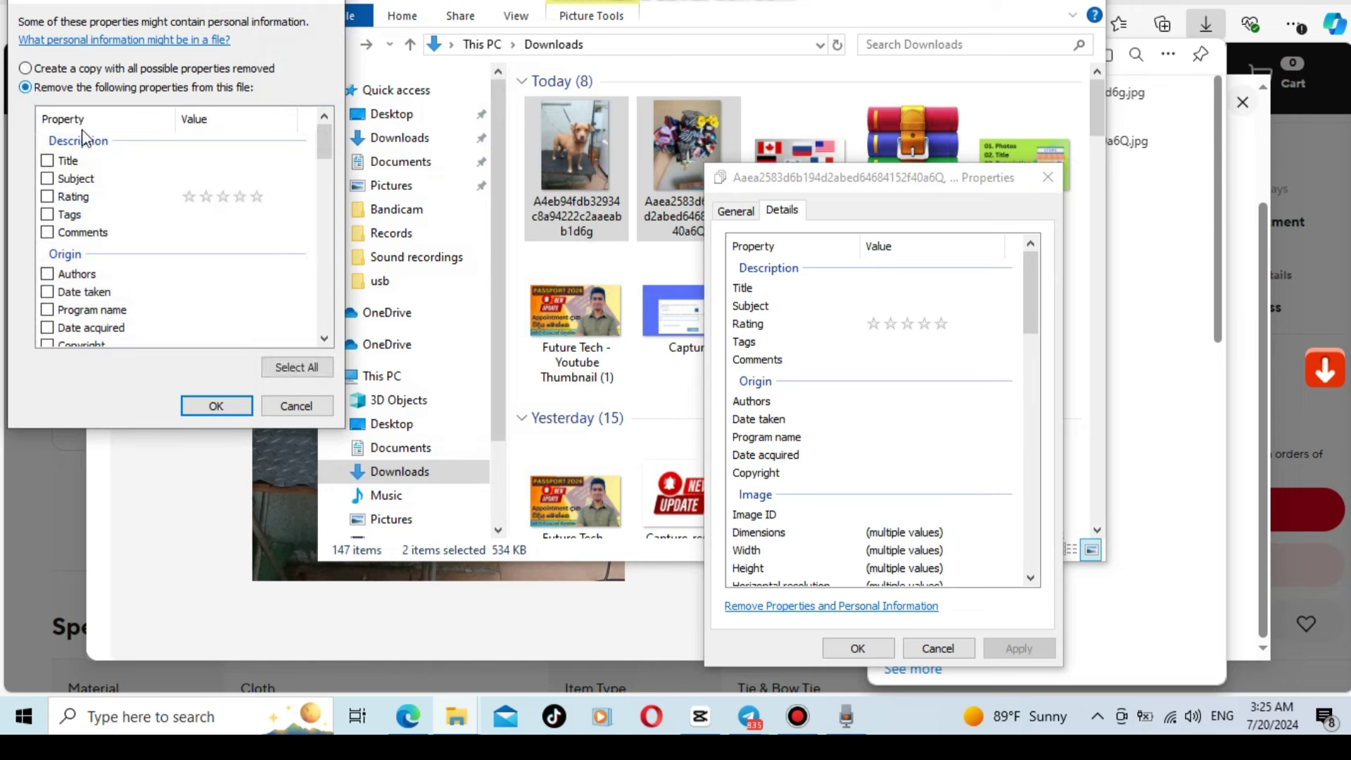
left_click(47, 162)
left_click(294, 368)
left_click(234, 408)
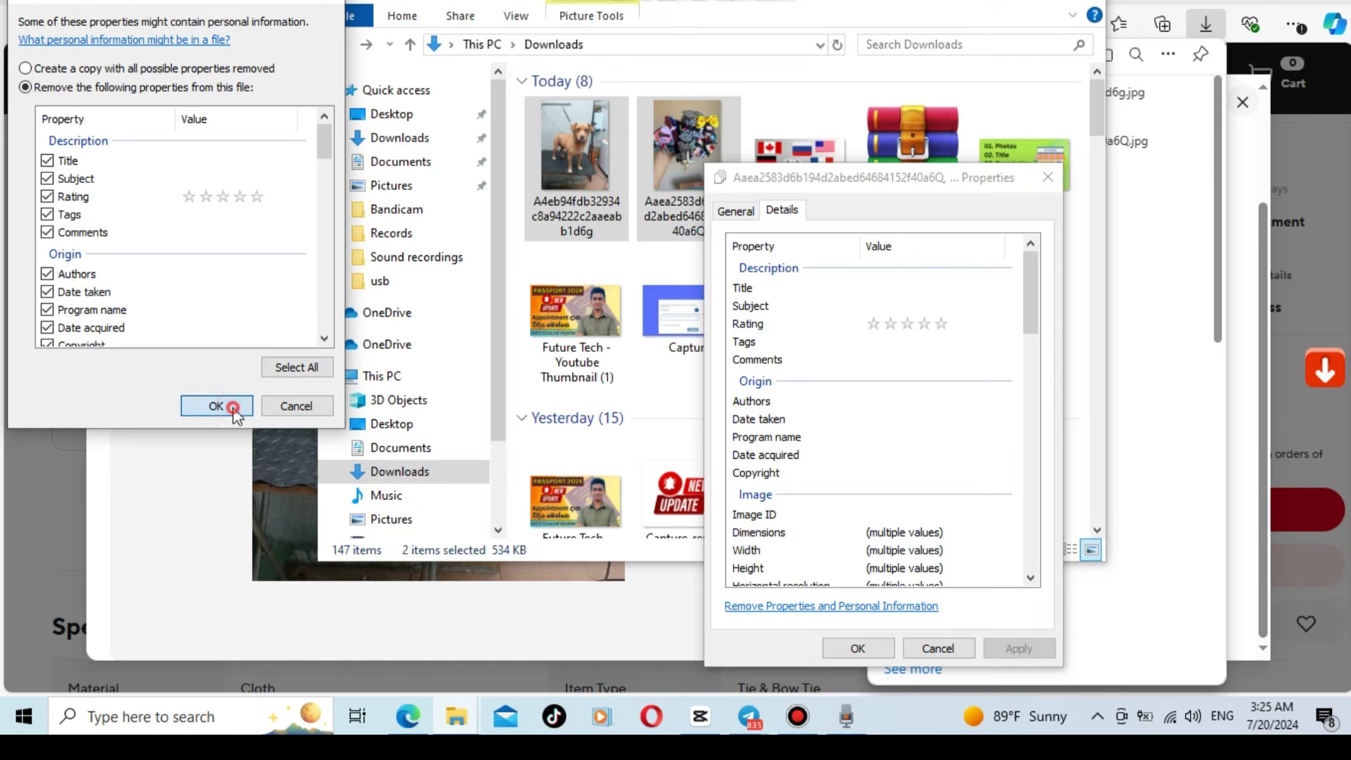
left_click(856, 649)
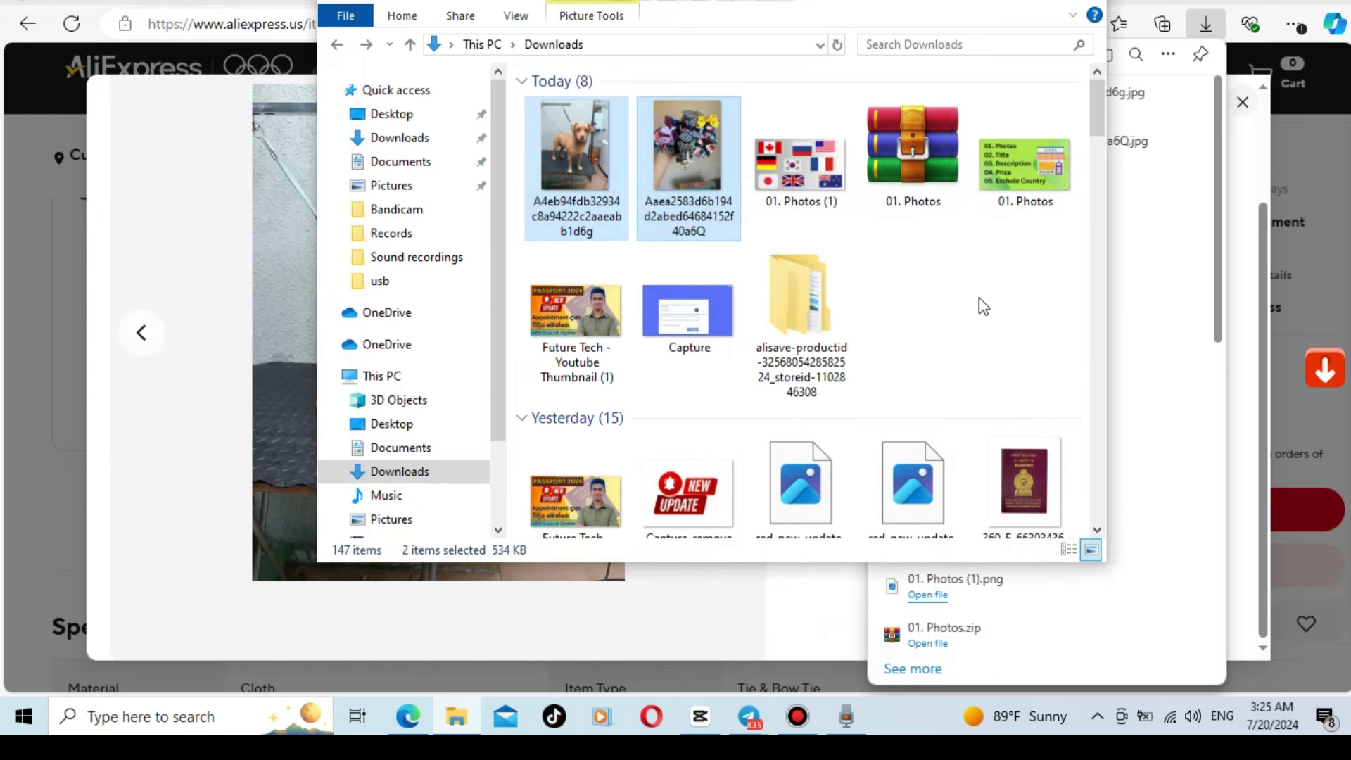
left_click(979, 304)
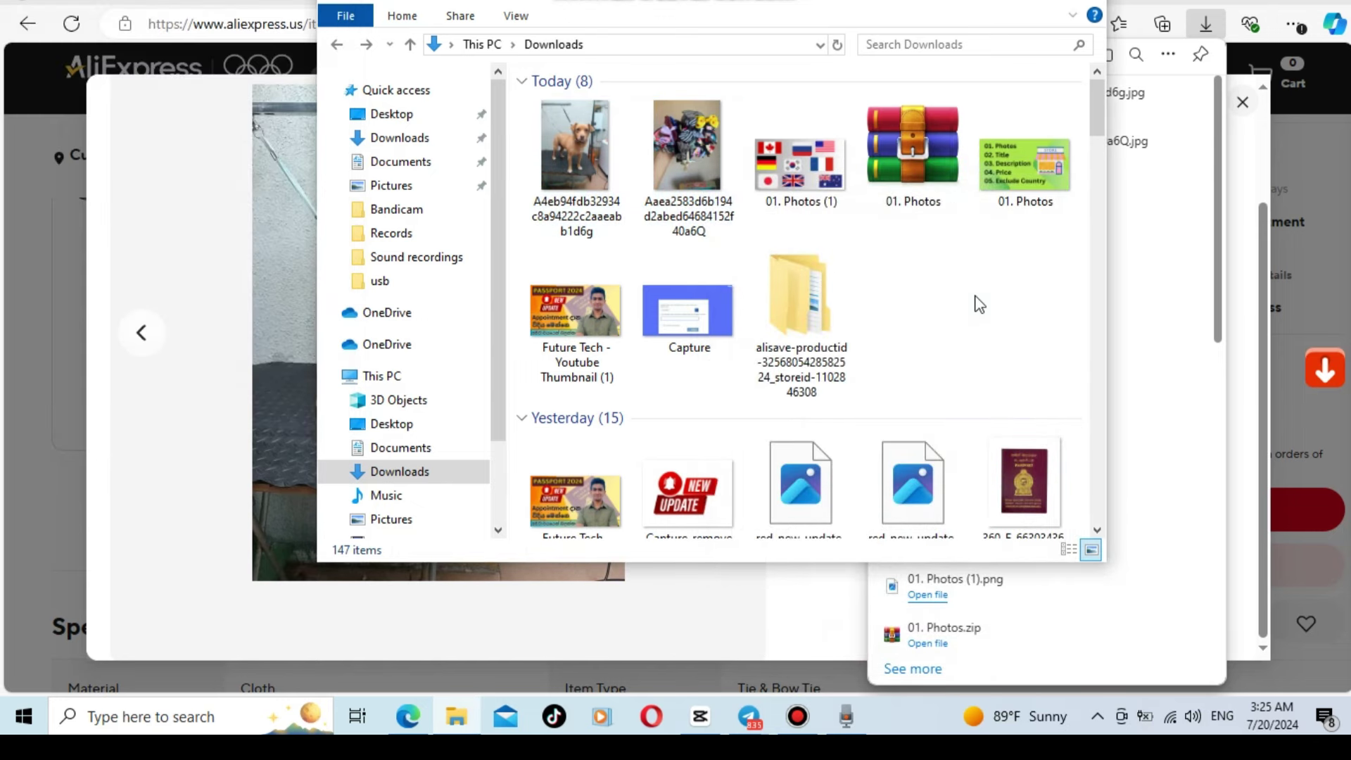
Open the main_images folder inside the extracted alisave product folder and batch-rename all its images with the base name 1.
double_click(800, 309)
double_click(563, 105)
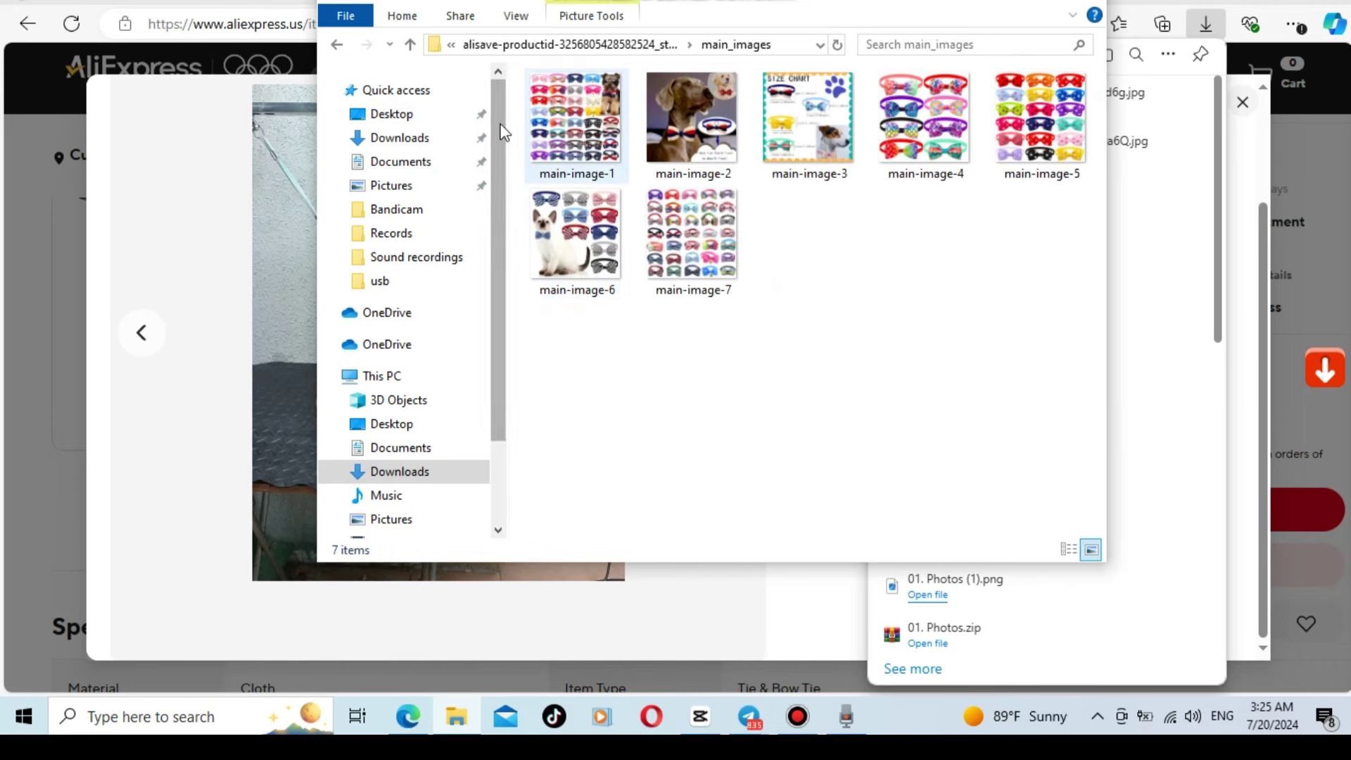
left_click_drag(515, 119, 1079, 293)
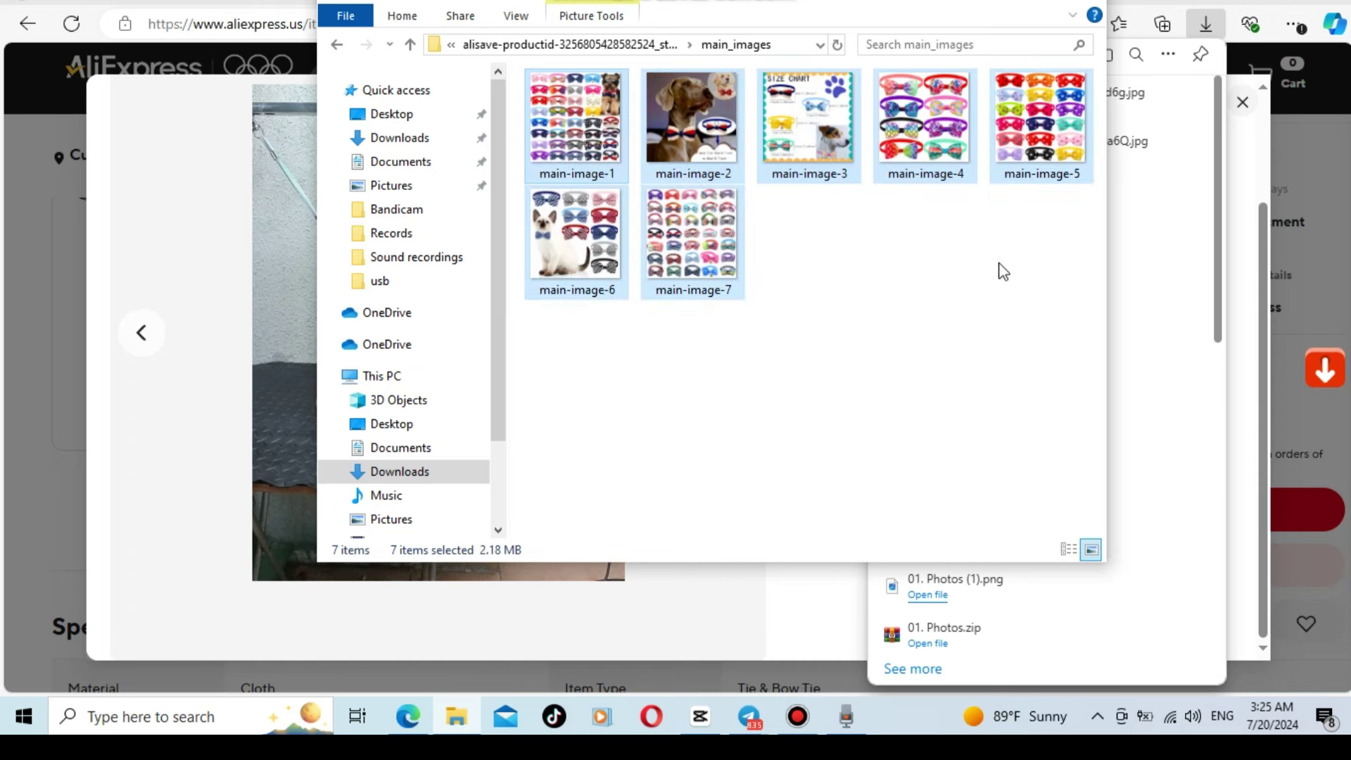
right_click(555, 144)
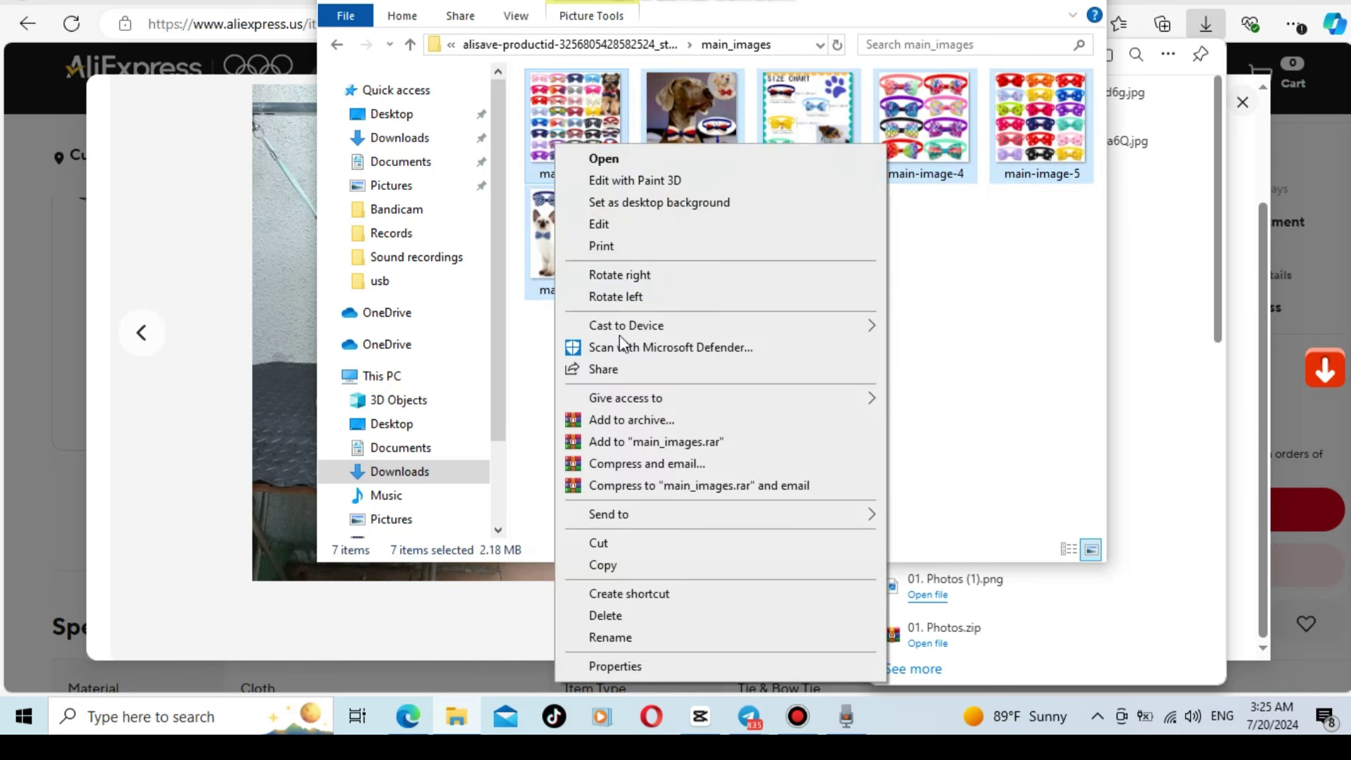
left_click(651, 635)
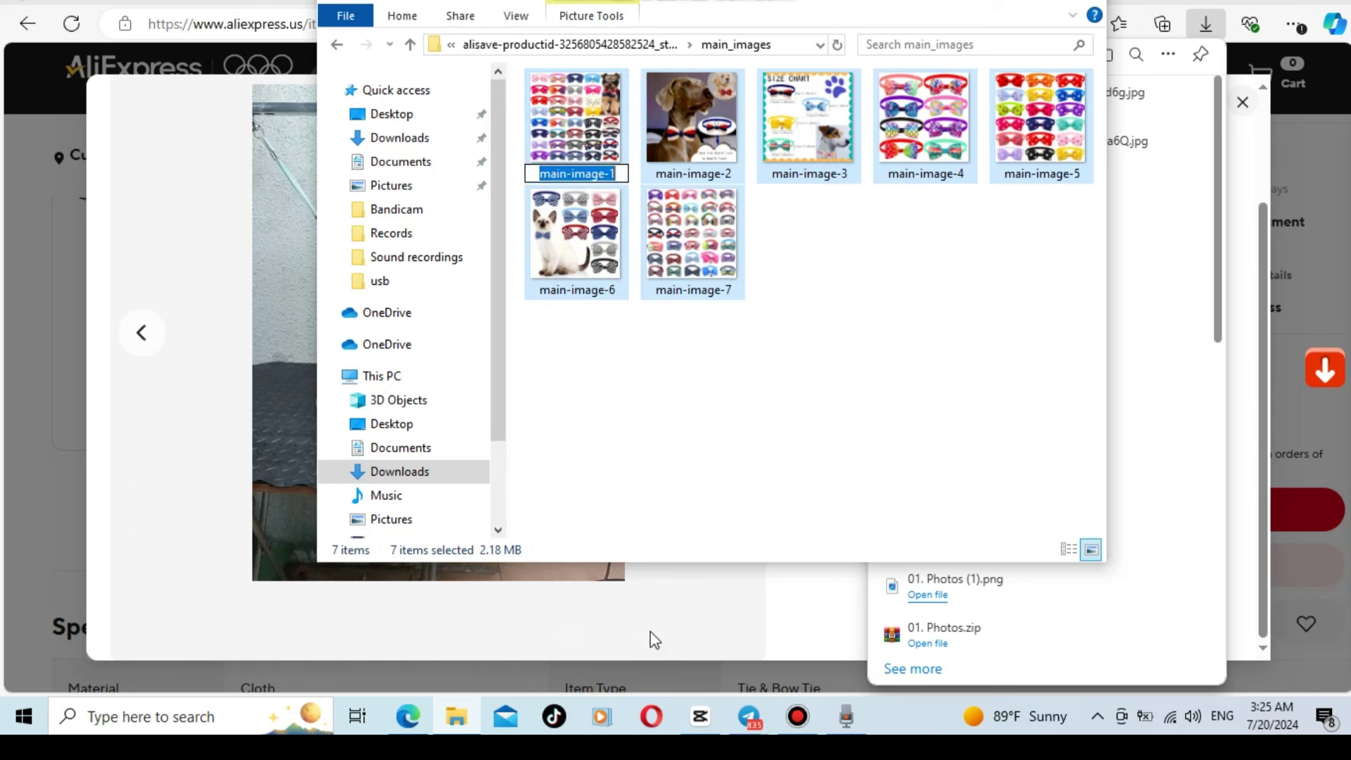
type("1")
left_click(822, 380)
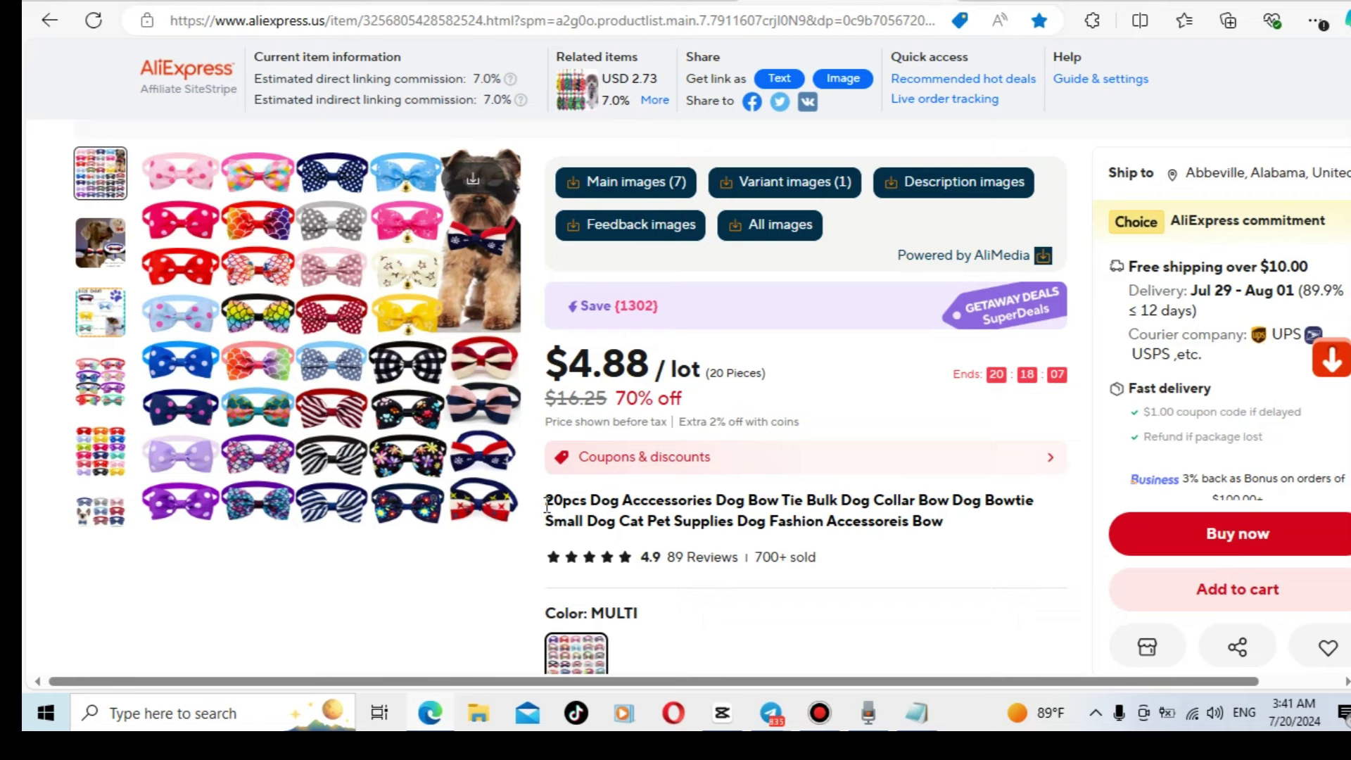
Copy the opening words "20pcs Dog Acccessories Dog Bow Tie Bulk Dog Collar Bow" from the AliExpress listing title.
left_click_drag(548, 504, 950, 498)
right_click(884, 499)
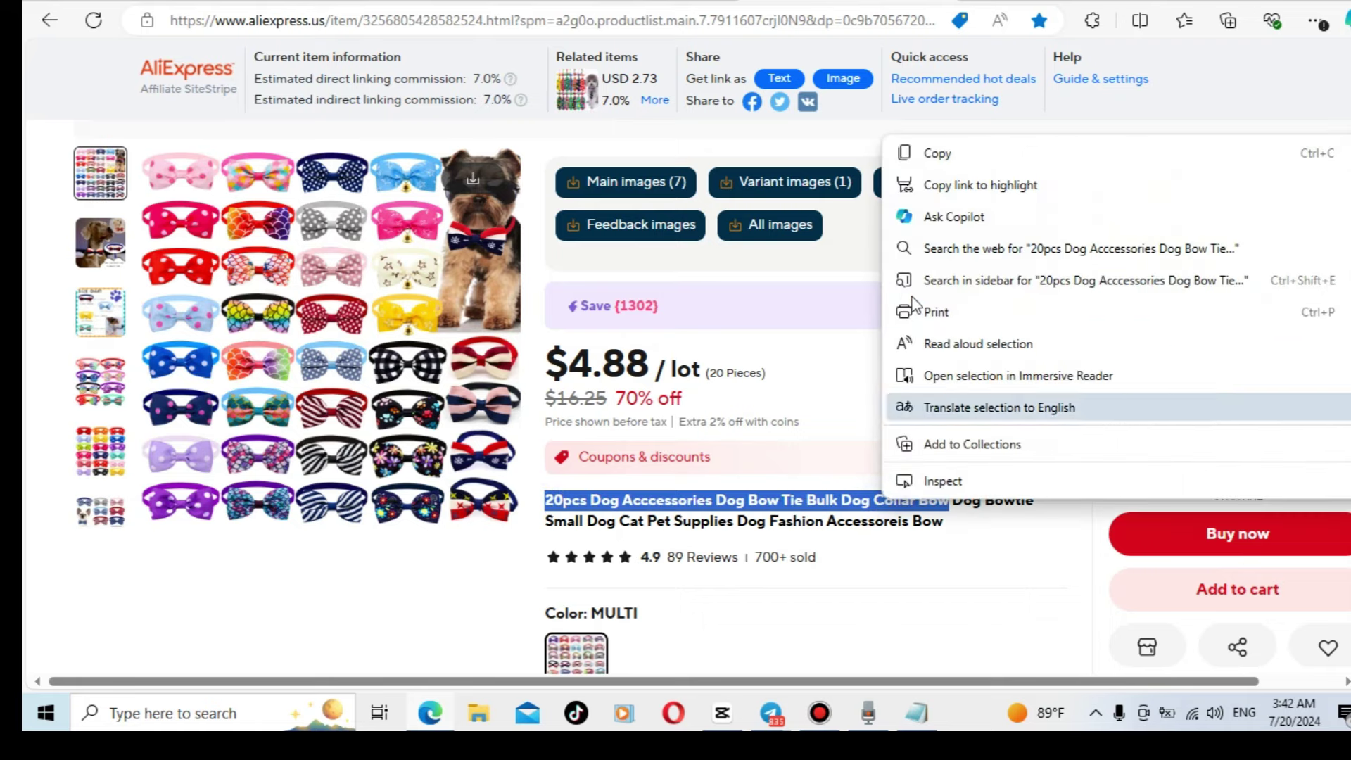
left_click(927, 166)
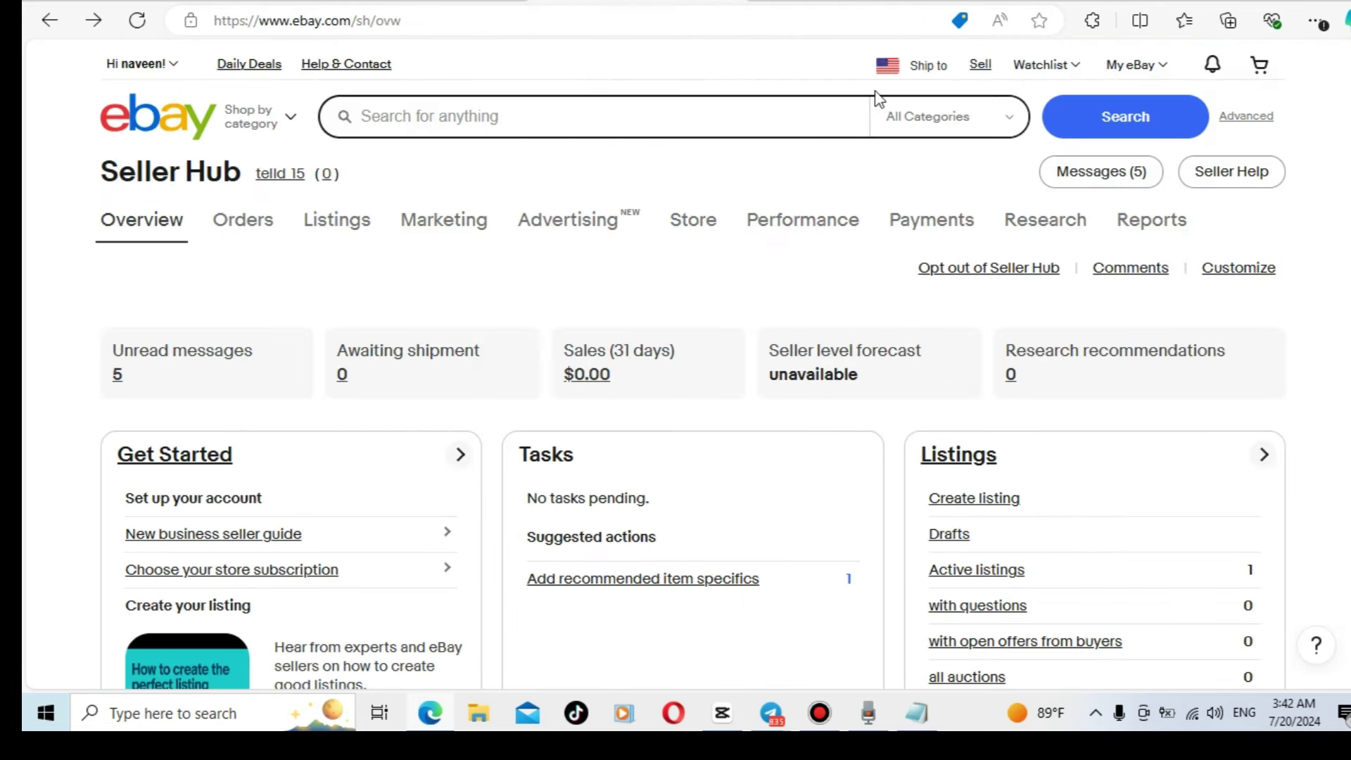
On eBay, keep United States as the shipping location and search for "20pcs Dog Acccessories Dog Bow Tie Bulk Dog Collar Bow".
left_click(927, 71)
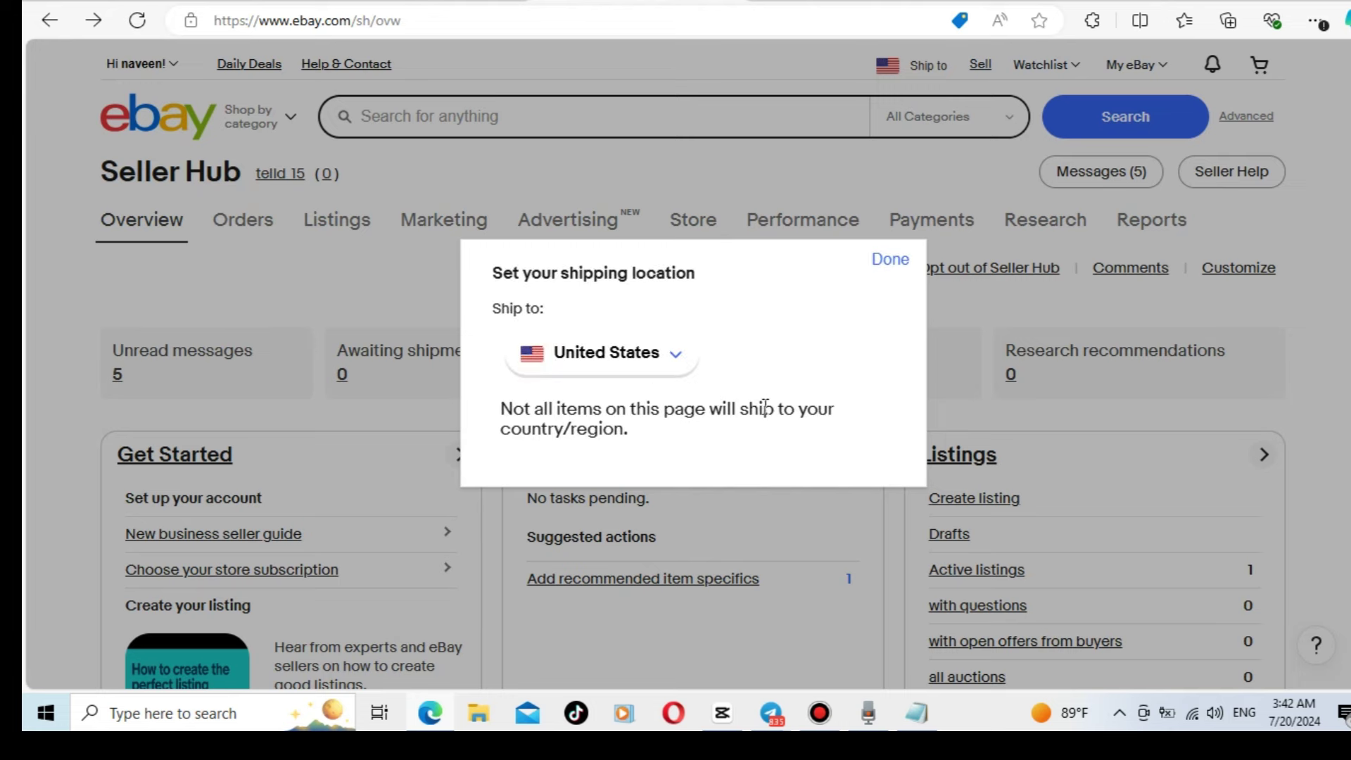
left_click(889, 262)
left_click(567, 127)
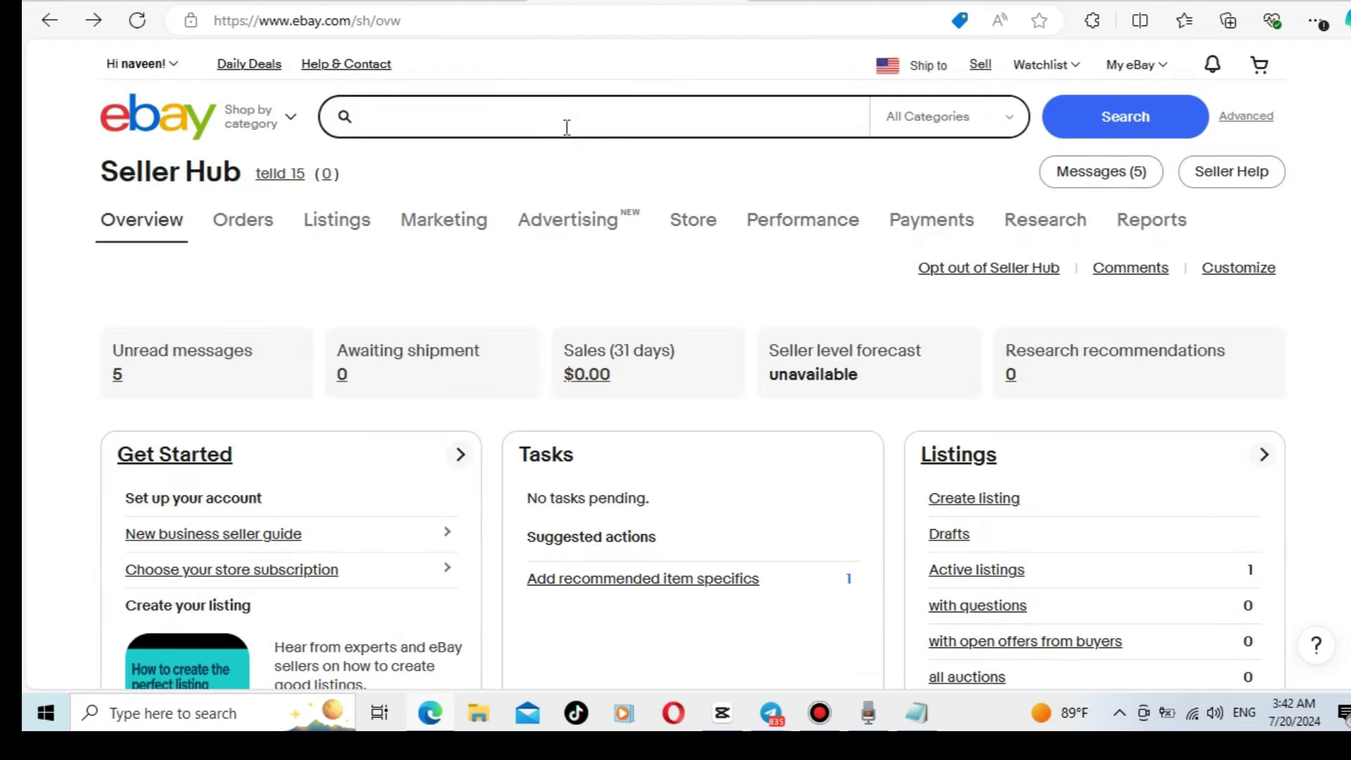
key("ctrl+v")
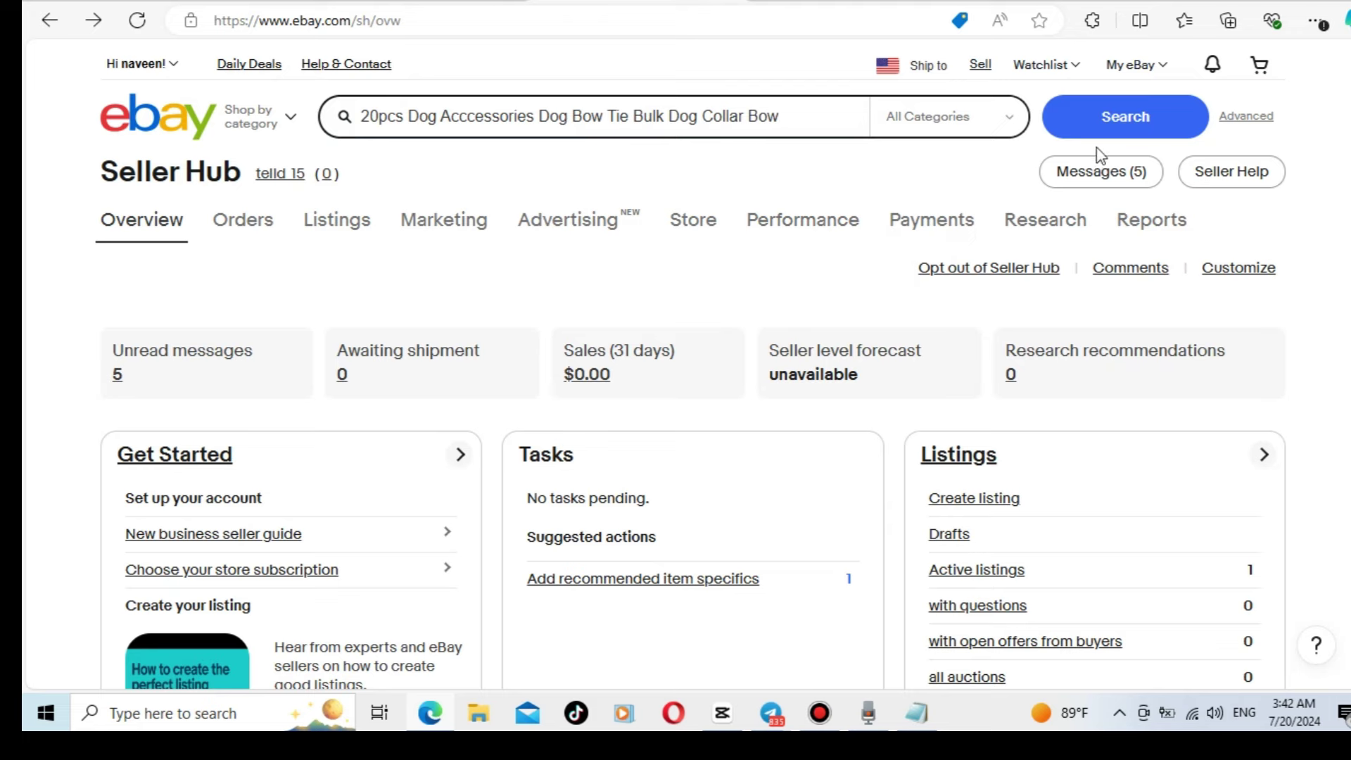
left_click(1111, 118)
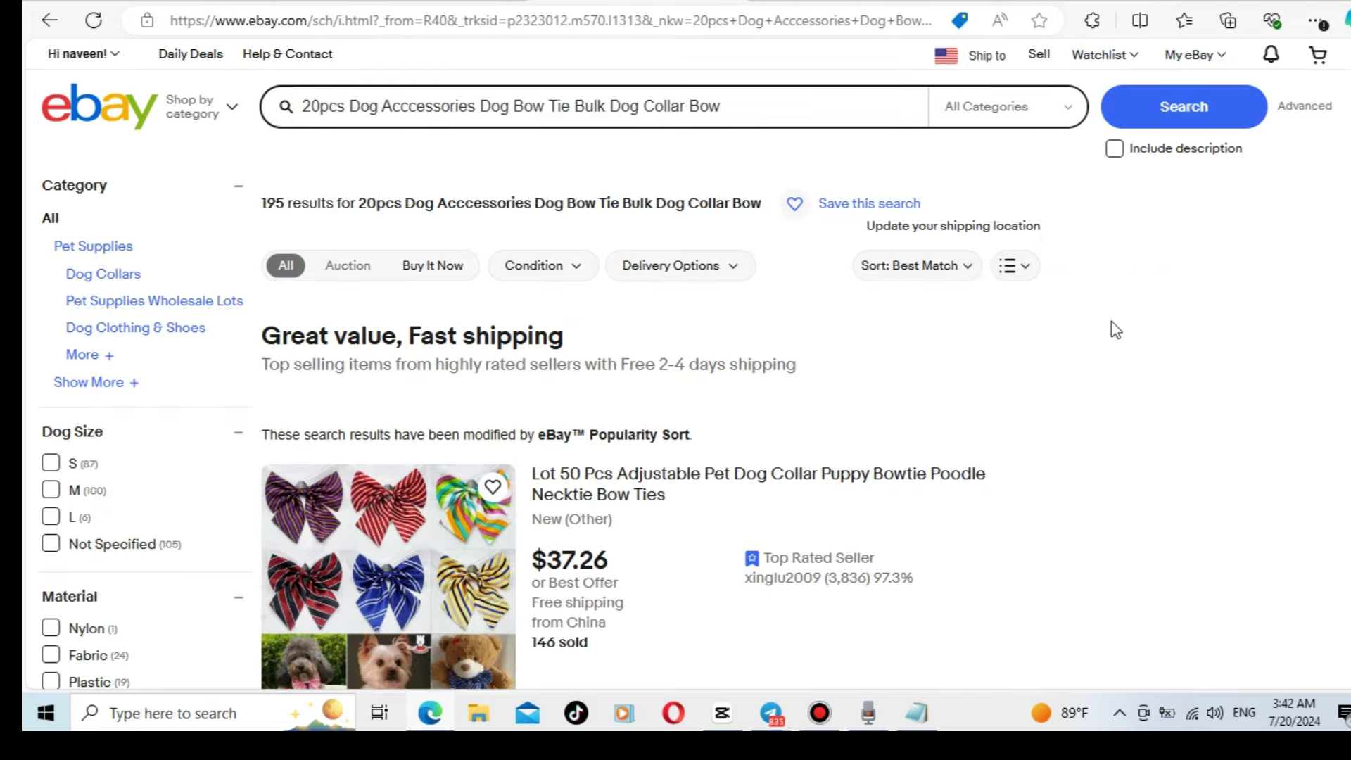
Examine the competing eBay bow tie listings, their titles, prices and sold figures, and compare them with the AliExpress product.
scroll(1114, 331, "down", 2)
scroll(1117, 330, "down", 2)
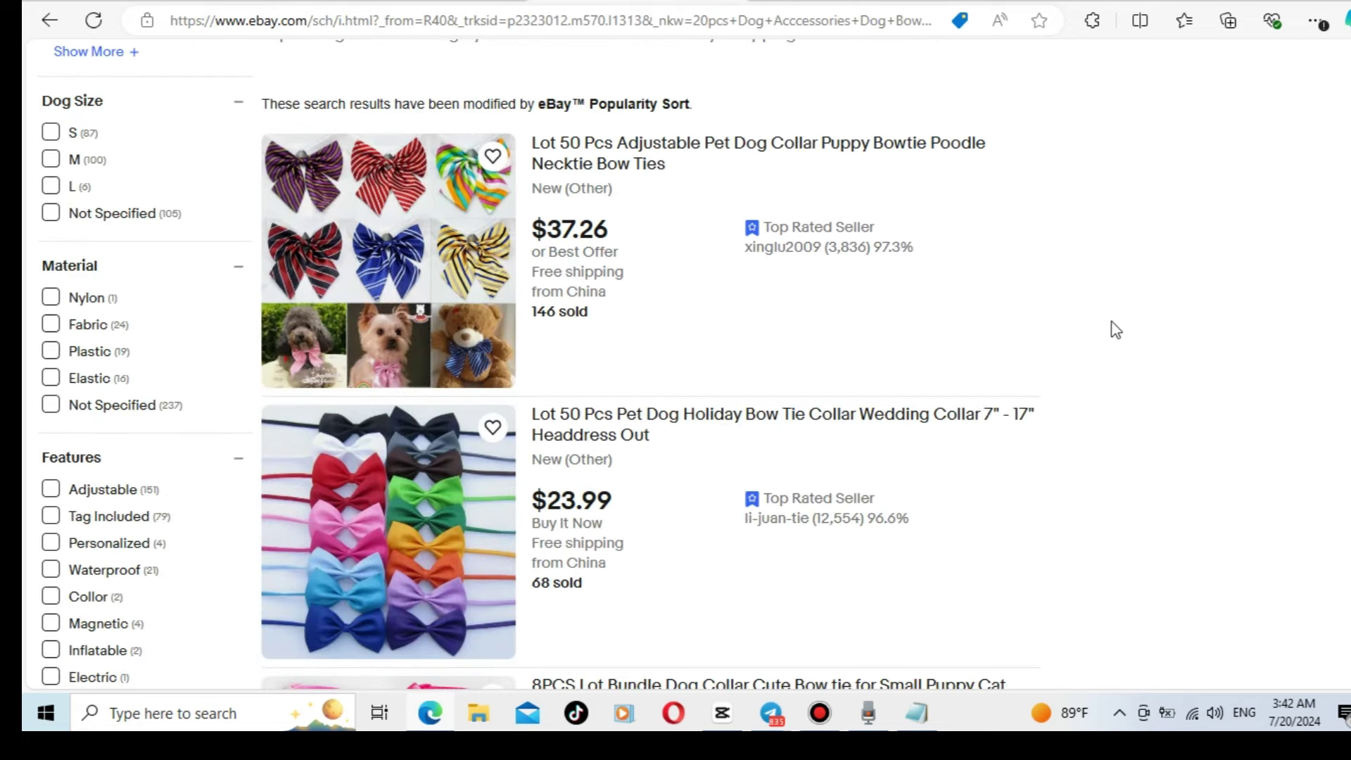
scroll(1102, 364, "down", 4)
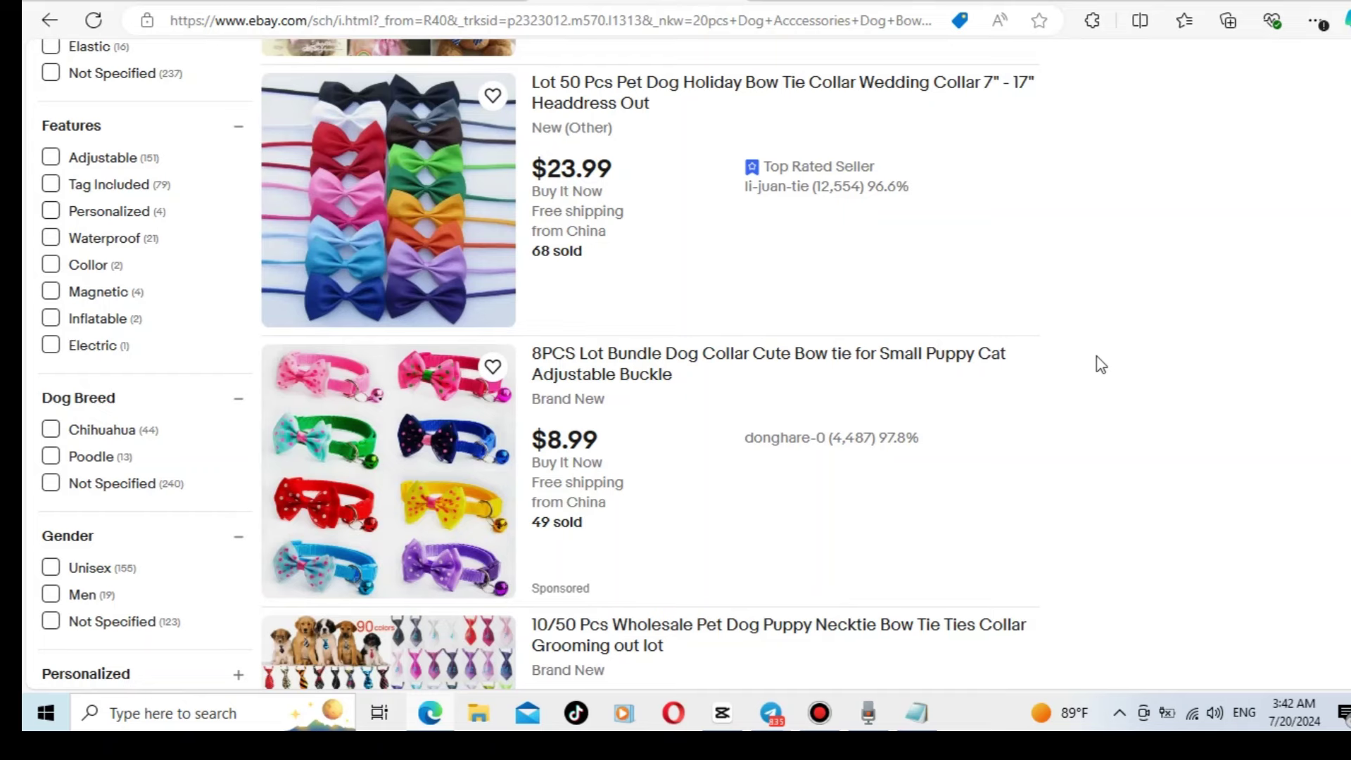
scroll(1102, 365, "up", 4)
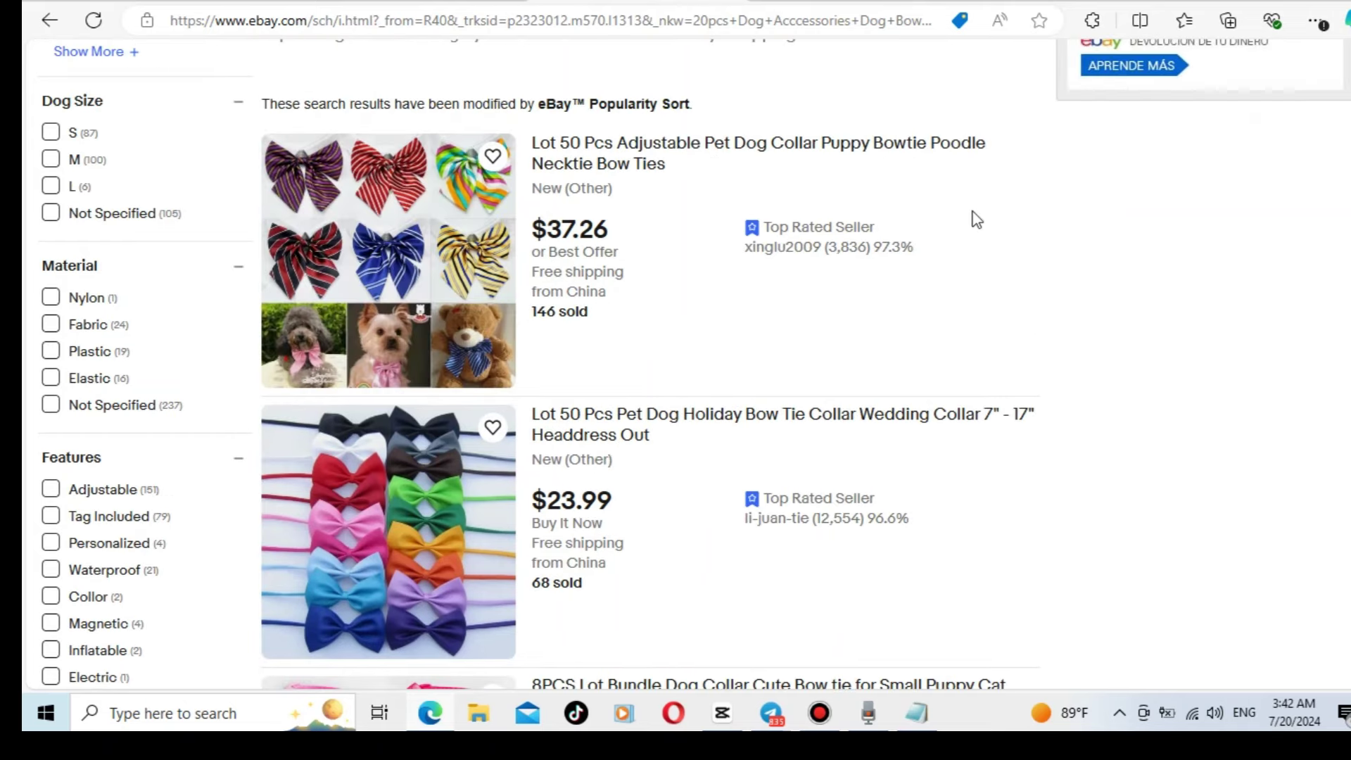
scroll(769, 216, "up", 2)
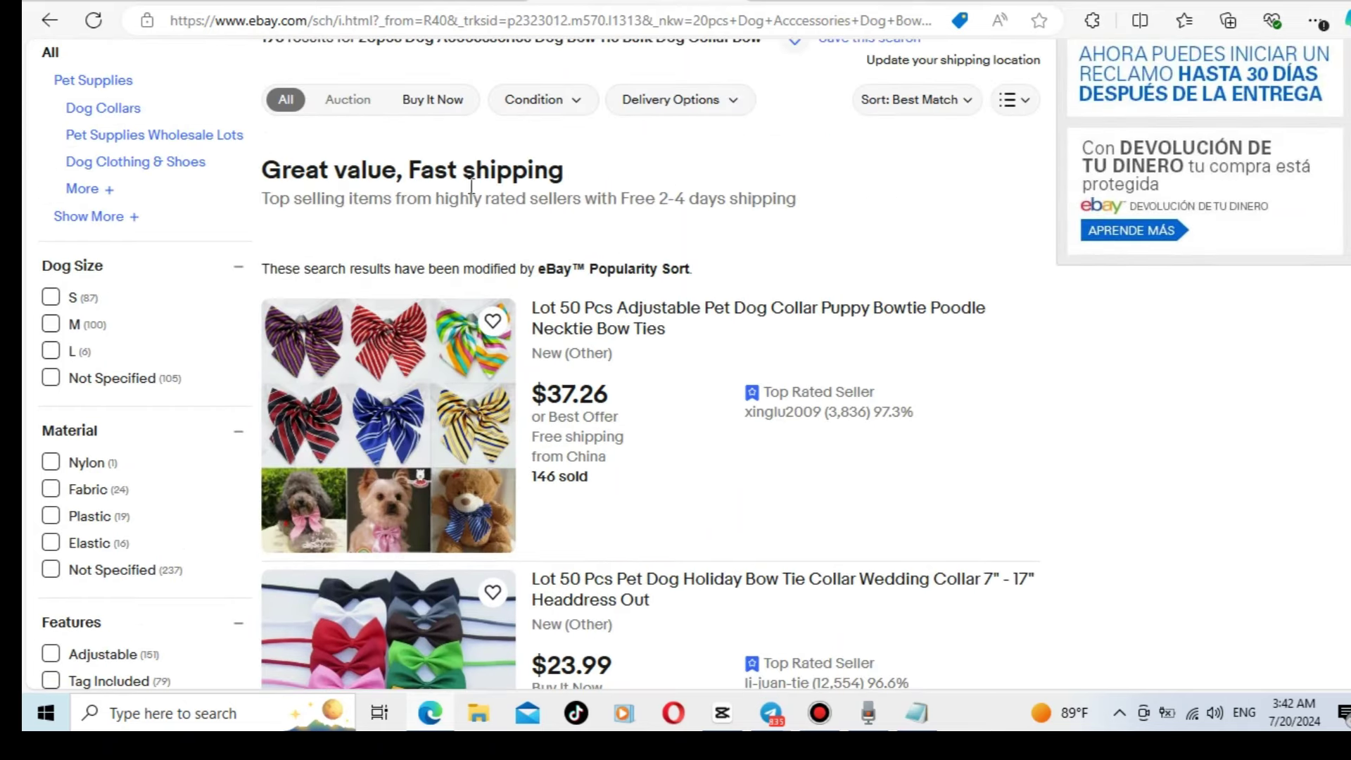
scroll(626, 307, "down", 2)
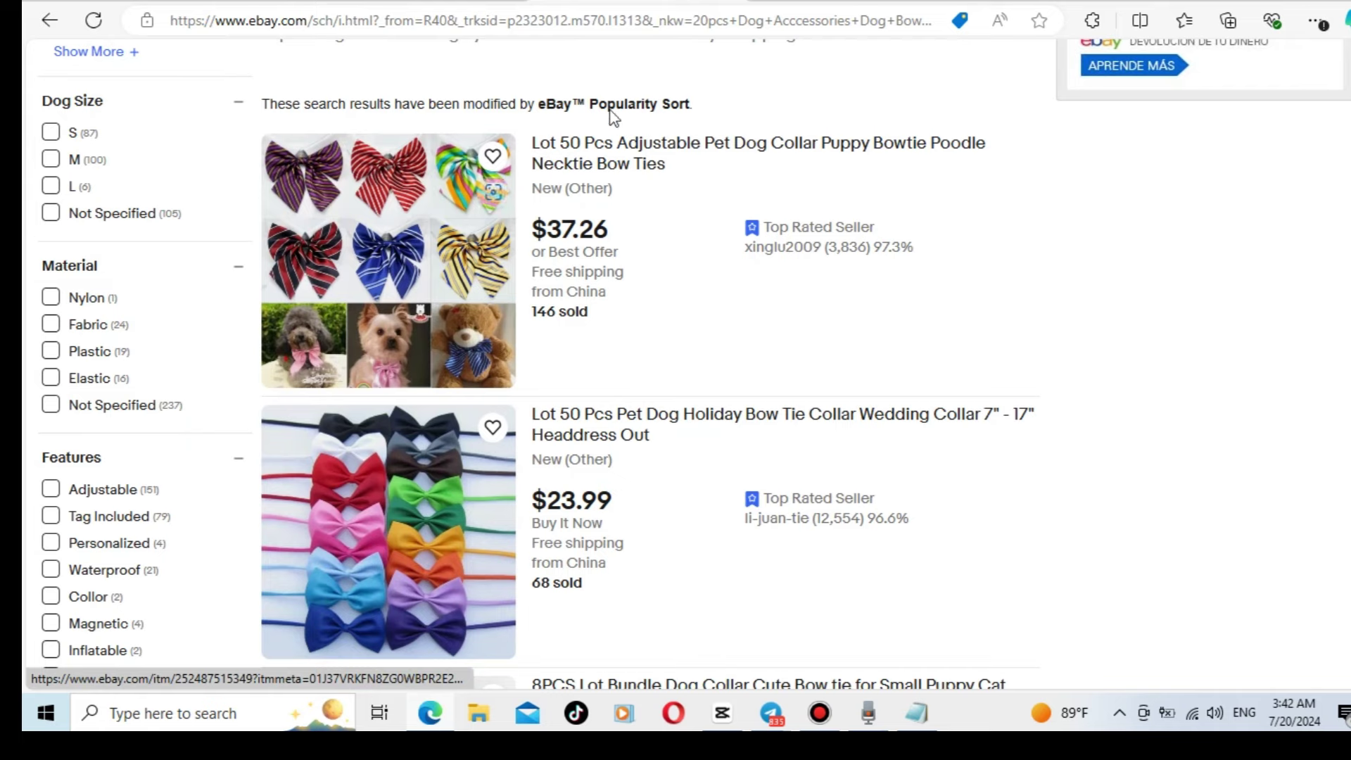
key("ctrl+Tab")
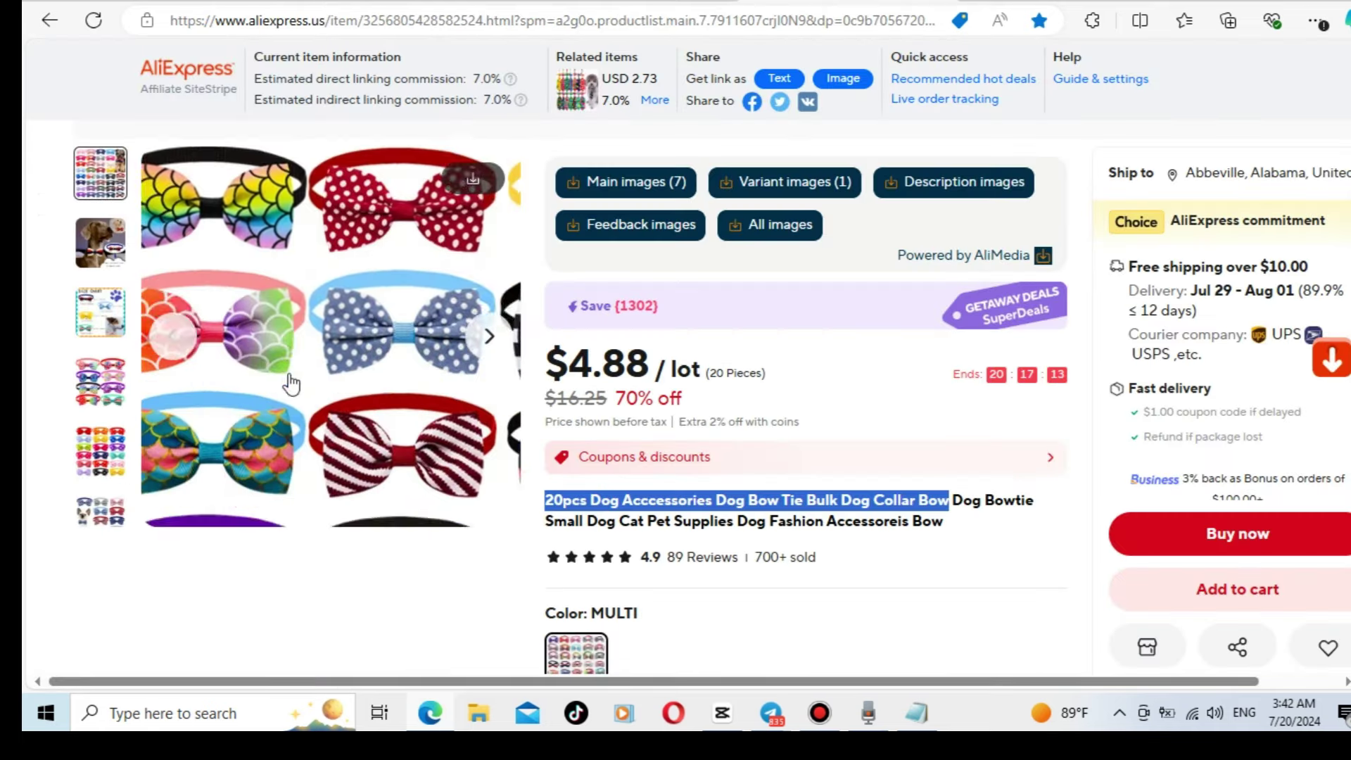
key("ctrl+Tab")
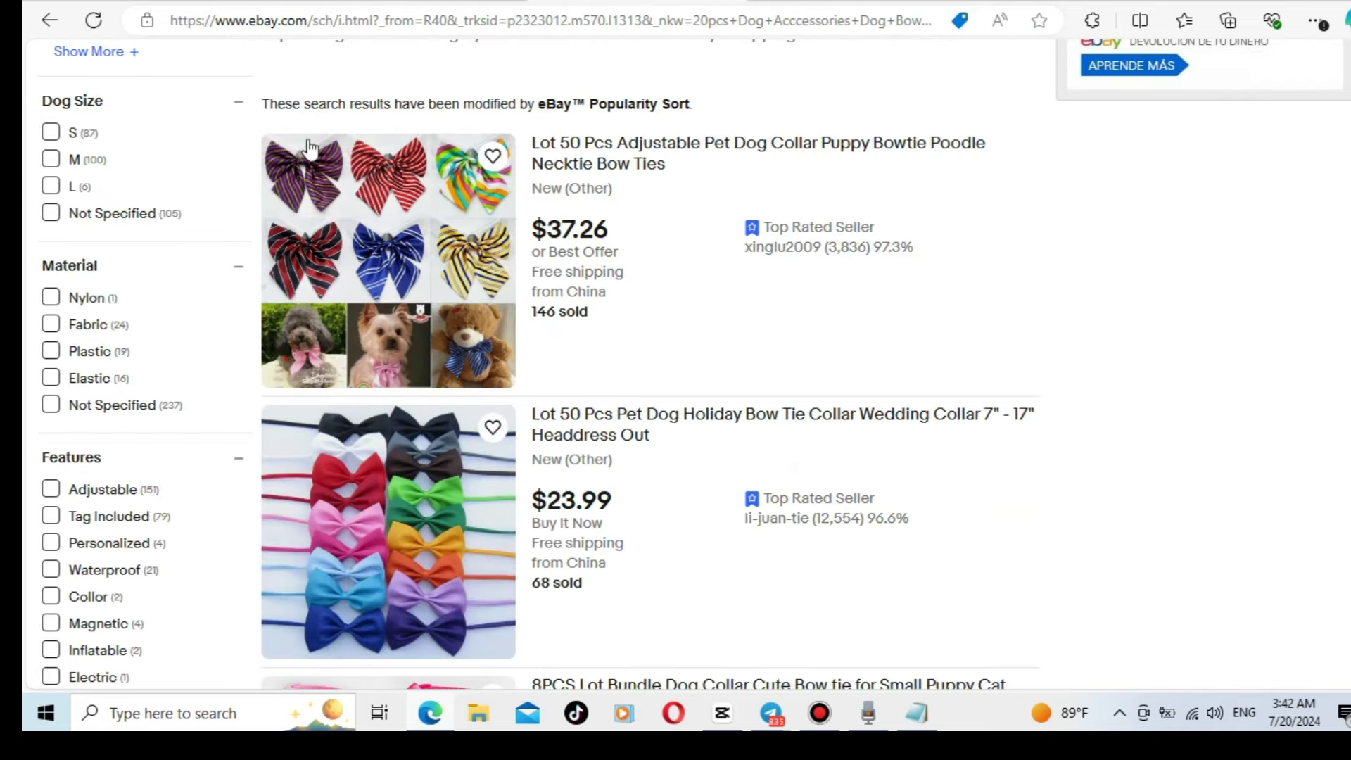
scroll(864, 381, "down", 2)
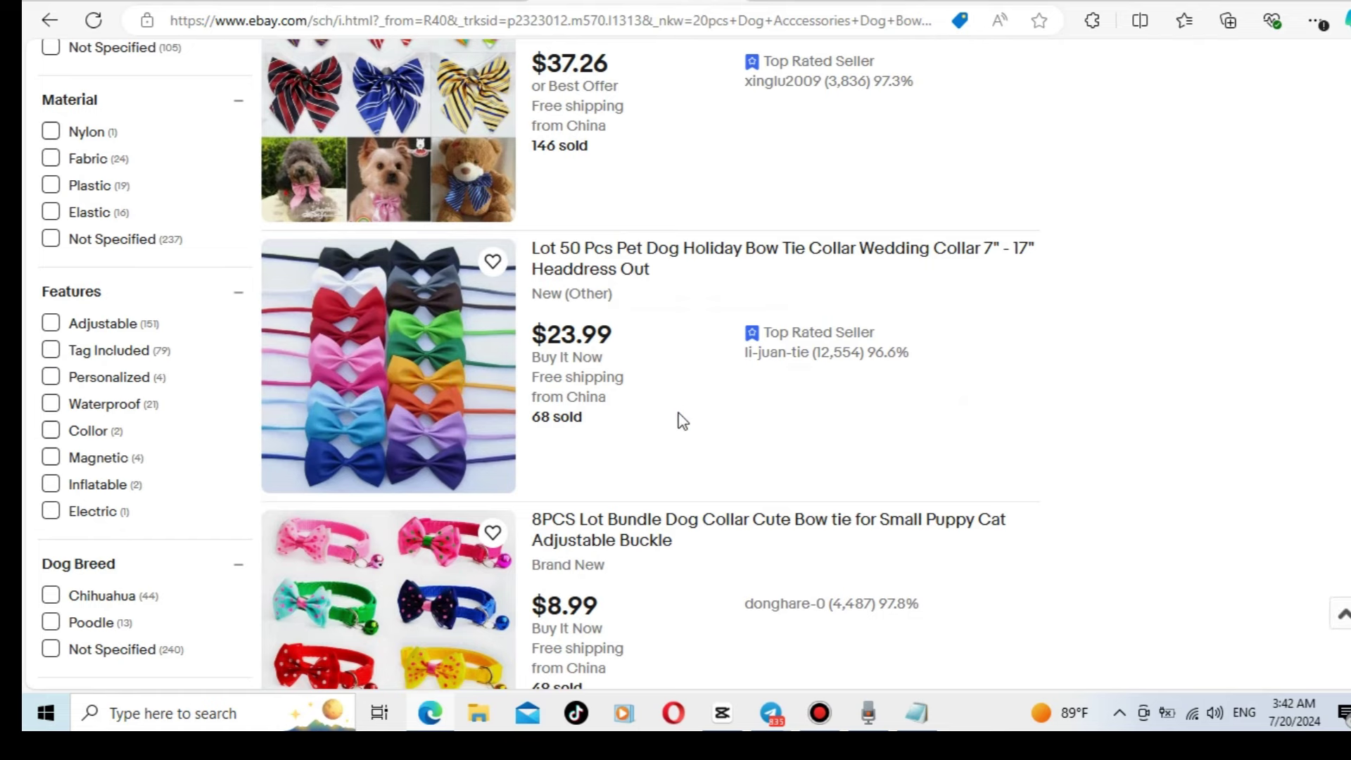
scroll(681, 420, "down", 5)
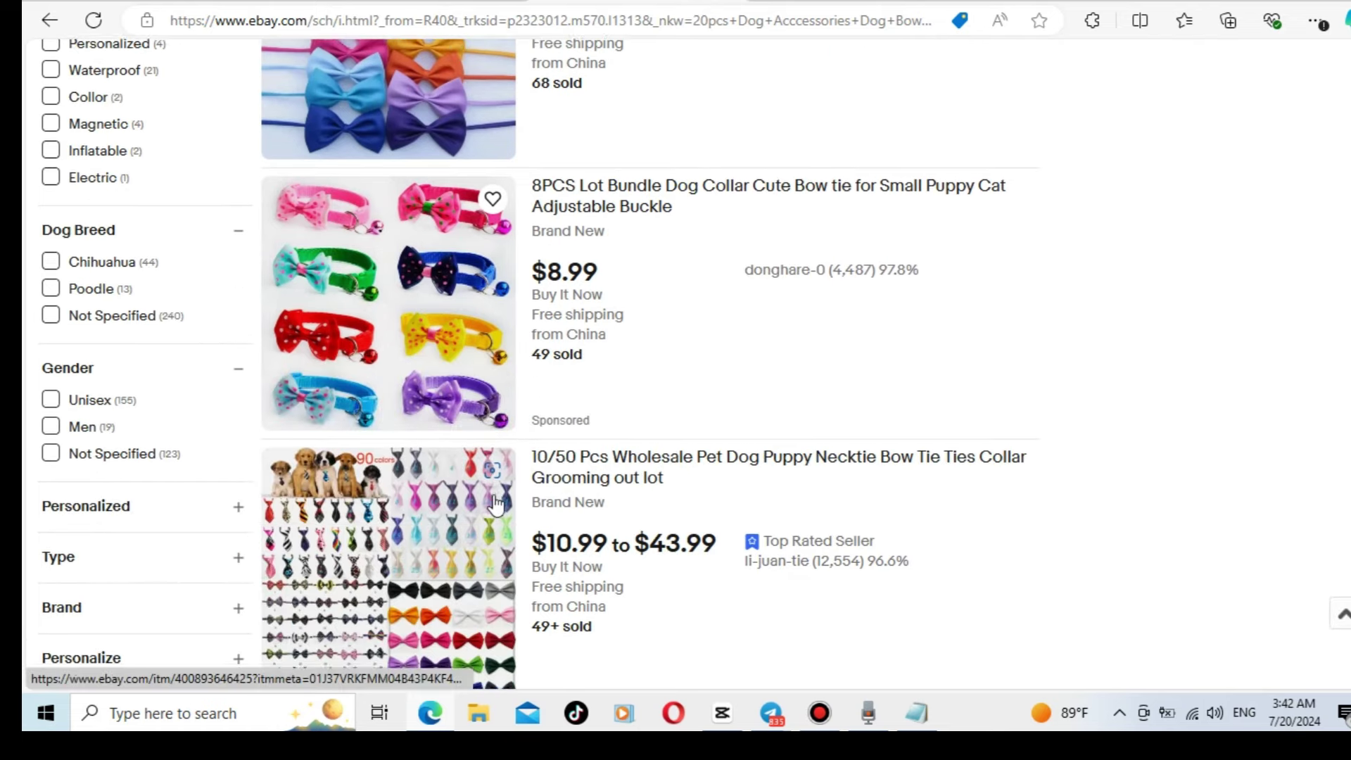
scroll(451, 401, "down", 6)
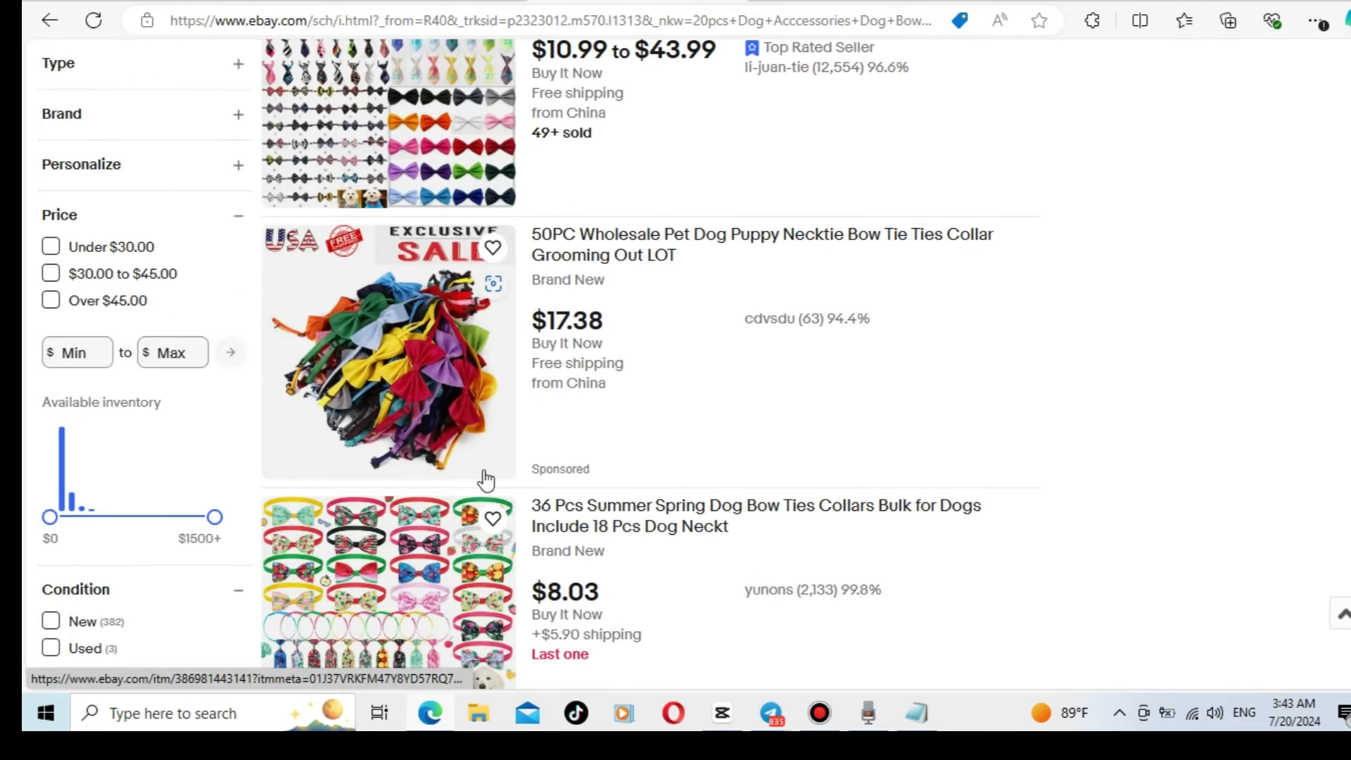
scroll(481, 468, "down", 2)
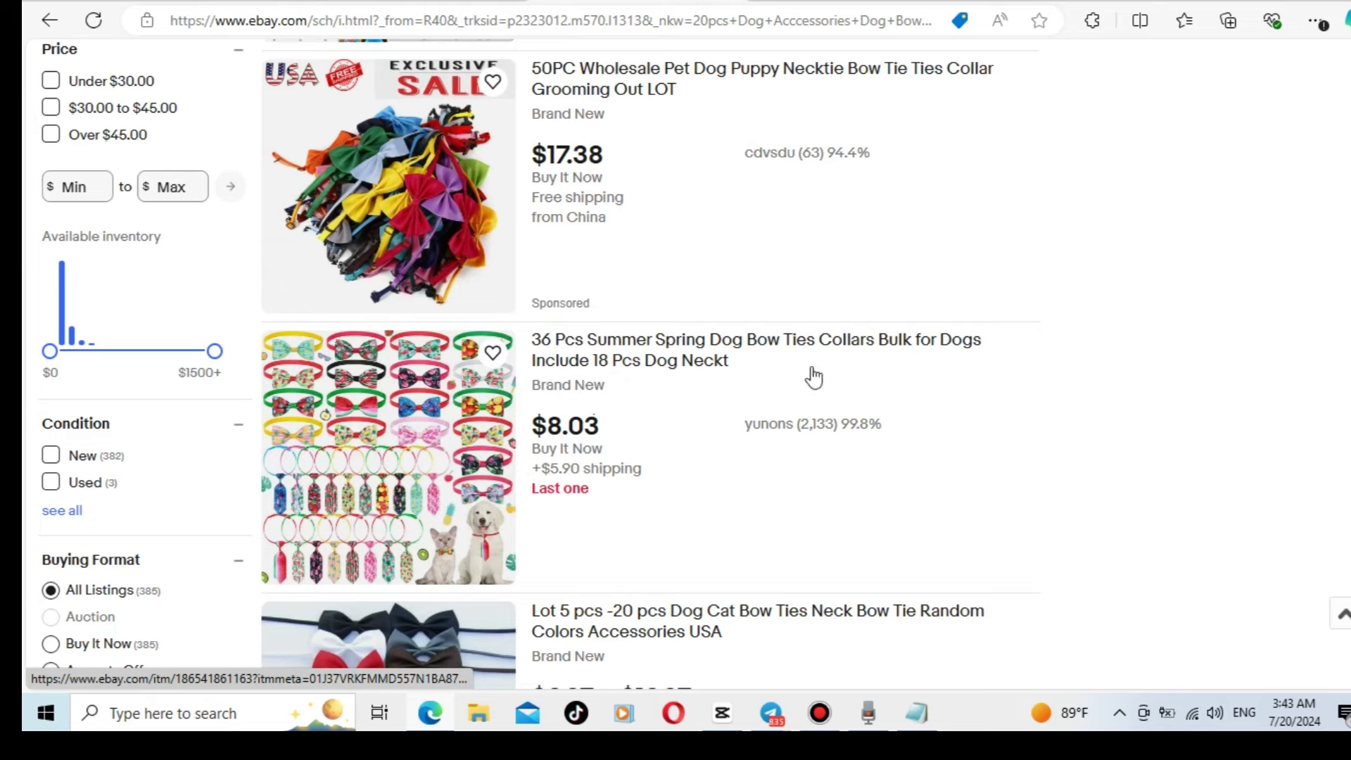
scroll(1037, 477, "up", 7)
scroll(1041, 478, "up", 8)
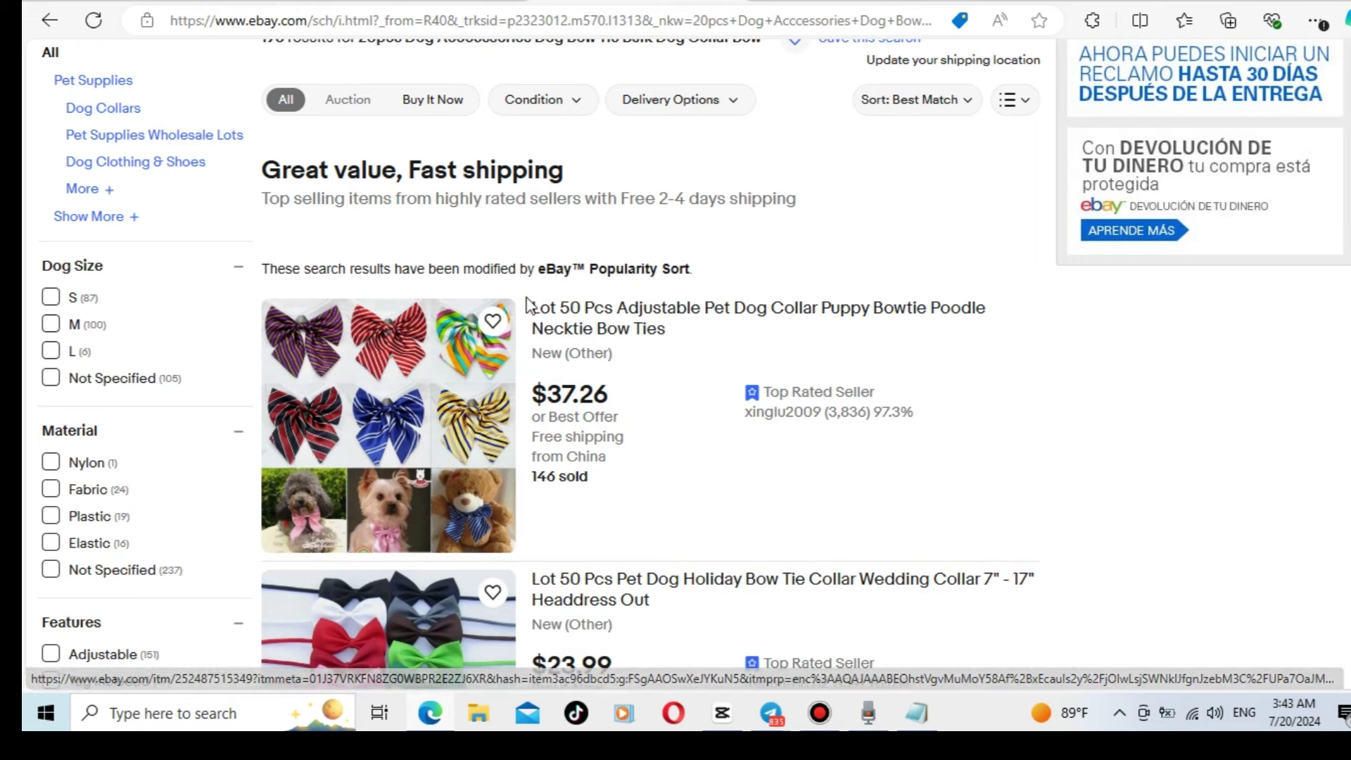
Copy the eBay title "Lot 50 Pcs Adjustable Pet Dog Collar Puppy Bowtie Poodle Necktie Bow Ties" into Notepad and add a line break.
left_click_drag(526, 308, 669, 336)
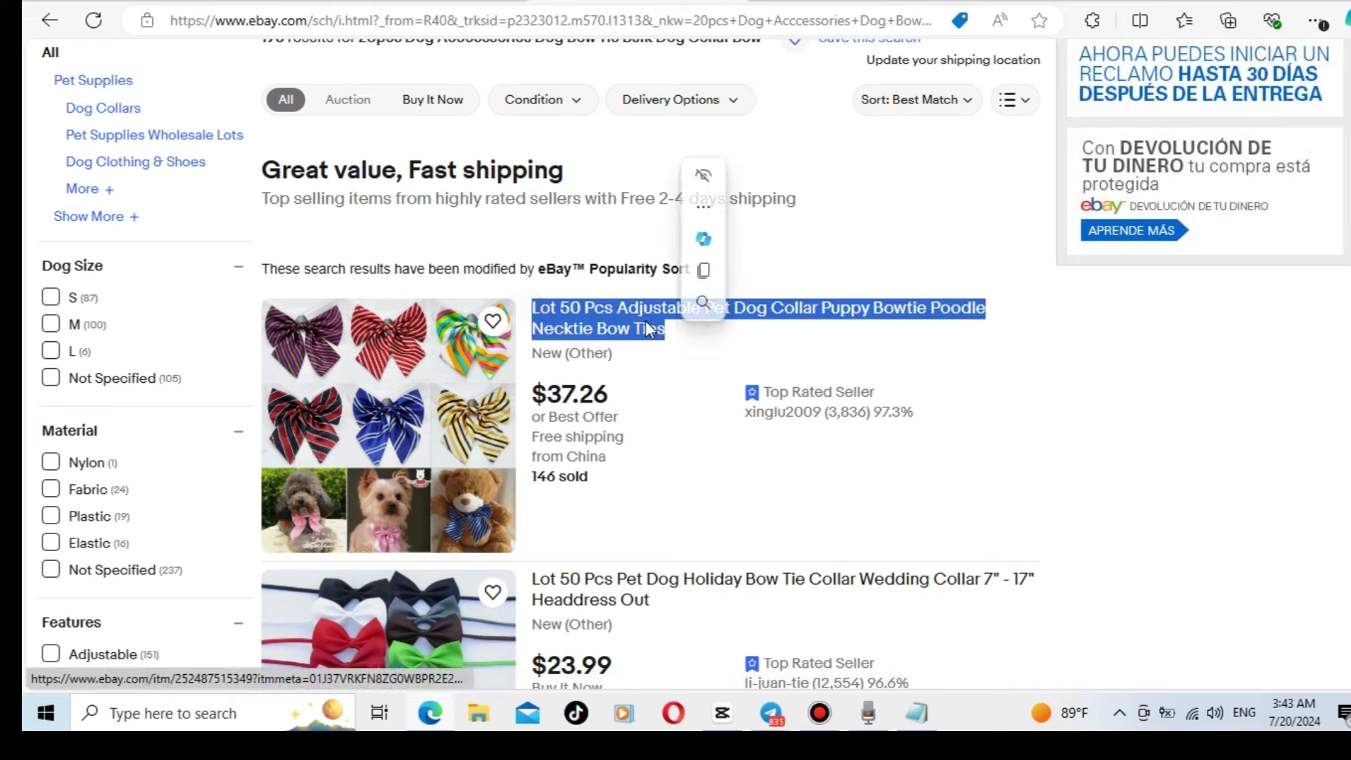
right_click(646, 329)
left_click(713, 380)
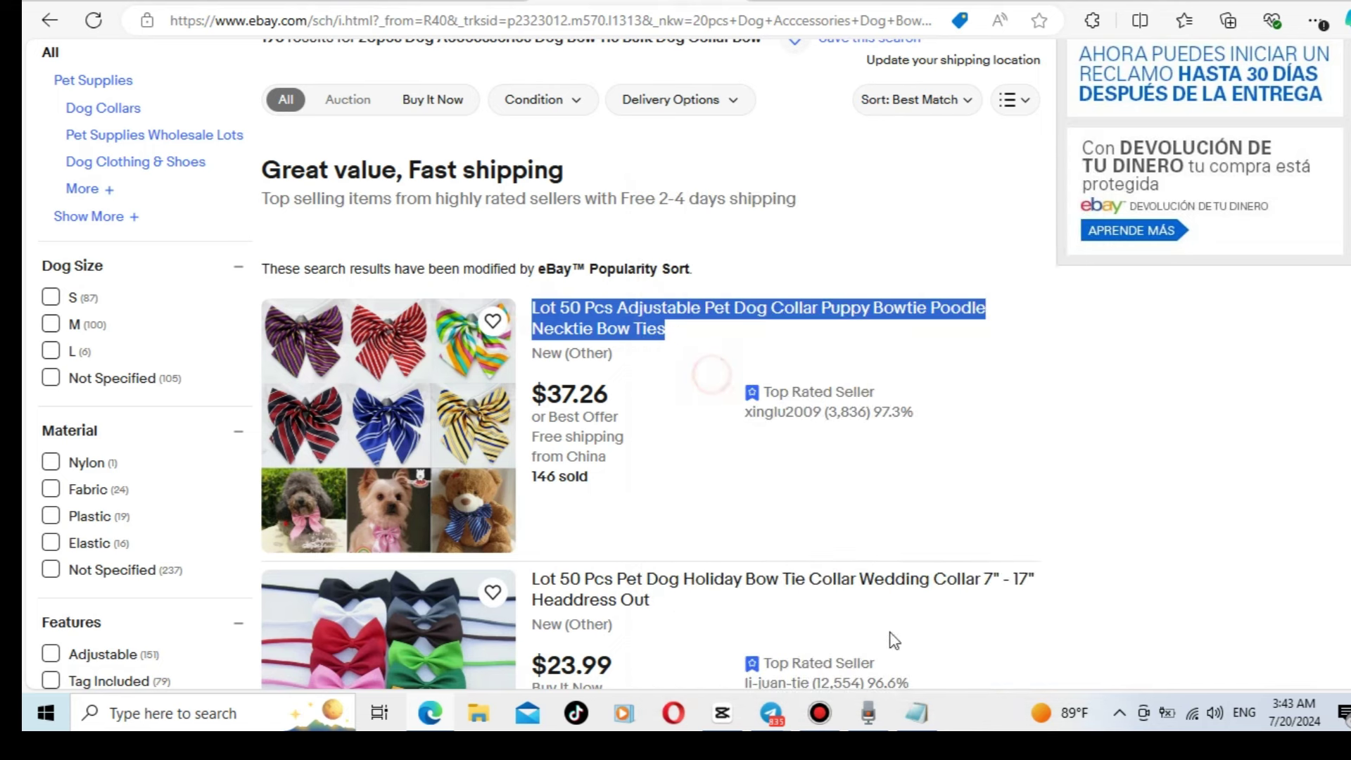
left_click(917, 713)
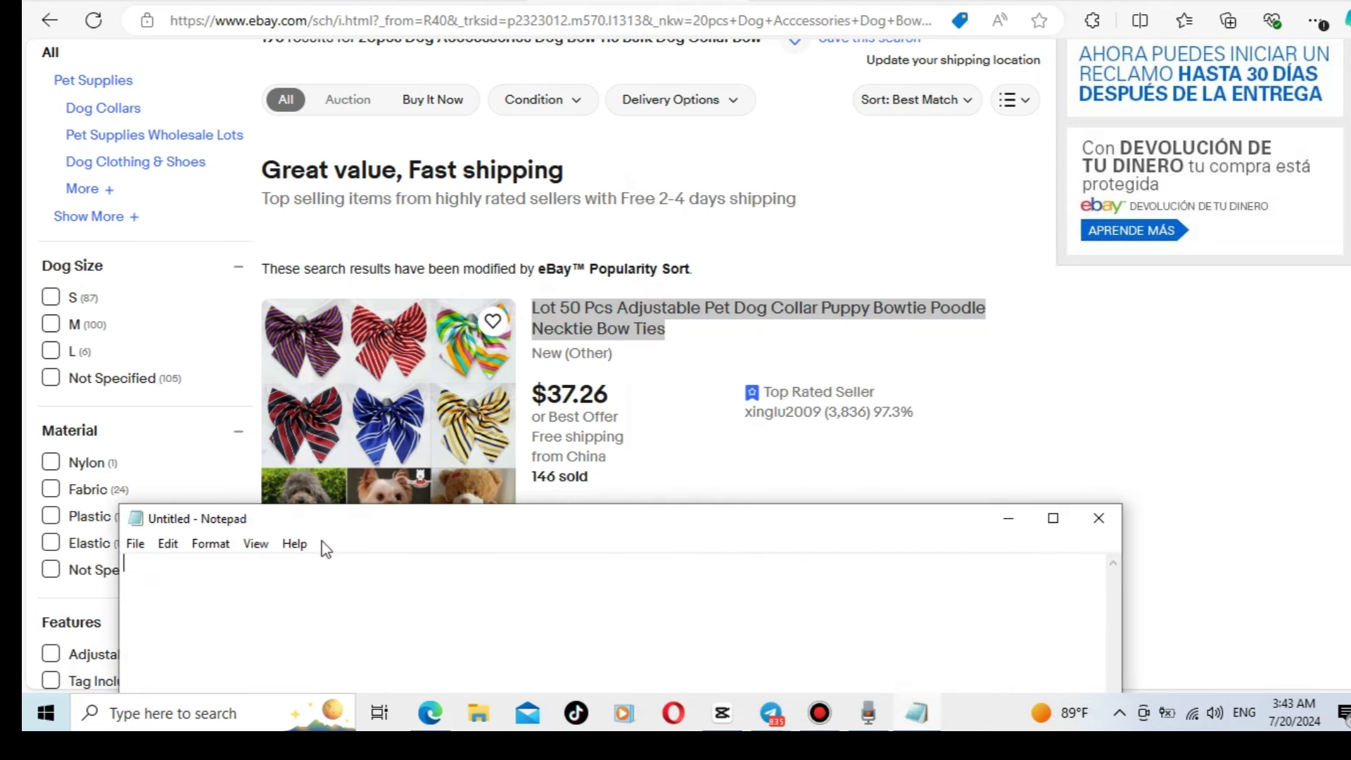
key("ctrl+v")
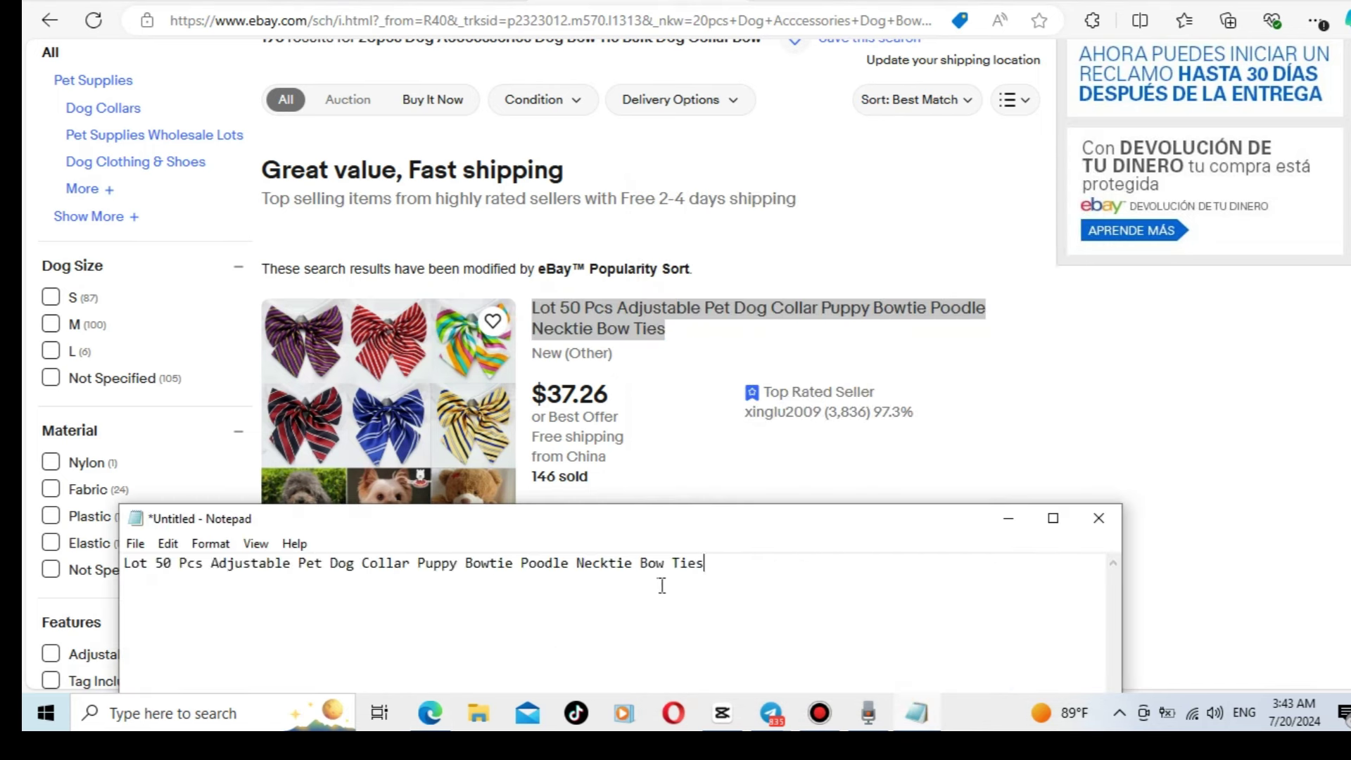
key("Return")
left_click(1009, 518)
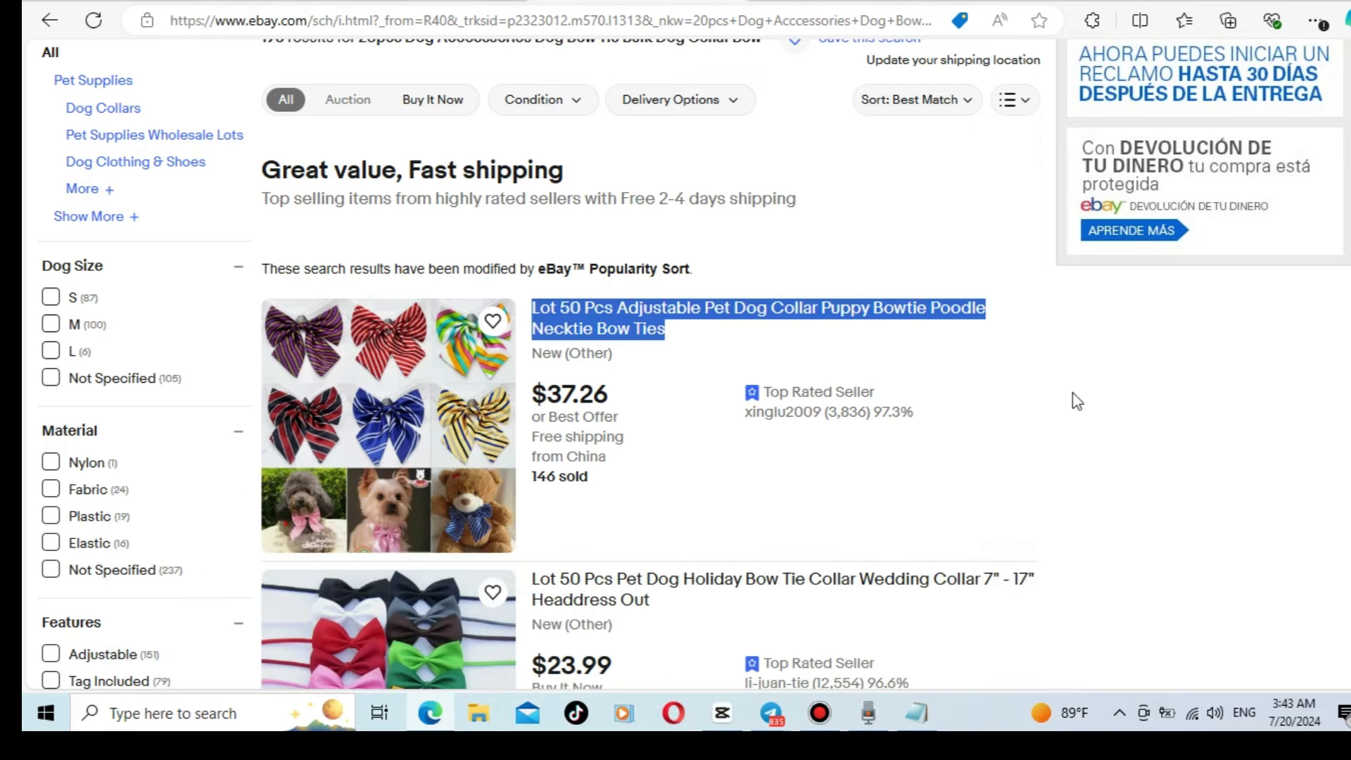
Copy the eBay title "8PCS Lot Bundle Dog Collar Cute Bow tie for Small Puppy Cat Adjustable Buckle" into the Notepad title list.
scroll(986, 414, "down", 2)
scroll(810, 426, "down", 2)
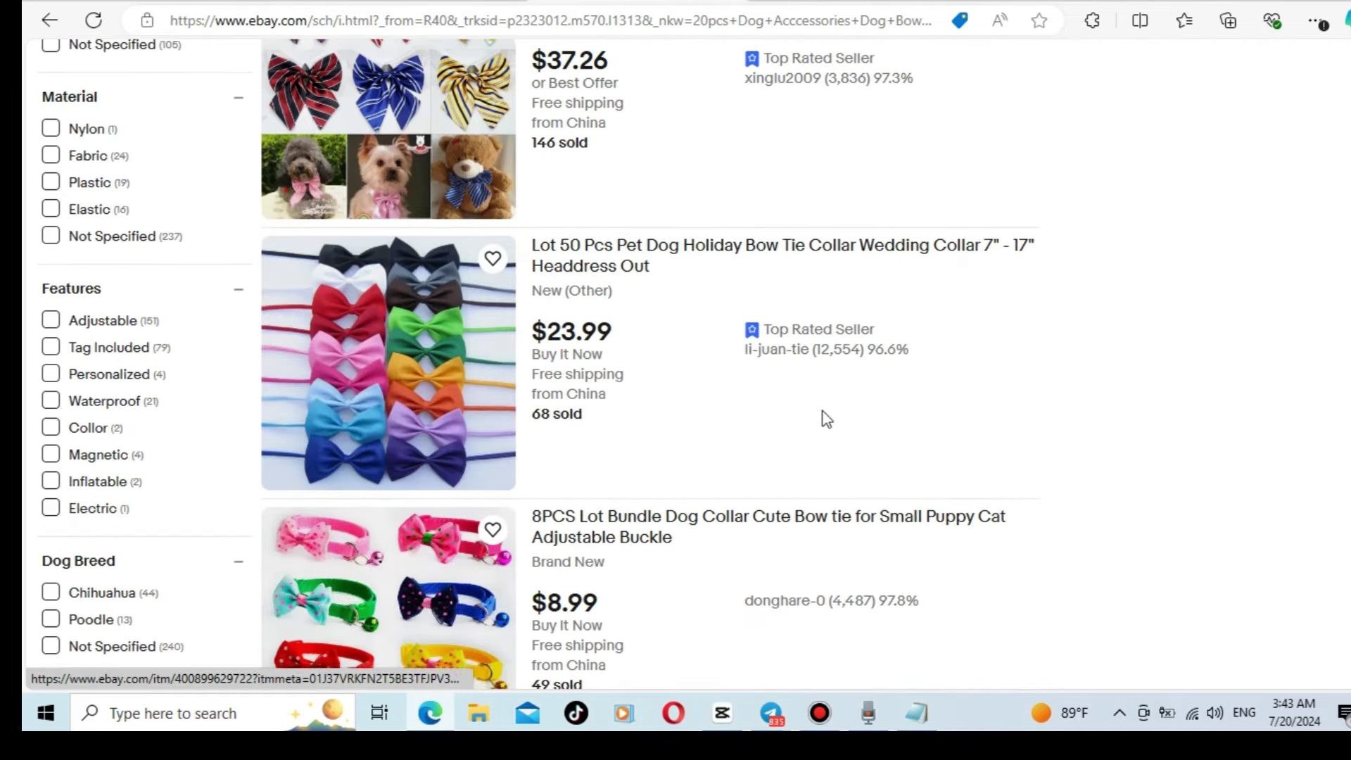
scroll(827, 420, "down", 2)
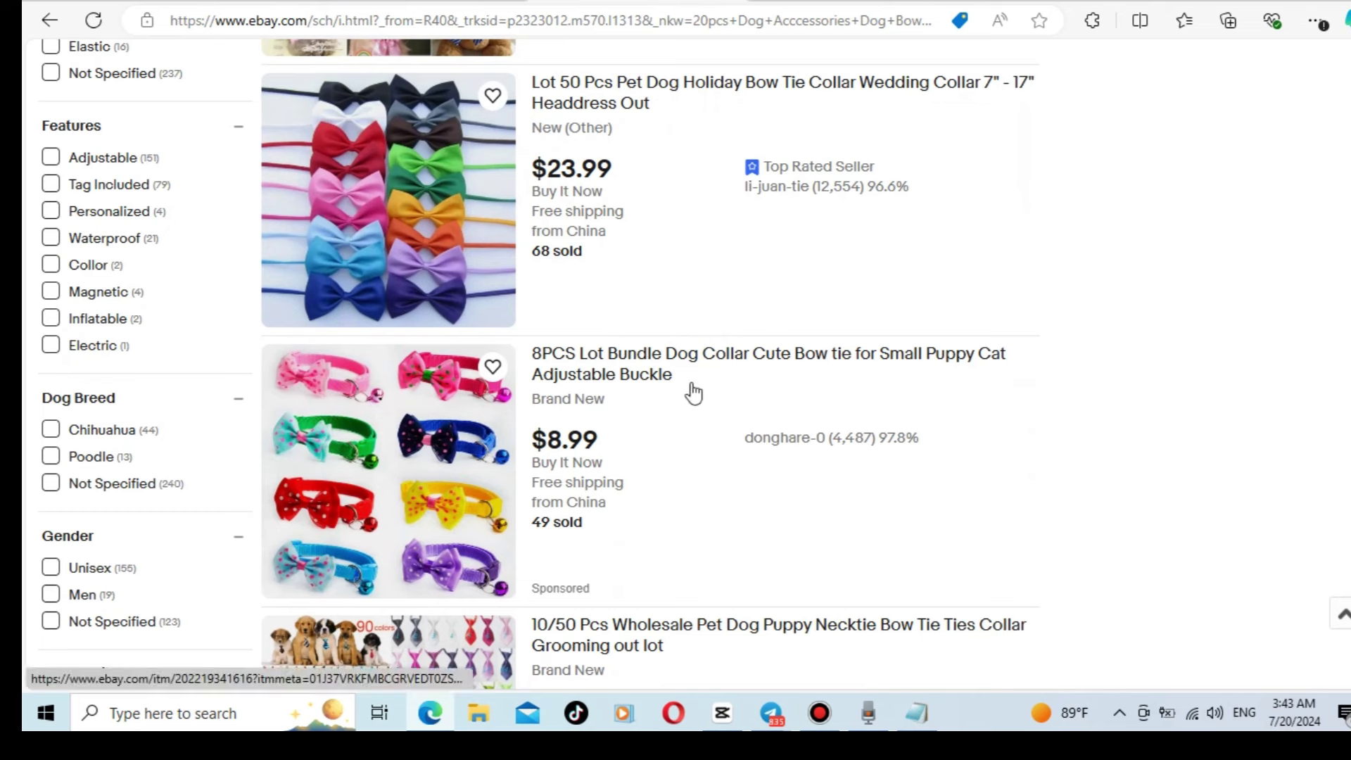
left_click_drag(531, 354, 695, 378)
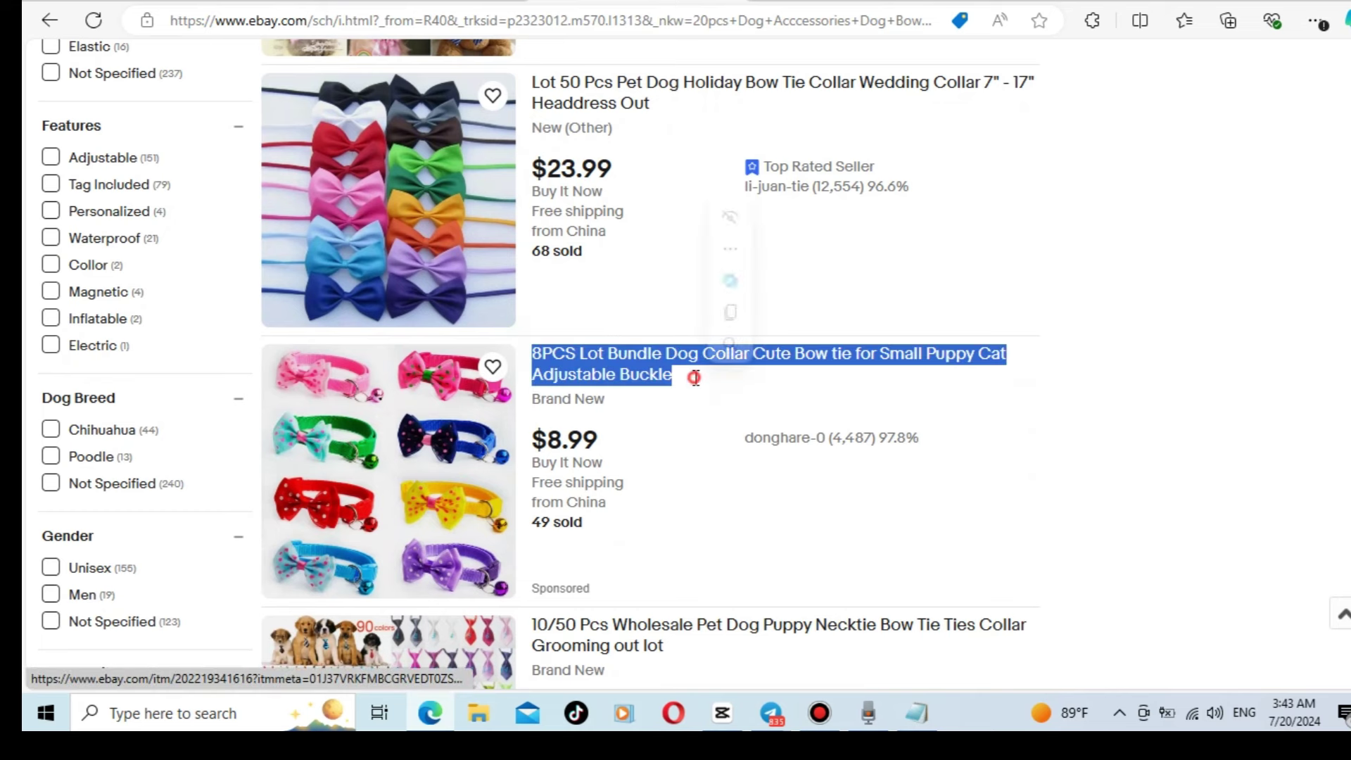
left_click(731, 313)
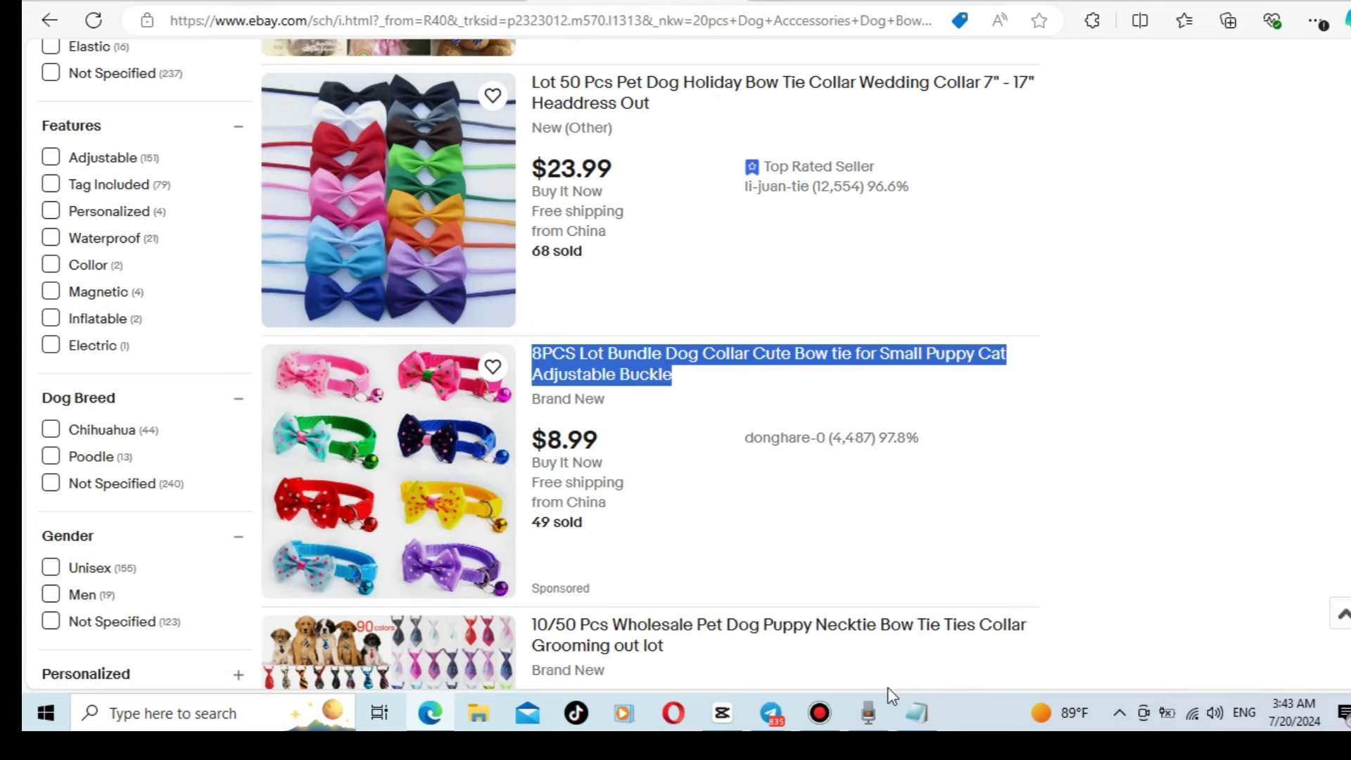
mouse_move(903, 725)
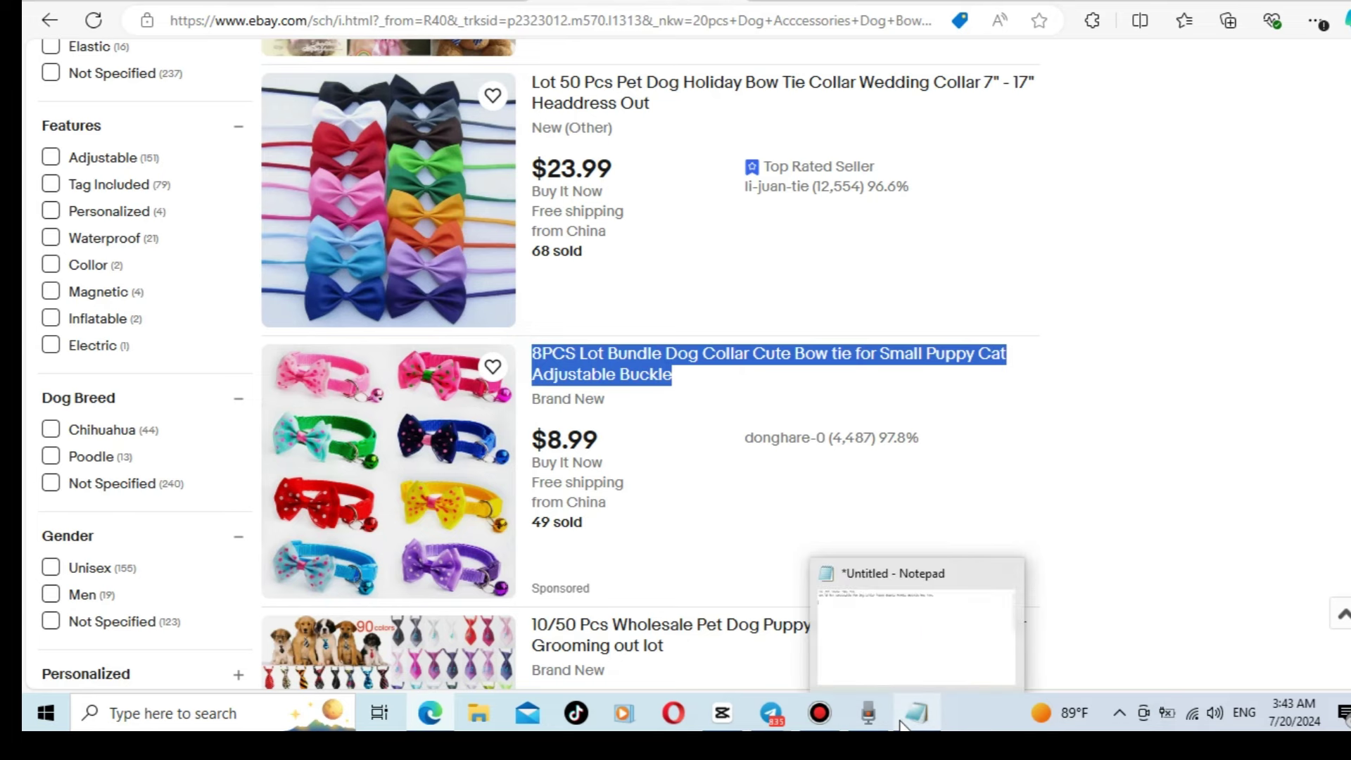
left_click(903, 725)
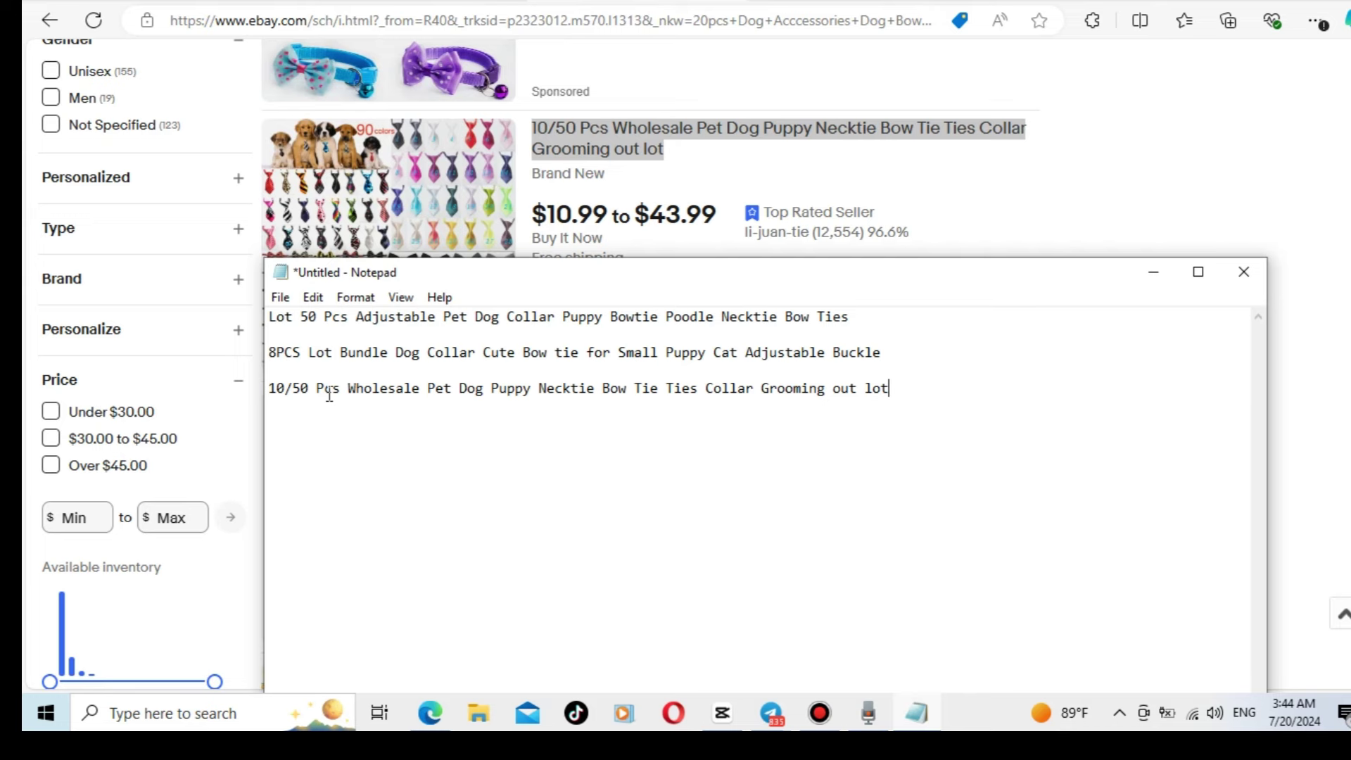
Compose the title "20pcs Ajustable Pet Dog Collar Bow Nectie Small Puppy Nectie" below the copied eBay titles in Notepad and select it.
key("Return")
key("Return")
type("20pcs")
type("Ajustab")
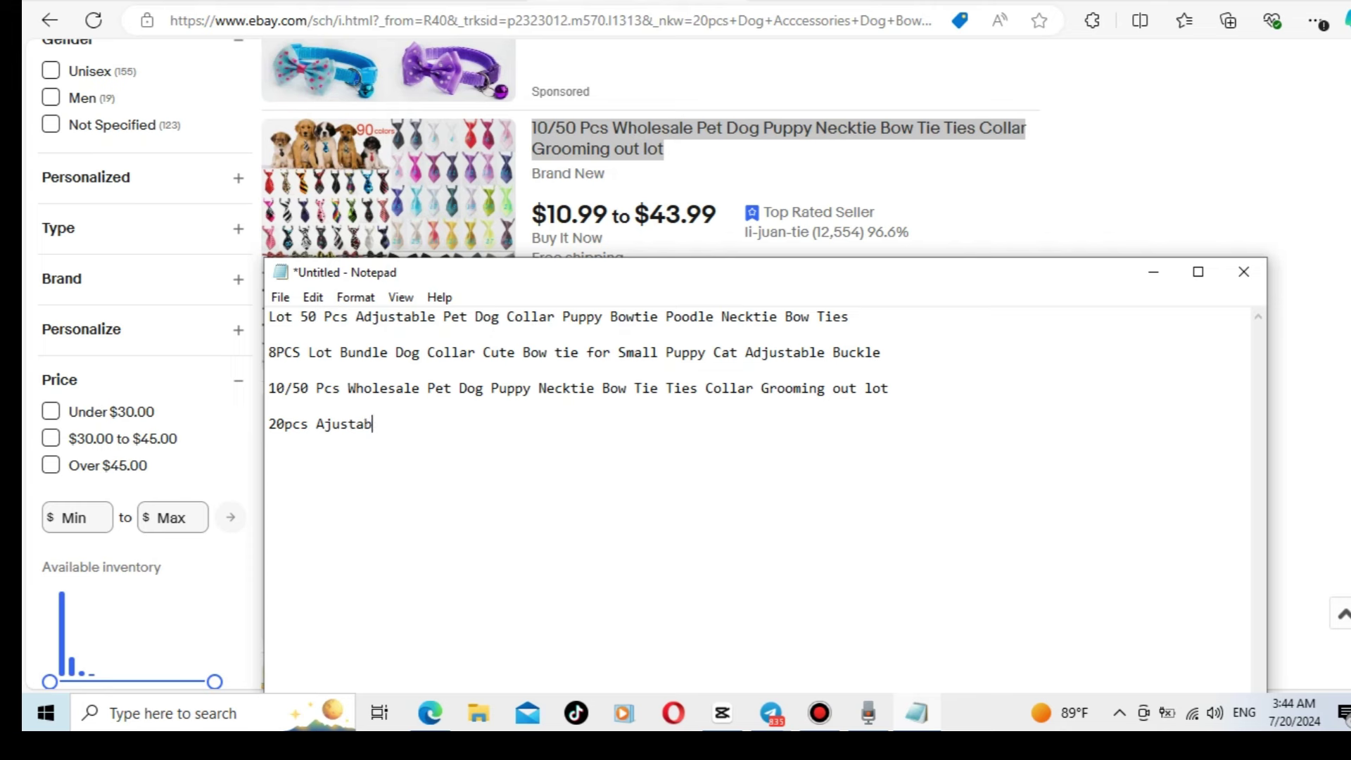
type("le Pet Dog Collar Bow Nectie Small")
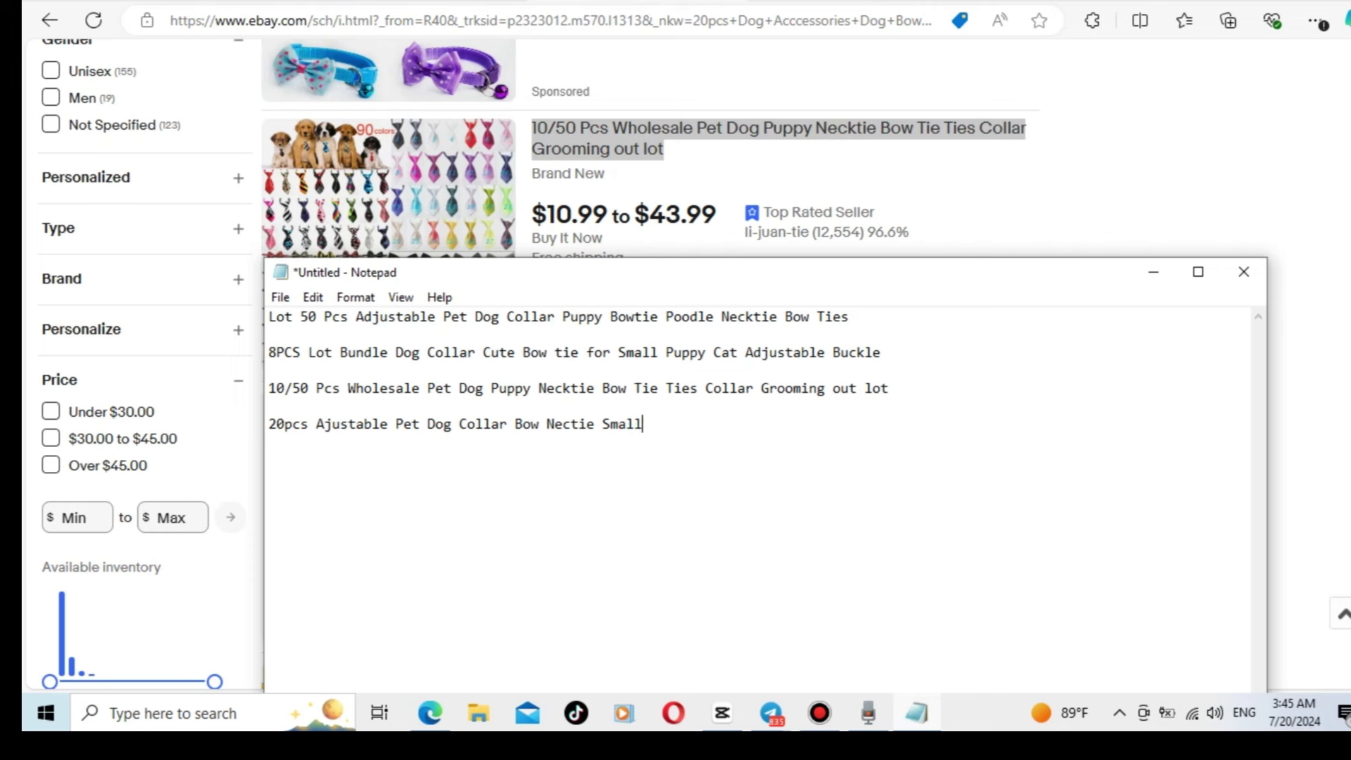
type(" Puppy")
type("Nectie")
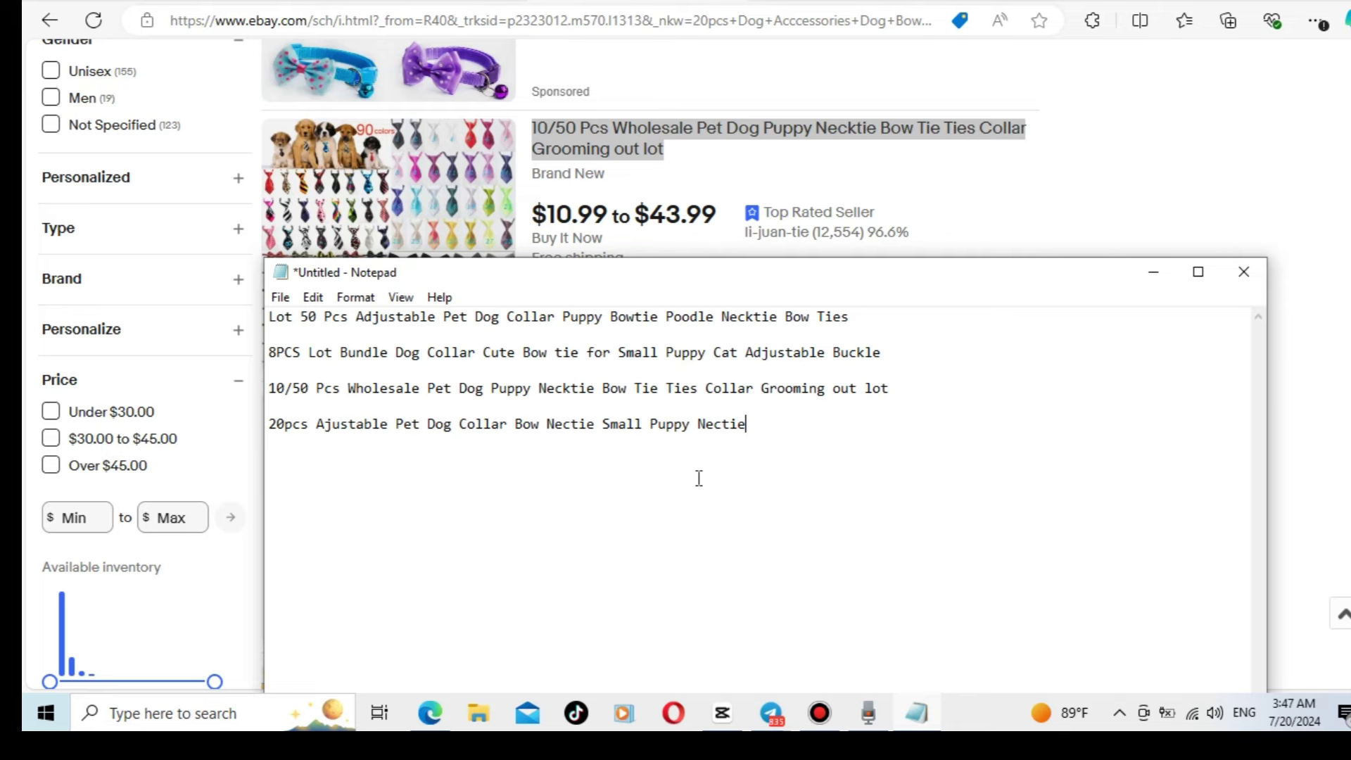
left_click_drag(778, 425, 270, 424)
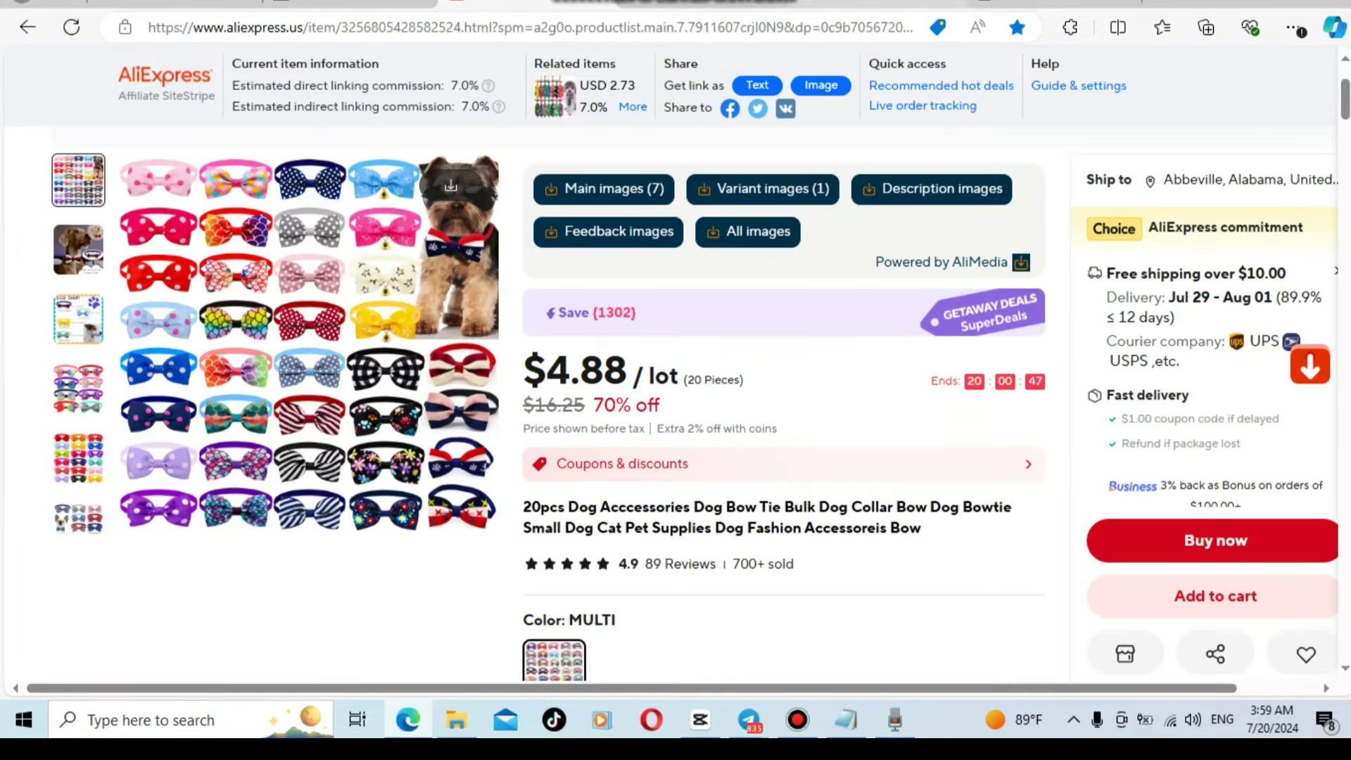
Switch to the Google page in the browser and create a blank Google Docs document.
mouse_move(964, 3)
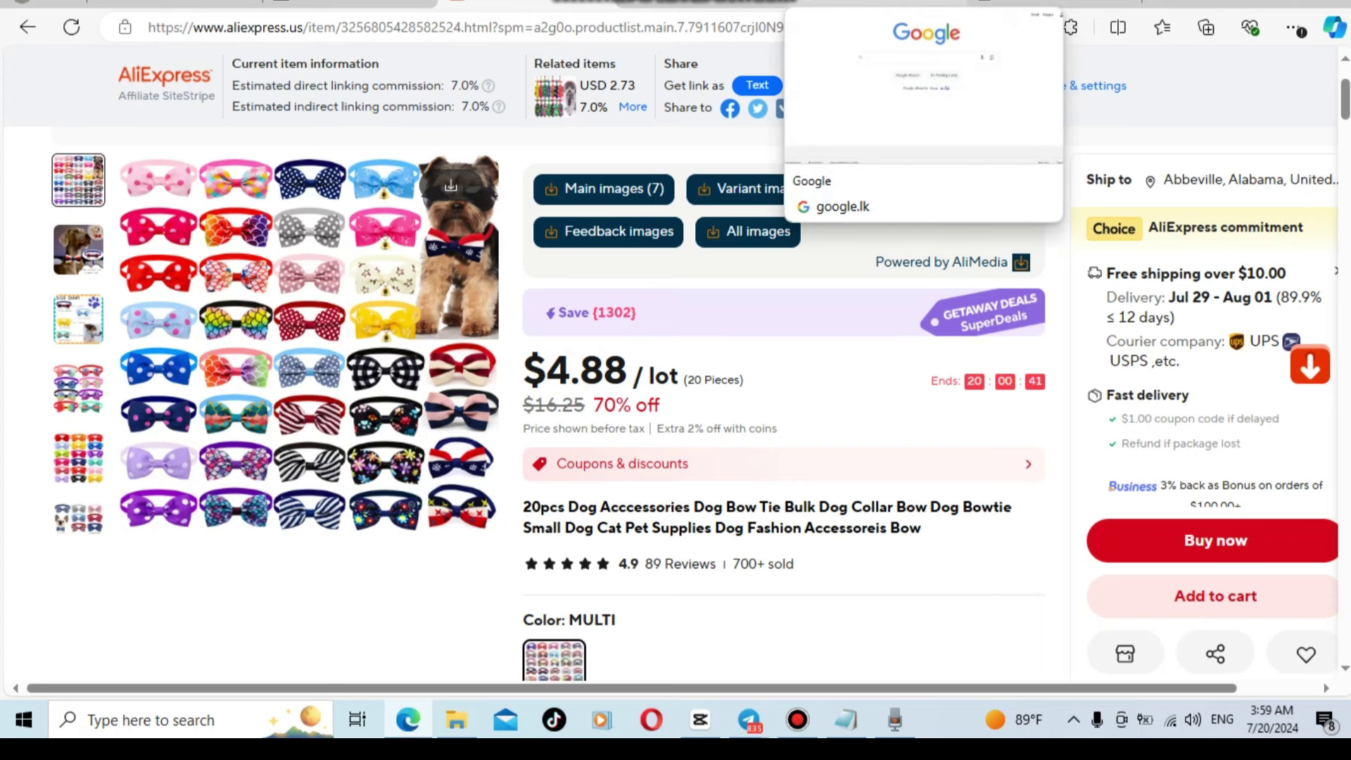
left_click(872, 2)
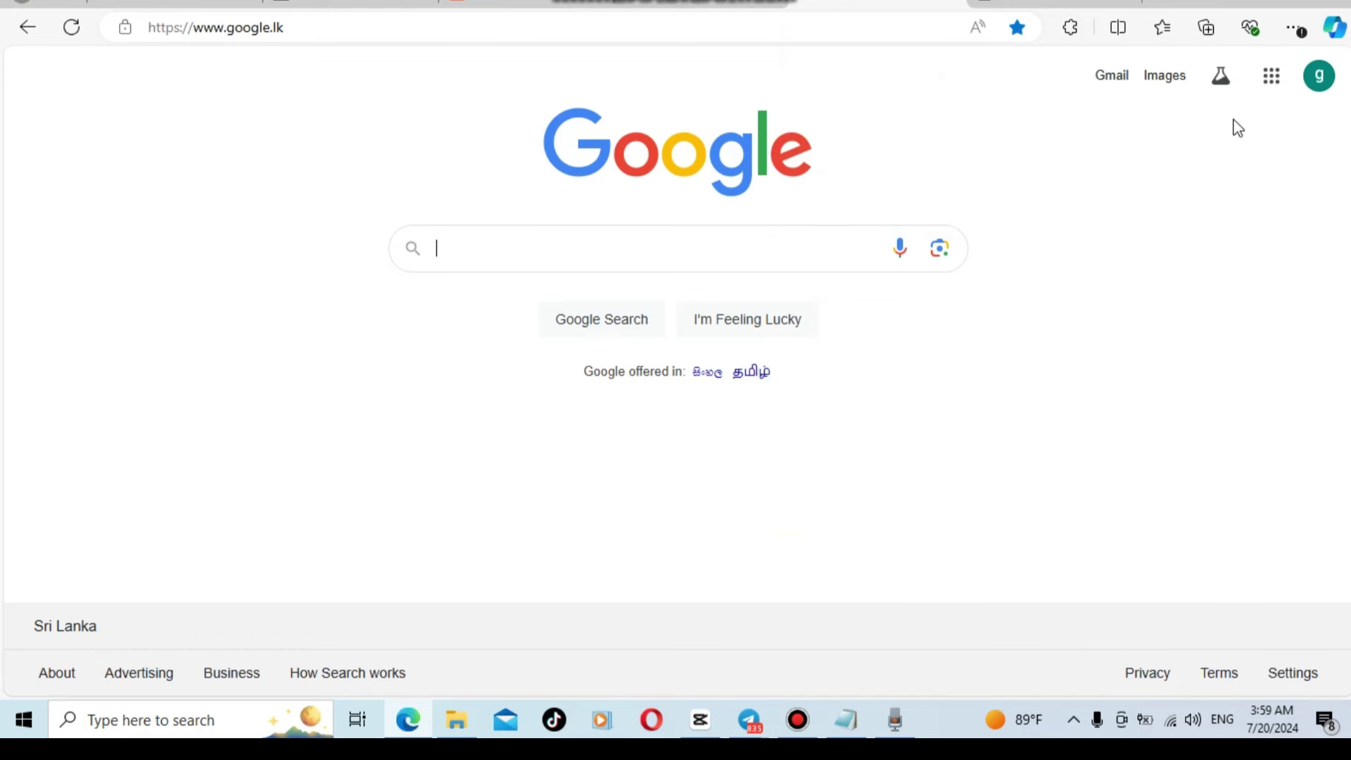
left_click(1280, 84)
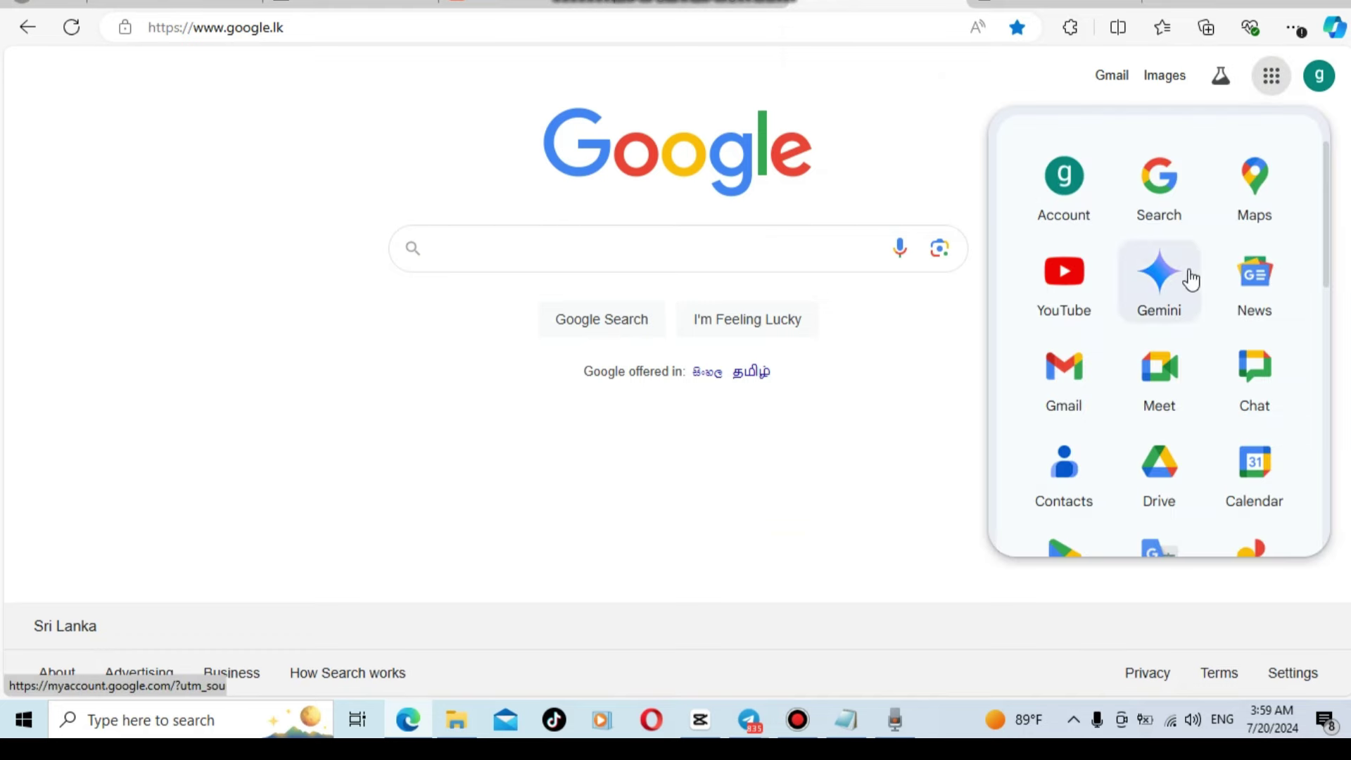
scroll(1162, 273, "down", 5)
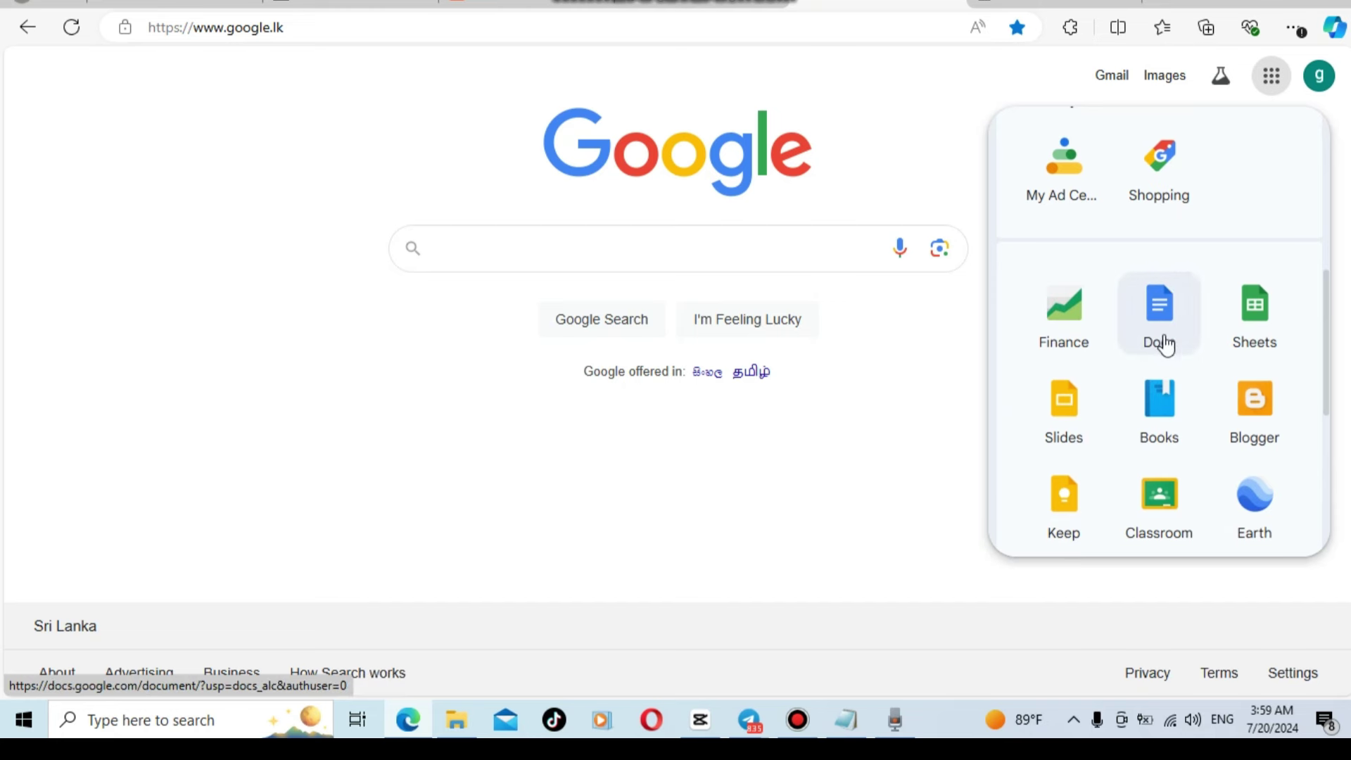
left_click(1159, 331)
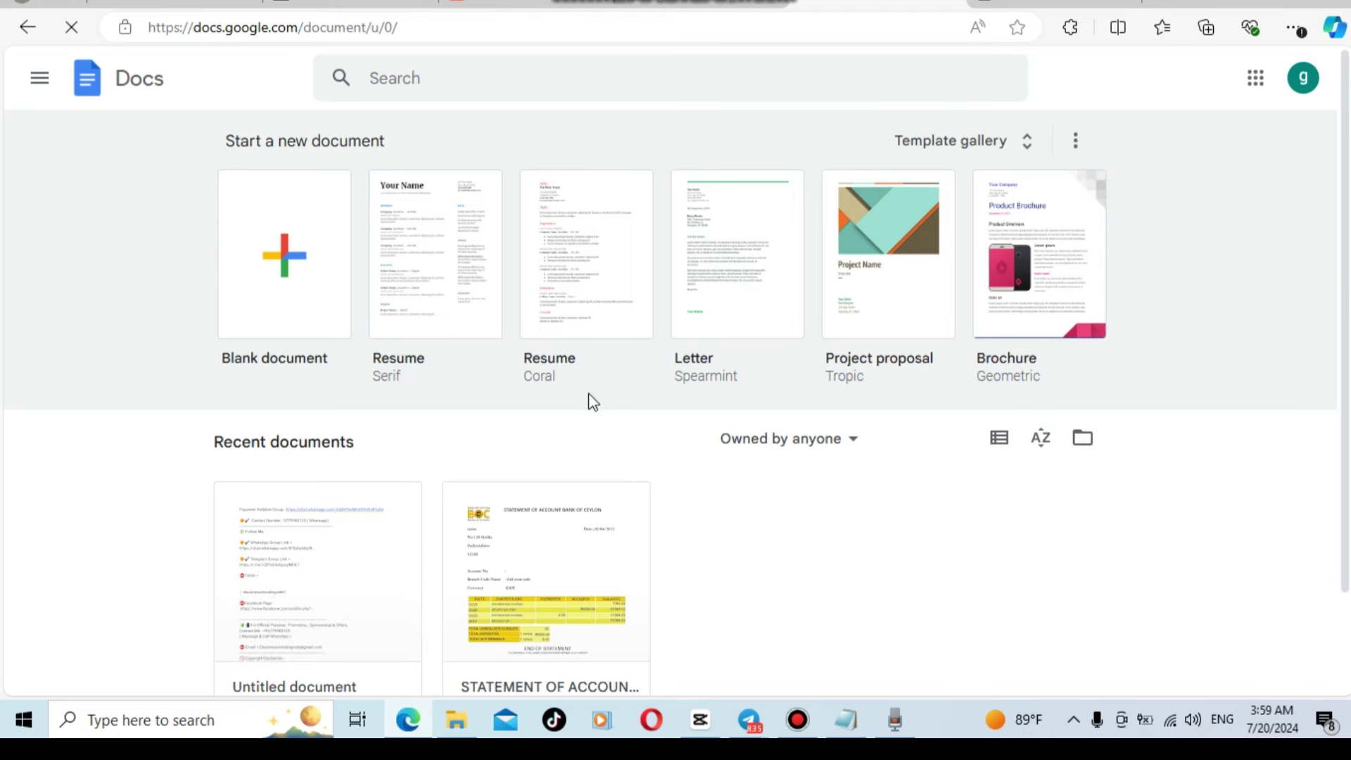
left_click(321, 305)
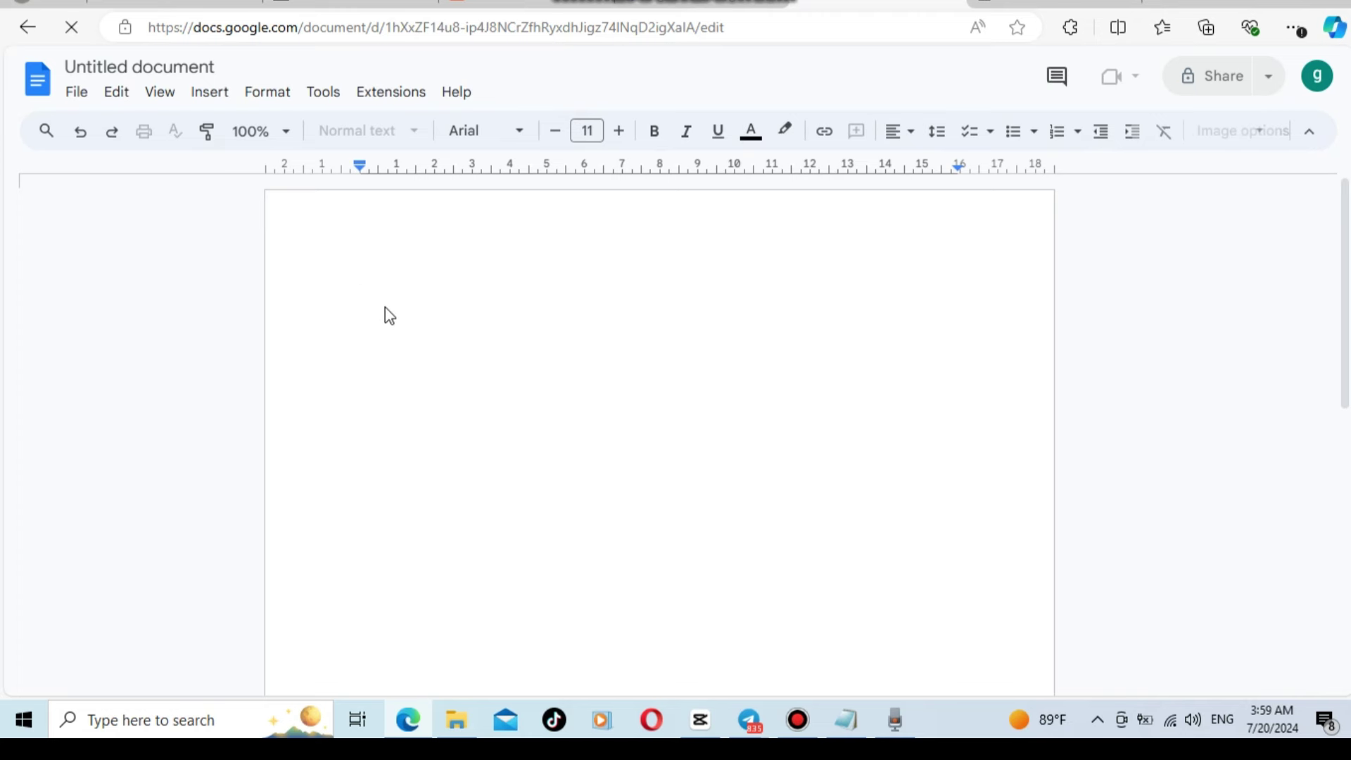
Copy the composed 20pcs title from Notepad into the blank Google Docs document.
left_click(847, 719)
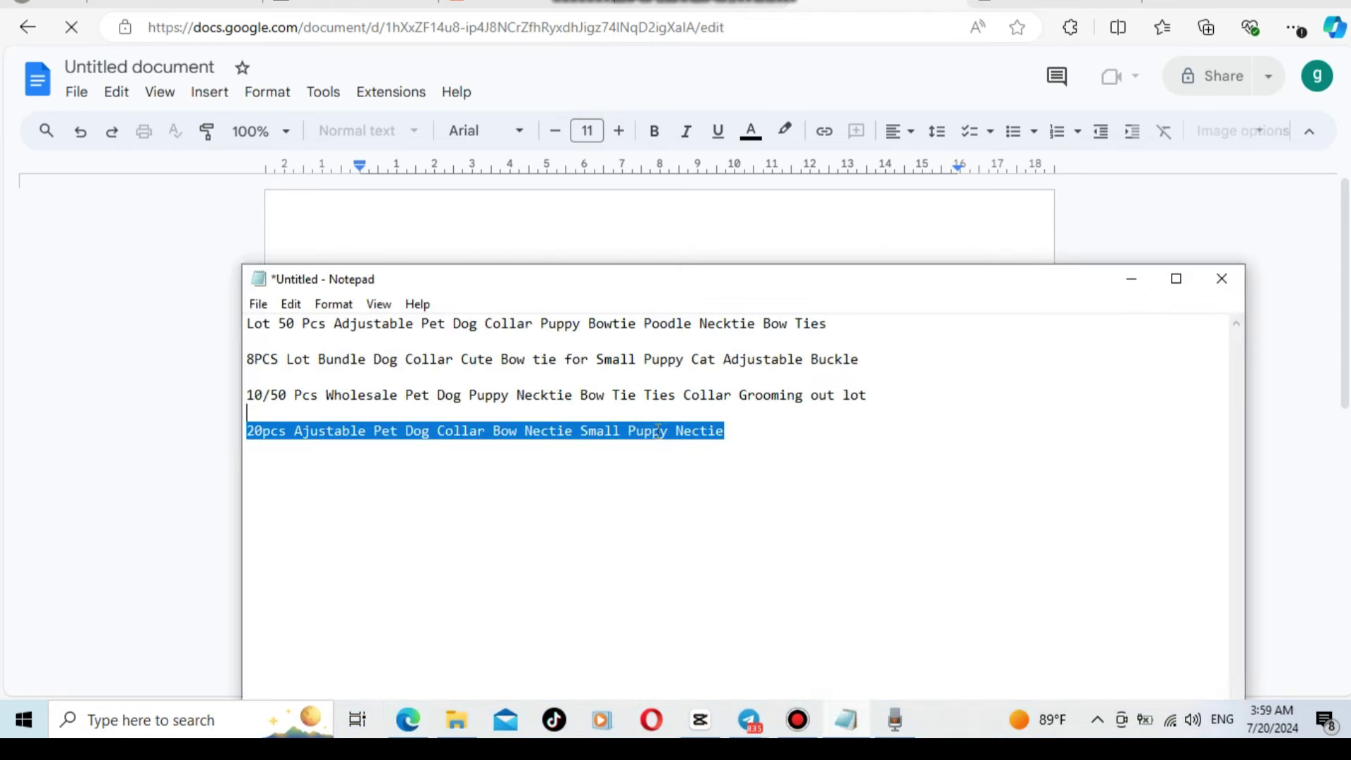
right_click(658, 431)
left_click(736, 195)
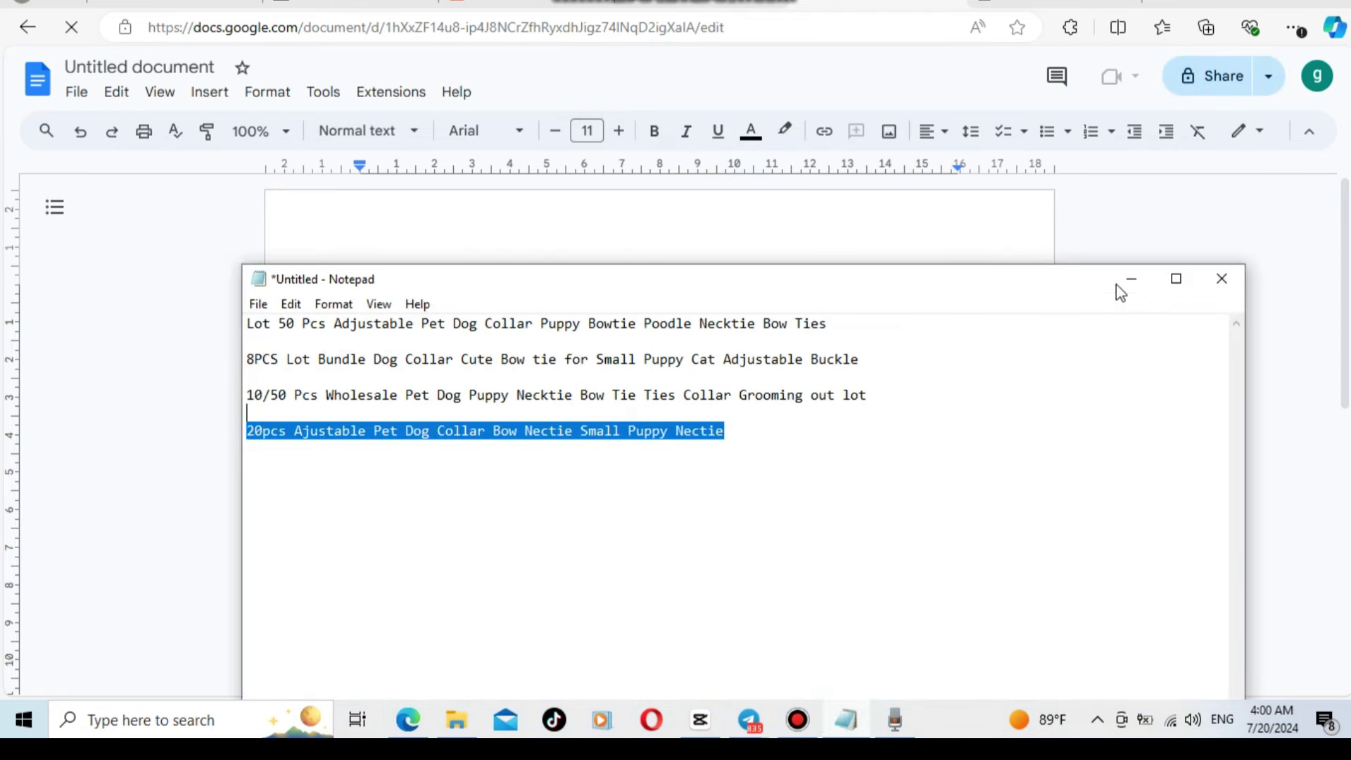
left_click(1131, 280)
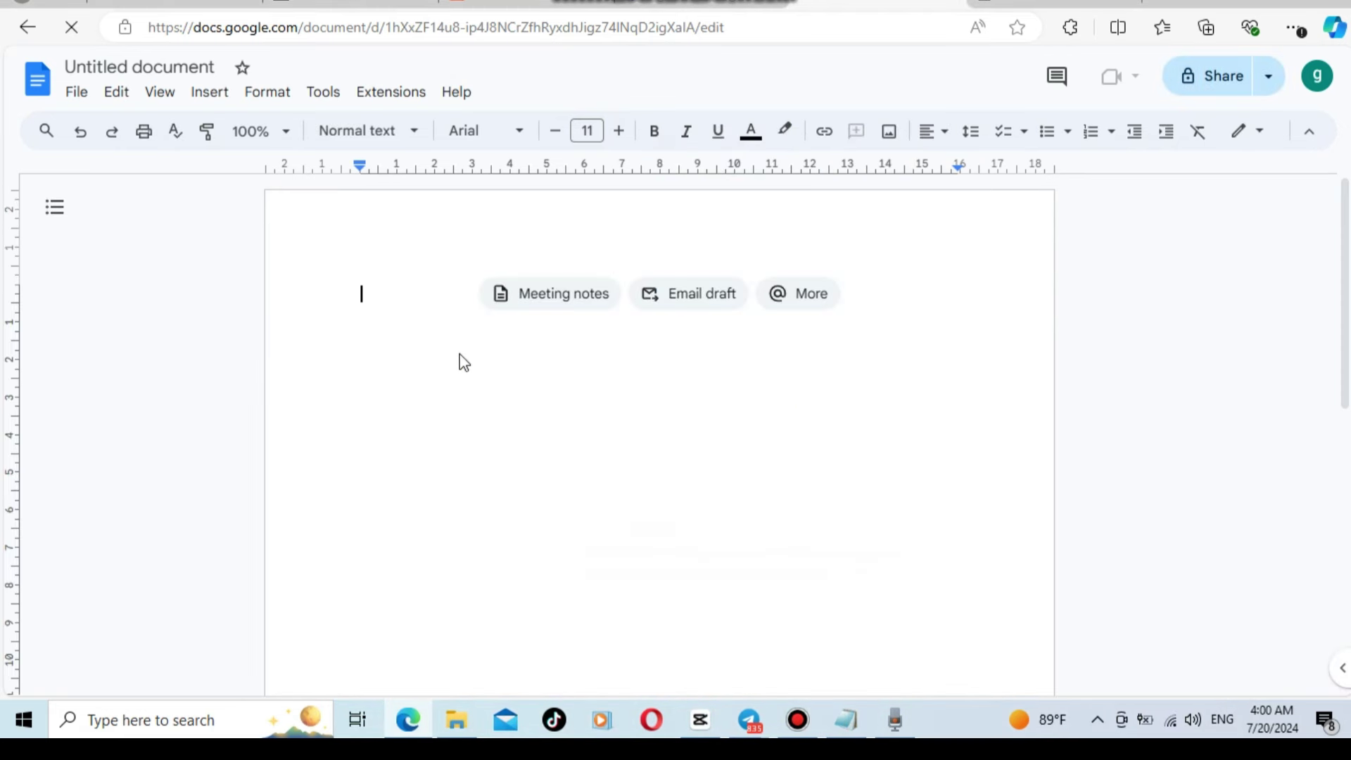
key("ctrl+v")
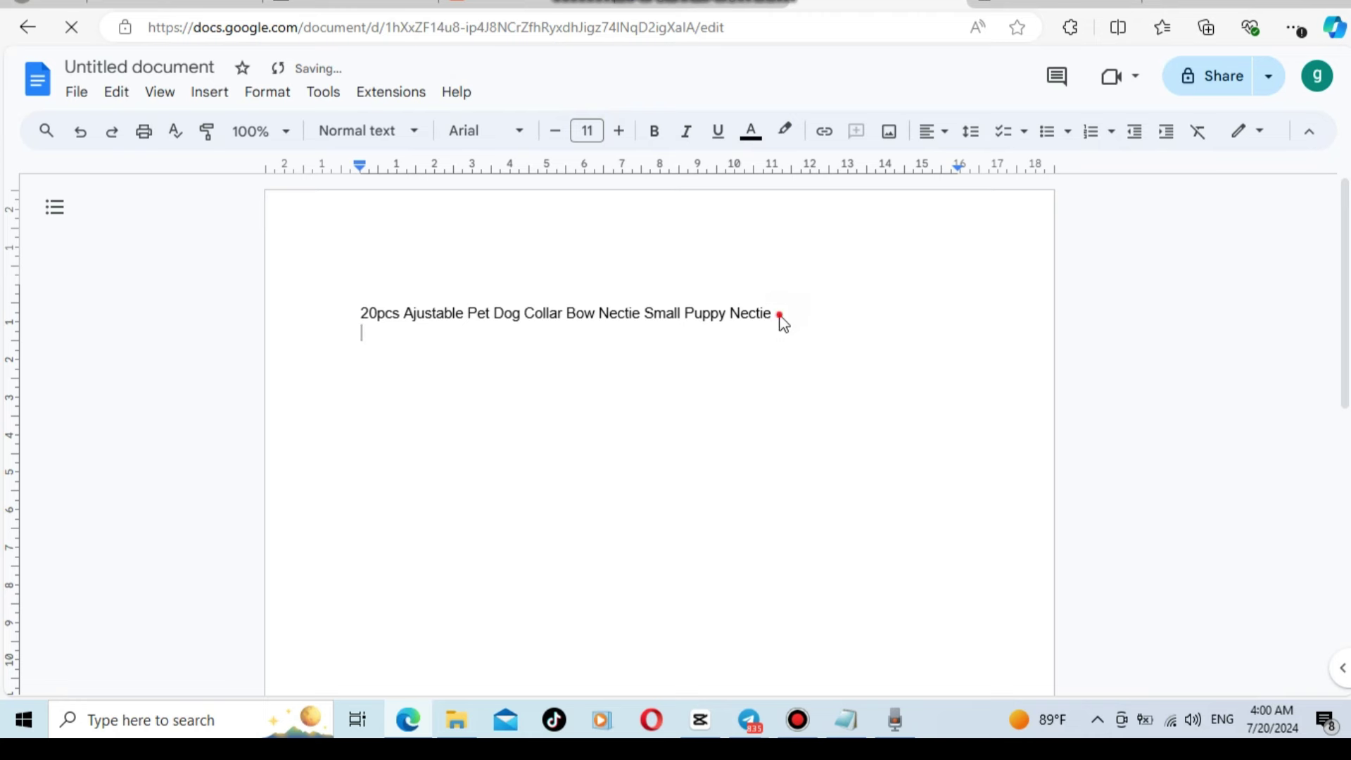
Correct the title's misspelled words to "Adjustable" and "Necktie" with the suggested spellings, including both occurrences of "Necktie".
left_click(779, 316)
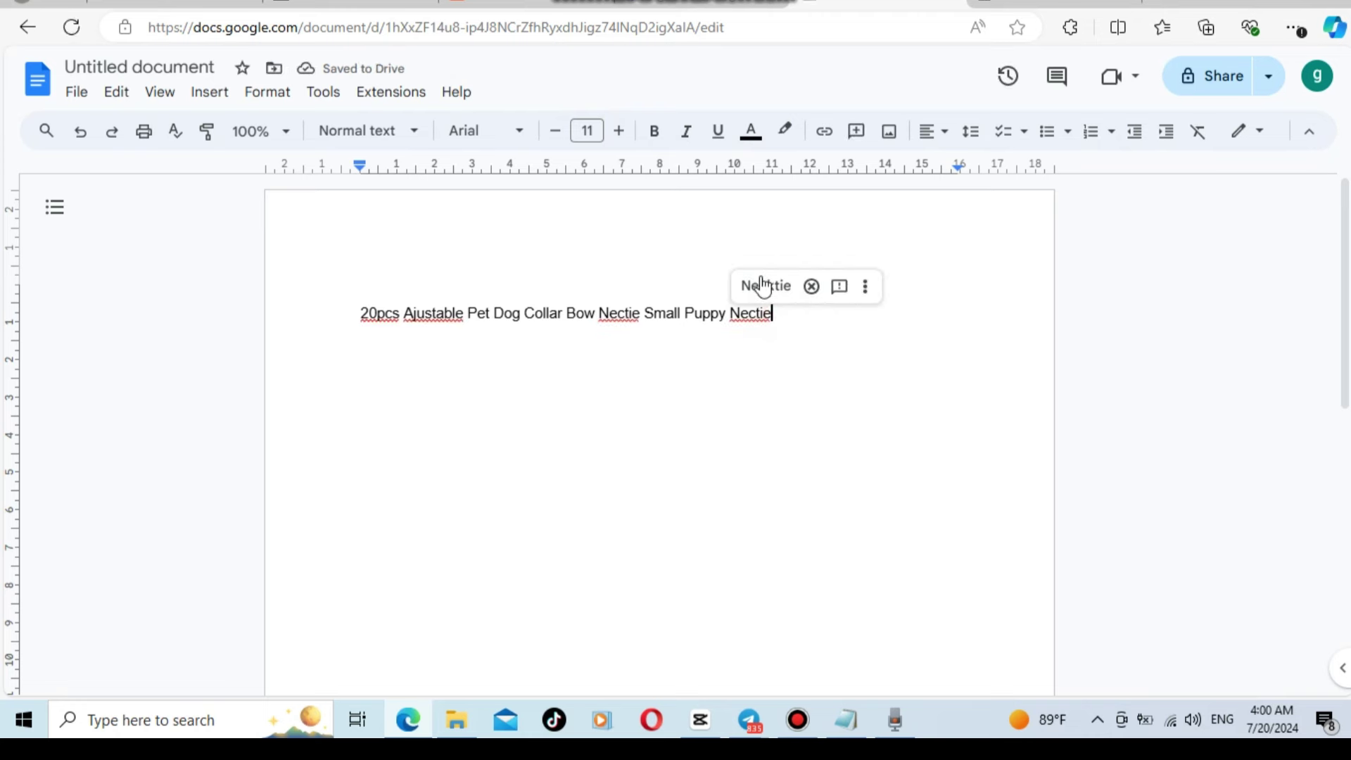
left_click(762, 285)
right_click(633, 311)
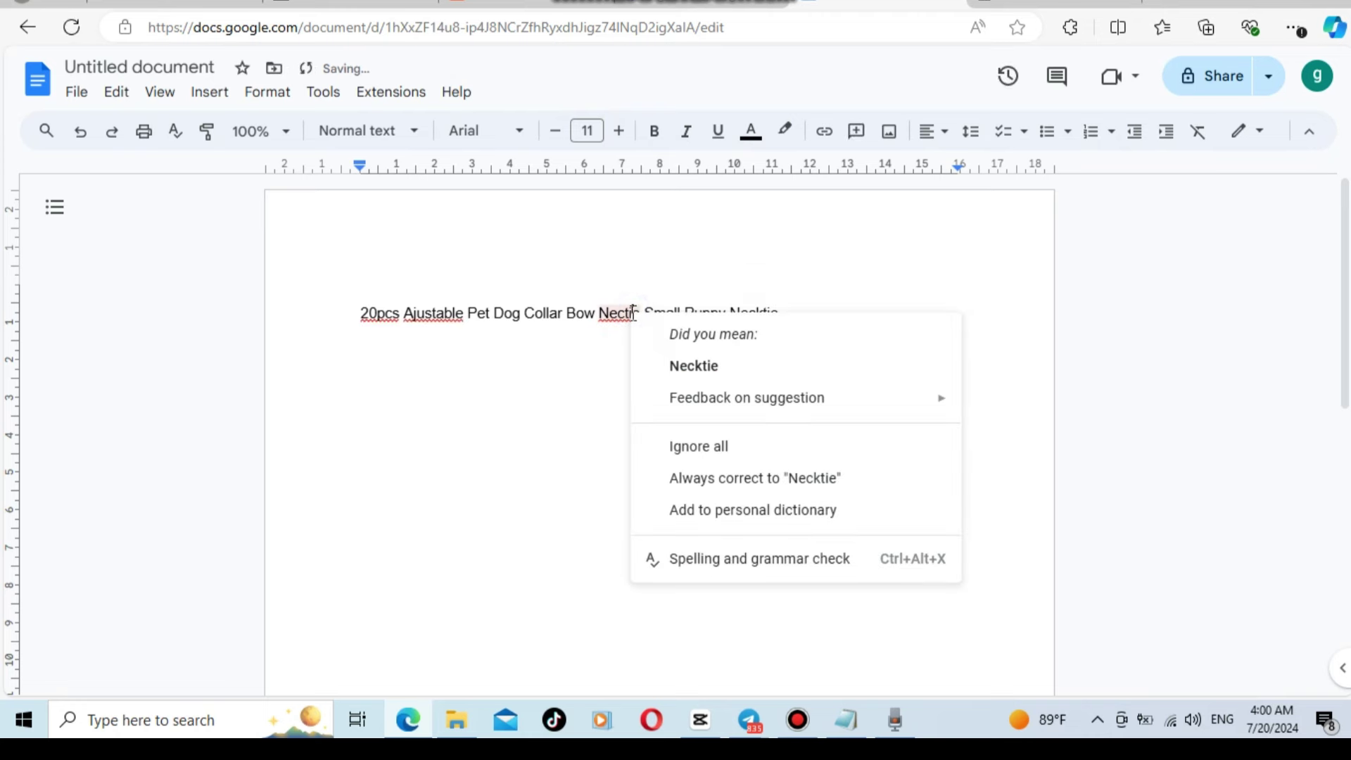
left_click(676, 364)
right_click(452, 309)
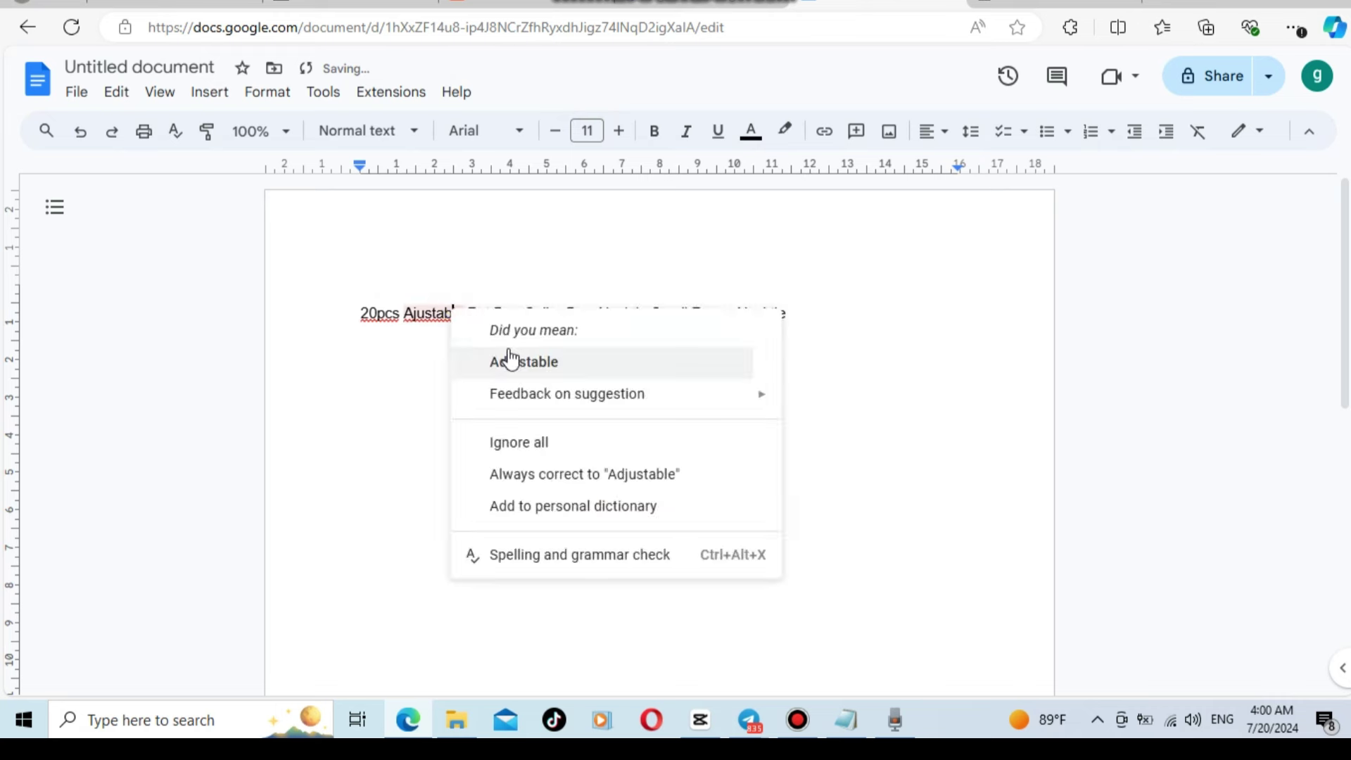
left_click(504, 361)
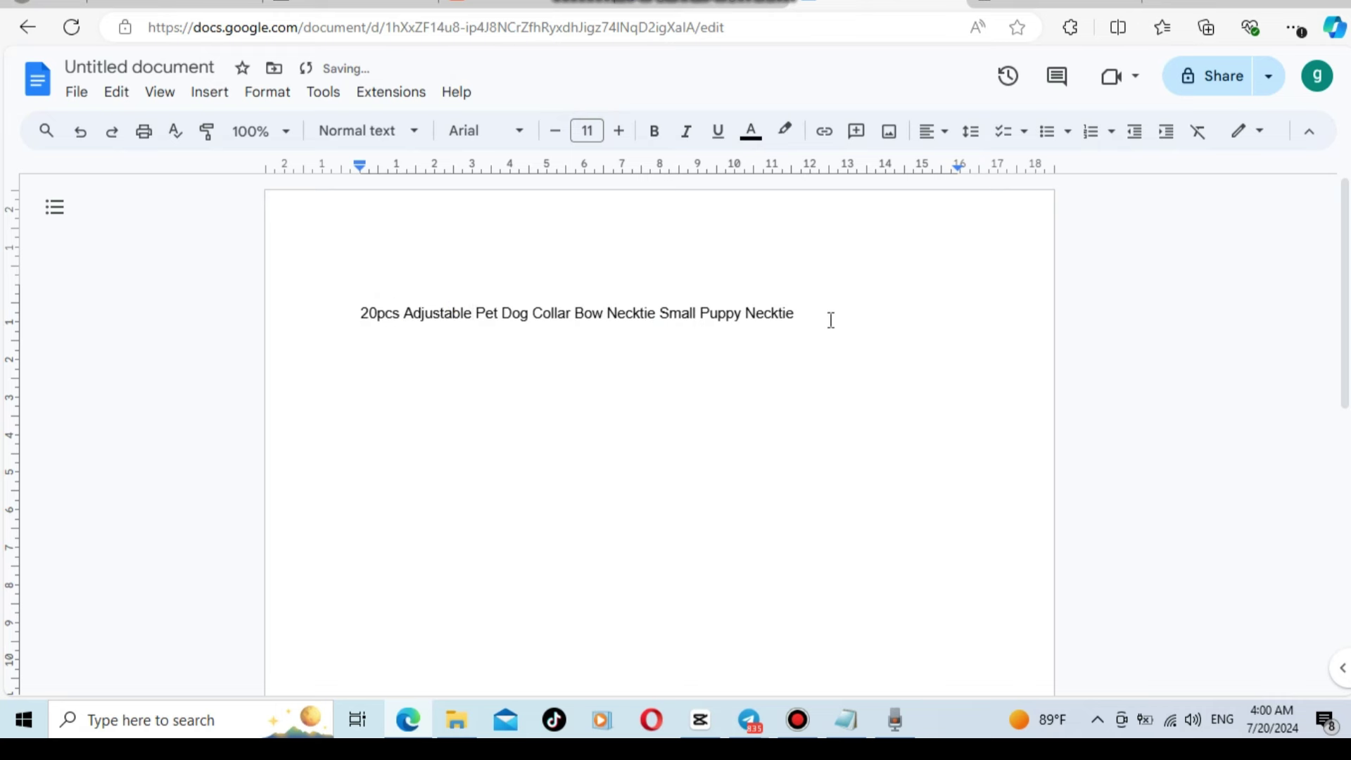
Format the title as 12 pt, bold and underlined, and start a new line below it.
left_click_drag(796, 313, 353, 284)
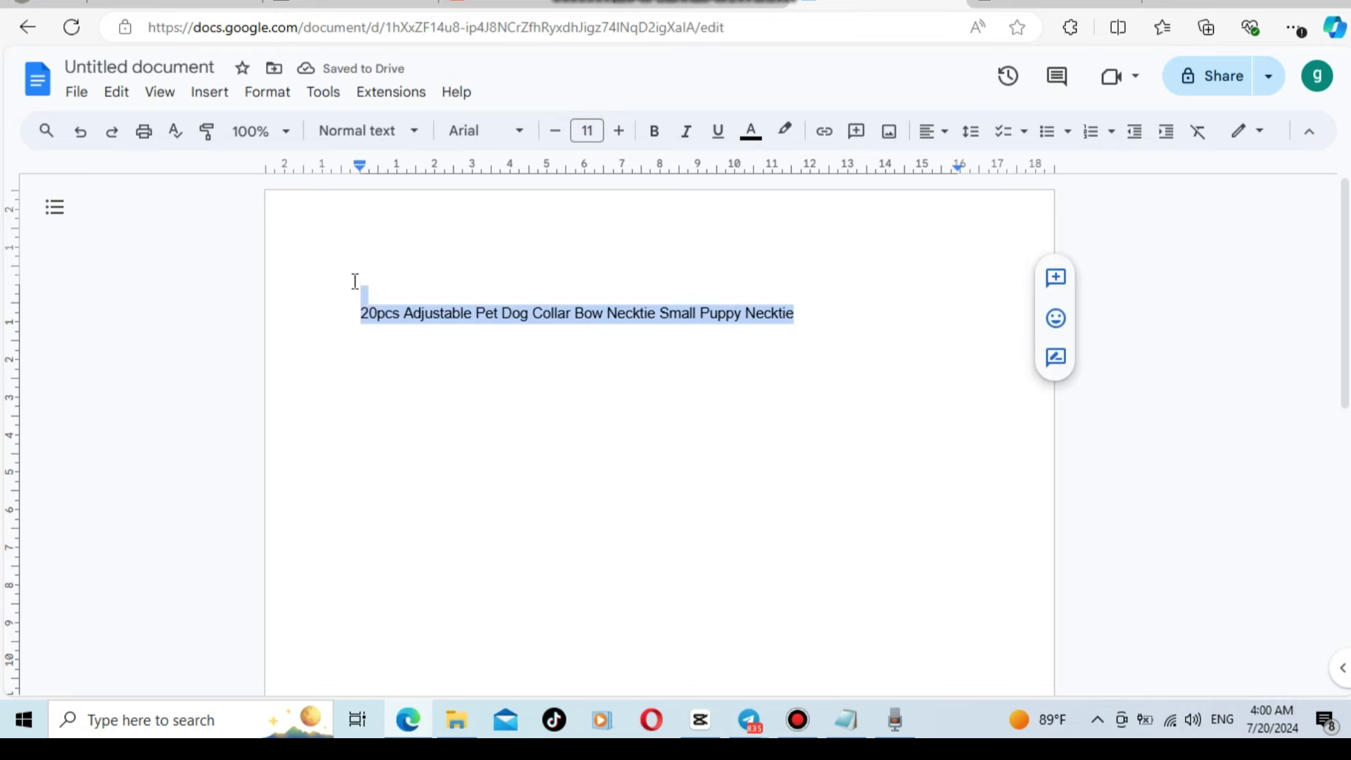
left_click(621, 133)
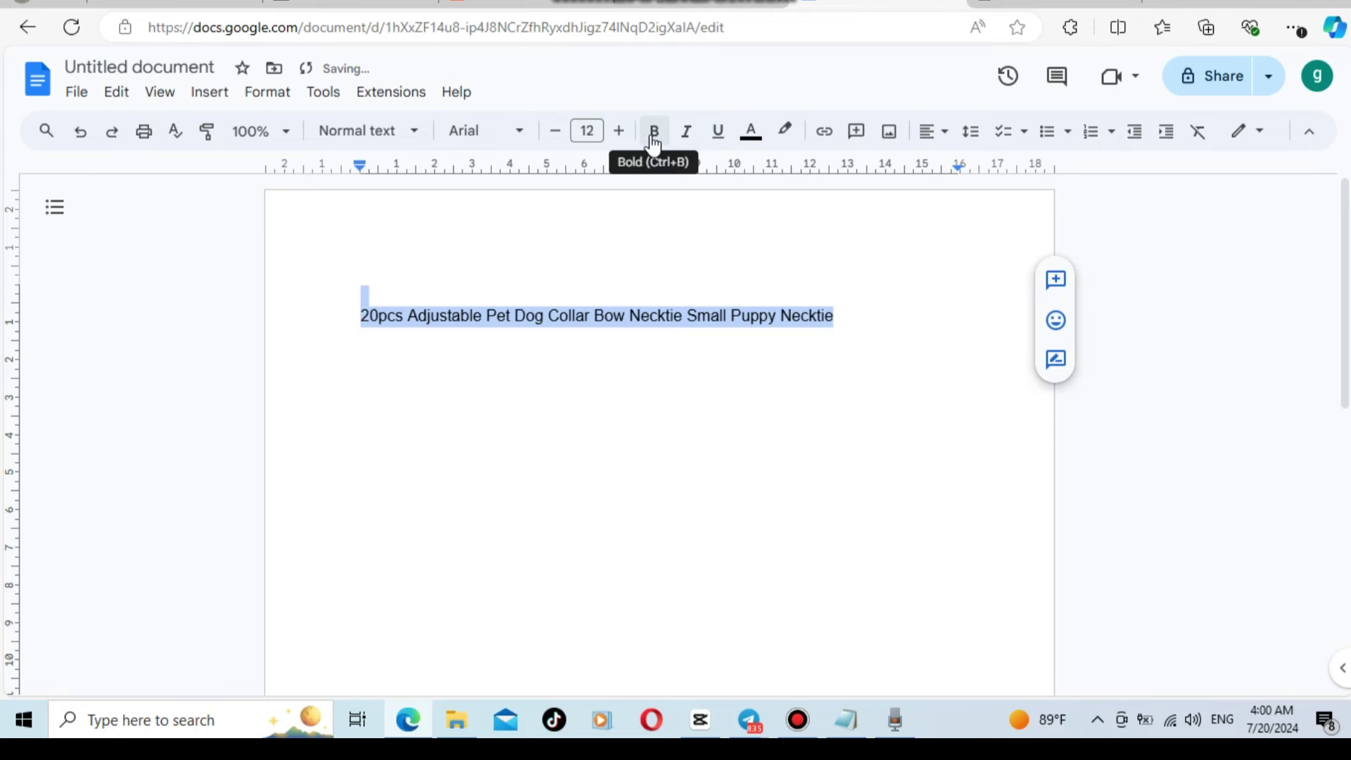
left_click(653, 134)
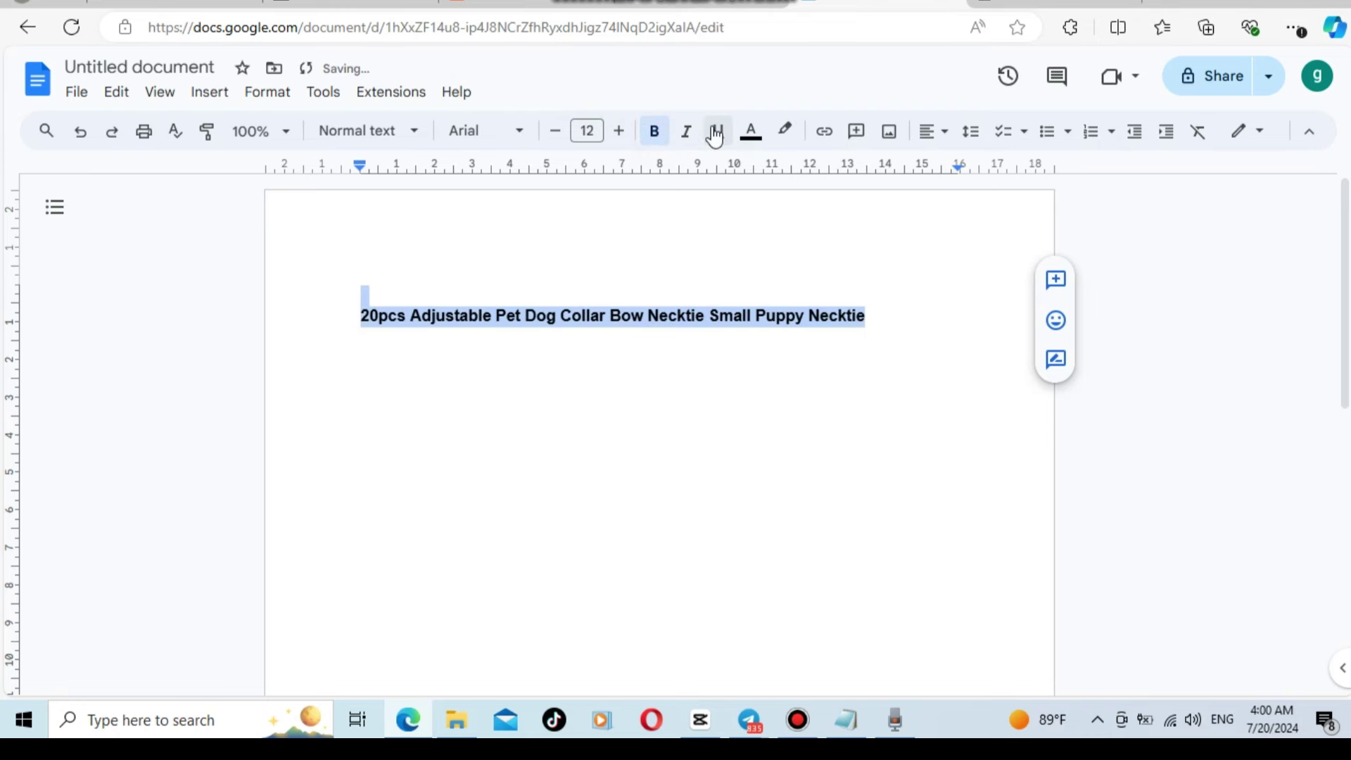
left_click(718, 132)
left_click(908, 334)
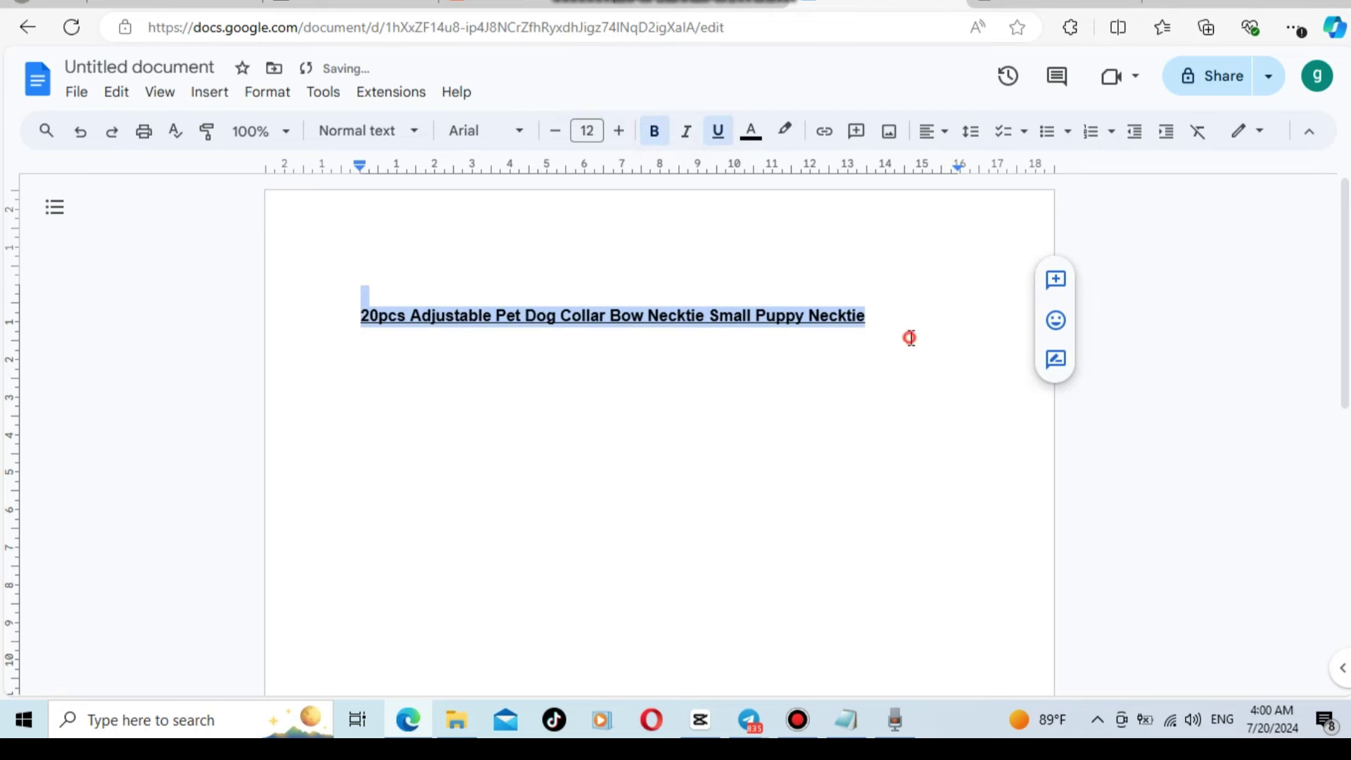
left_click(909, 321)
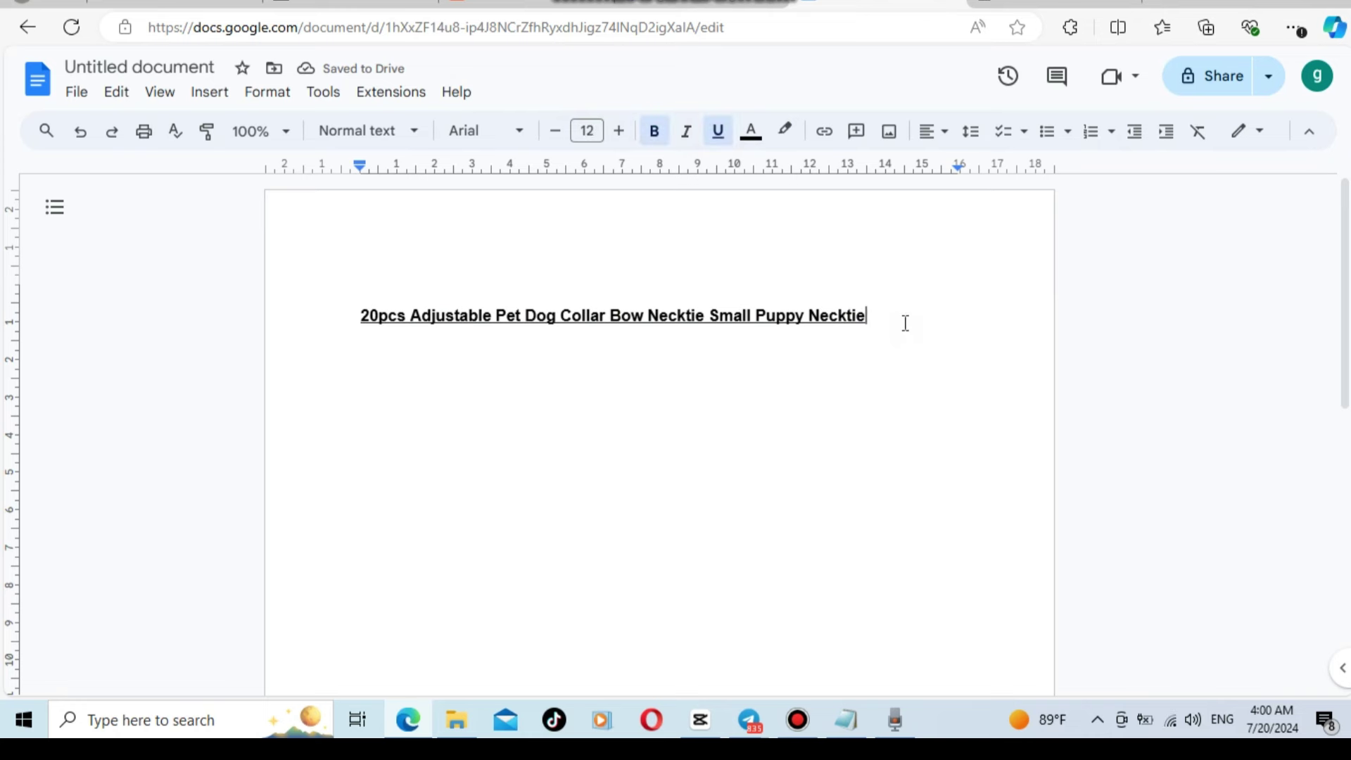
key("Return")
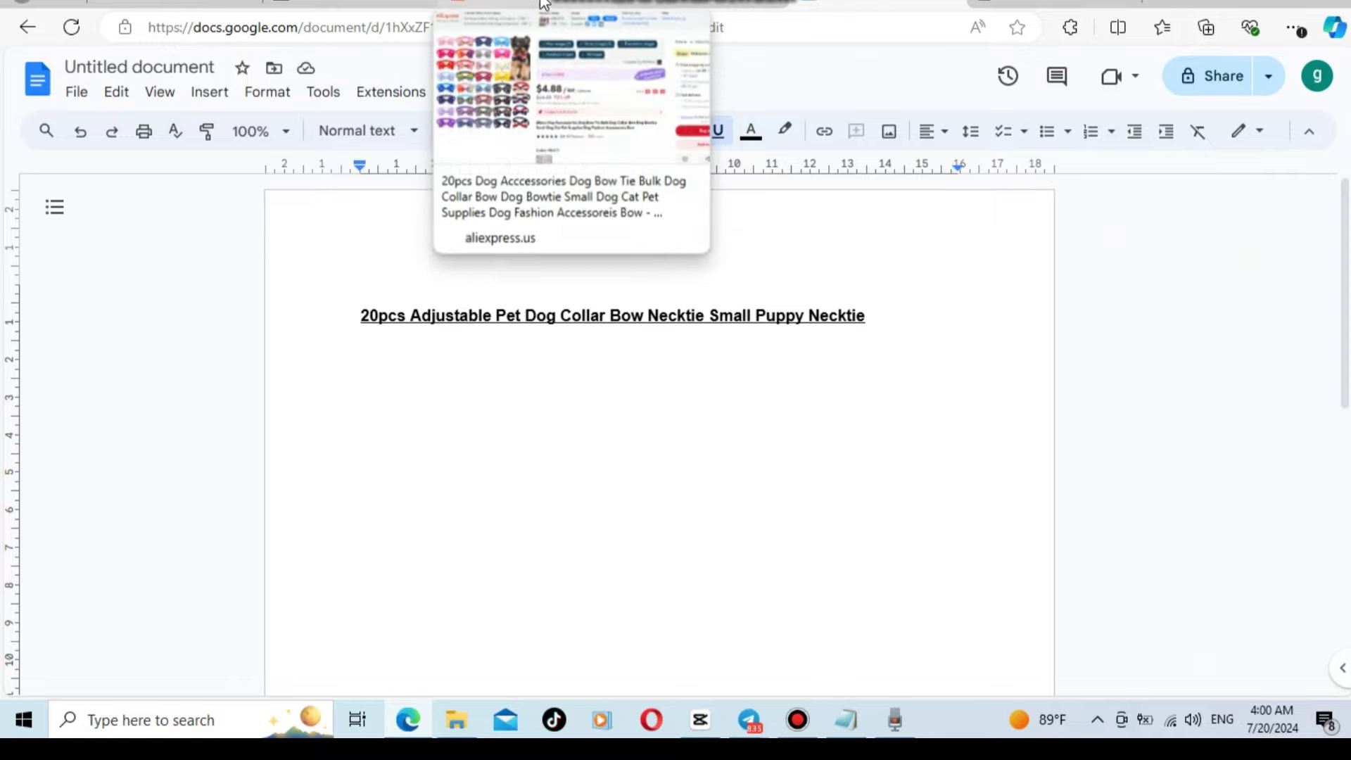
Examine the AliExpress product page's description for the item's piece count, material and size.
left_click(549, 4)
scroll(841, 391, "down", 4)
scroll(836, 378, "down", 20)
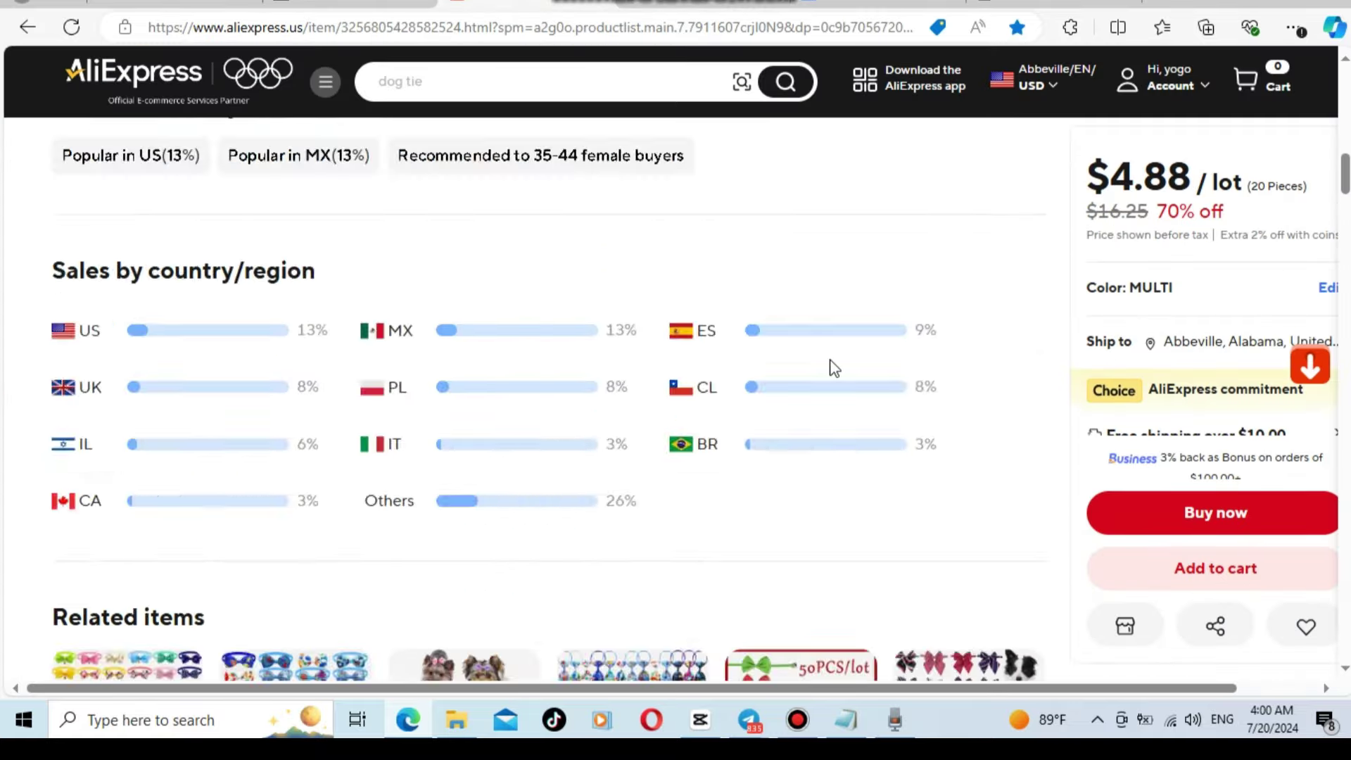
scroll(829, 373, "down", 20)
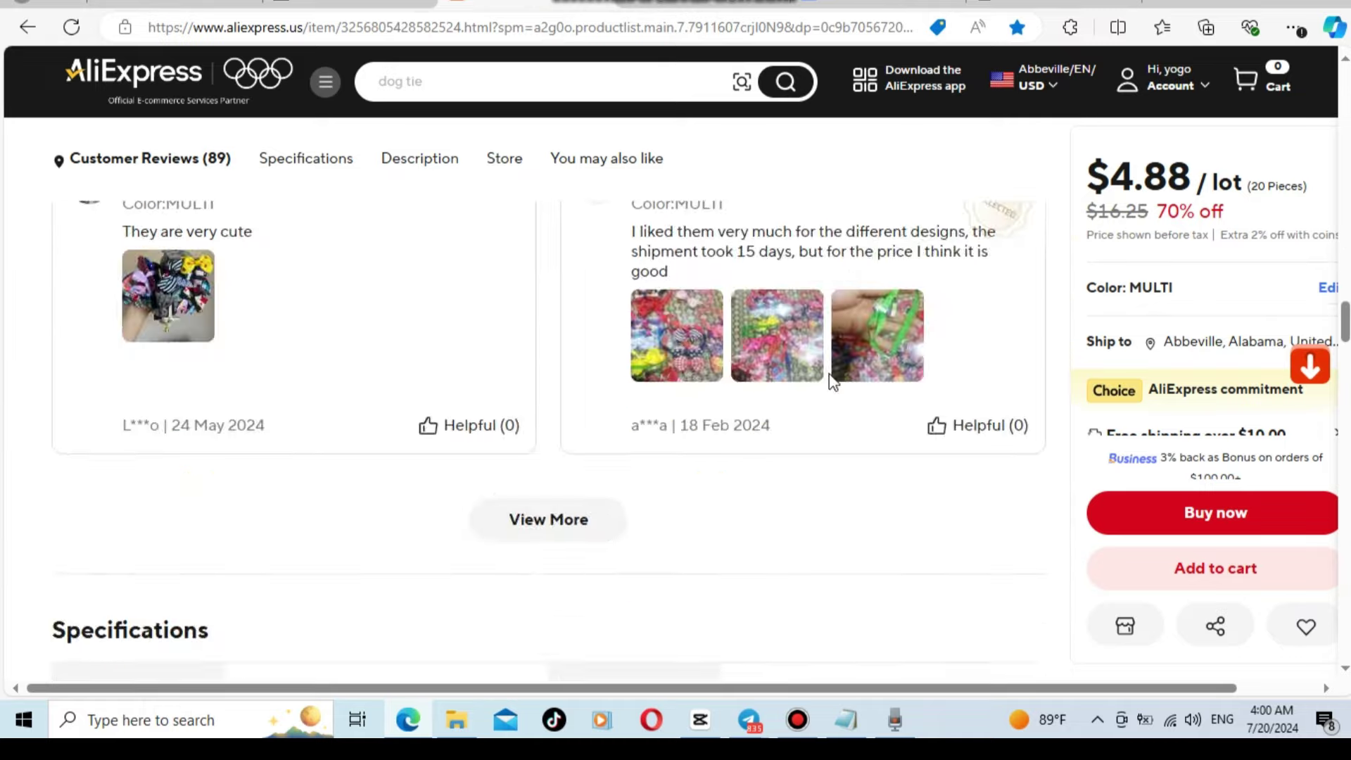
scroll(831, 377, "down", 15)
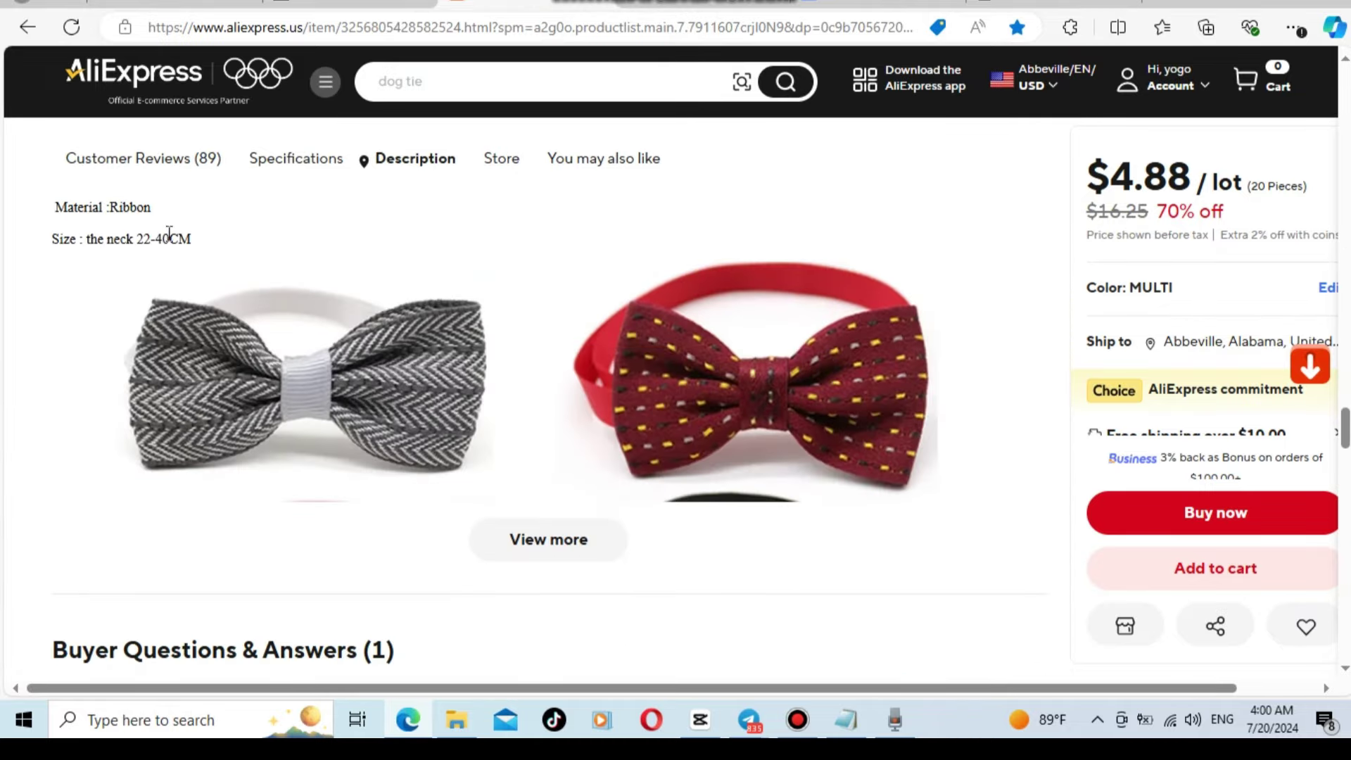
scroll(169, 234, "up", 3)
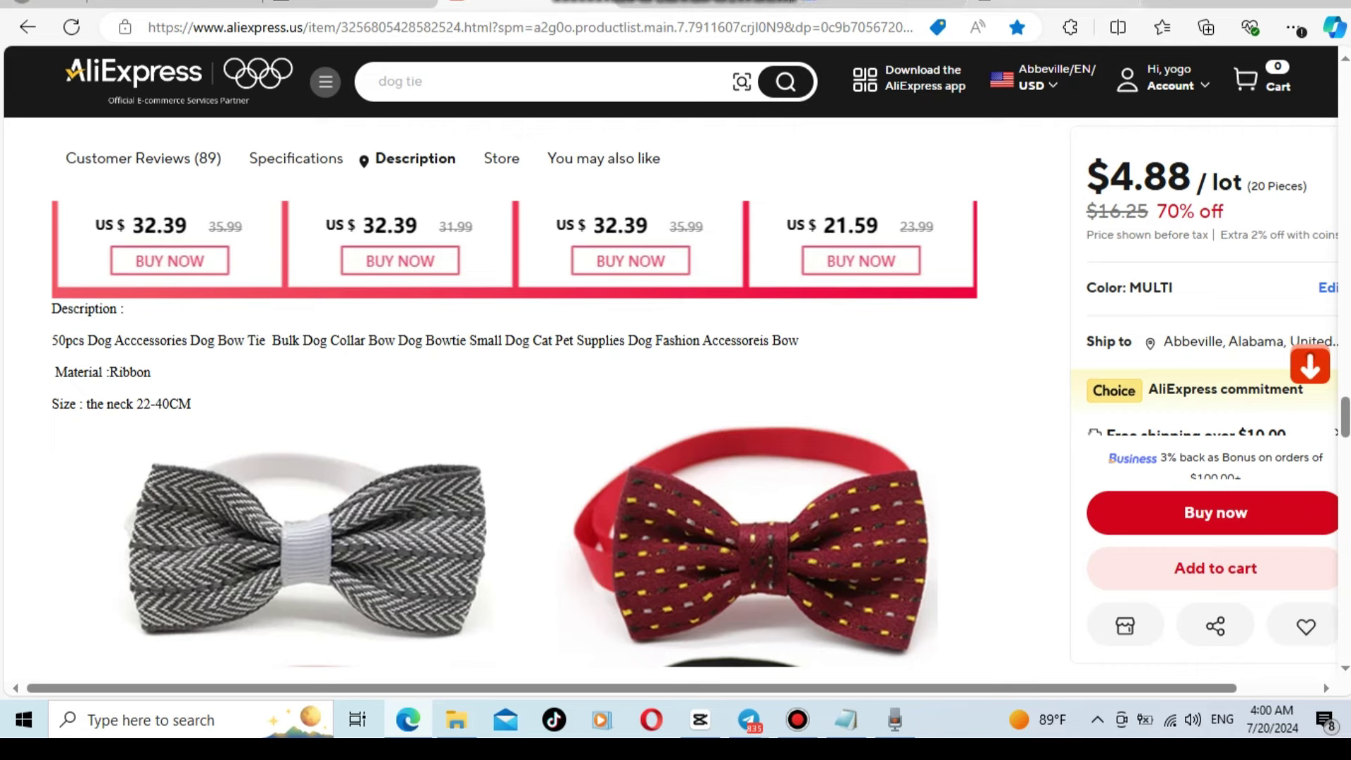
In the Google Docs document, add the detail headings "Number PCS", "Material", "Color:" and "Size :" on separate lines below the title.
left_click(817, 3)
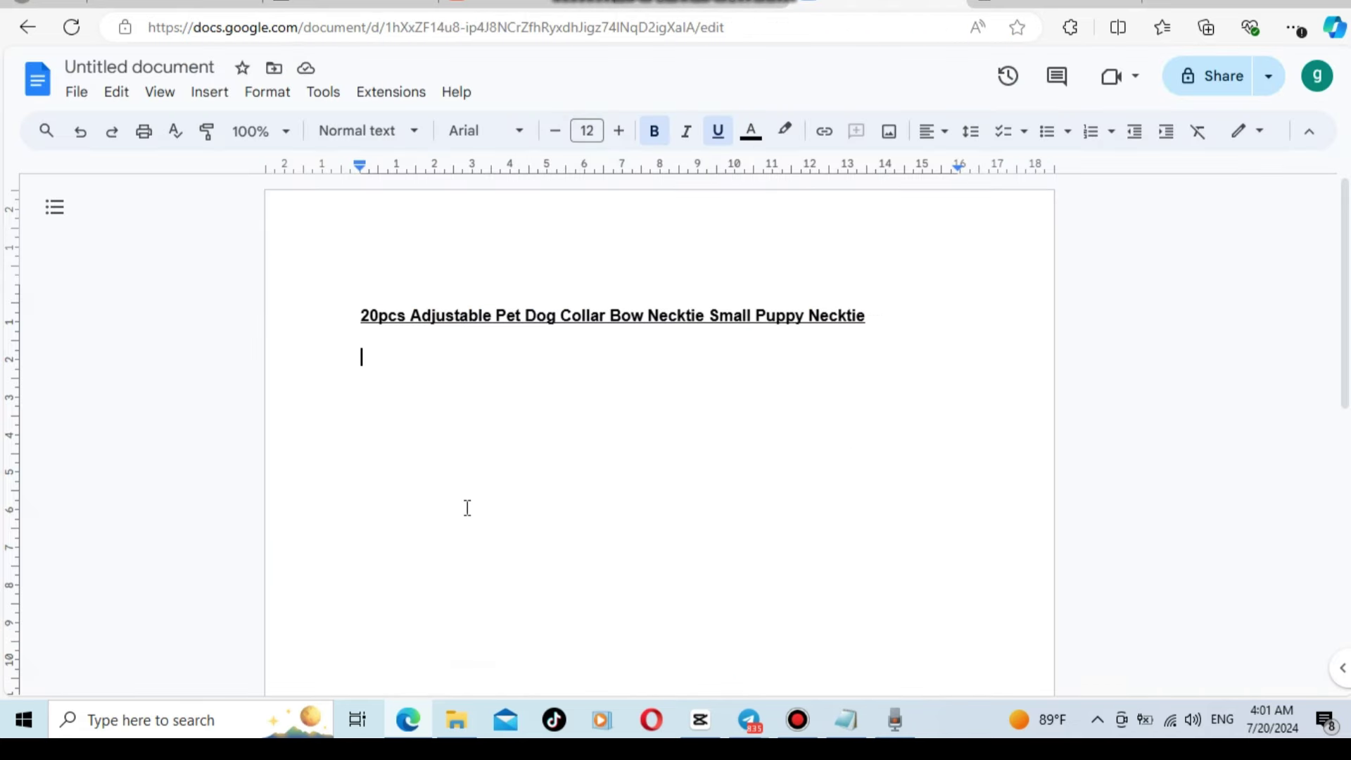
type("number ")
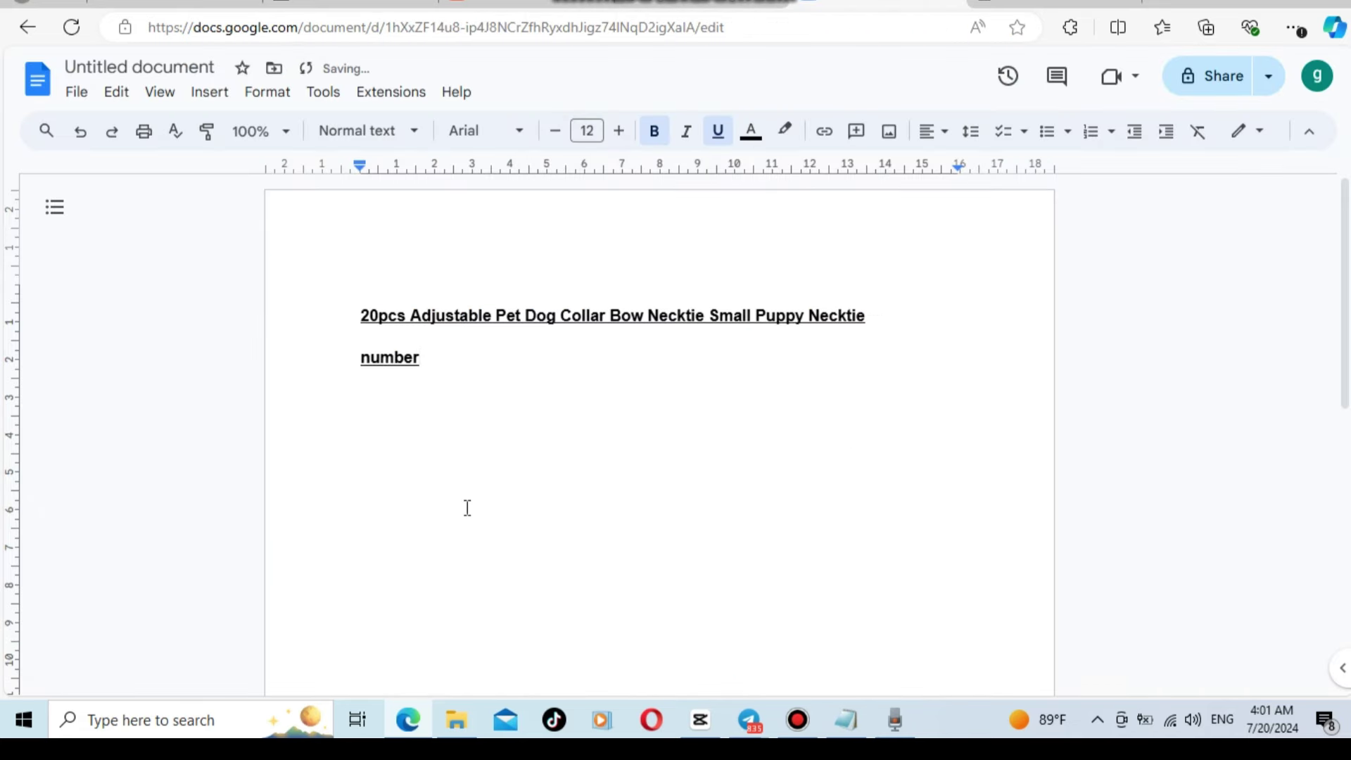
type("PCS")
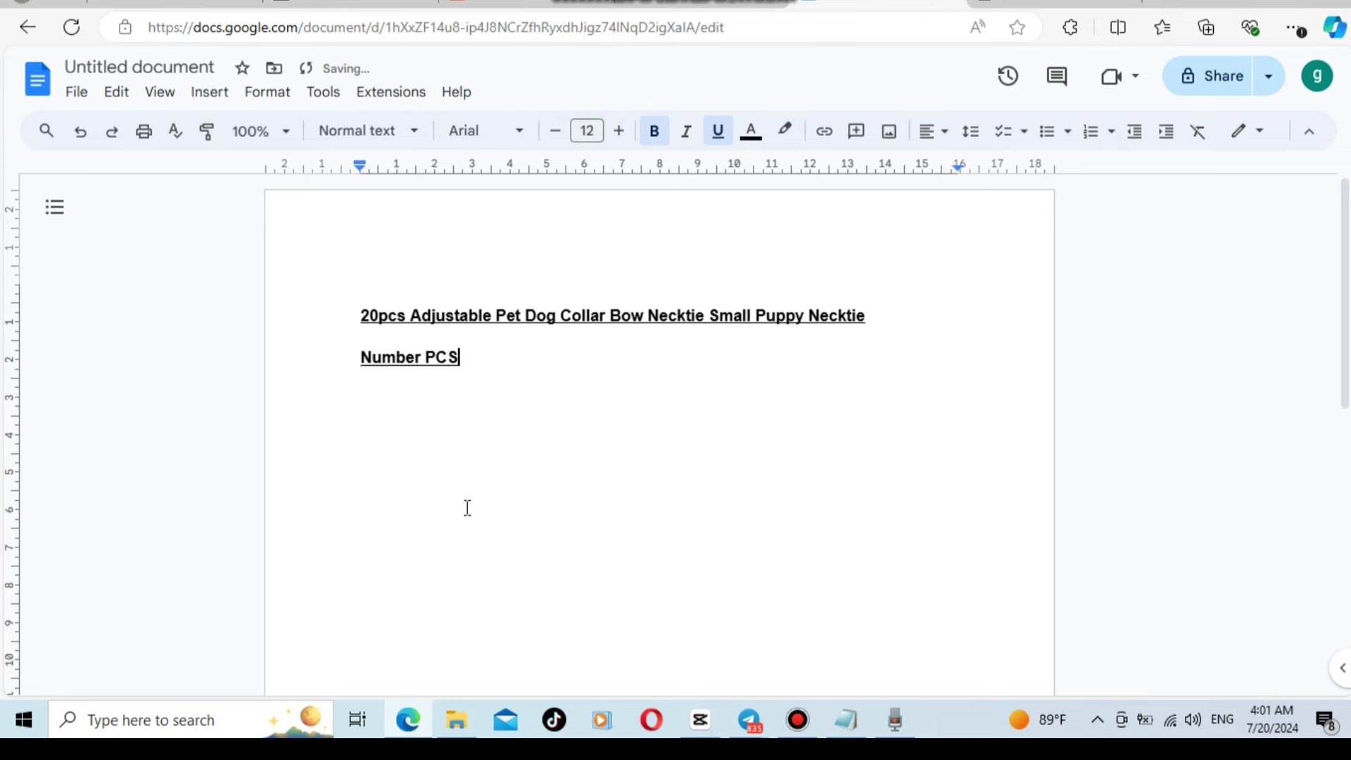
key("Return")
type("Material")
key("Return")
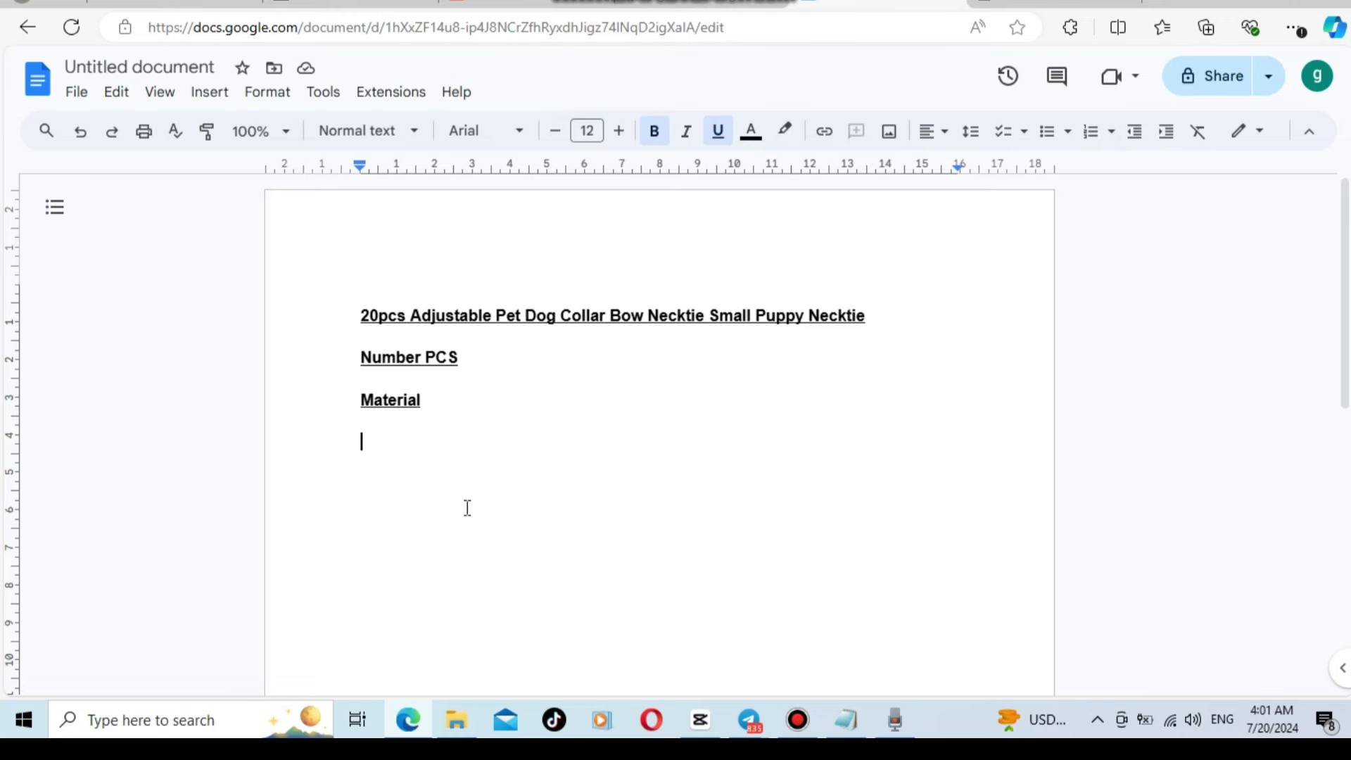
type("C")
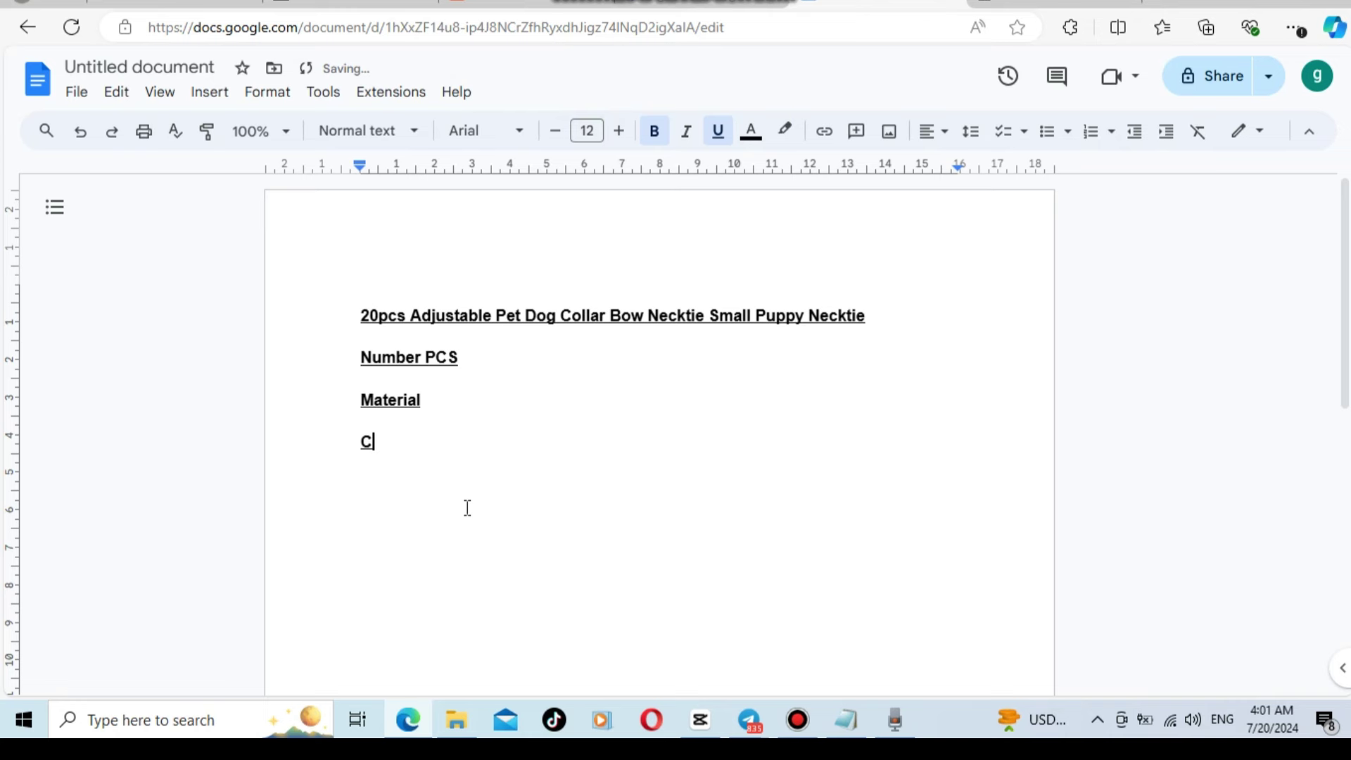
type("olor:")
key("Return")
key("BackSpace")
key("shift+Return")
type("Size :")
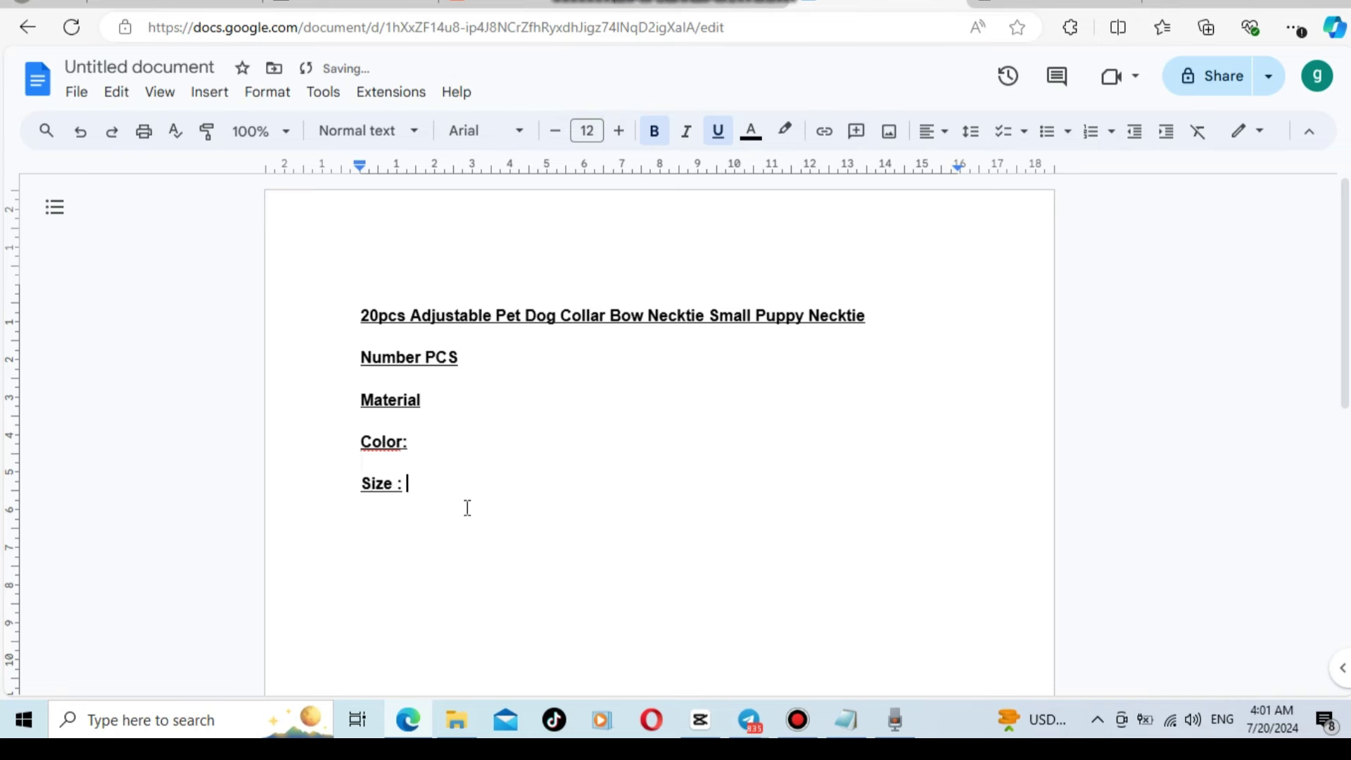
Examine the AliExpress product page's description, lot size and specifications, and the draft titles in Notepad, for the item's details.
left_click(493, 3)
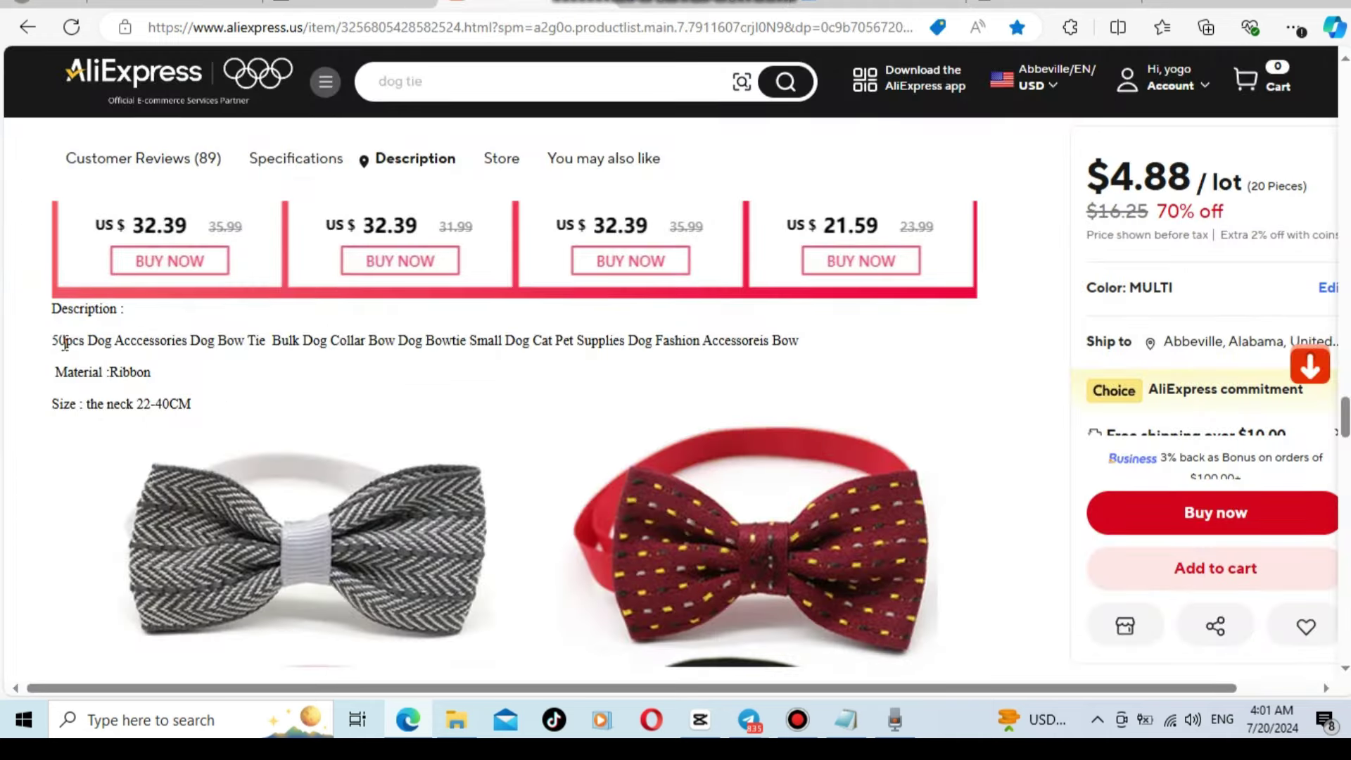
left_click_drag(208, 404, 42, 344)
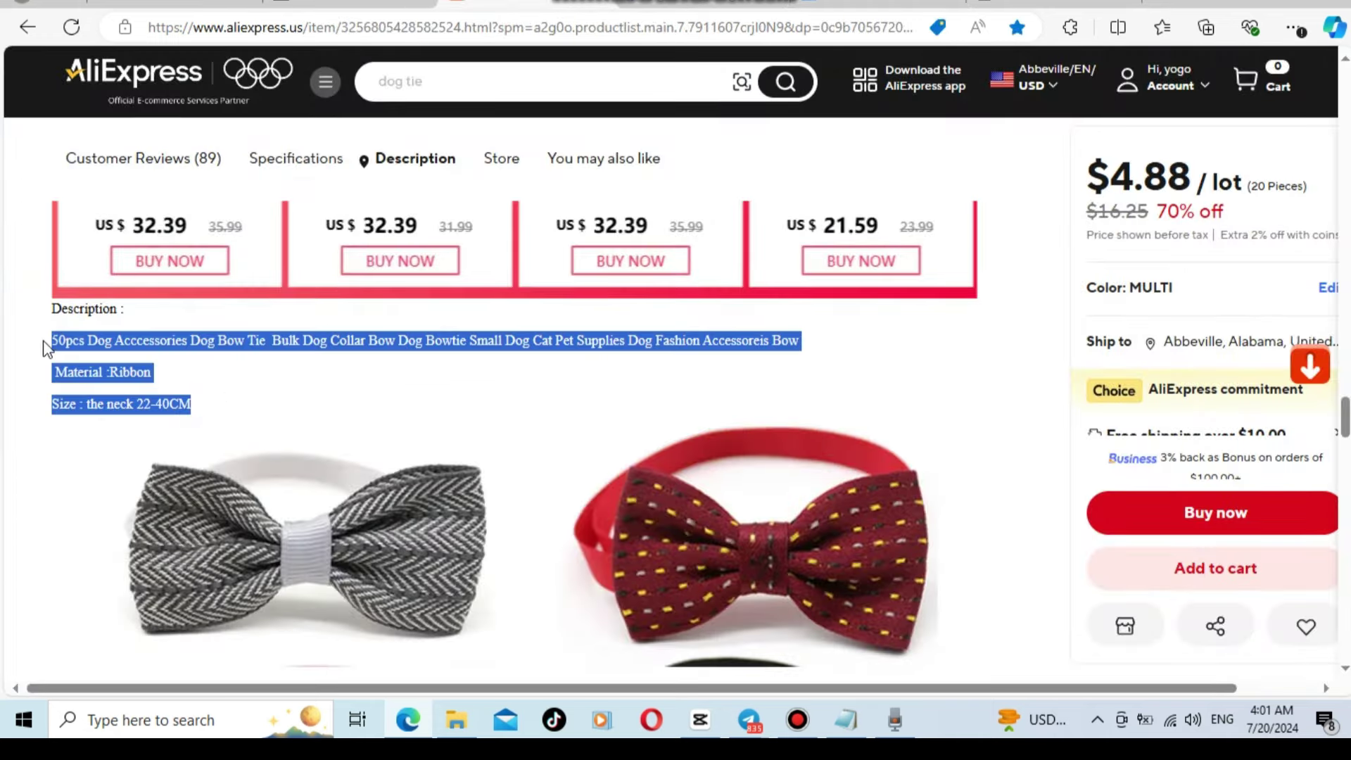
left_click(214, 377)
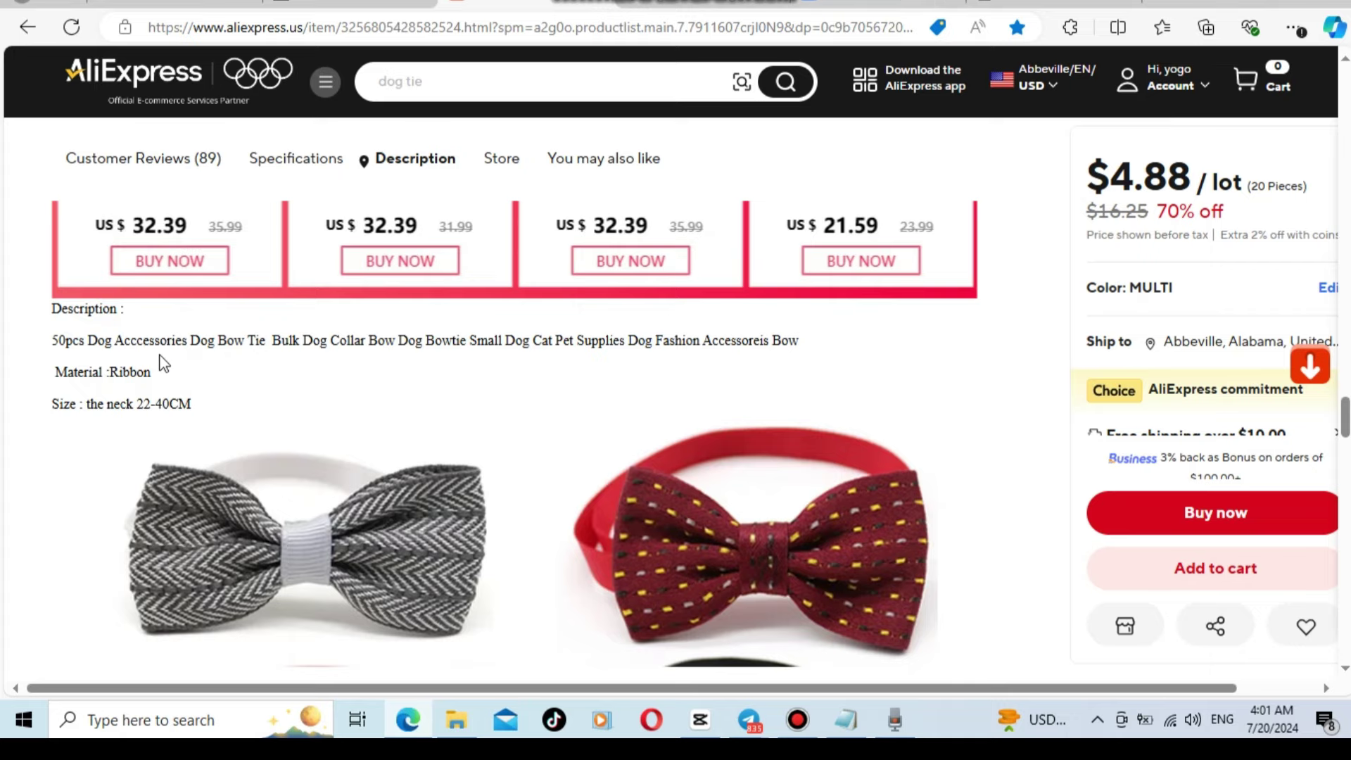
scroll(514, 408, "up", 6)
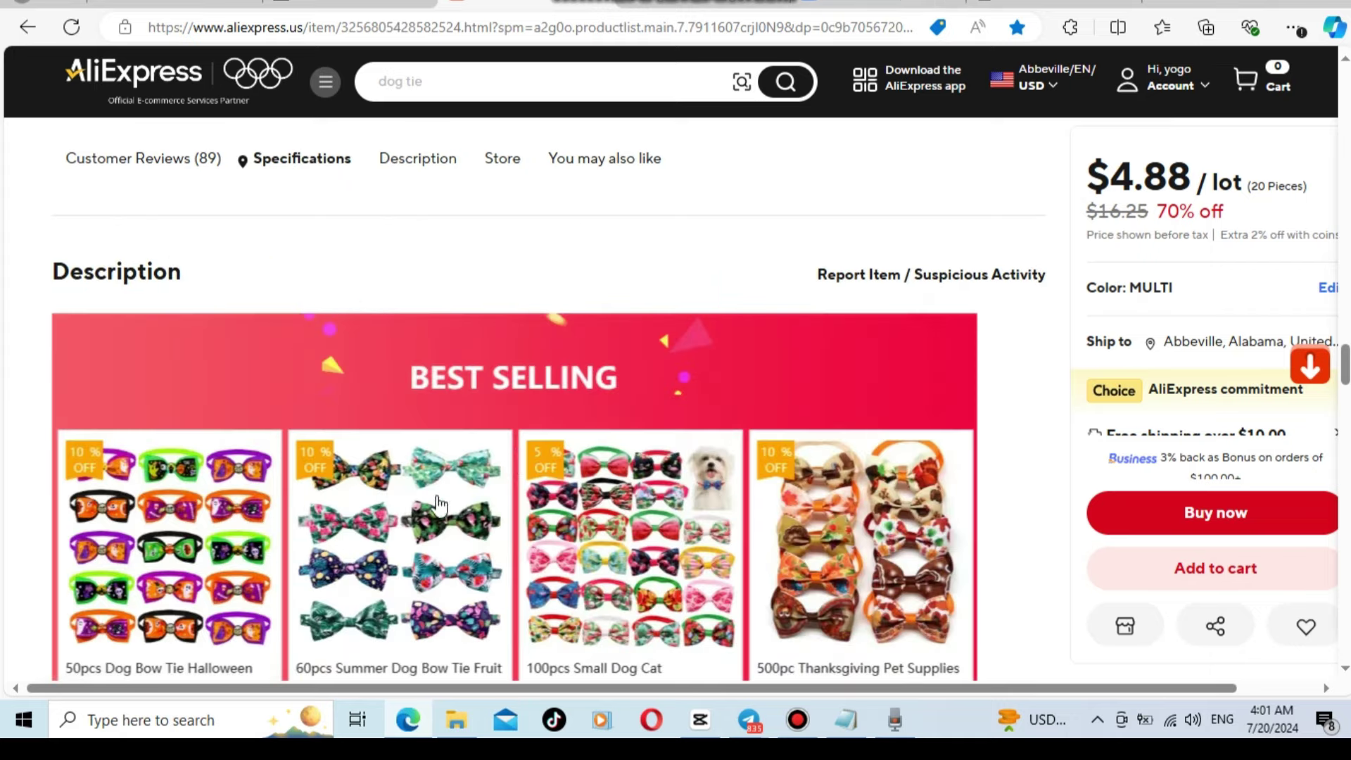
scroll(439, 507, "up", 10)
scroll(577, 454, "up", 15)
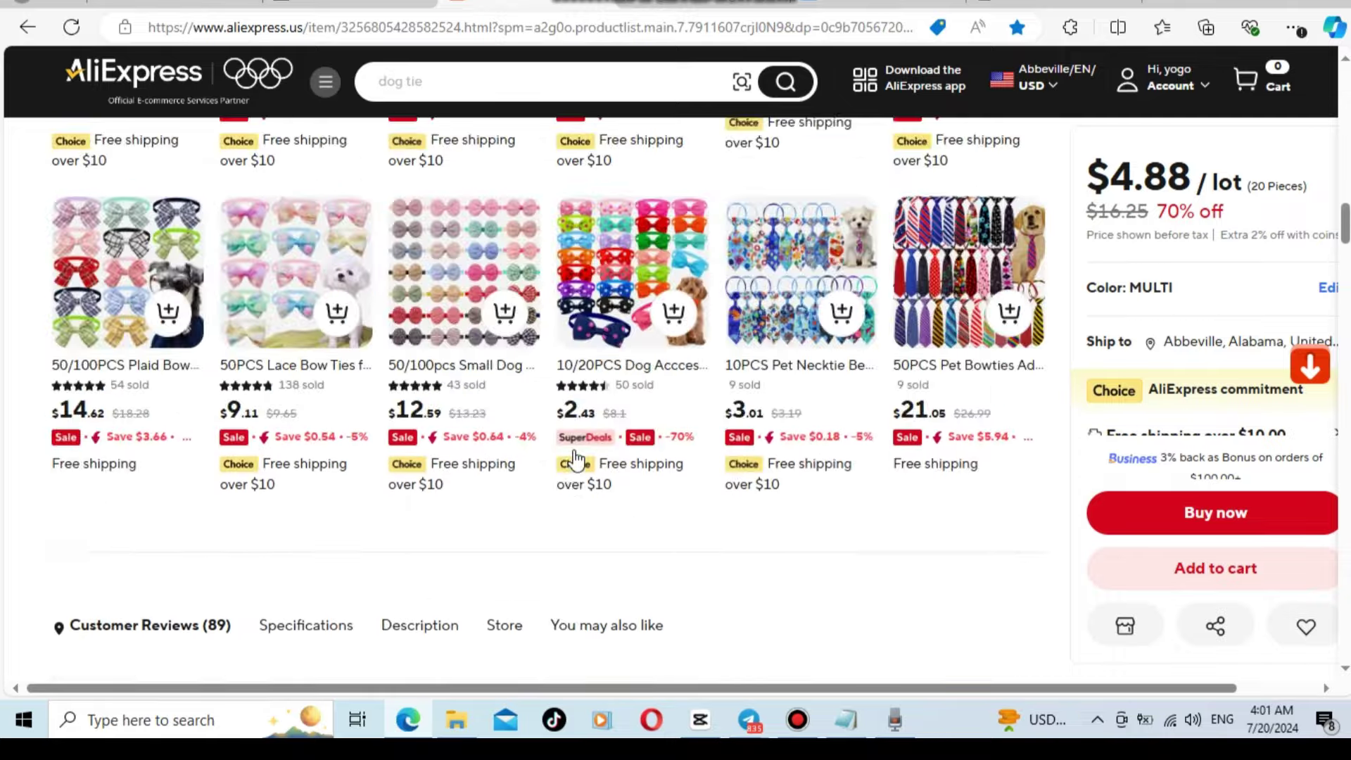
scroll(573, 454, "up", 10)
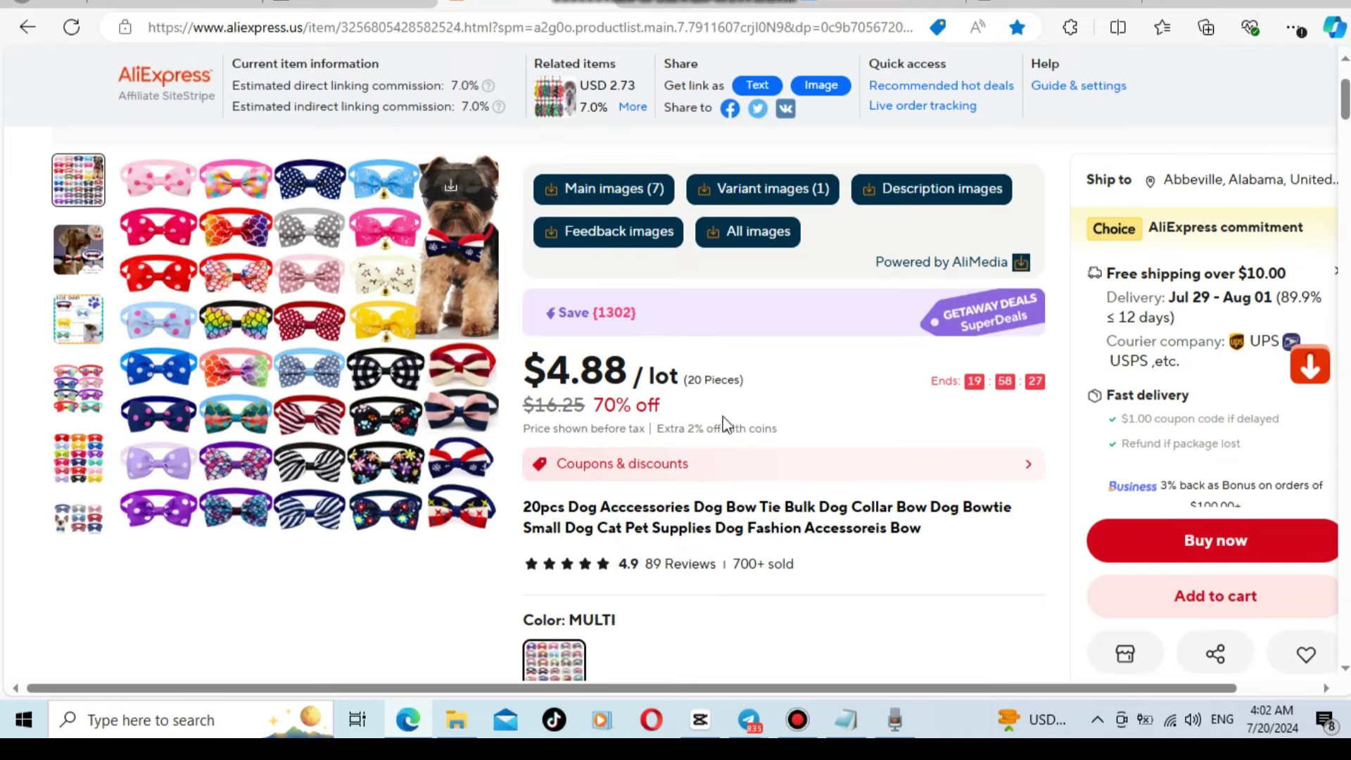
scroll(765, 521, "down", 3)
scroll(761, 521, "down", 15)
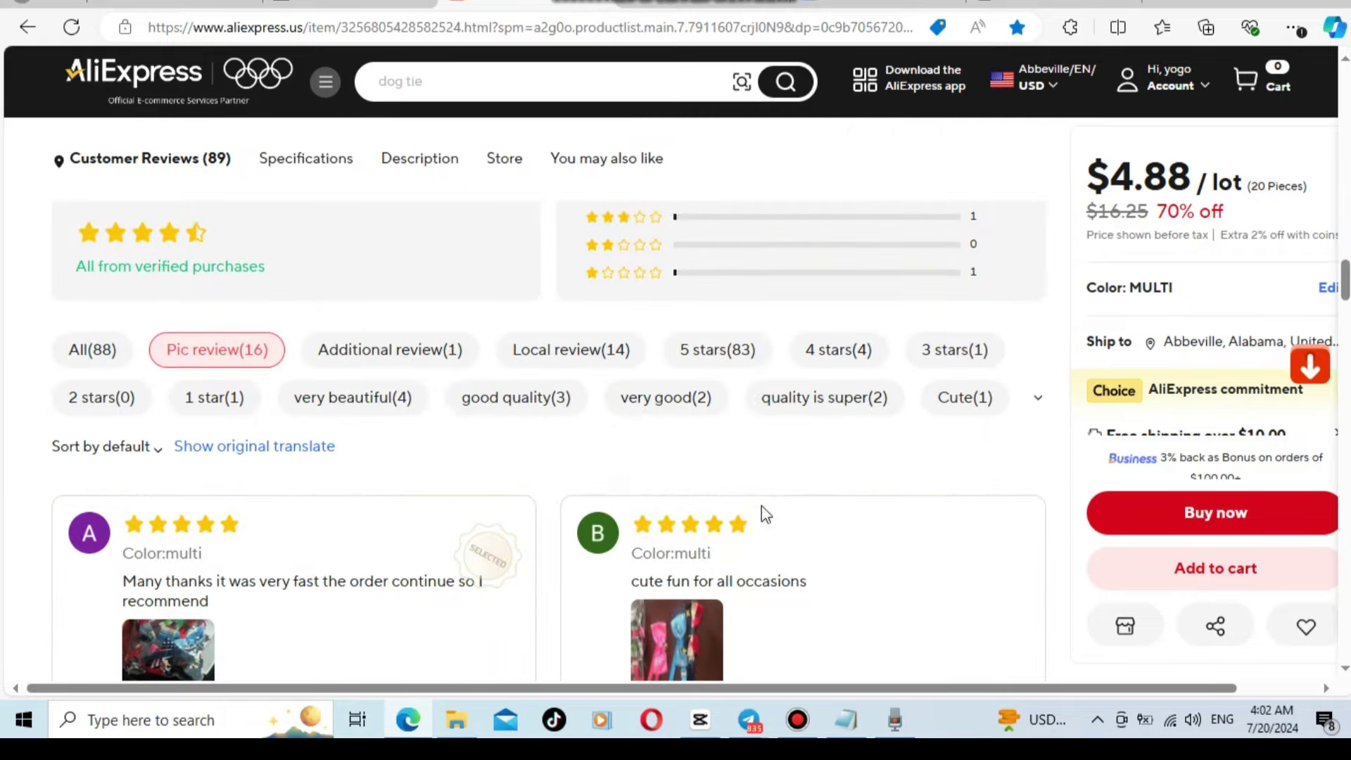
scroll(663, 519, "up", 4)
scroll(669, 483, "down", 8)
scroll(674, 491, "down", 8)
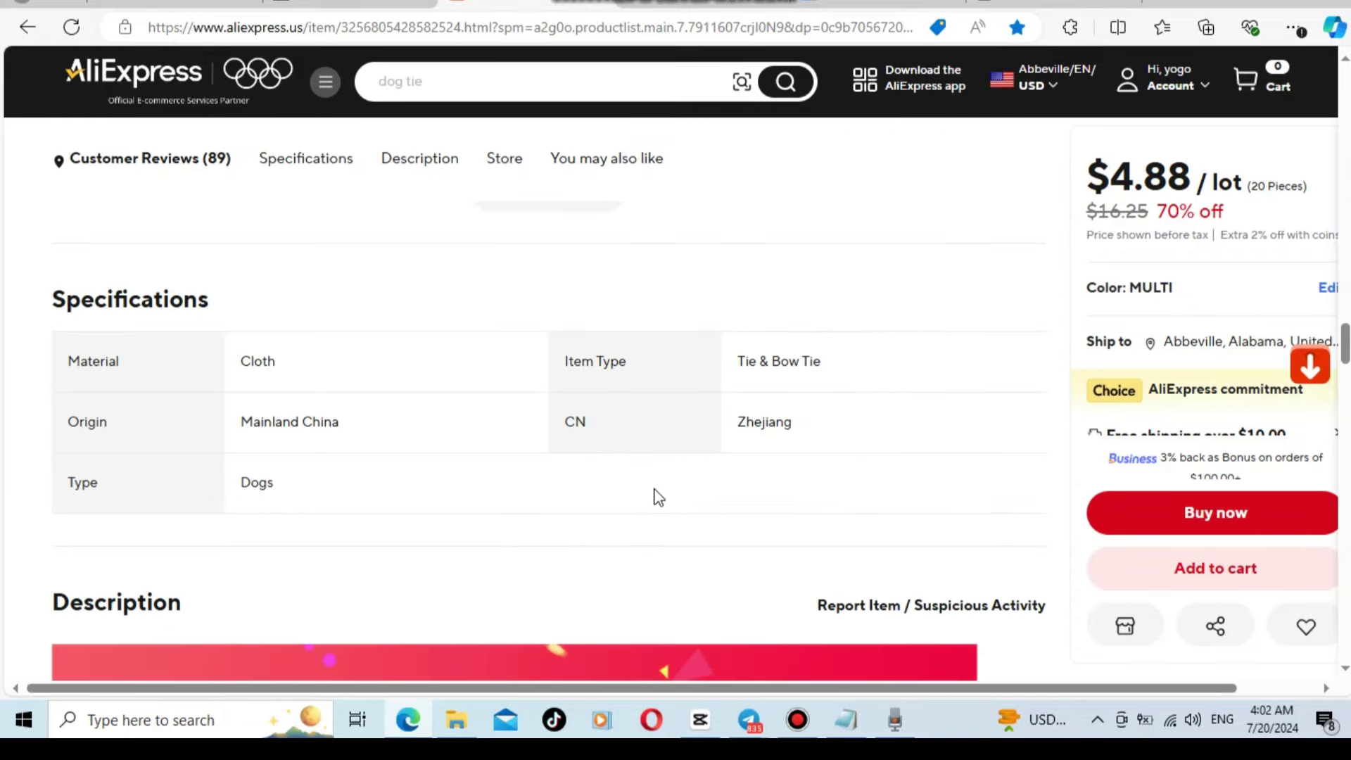
scroll(659, 497, "down", 10)
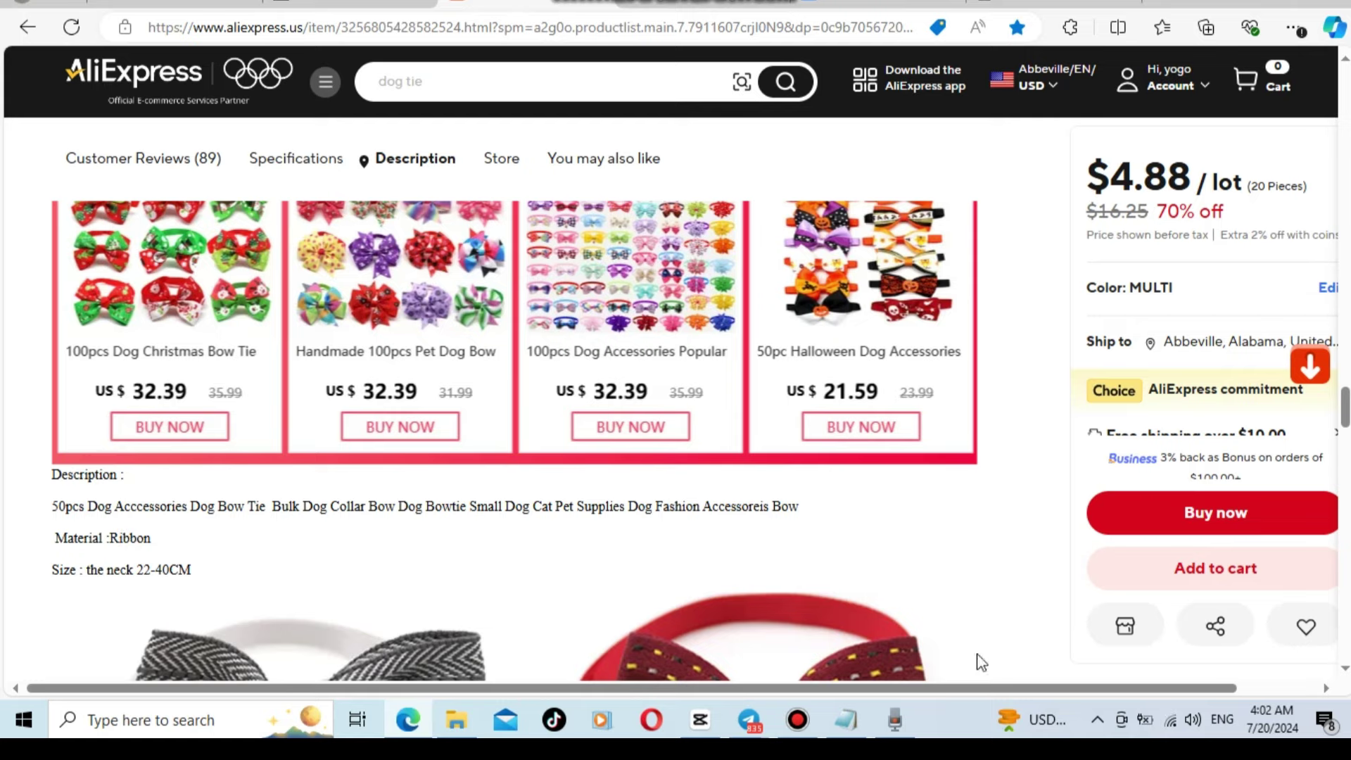
left_click(846, 719)
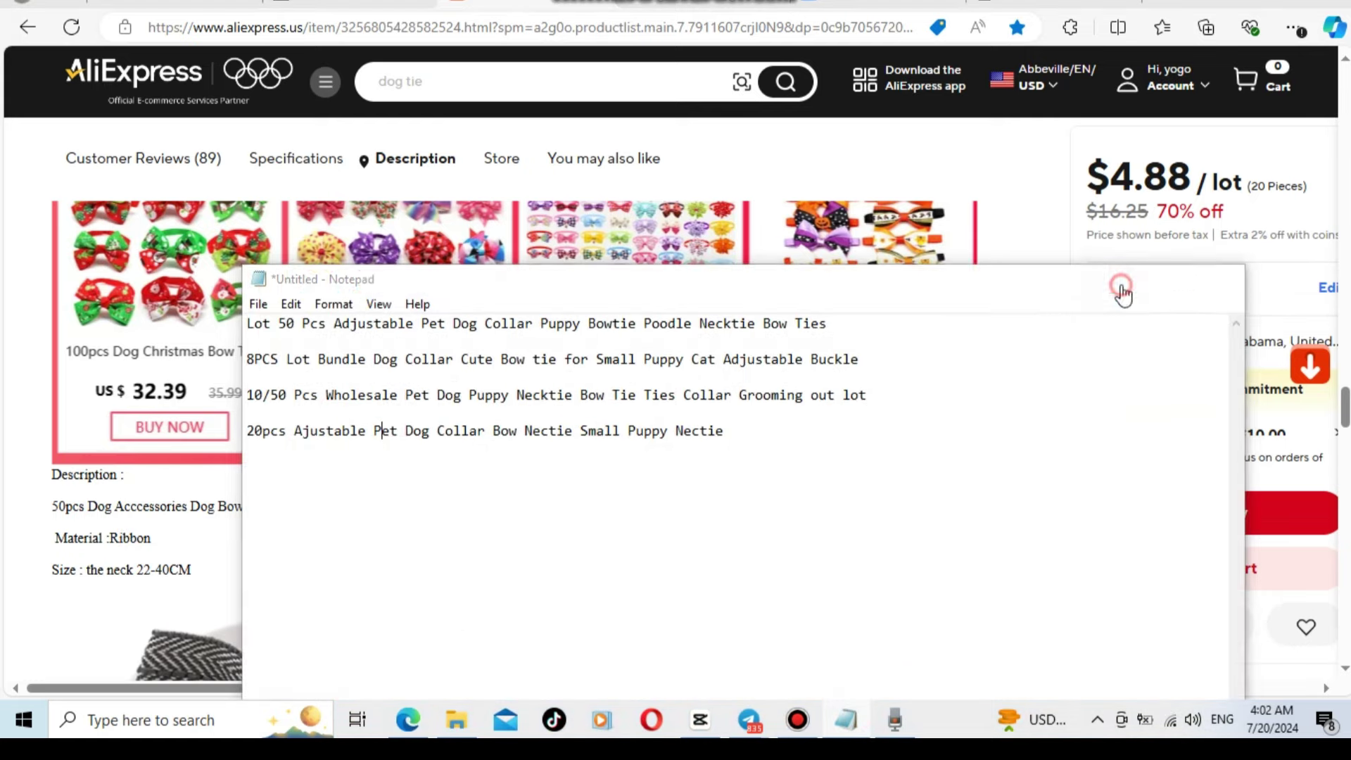
left_click(1123, 287)
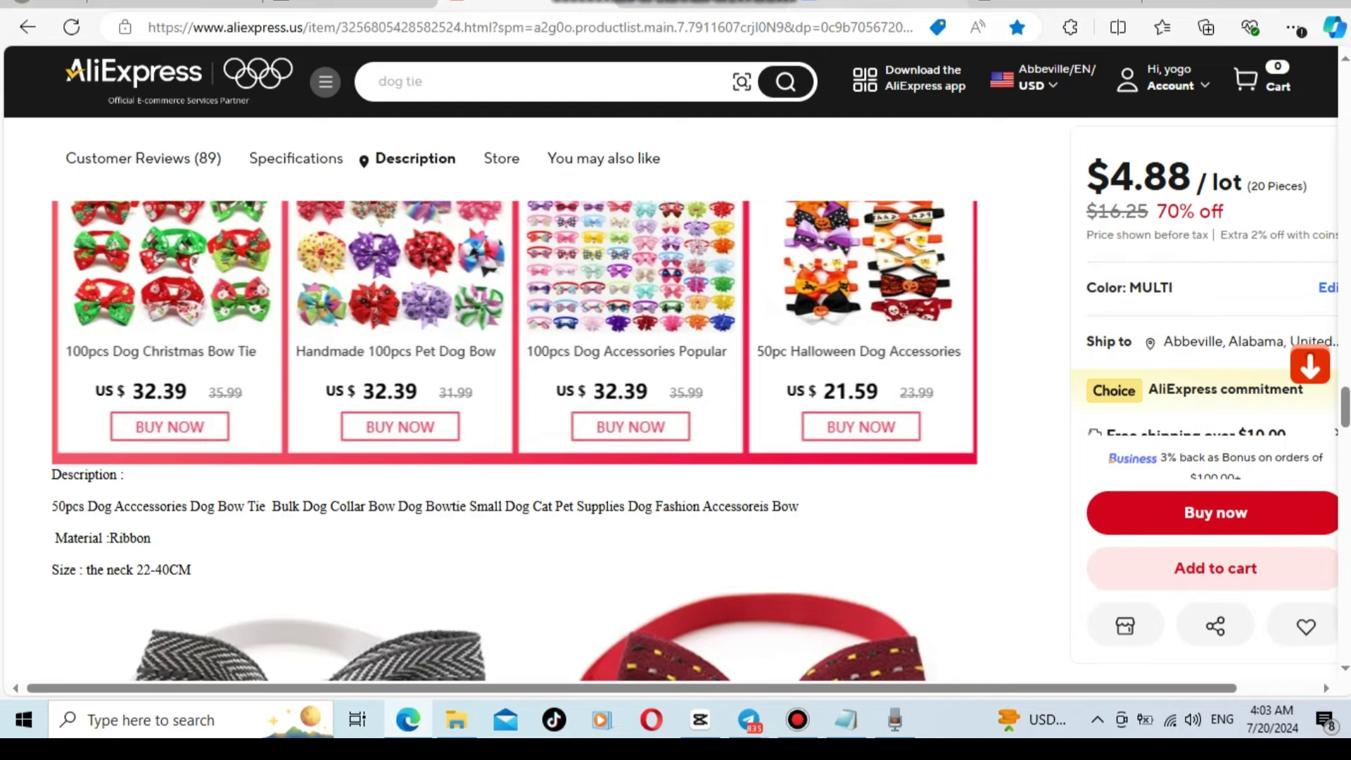
In the Google Docs document, remove bold and underline from the four detail headings below the title.
left_click(758, 2)
left_click_drag(425, 483, 343, 363)
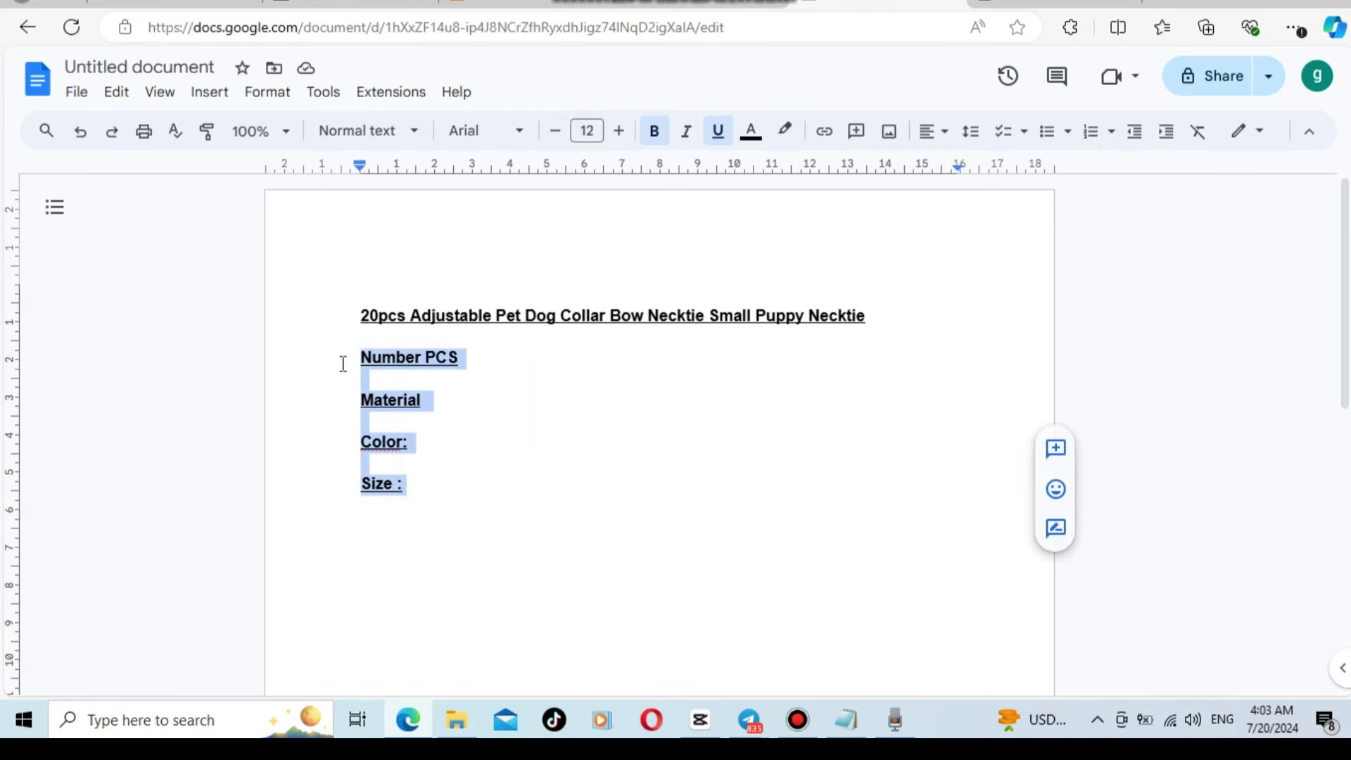
left_click(654, 133)
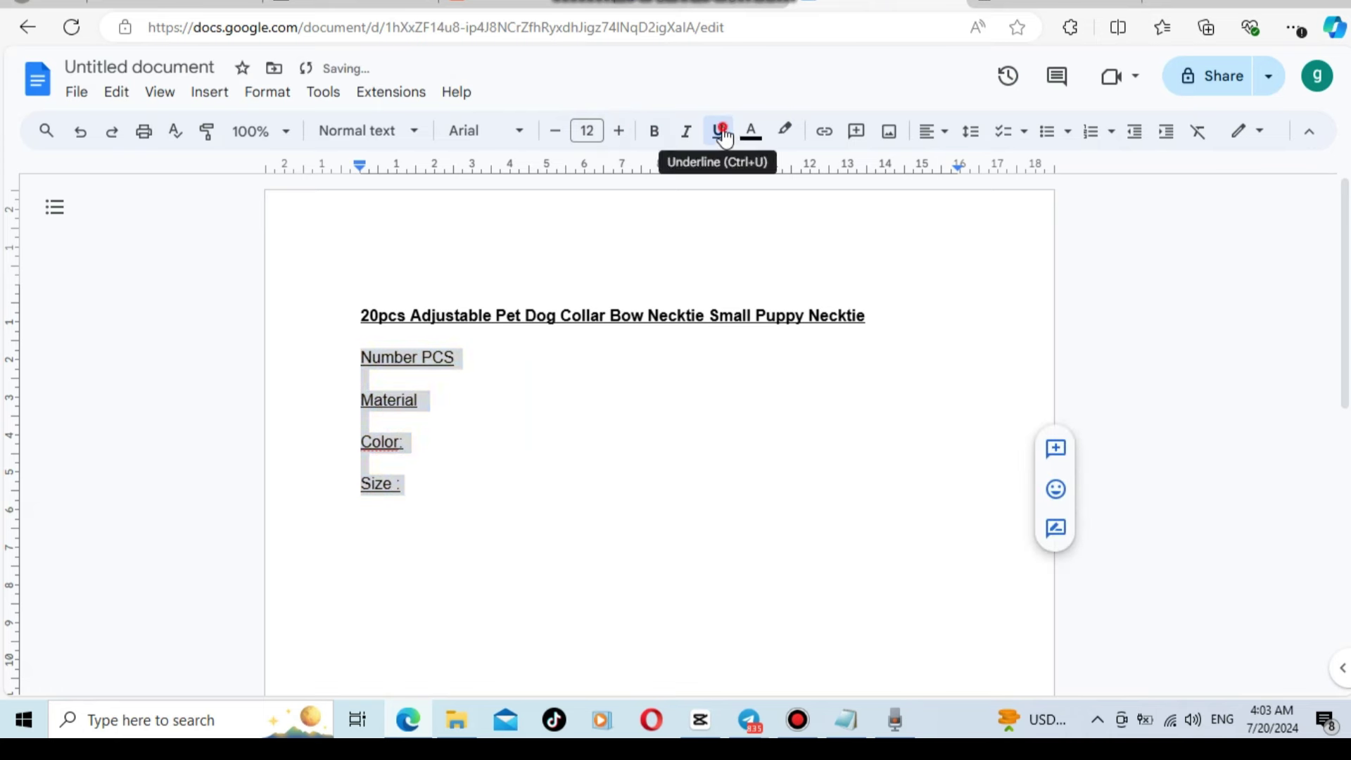
left_click(718, 133)
left_click(537, 434)
left_click(488, 354)
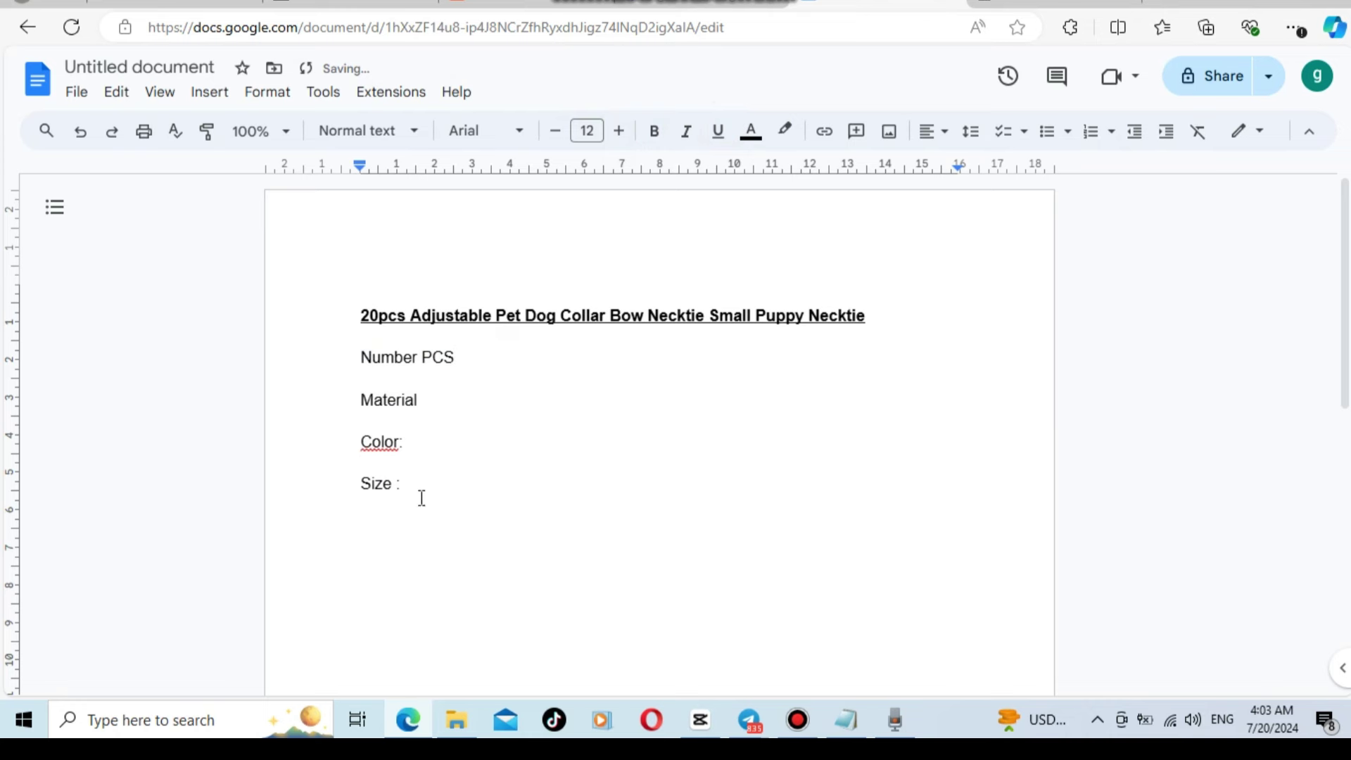
Set the font size of the four detail headings to 11 pt.
left_click_drag(423, 489, 360, 359)
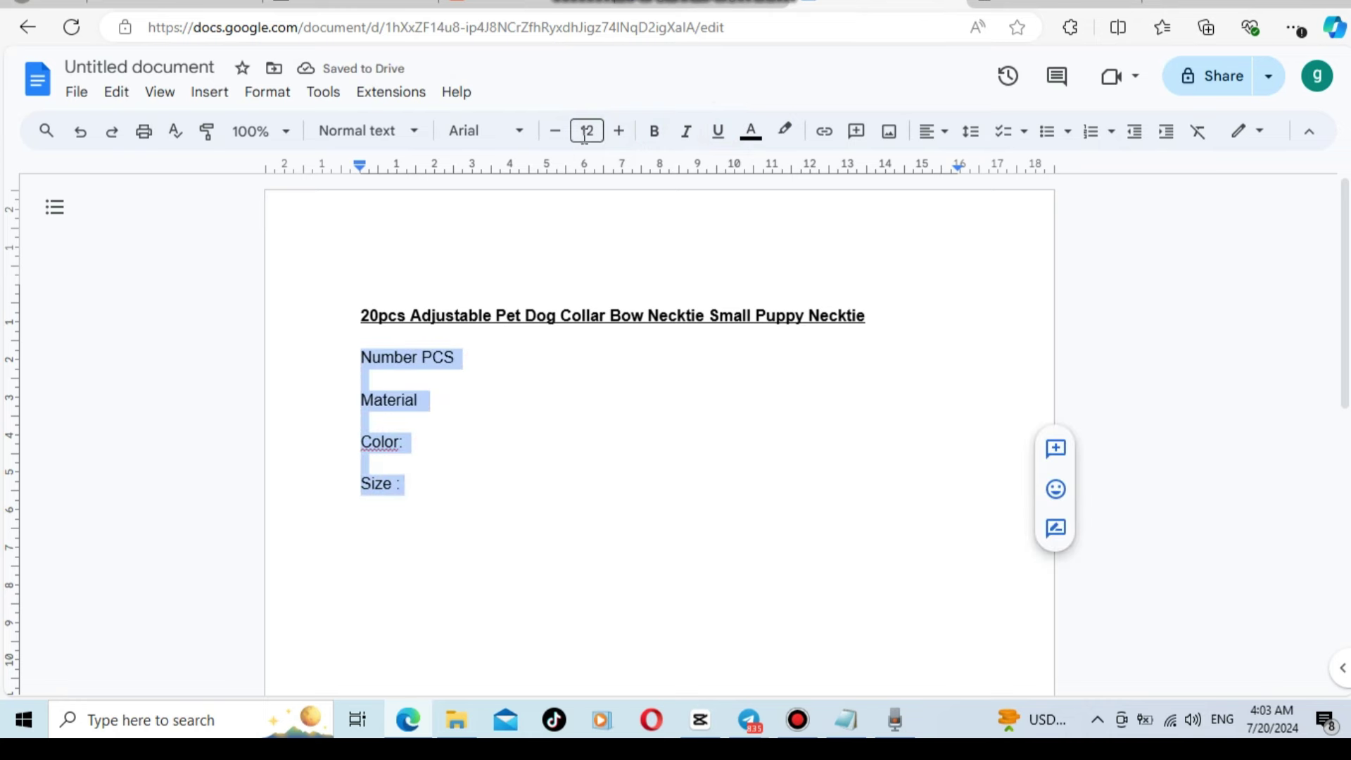
left_click(560, 138)
left_click(563, 144)
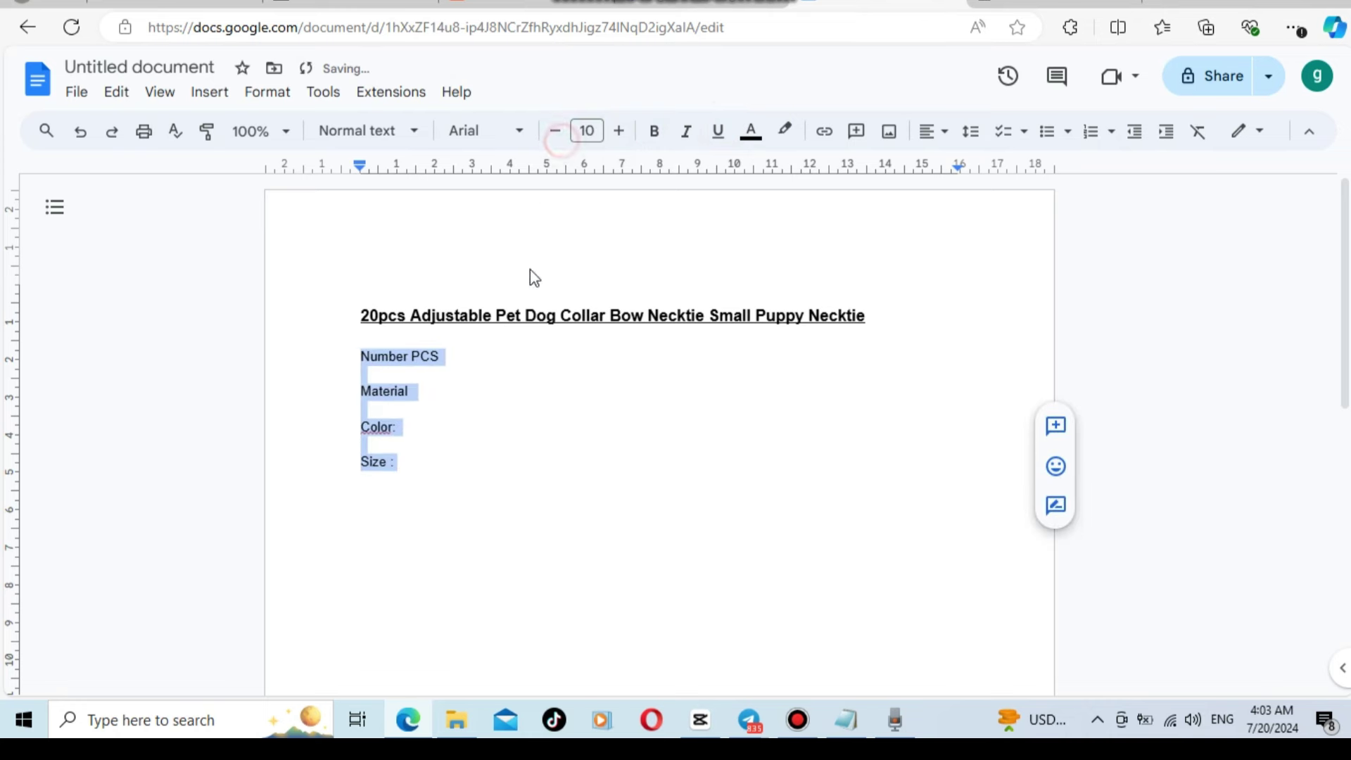
left_click(493, 356)
left_click_drag(424, 471, 338, 356)
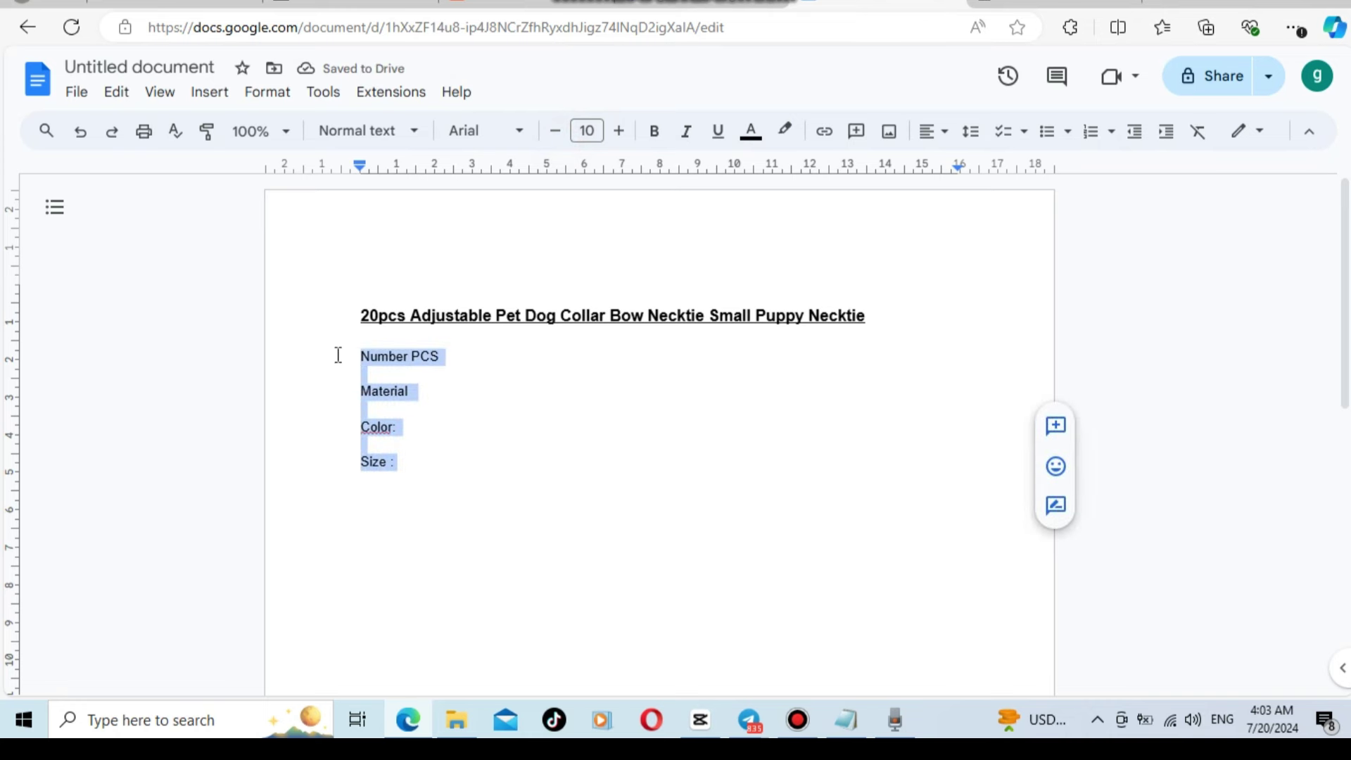
left_click(616, 136)
left_click(513, 400)
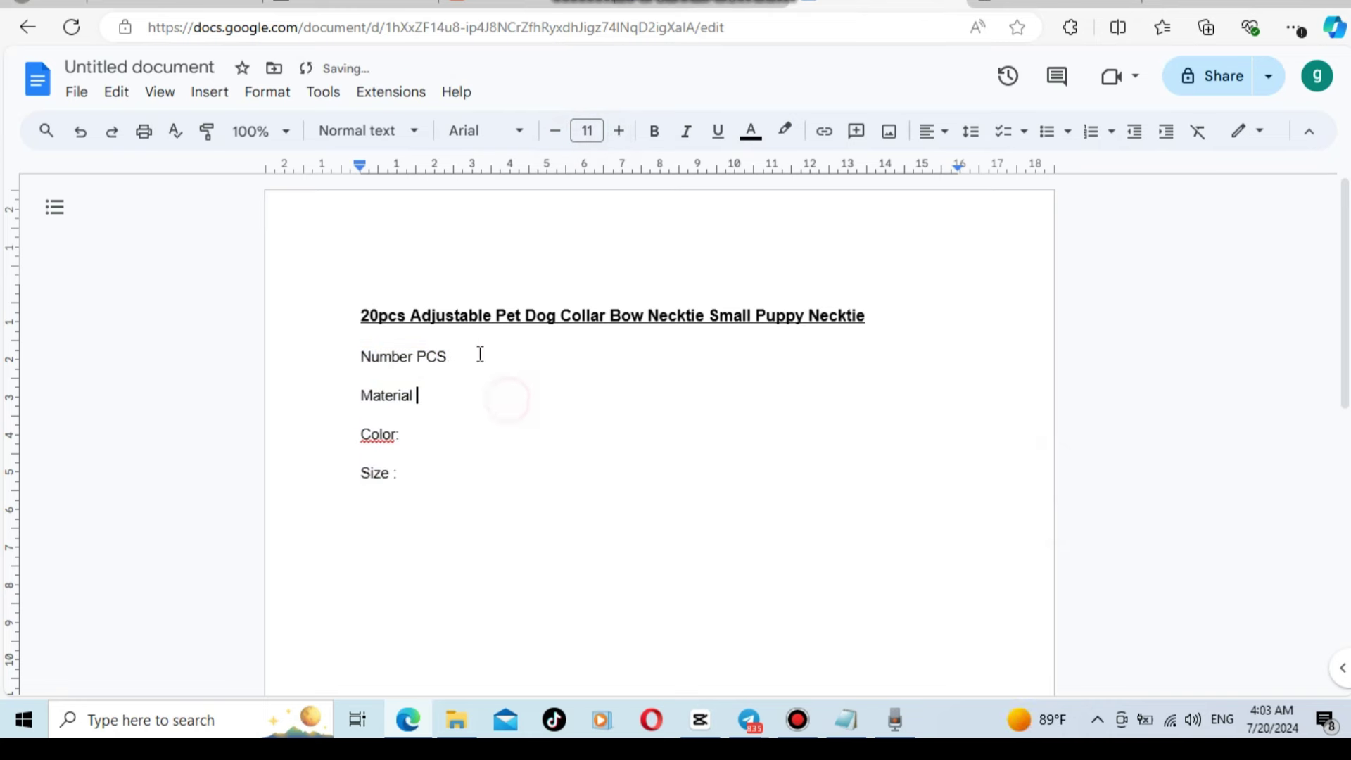
Add ": 20 pcs" after "Number PCS" and begin the "Material" entry with ": R".
left_click(468, 357)
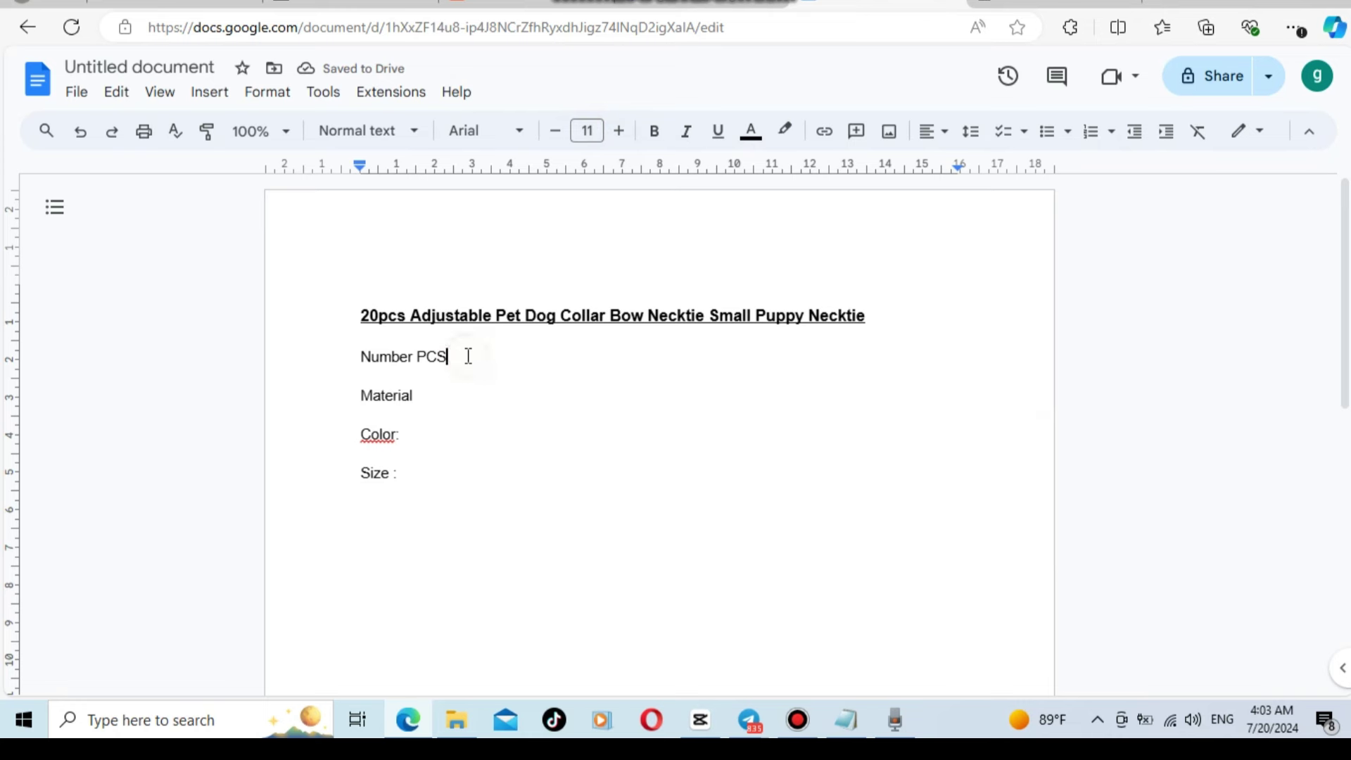
type(": 20 pcs")
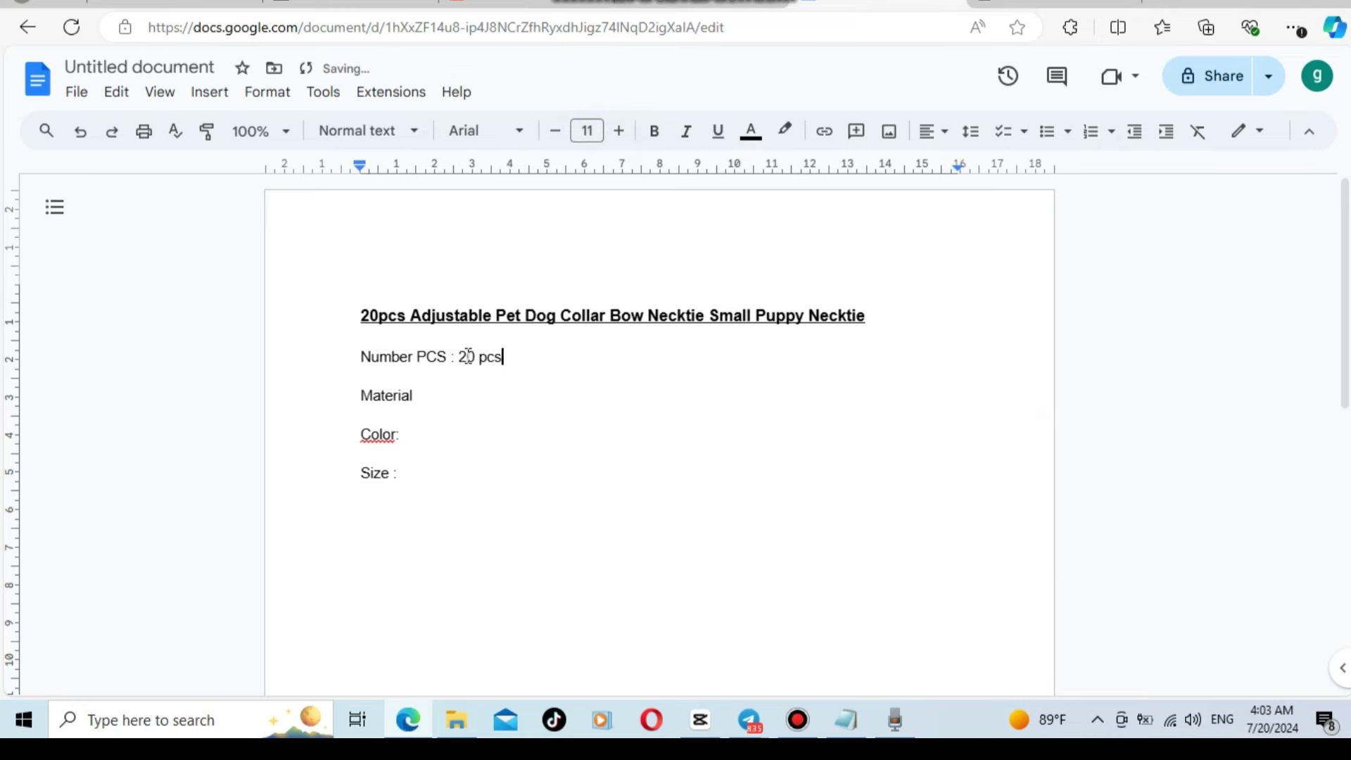
left_click(435, 404)
type(": R")
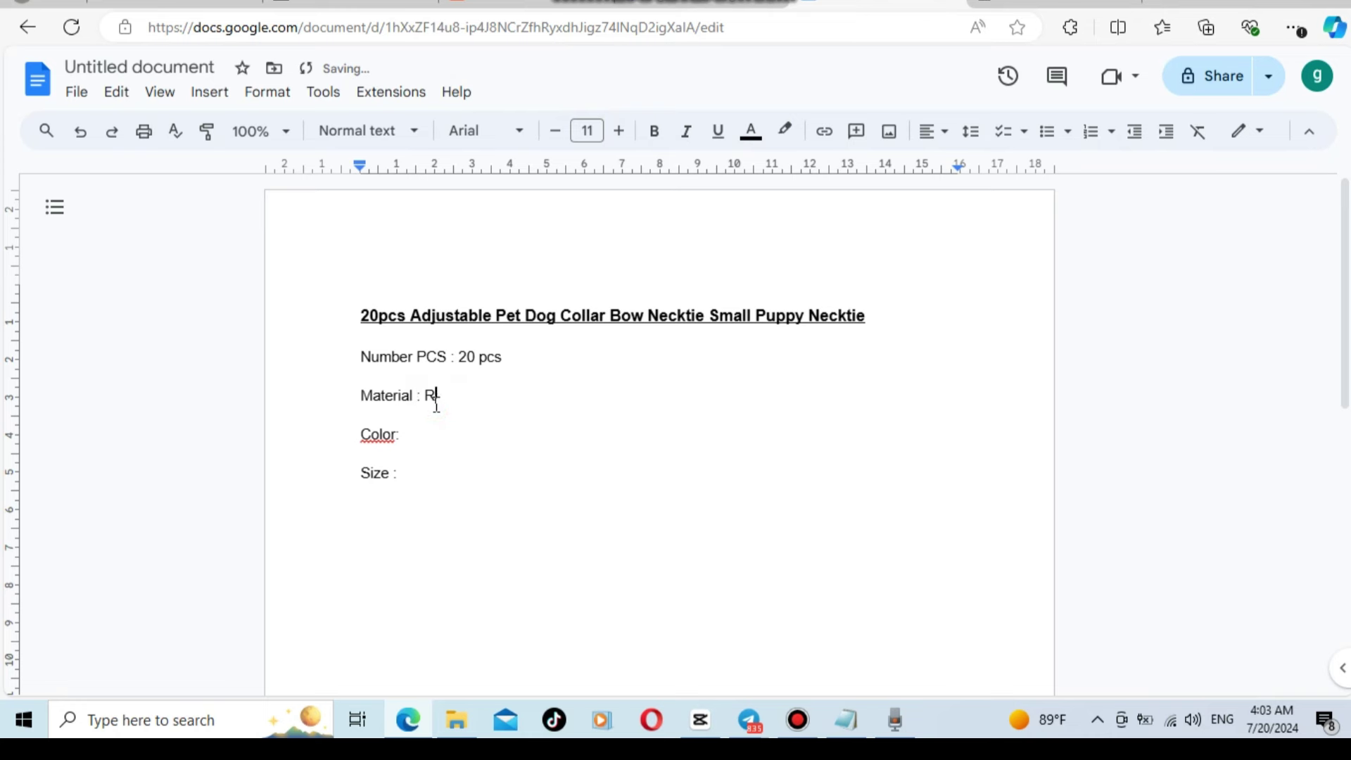
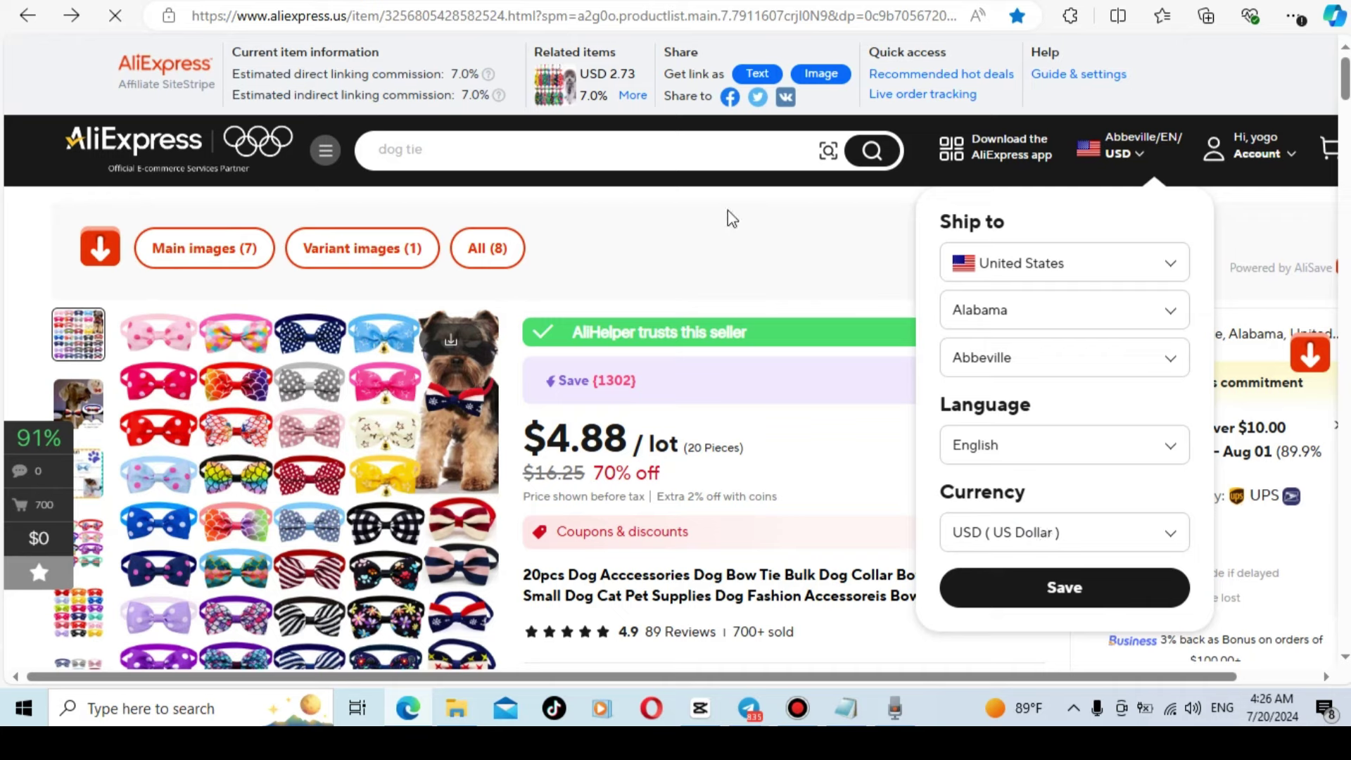
Dismiss the ship-to pop-up on the AliExpress product page and examine the item's price, price changes and shipping method's delivery times.
left_click(728, 239)
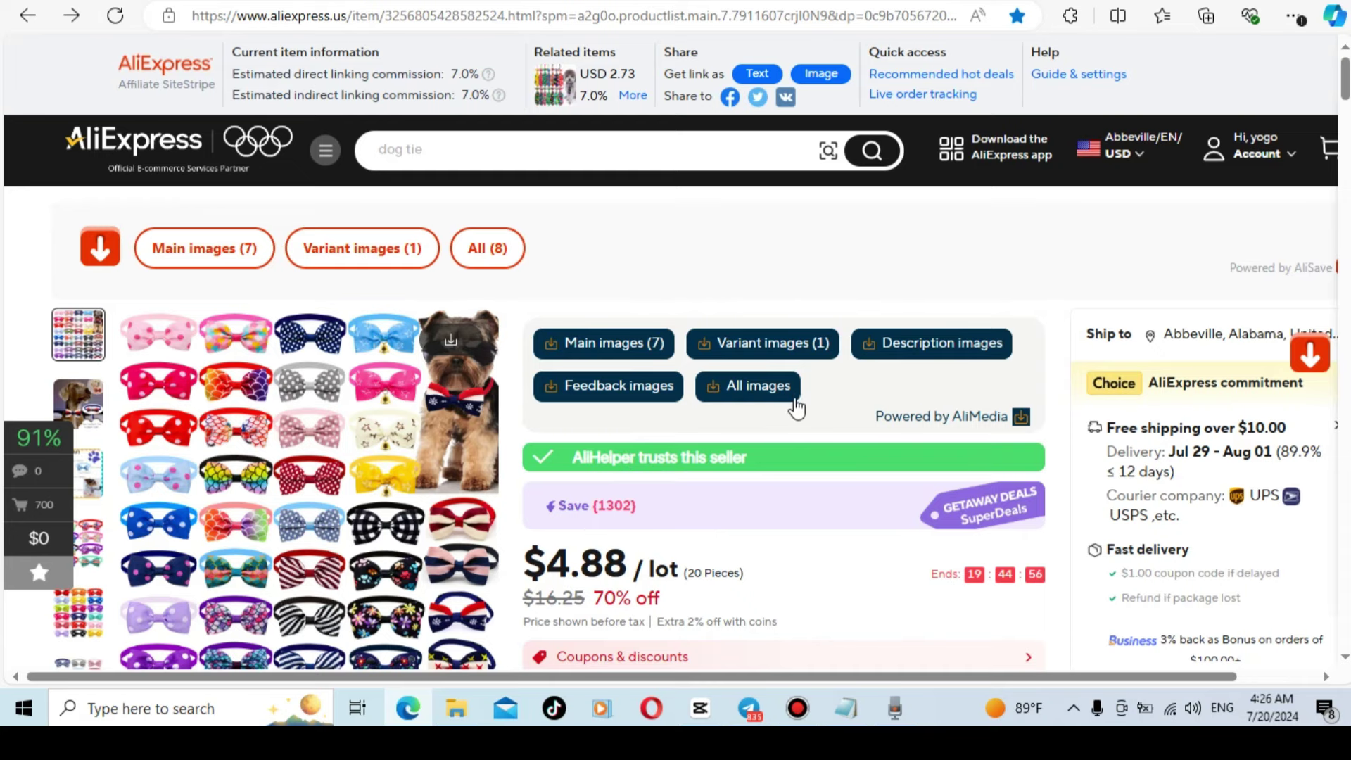
scroll(799, 410, "down", 2)
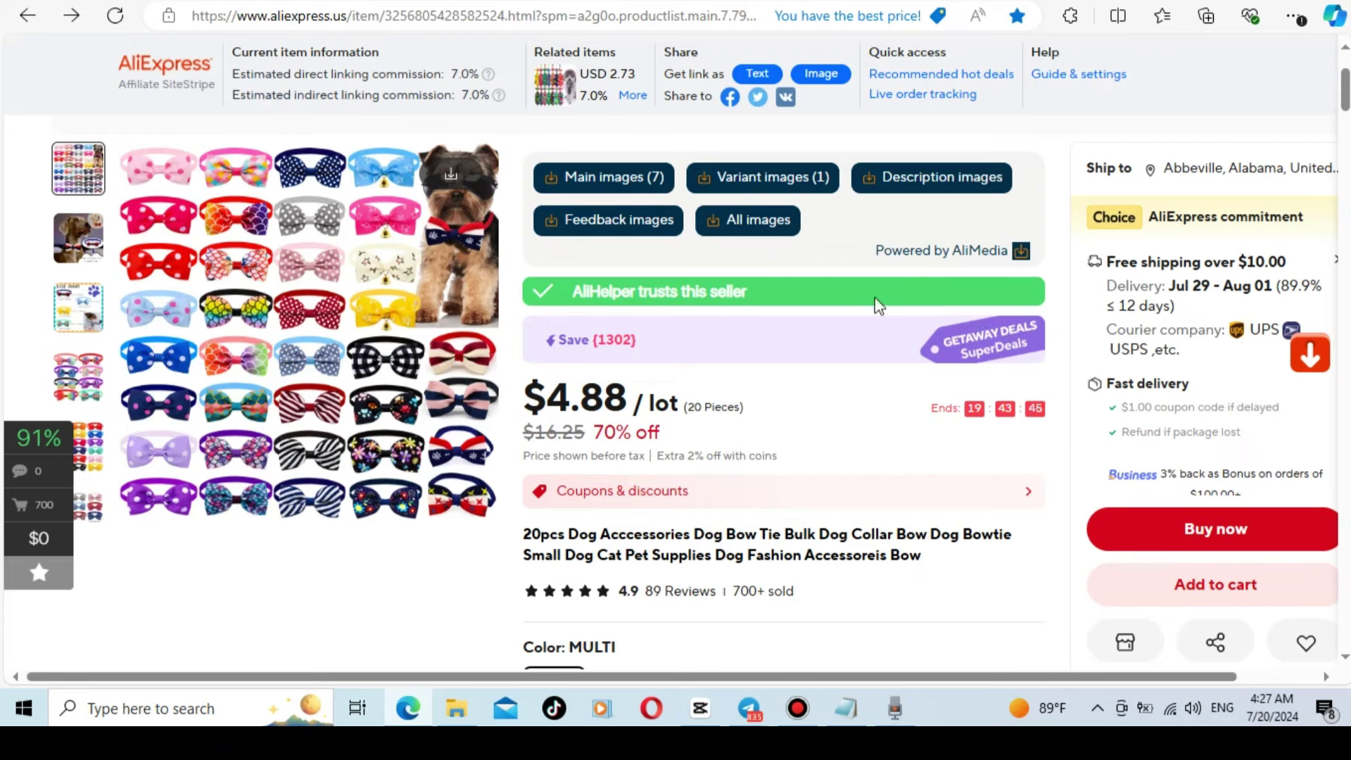
scroll(876, 296, "down", 7)
scroll(876, 296, "down", 2)
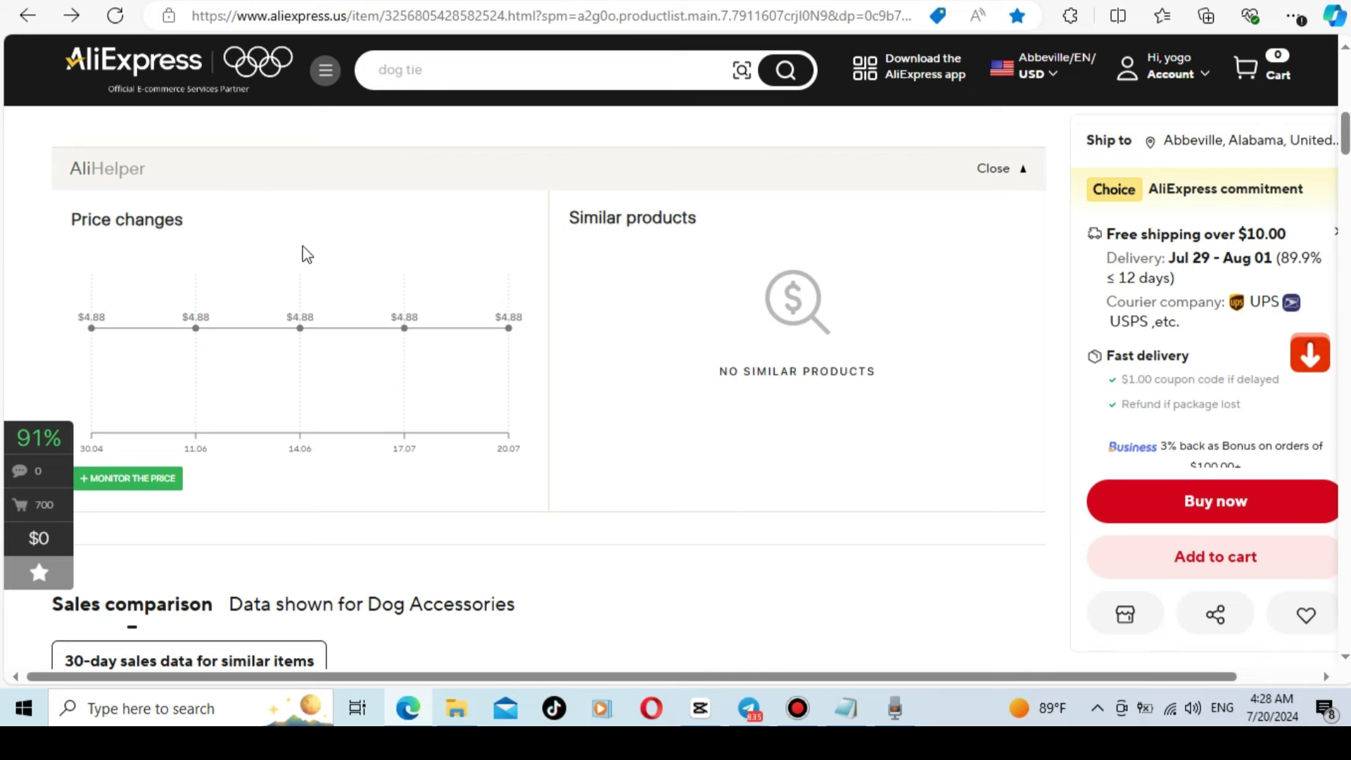
scroll(733, 331, "up", 7)
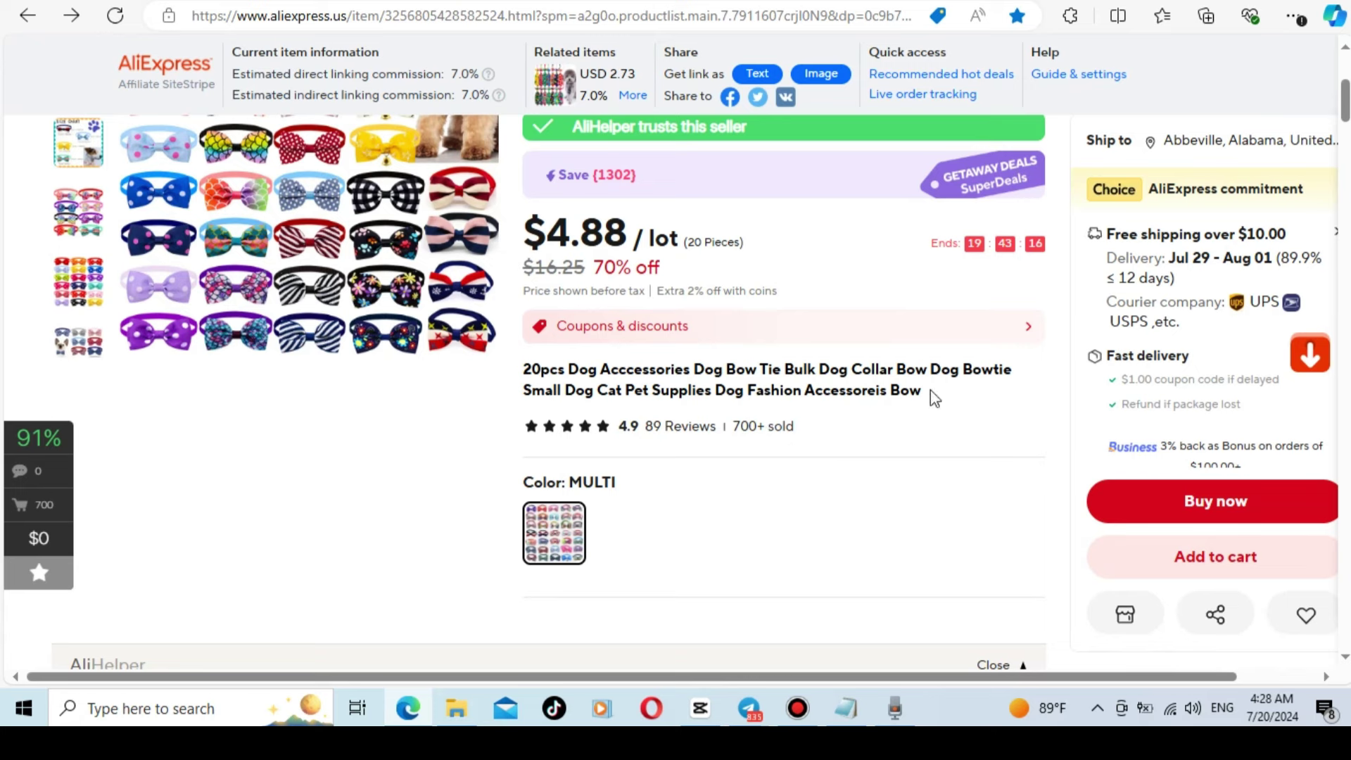
scroll(915, 387, "up", 2)
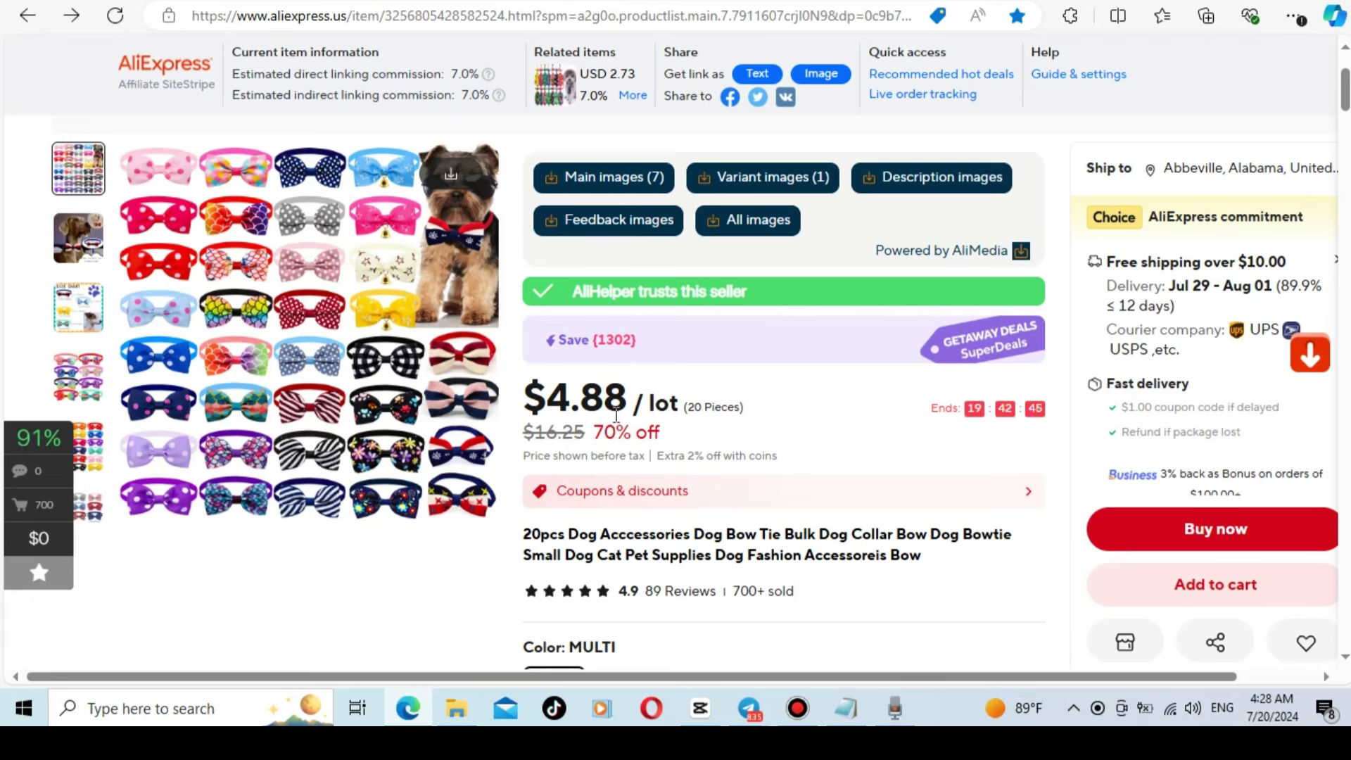
left_click(1149, 273)
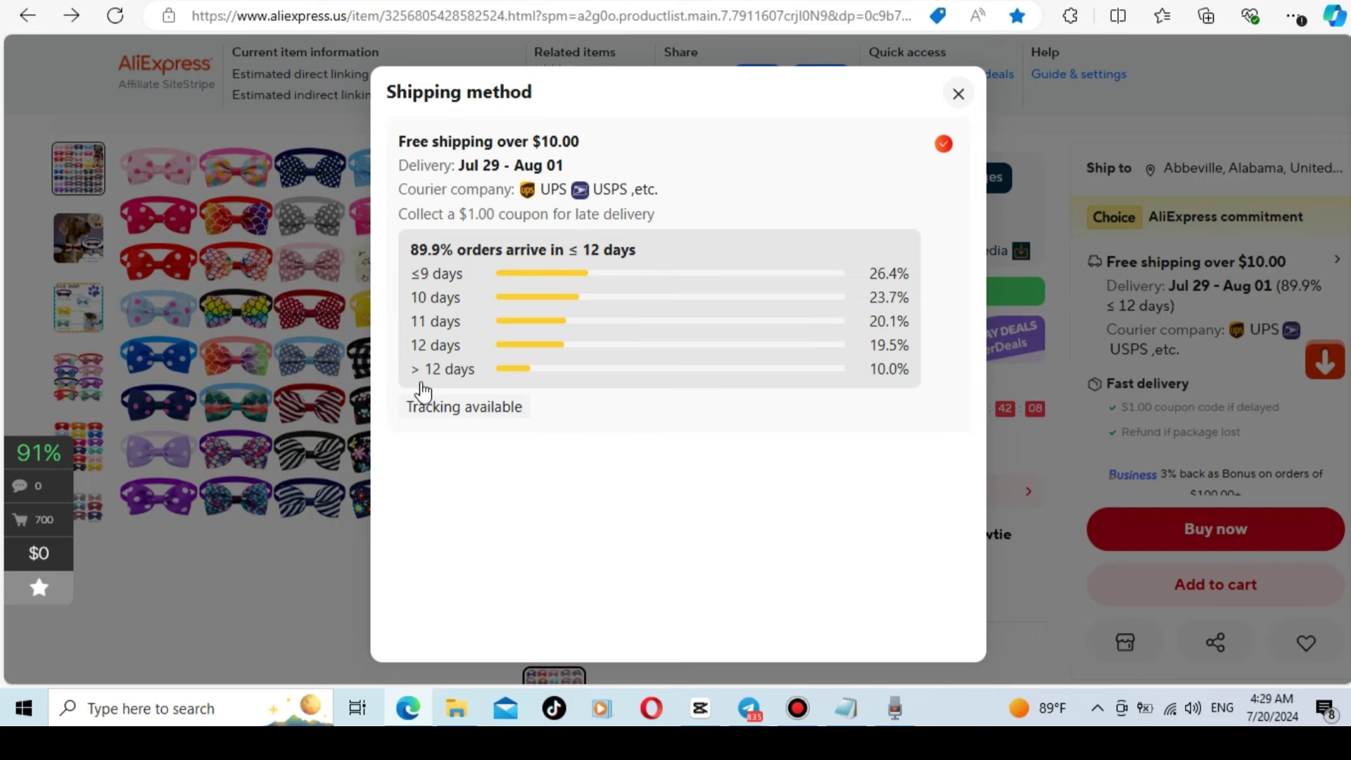
left_click(1028, 380)
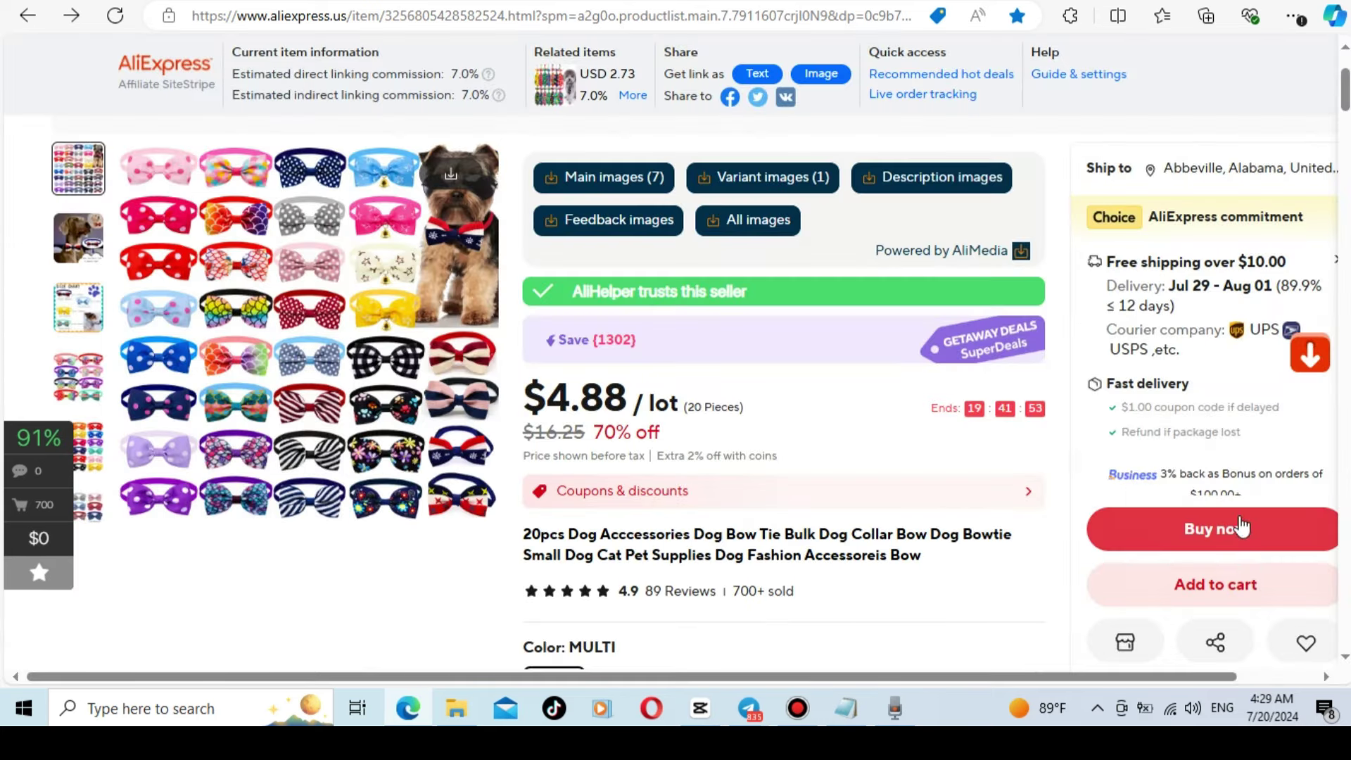
Start buying the MULTI bow tie lot and open the selected shipping address for editing at checkout.
scroll(986, 411, "down", 3)
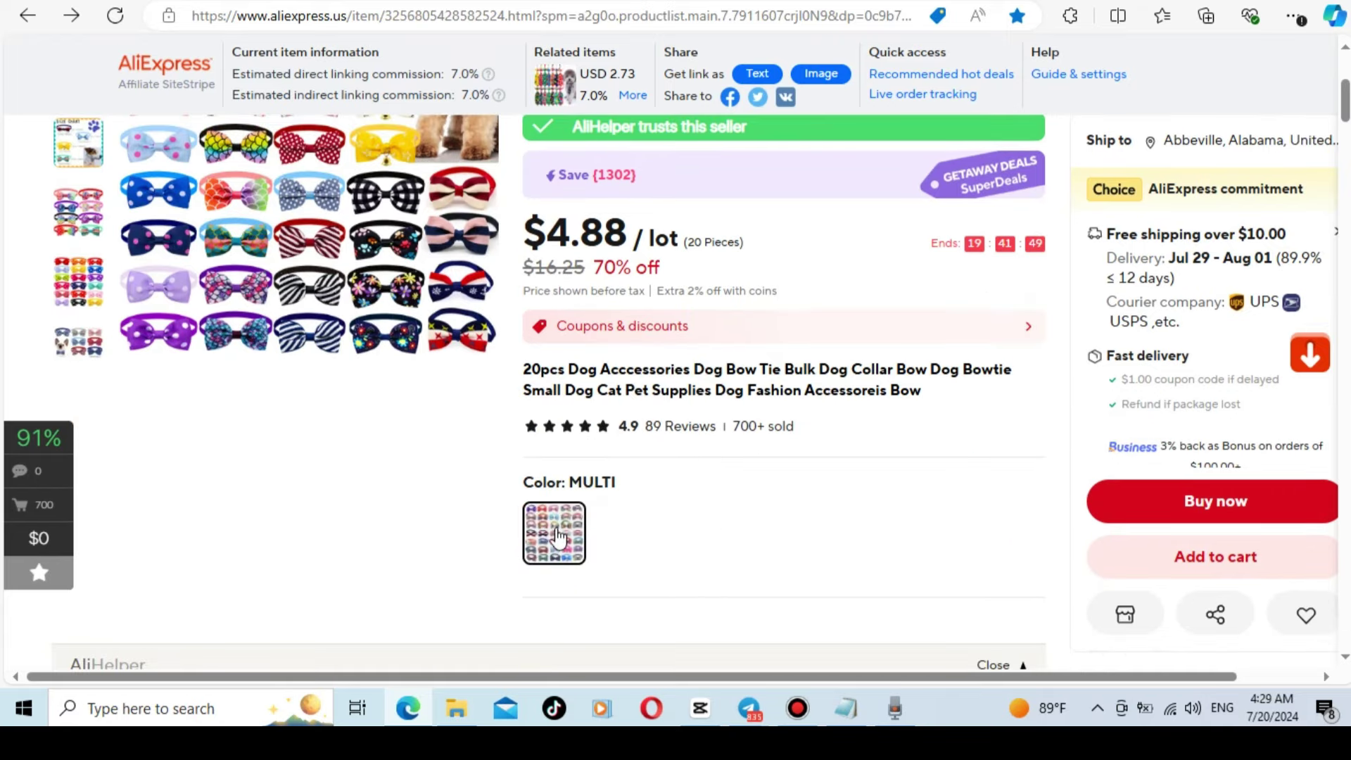
left_click(1194, 514)
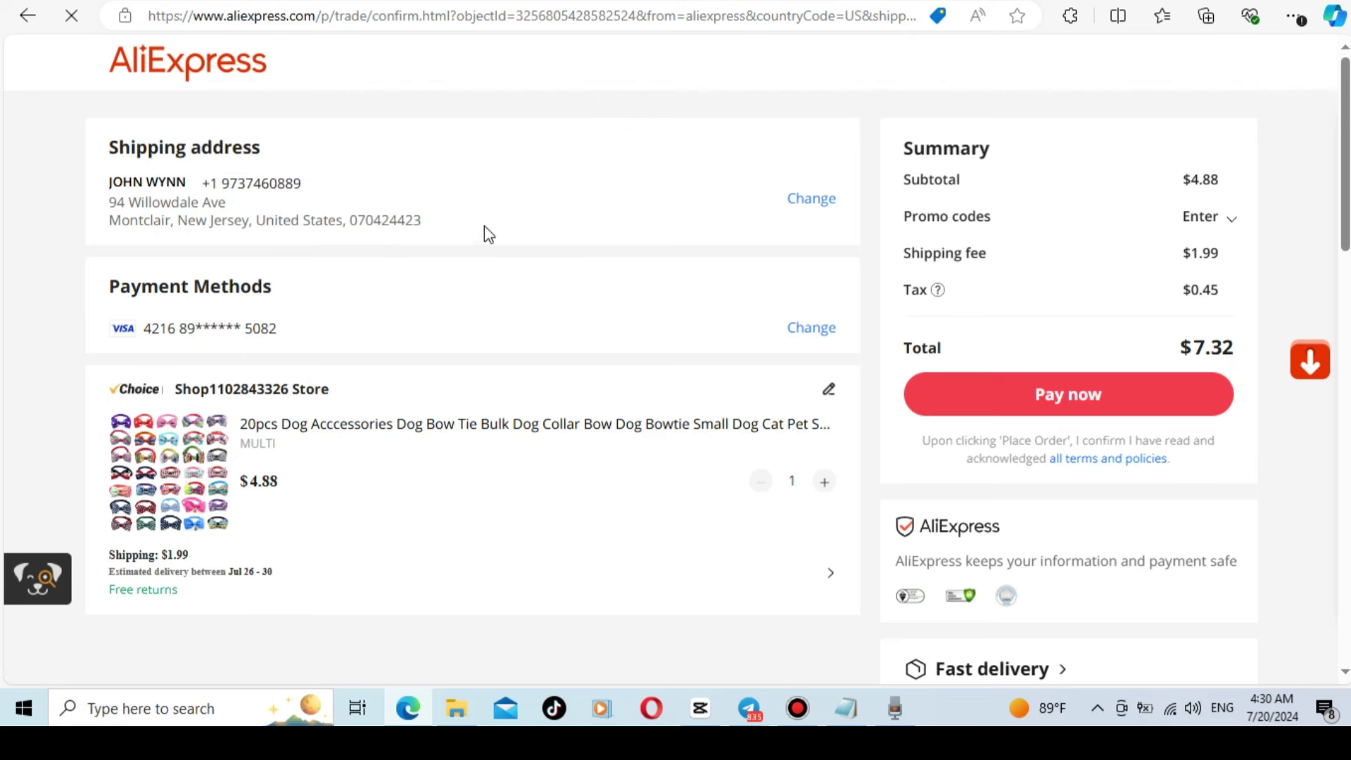
left_click(809, 206)
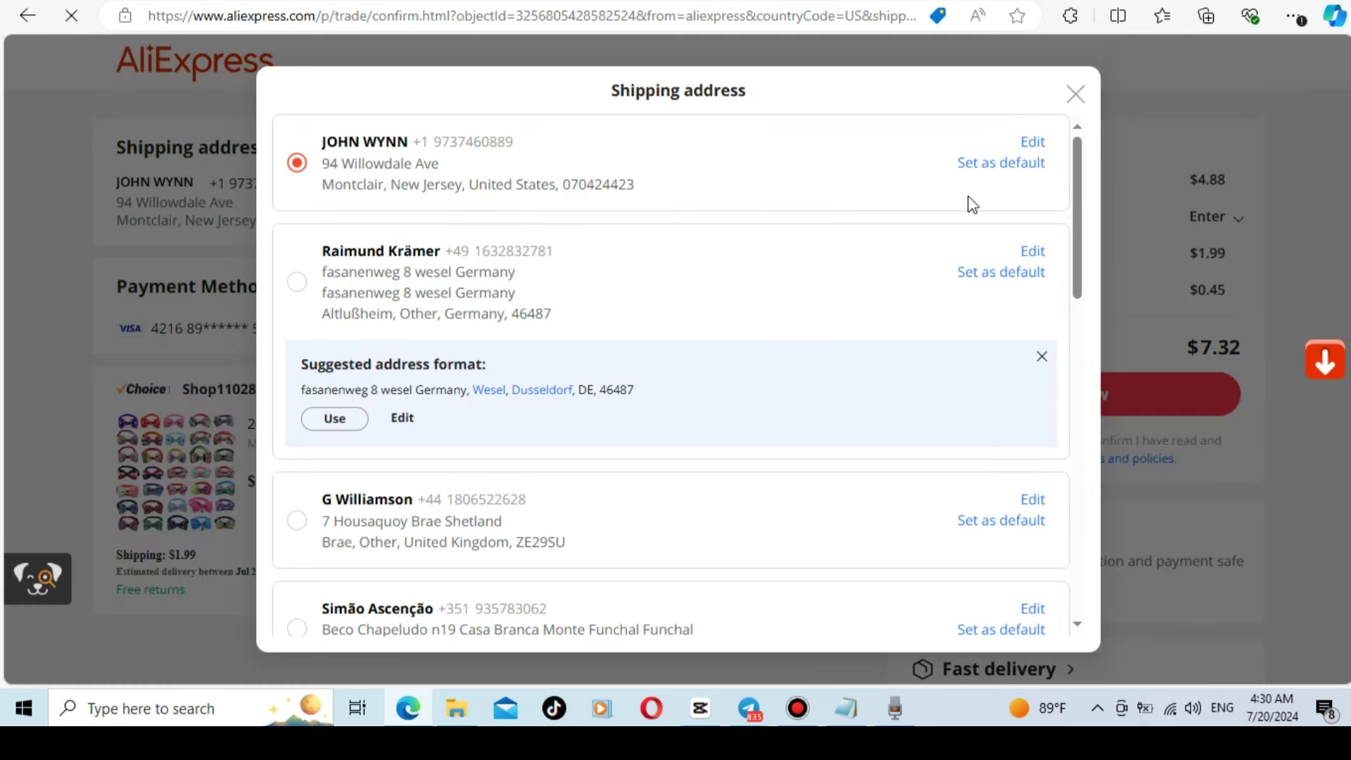
left_click(1024, 143)
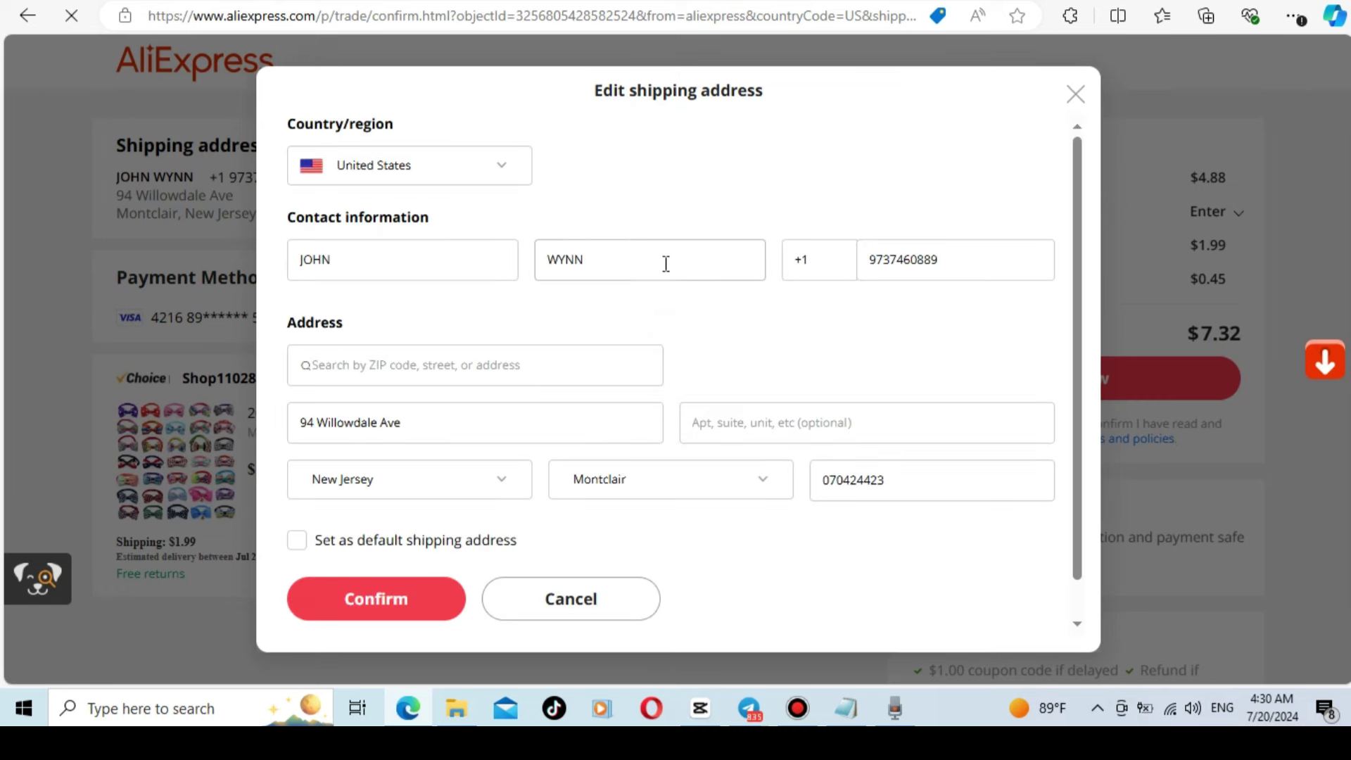
Examine the country, street, state, city and ZIP code fields of the shipping address form, and close the form.
left_click(495, 169)
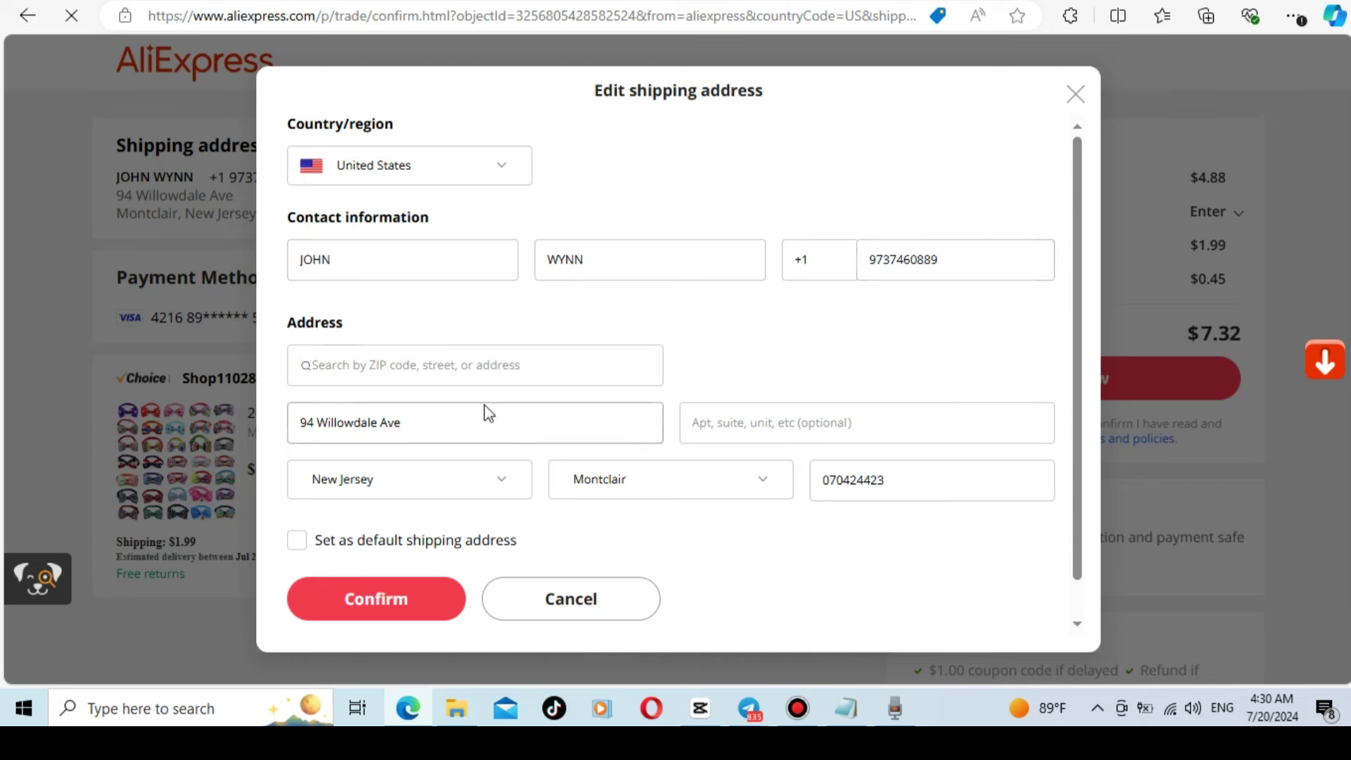
left_click(428, 421)
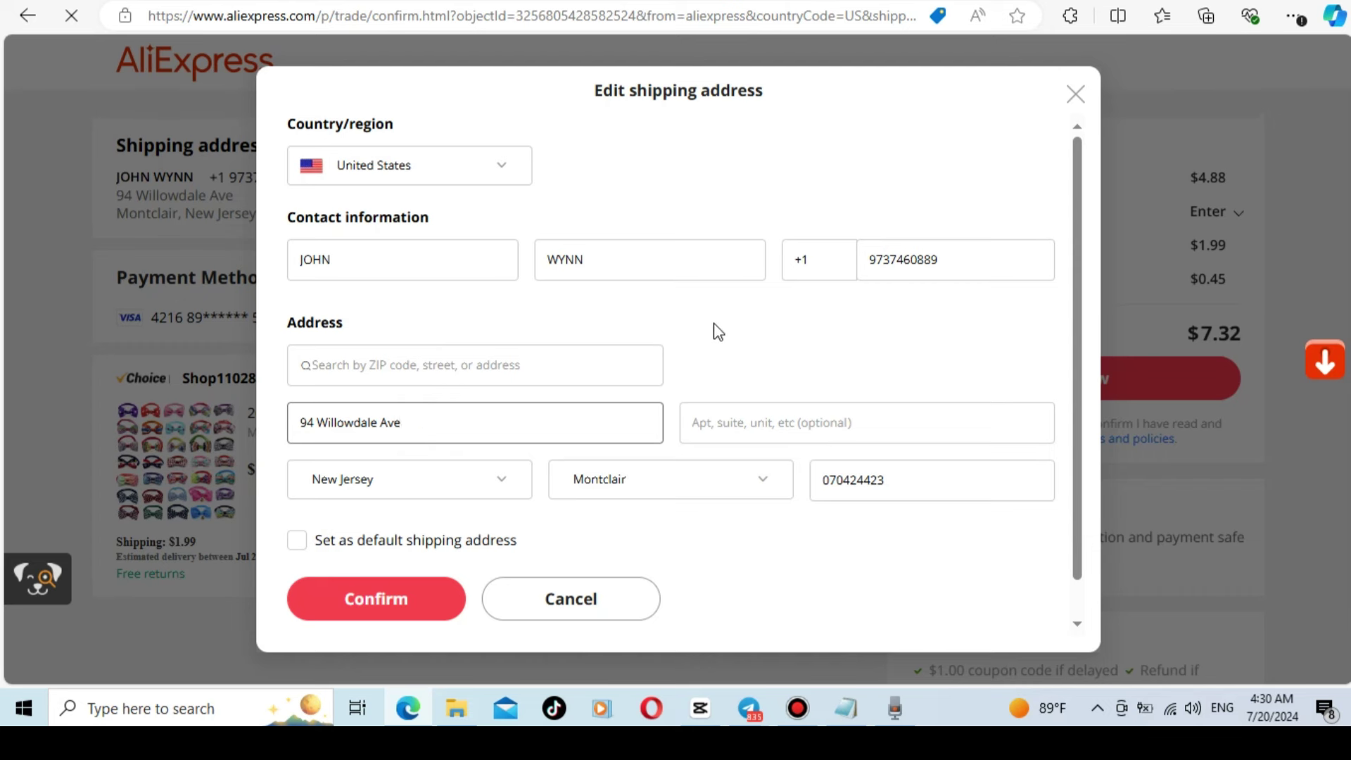
left_click(493, 483)
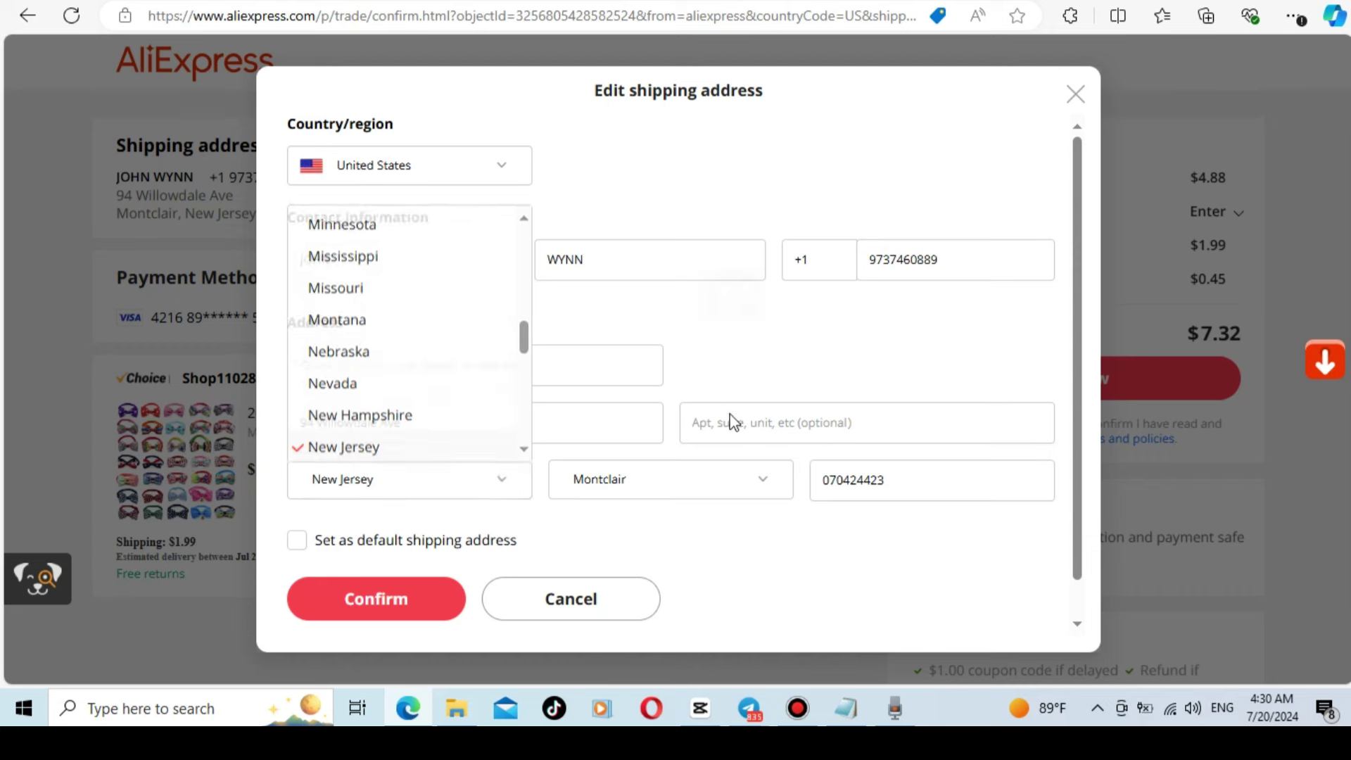
left_click(733, 474)
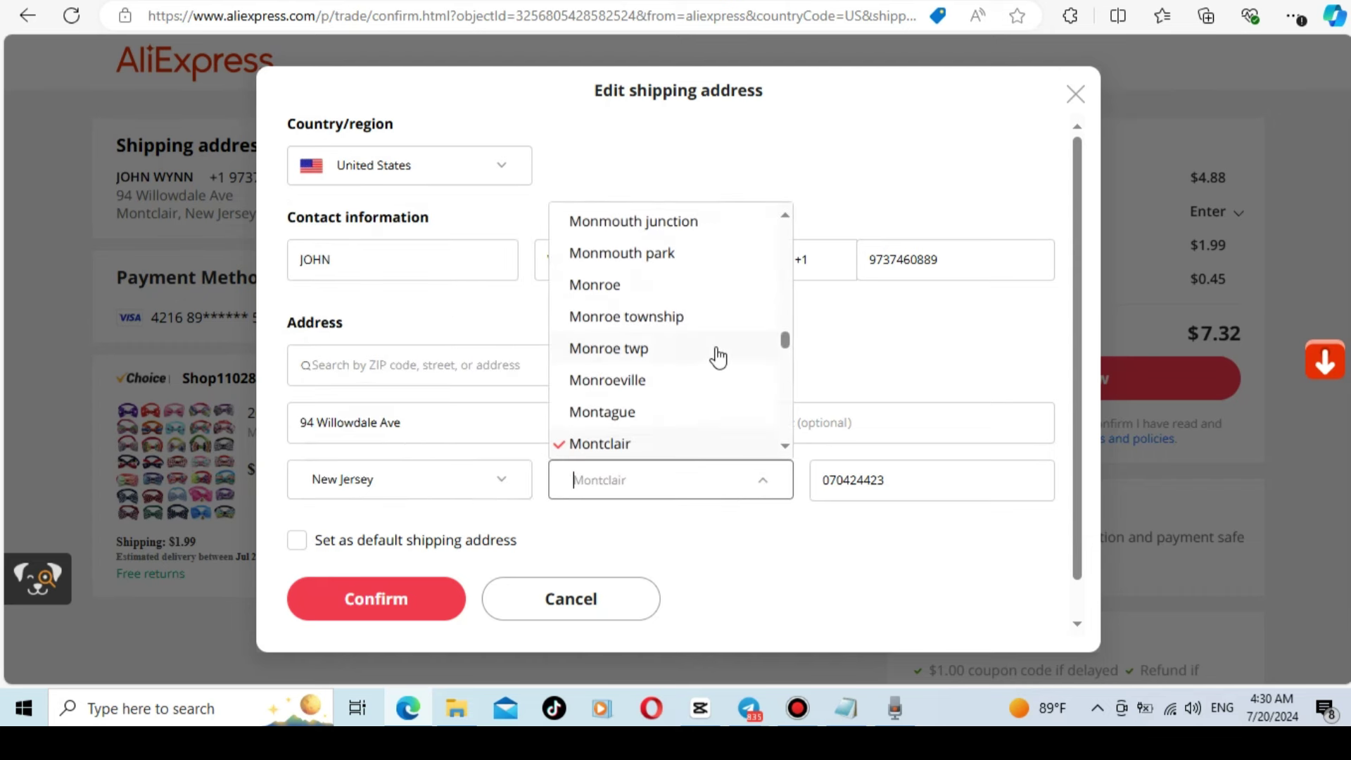
left_click(830, 477)
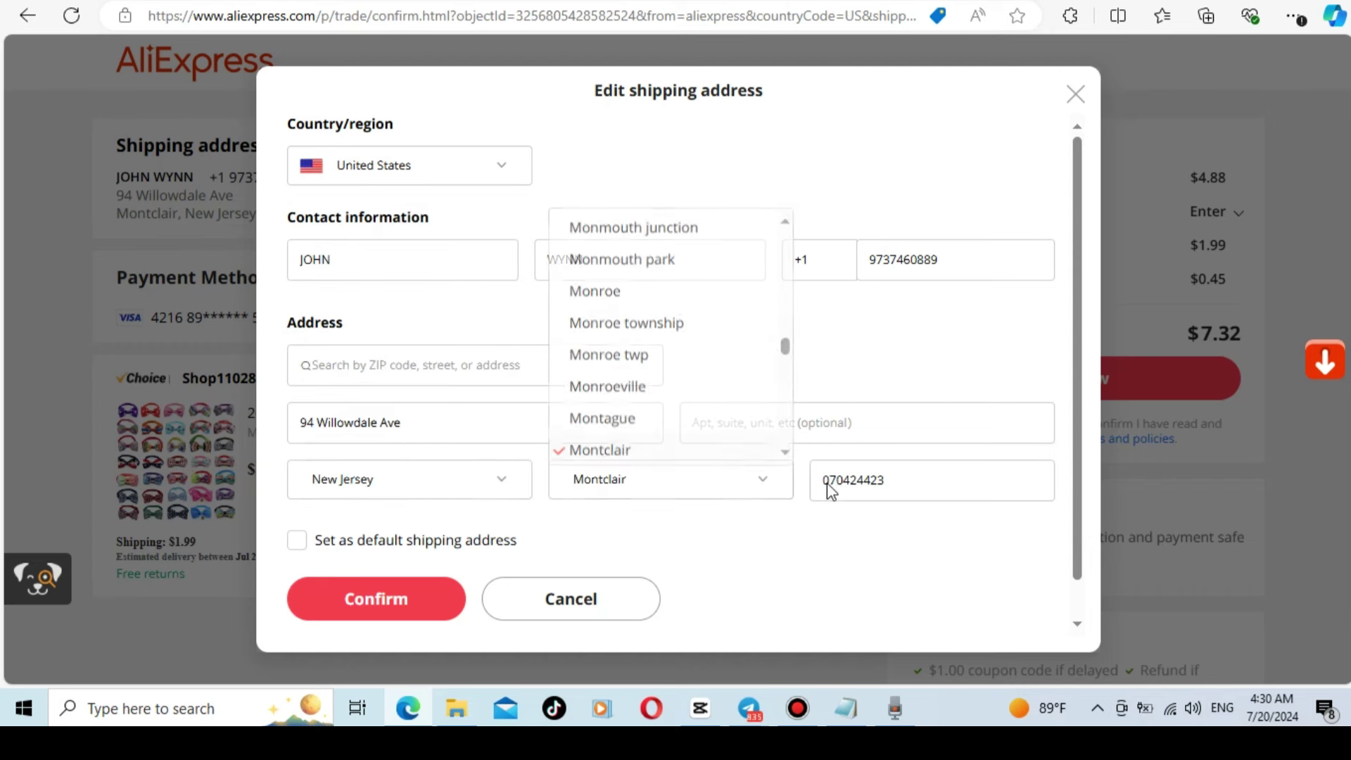
left_click(401, 610)
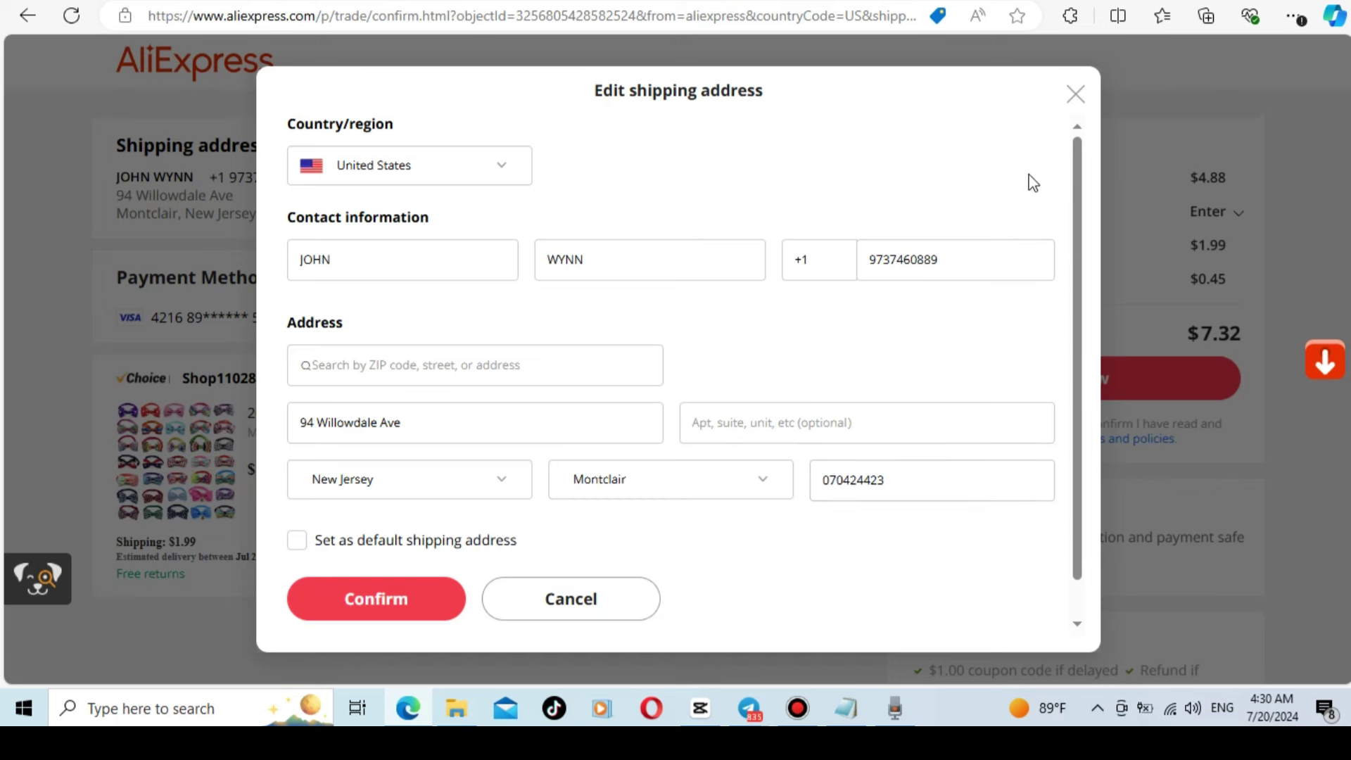
left_click(1075, 93)
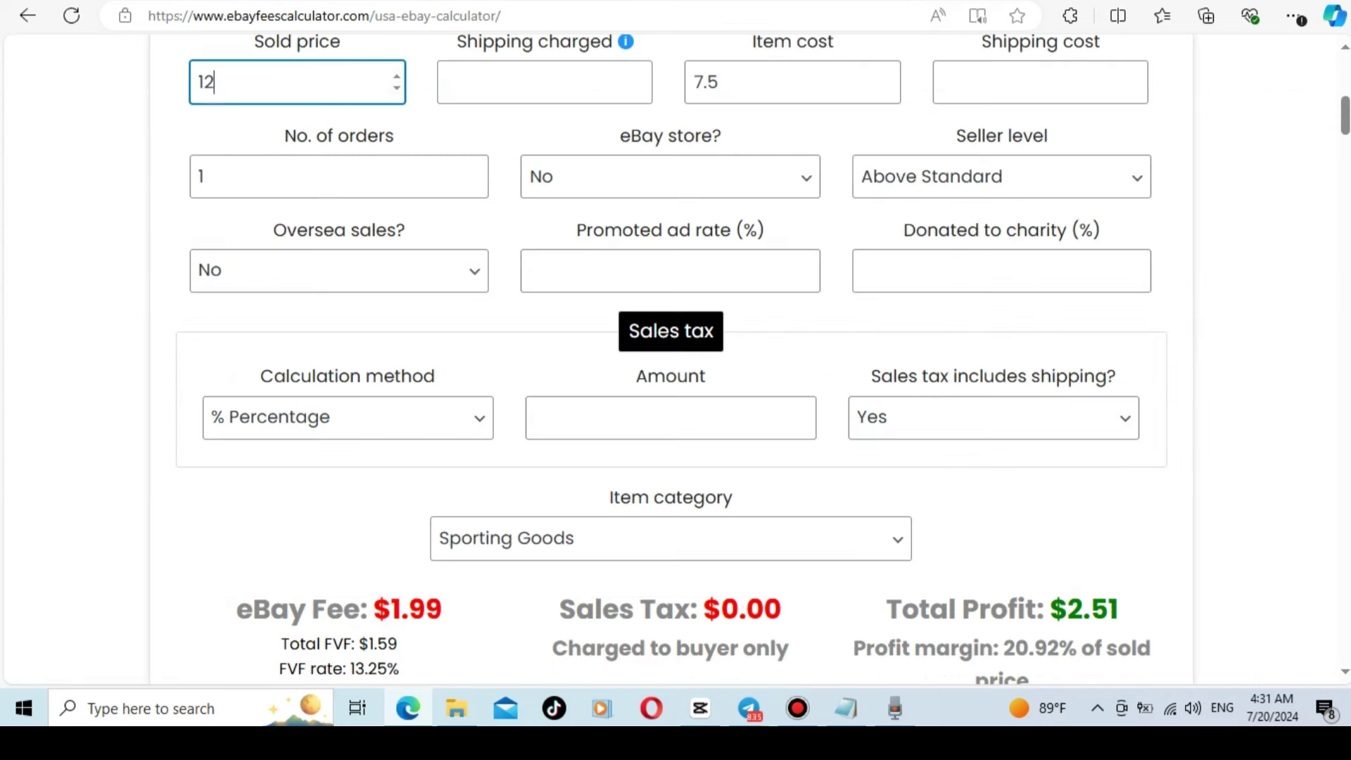
In the eBay fees calculator, set the sold price to 10 and check the resulting fee and profit.
scroll(897, 251, "up", 5)
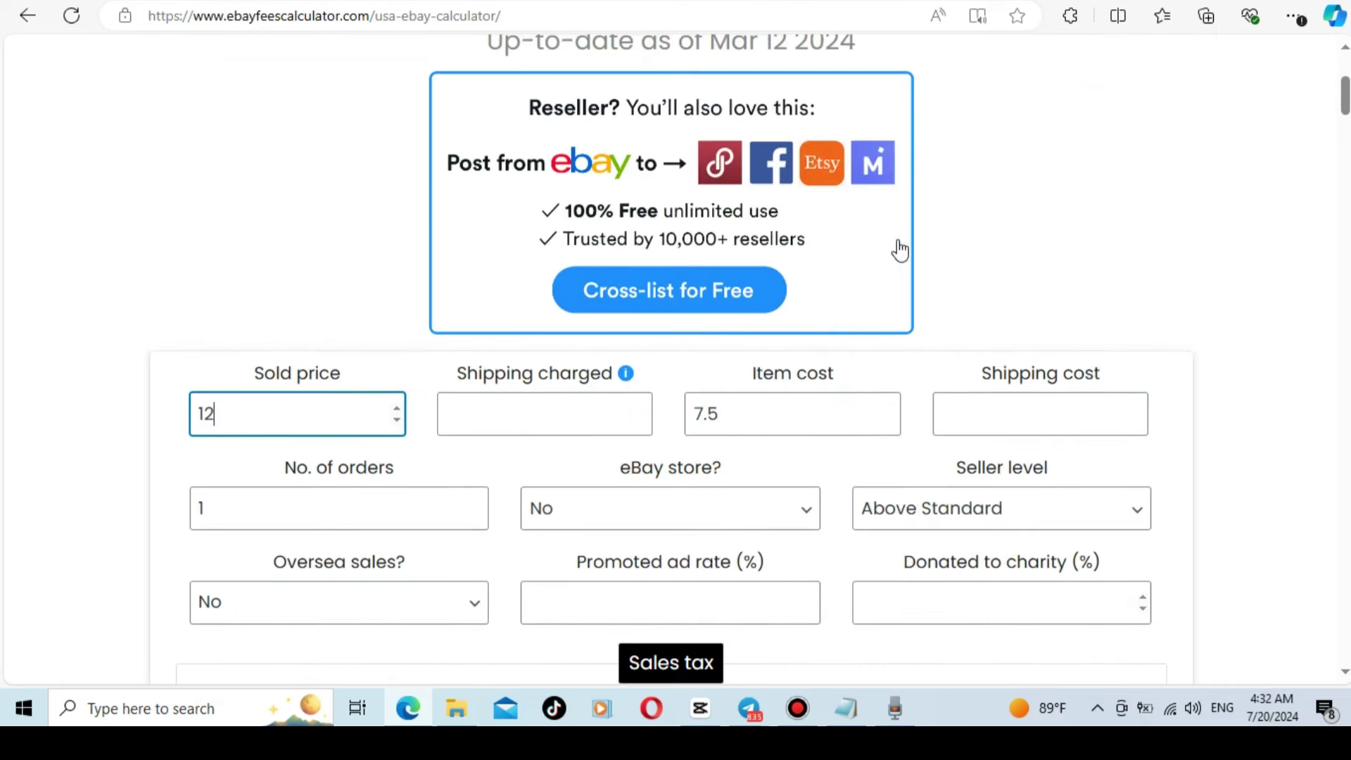
key("BackSpace")
key("BackSpace")
left_click(765, 415)
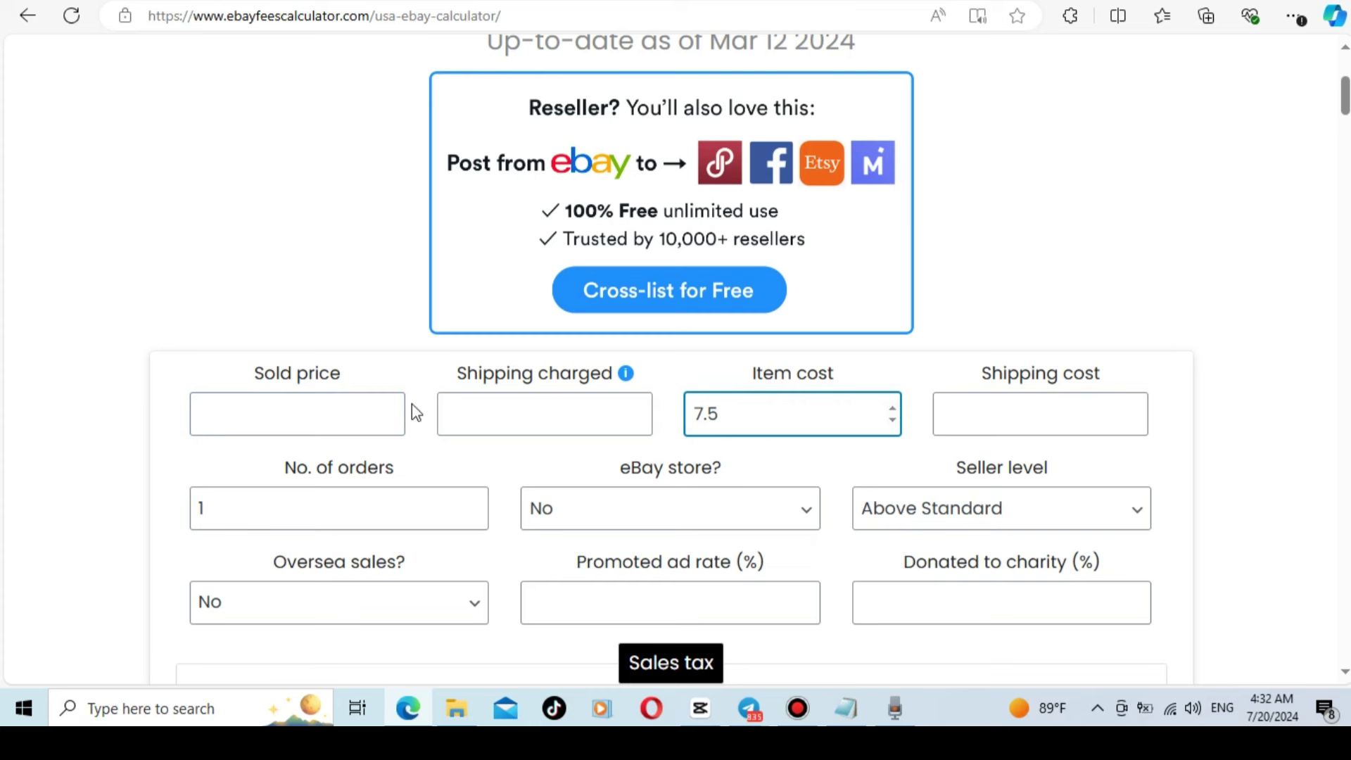
left_click(302, 419)
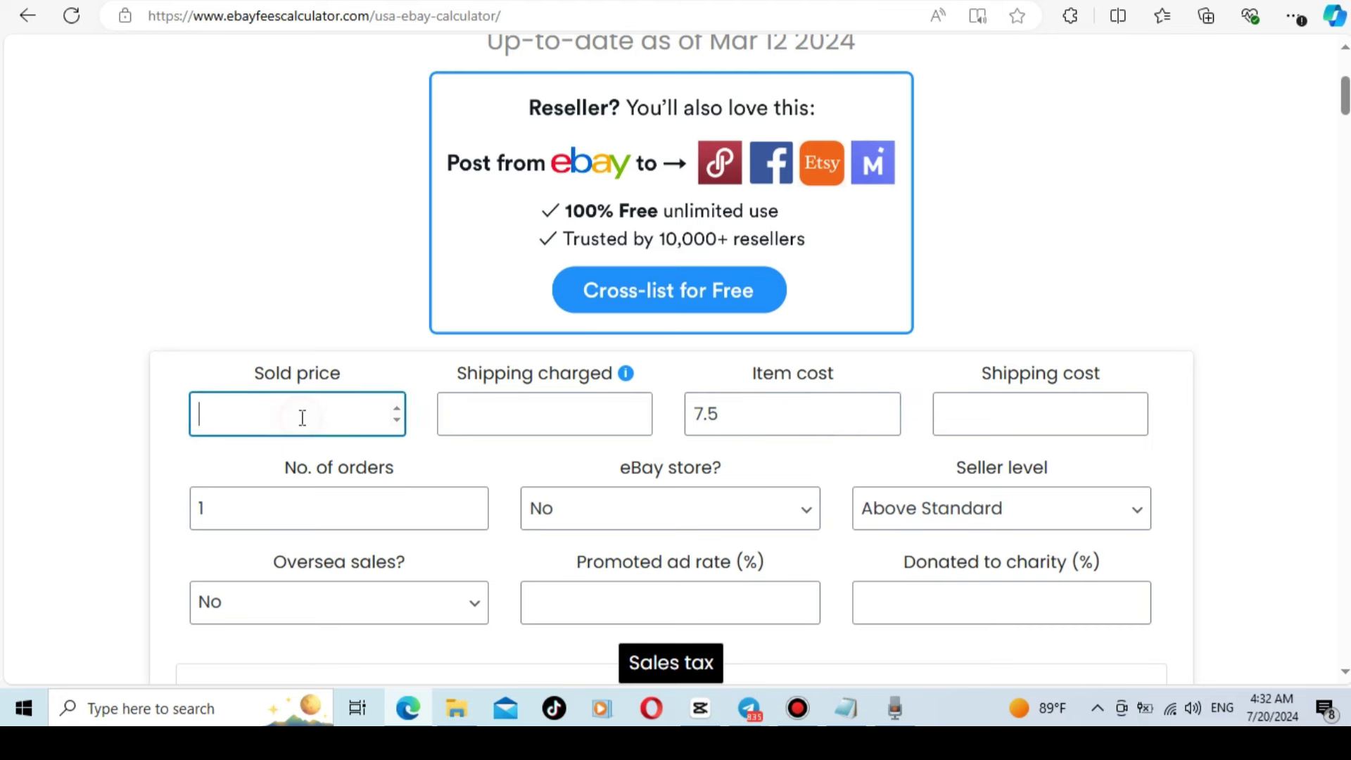
type("10")
left_click(1229, 253)
scroll(1229, 253, "down", 7)
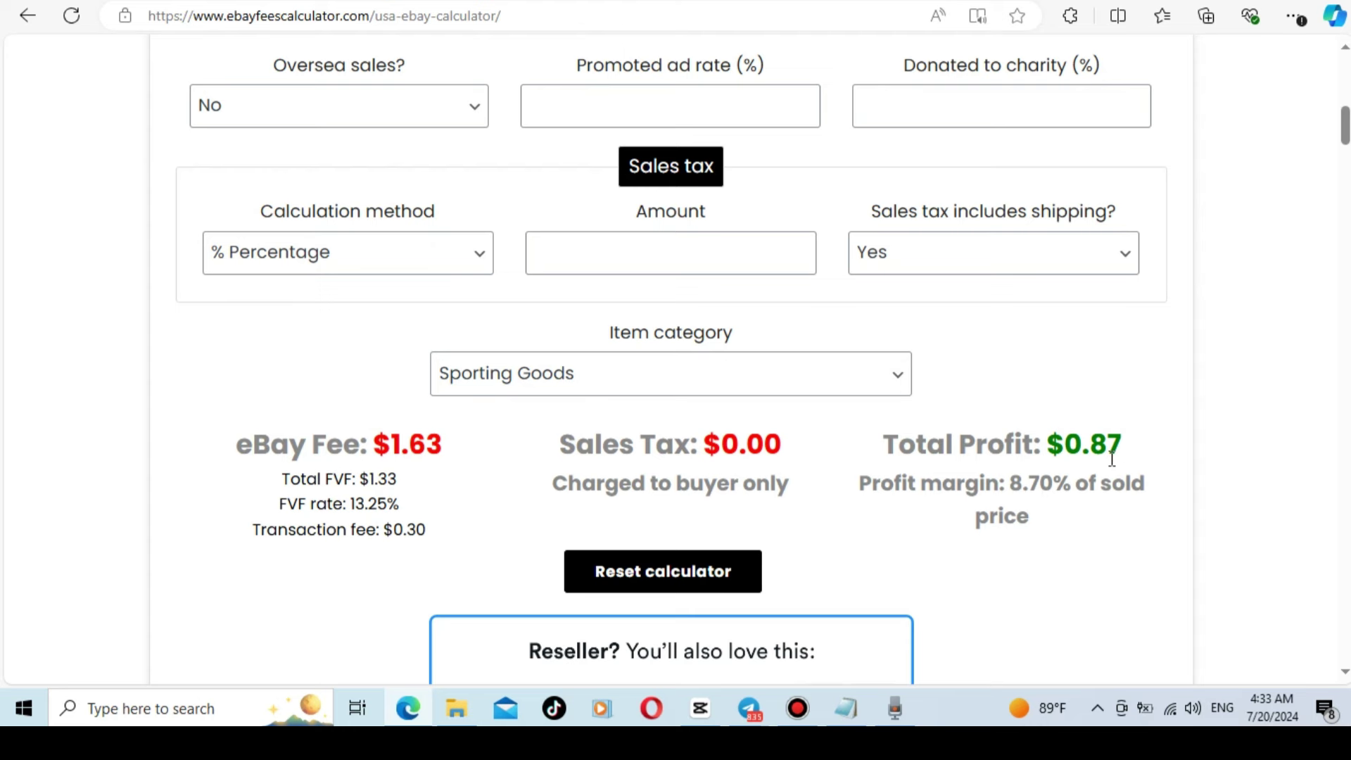
Set the calculator's sold price to 12 and check the resulting profit and margin.
scroll(1114, 472, "up", 3)
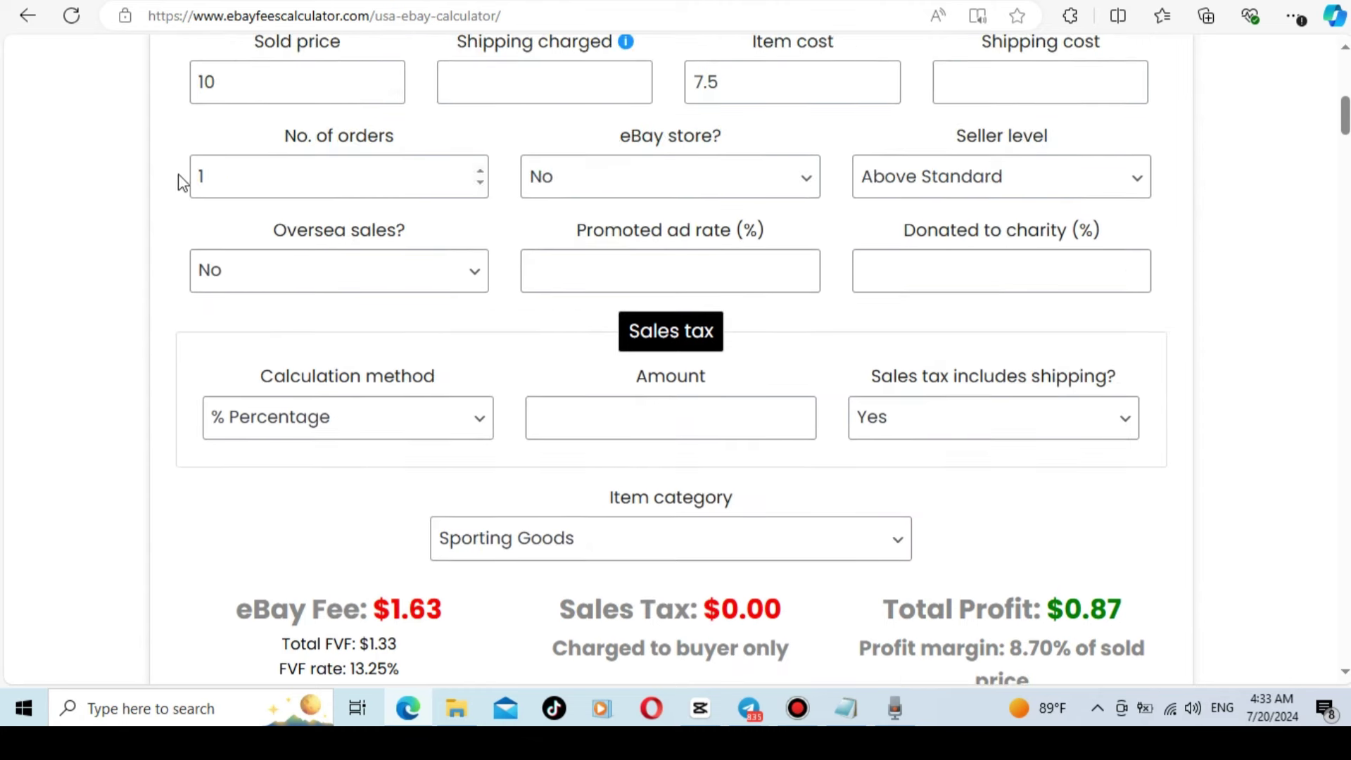
left_click(242, 74)
key("BackSpace")
type("2")
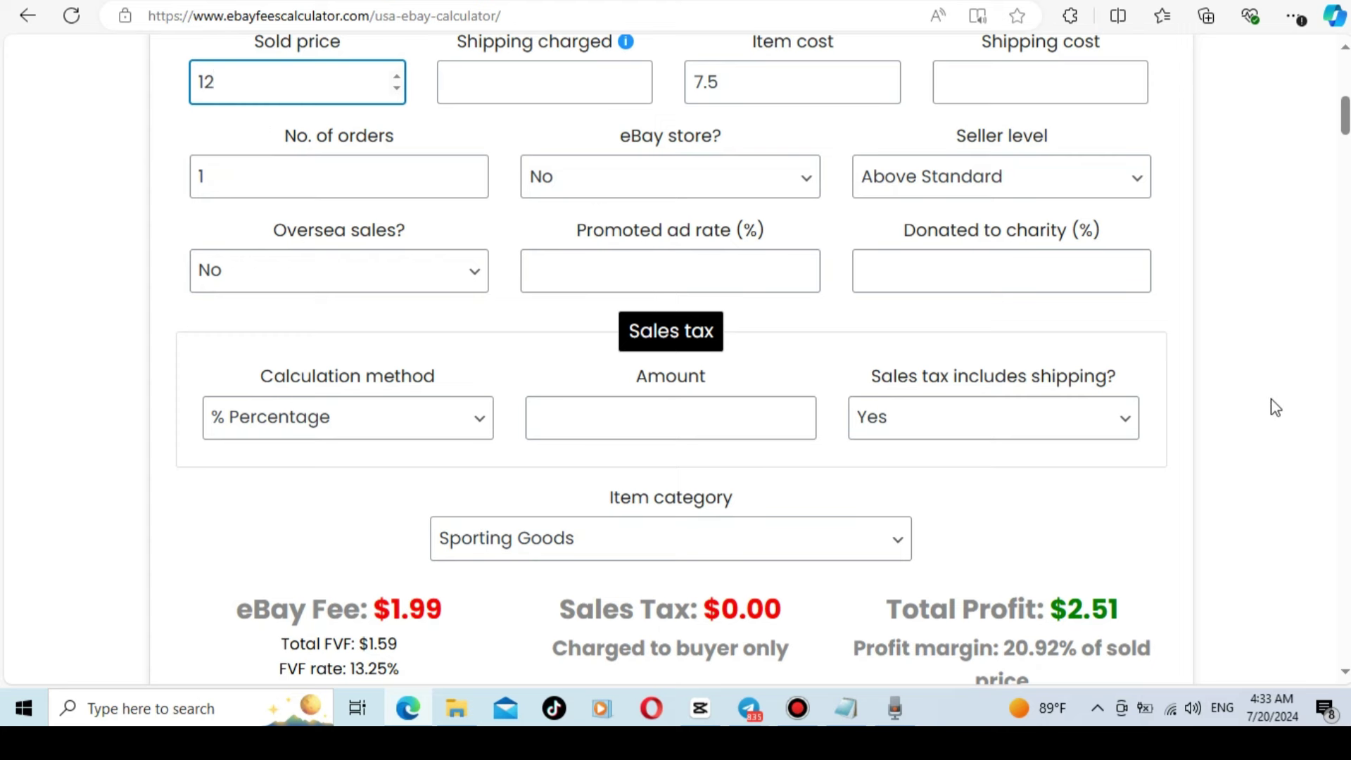
scroll(1276, 410, "down", 2)
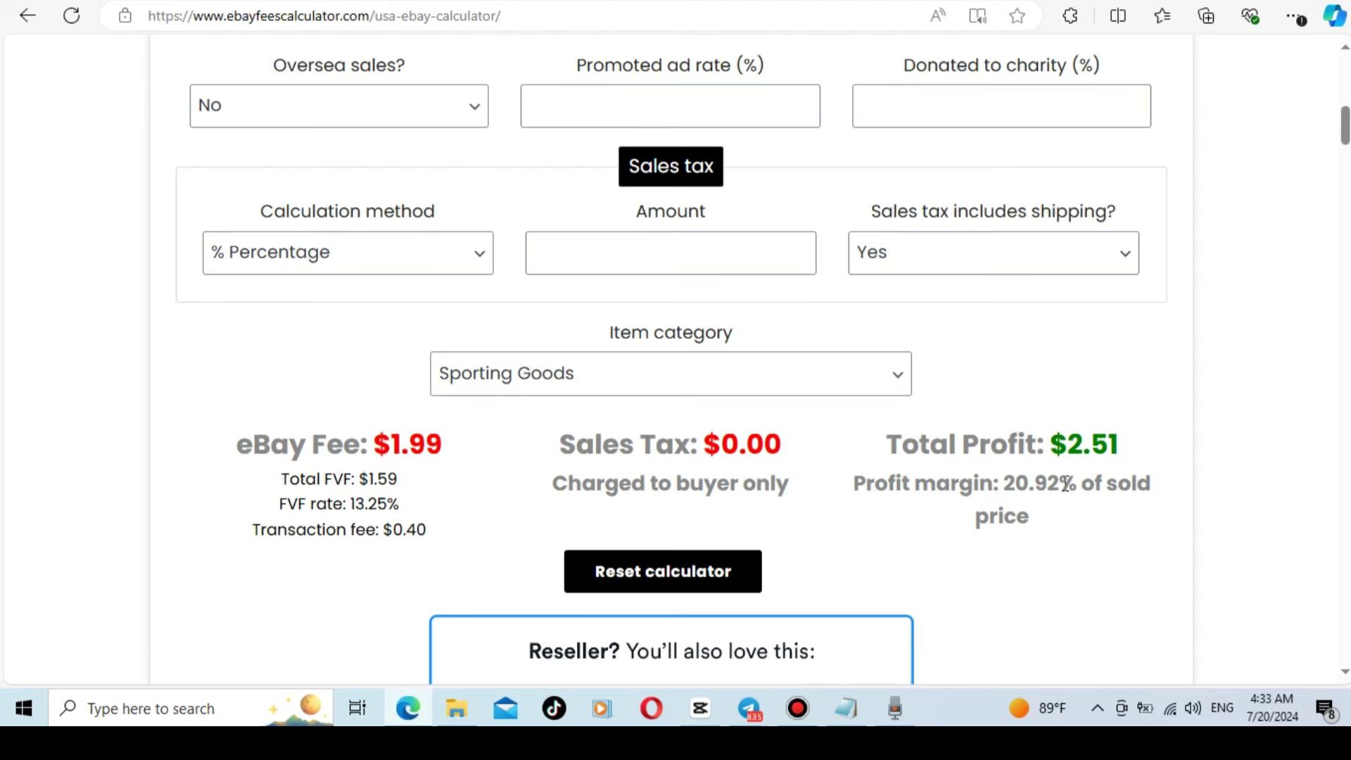
Set the calculator's sold price to 13 and review the resulting profit and margin.
scroll(1065, 485, "up", 3)
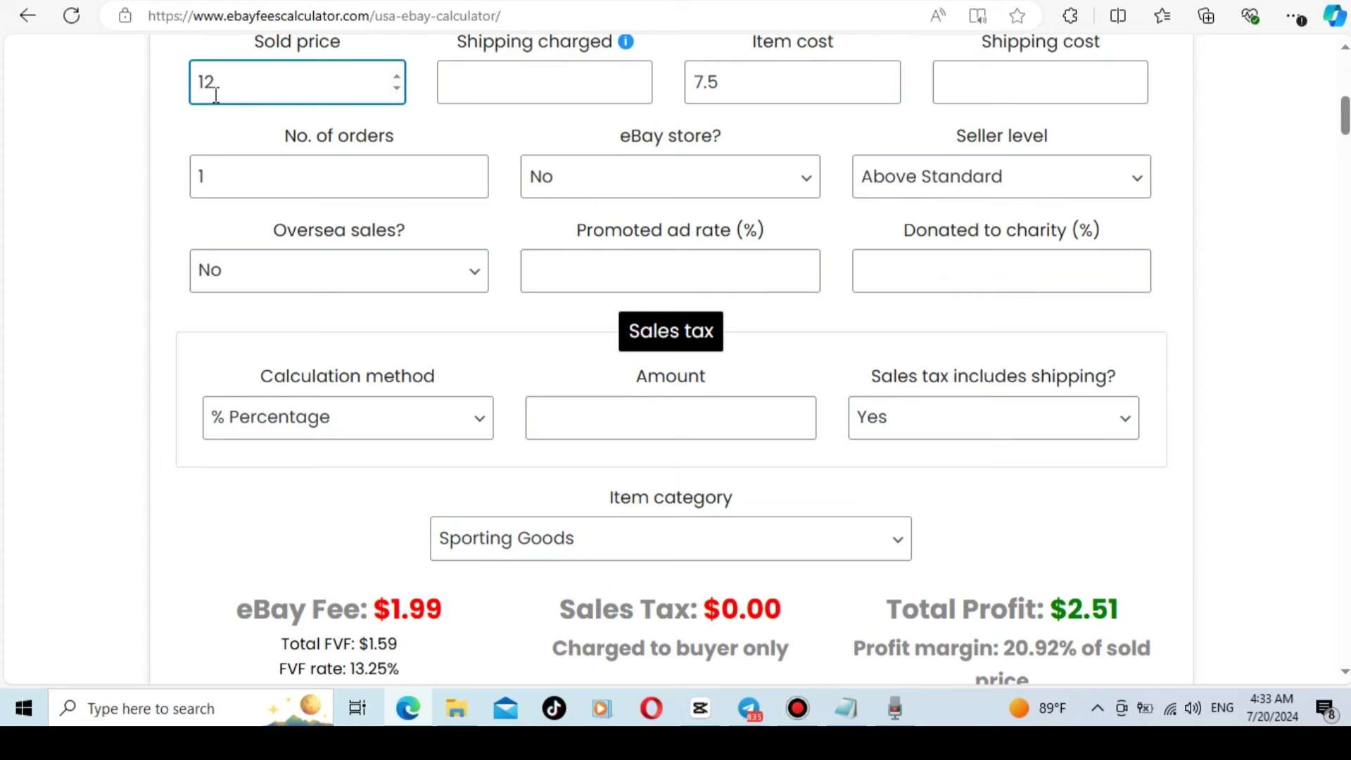
key("BackSpace")
type("3")
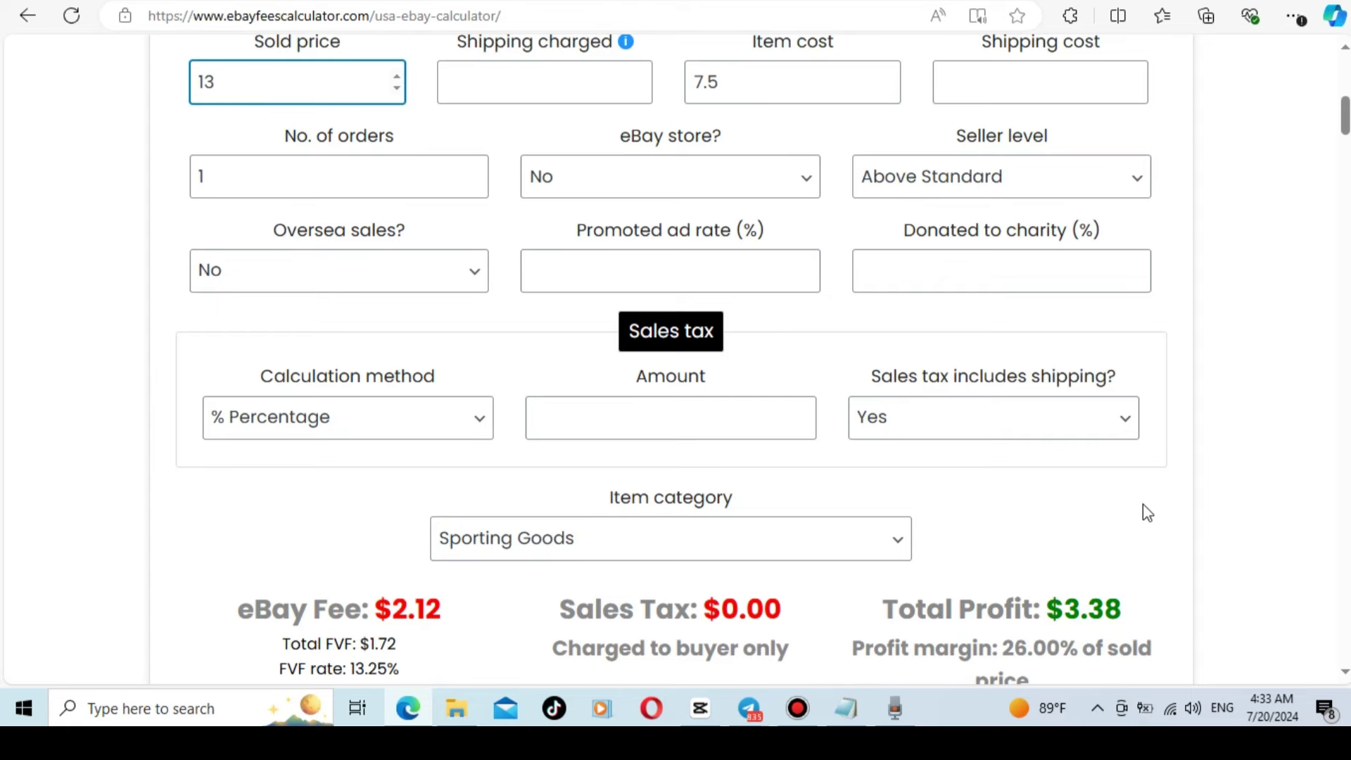
scroll(1143, 504, "down", 2)
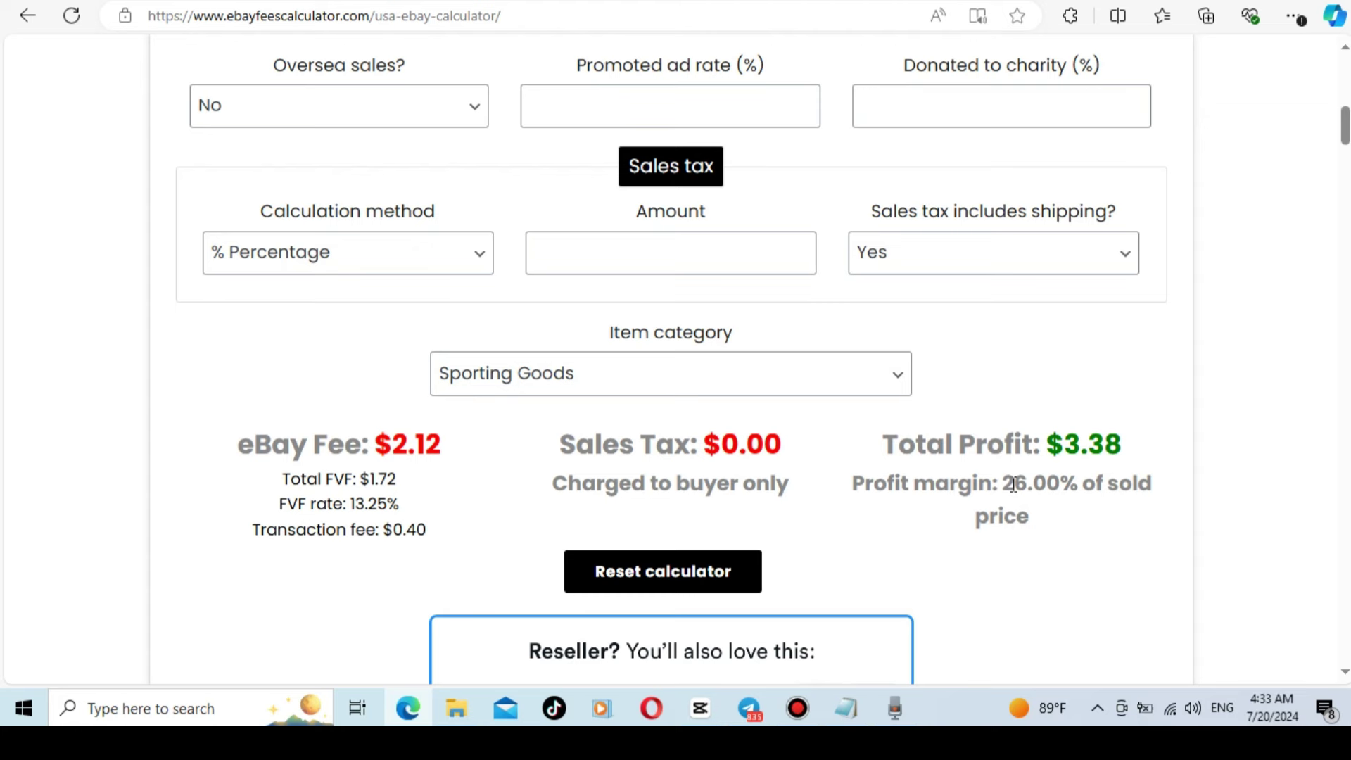
scroll(995, 483, "up", 5)
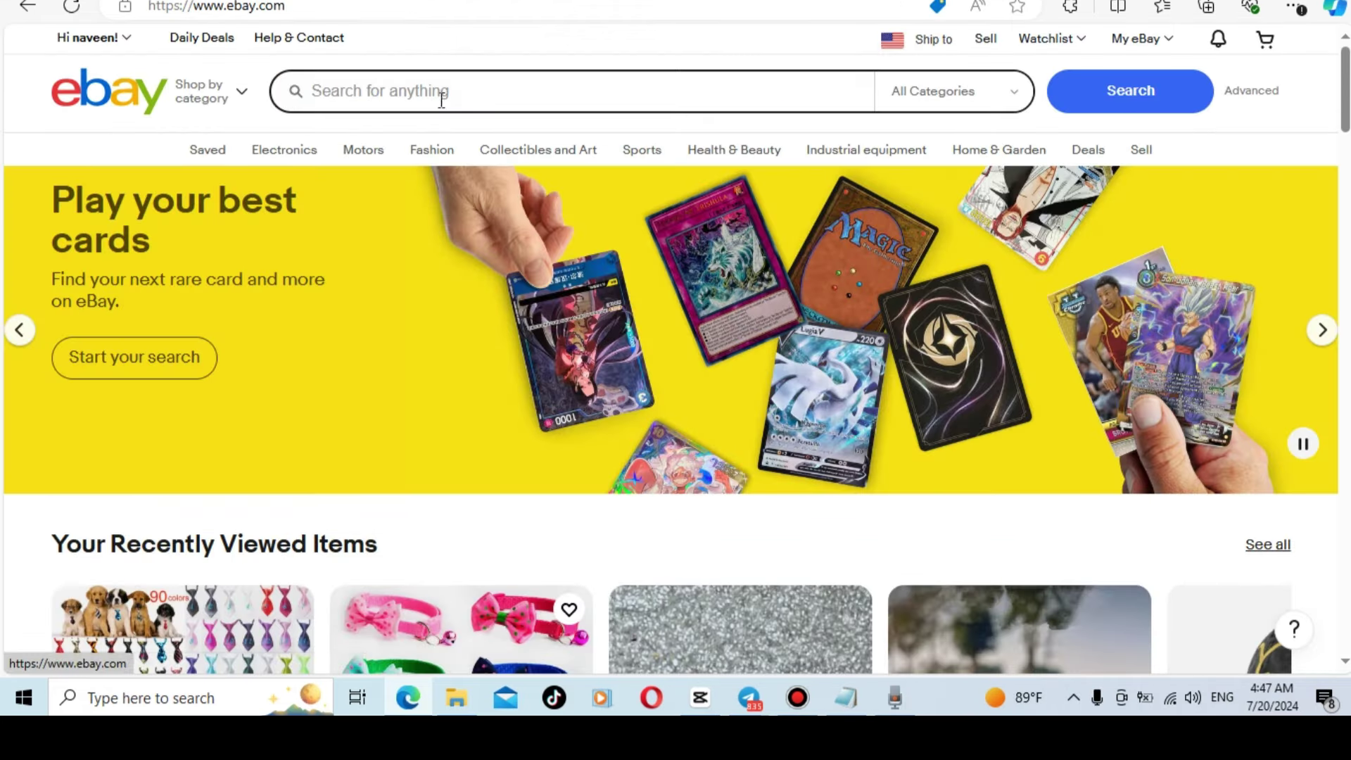
Go to the Seller Hub on eBay and start creating a new listing.
mouse_move(1147, 49)
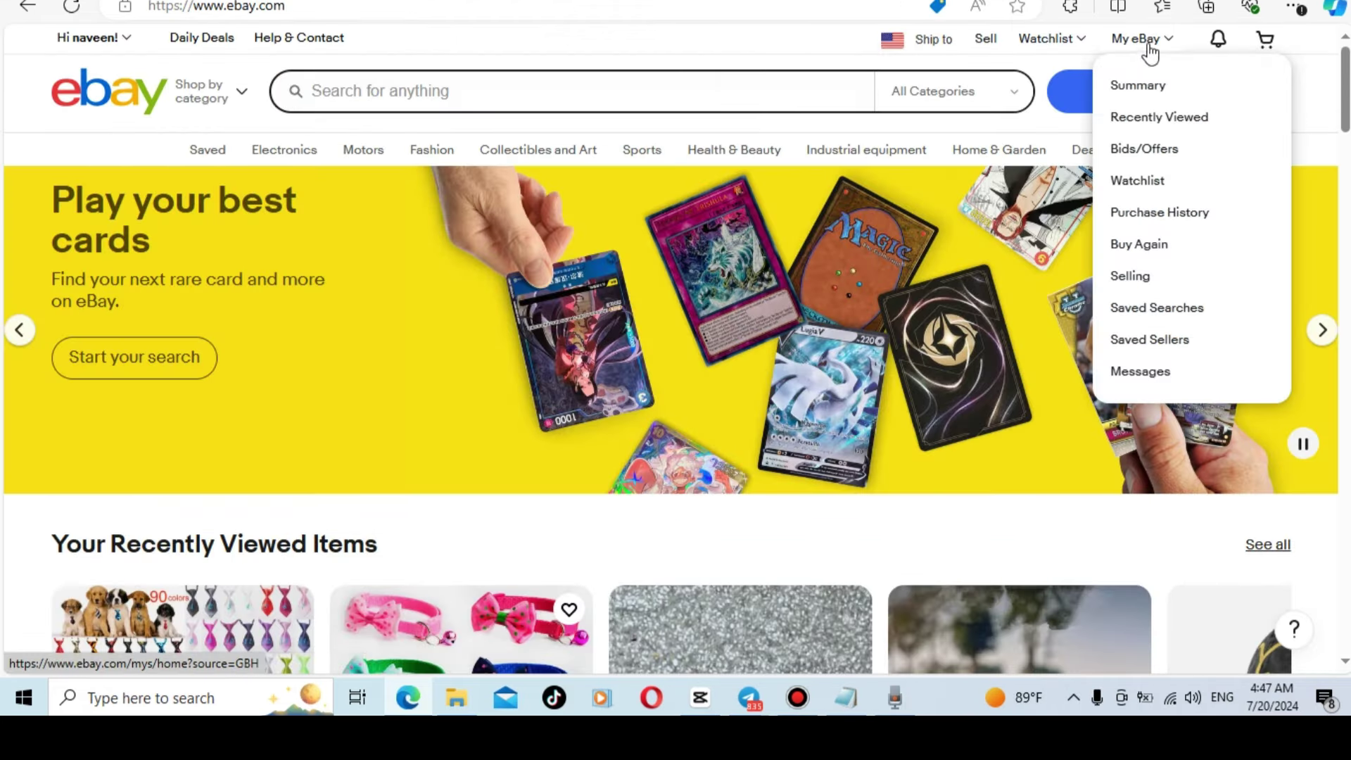
left_click(1131, 281)
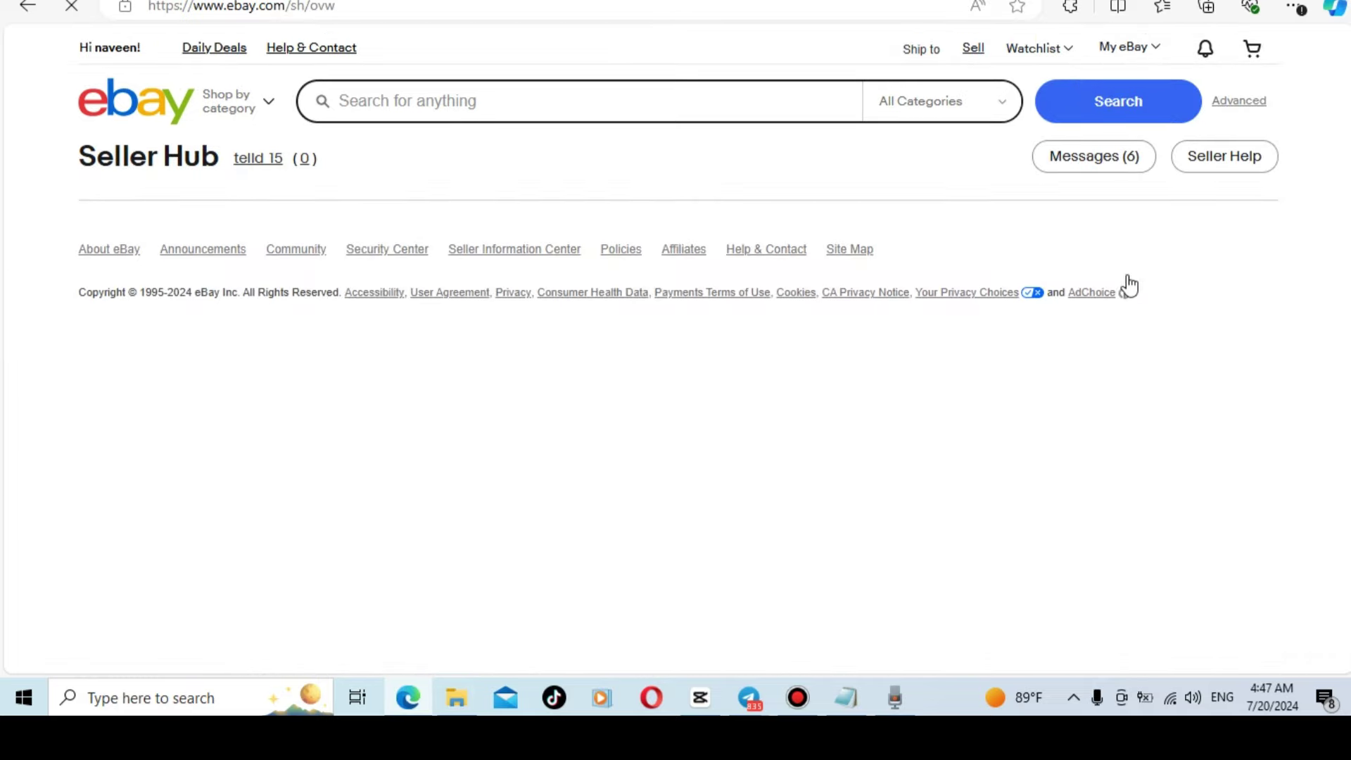
mouse_move(299, 220)
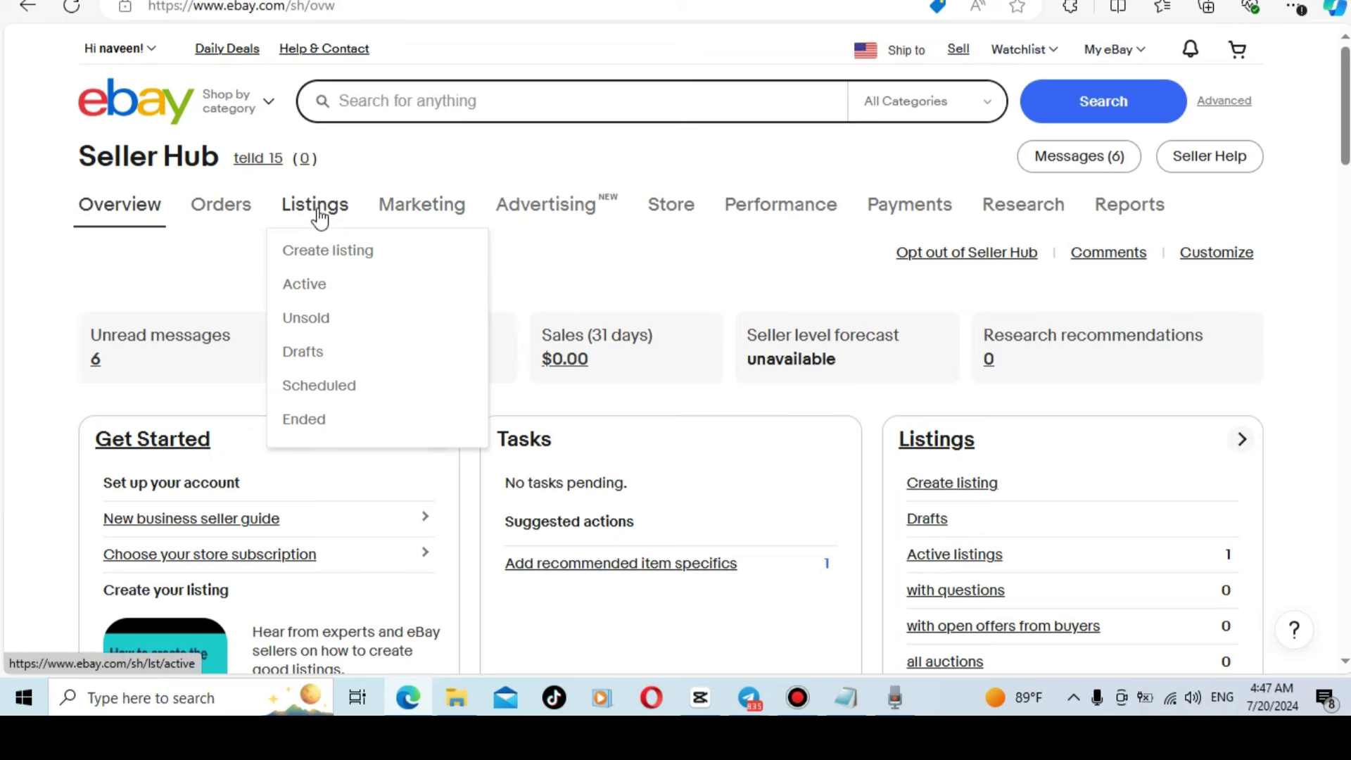
left_click(328, 260)
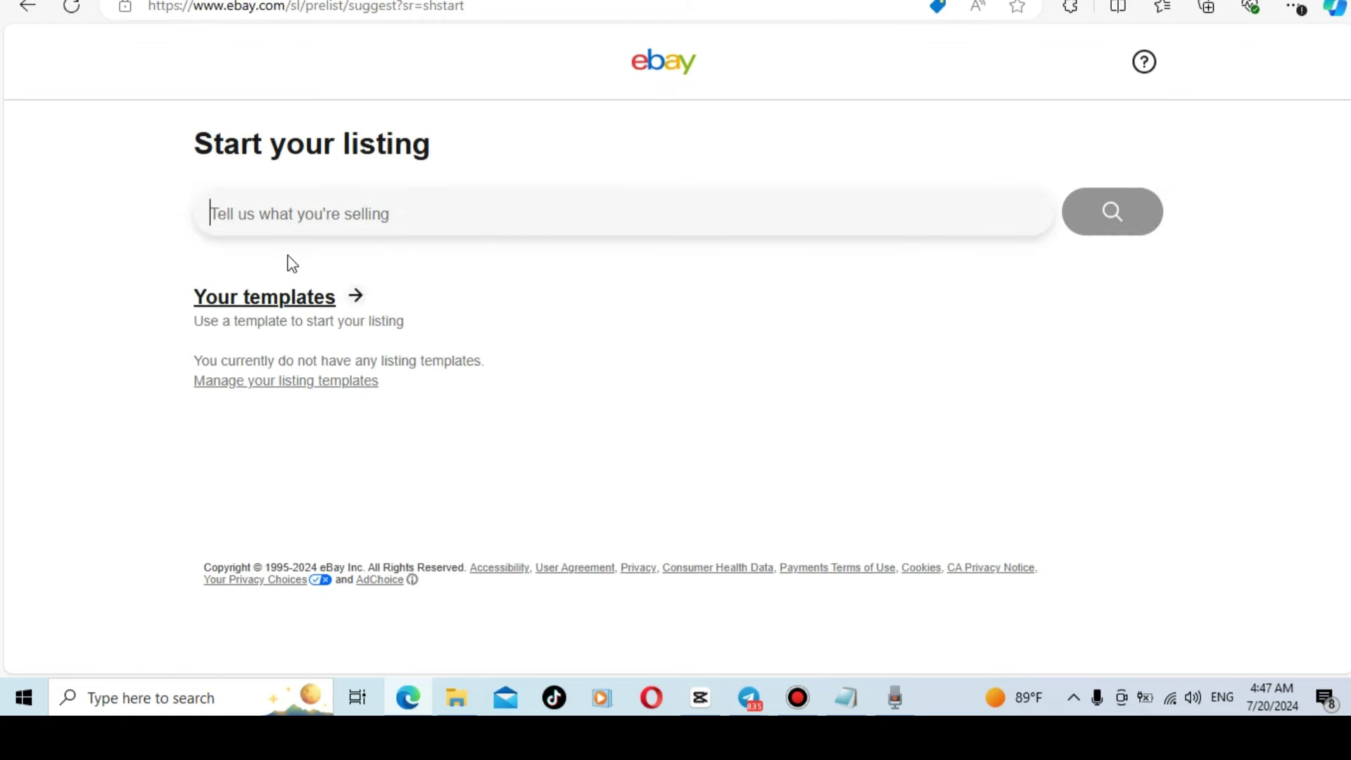
Copy the title "20pcs Ajustable Pet Dog Collar Bow Nectie Small Puppy Nectie" from the Notepad file into the new listing's product search.
left_click(200, 214)
left_click(847, 701)
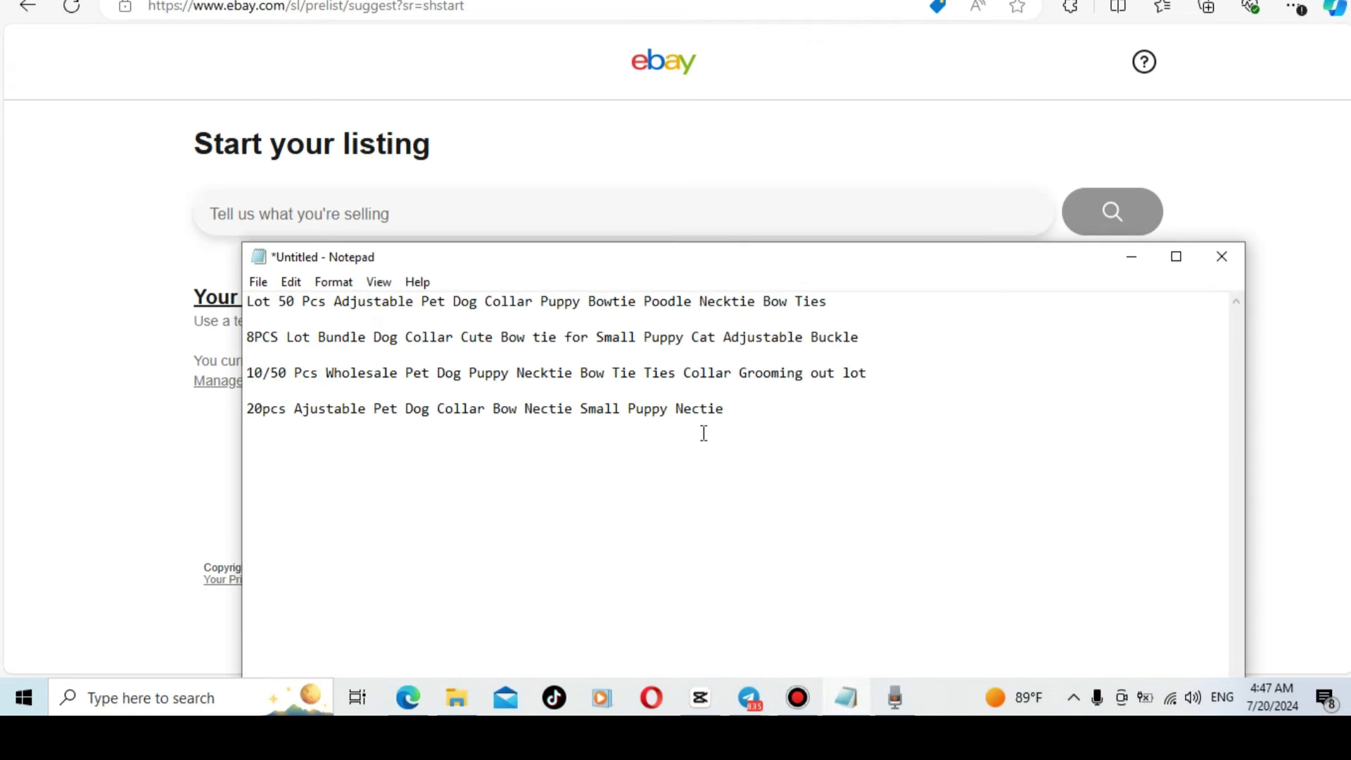
left_click_drag(739, 408, 250, 426)
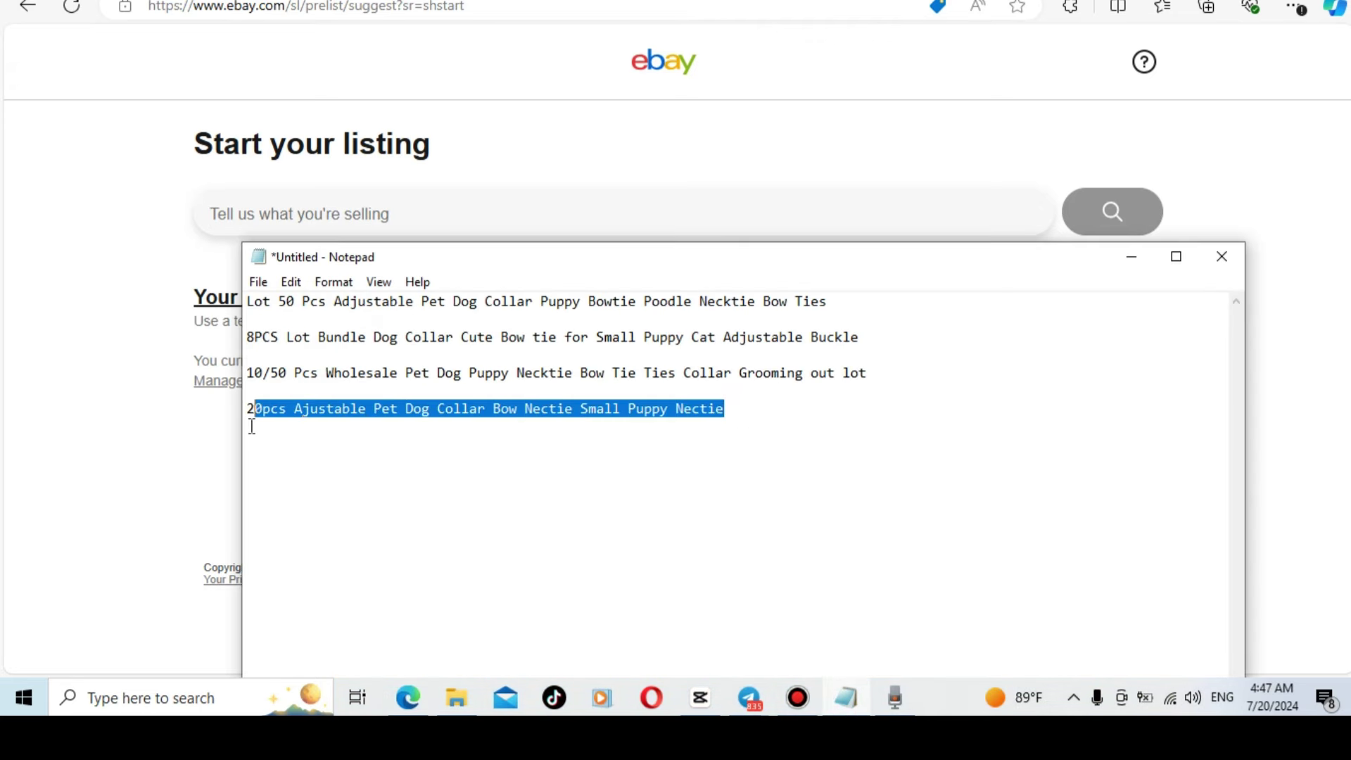
right_click(348, 419)
left_click(416, 181)
left_click(1131, 258)
left_click(573, 217)
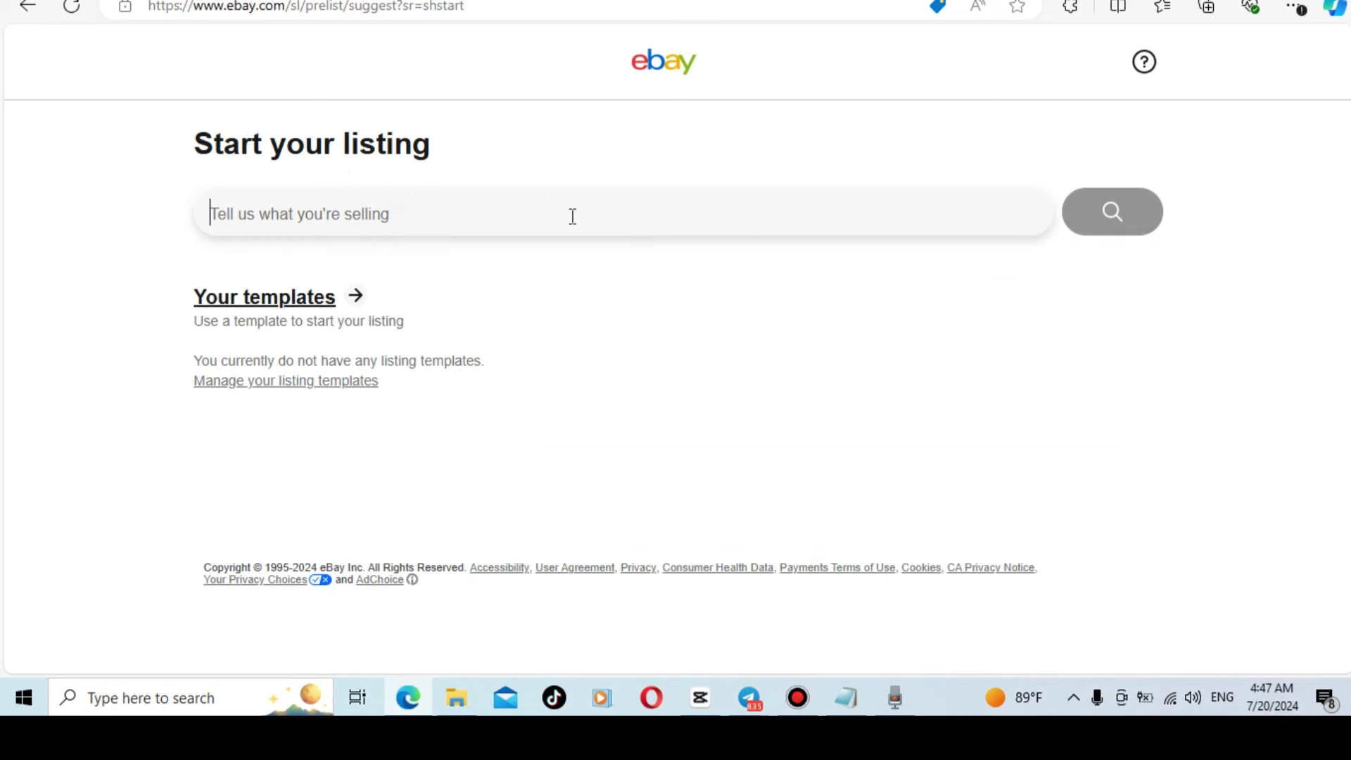
key("ctrl+v")
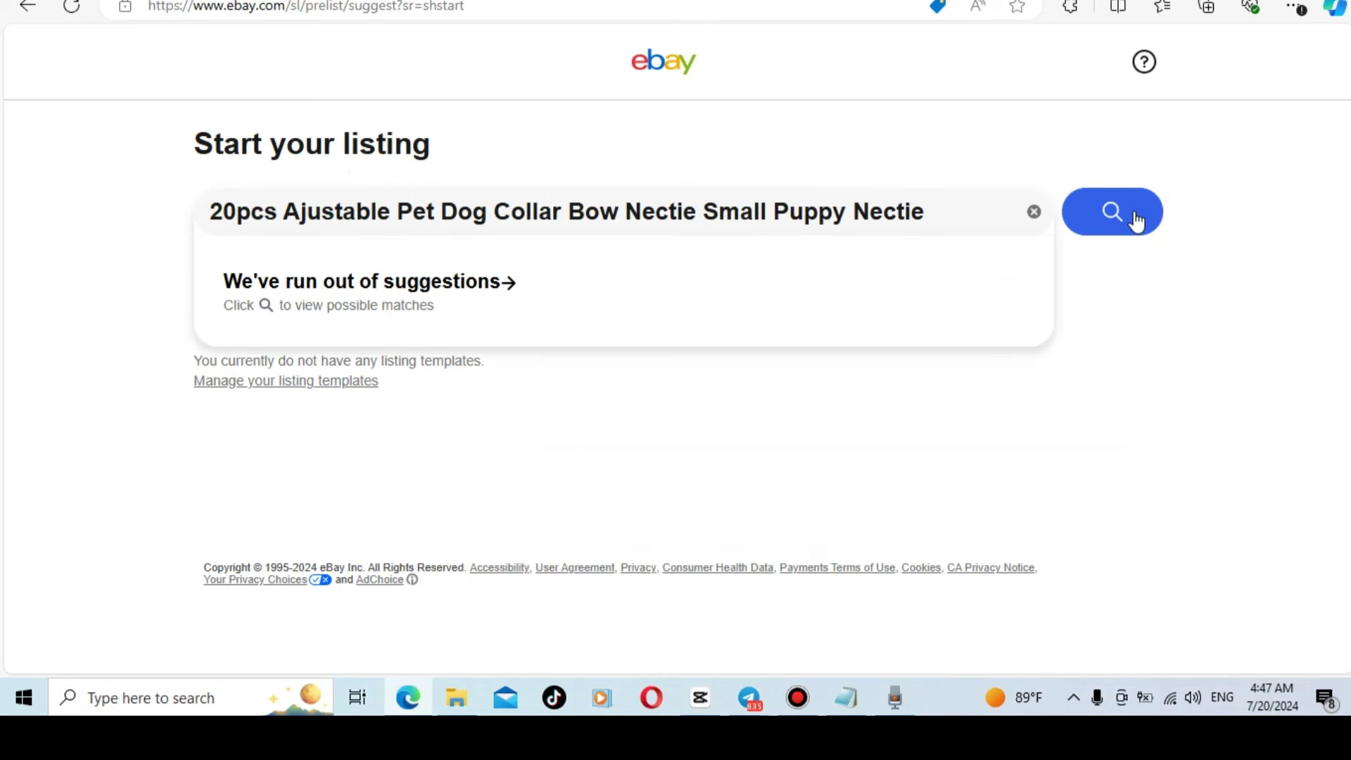
Submit the product title and continue to the listing form with the item condition New.
left_click(1134, 214)
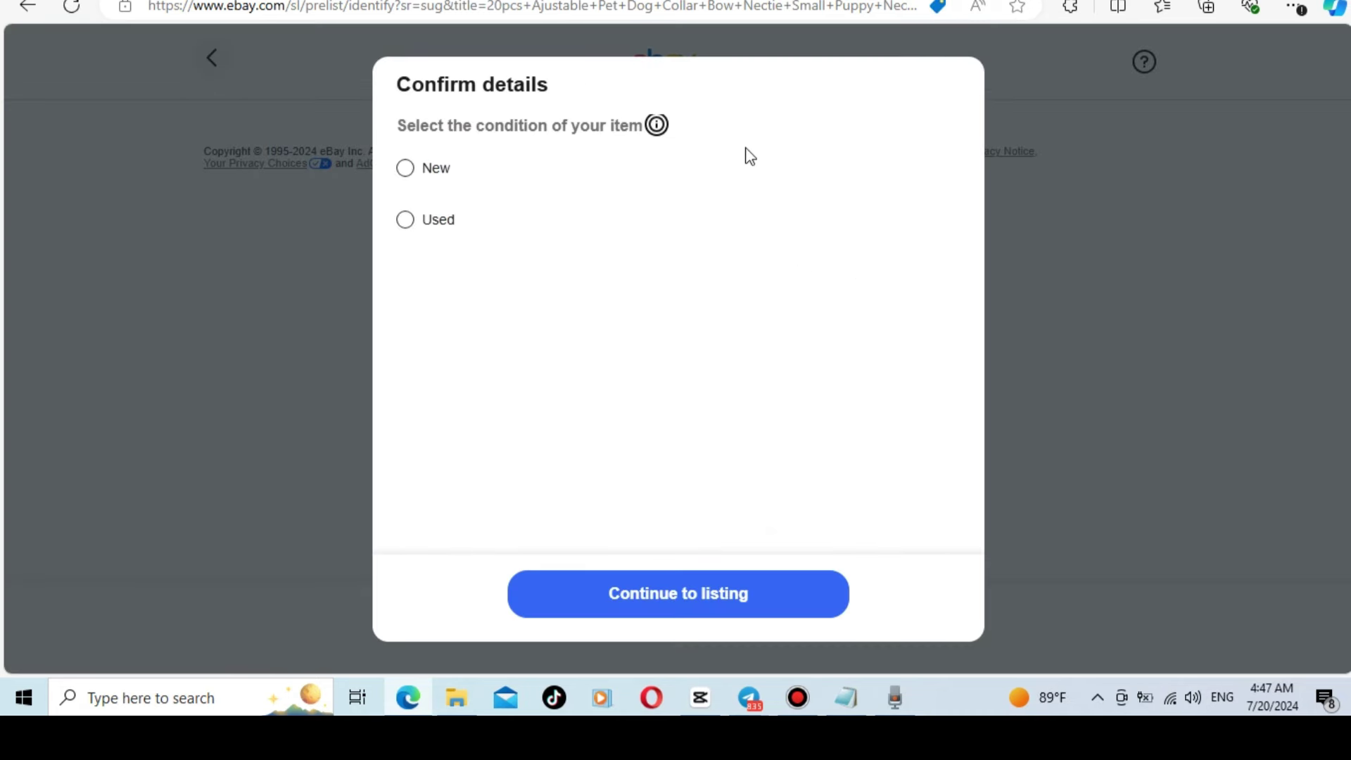
left_click(435, 169)
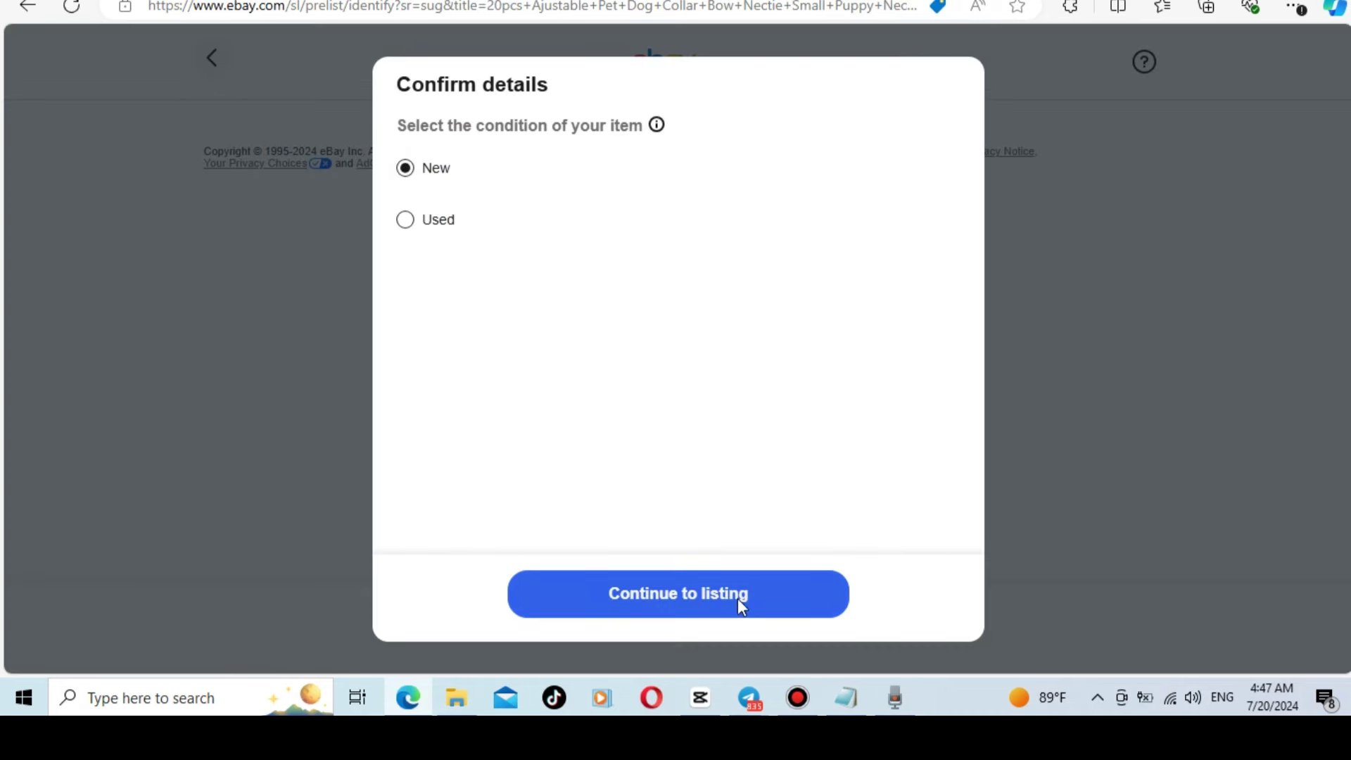
left_click(694, 602)
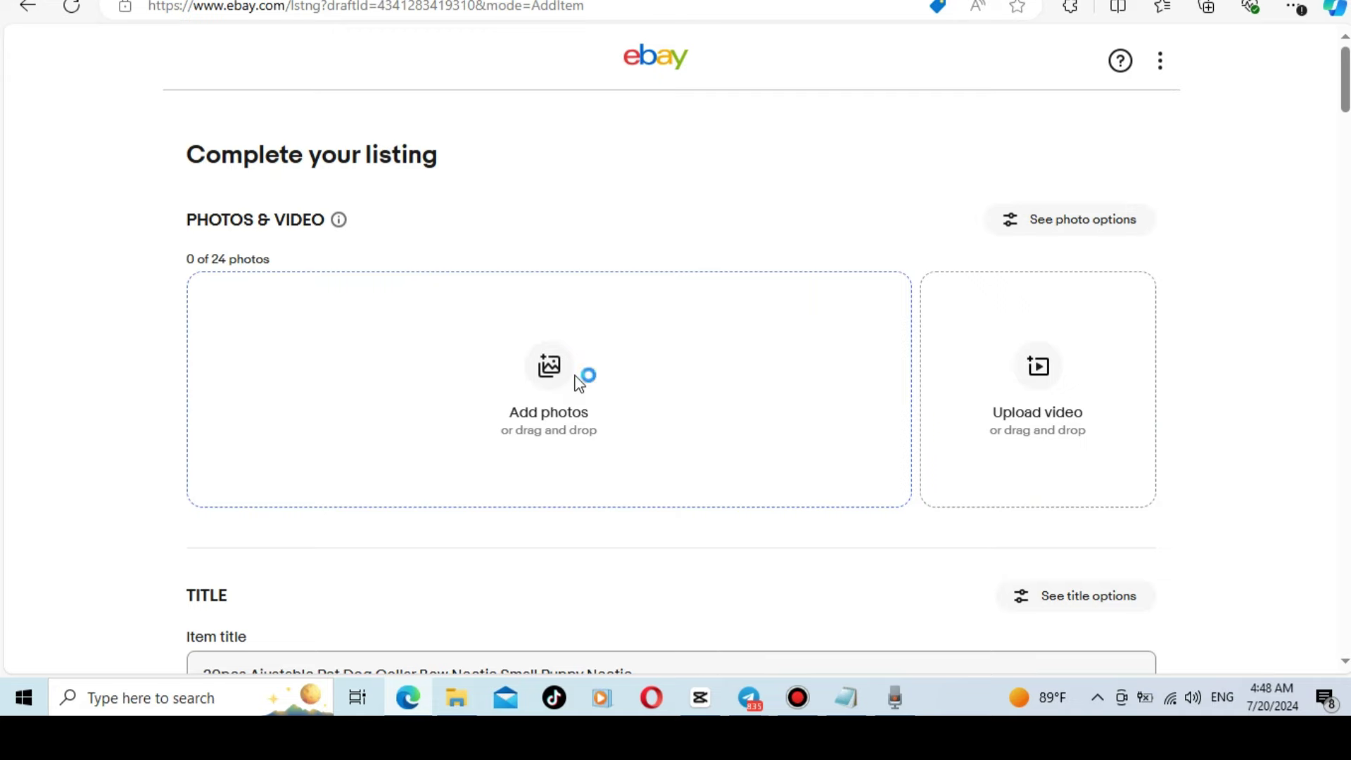
Upload the standing dog photo and the photo of hand-held bow ties from Downloads to the listing.
left_click(601, 357)
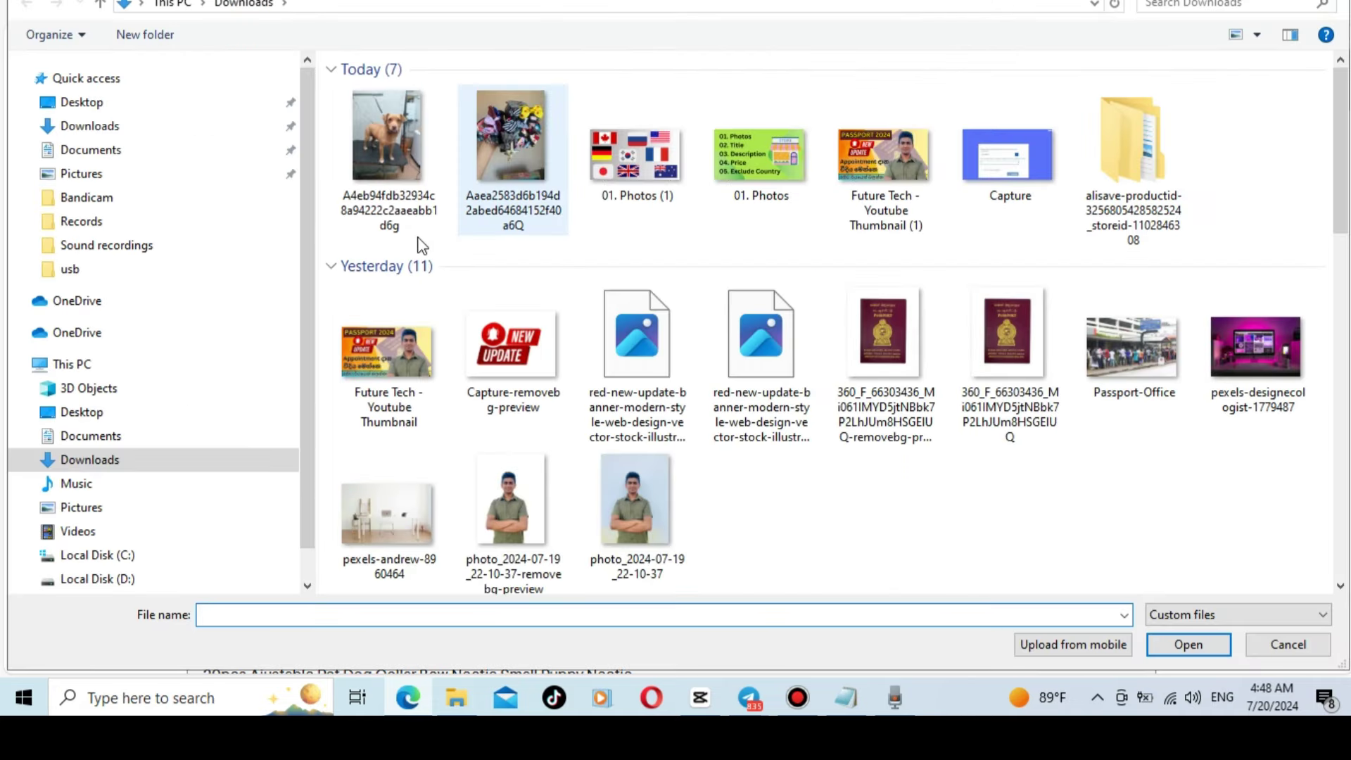
left_click(337, 173)
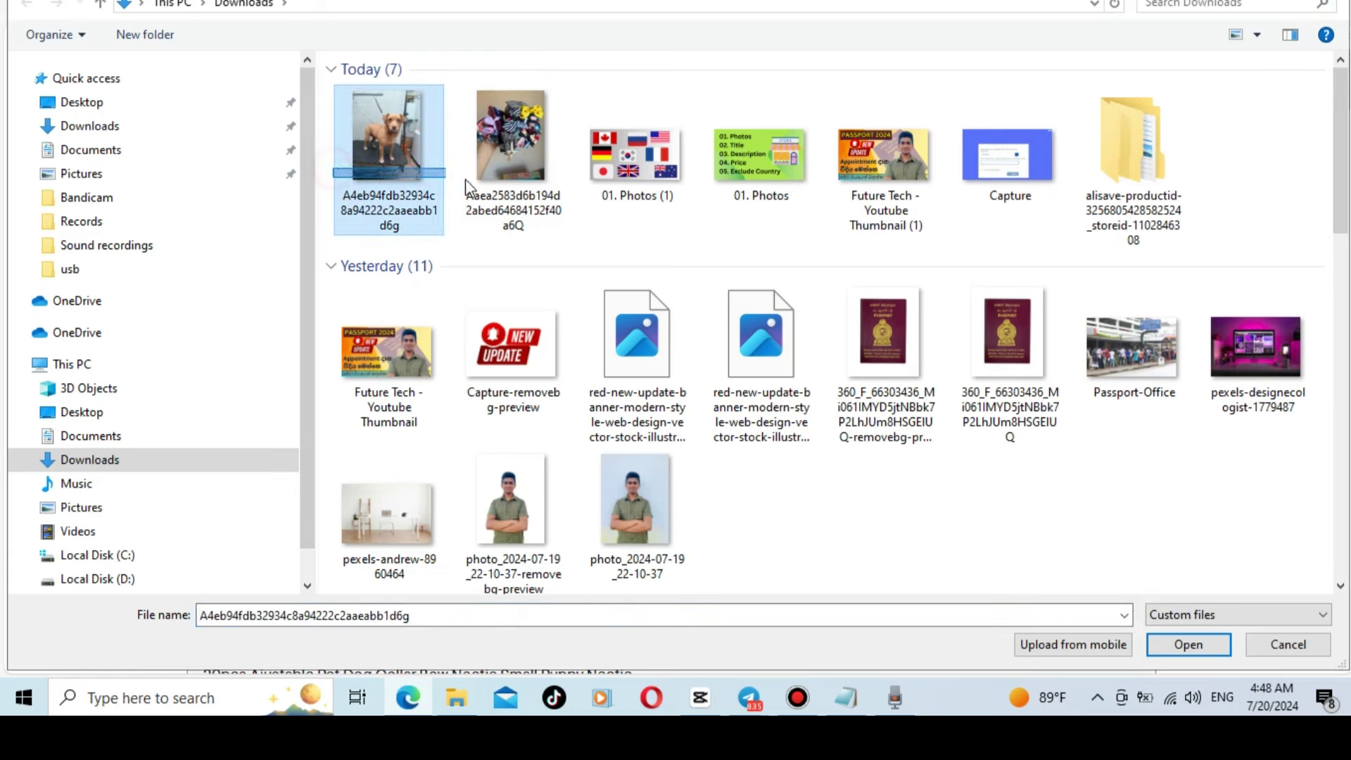
left_click(466, 179, "ctrl")
left_click(1186, 642)
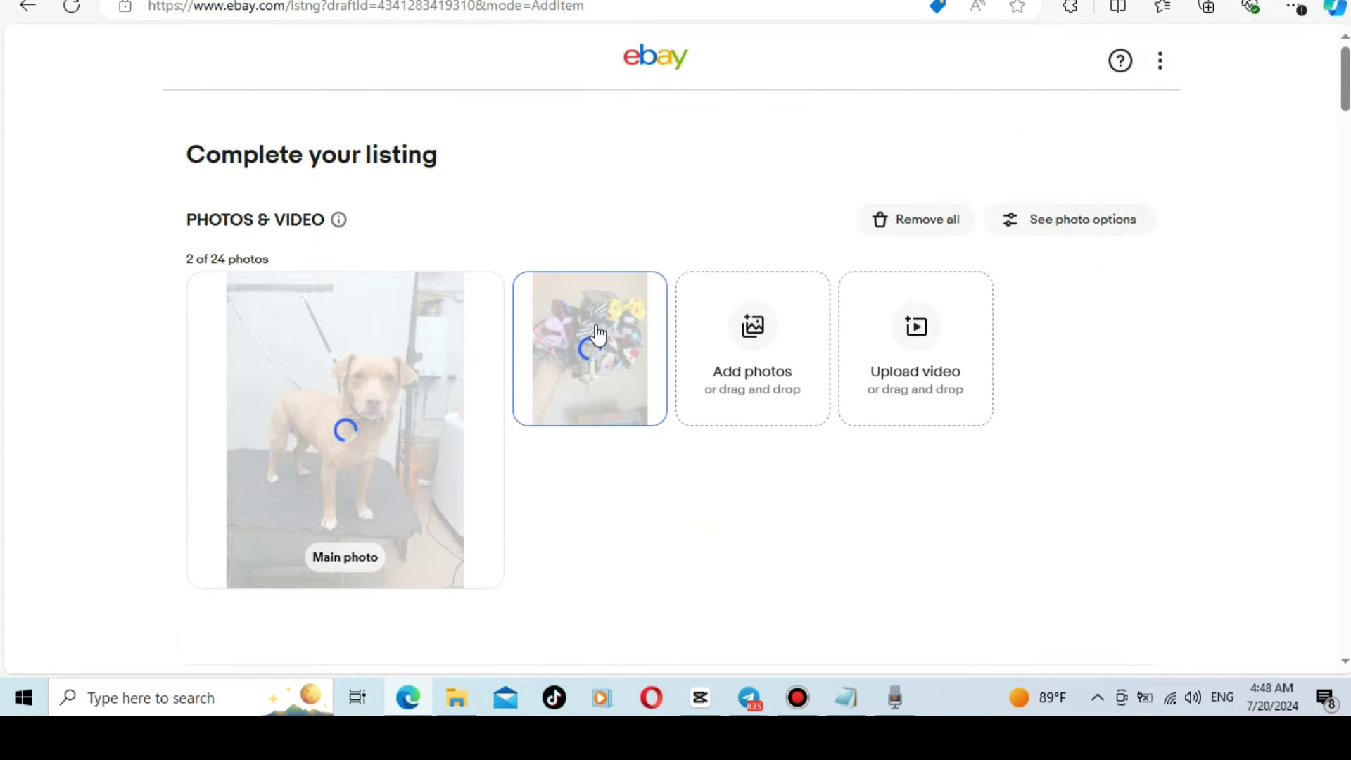
Add all product pictures from the alisave product folder's main_images subfolder to the listing photos.
left_click(726, 352)
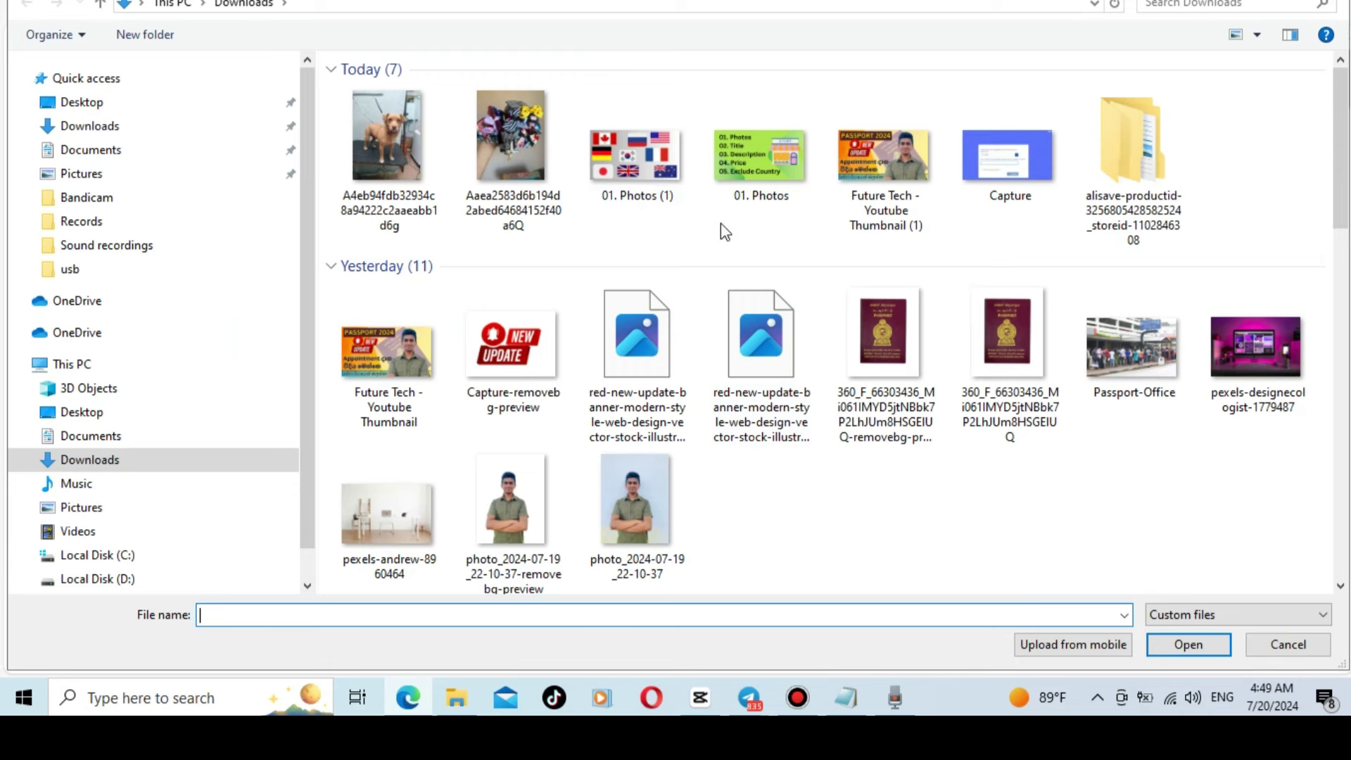
left_click(1151, 185)
double_click(1151, 185)
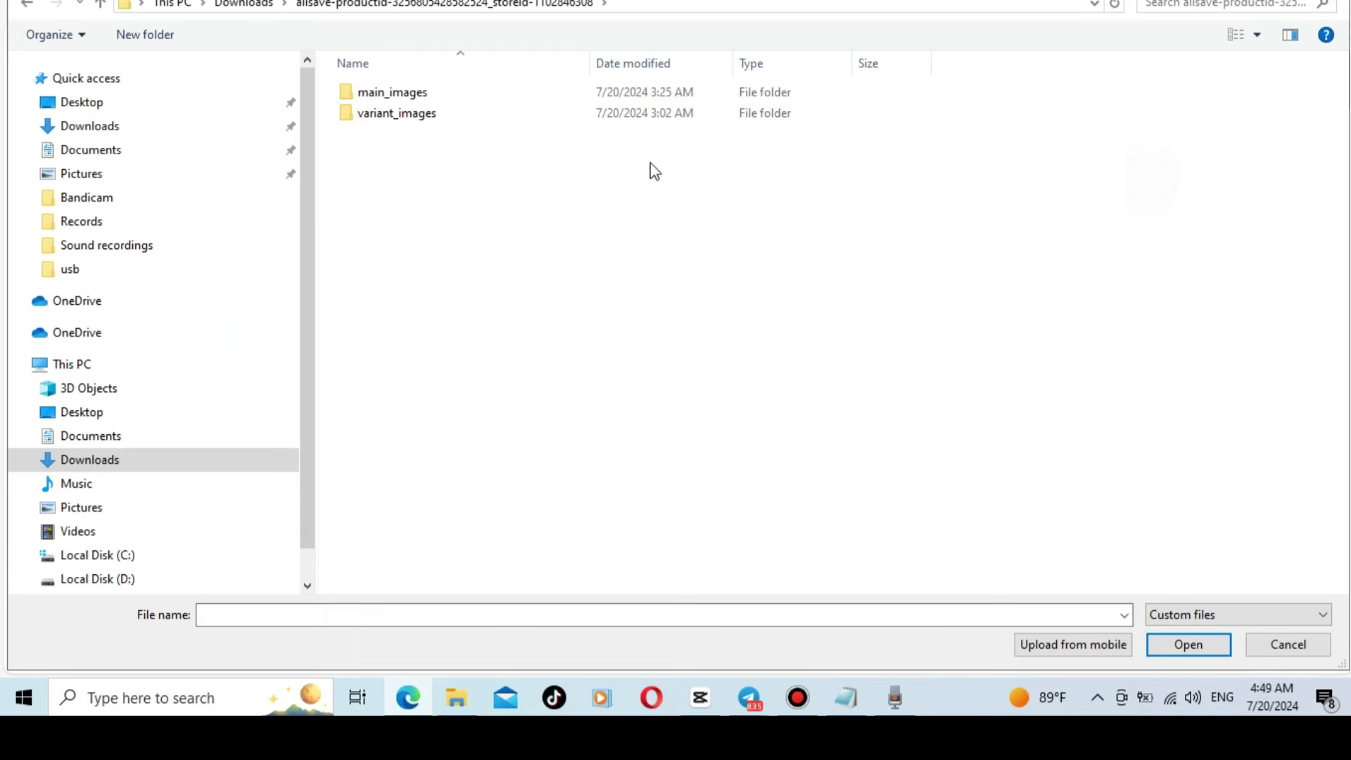
double_click(425, 95)
left_click_drag(371, 202, 1041, 118)
left_click(1189, 647)
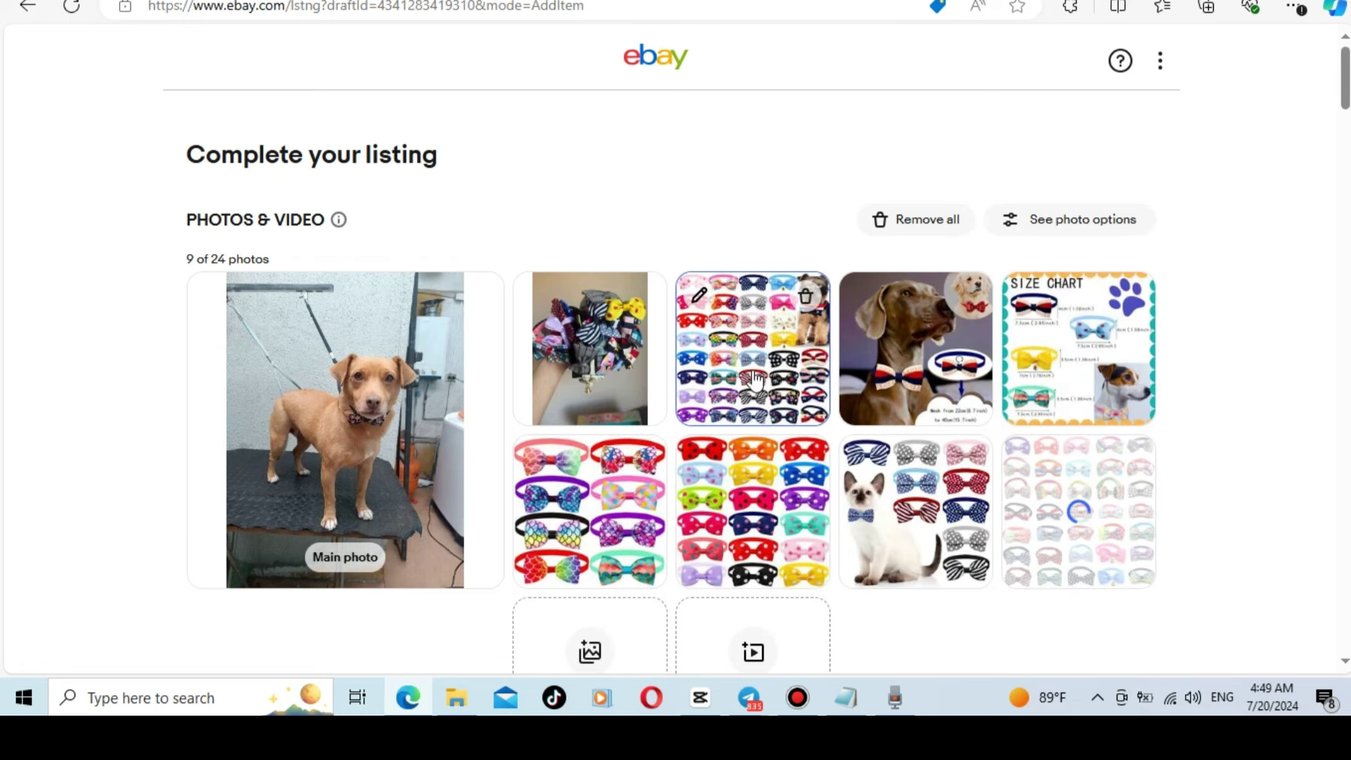
Reorder the photos: terrier bow tie collage as main photo, then the standing dog, the hand-held bow ties and the plain-and-dotted bow tie collage.
scroll(1258, 264, "down", 2)
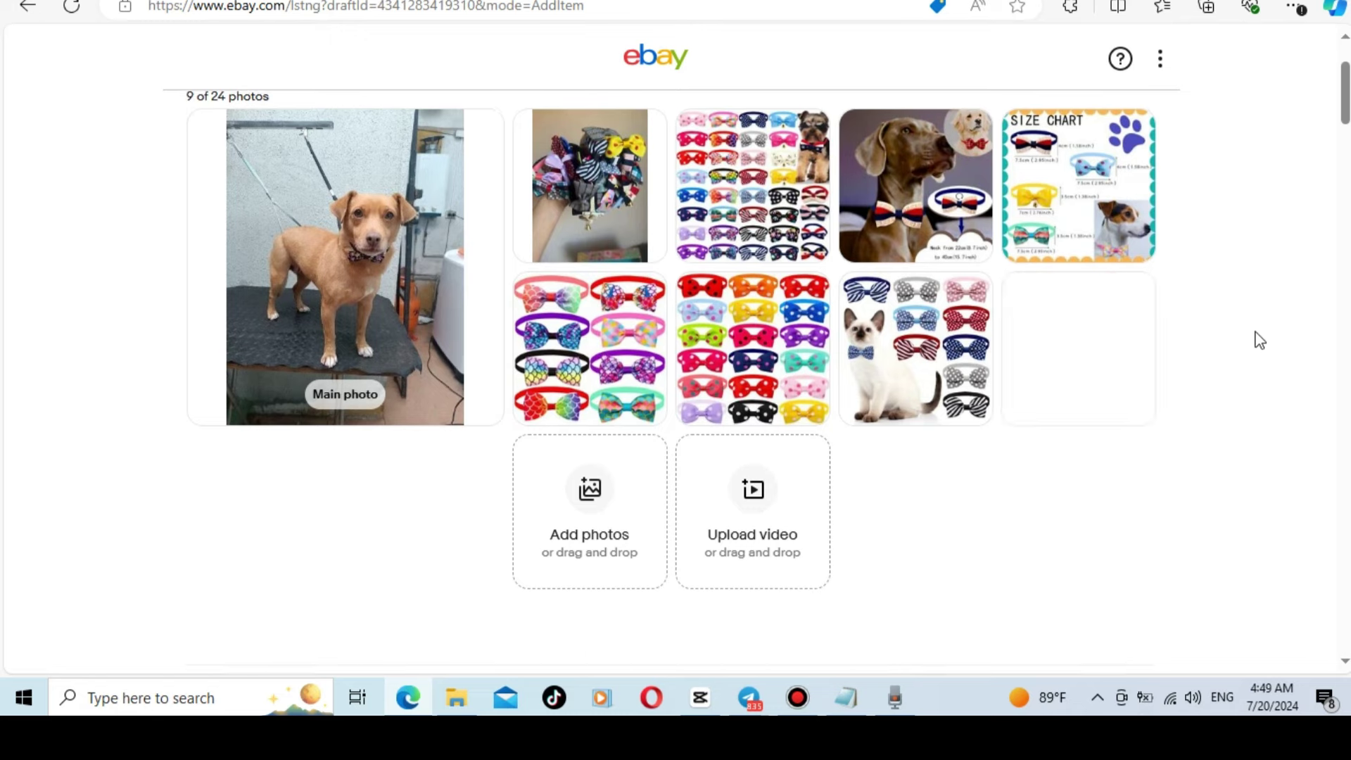
scroll(1258, 337, "up", 2)
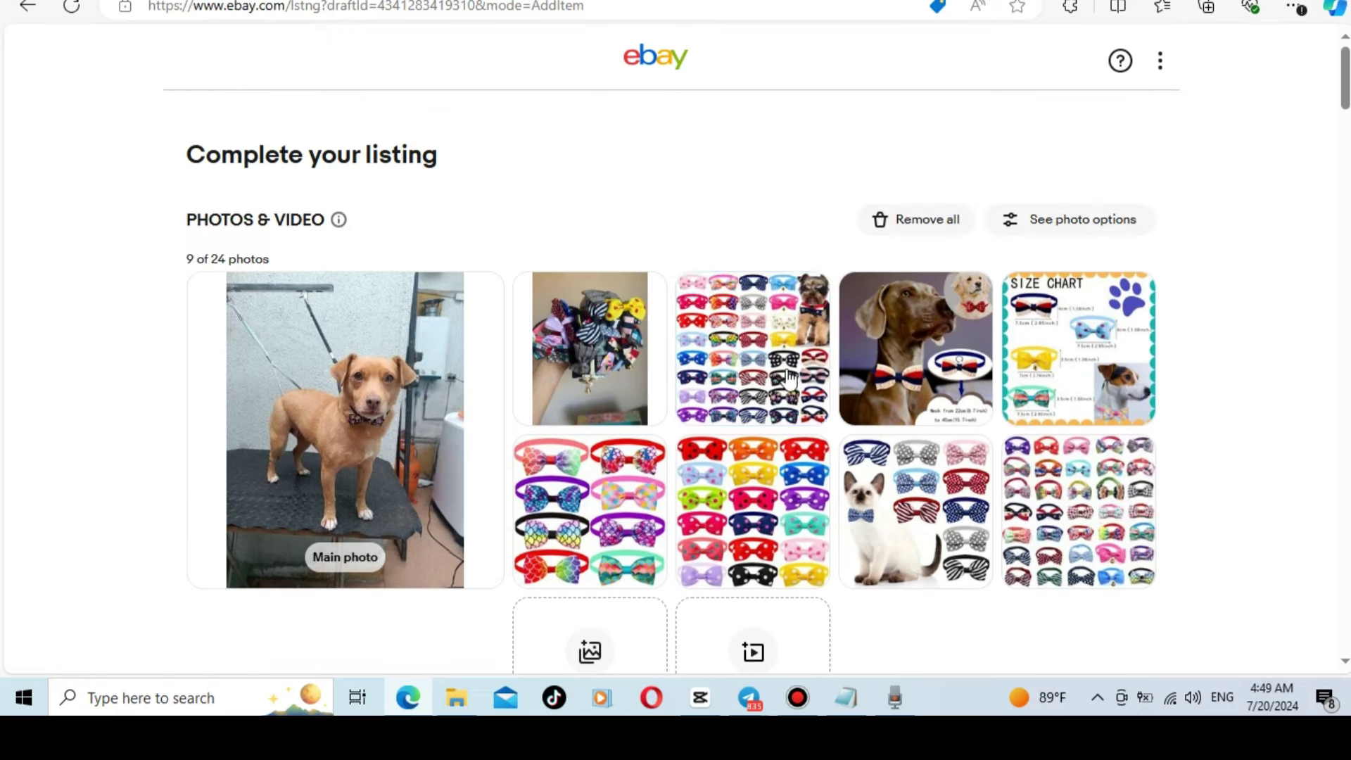
left_click_drag(749, 375, 364, 421)
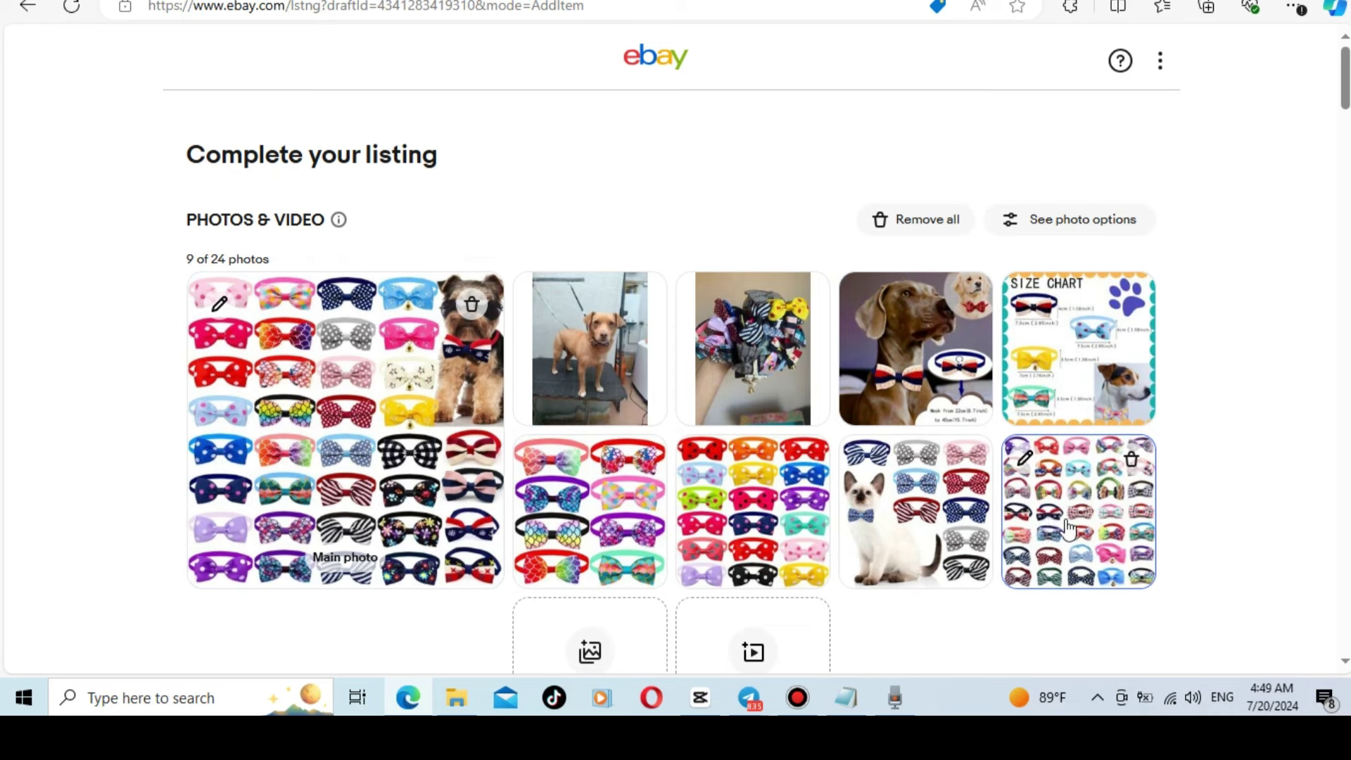
left_click_drag(753, 513, 751, 349)
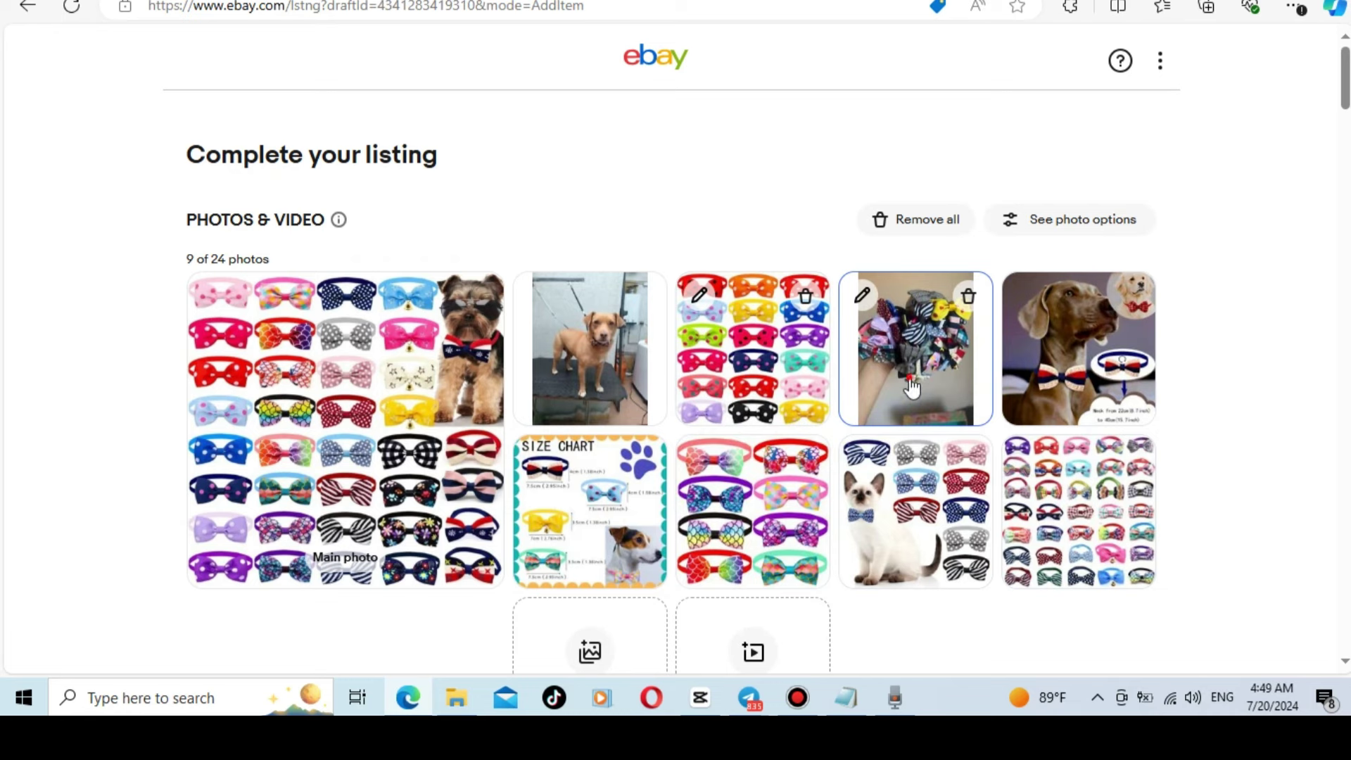
left_click_drag(912, 387, 753, 348)
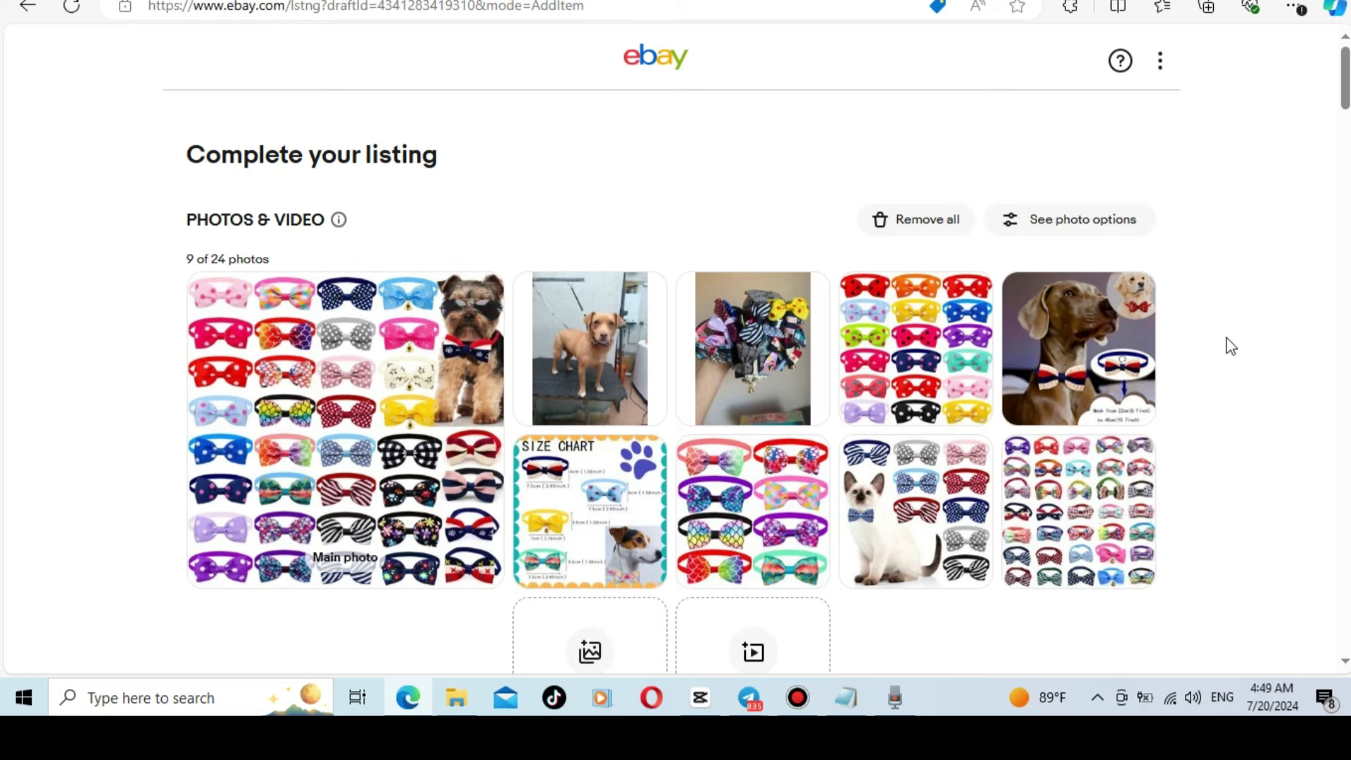
scroll(1235, 331, "down", 2)
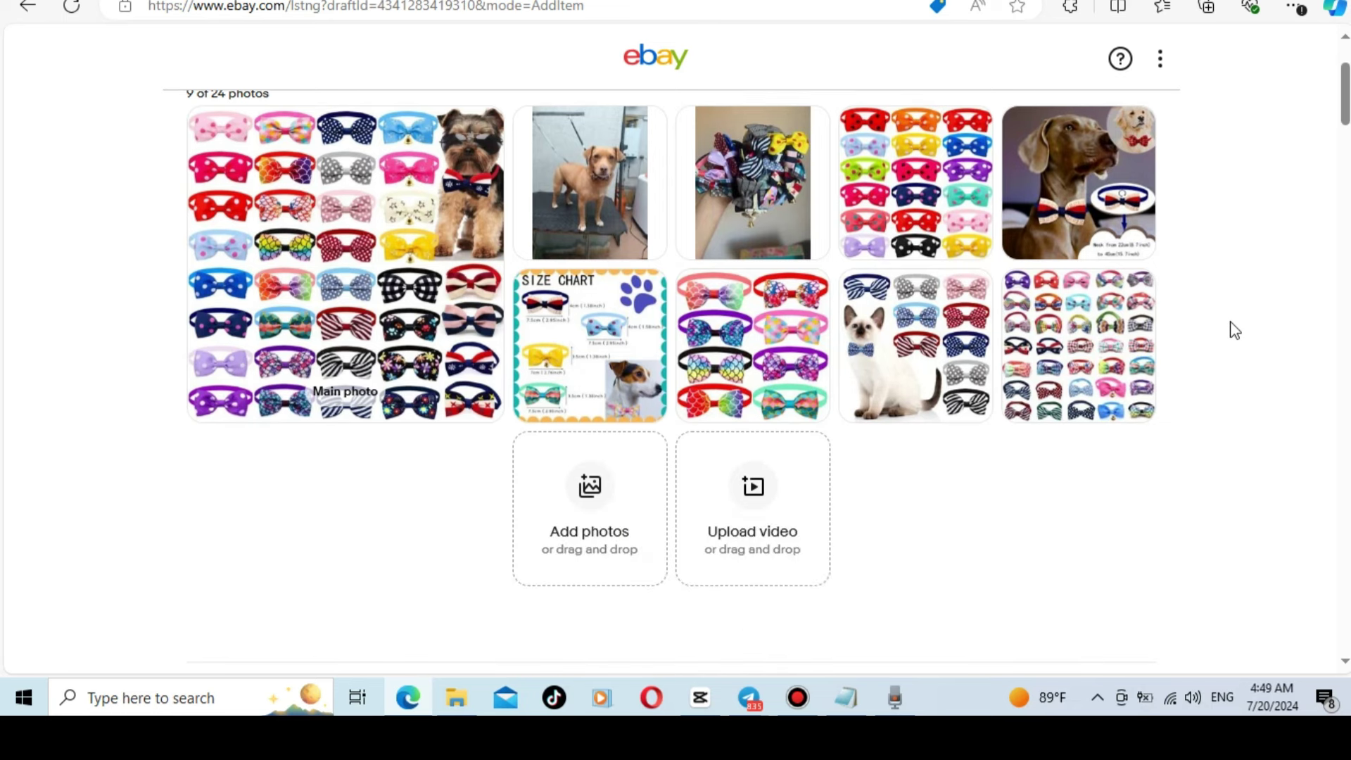
scroll(828, 354, "up", 2)
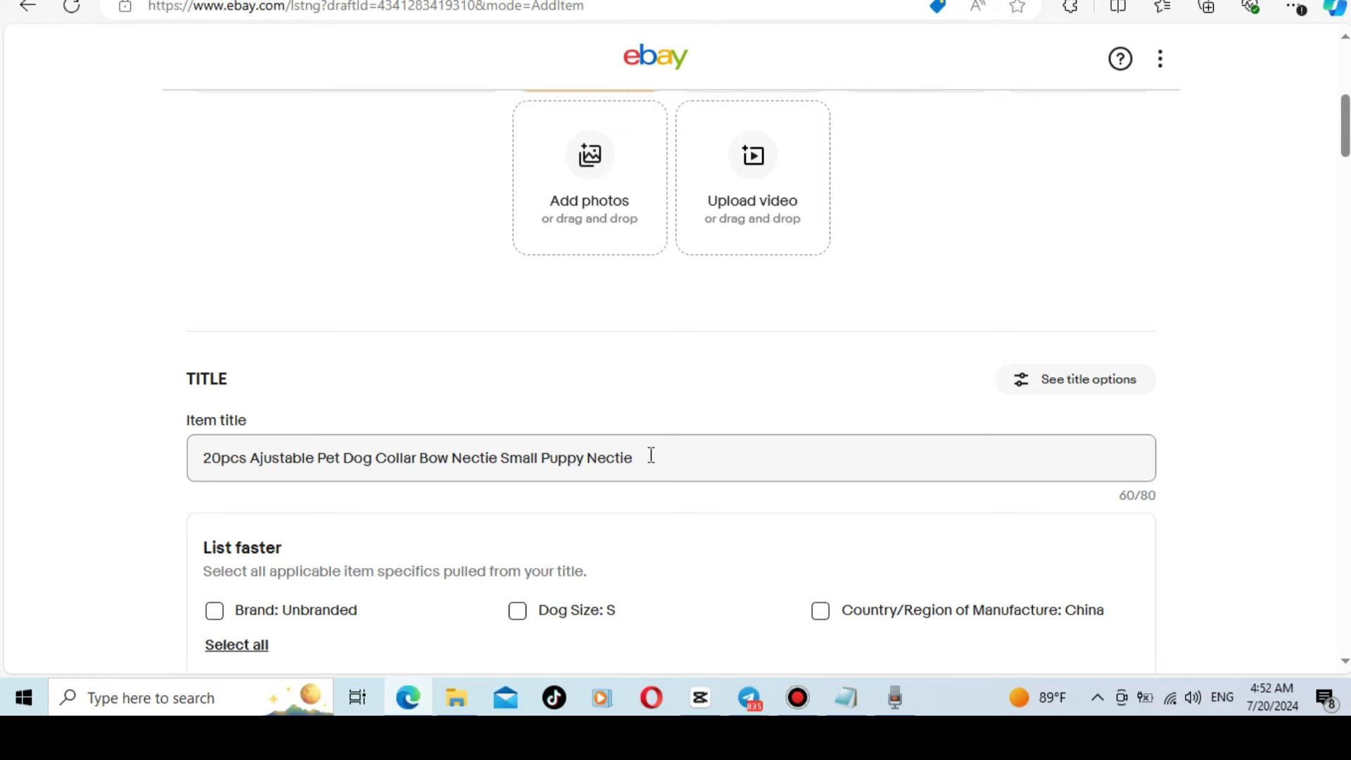
Compare the new listing's category with that of the competing "Lot 50 Pcs Adjustable Pet Dog Collar" listing in the eBay search results.
scroll(652, 455, "down", 5)
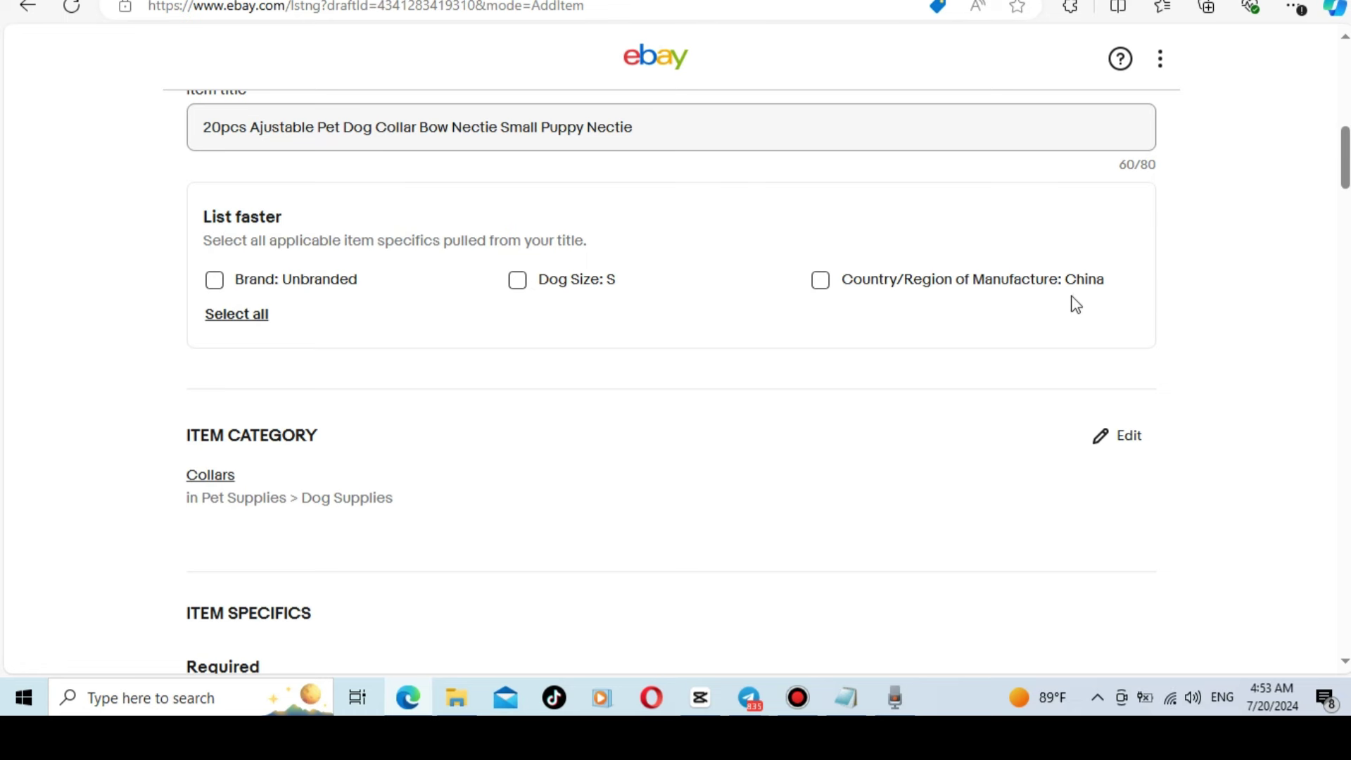
scroll(1158, 329, "down", 1)
scroll(1158, 329, "down", 2)
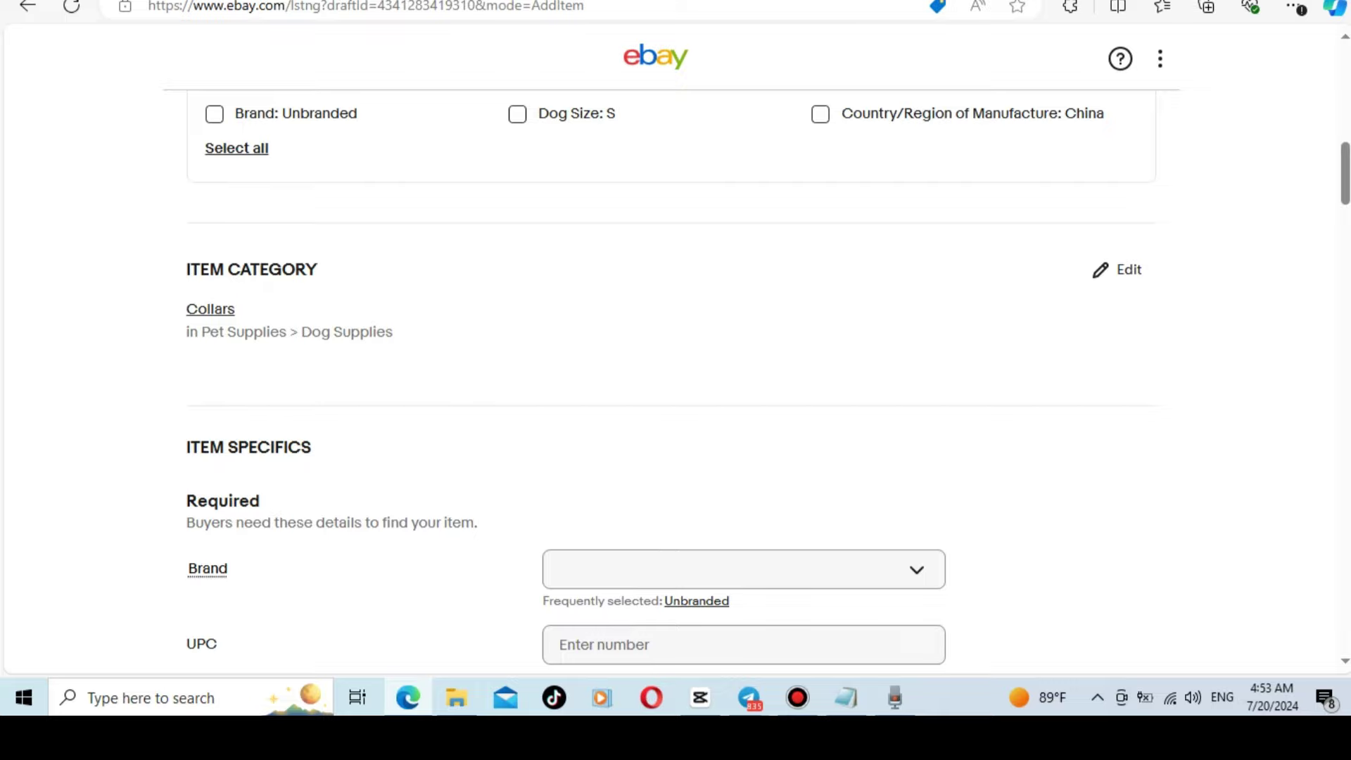
key("ctrl+Tab")
scroll(777, 330, "up", 10)
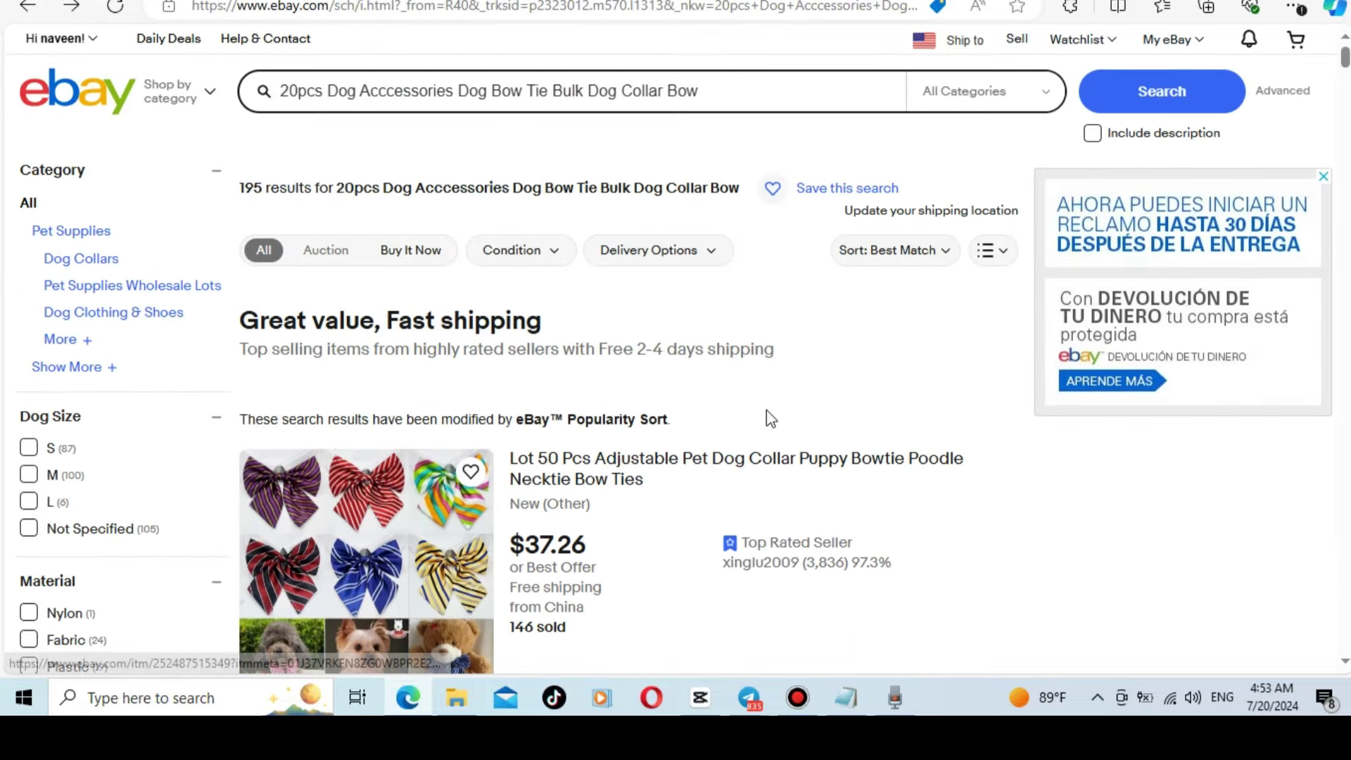
scroll(766, 419, "down", 2)
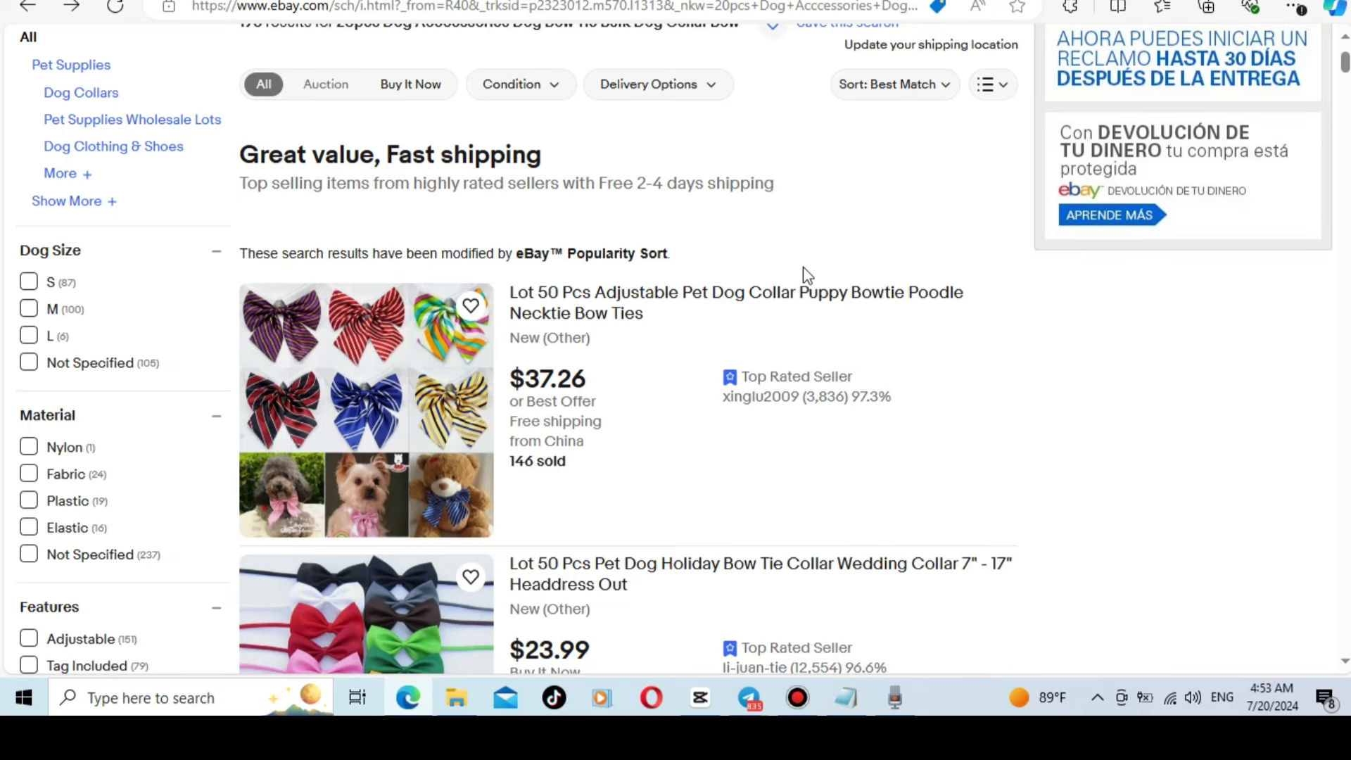
left_click(564, 313)
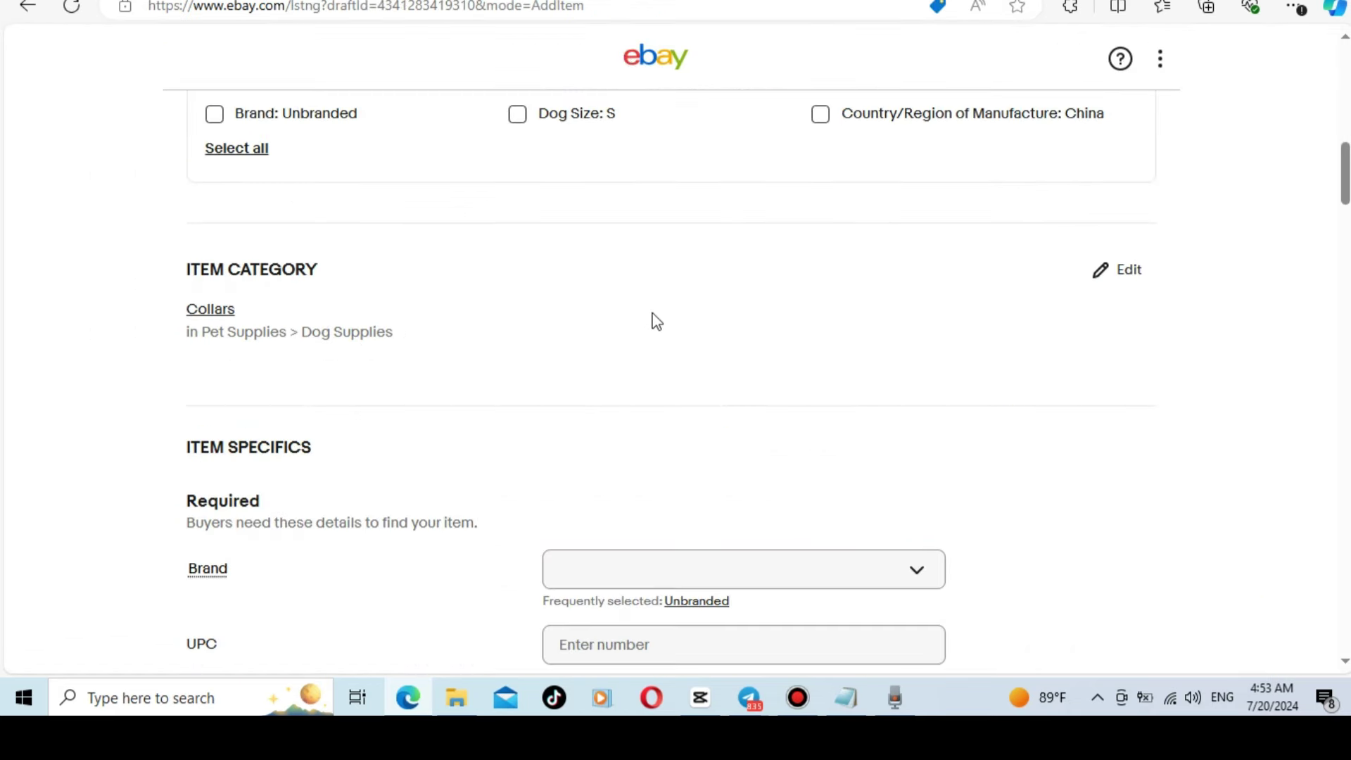
scroll(718, 308, "up", 2)
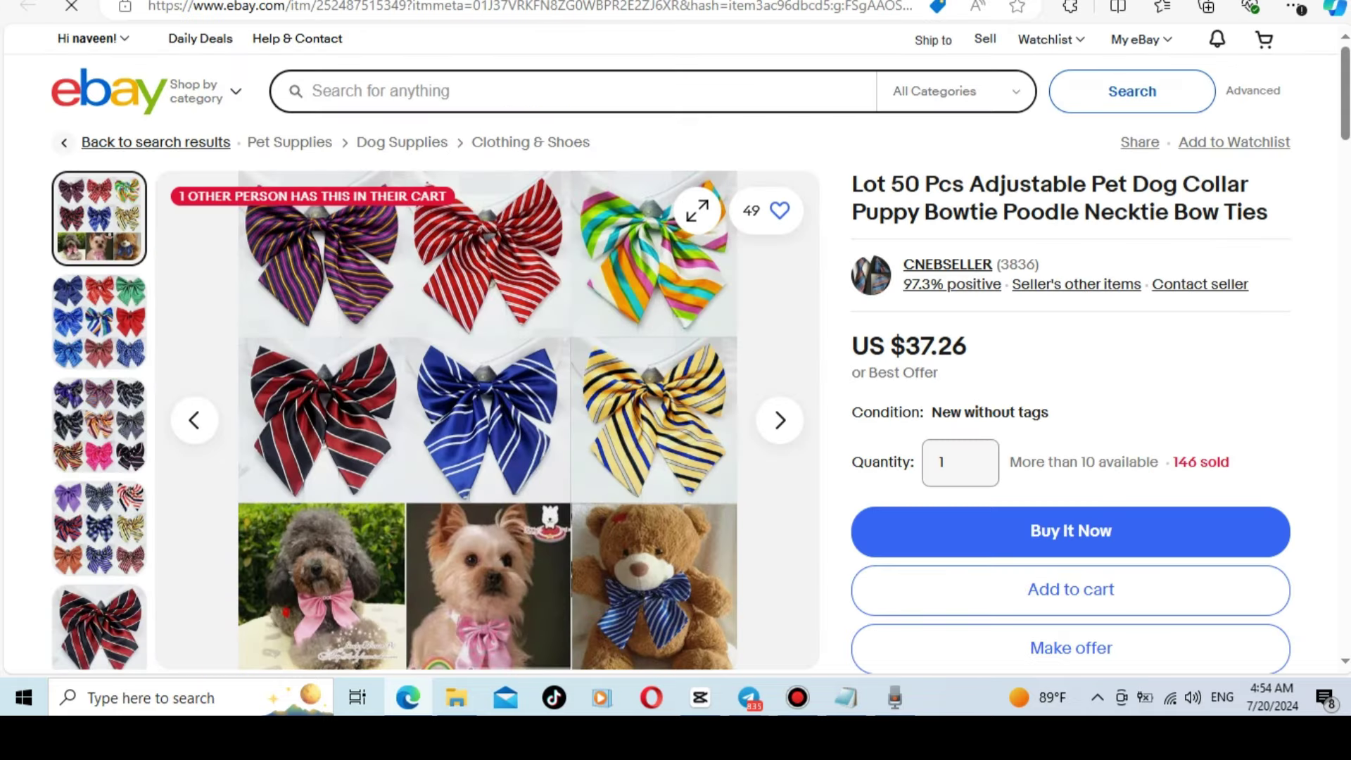
key("ctrl+w")
Check the category of the competing "8PCS Lot Bundle Dog Collar" listing and return to the draft listing.
scroll(706, 458, "down", 5)
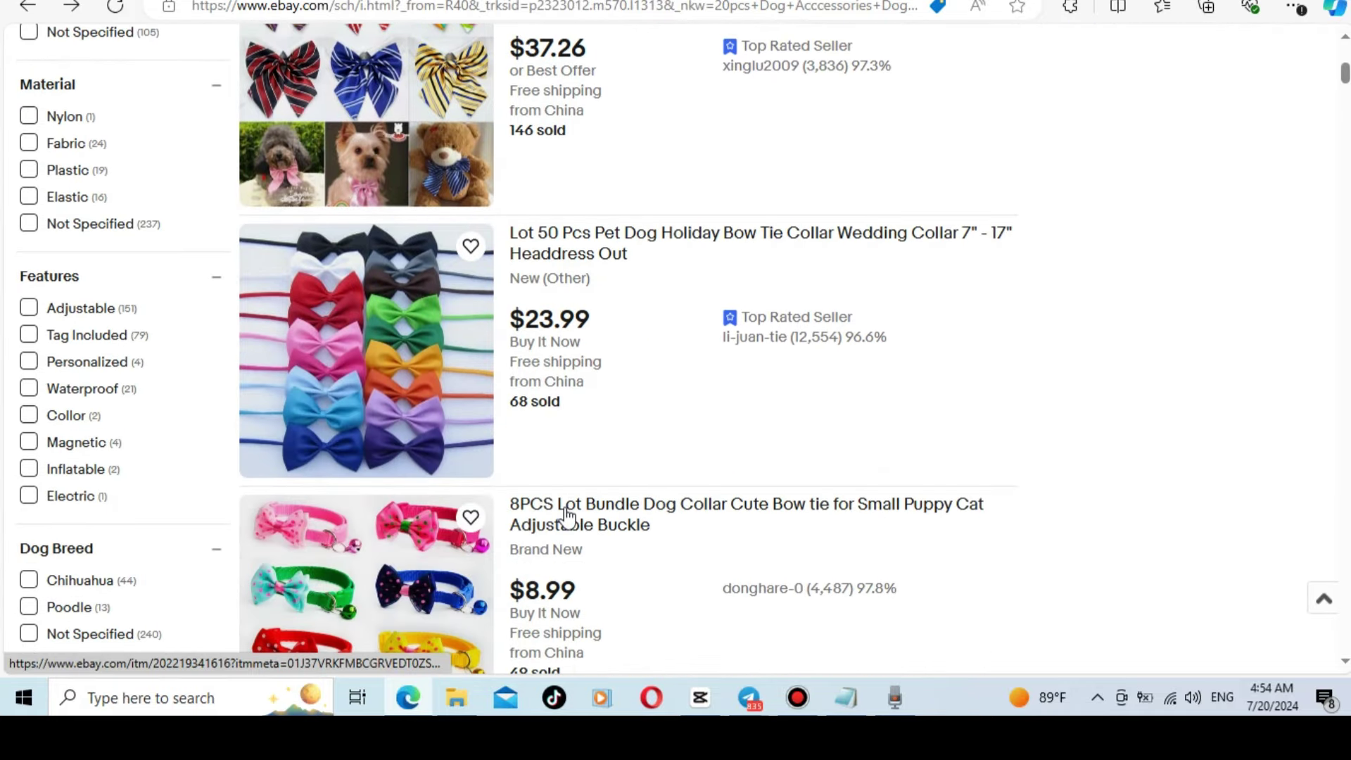
left_click(567, 514)
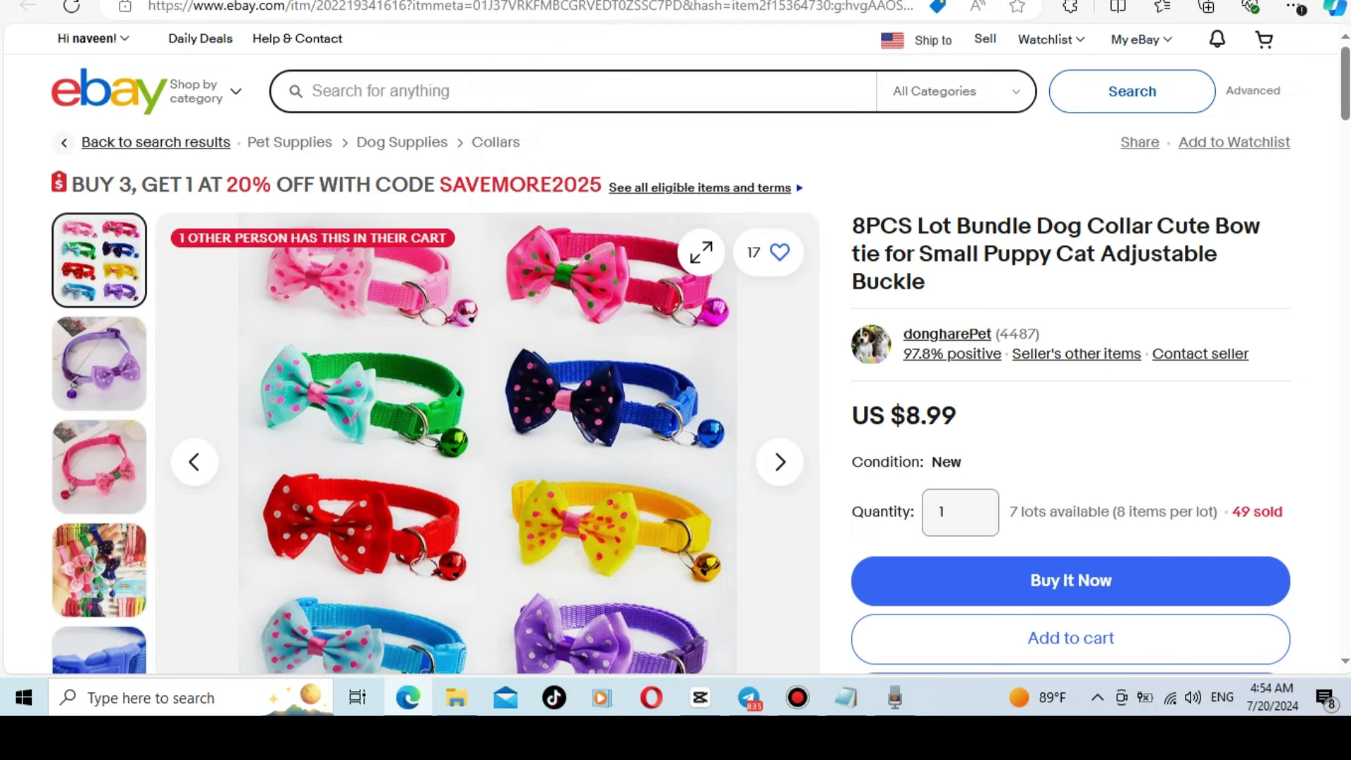
key("alt+Left")
key("ctrl+Tab")
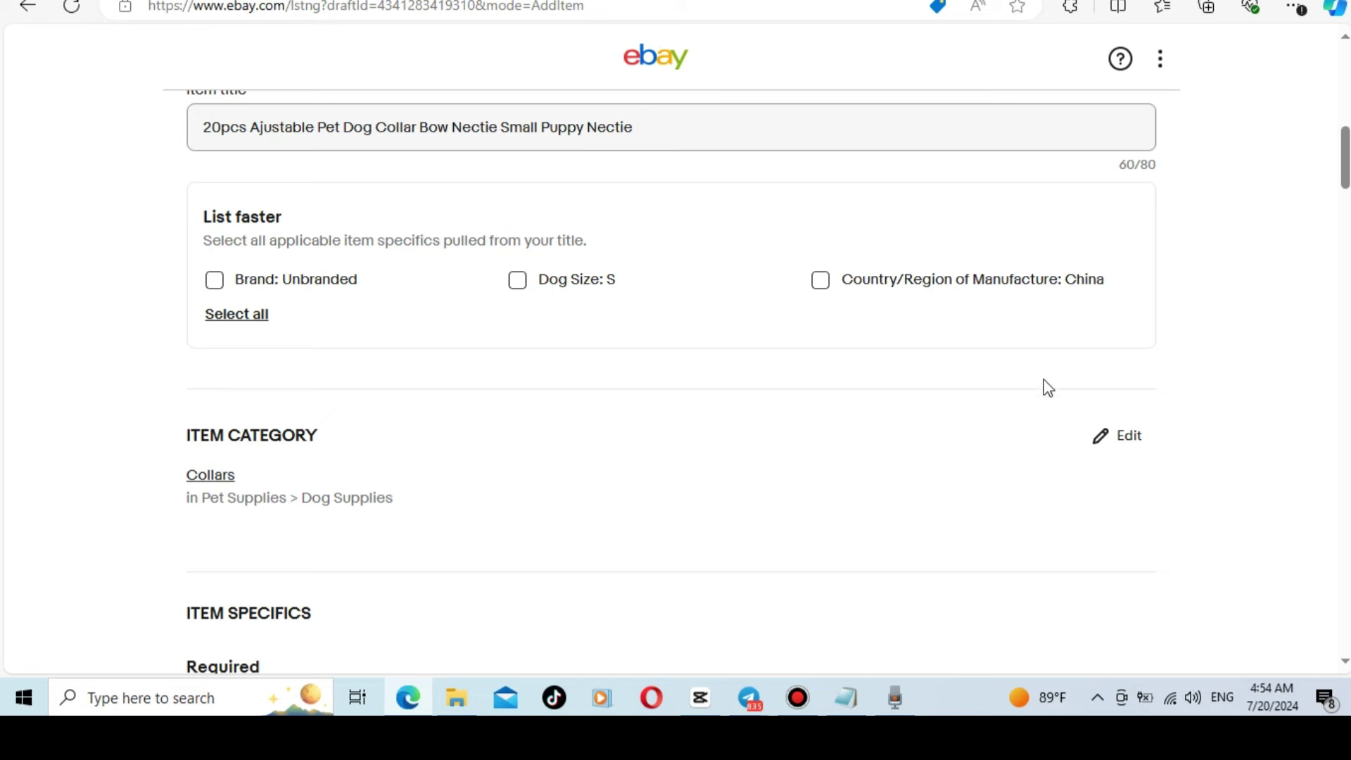
Review the available first categories for the item and keep Pet Supplies > Dog Supplies > Collars.
left_click(1129, 442)
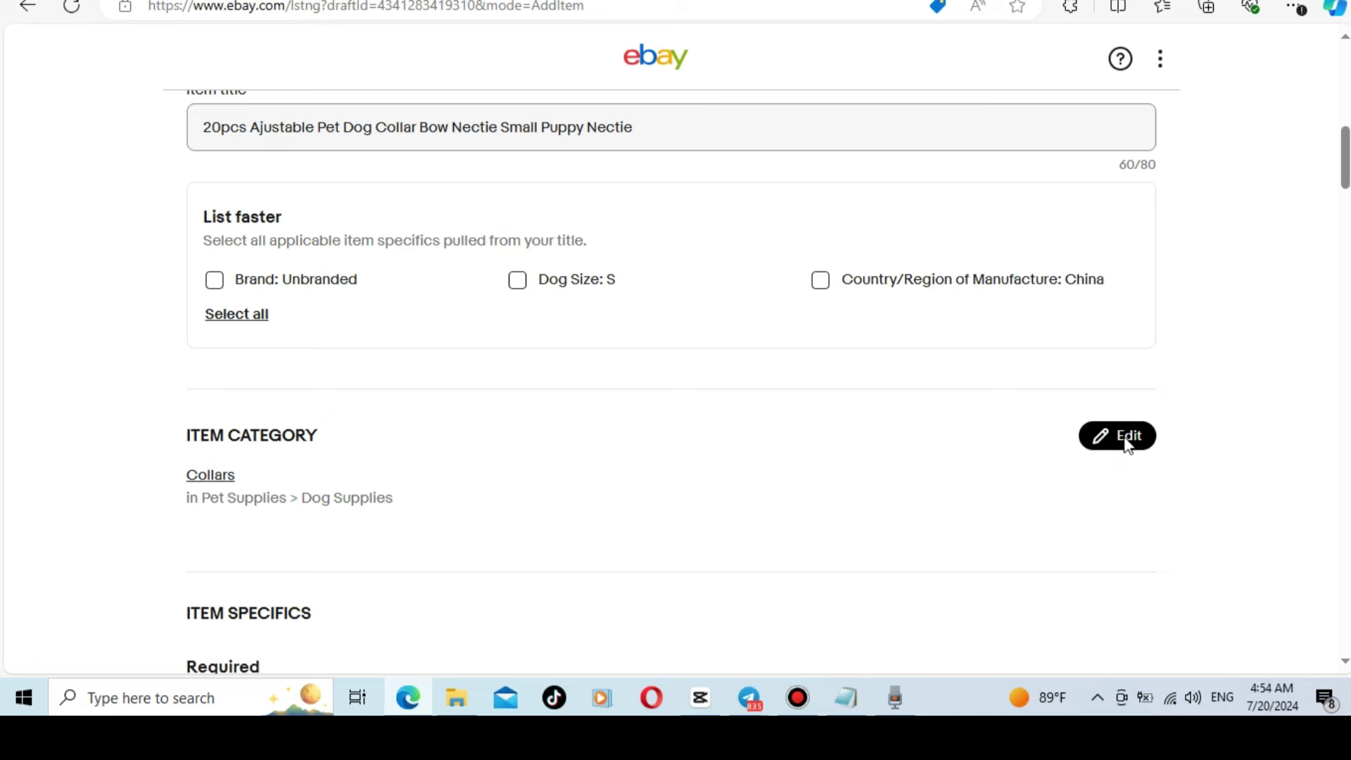
left_click(1129, 442)
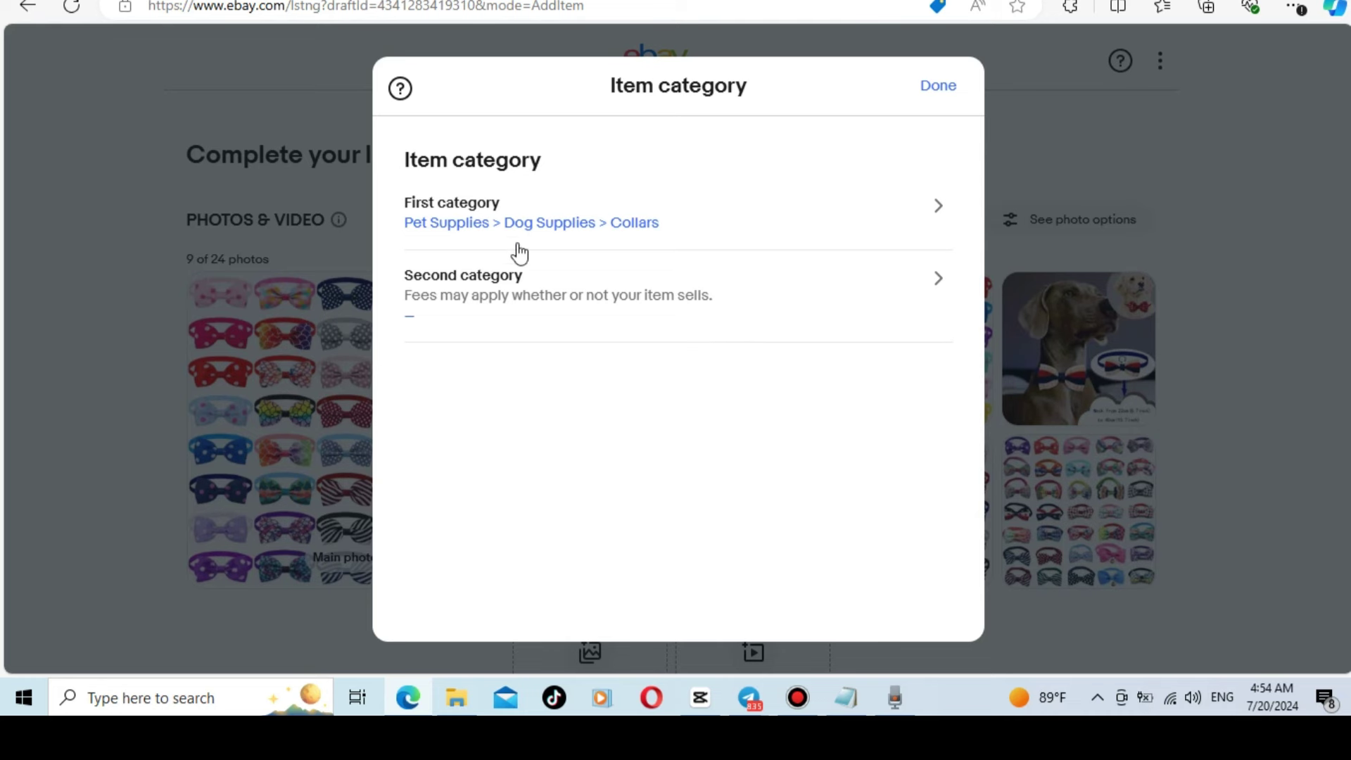
left_click(753, 227)
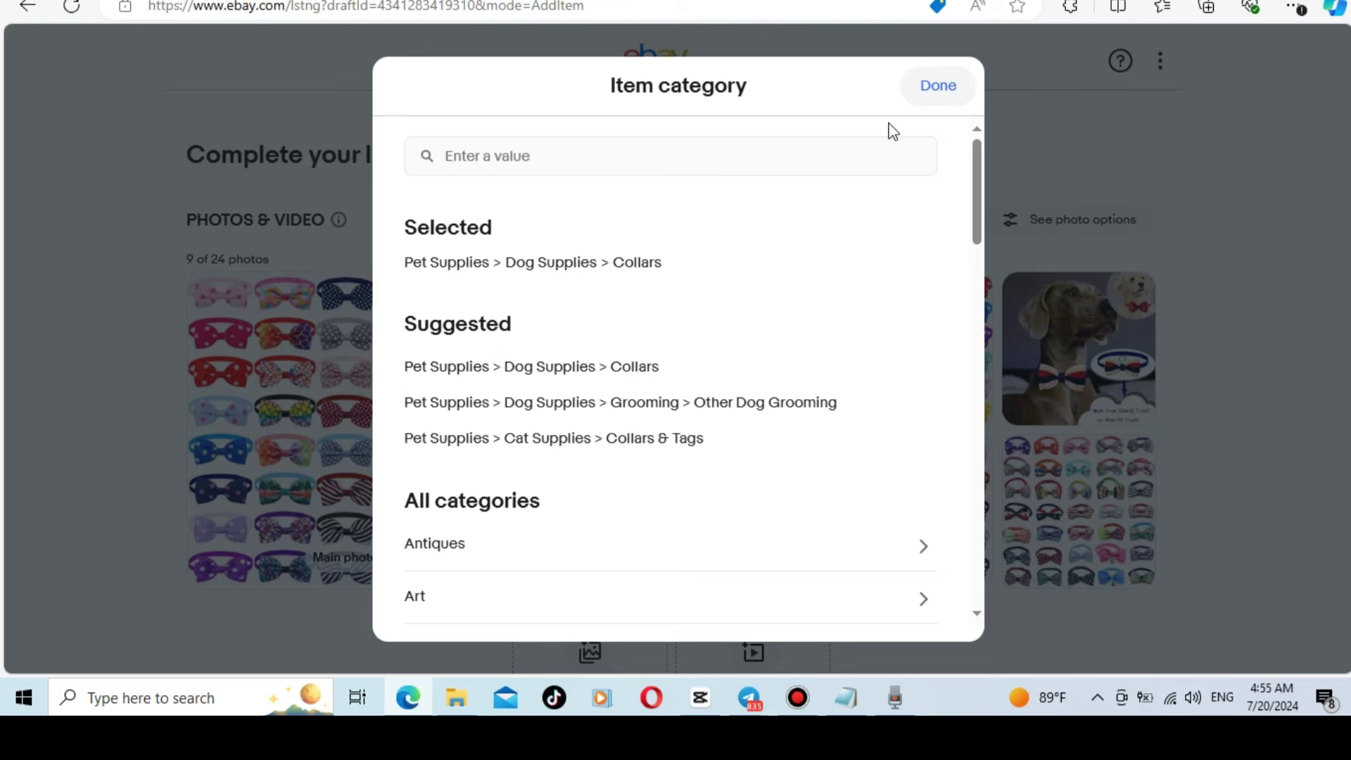
scroll(785, 483, "down", 1)
scroll(785, 482, "down", 1)
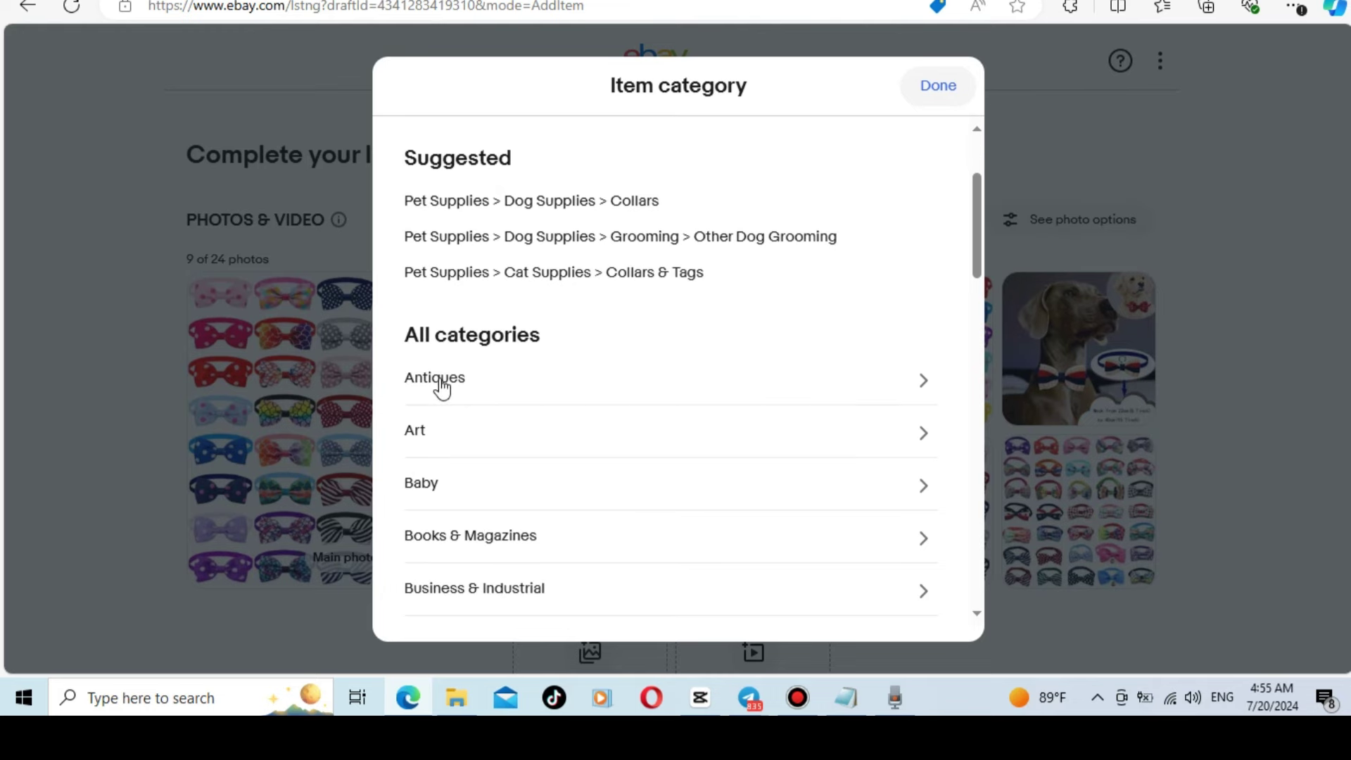
left_click(937, 86)
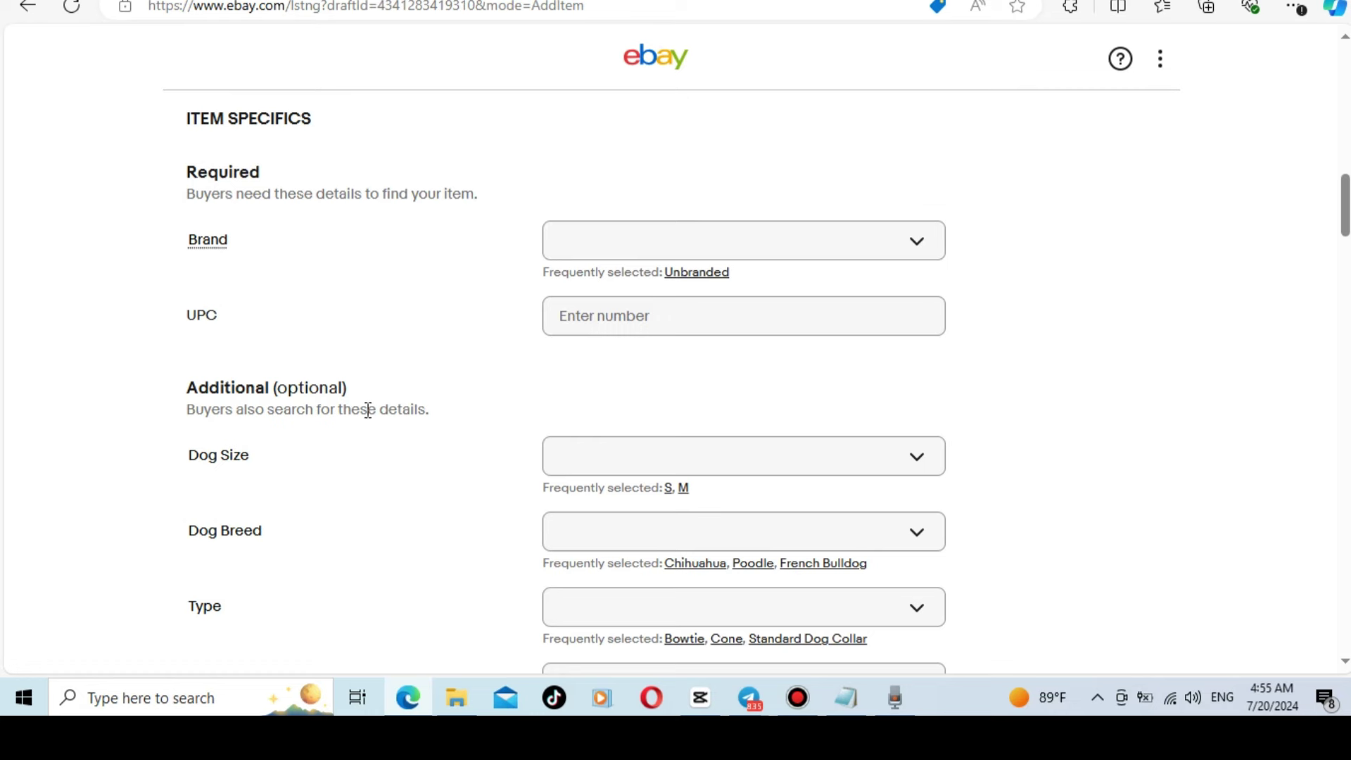
Set the brand to Unbranded and the UPC to "does not apply", and look over the optional item specifics.
scroll(279, 241, "down", 2)
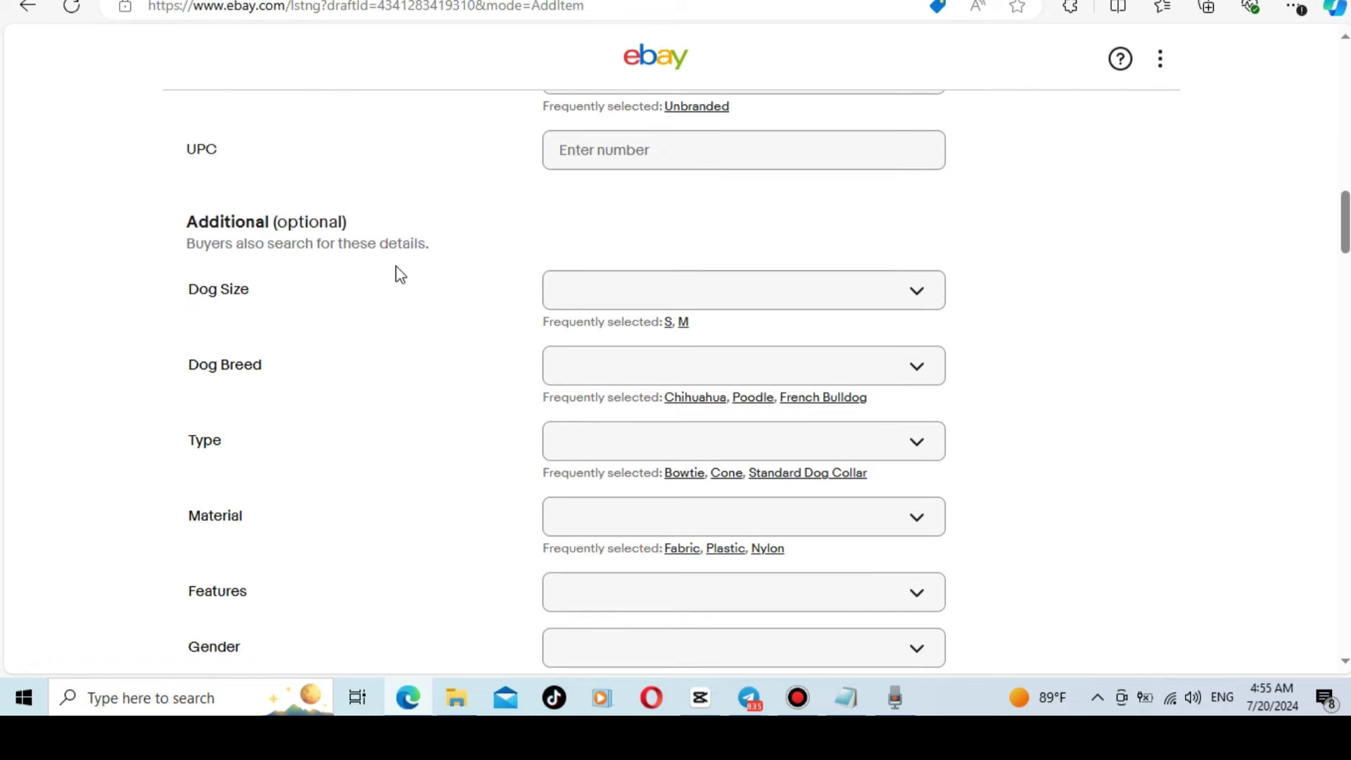
scroll(399, 274, "down", 4)
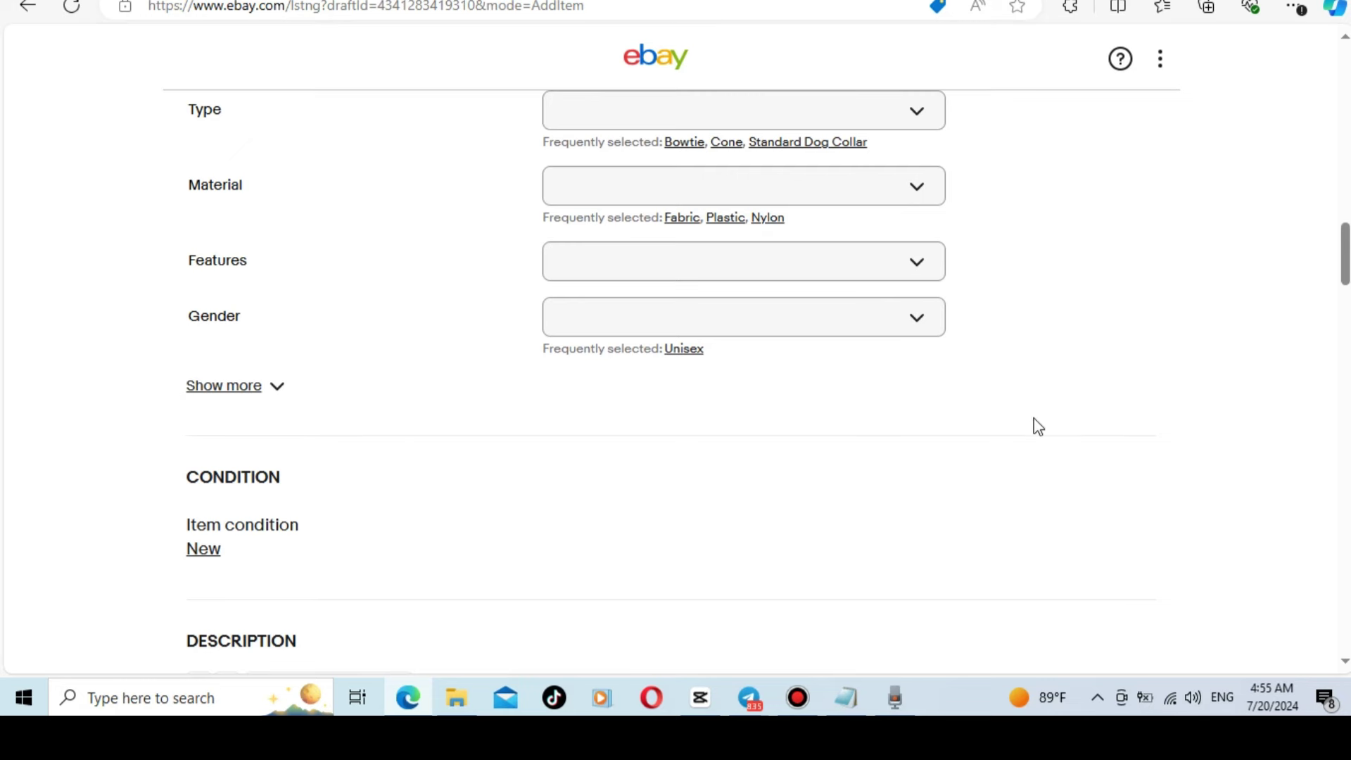
scroll(1104, 352, "up", 6)
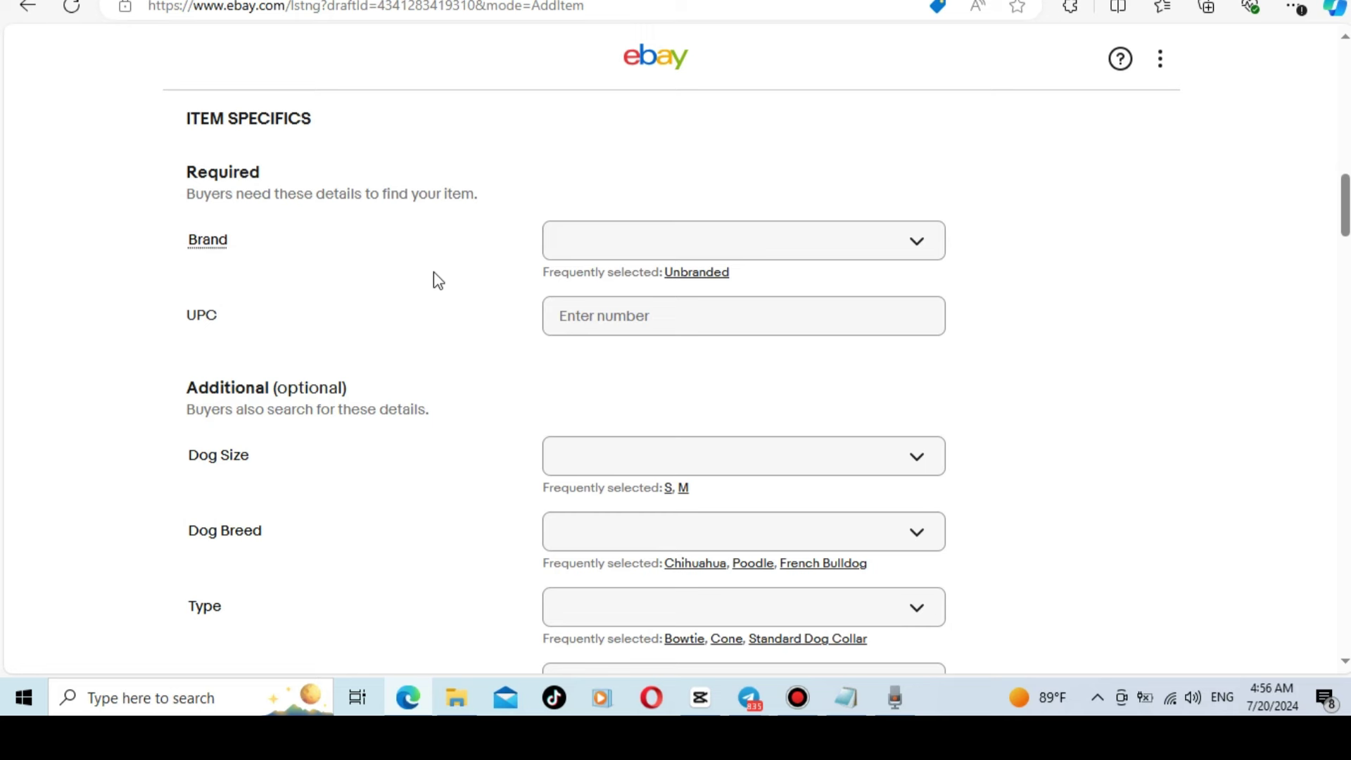
mouse_move(217, 252)
left_click(699, 280)
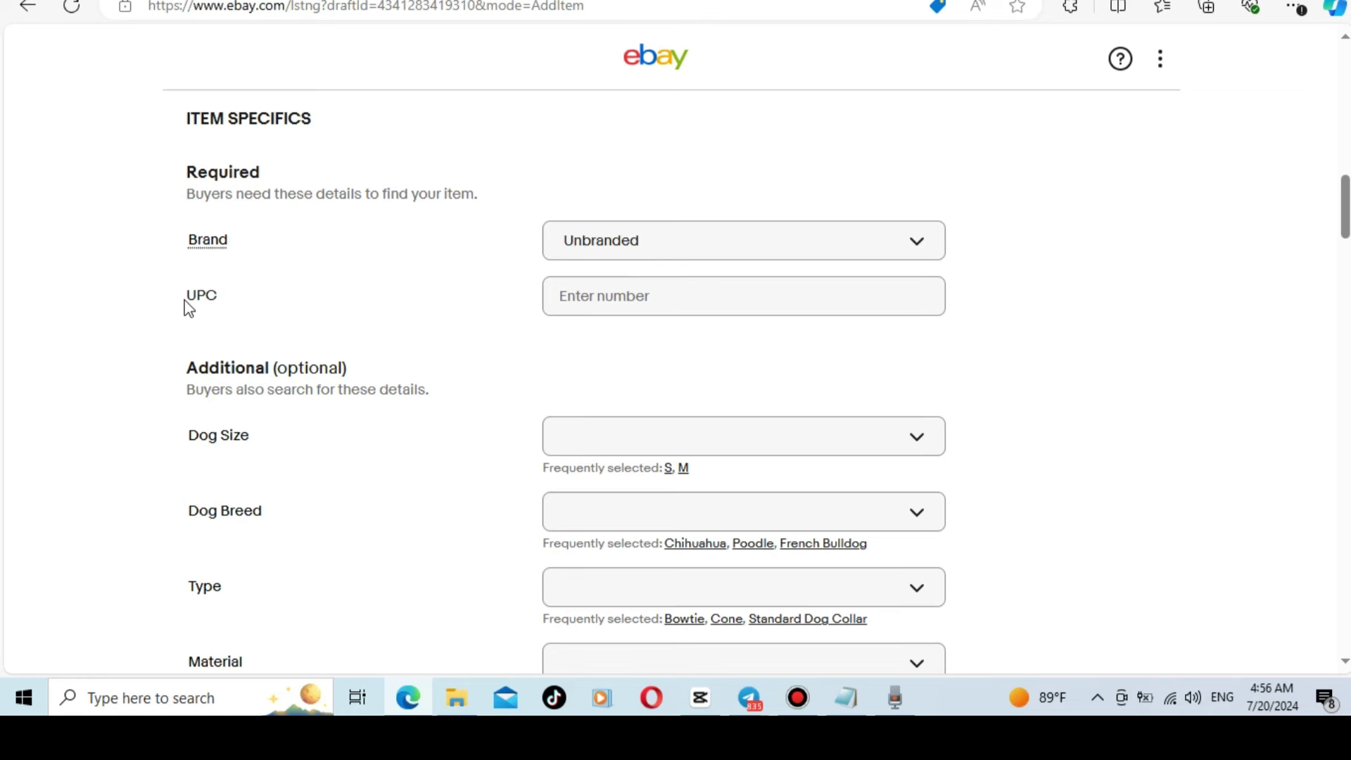
left_click(632, 301)
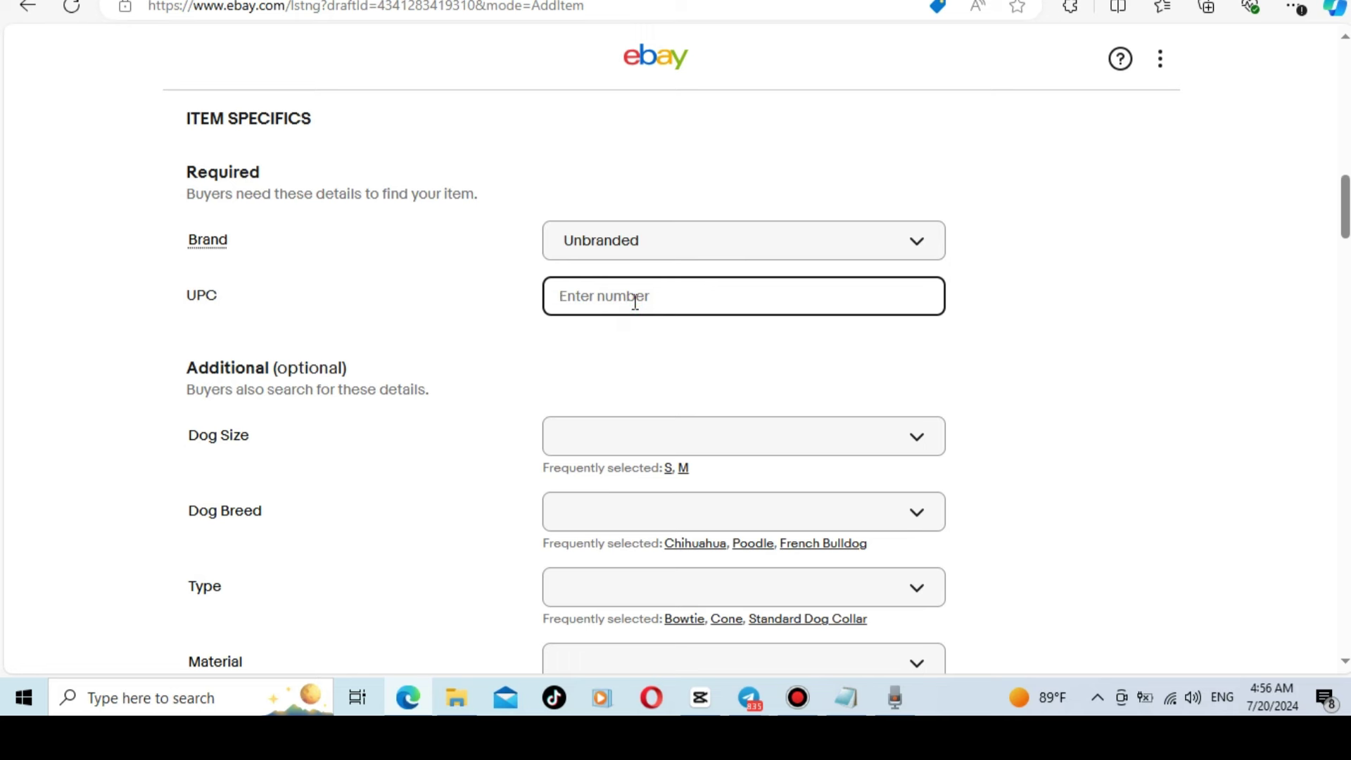
type("does not apply")
left_click(564, 332)
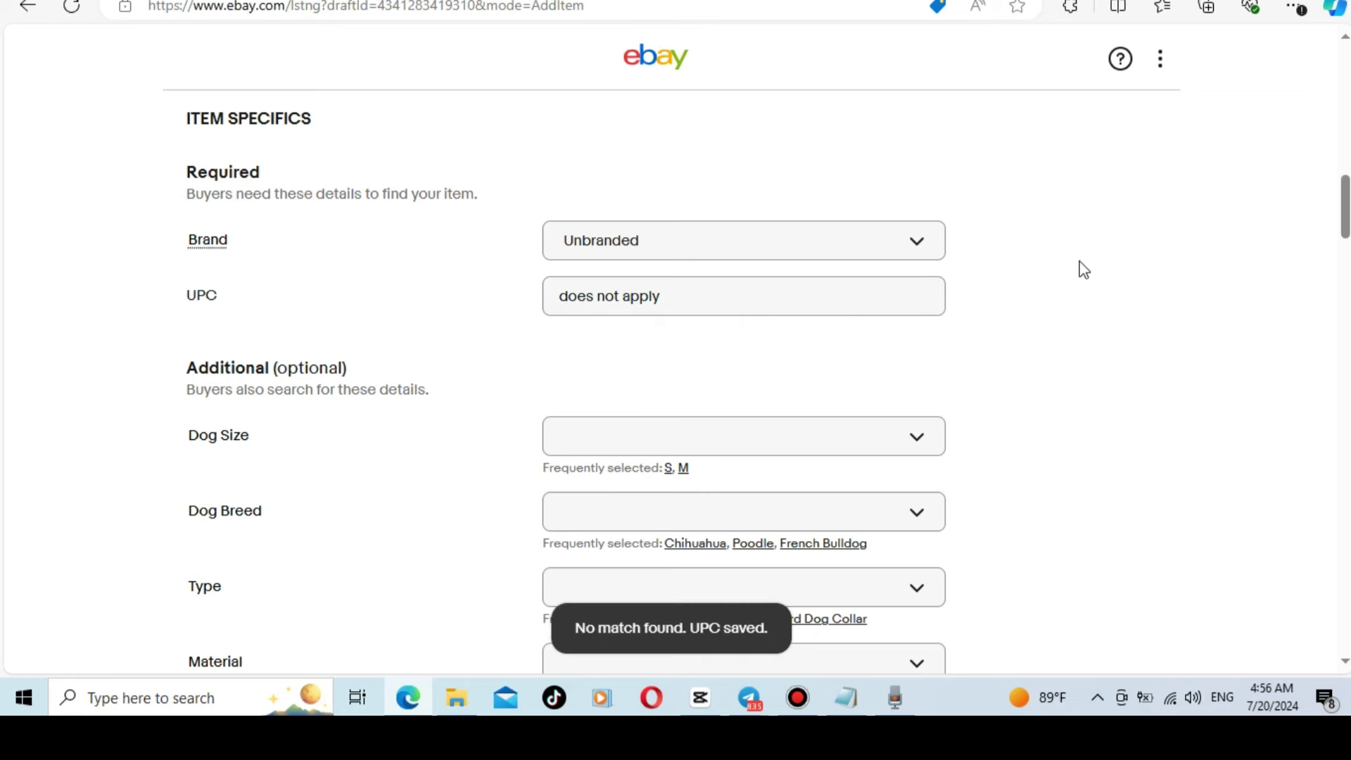
scroll(1084, 270, "down", 2)
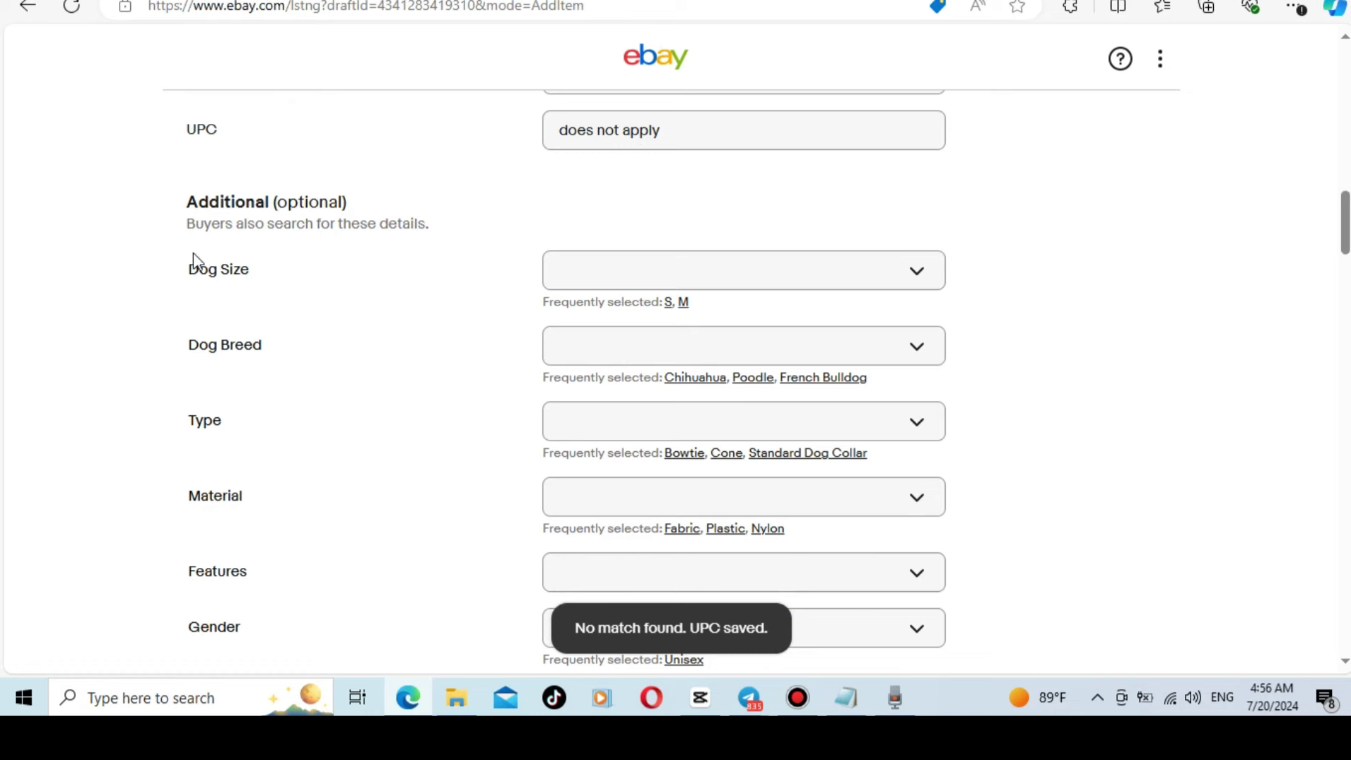
scroll(366, 373, "down", 2)
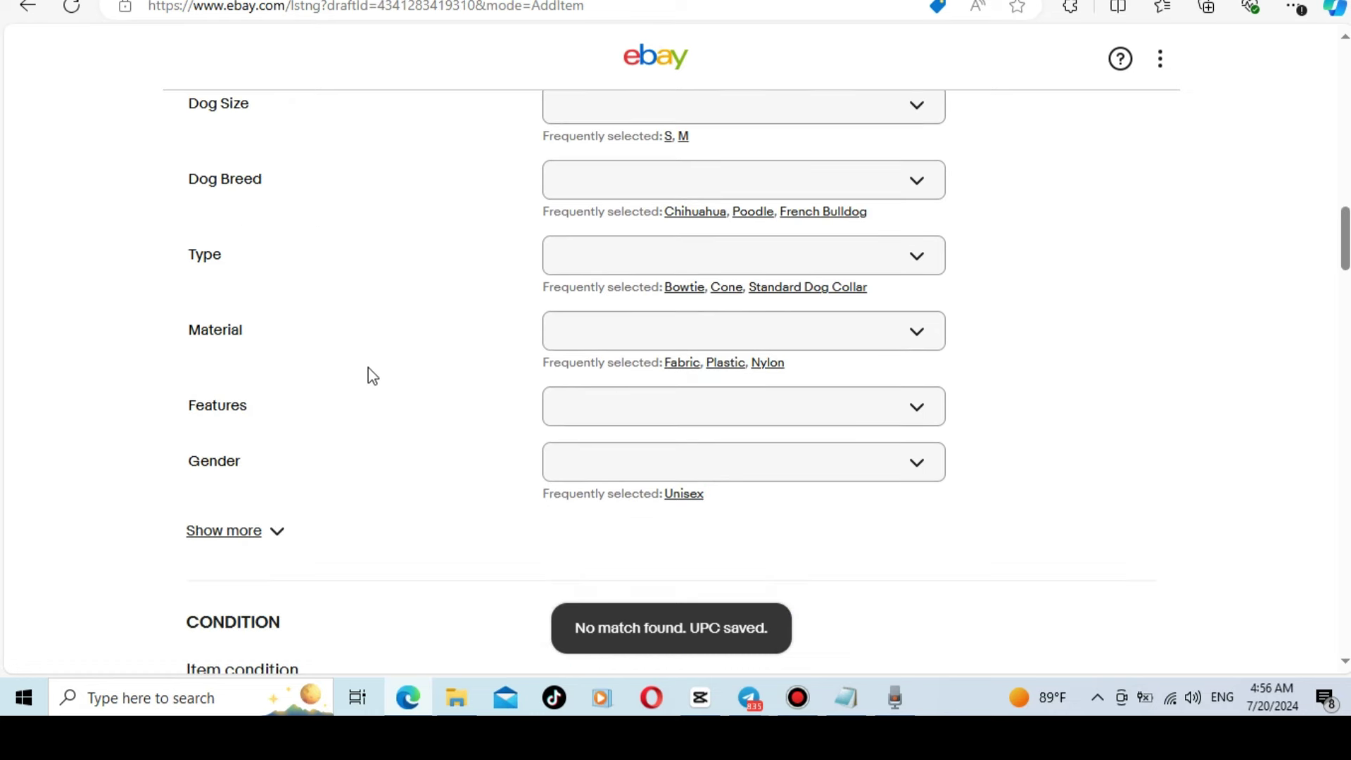
Check the AliExpress product's specifications for material and item type, and return to the eBay draft listing.
scroll(373, 375, "up", 2)
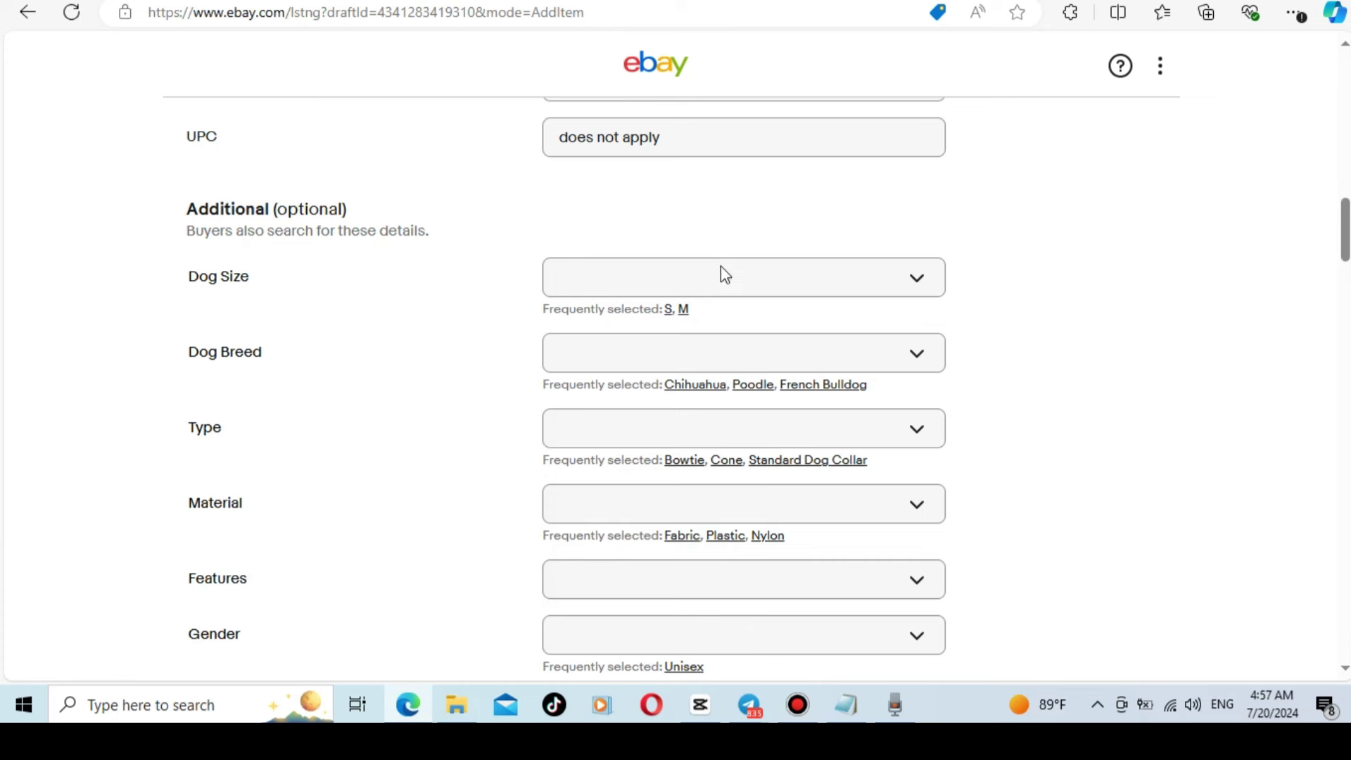
left_click(27, 12)
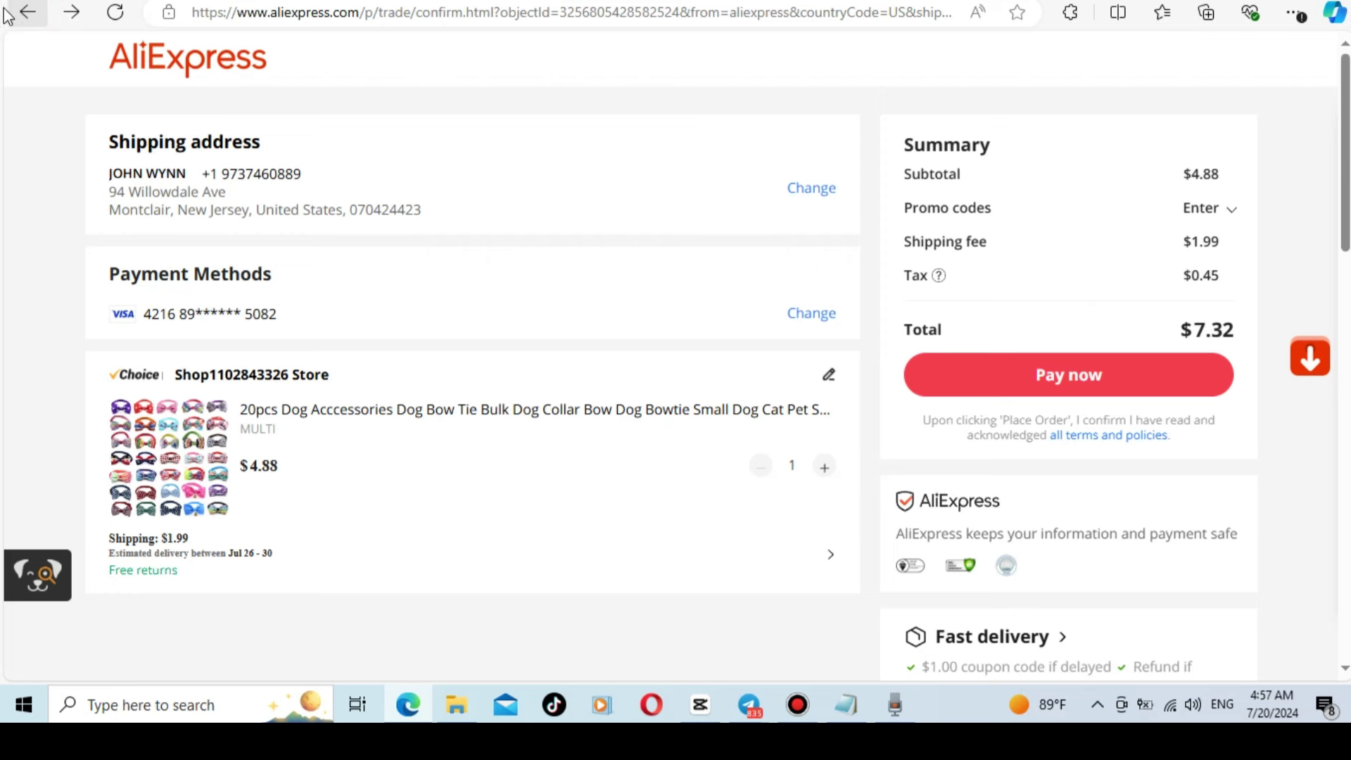
left_click(28, 13)
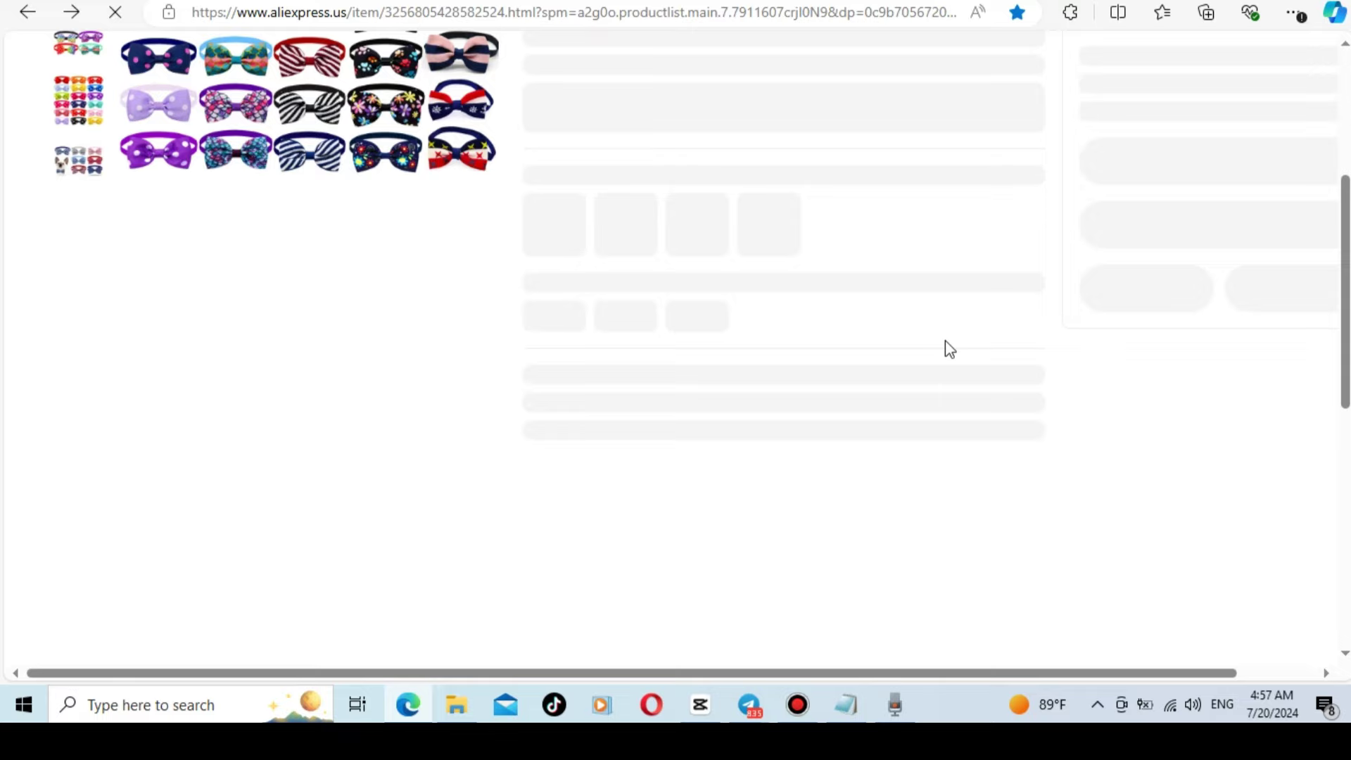
scroll(941, 361, "down", 10)
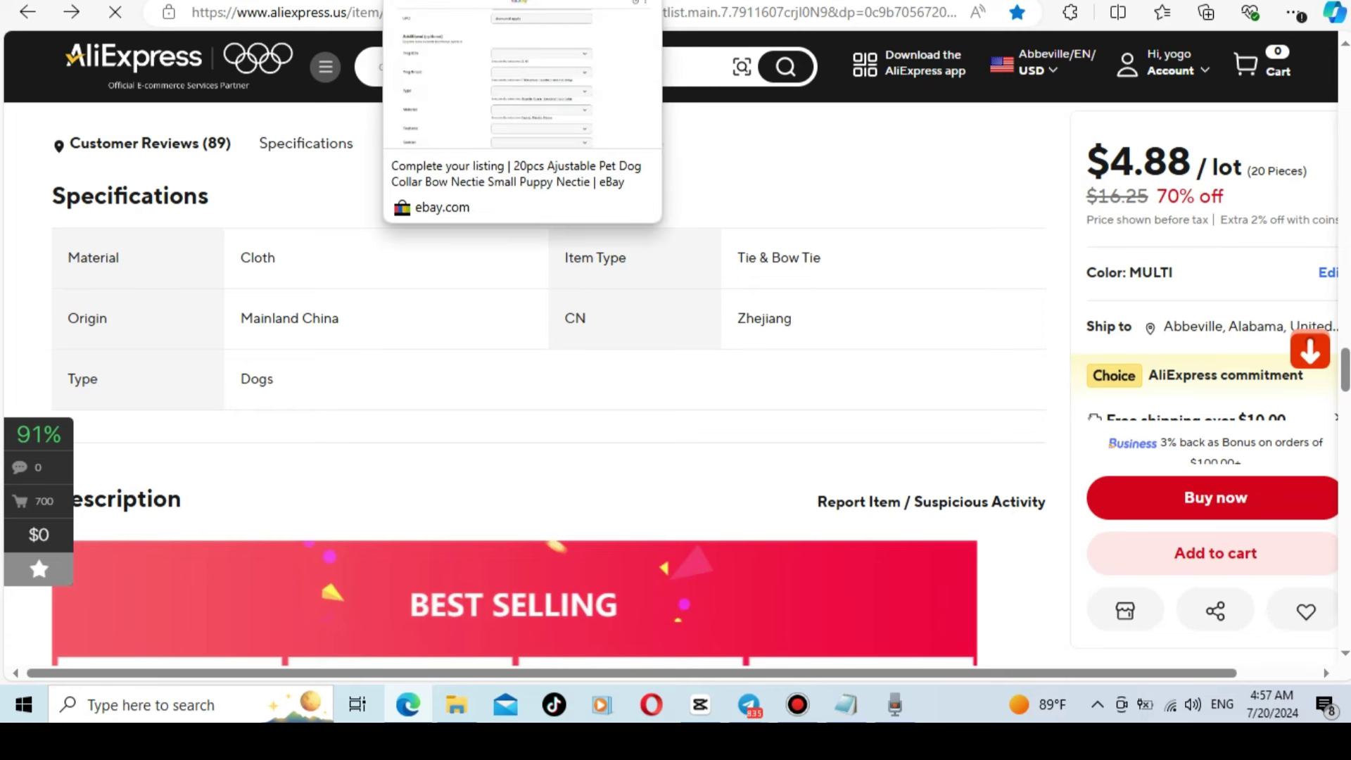
left_click(522, 4)
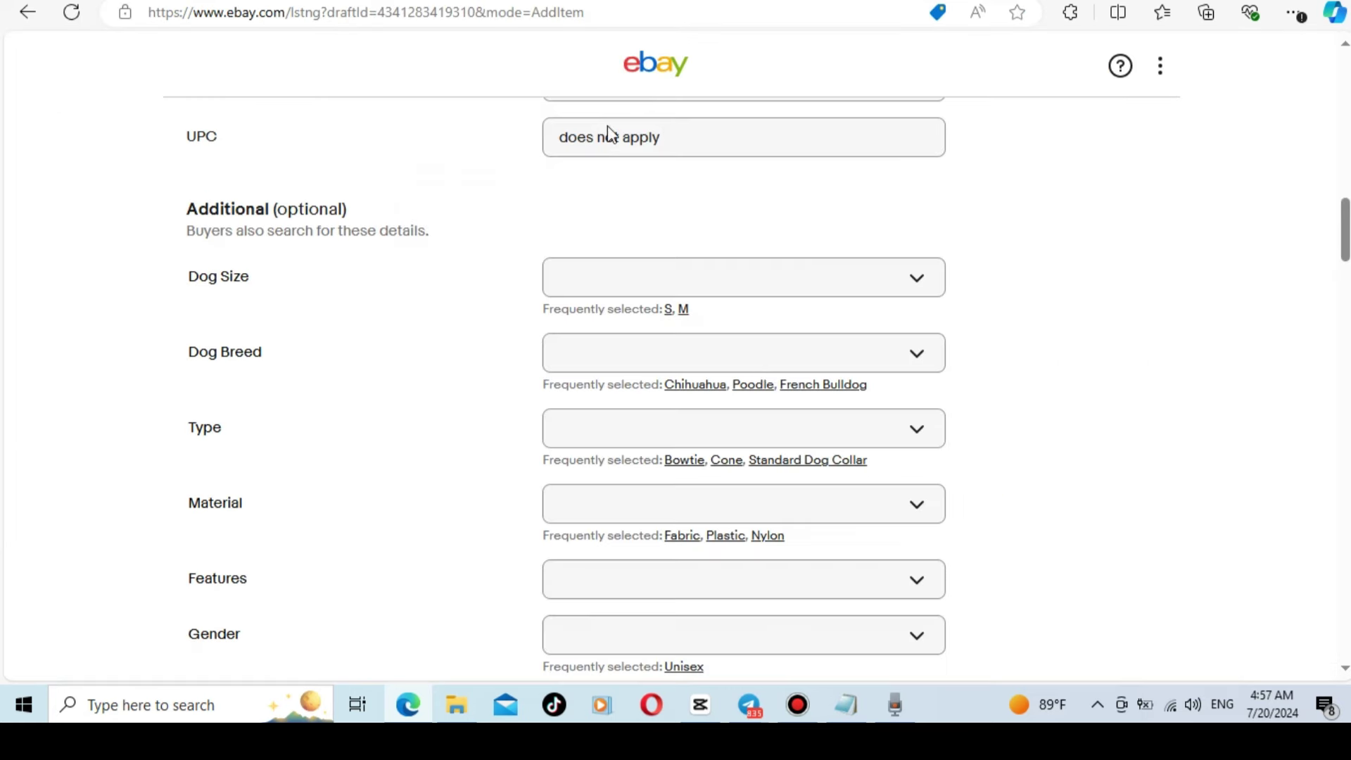
Review the Dog Size options and set the dog size to S.
left_click(669, 309)
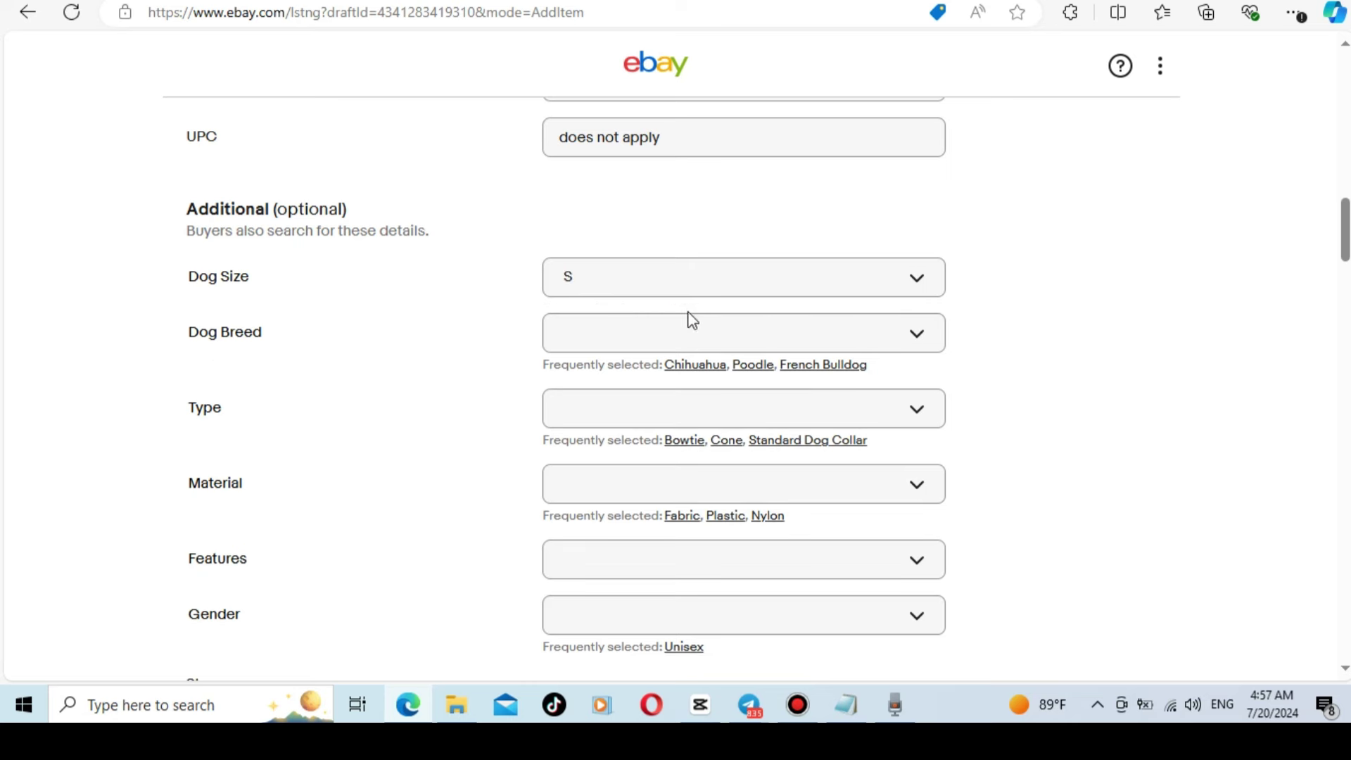
left_click(920, 278)
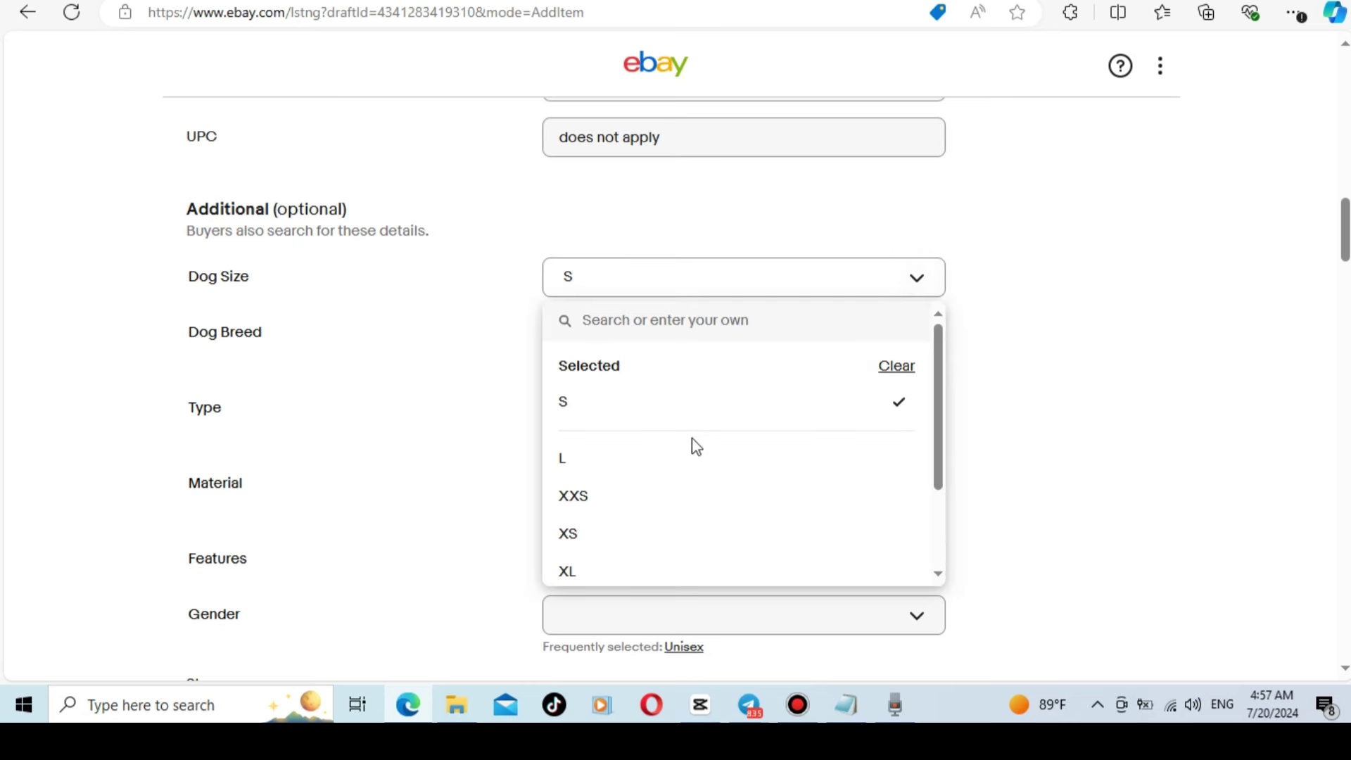
scroll(670, 419, "down", 2)
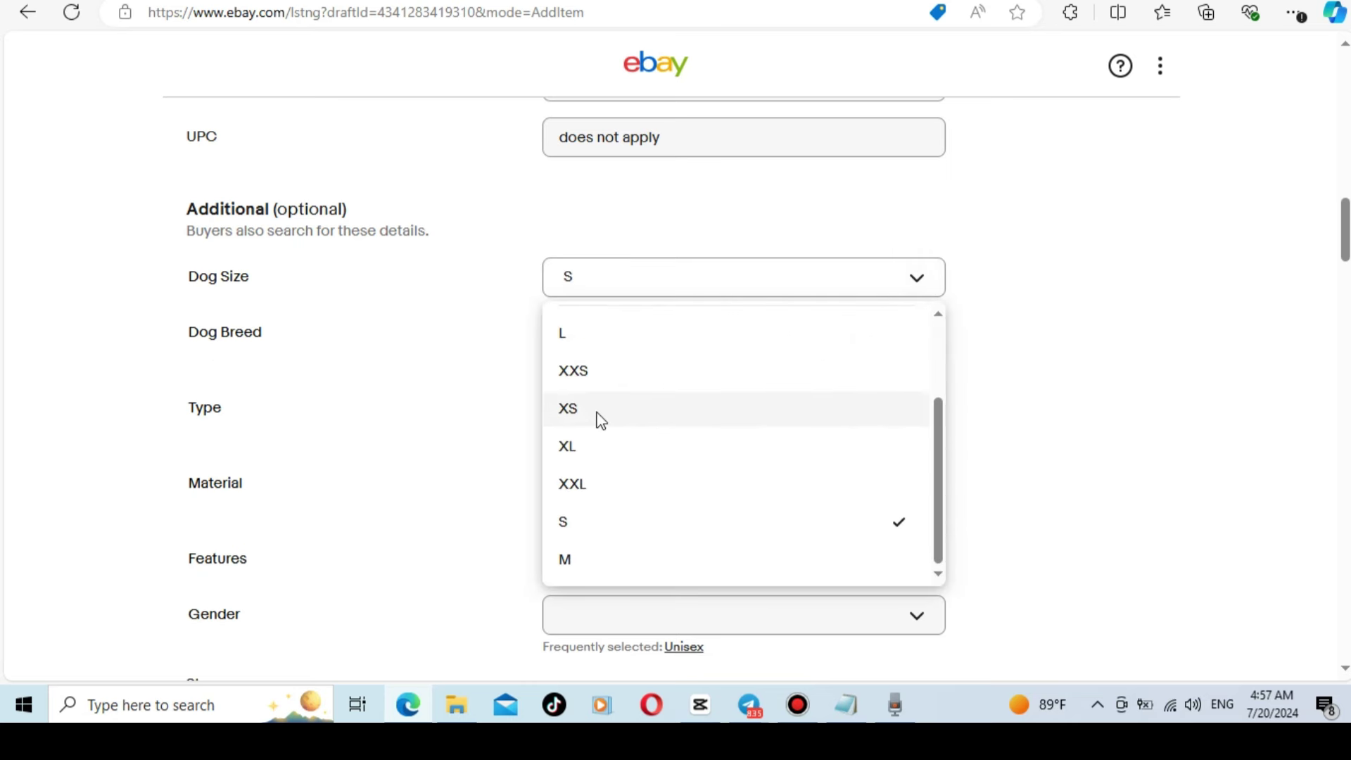
left_click(598, 552)
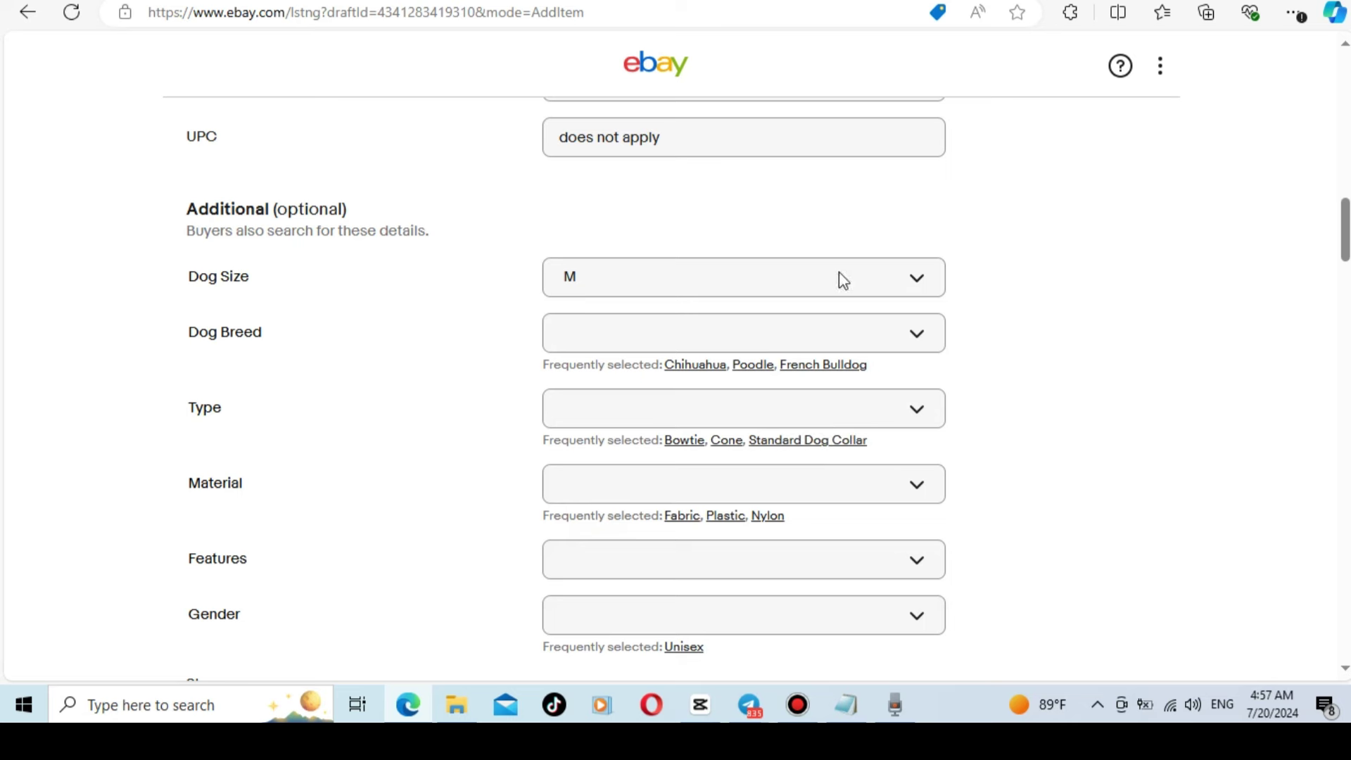
left_click(910, 279)
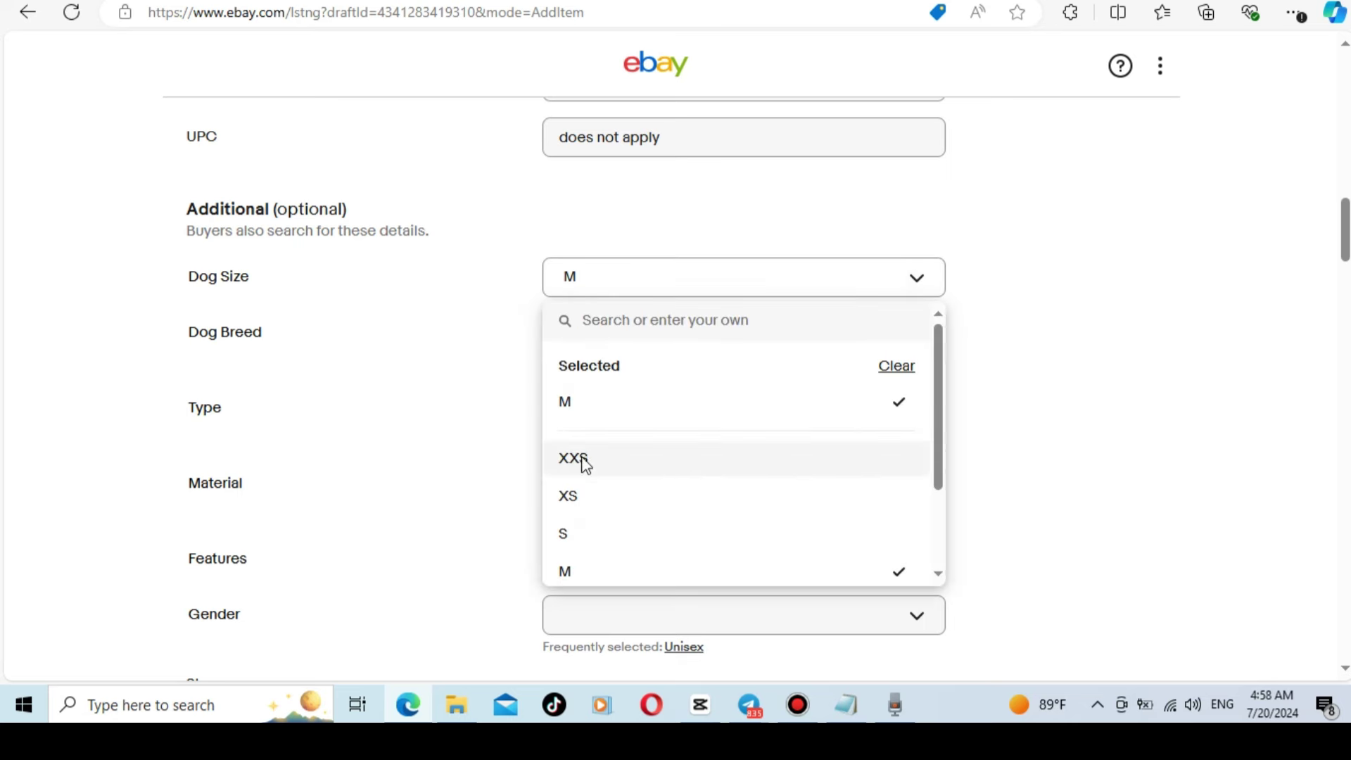
left_click(567, 535)
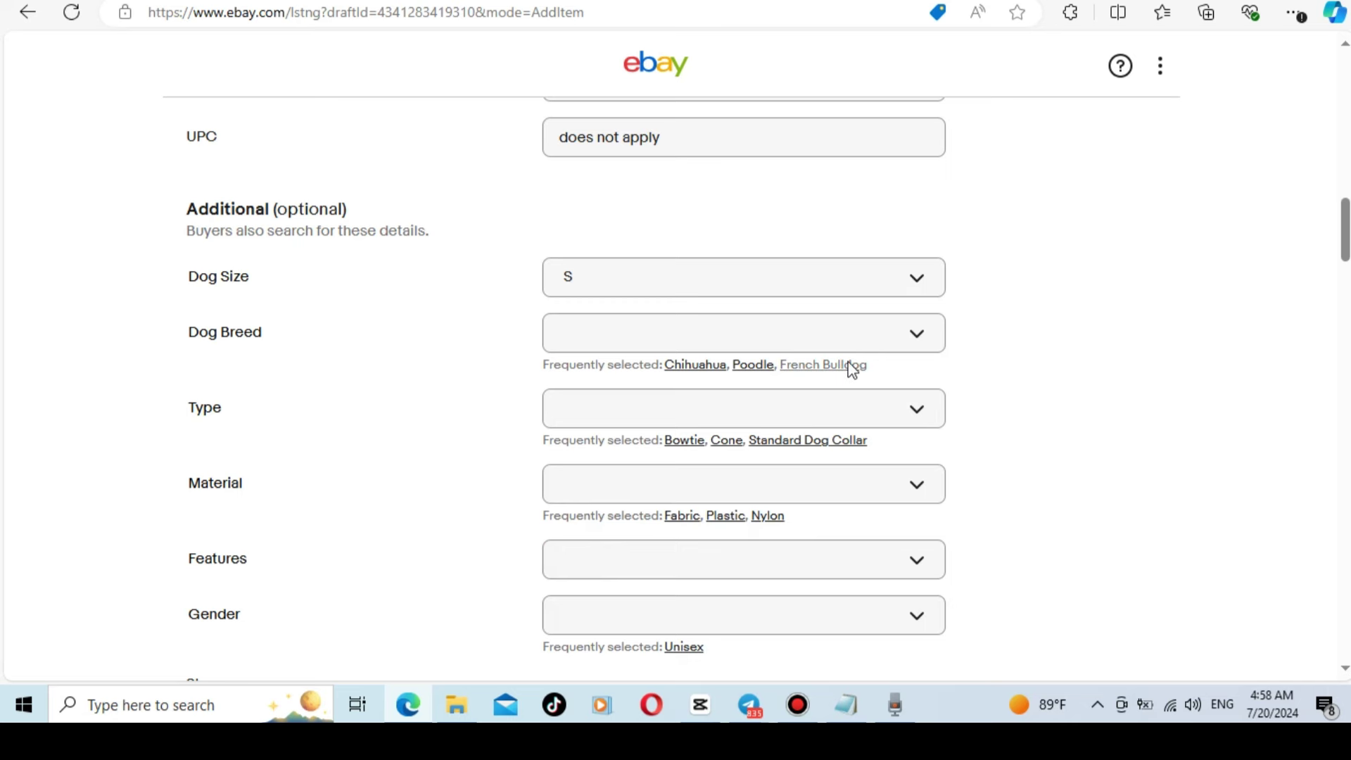
Set the dog breed to the custom value "all Dogs".
left_click(907, 325)
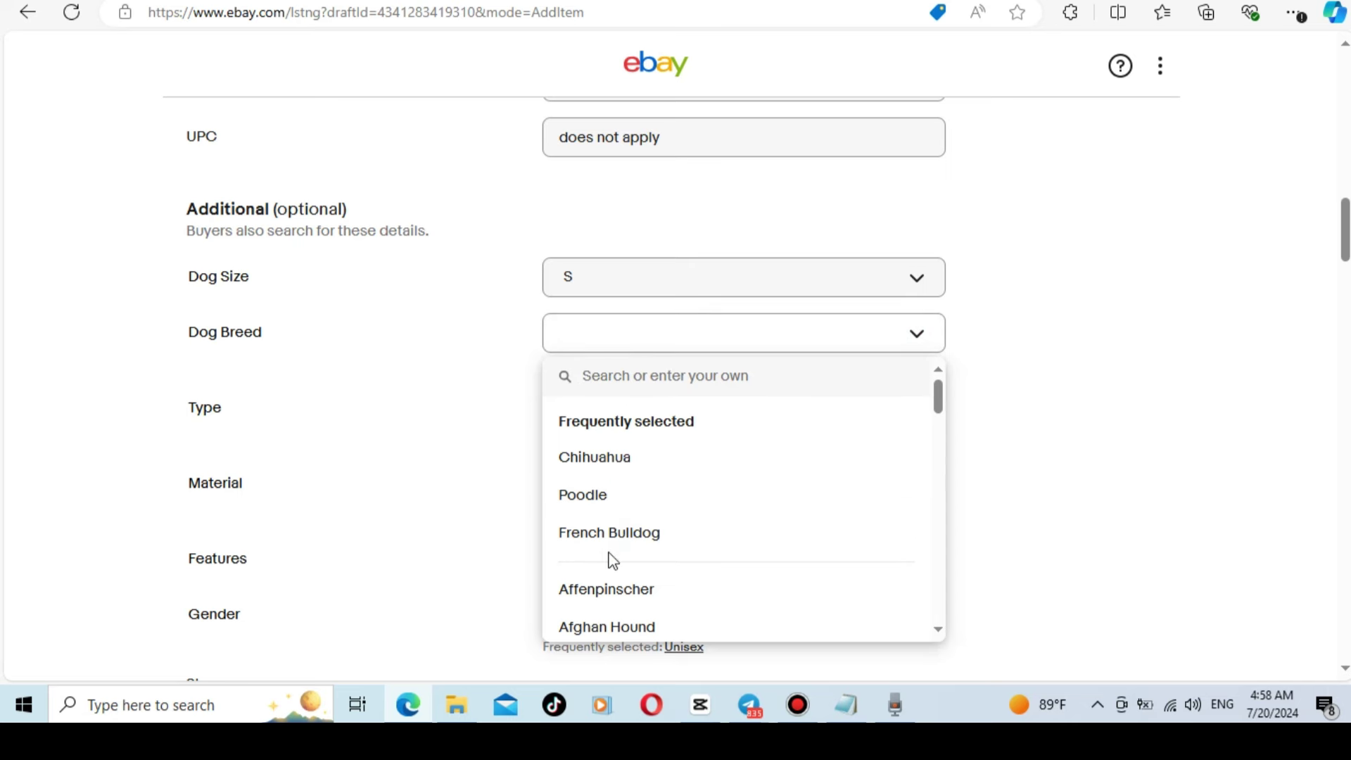
type("all")
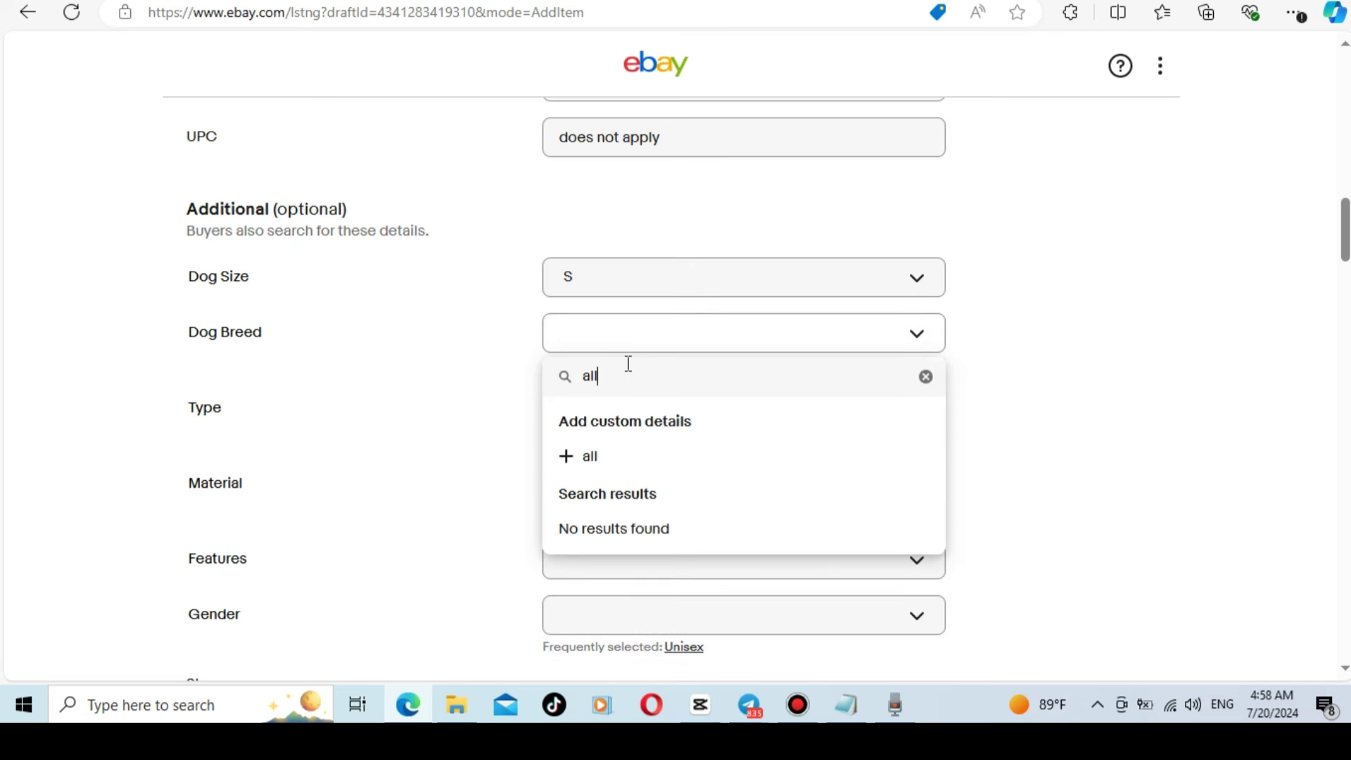
type(" Dogs")
left_click(572, 462)
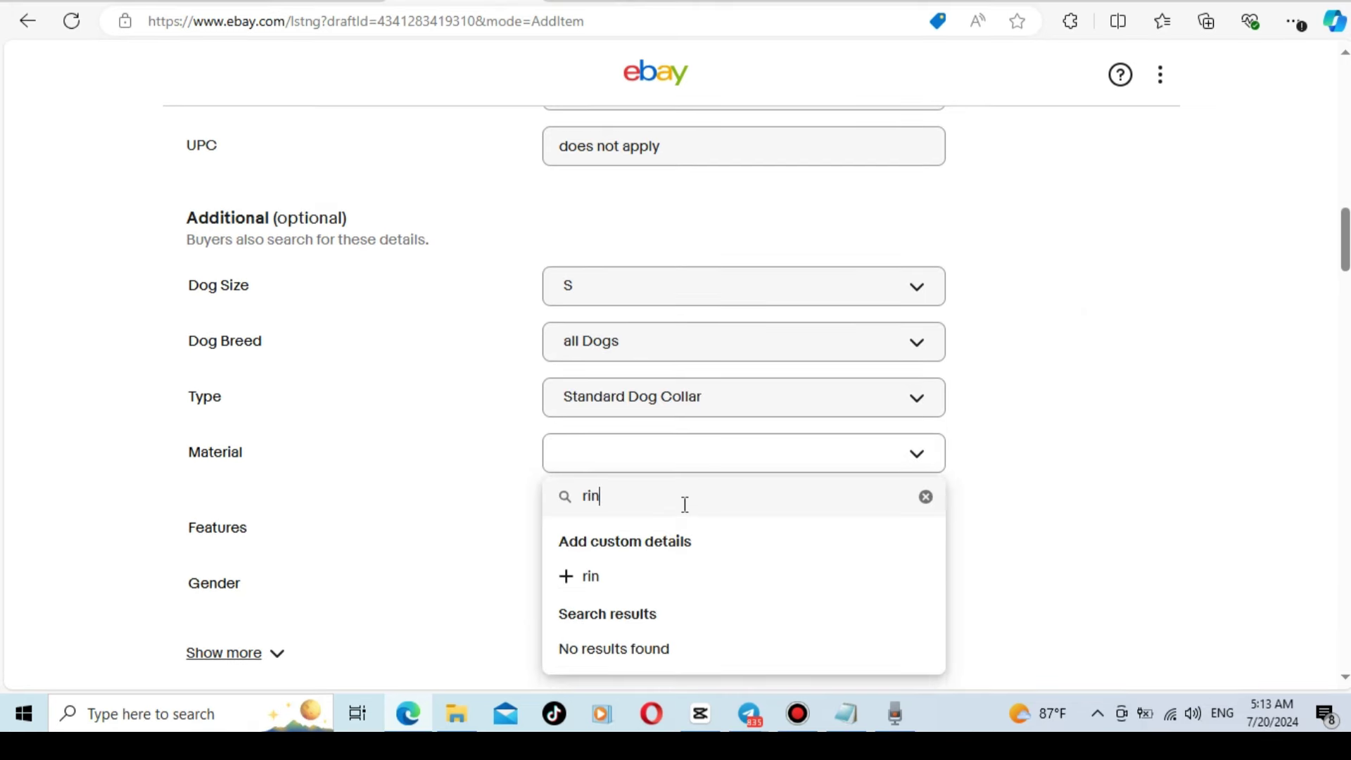
Set the material to the custom value "ribbon" and the gender to Unisex.
type("bbon")
left_click(695, 581)
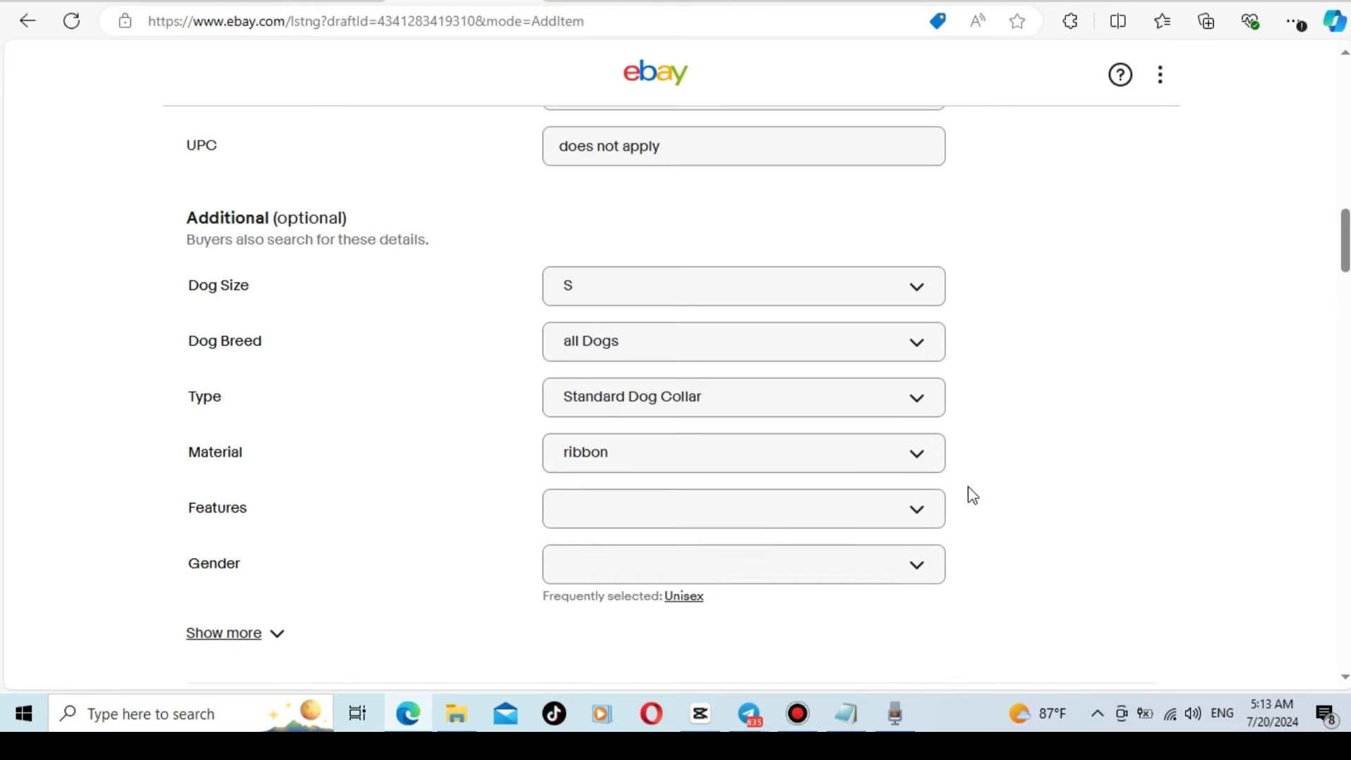
scroll(948, 471, "down", 2)
left_click(685, 431)
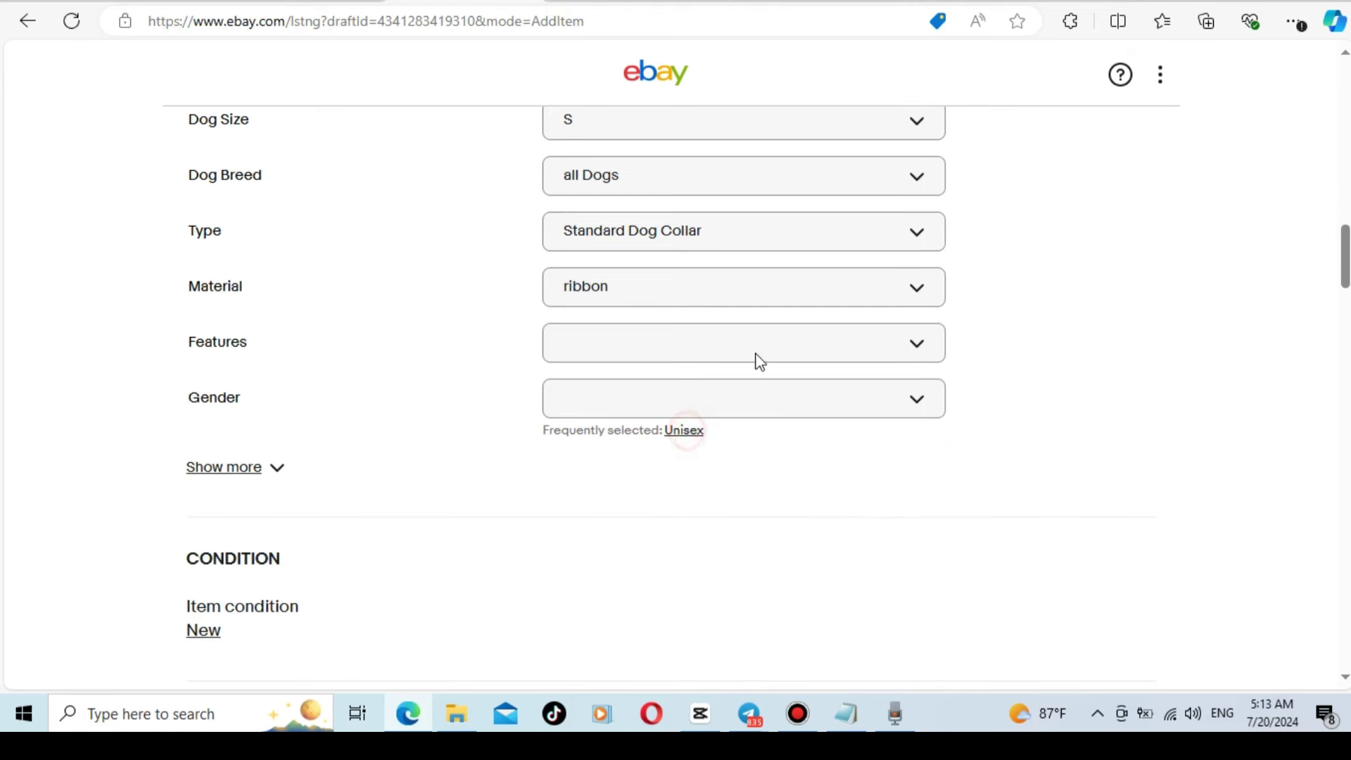
Select Adjustable, Collor and Personalized as the item's features.
left_click(756, 345)
double_click(642, 466)
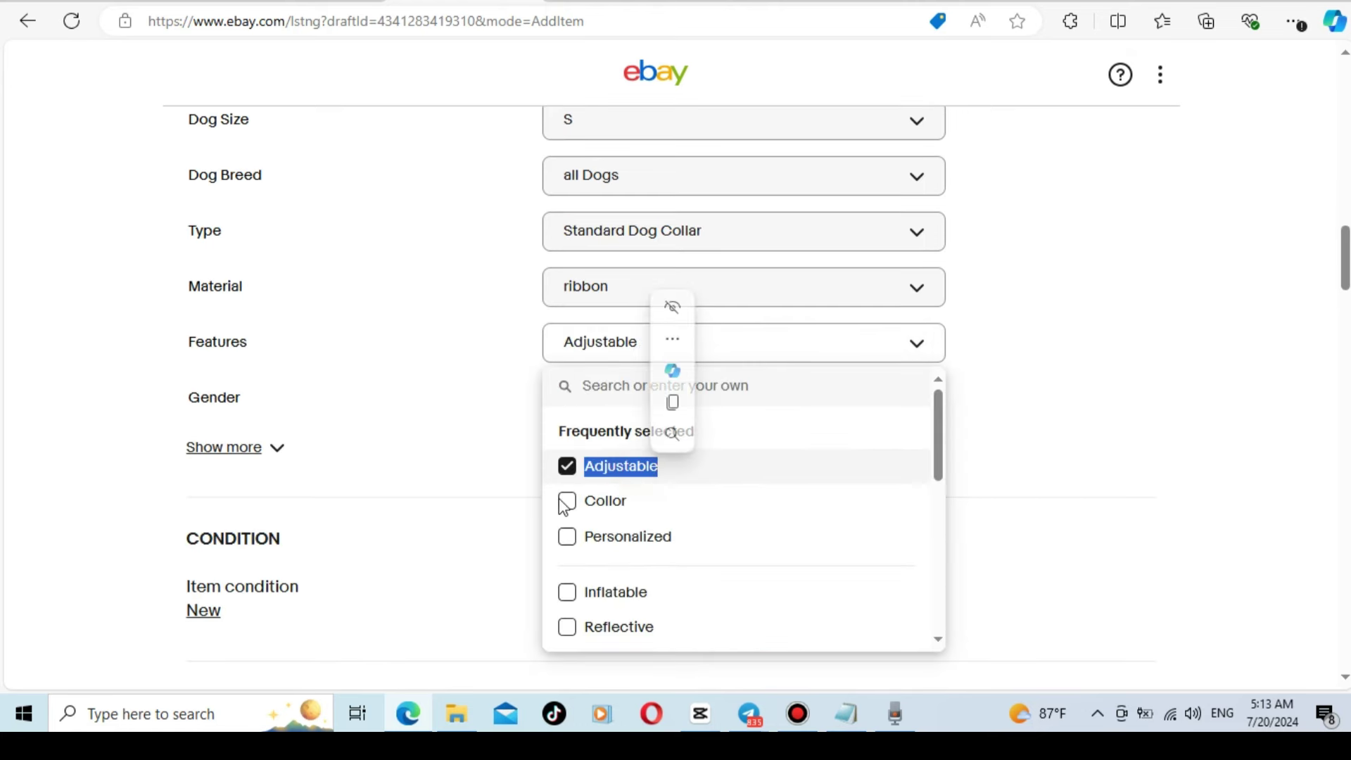
left_click(568, 466)
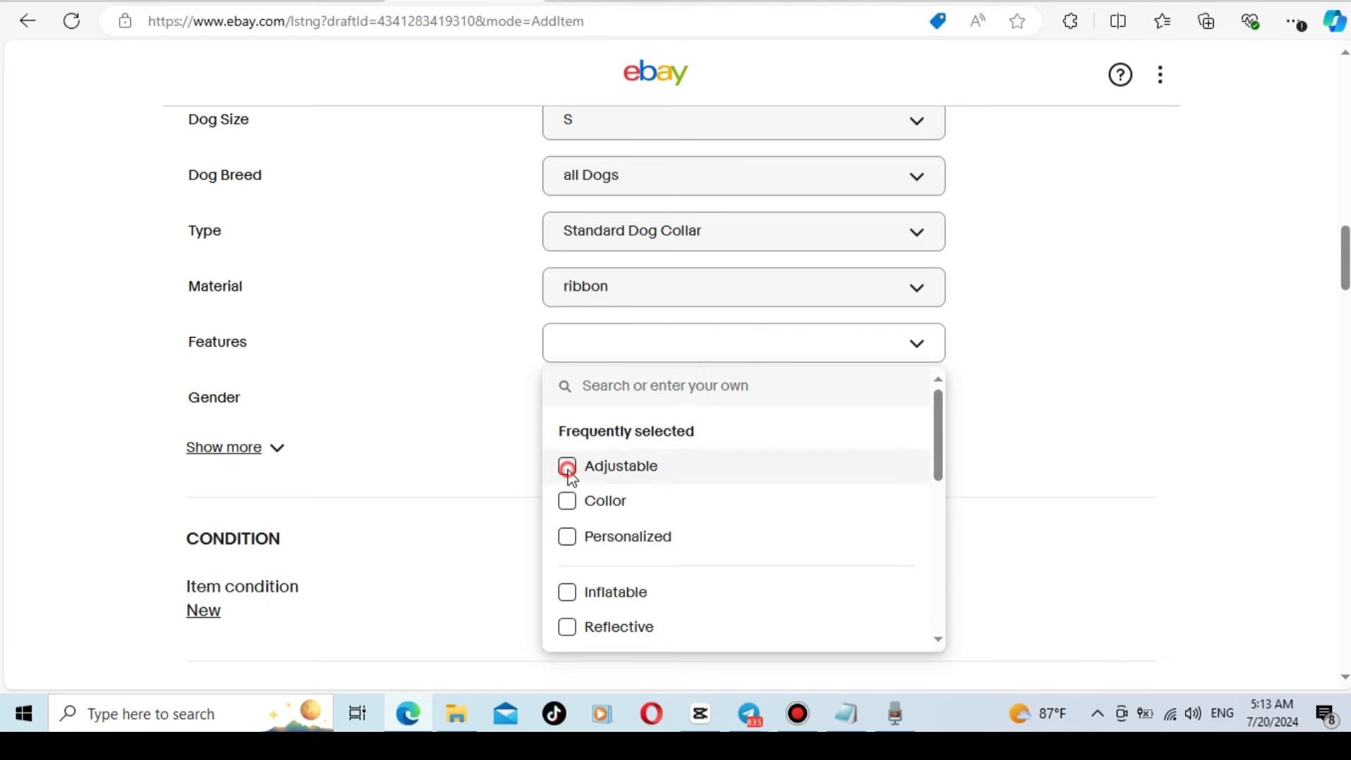
left_click(569, 500)
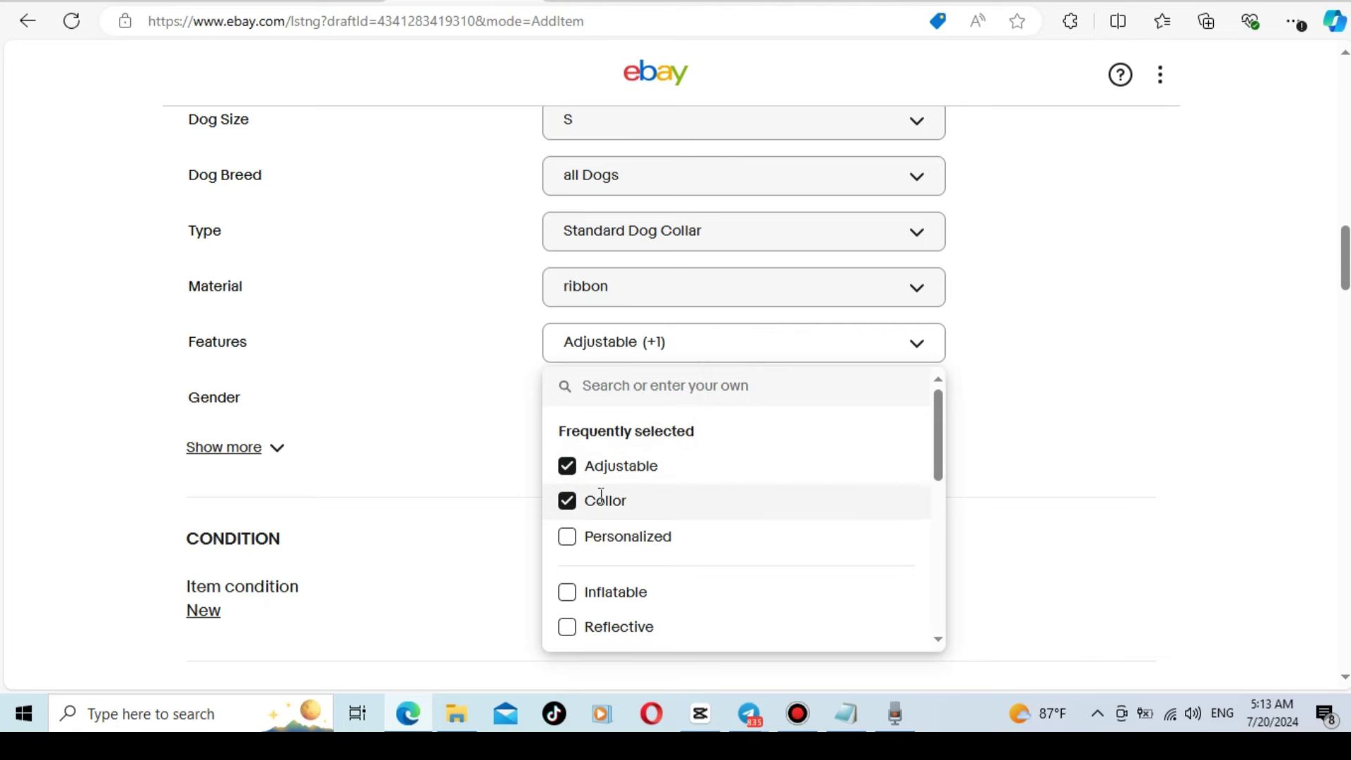
left_click(567, 537)
left_click(1069, 327)
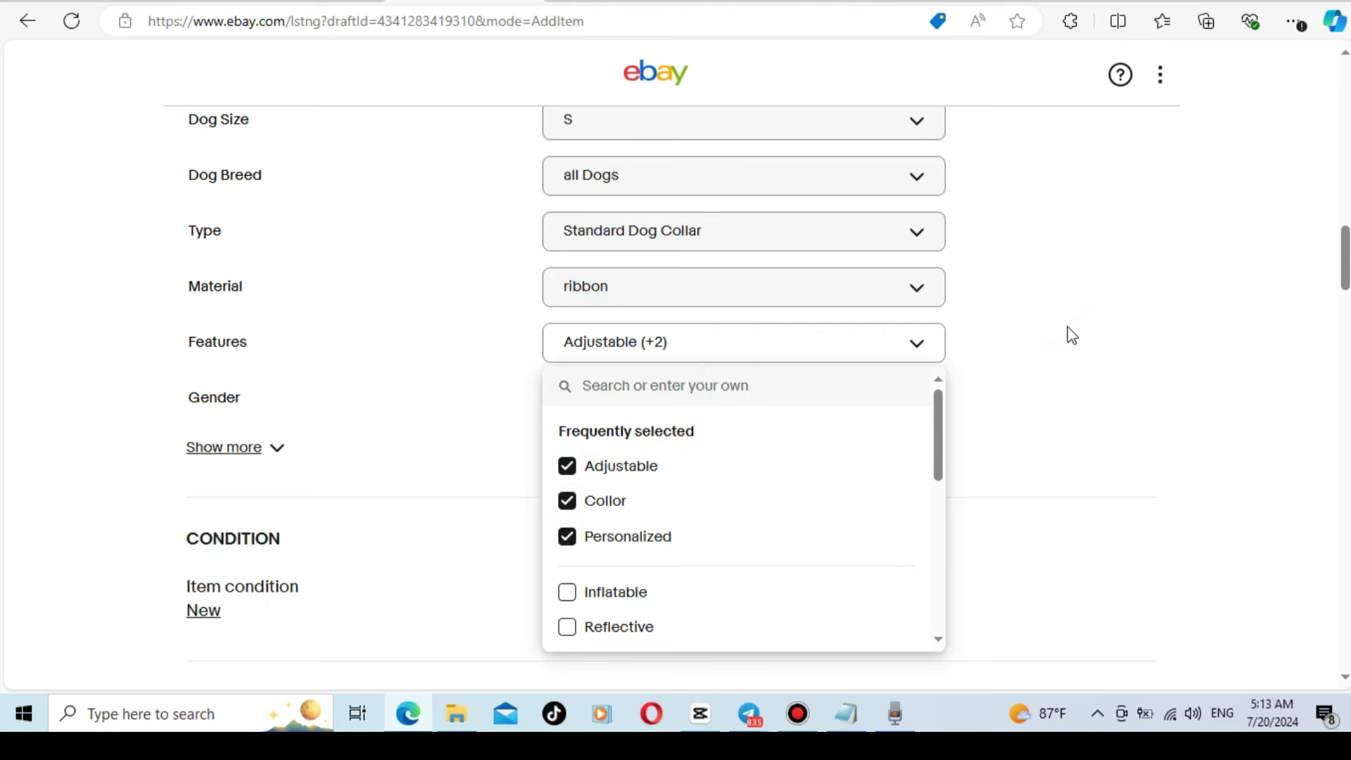
left_click(1083, 336)
Expand the remaining optional item specifics and set both Personalized and Personalize to No.
left_click(277, 454)
scroll(799, 310, "down", 7)
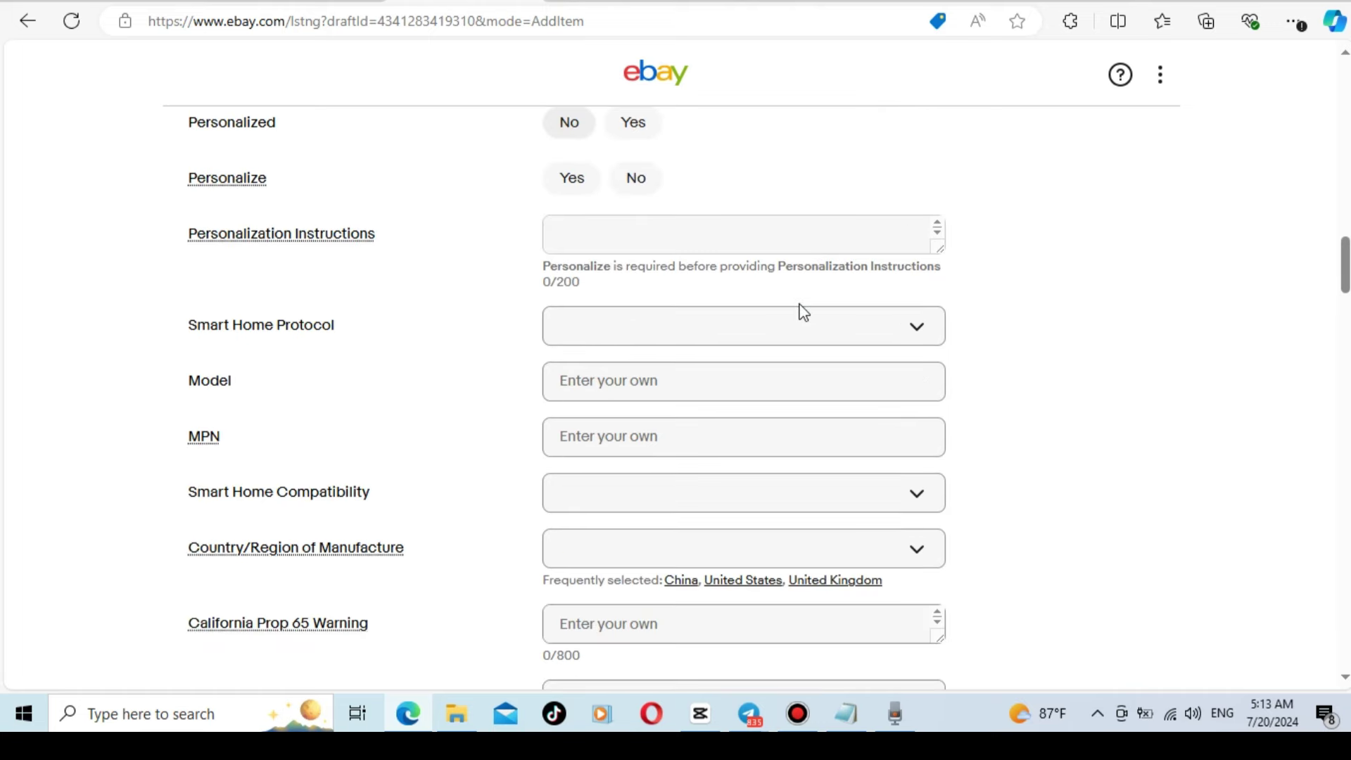
scroll(796, 426, "up", 1)
scroll(795, 426, "up", 4)
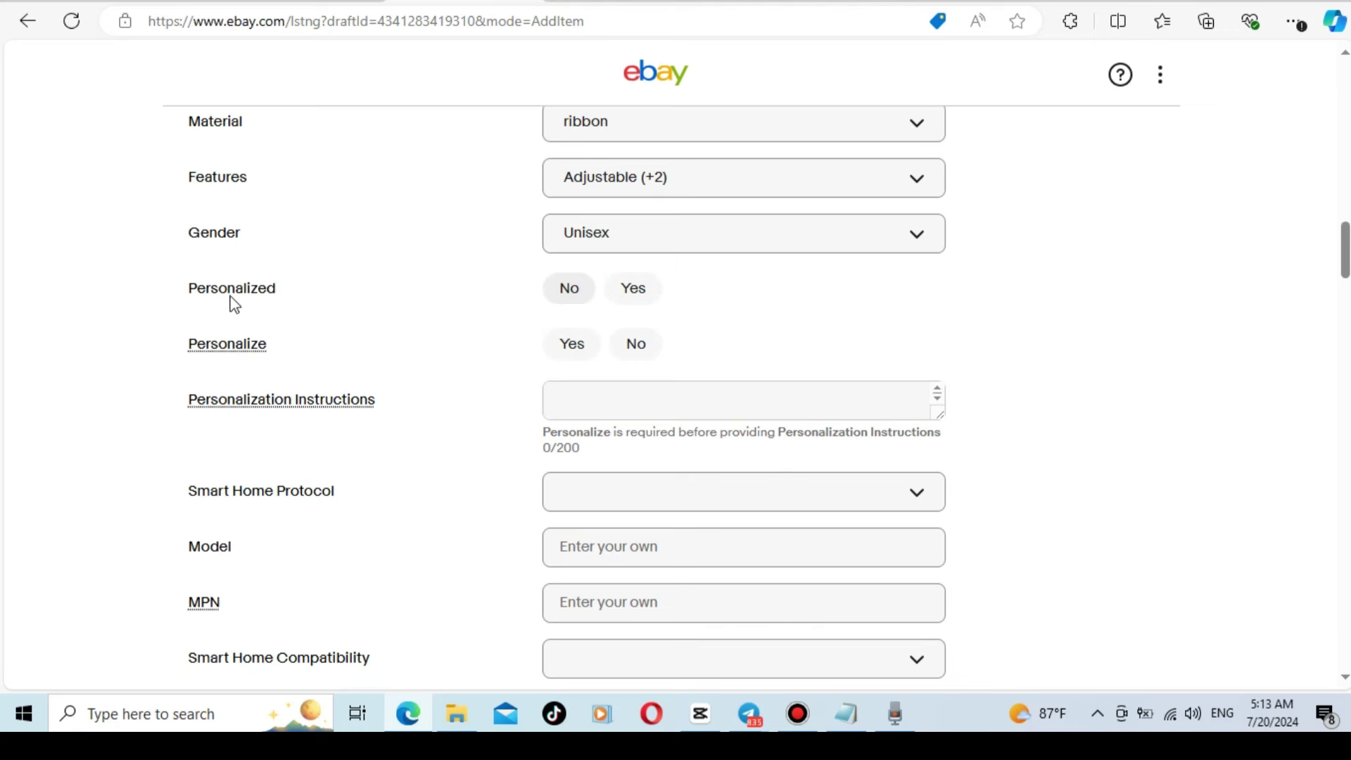
left_click(569, 297)
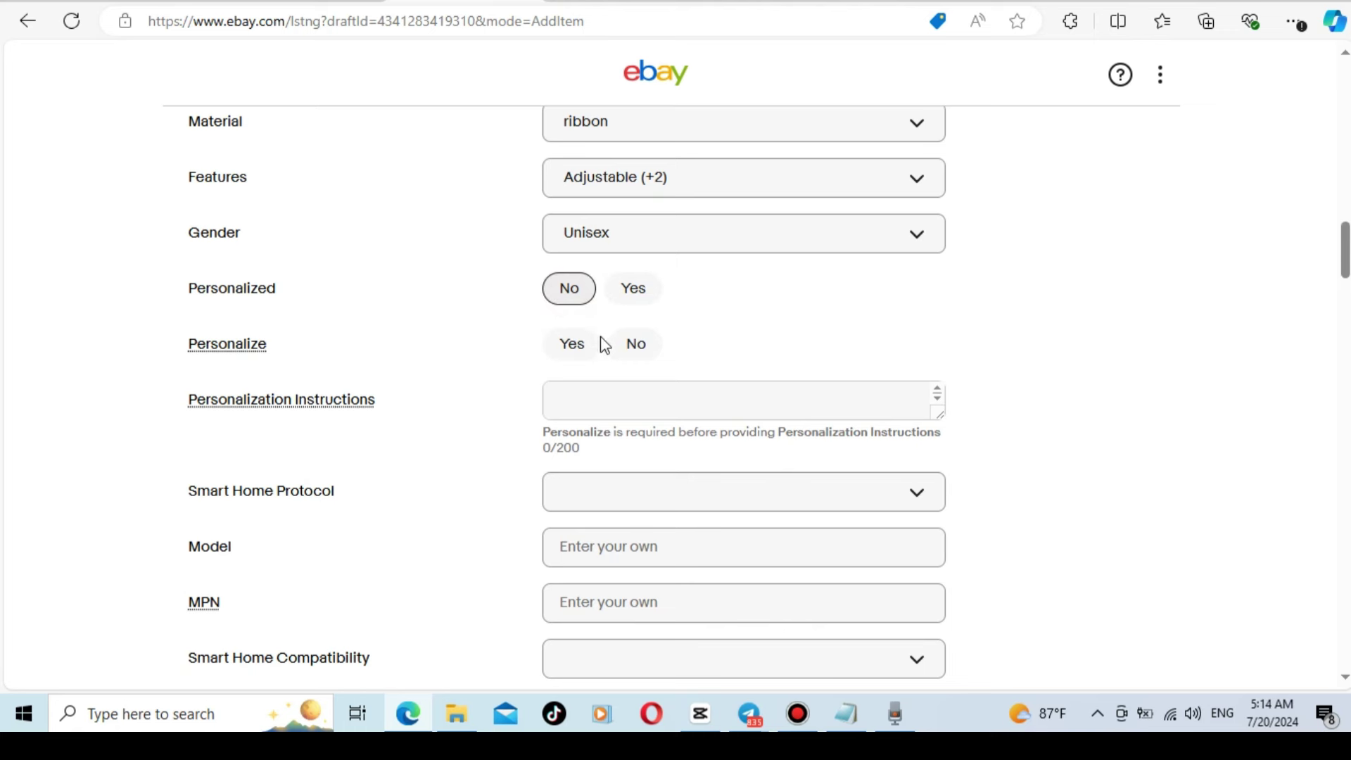
left_click(637, 354)
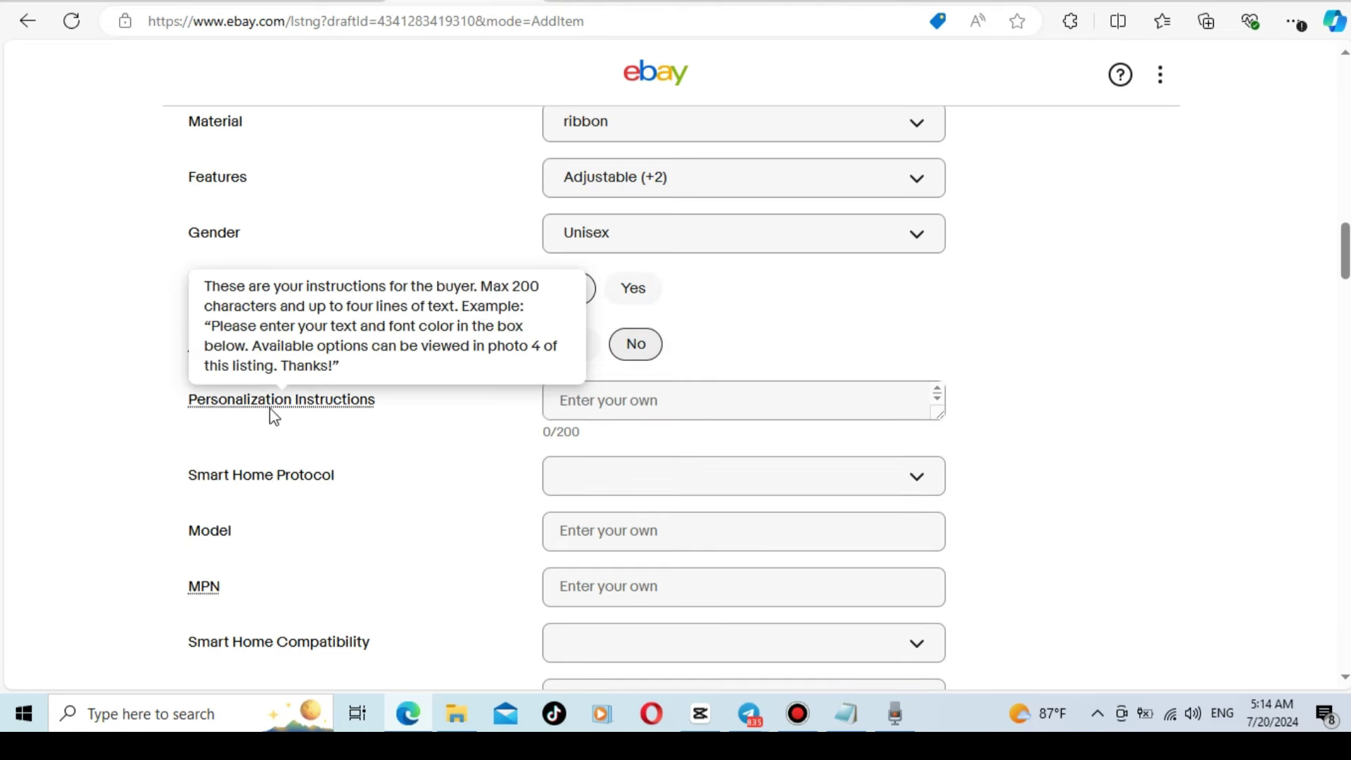
Enter "no" for both the Personalization Instructions and the California Prop 65 Warning.
left_click(607, 409)
type("n")
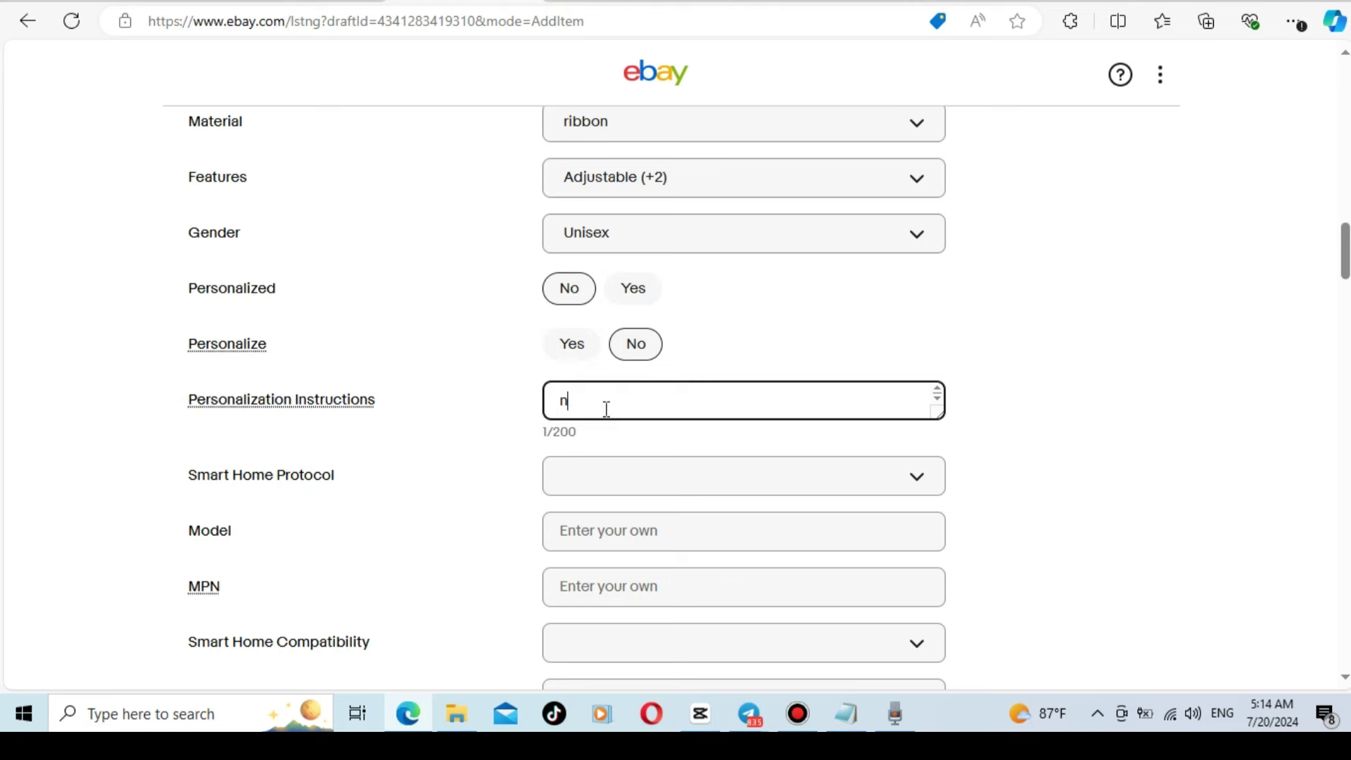
type("o")
left_click(1053, 402)
scroll(1056, 408, "down", 2)
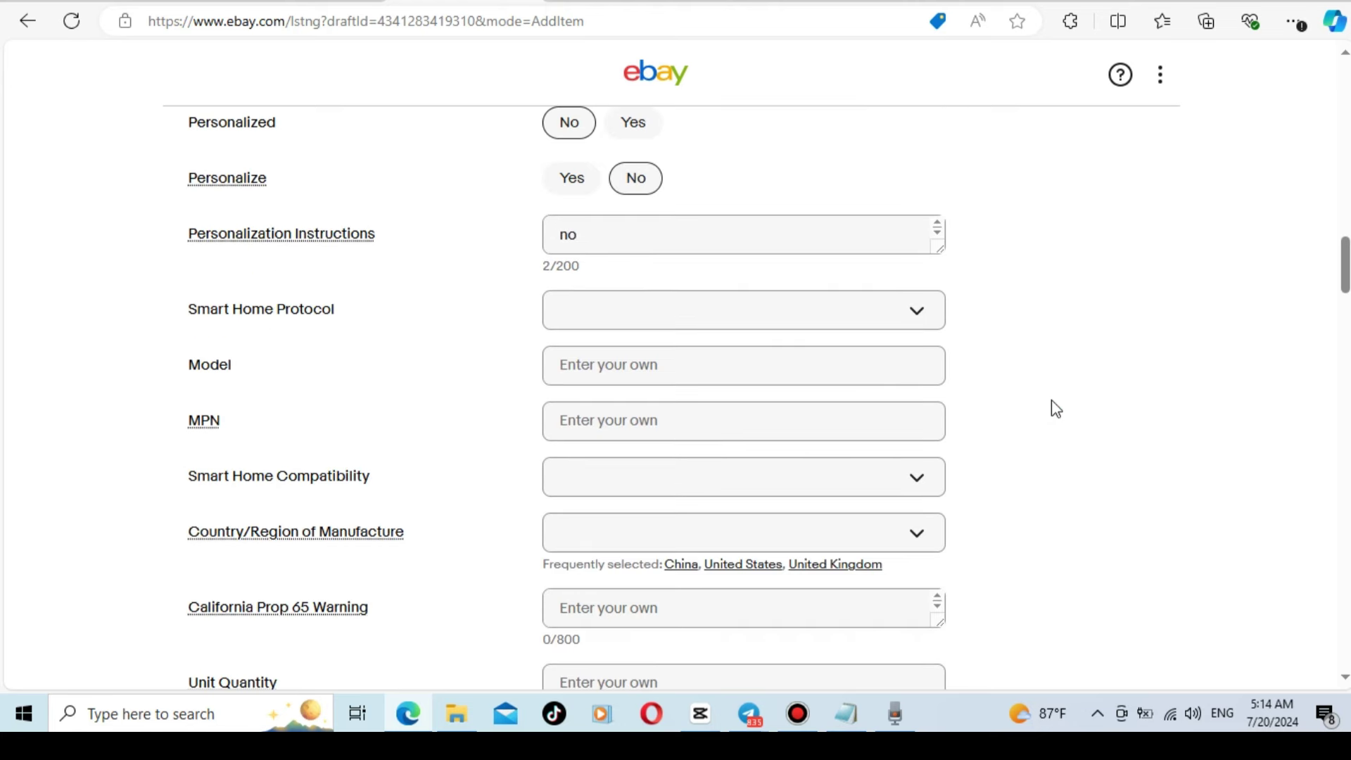
mouse_move(293, 615)
left_click(606, 619)
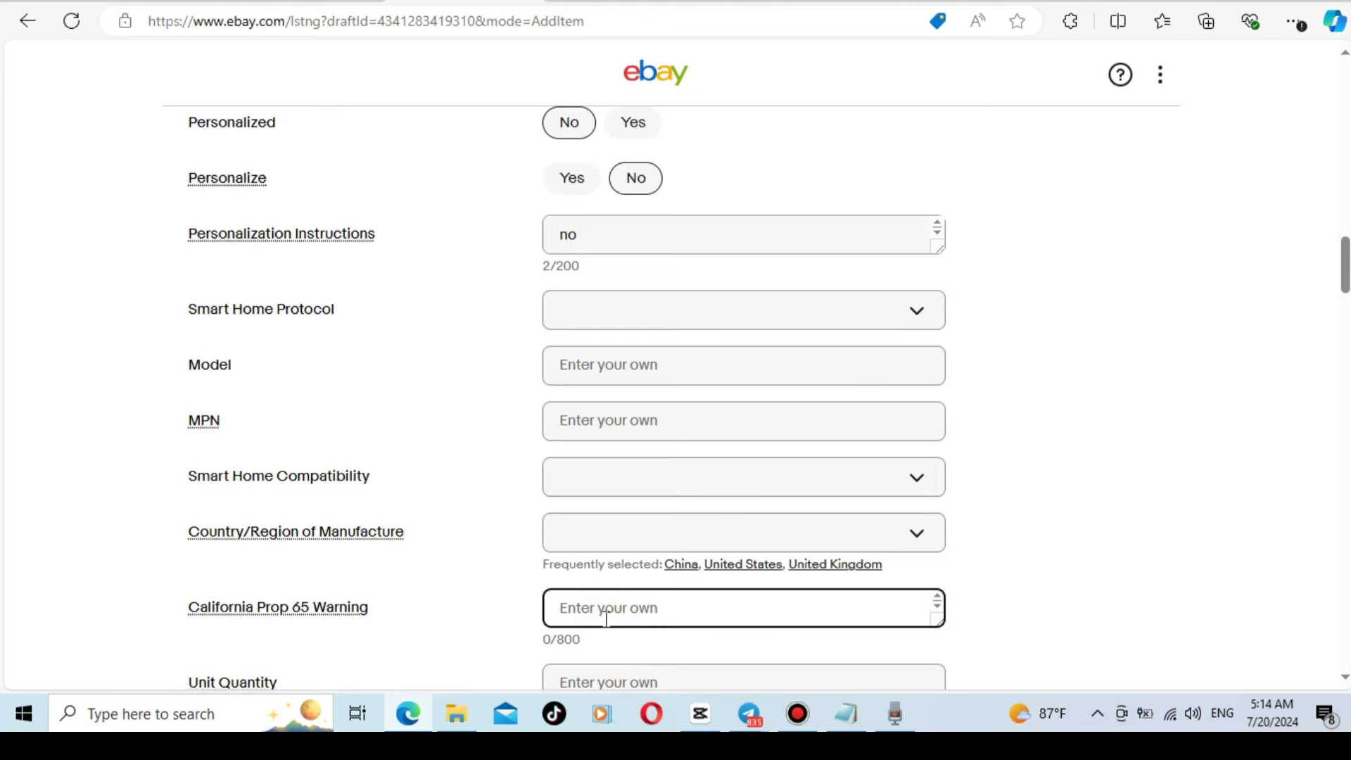
type("no")
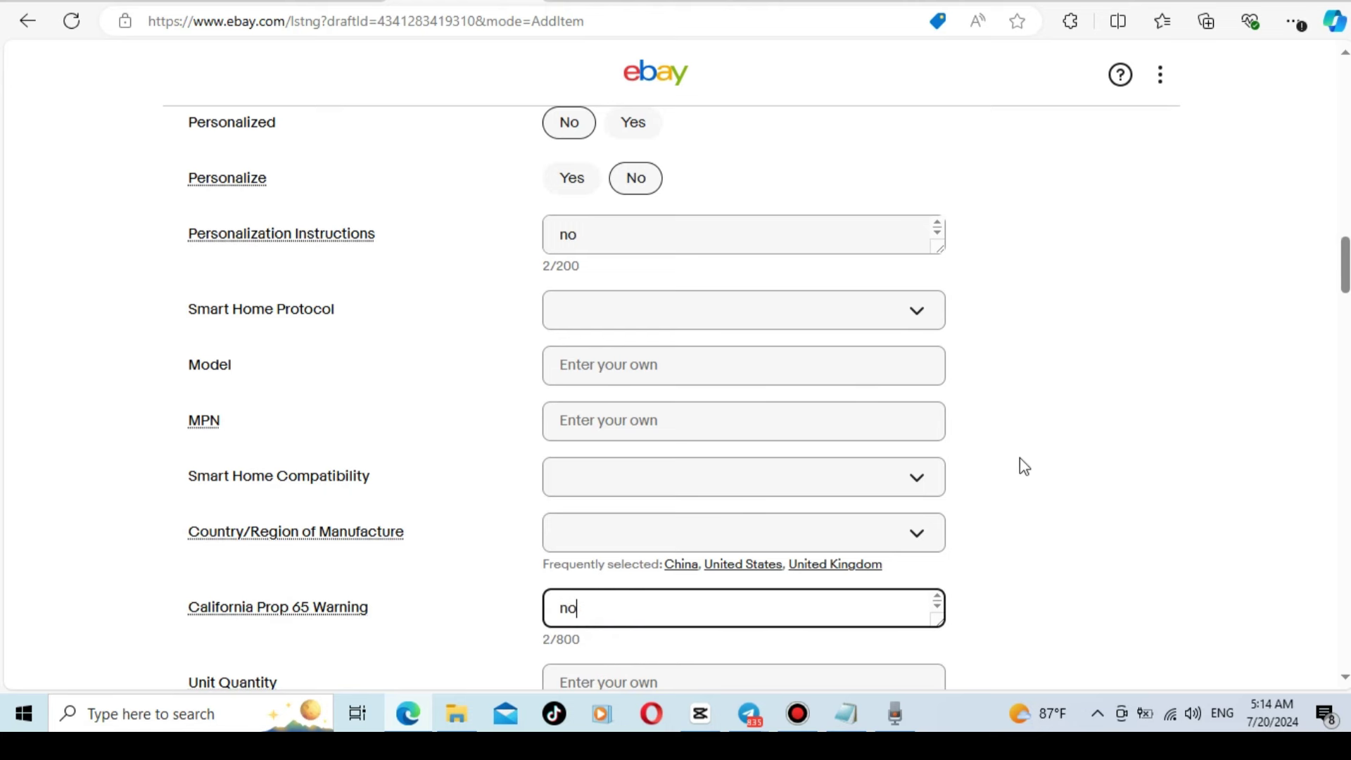
left_click(1027, 462)
Set the country/region of manufacture to China.
scroll(1033, 463, "down", 1)
scroll(1033, 463, "down", 3)
scroll(1013, 453, "up", 2)
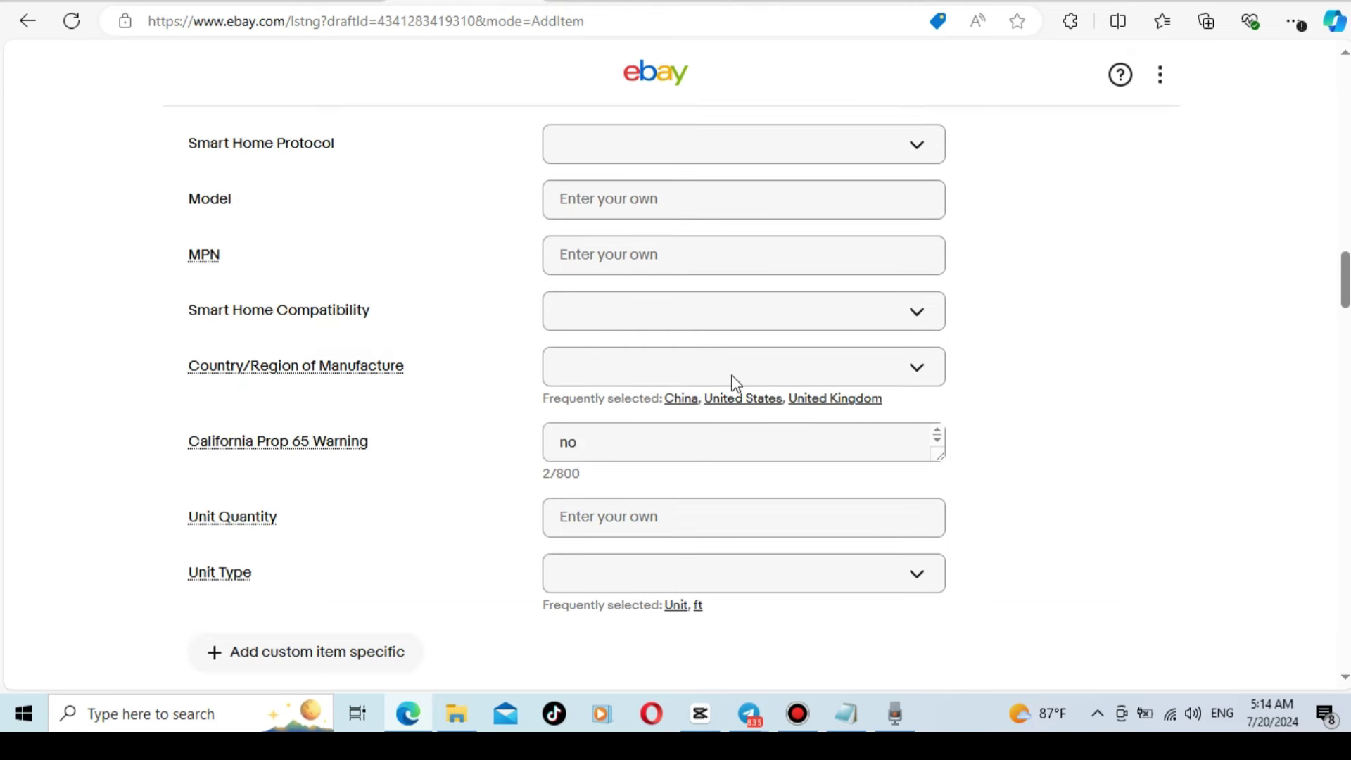
left_click(682, 402)
left_click(1142, 385)
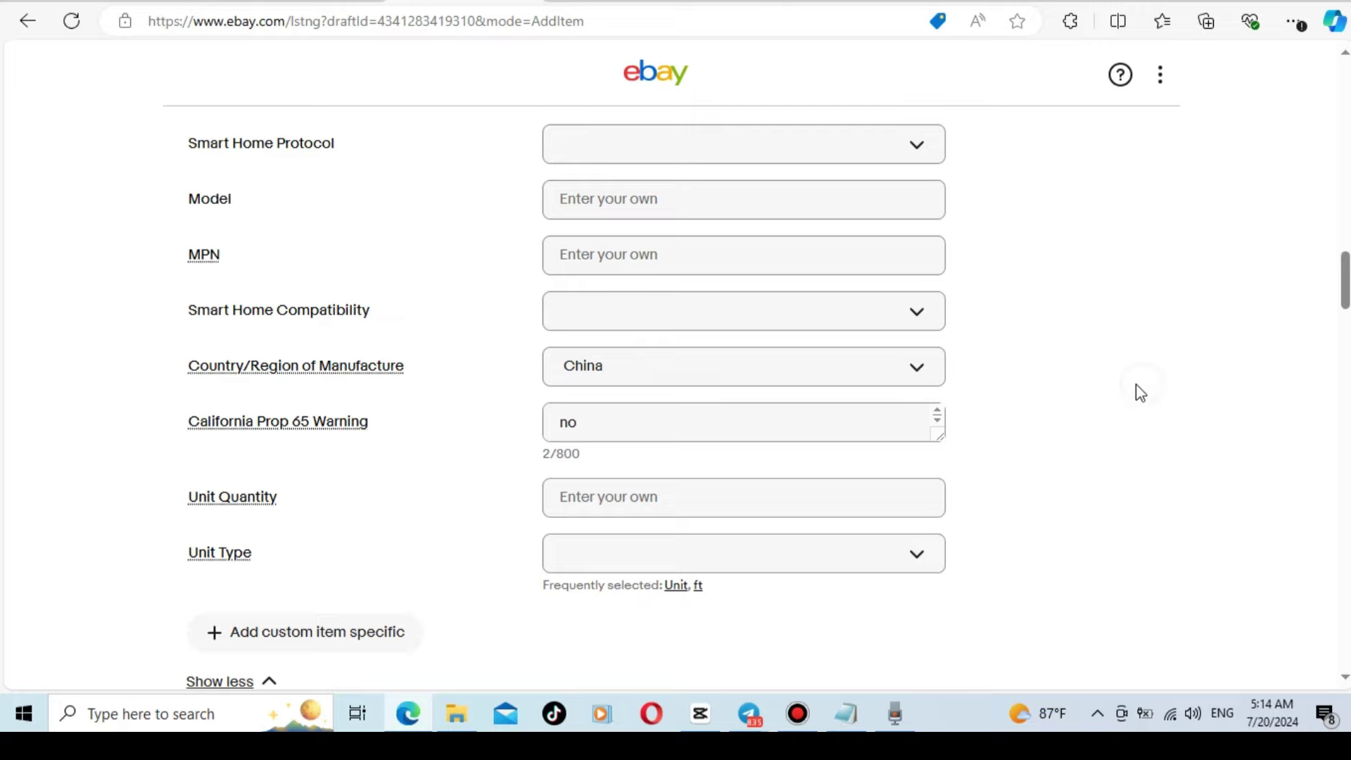
Review the completed item specifics, check the item condition options and keep the condition as New.
scroll(1141, 393, "up", 15)
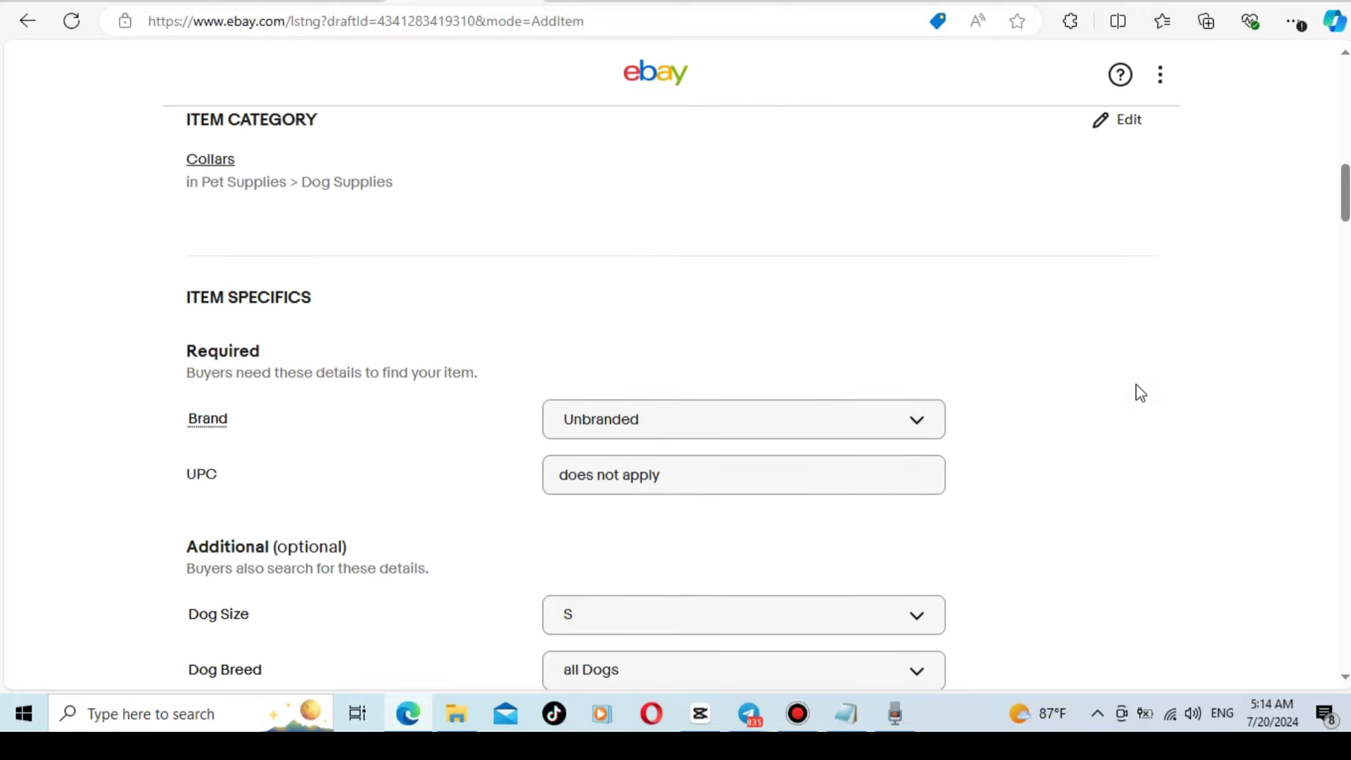
scroll(889, 356, "down", 7)
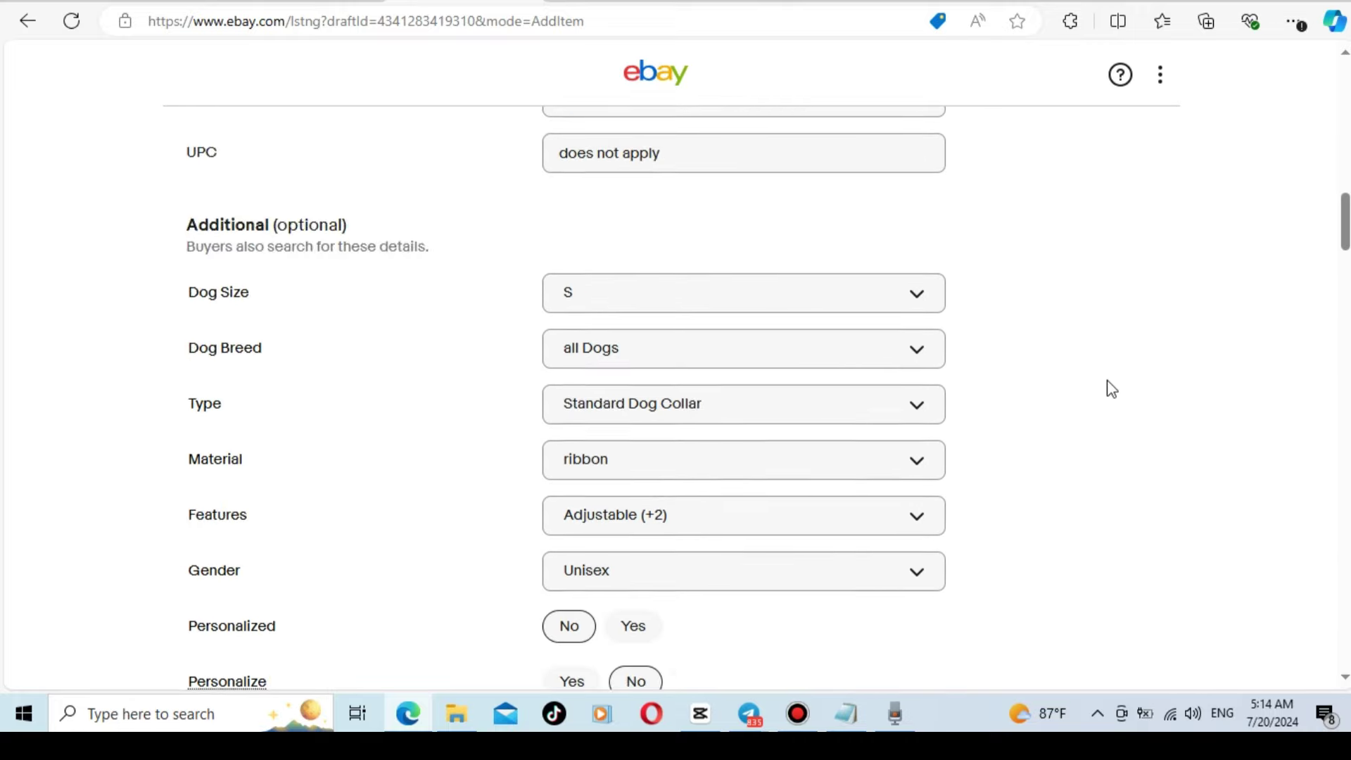
scroll(1112, 389, "down", 10)
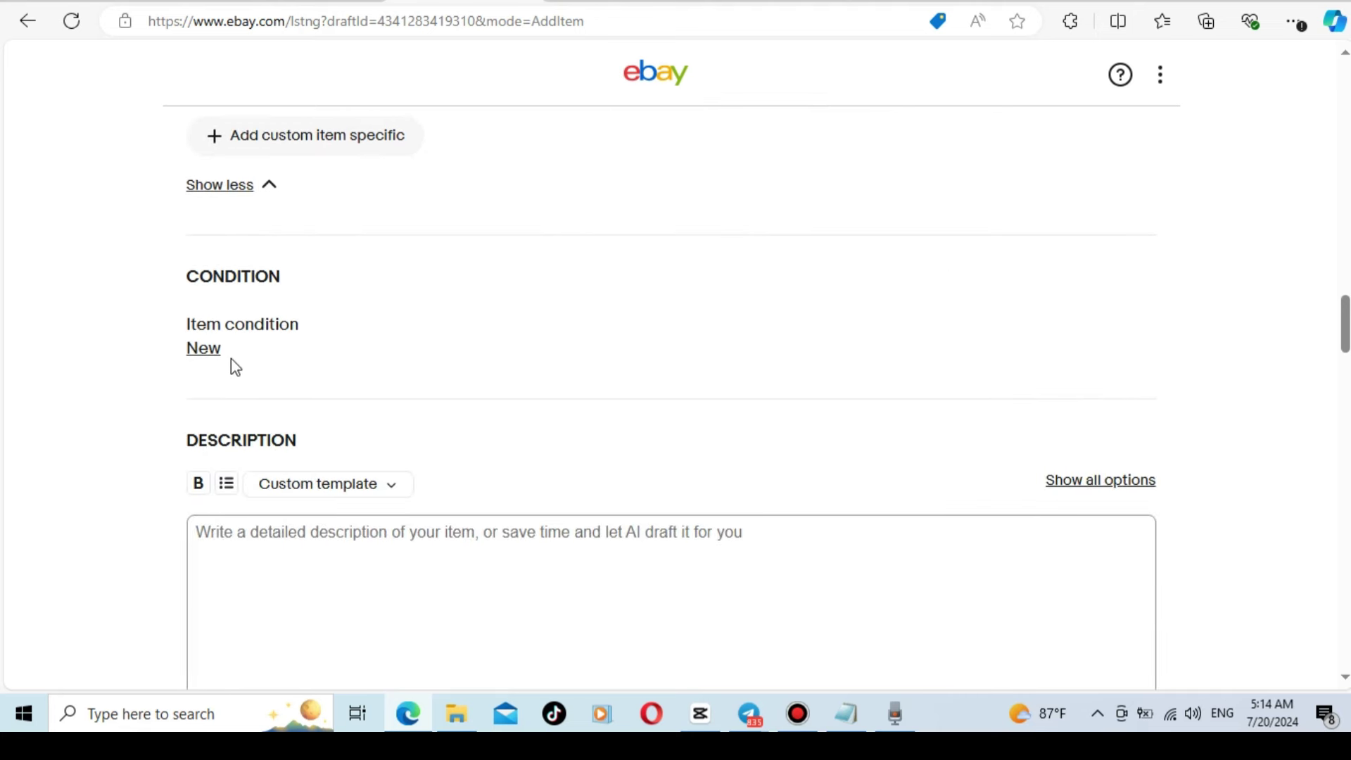
left_click(204, 348)
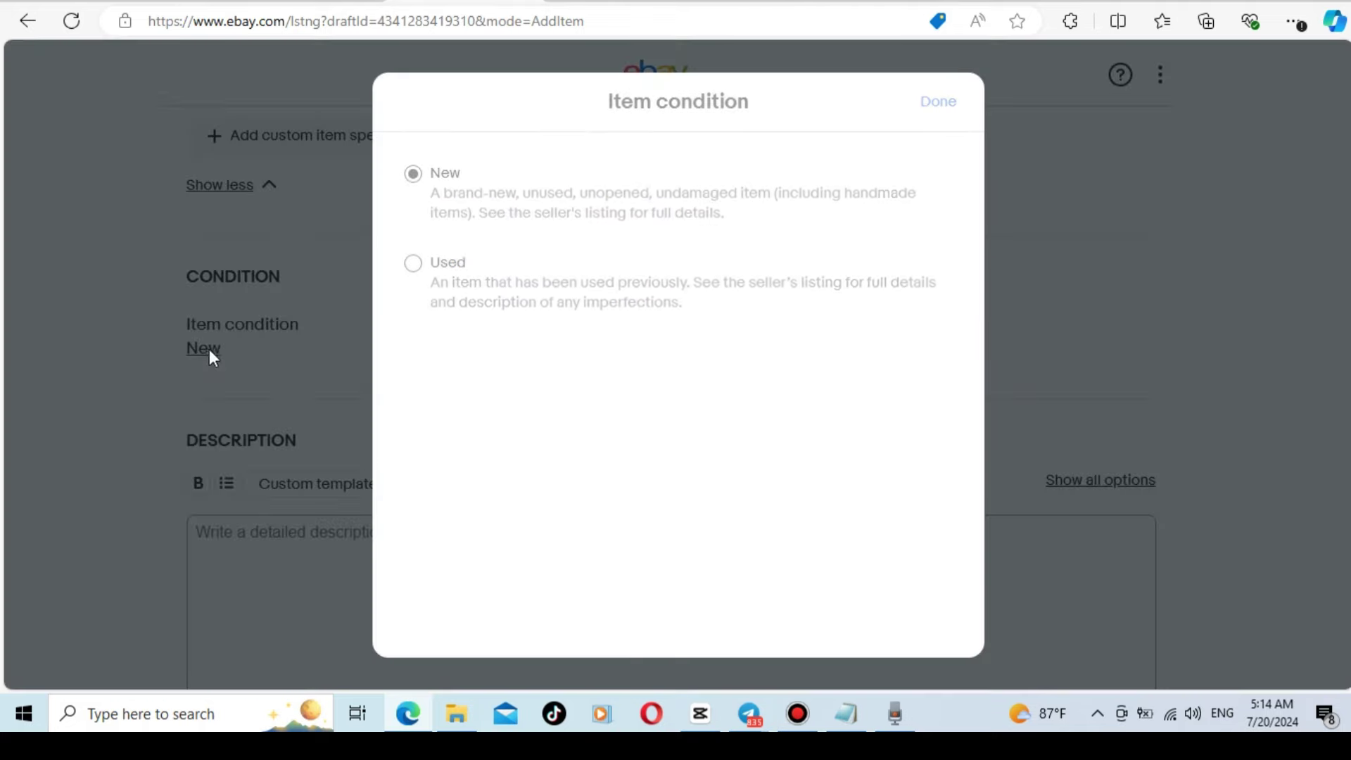
left_click(928, 103)
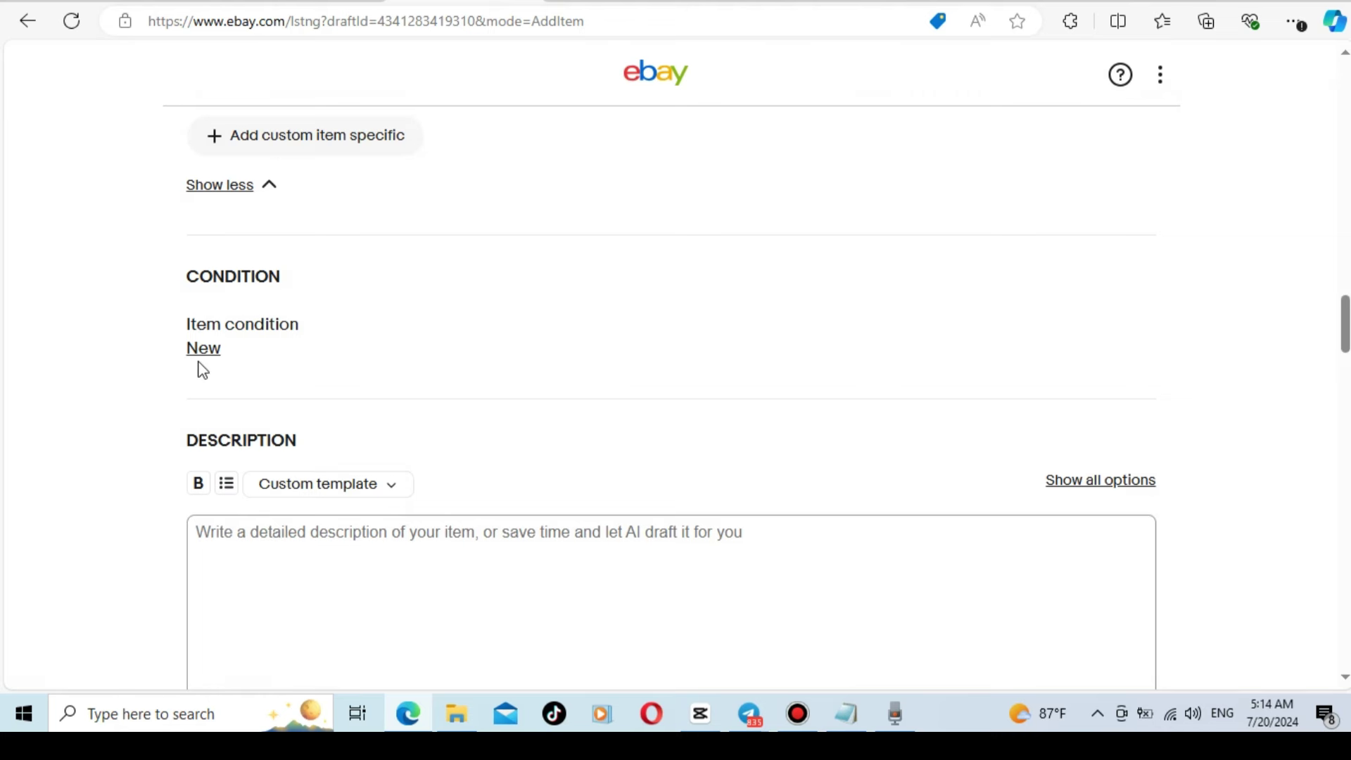
Copy the whole product description from the Google Docs document and paste it into the eBay listing's description field.
scroll(666, 361, "down", 3)
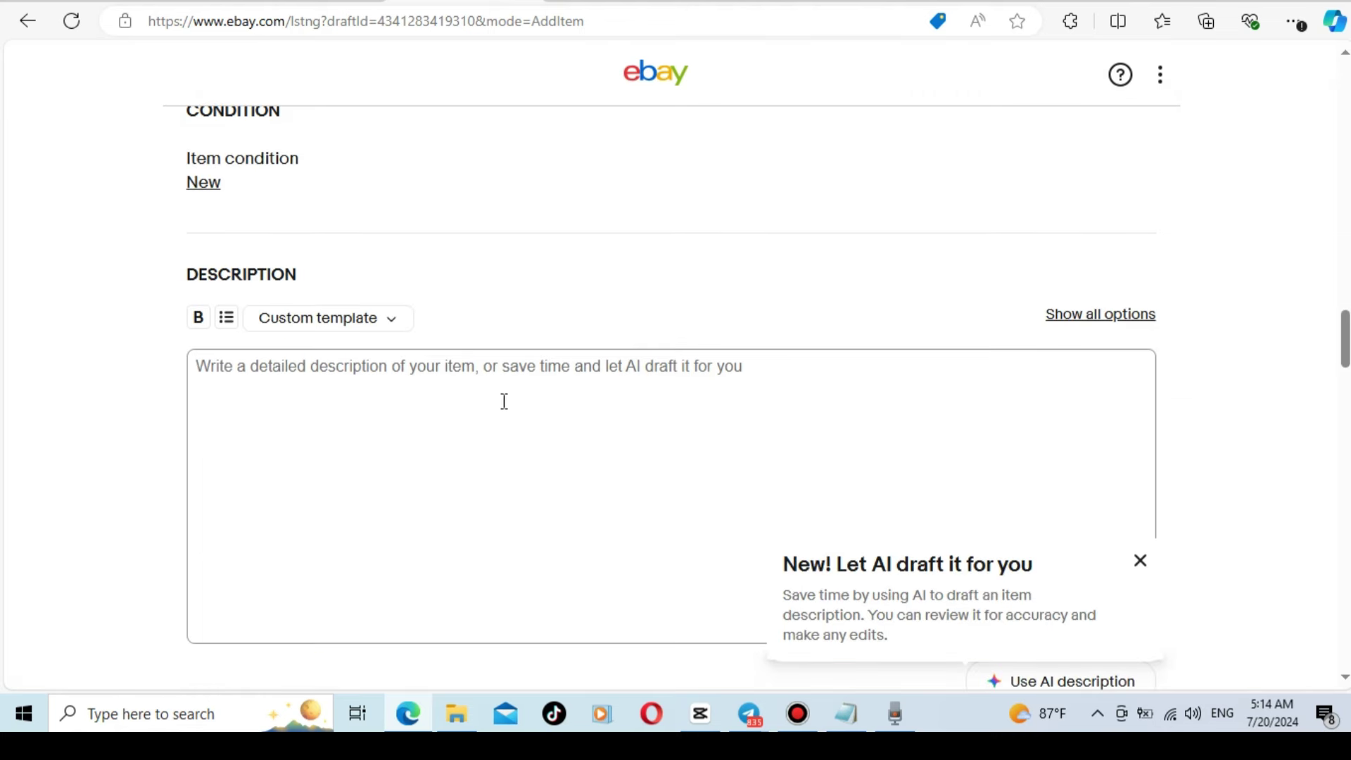
left_click(778, 2)
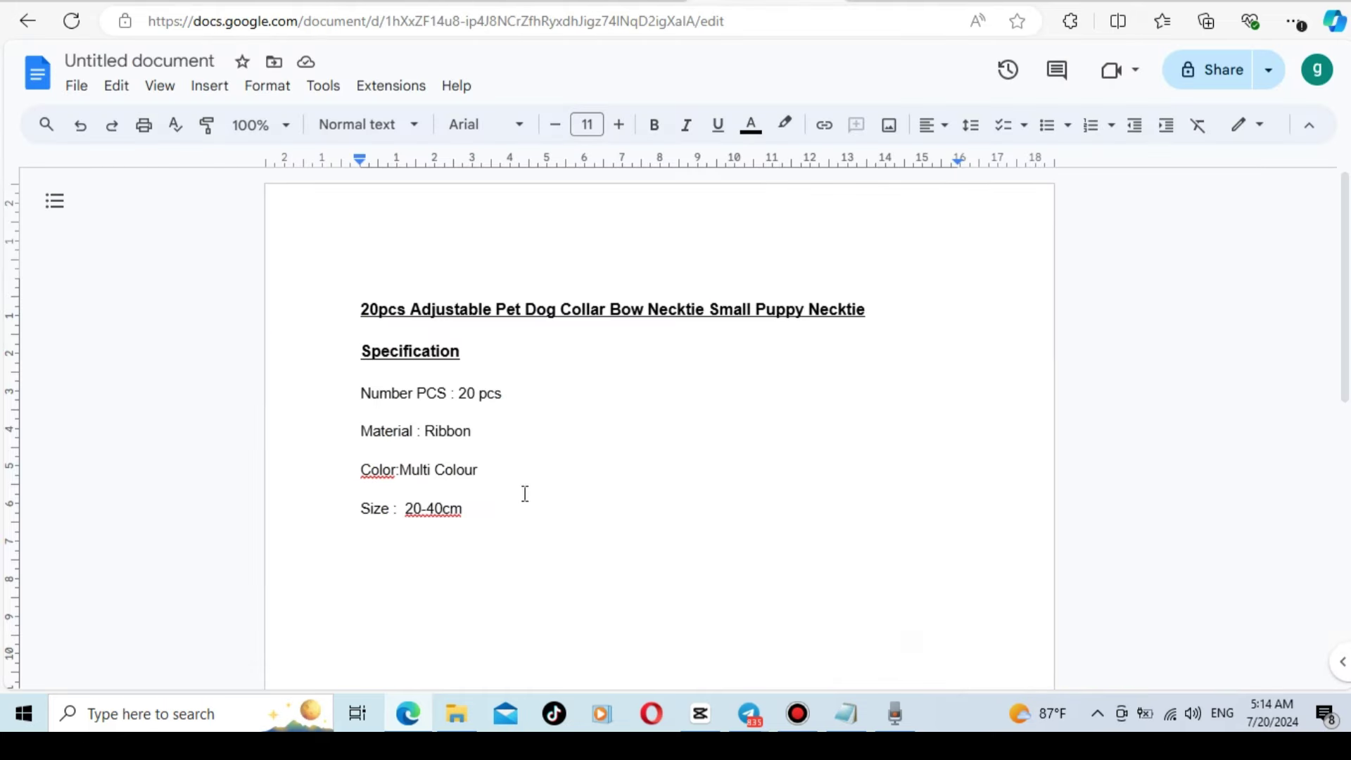
key("ctrl+a")
key("ctrl+c")
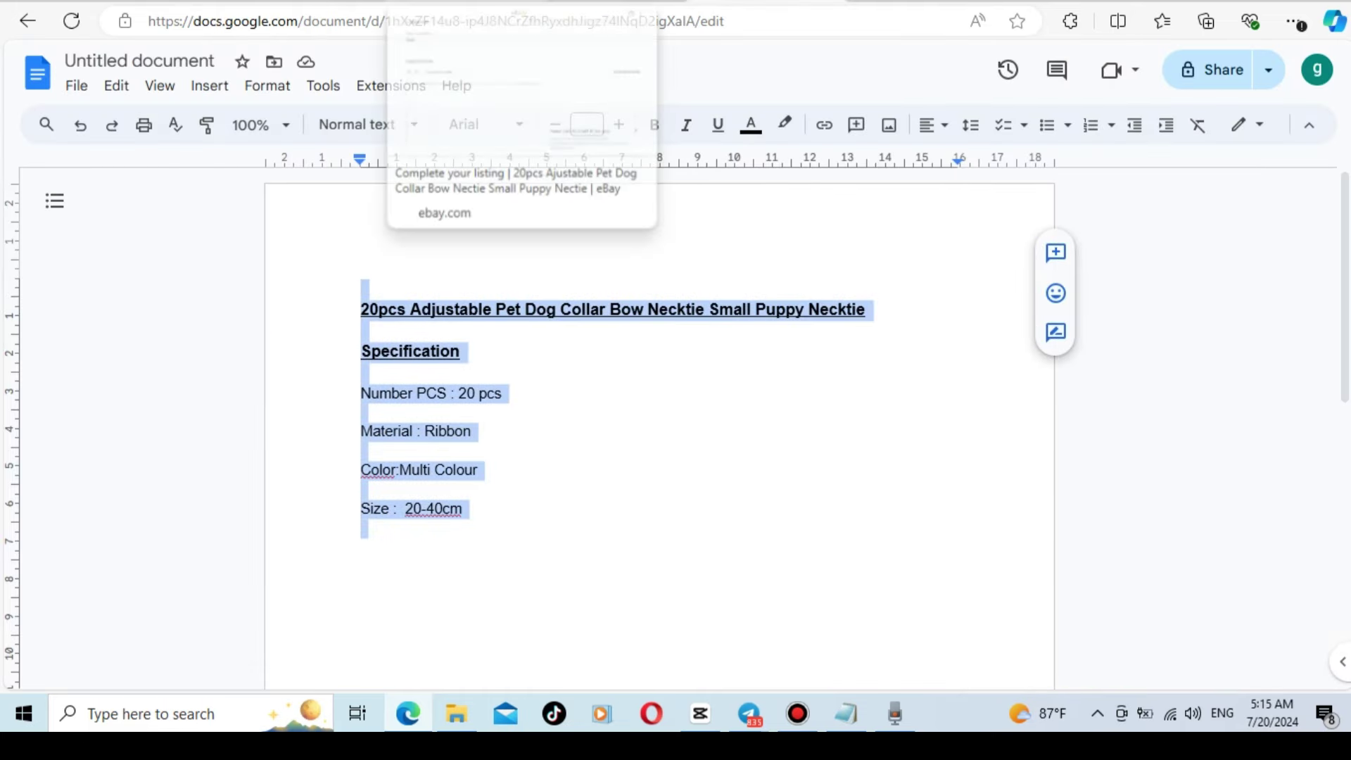
left_click(465, 2)
left_click(454, 398)
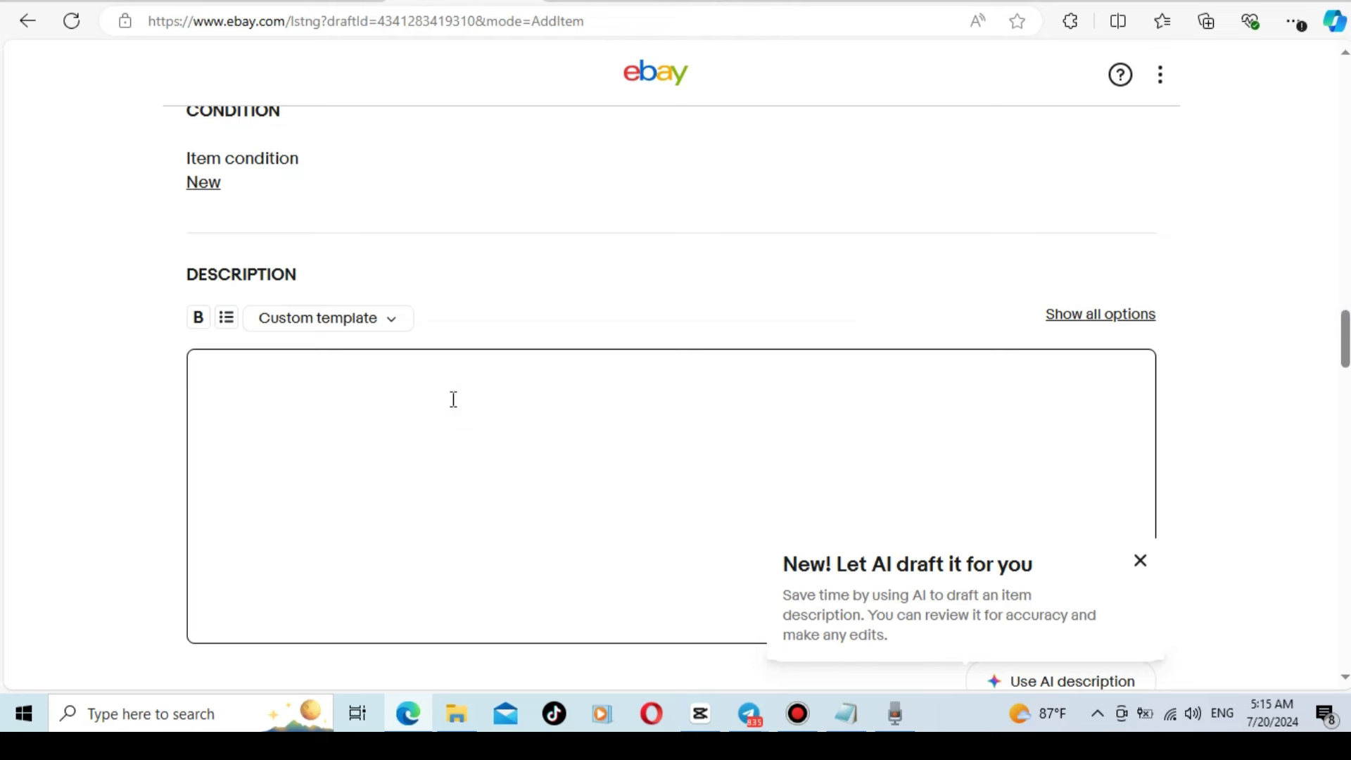
key("ctrl+v")
left_click(1208, 293)
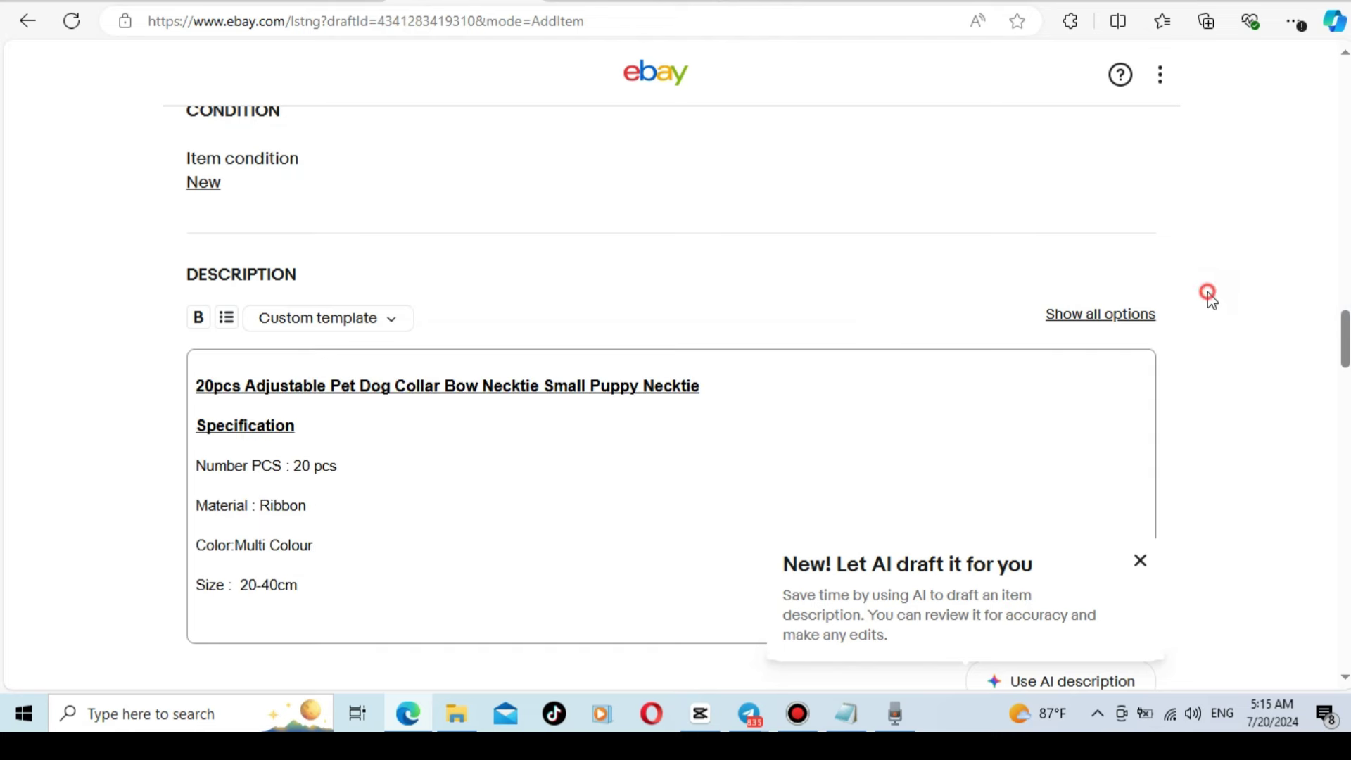
Dismiss the AI drafting tip and remove the extra space before the colons after PCS, Material and Size in the description.
scroll(1221, 293, "down", 2)
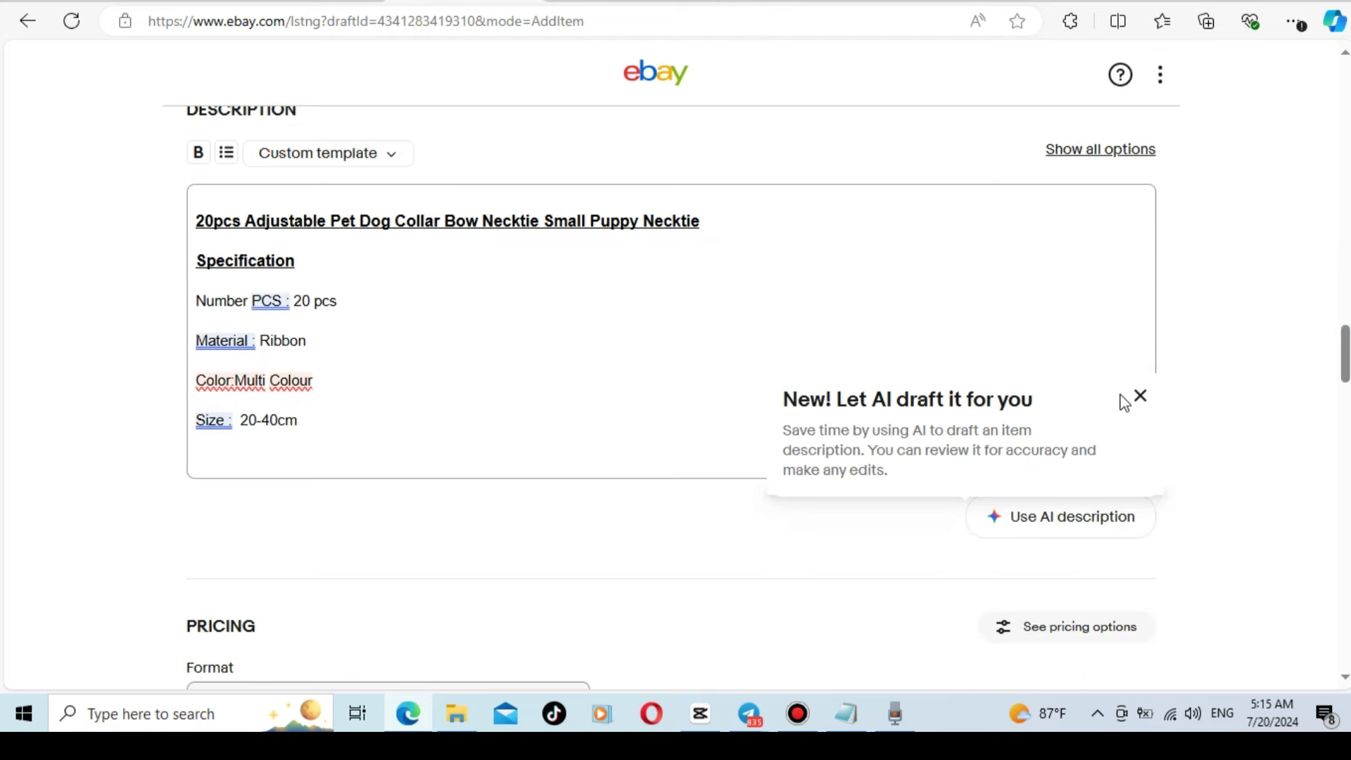
left_click(1141, 396)
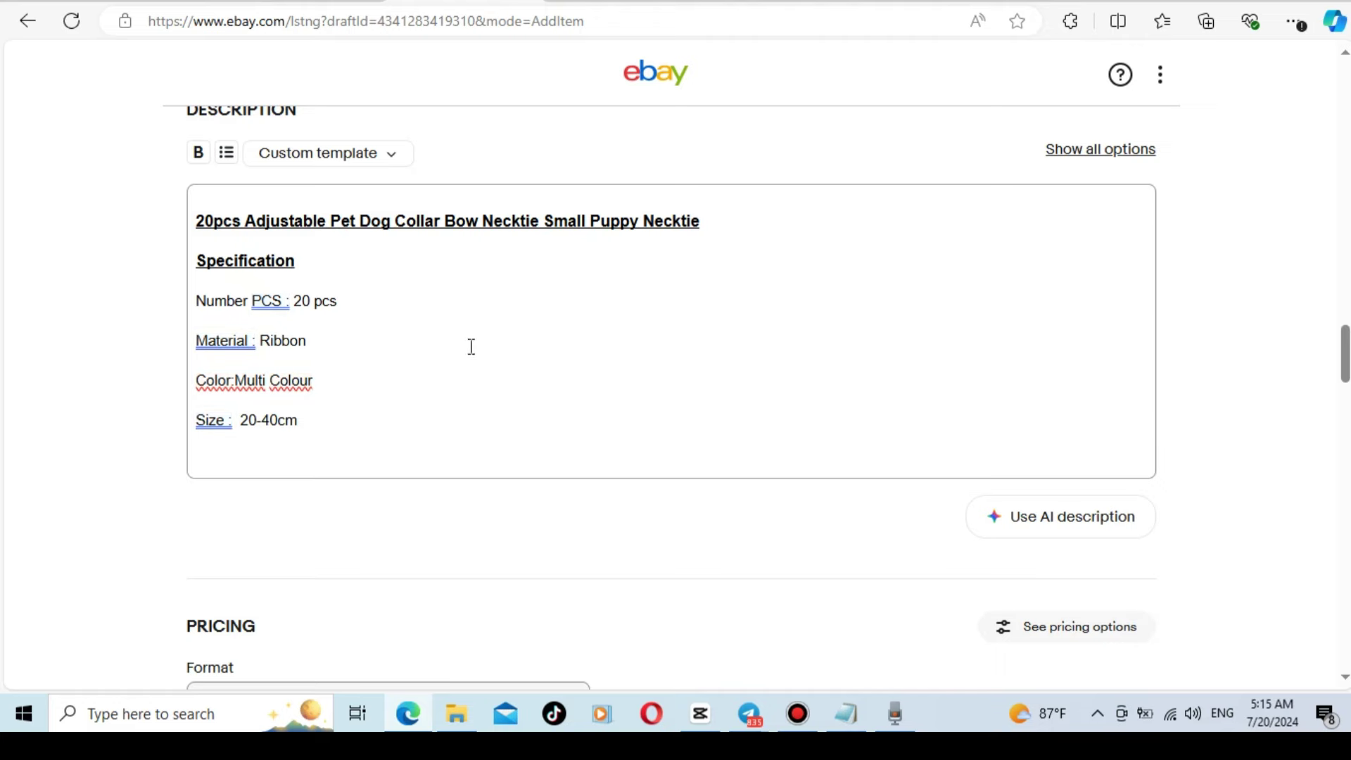
scroll(260, 301, "up", 2)
right_click(264, 304)
left_click(178, 456)
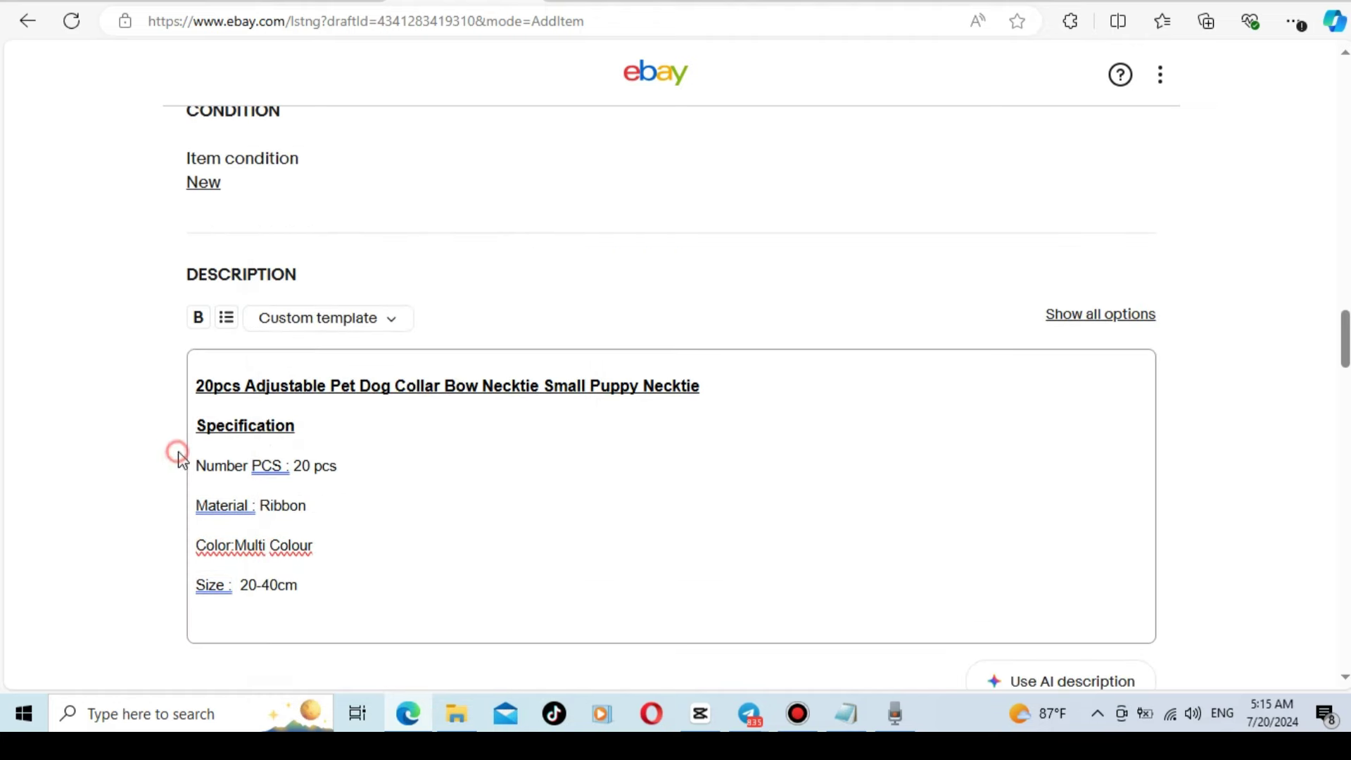
right_click(215, 585)
left_click(331, 386)
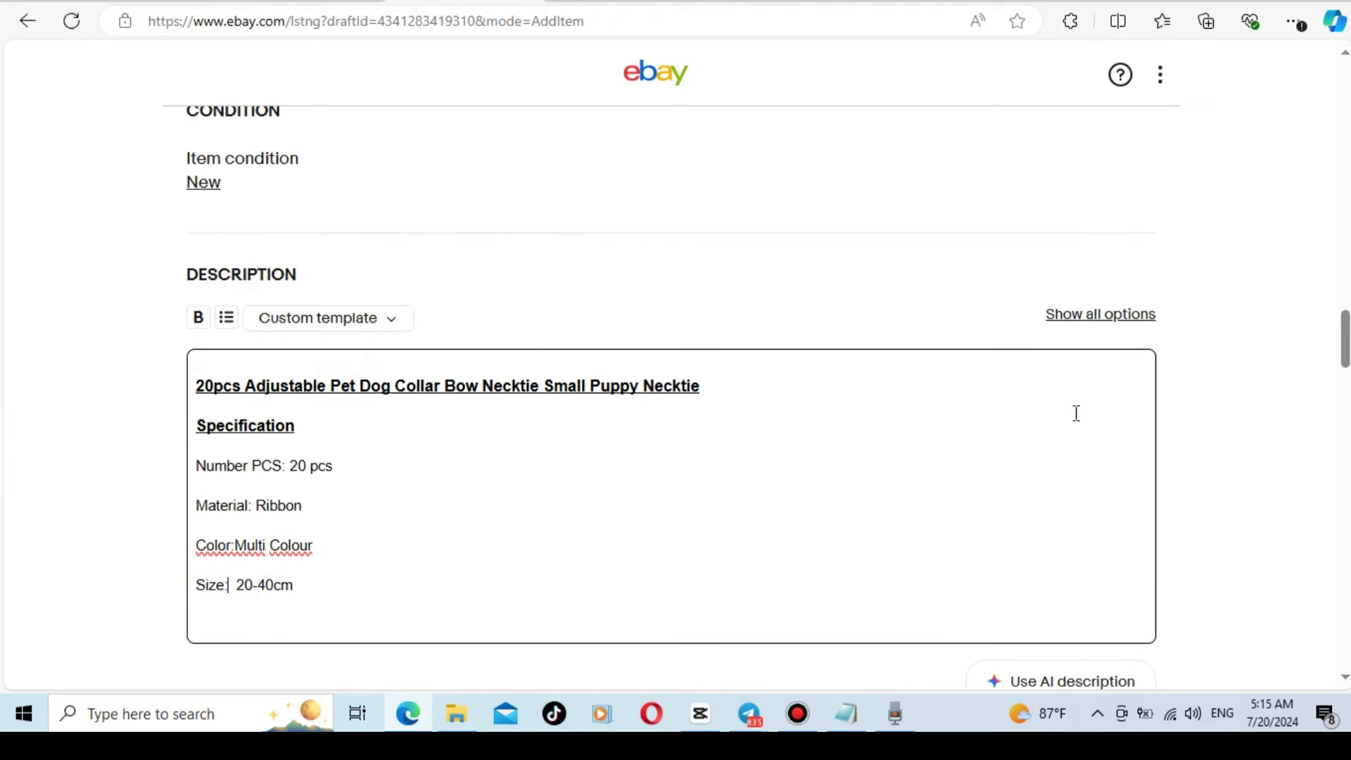
scroll(1197, 436, "down", 2)
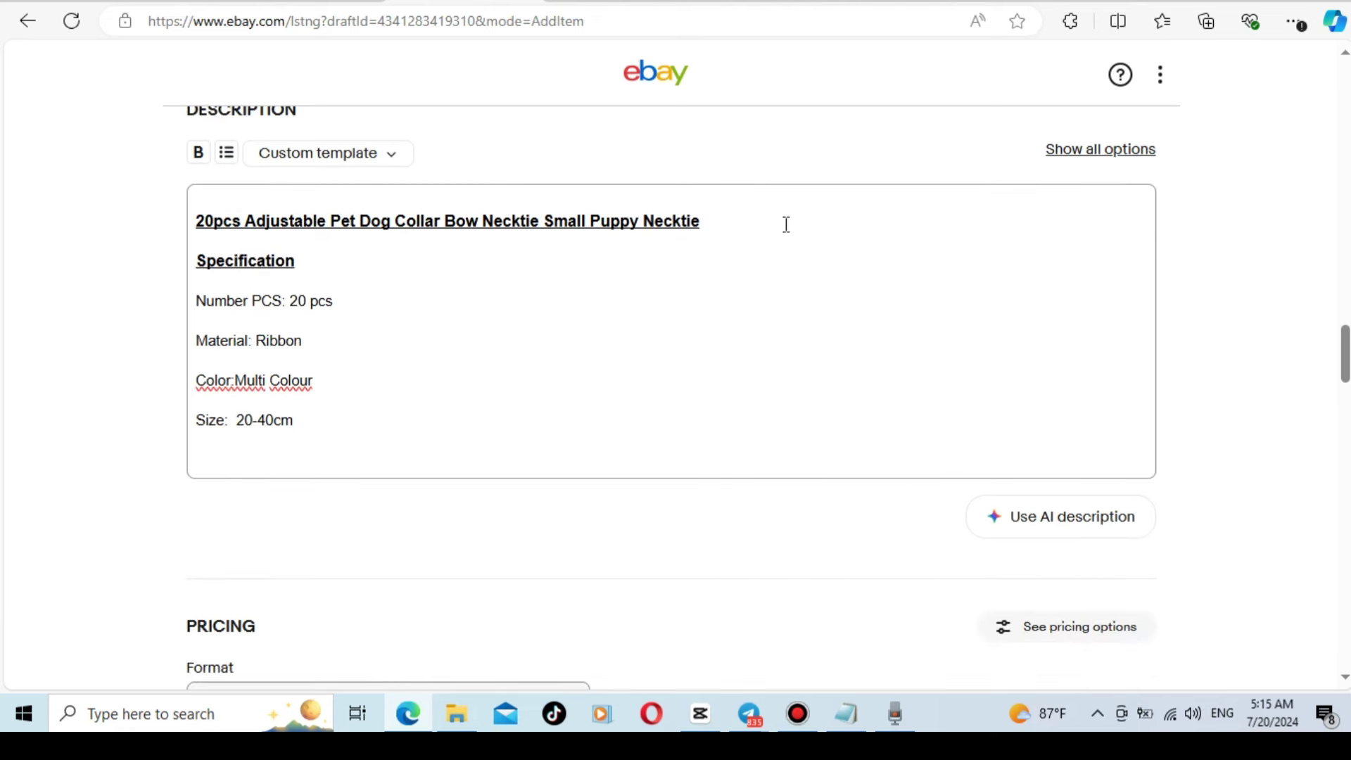
scroll(1168, 320, "down", 5)
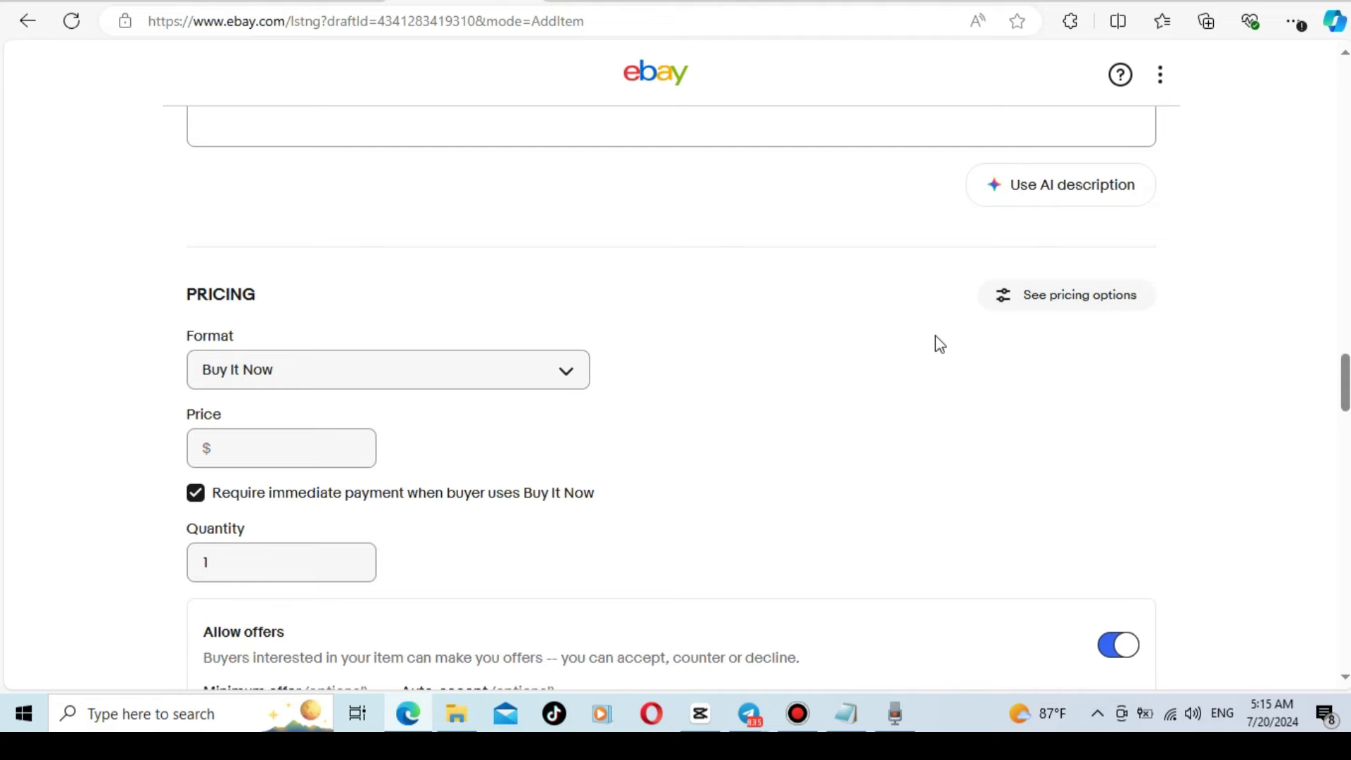
left_click(795, 717)
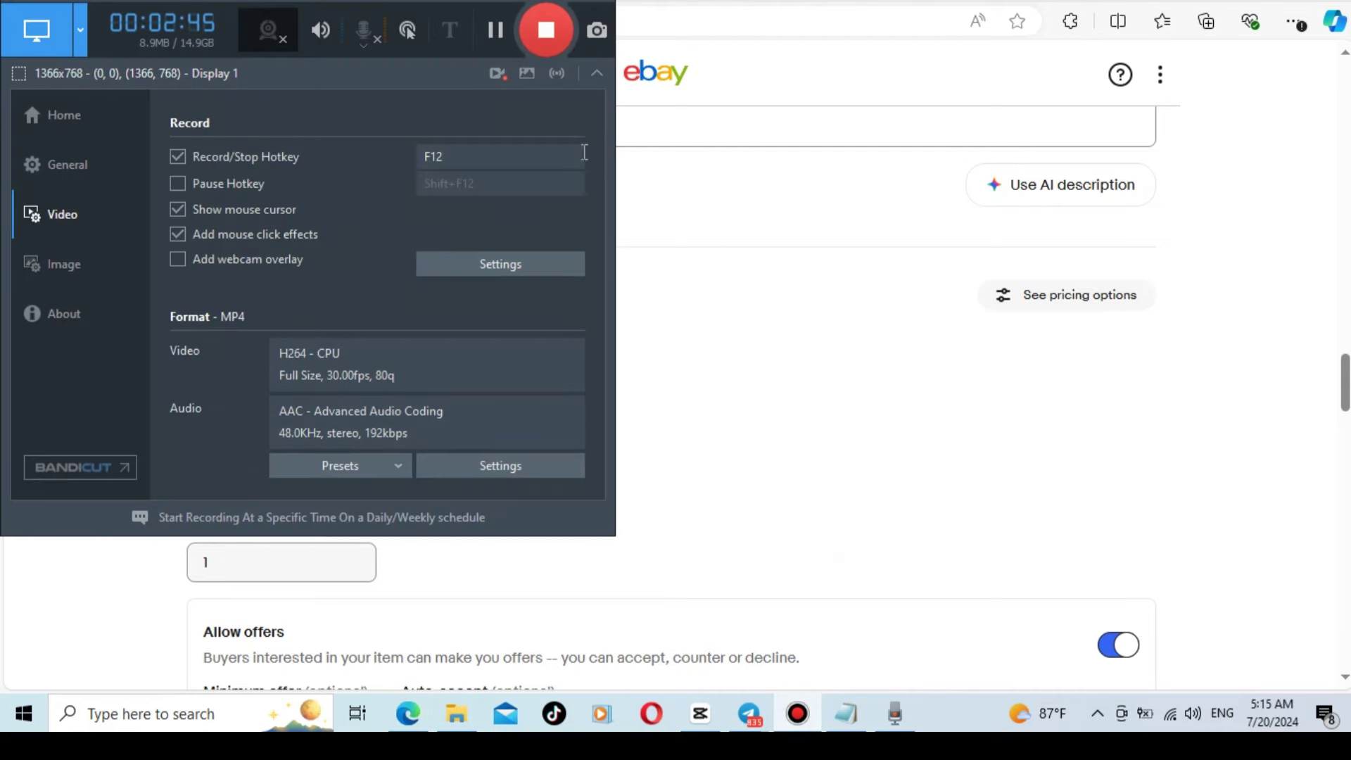
left_click(793, 416)
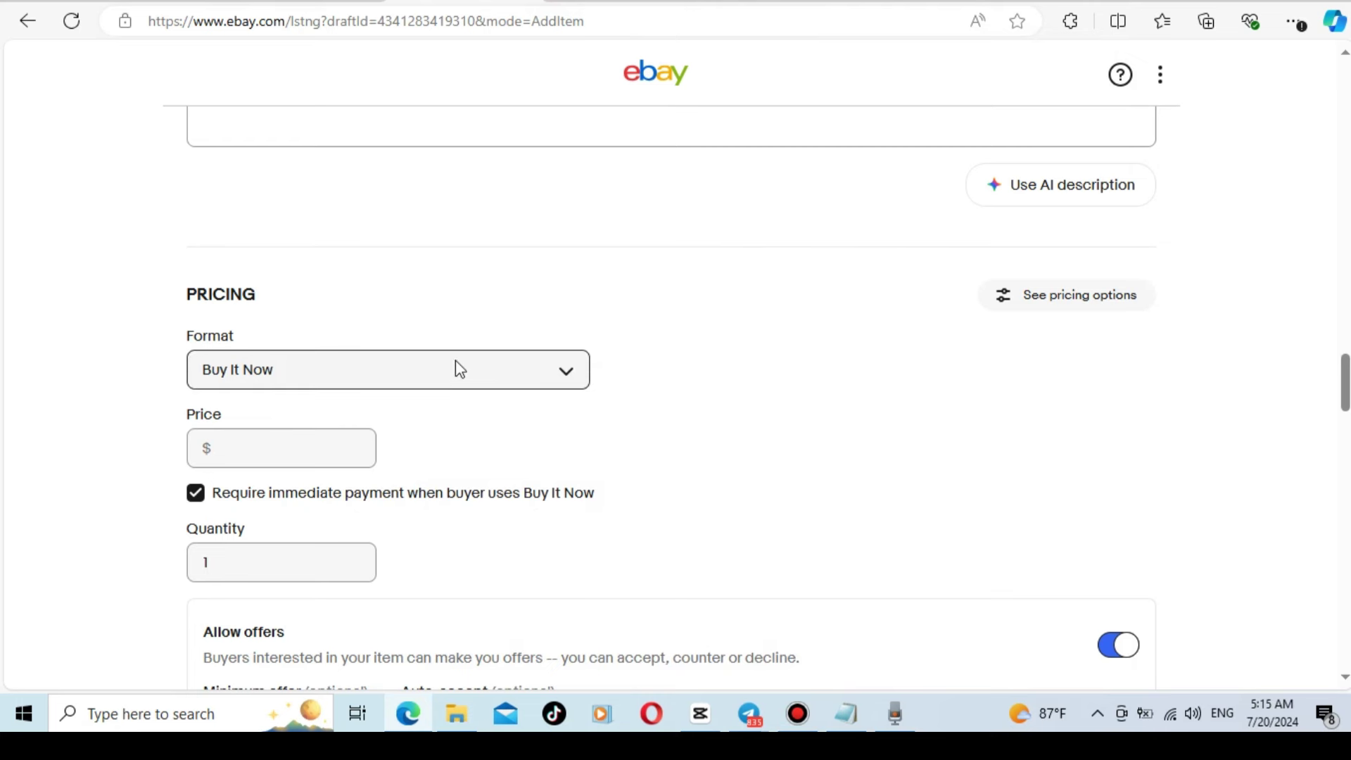
Check the pricing format options, keep Buy It Now and set the price to $11.99.
left_click(555, 382)
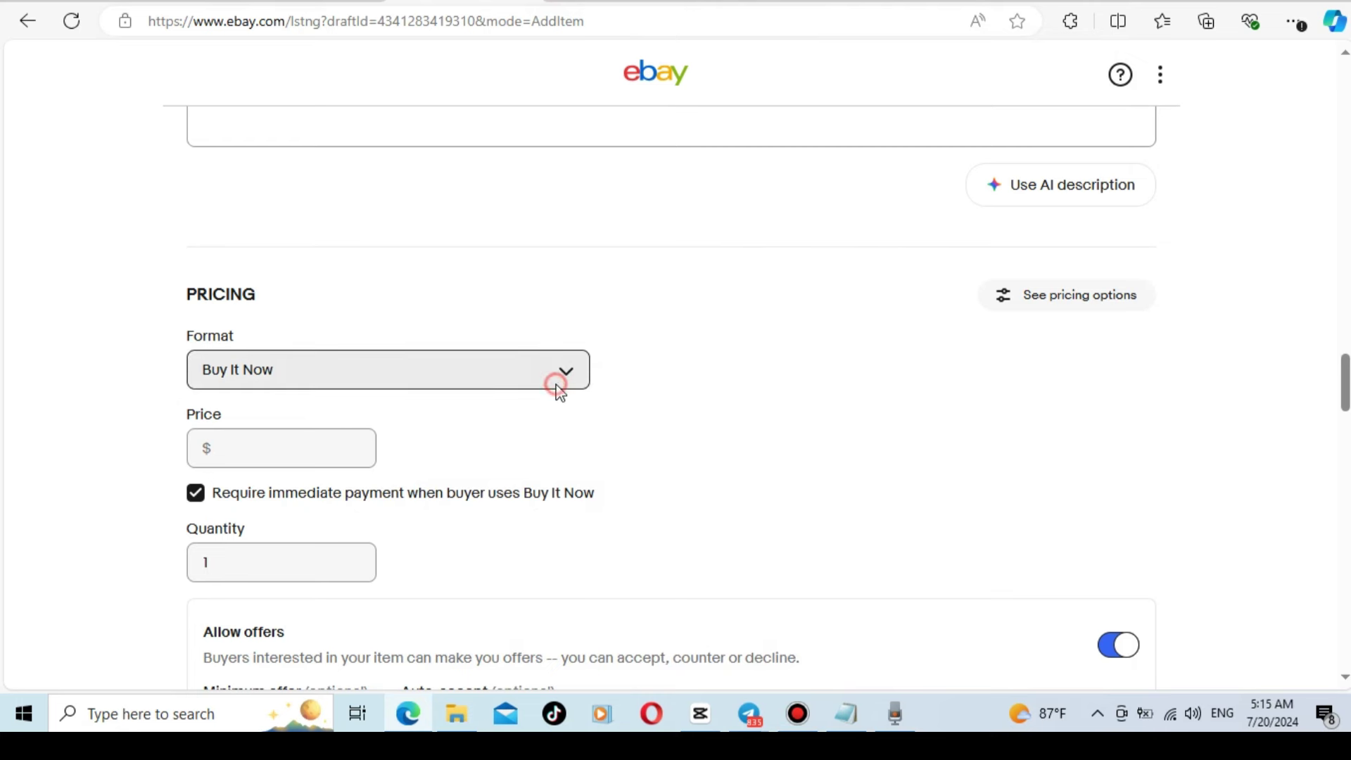
left_click(752, 394)
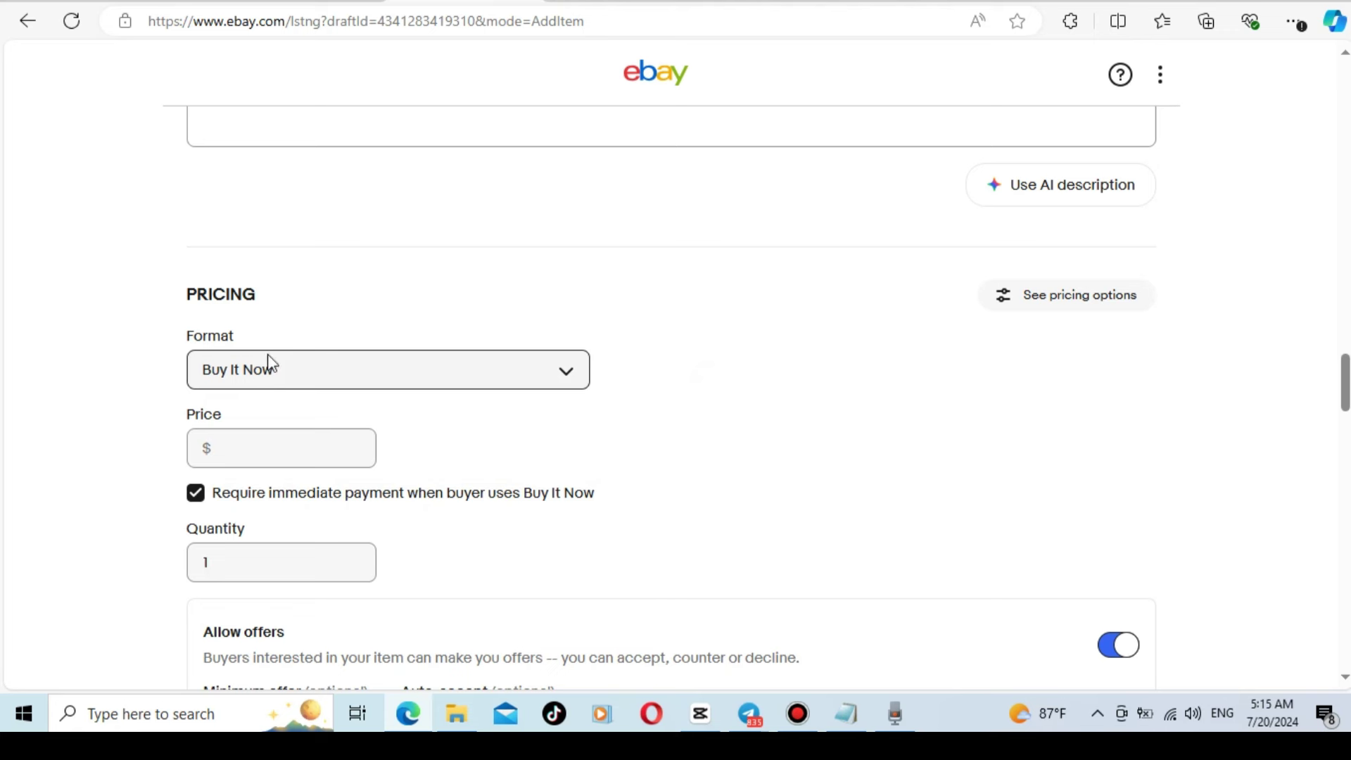
left_click(264, 458)
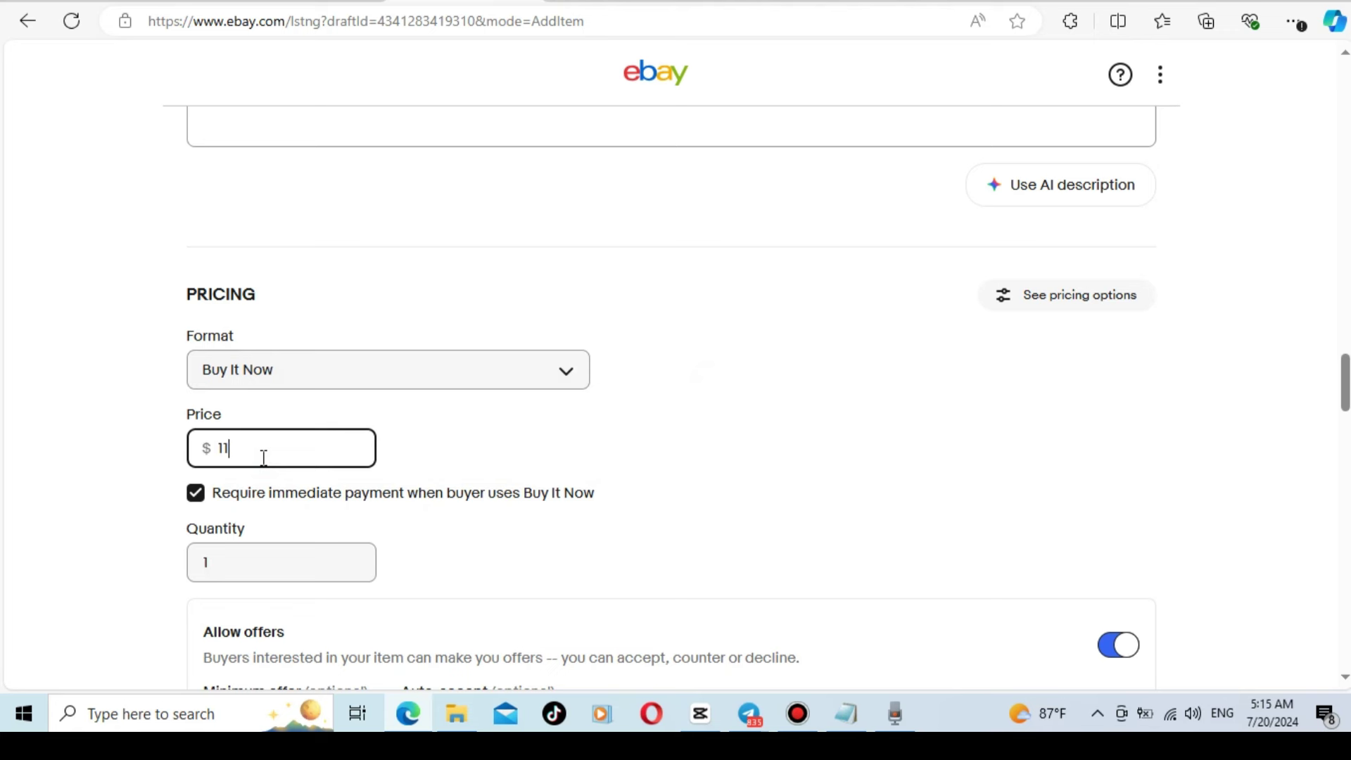
type("99")
left_click(500, 430)
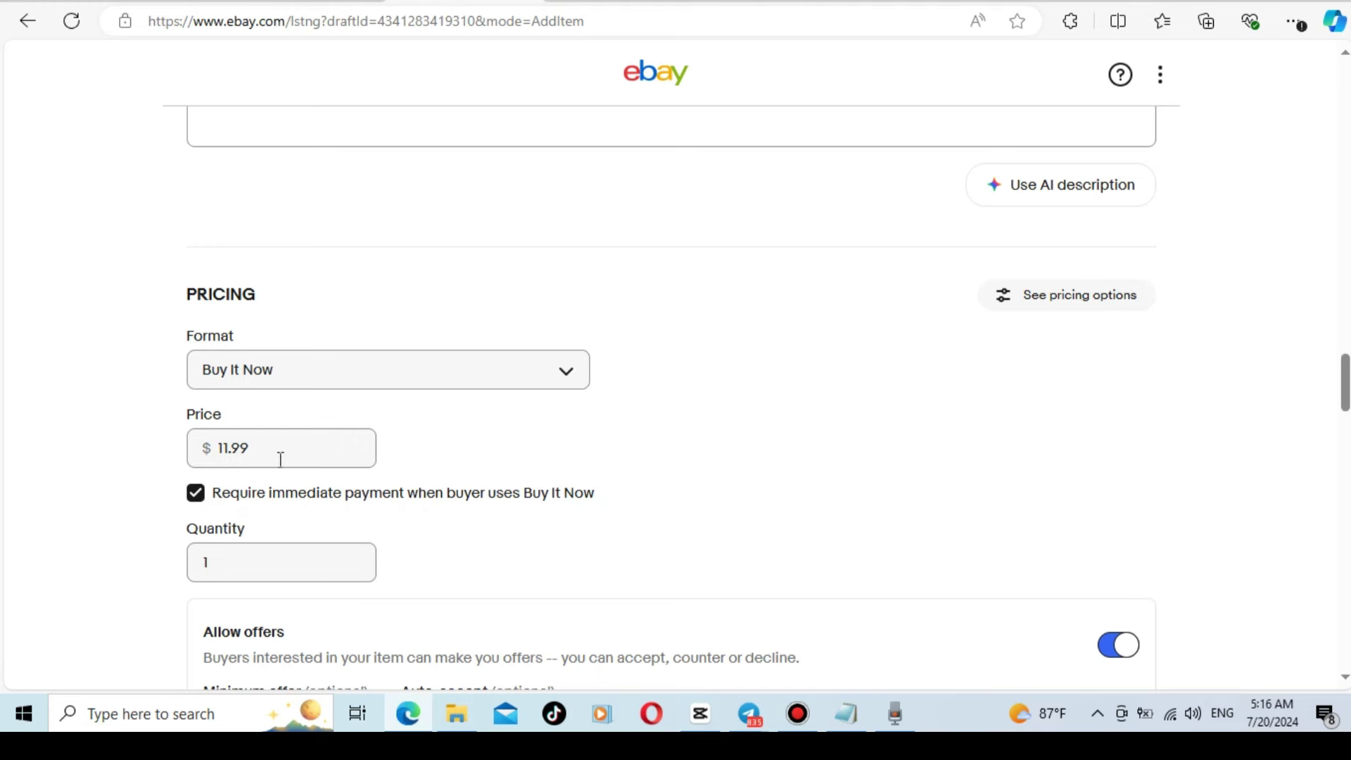
Set the quantity to 2 and keep Allow offers switched on.
scroll(845, 416, "down", 4)
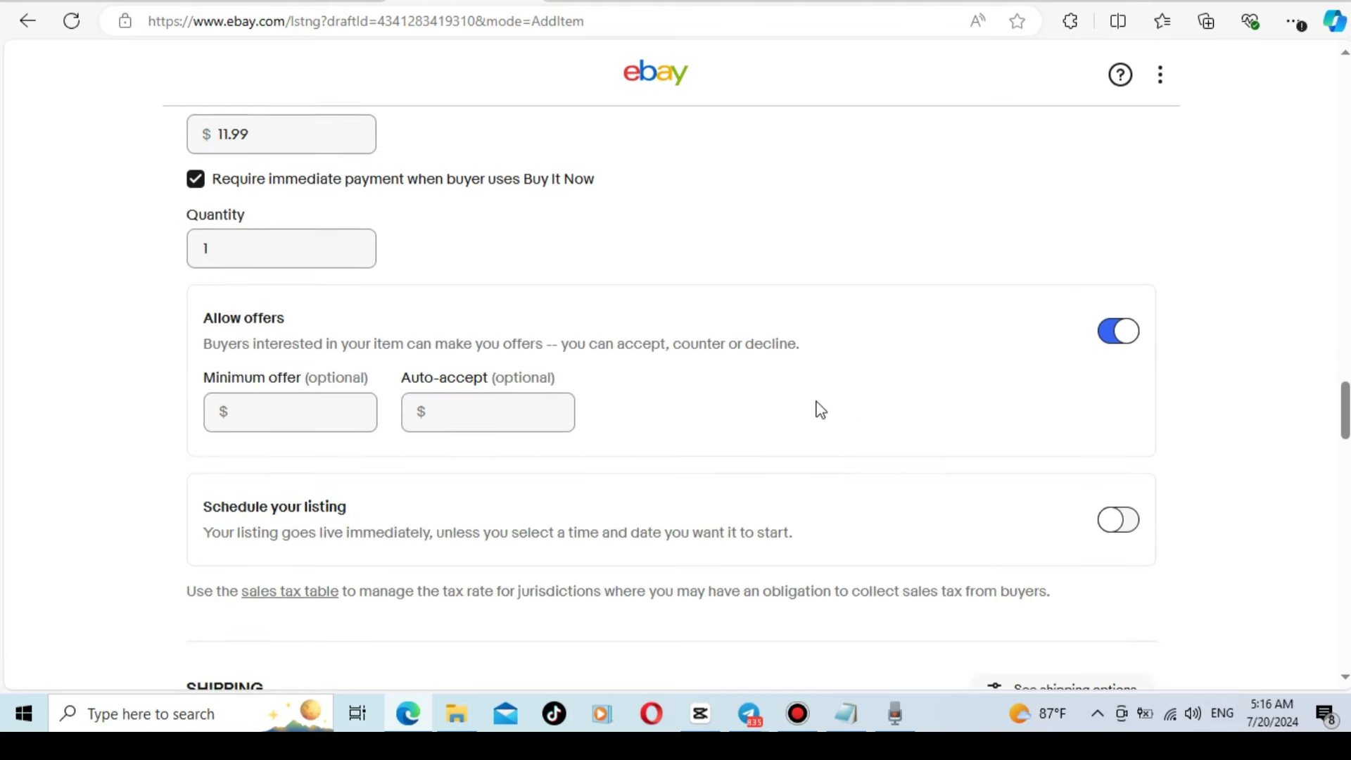
double_click(223, 228)
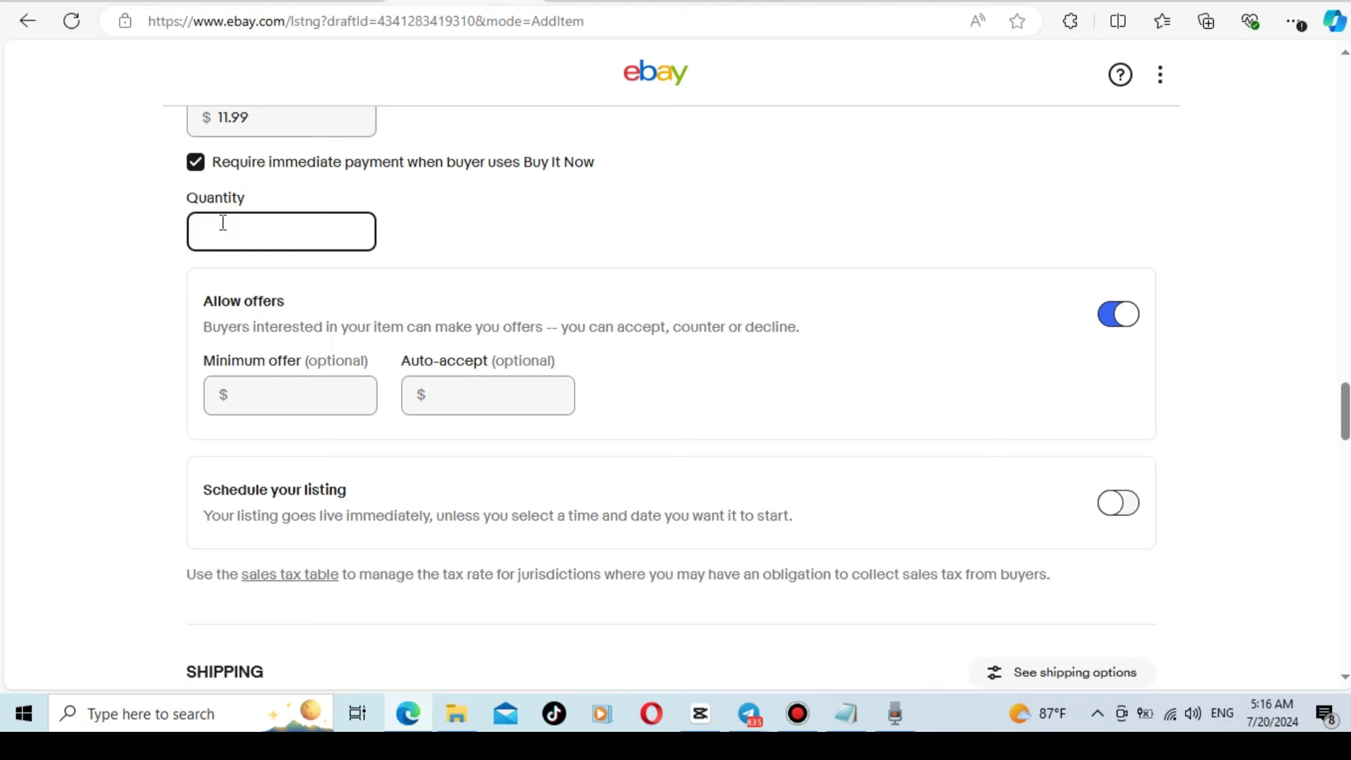
type("2")
left_click(1119, 314)
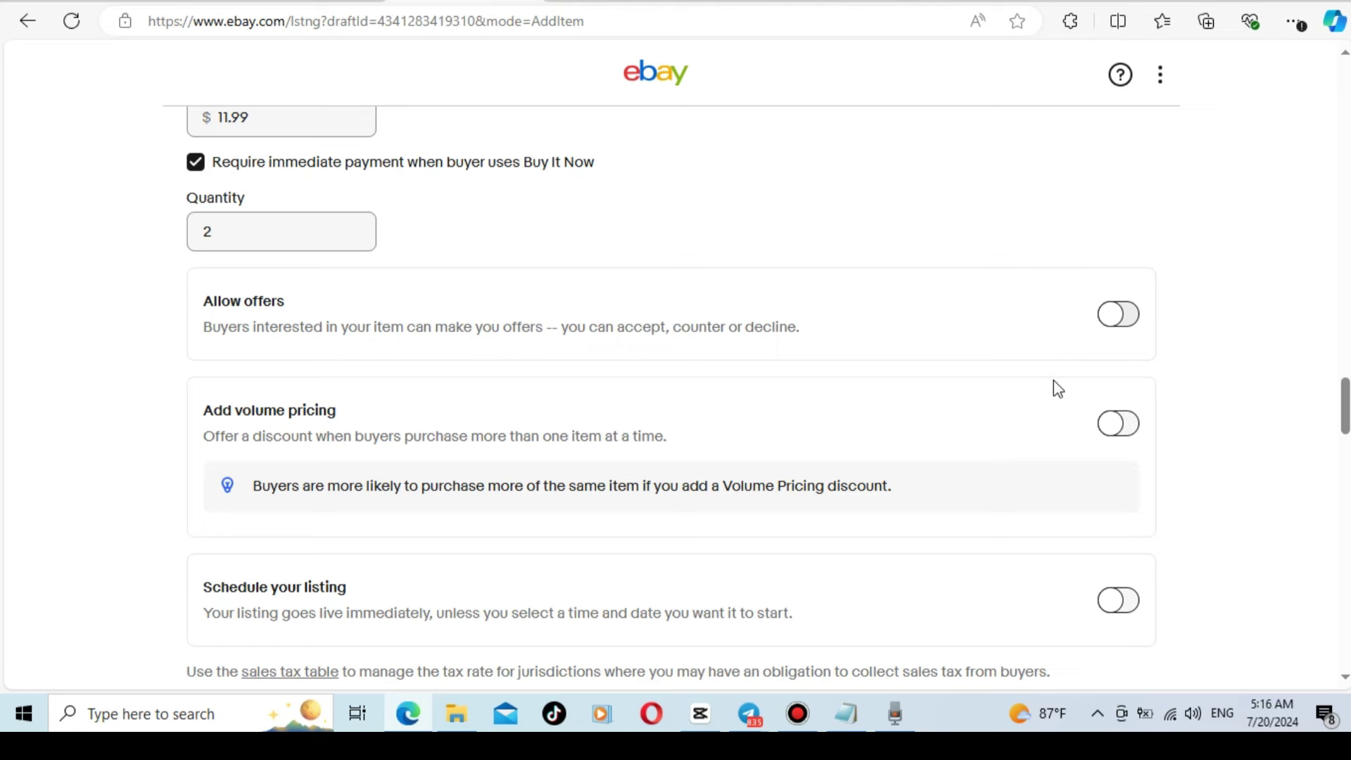
left_click(1123, 314)
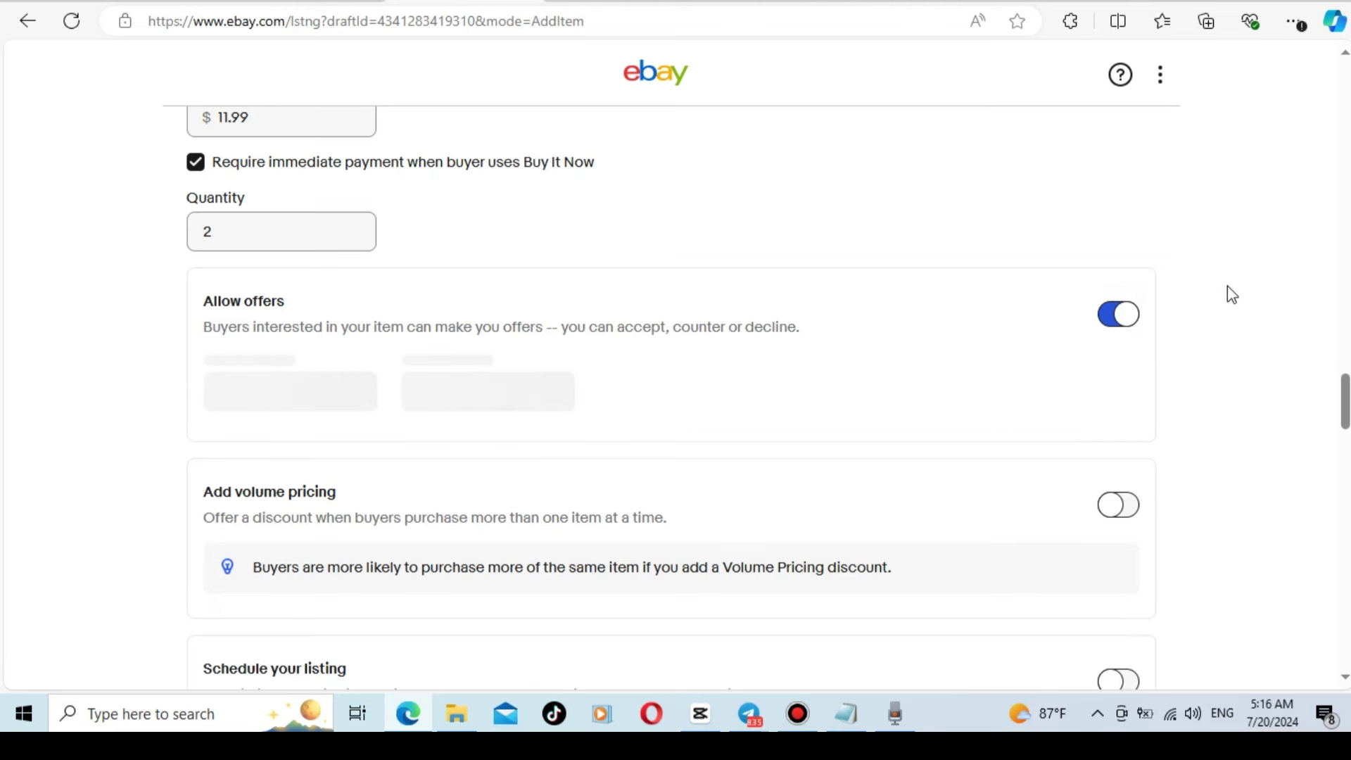
Try switching off International shipping and Excluded locations in the shipping options, and switch both back on.
scroll(1216, 310, "down", 4)
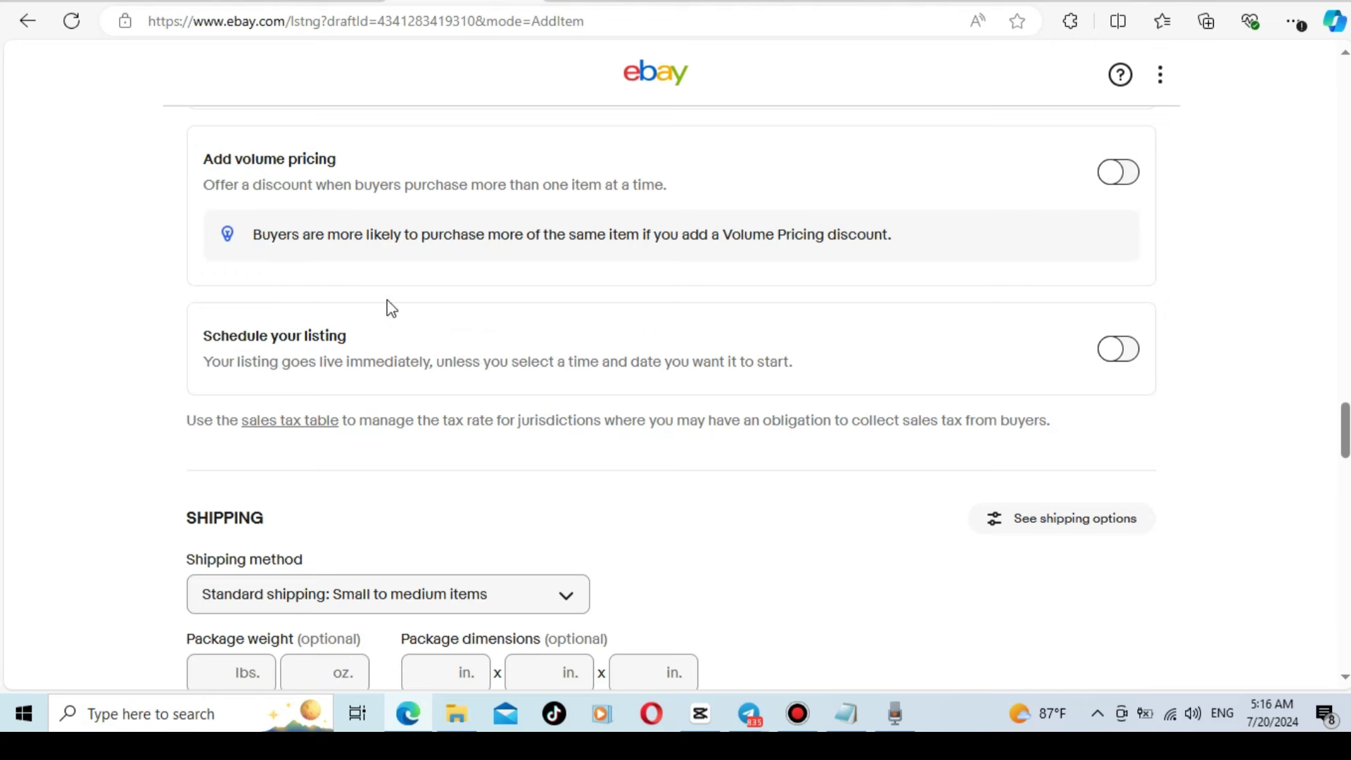
scroll(1230, 319, "down", 2)
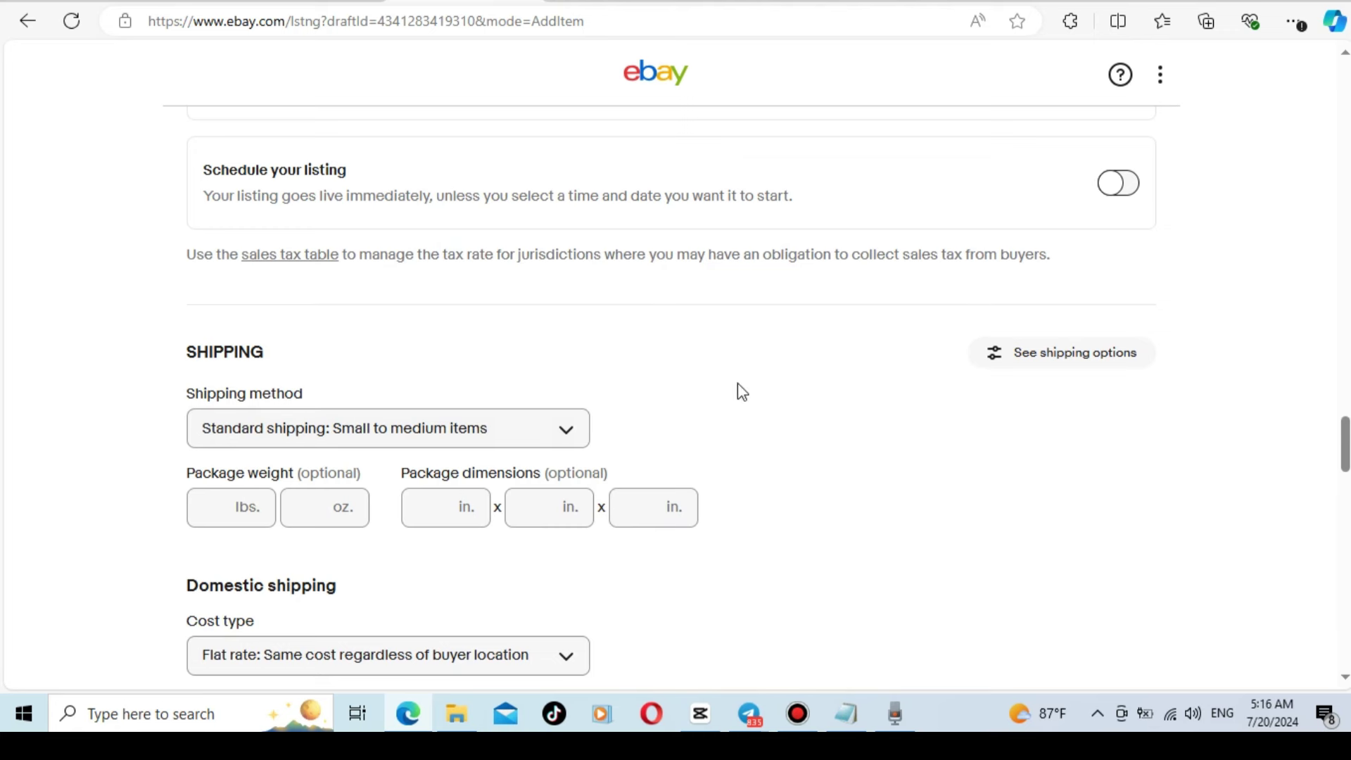
left_click(1027, 362)
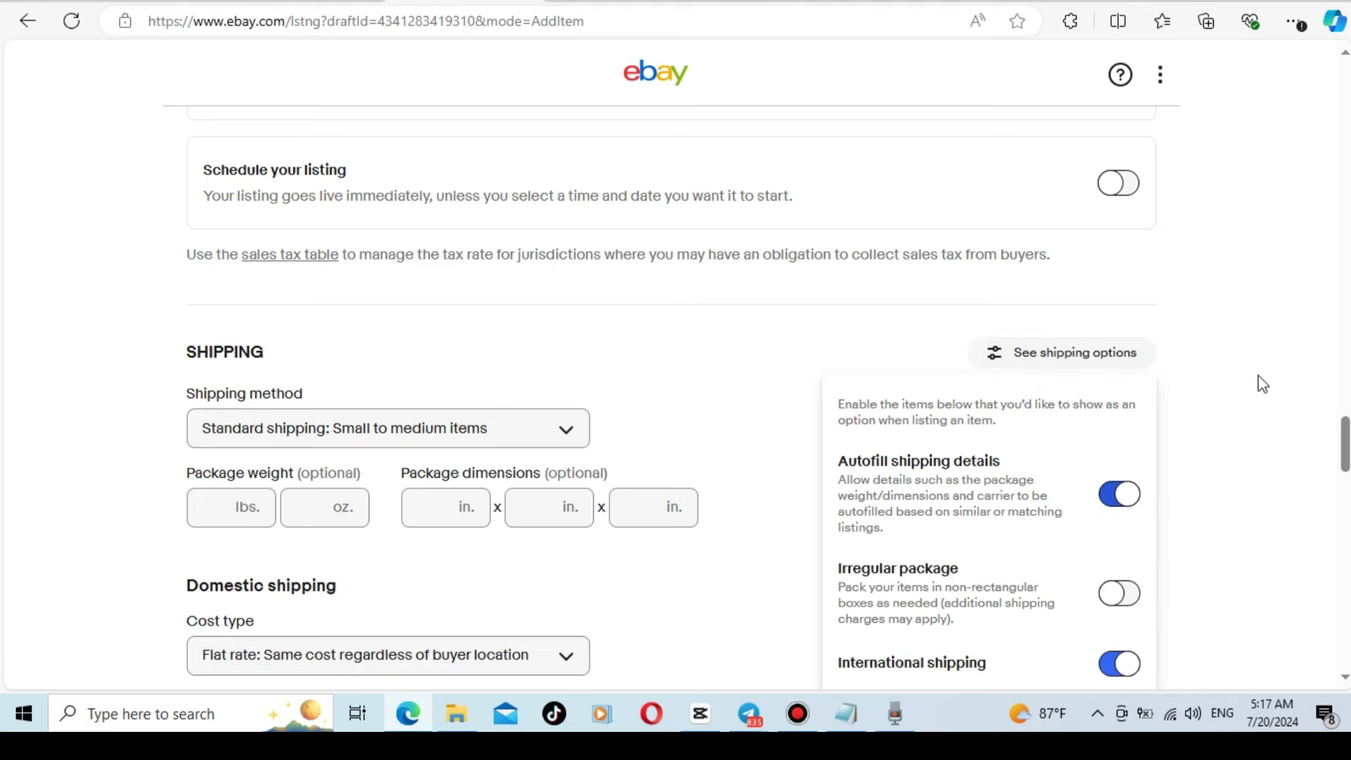
scroll(1264, 382, "down", 2)
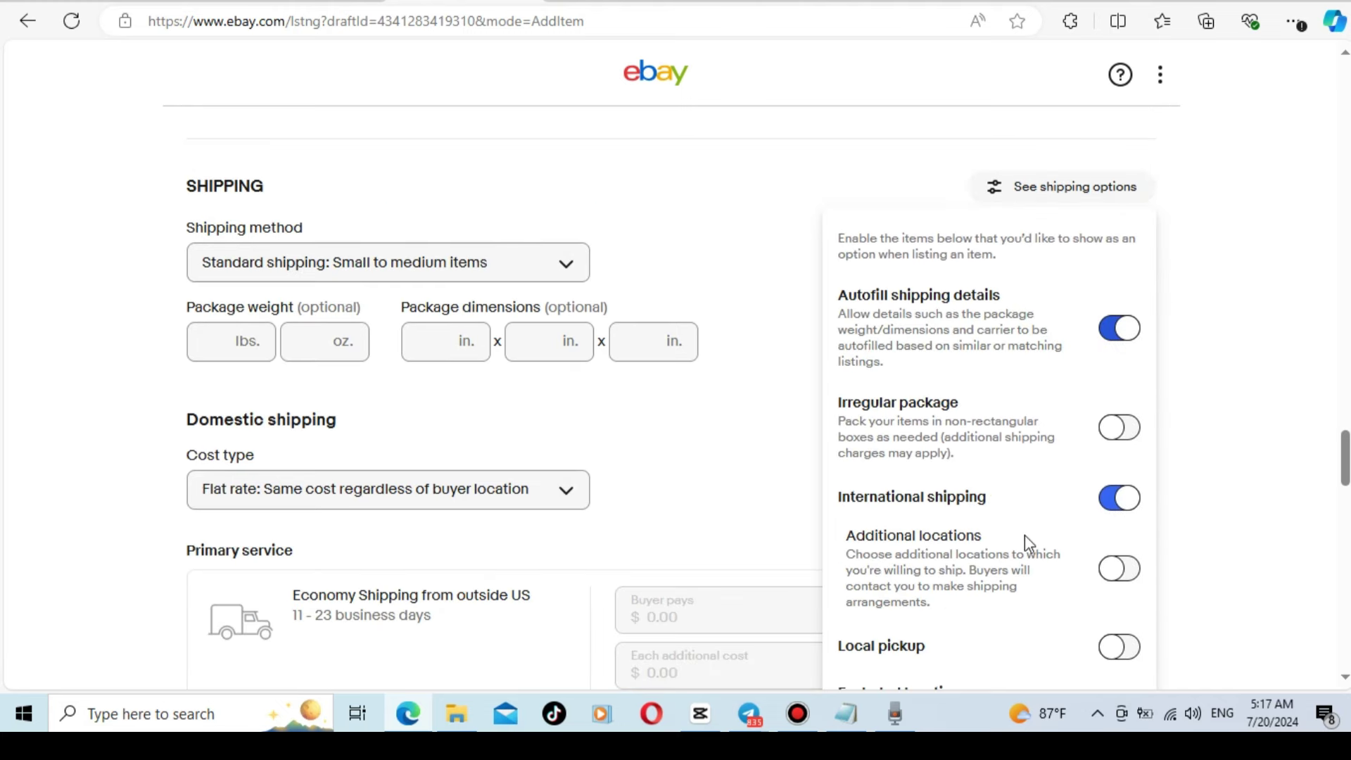
left_click(1122, 501)
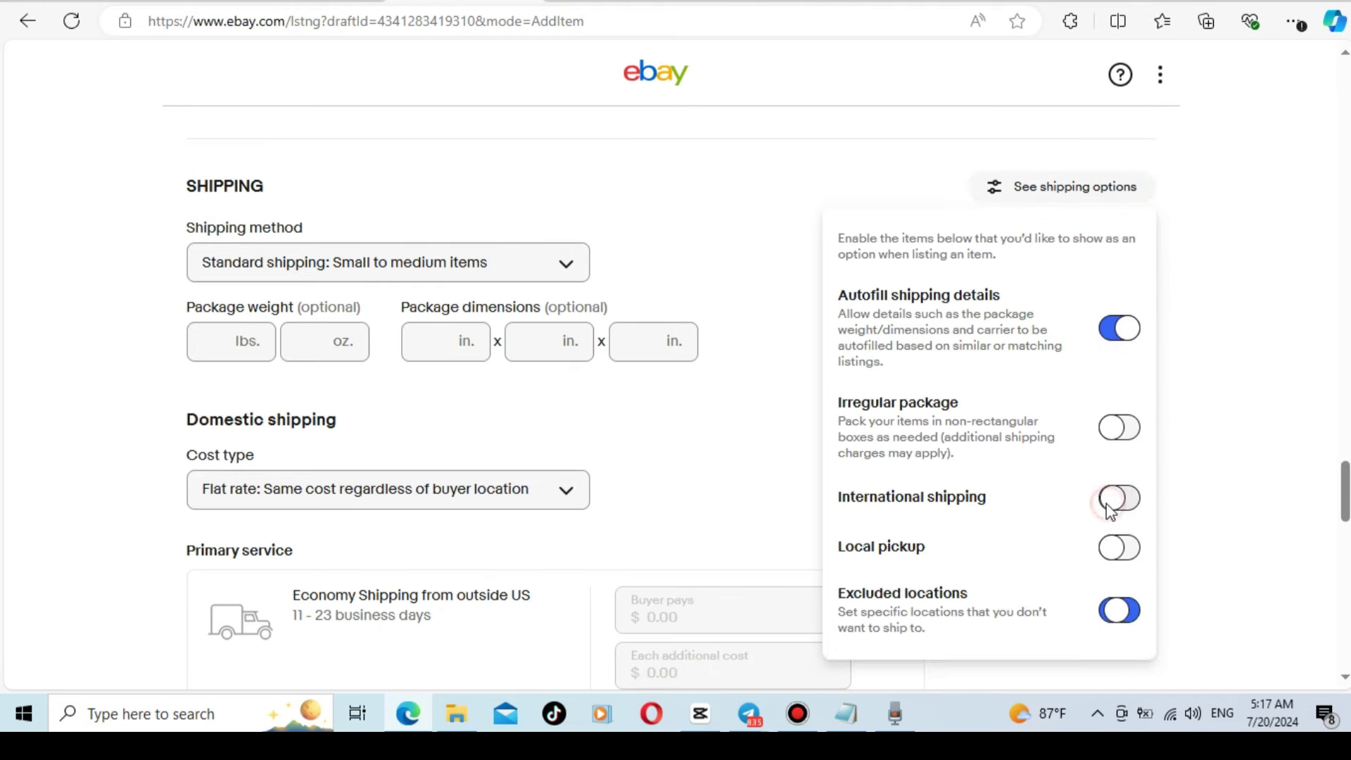
left_click(1128, 615)
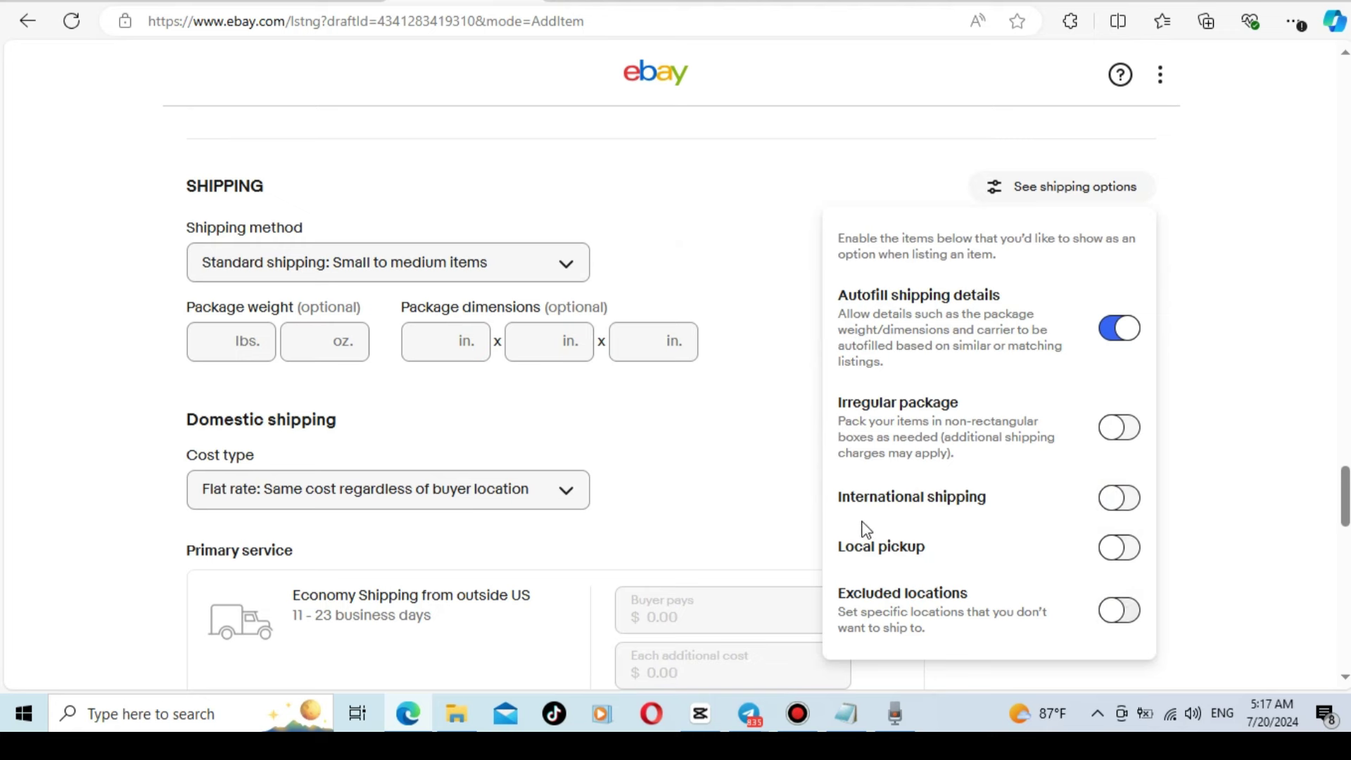
left_click(1138, 502)
left_click(1139, 611)
left_click(1225, 497)
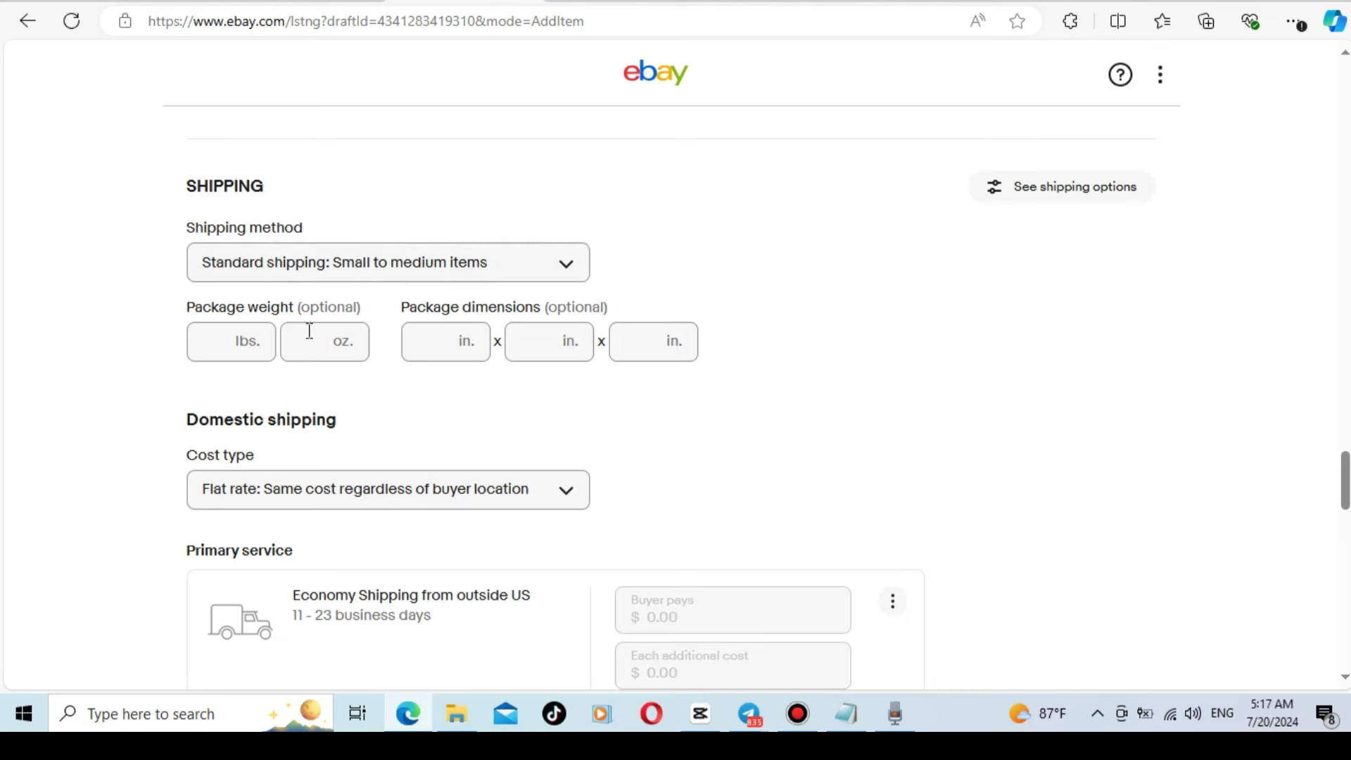
Keep the flat rate cost type for domestic shipping and remove the Economy Shipping from outside US primary service.
scroll(709, 362, "down", 2)
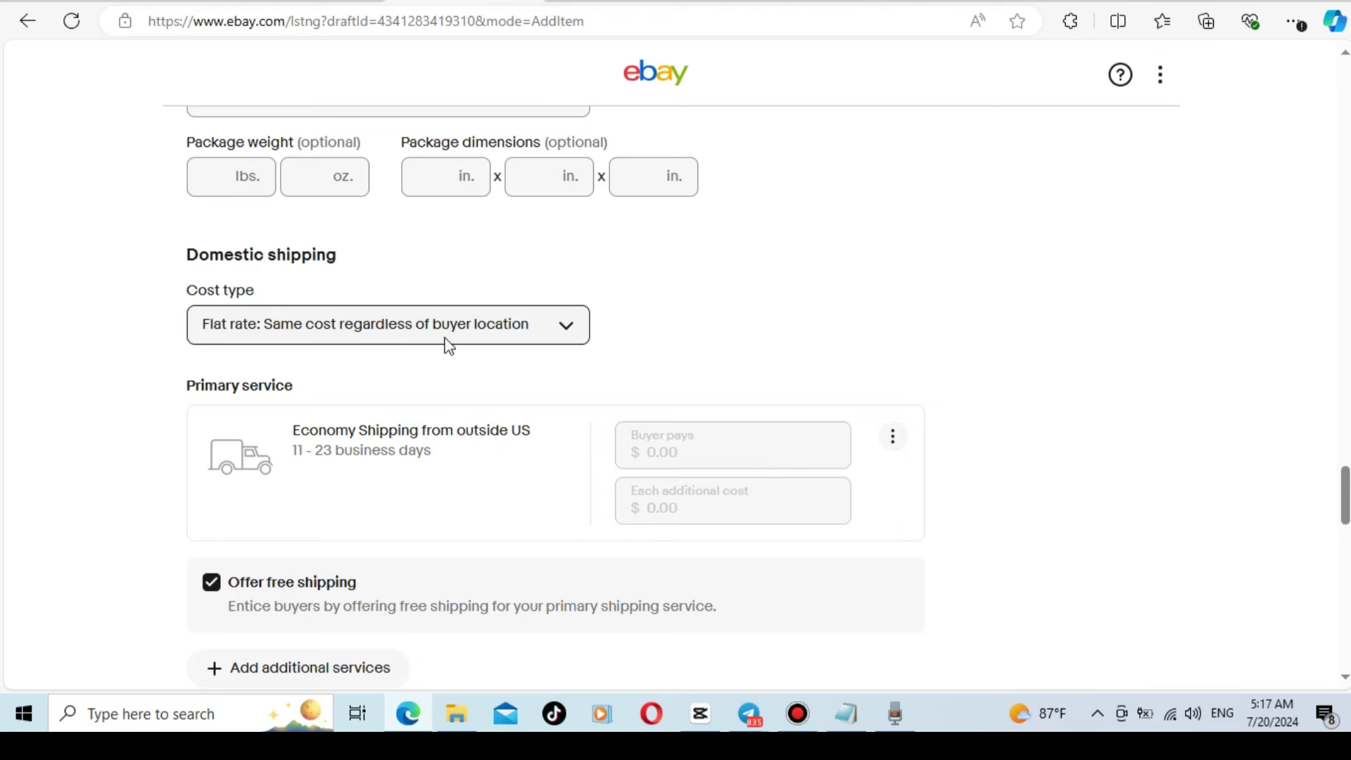
left_click(539, 334)
left_click(681, 346)
scroll(694, 349, "down", 2)
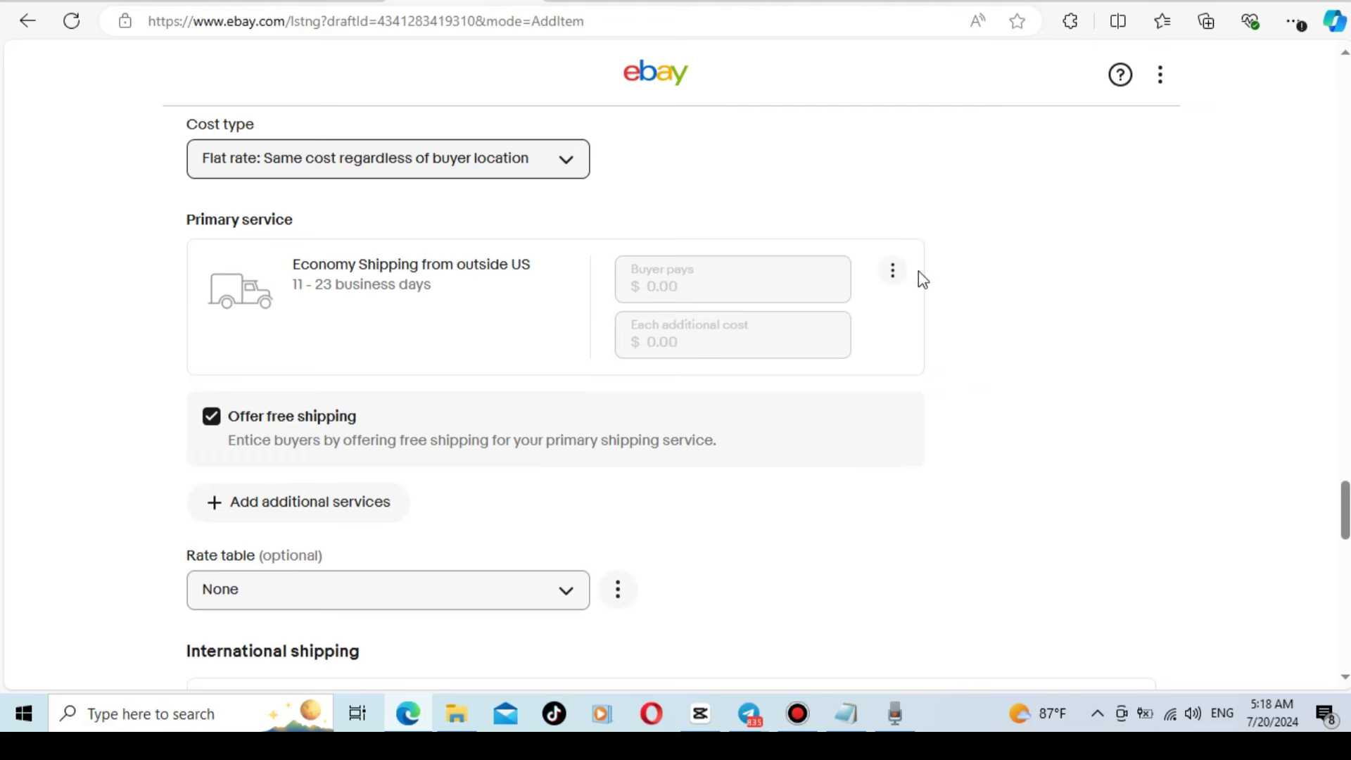
left_click(893, 271)
left_click(822, 384)
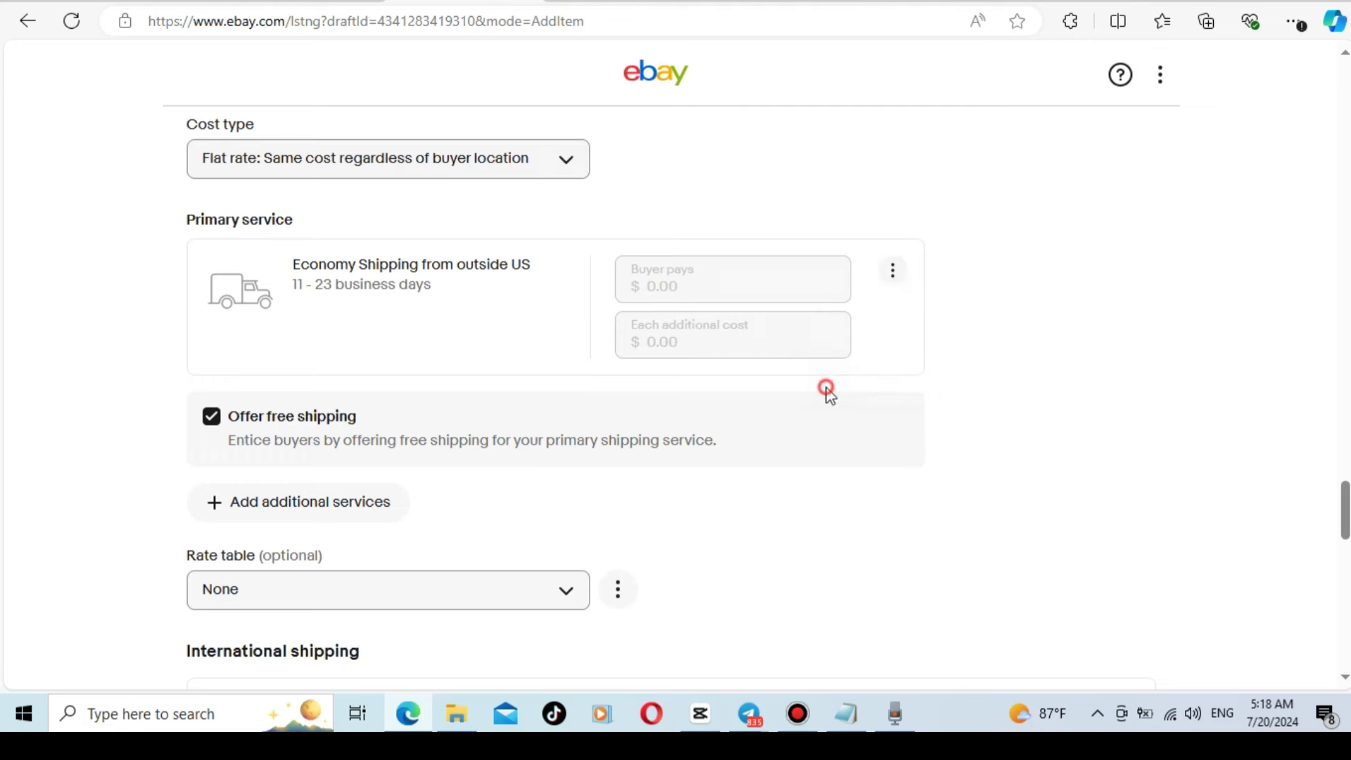
scroll(697, 281, "up", 2)
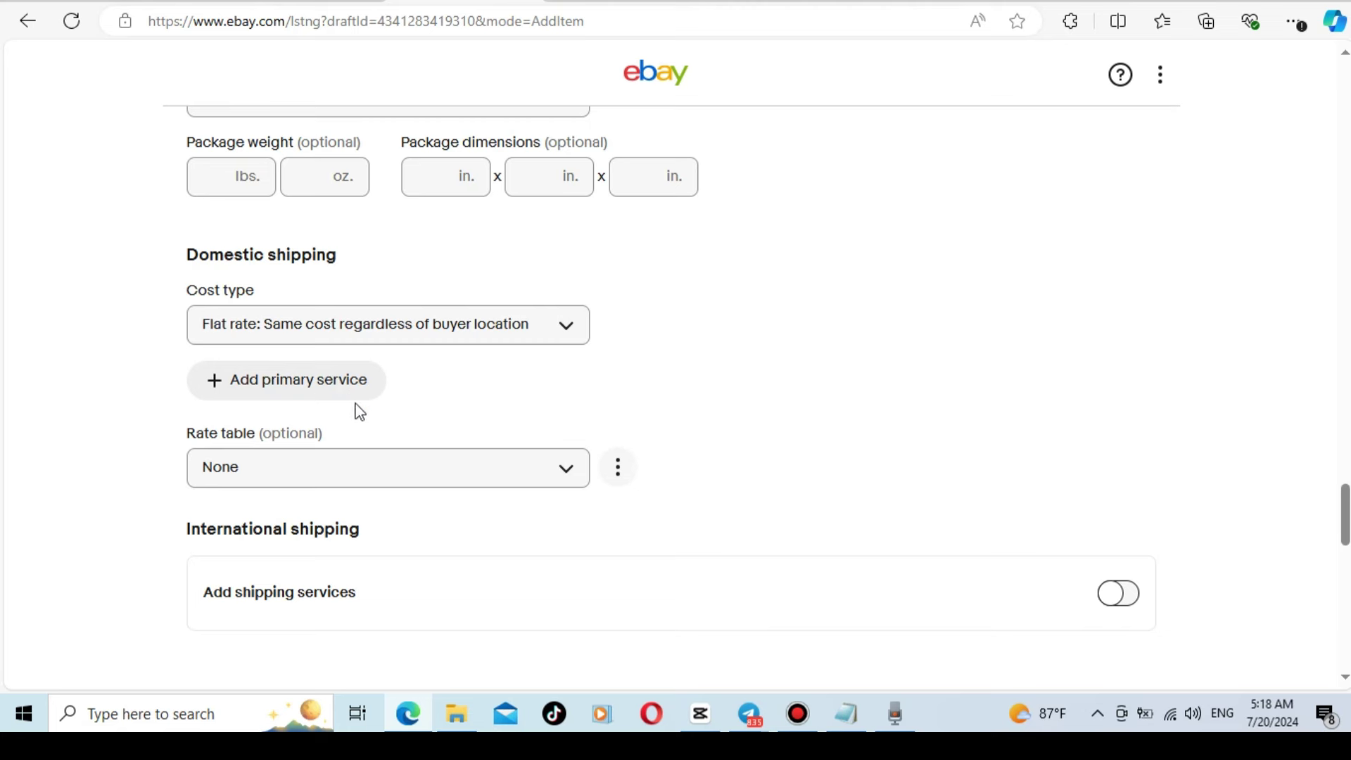
Search the domestic shipping services for economy and add Economy Shipping from outside US as the primary service.
left_click(298, 382)
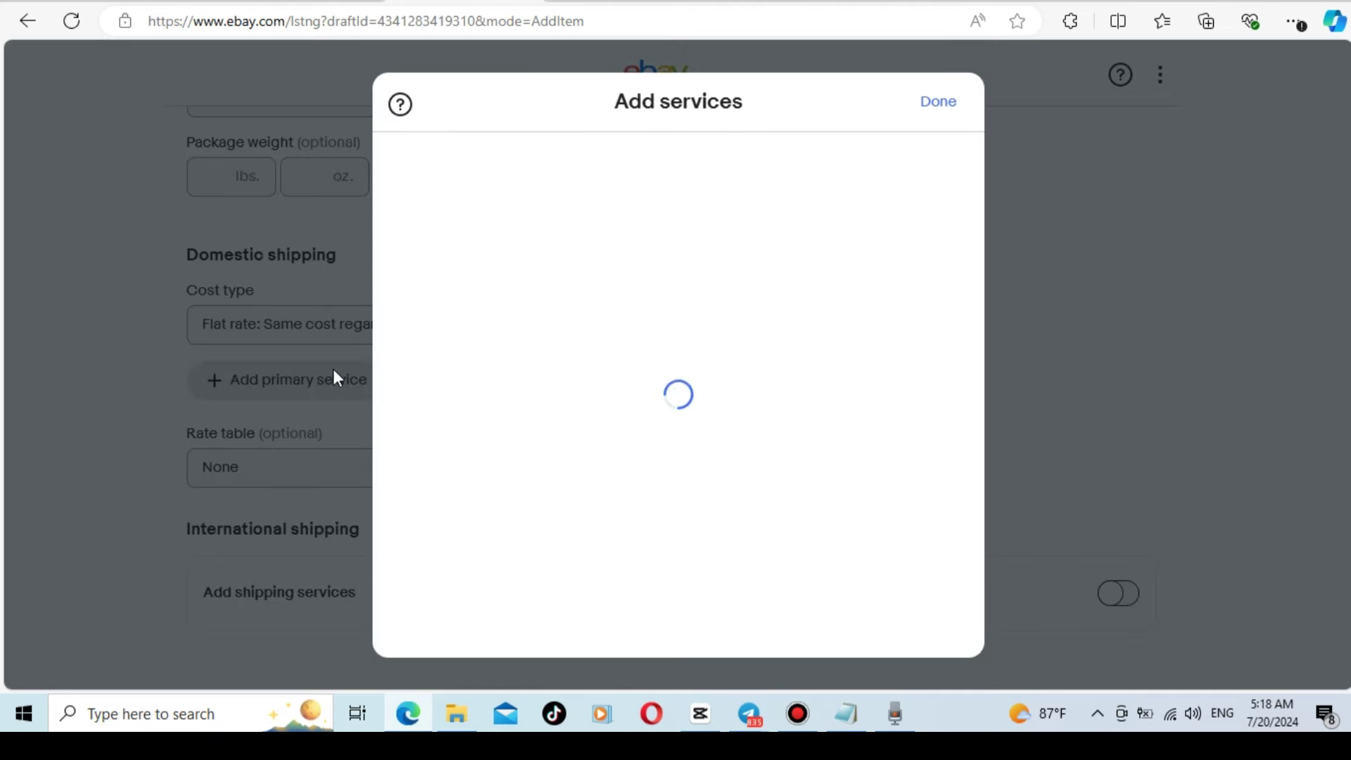
left_click(582, 154)
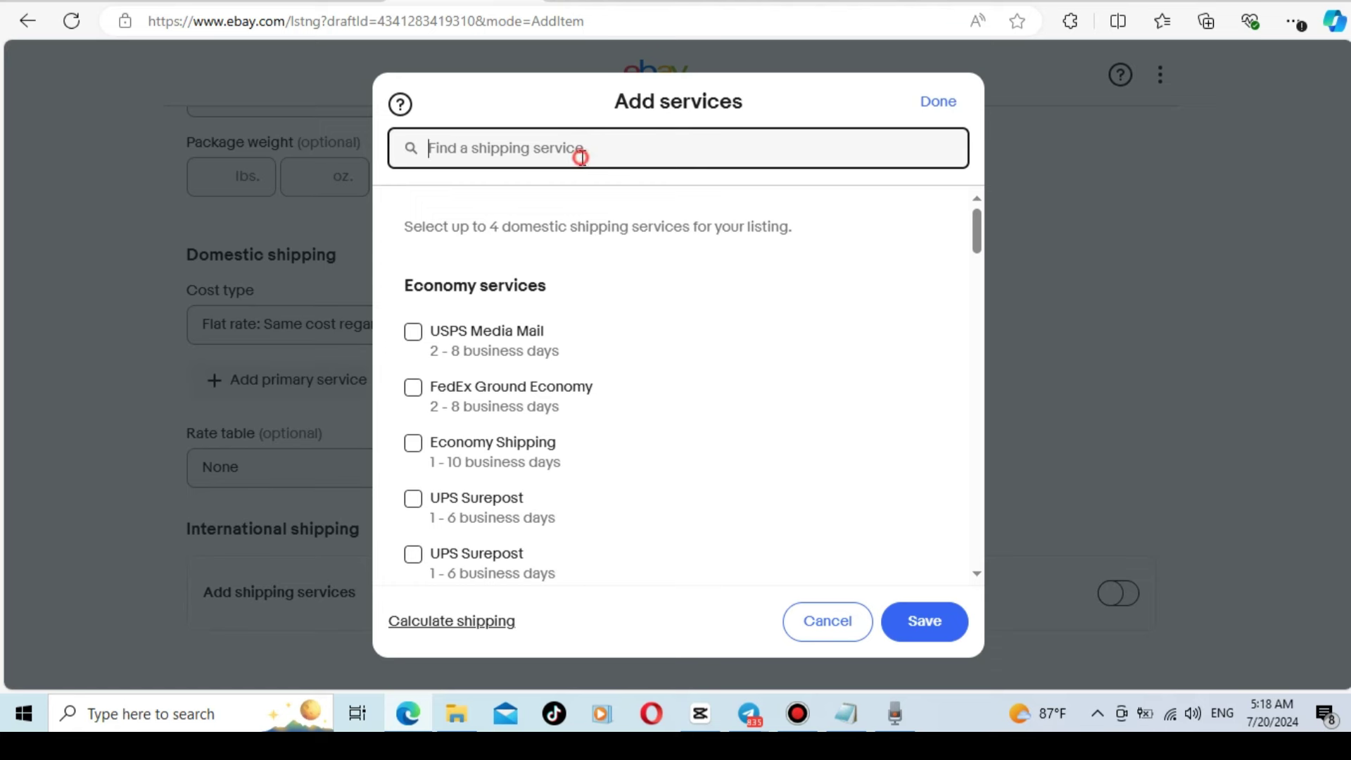
type("economy")
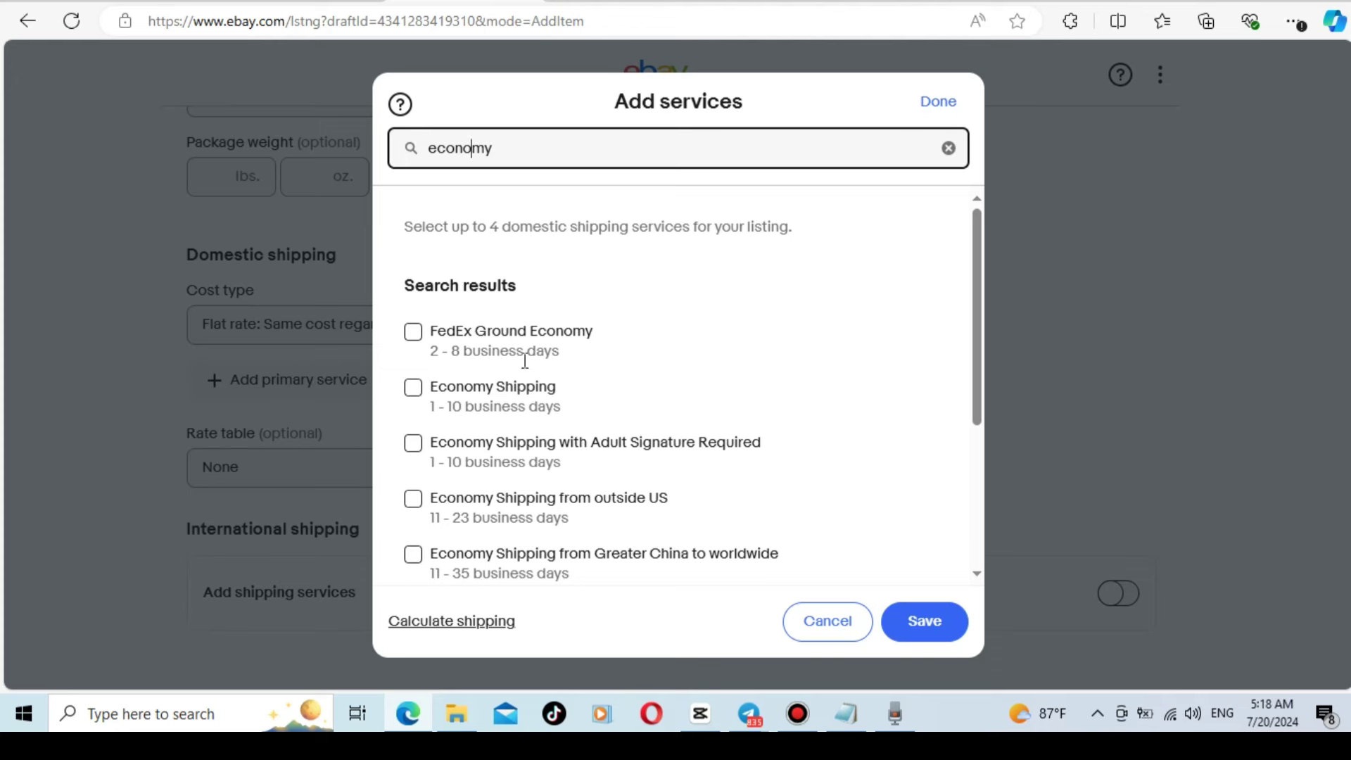
scroll(830, 404, "down", 3)
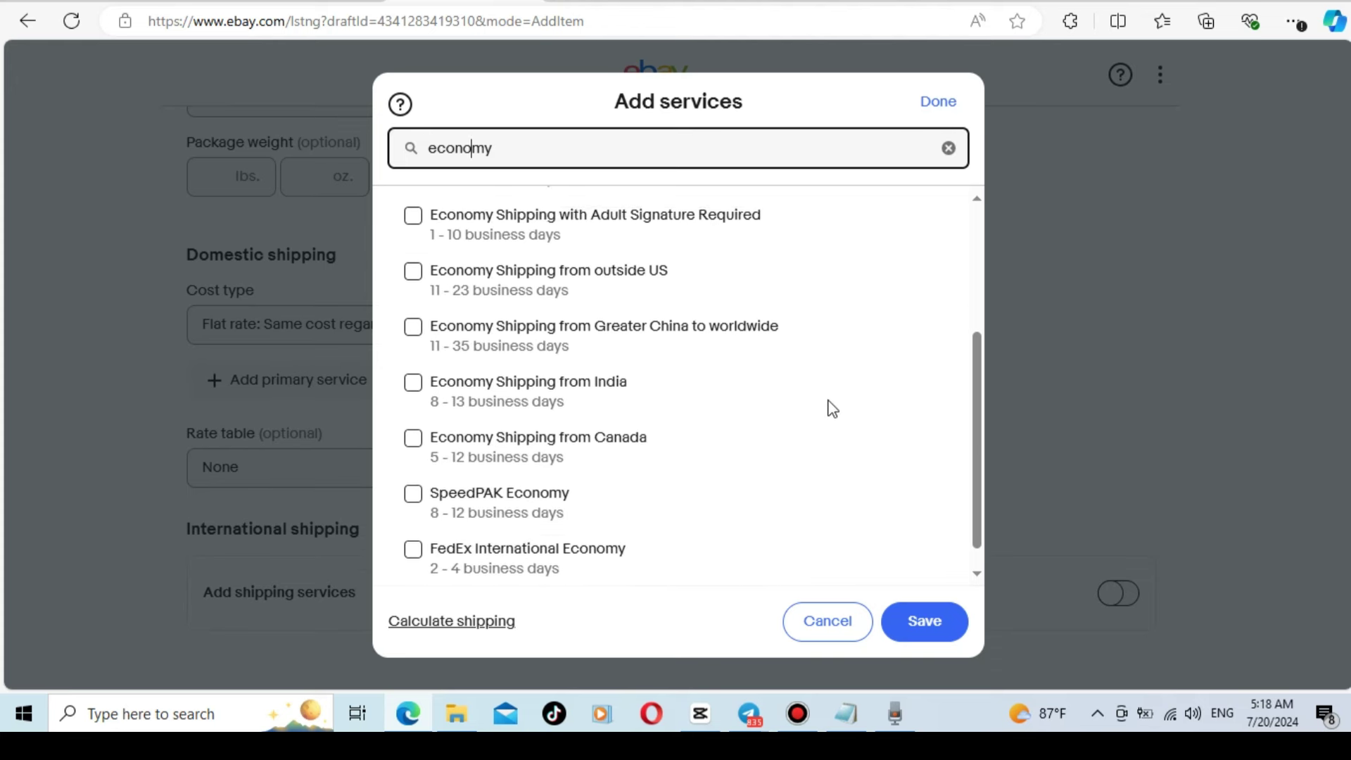
scroll(833, 409, "up", 2)
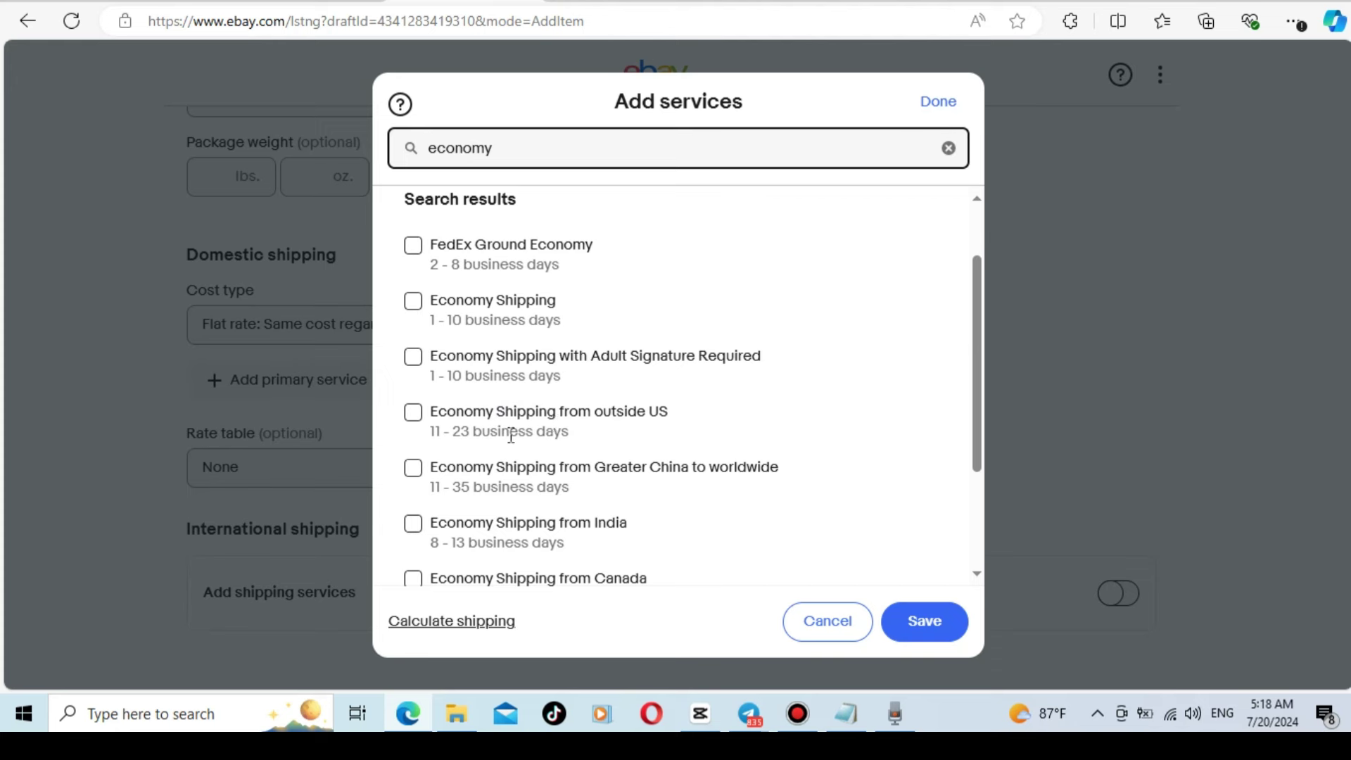
left_click(414, 413)
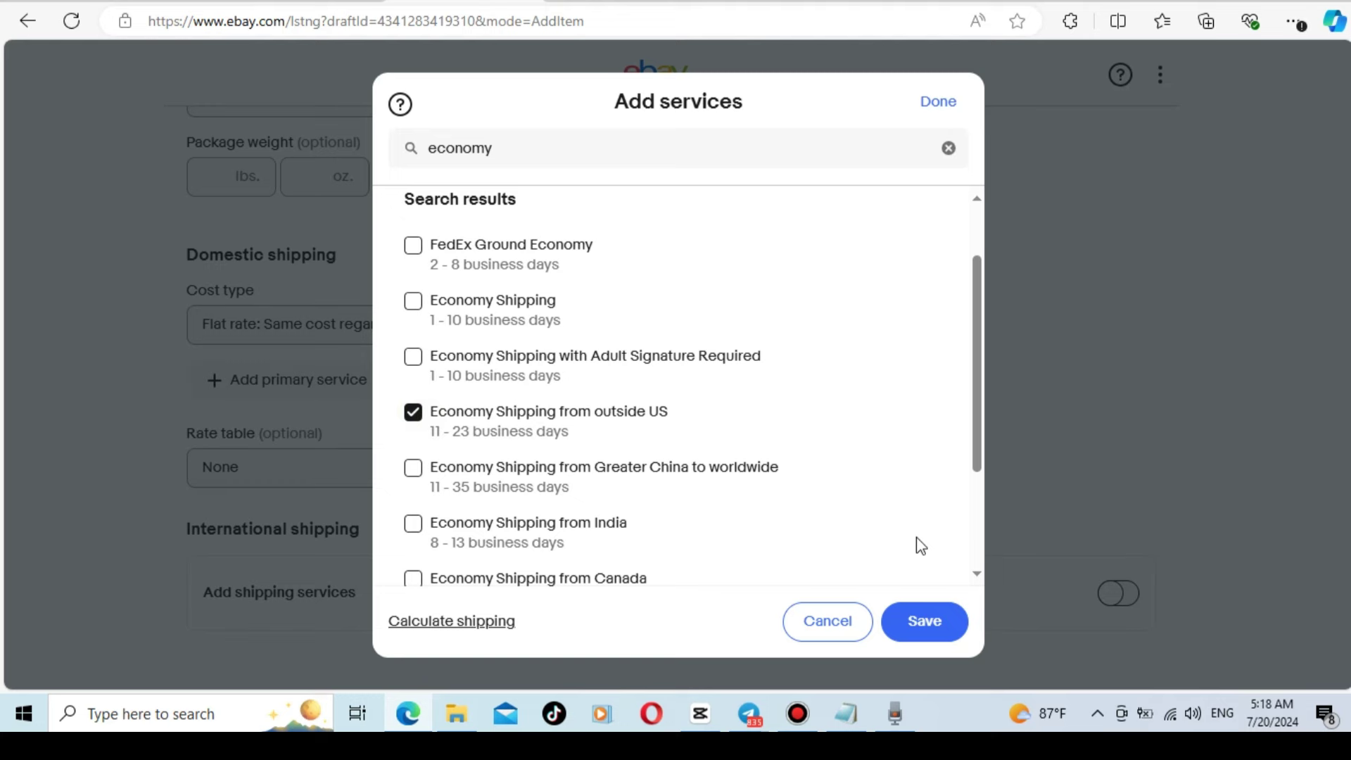
left_click(938, 622)
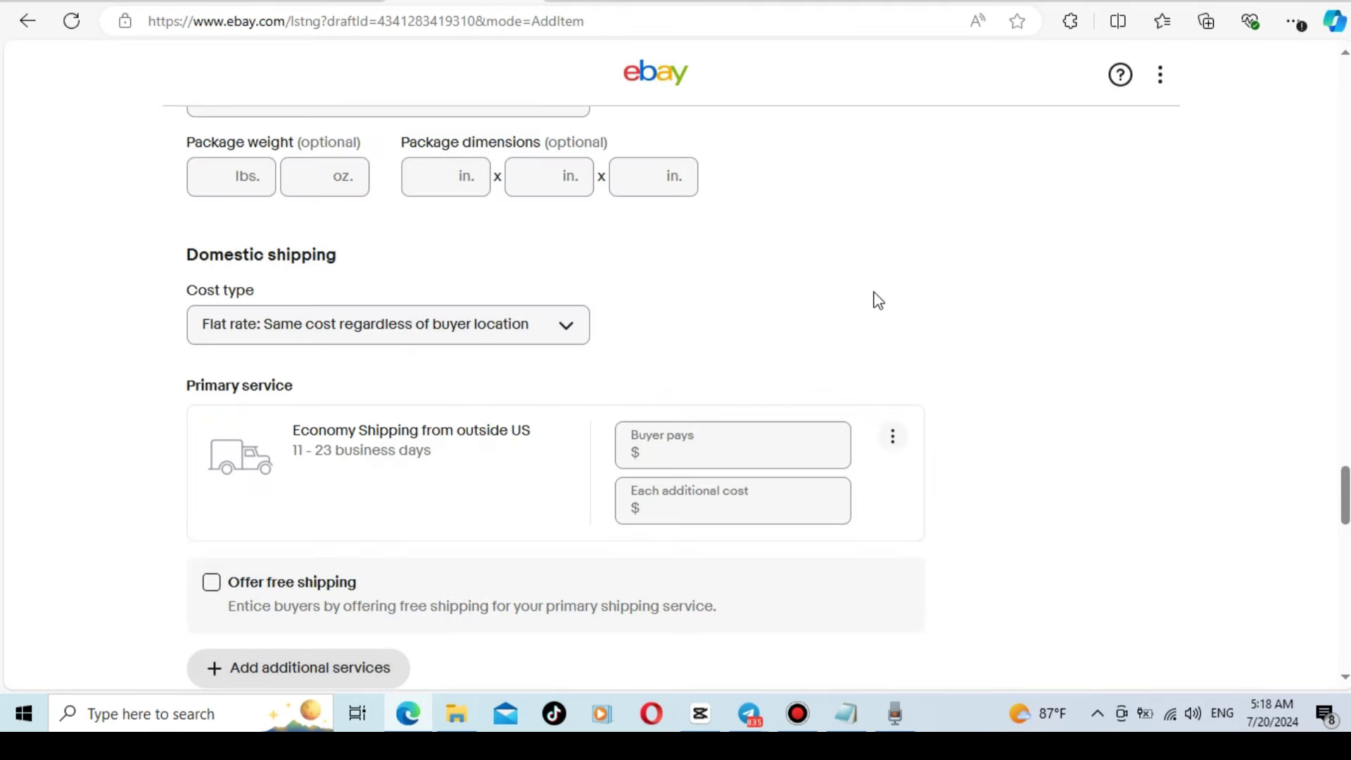
Set the amount the buyer pays for the domestic primary service to $0.00.
scroll(876, 296, "down", 2)
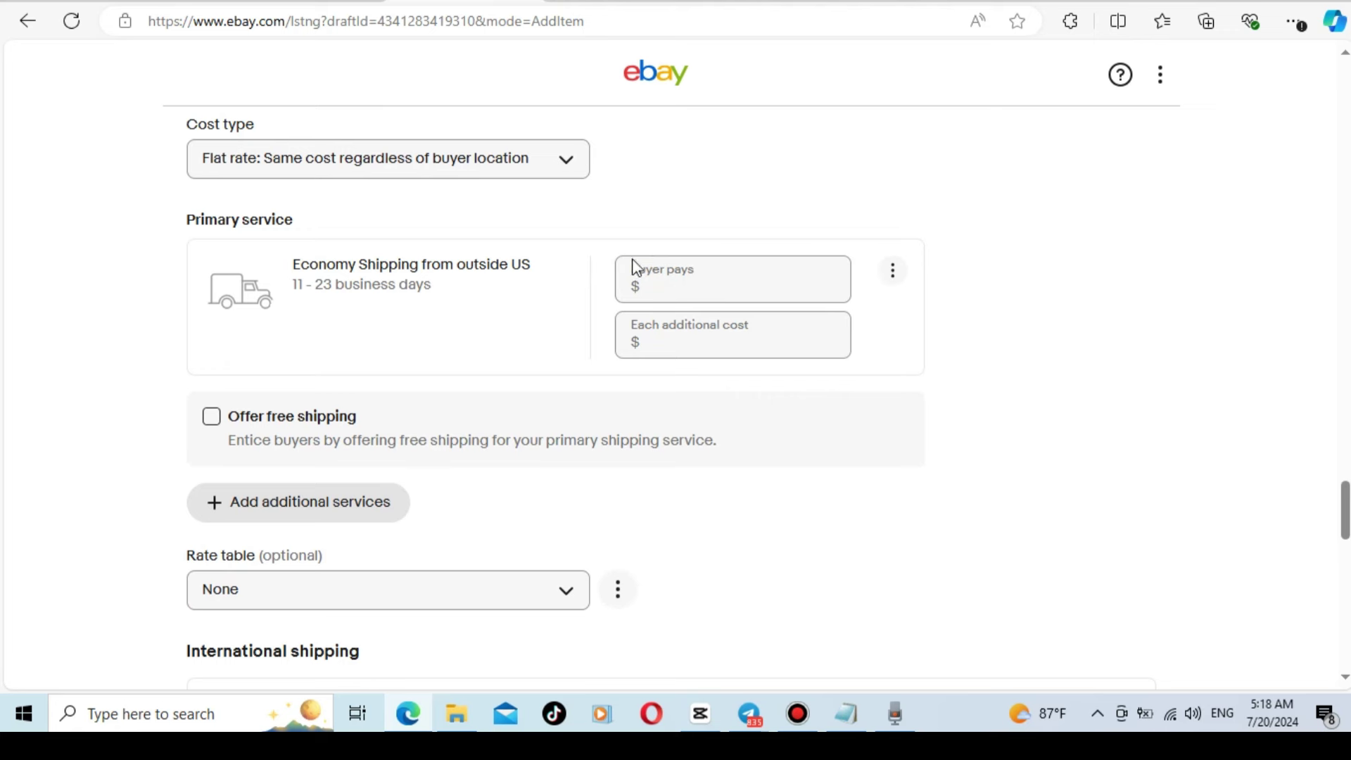
left_click(689, 291)
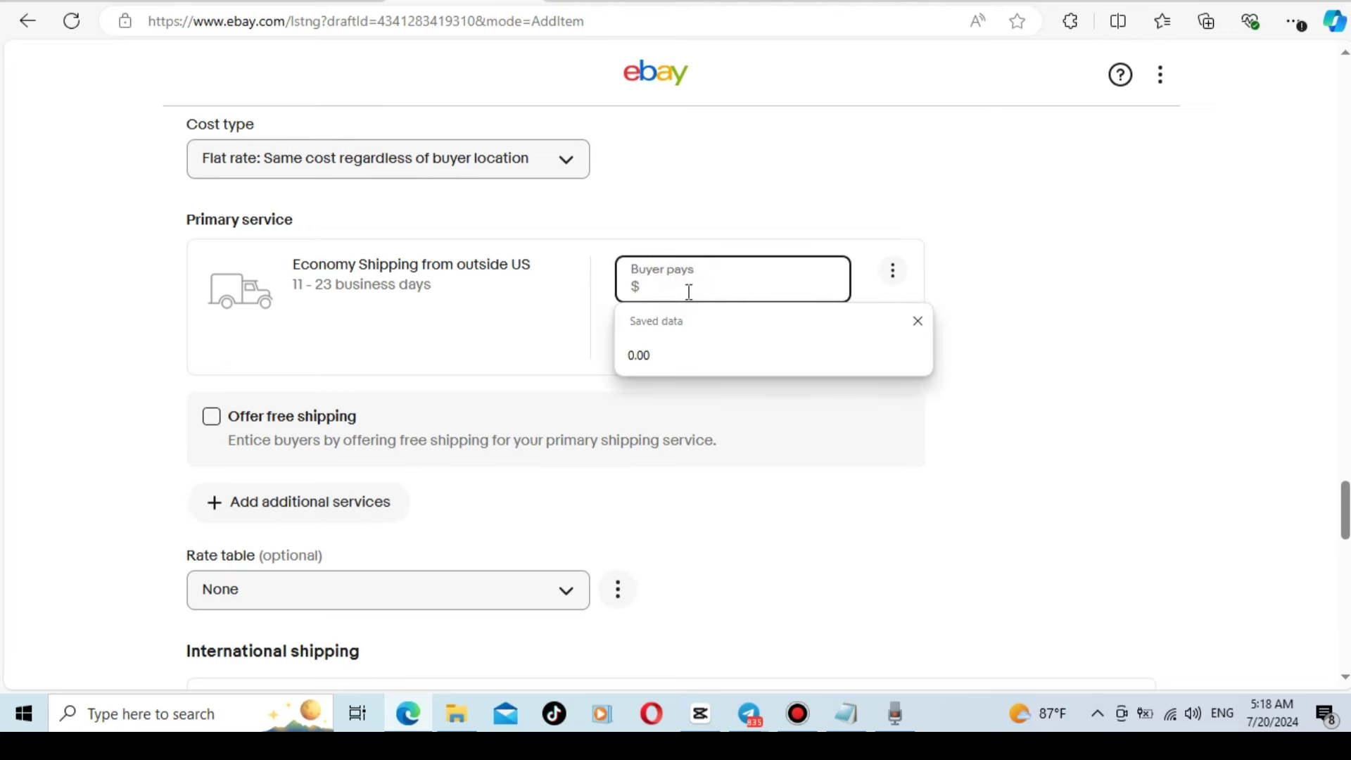
type("0.00")
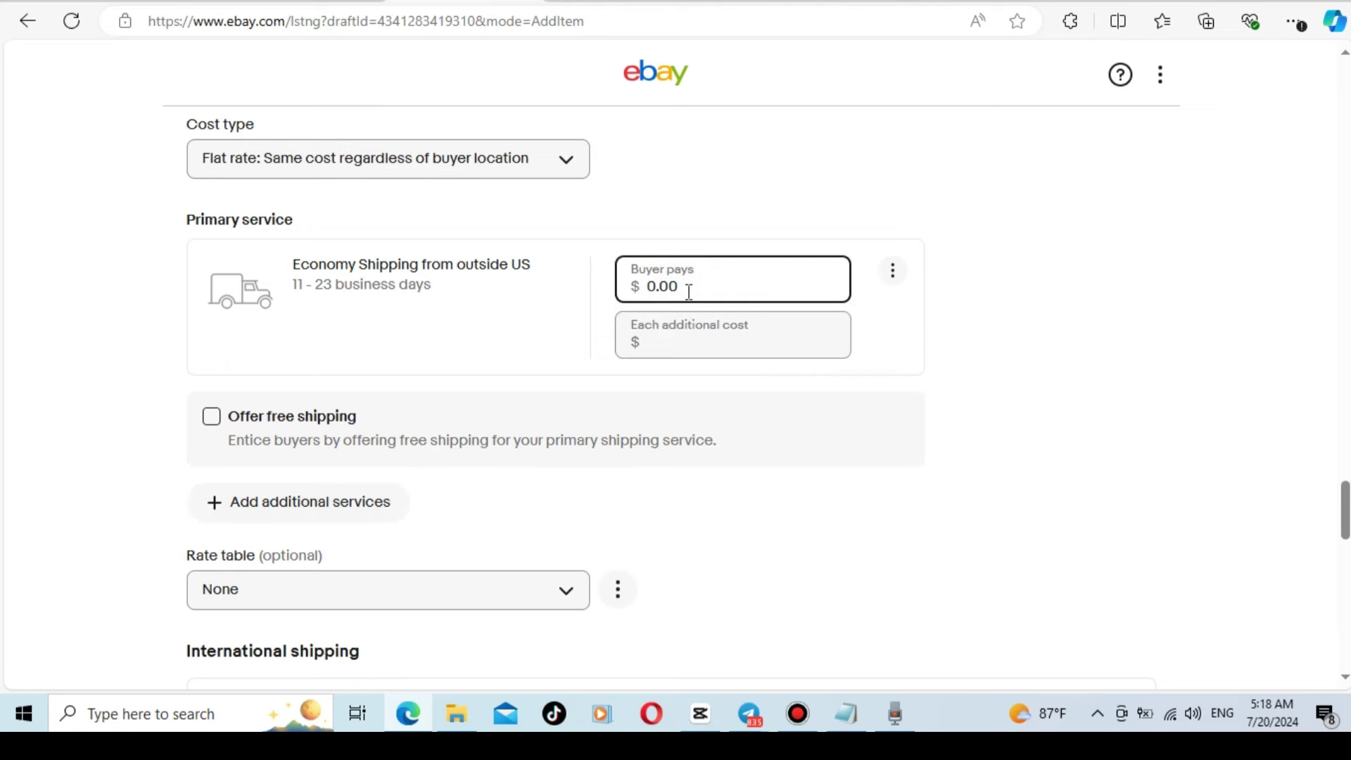
left_click(772, 209)
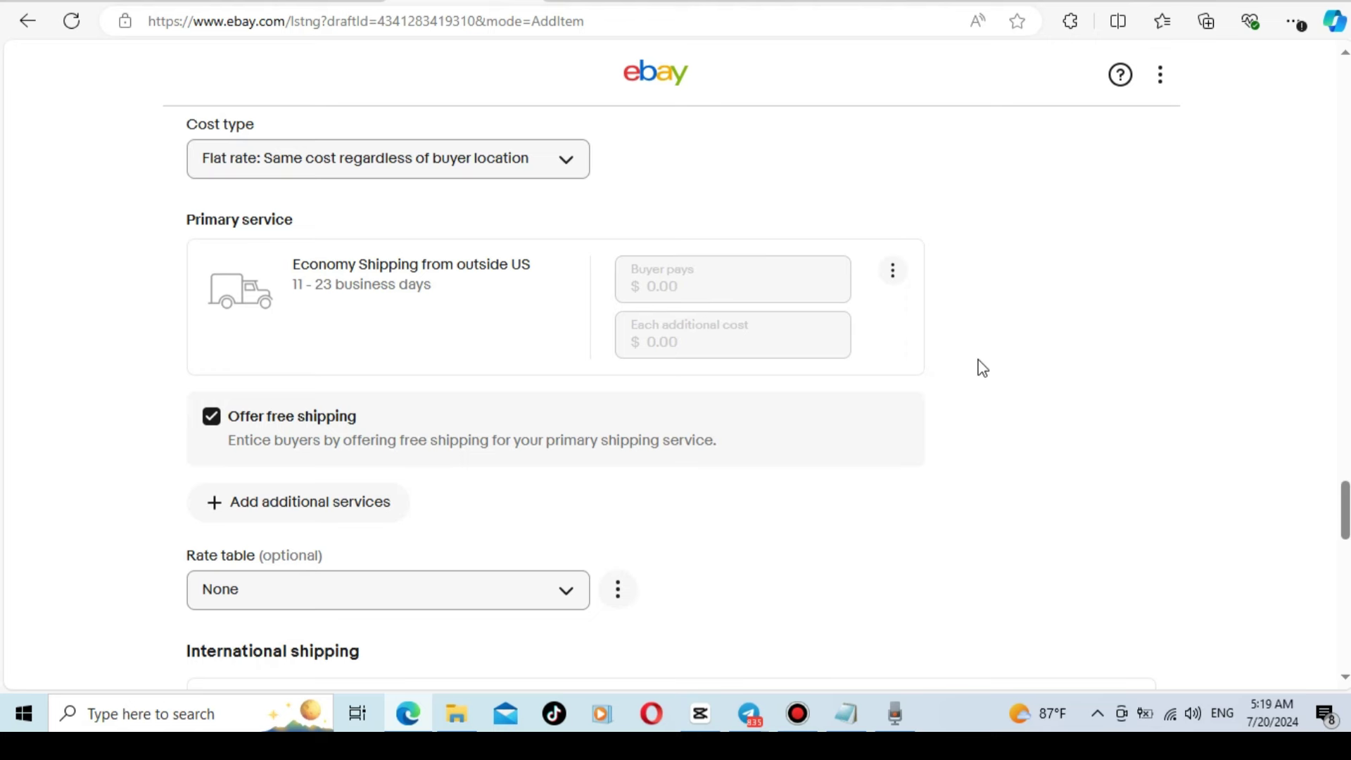
Switch on international shipping services, search for economy and add the Economy International Shipping service.
scroll(986, 367, "down", 1)
scroll(987, 368, "down", 2)
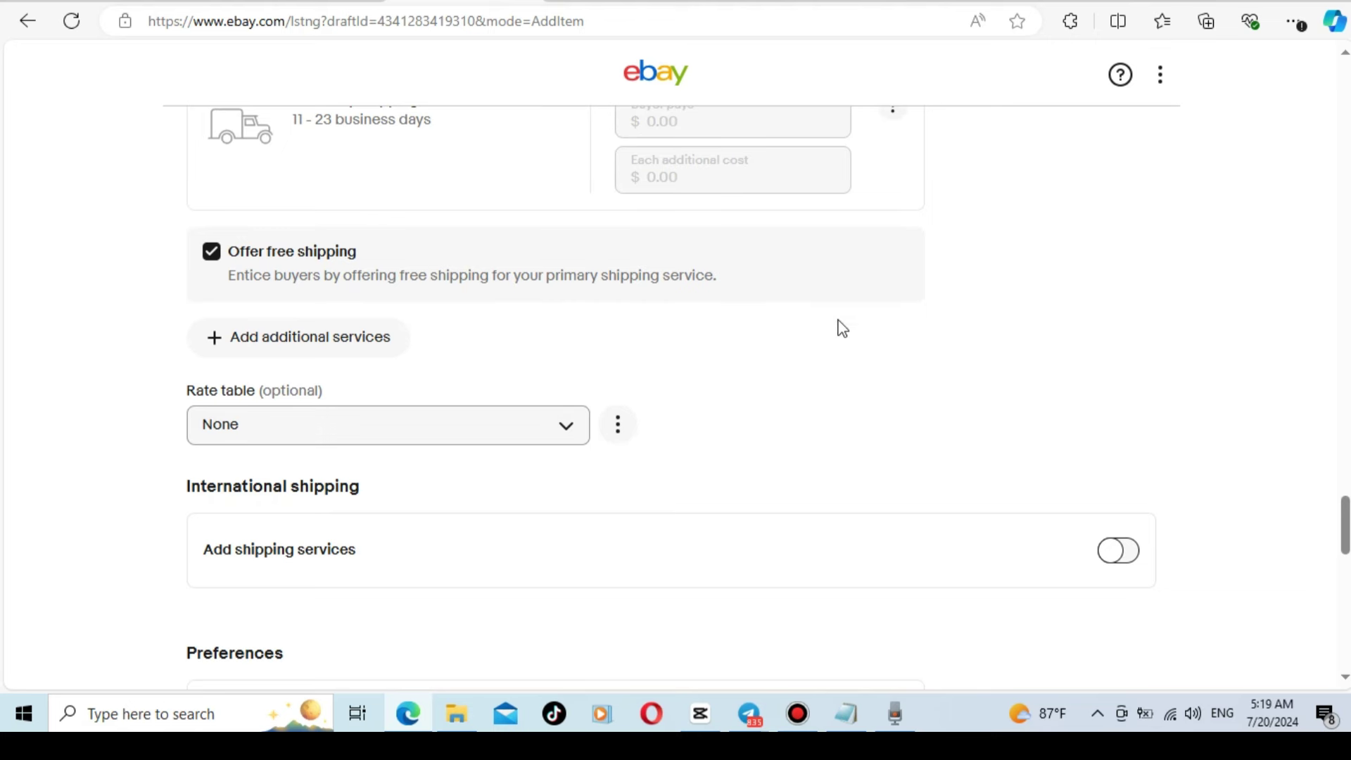
scroll(838, 321, "down", 2)
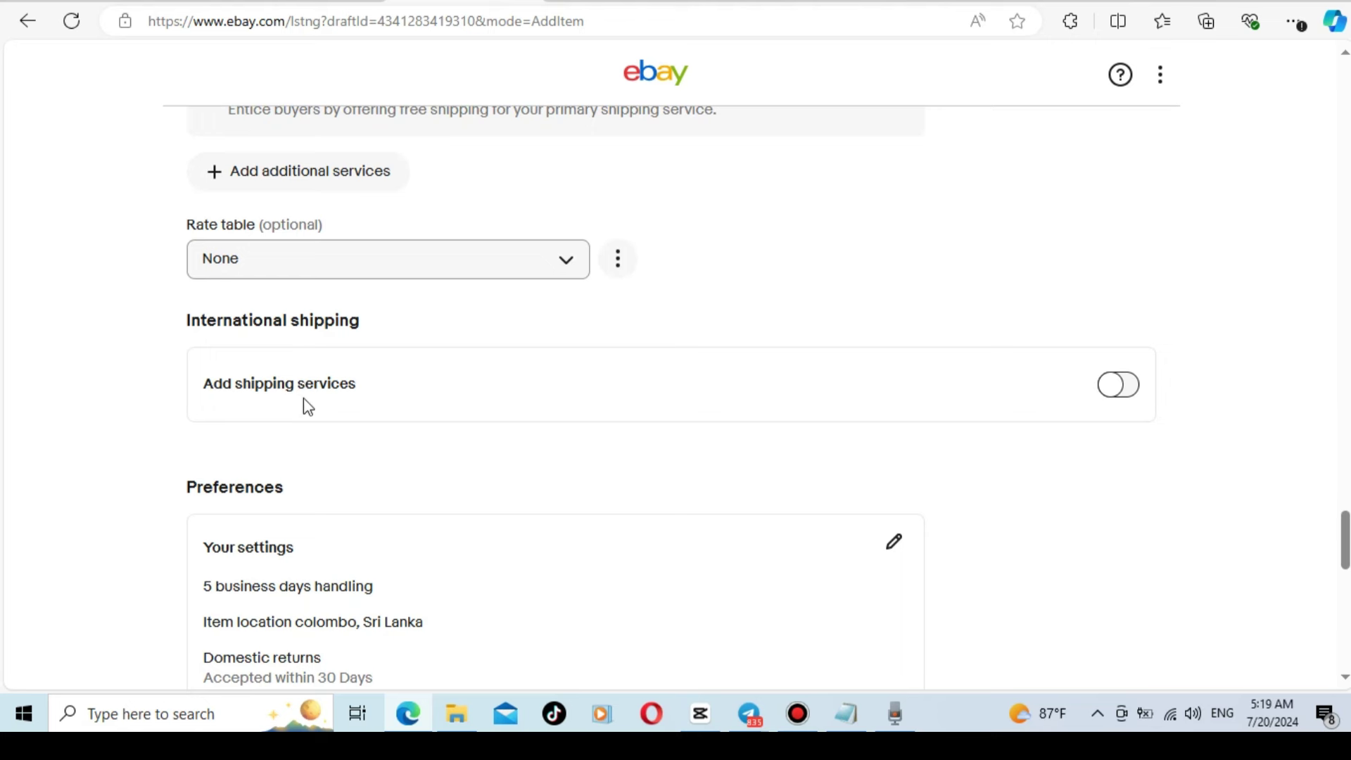
left_click(1130, 387)
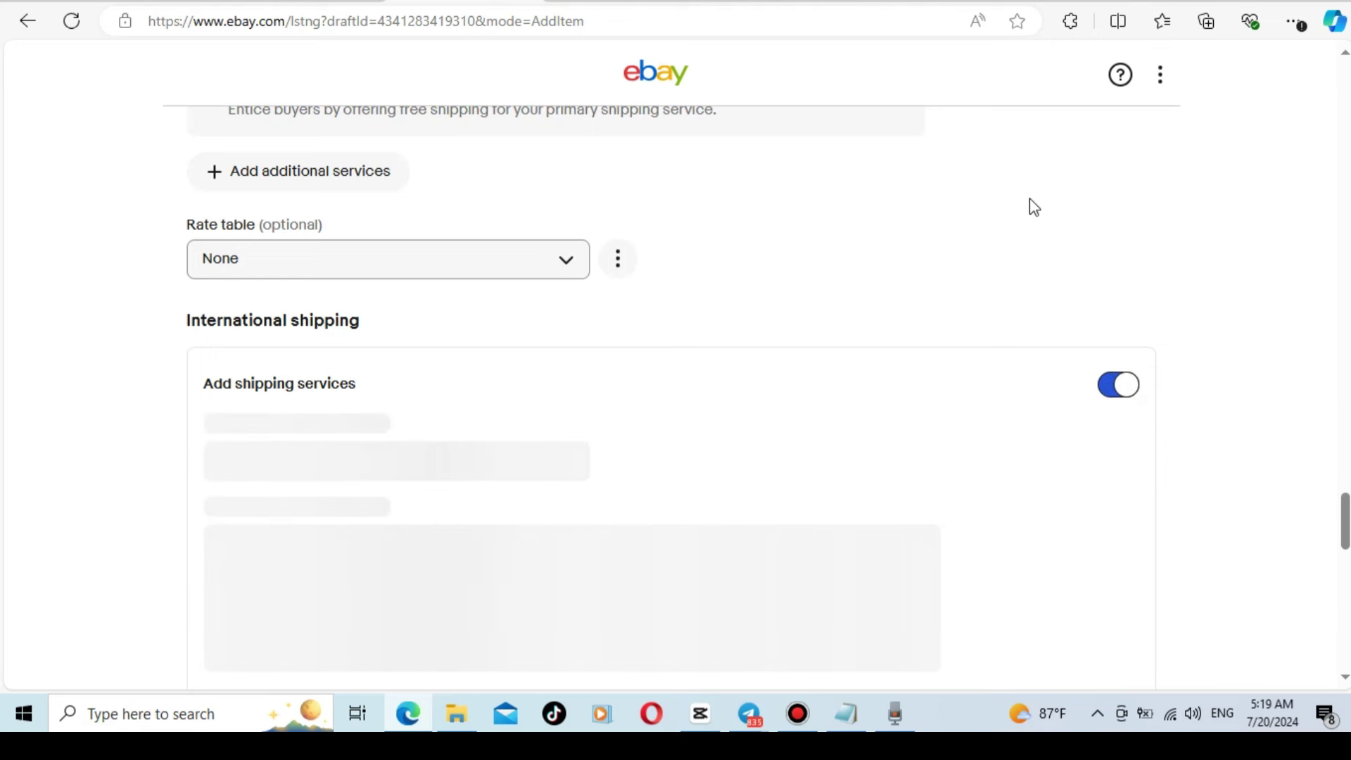
scroll(1032, 211, "down", 2)
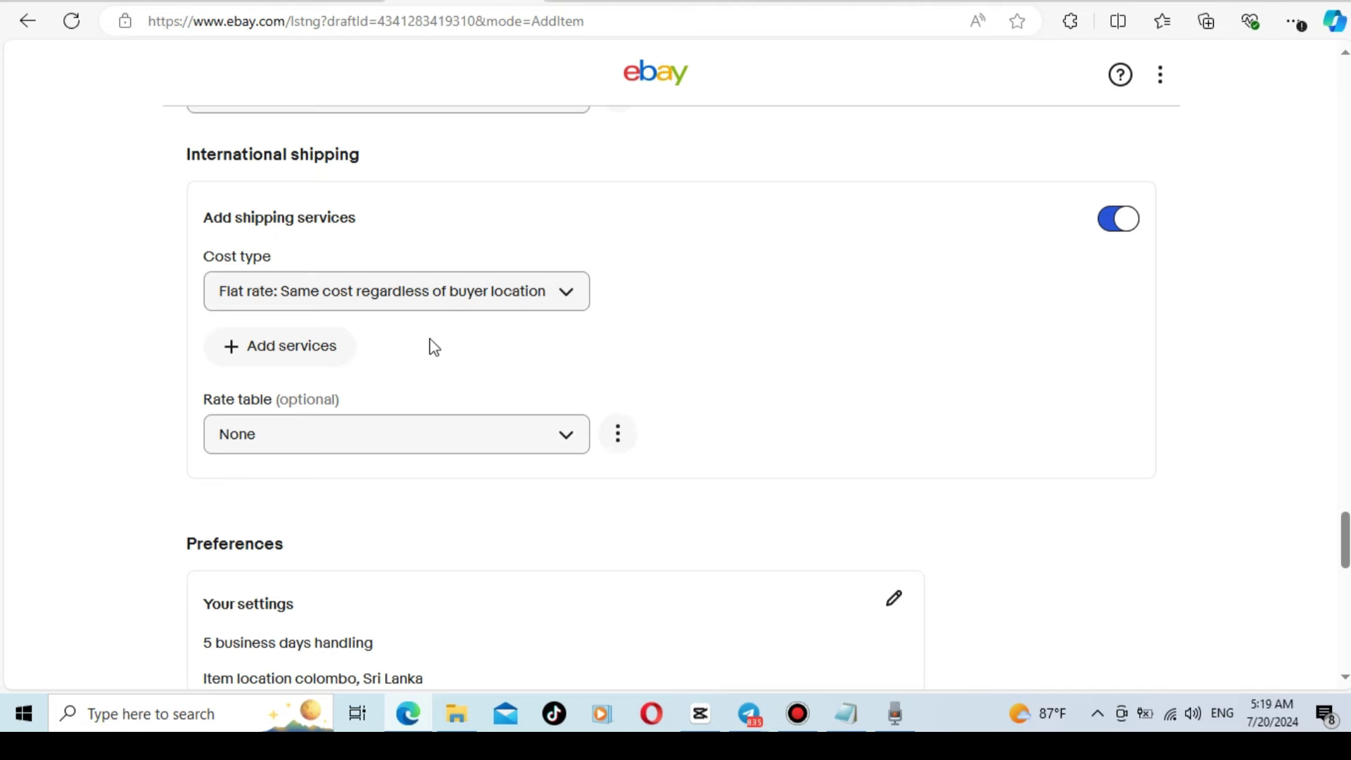
left_click(319, 358)
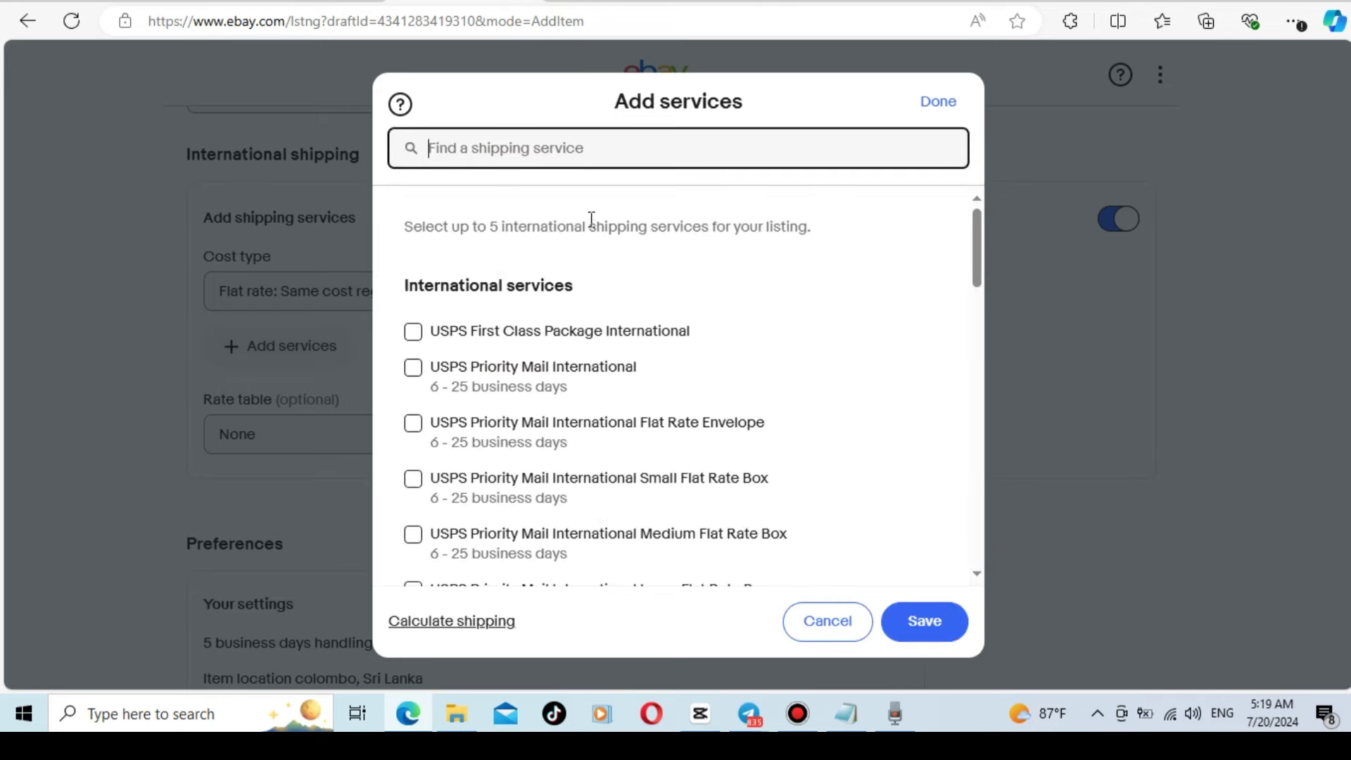
type("ec")
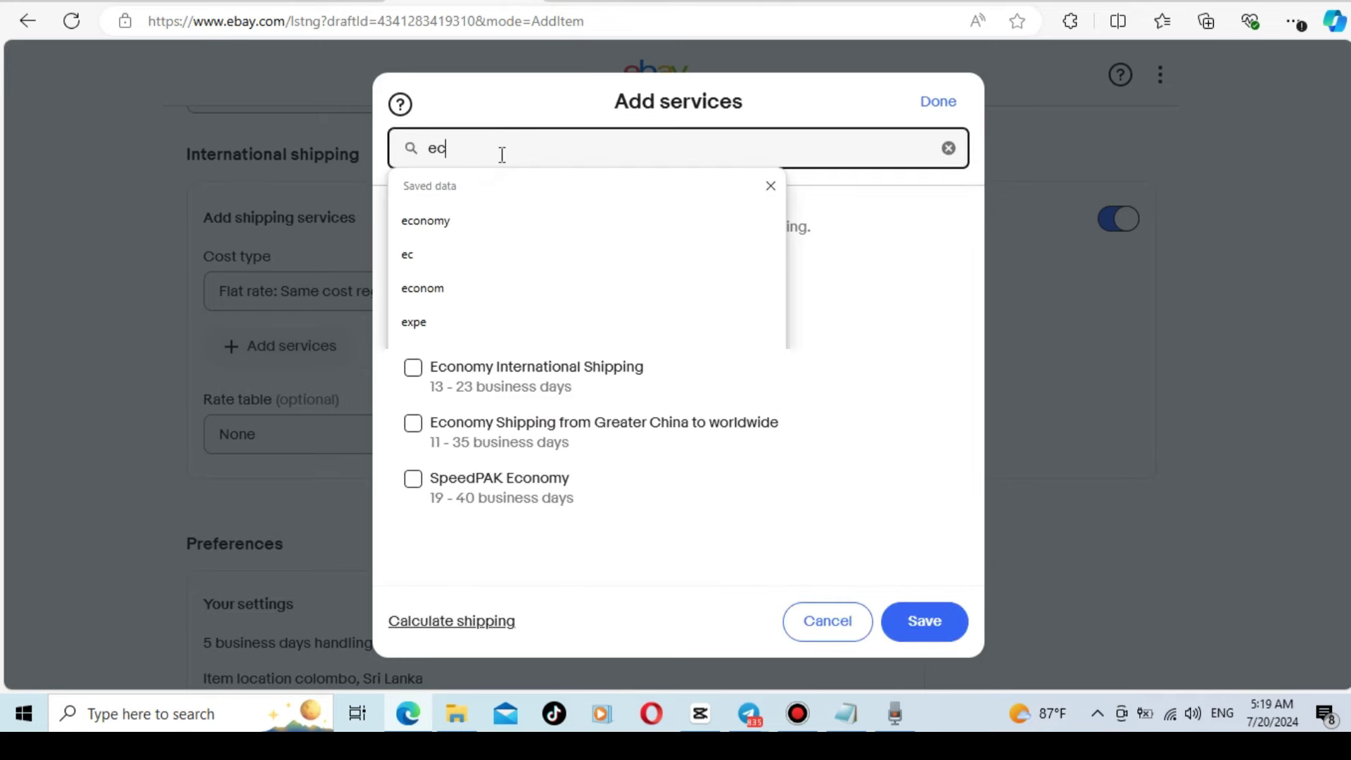
type("onomy")
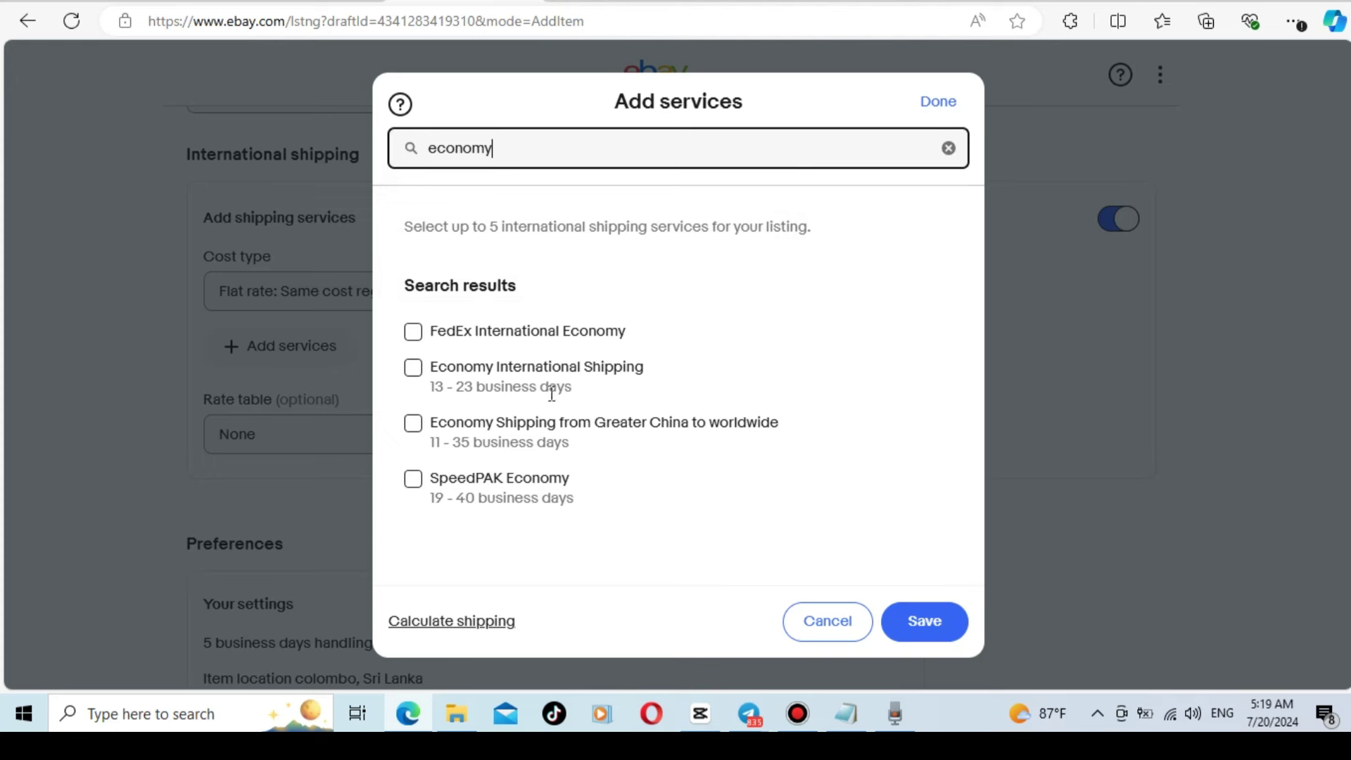
left_click(413, 369)
left_click(935, 627)
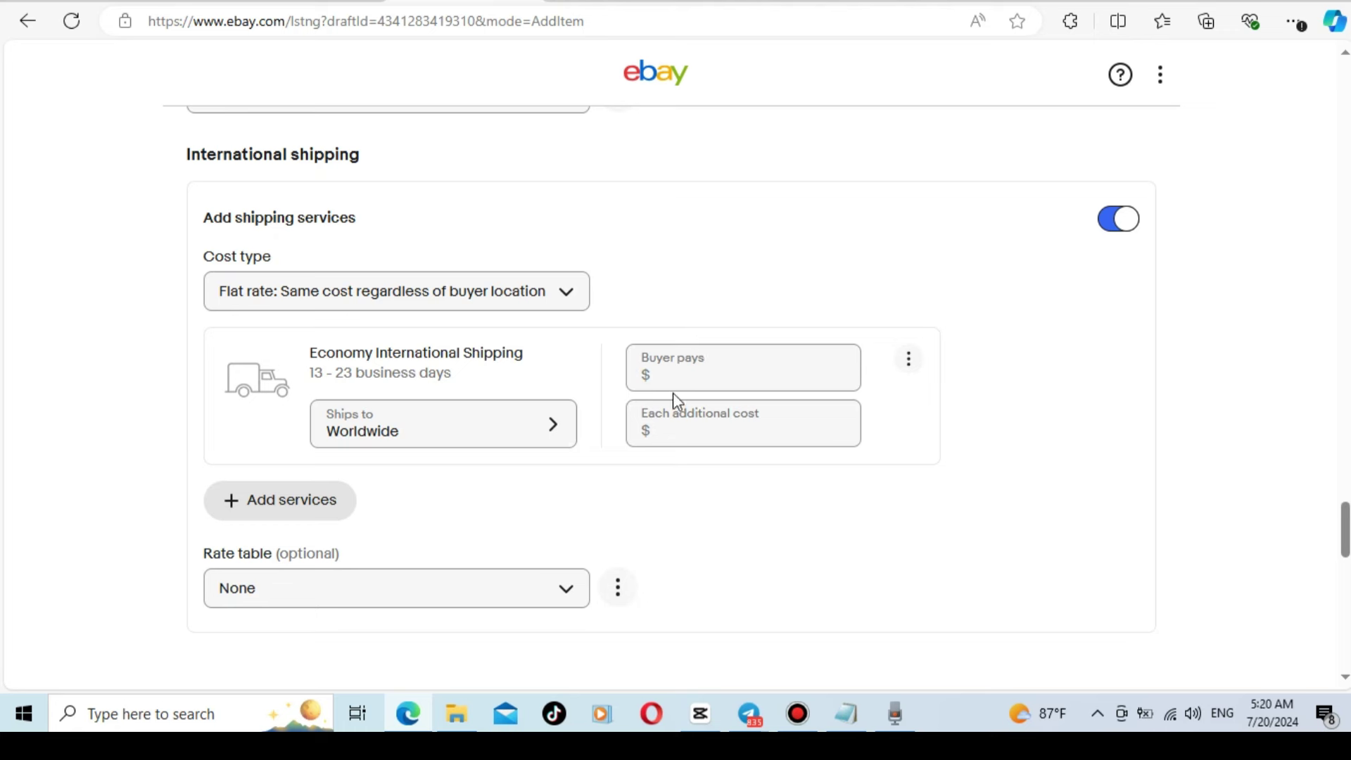
Set the amount the buyer pays for Economy International Shipping to $0.00.
left_click(692, 385)
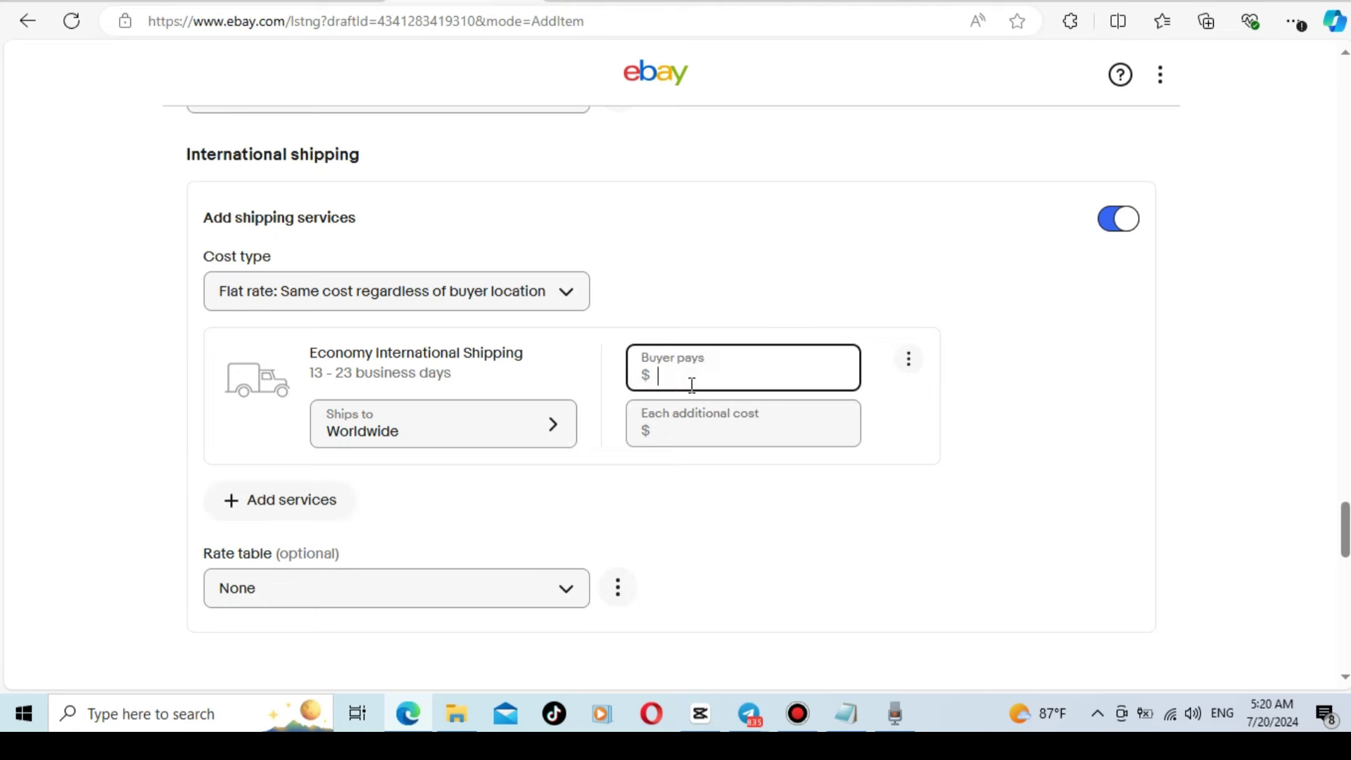
type("0.00")
left_click(750, 275)
Exclude the domestic locations Alaska/Hawaii, US Protectorates and APO/FPO, plus PO Box addresses, from shipping.
scroll(1068, 464, "down", 2)
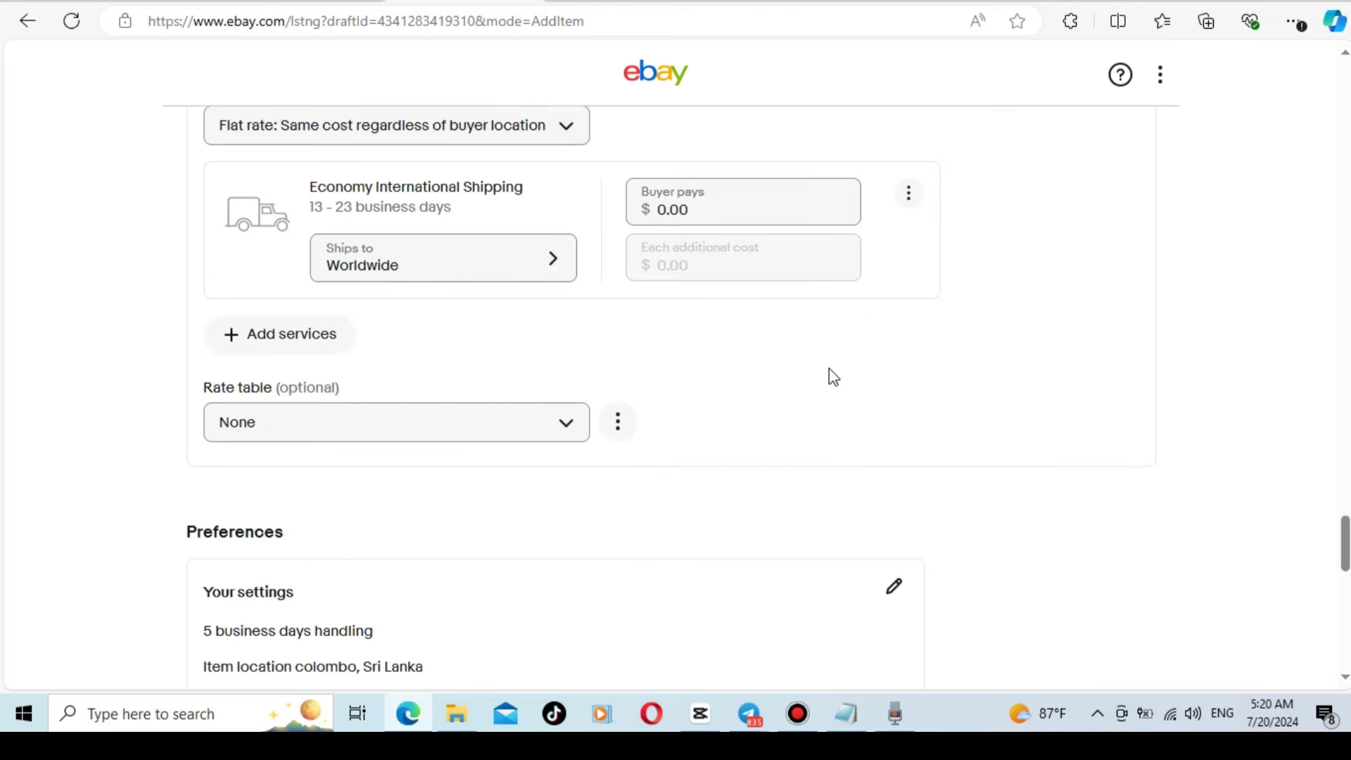
scroll(830, 376, "down", 2)
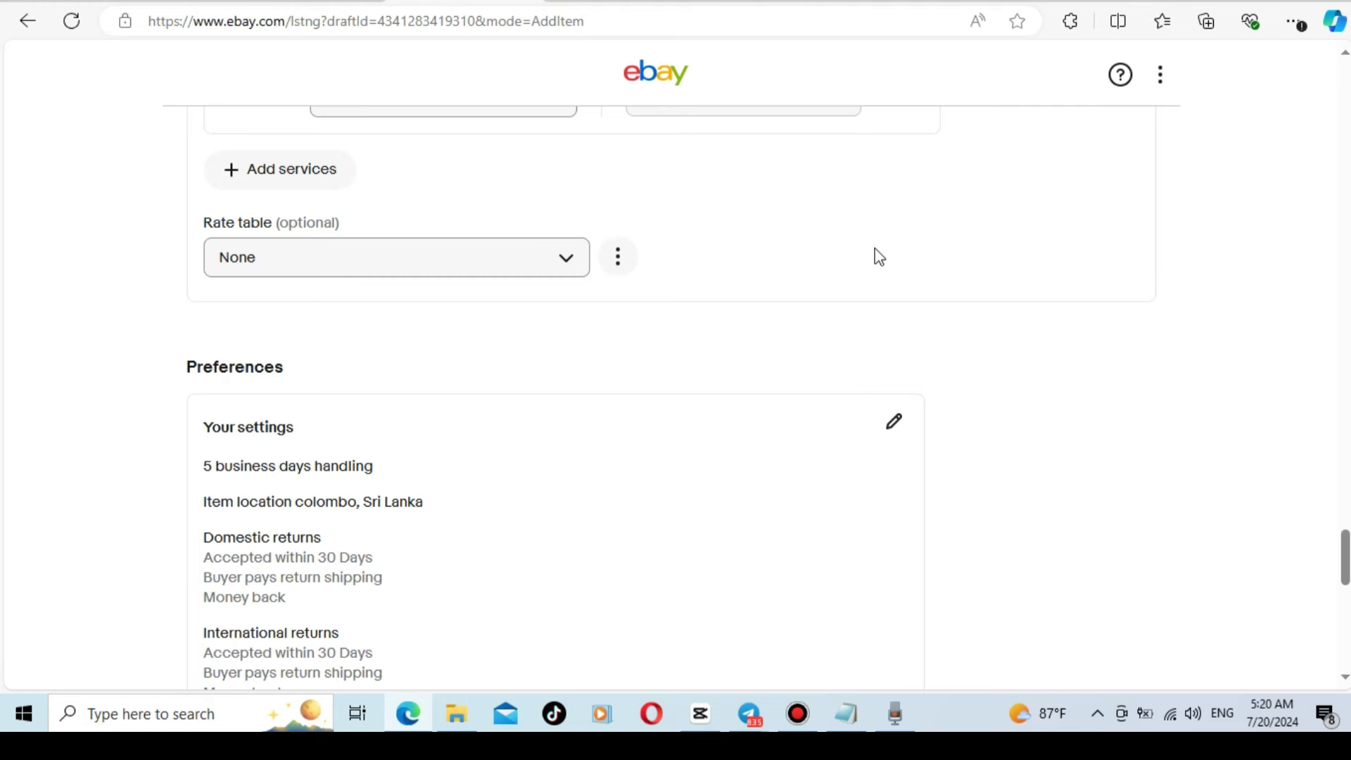
scroll(936, 253, "down", 4)
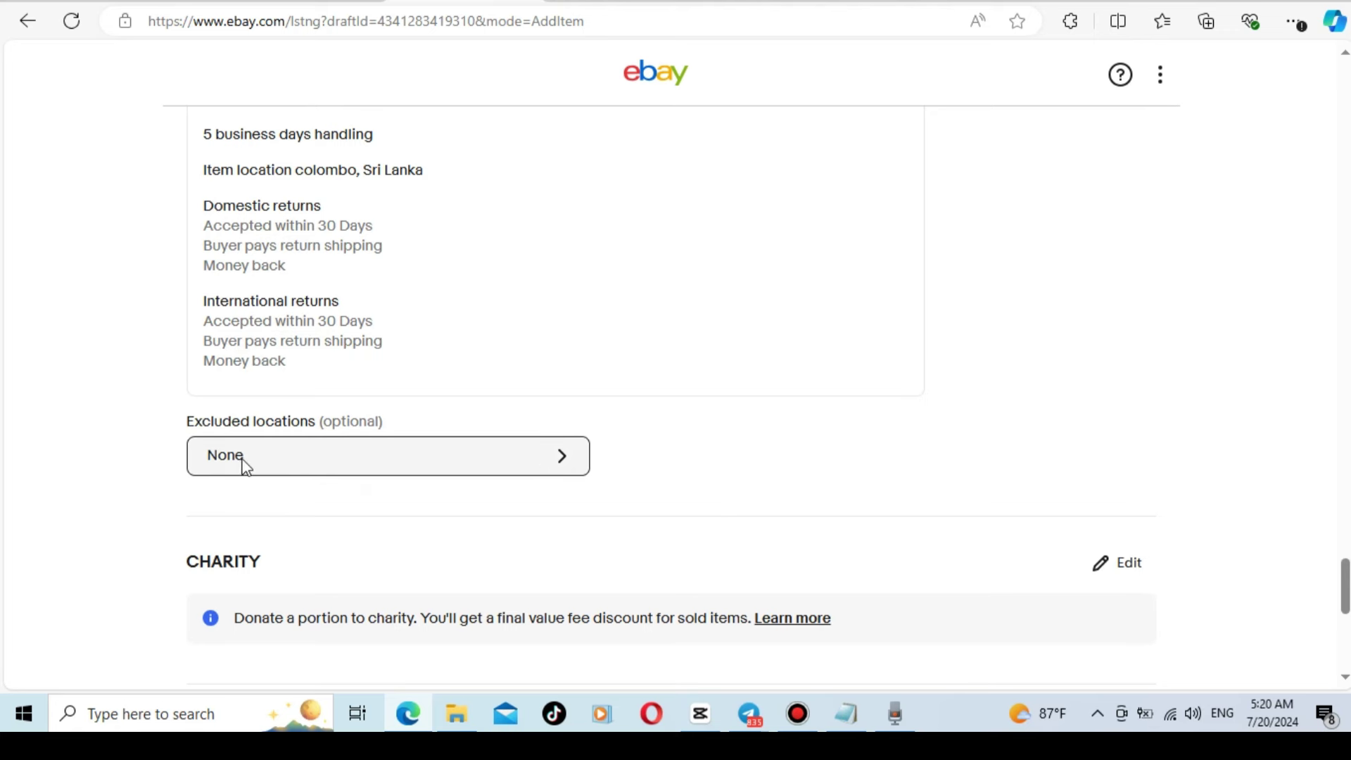
left_click(557, 466)
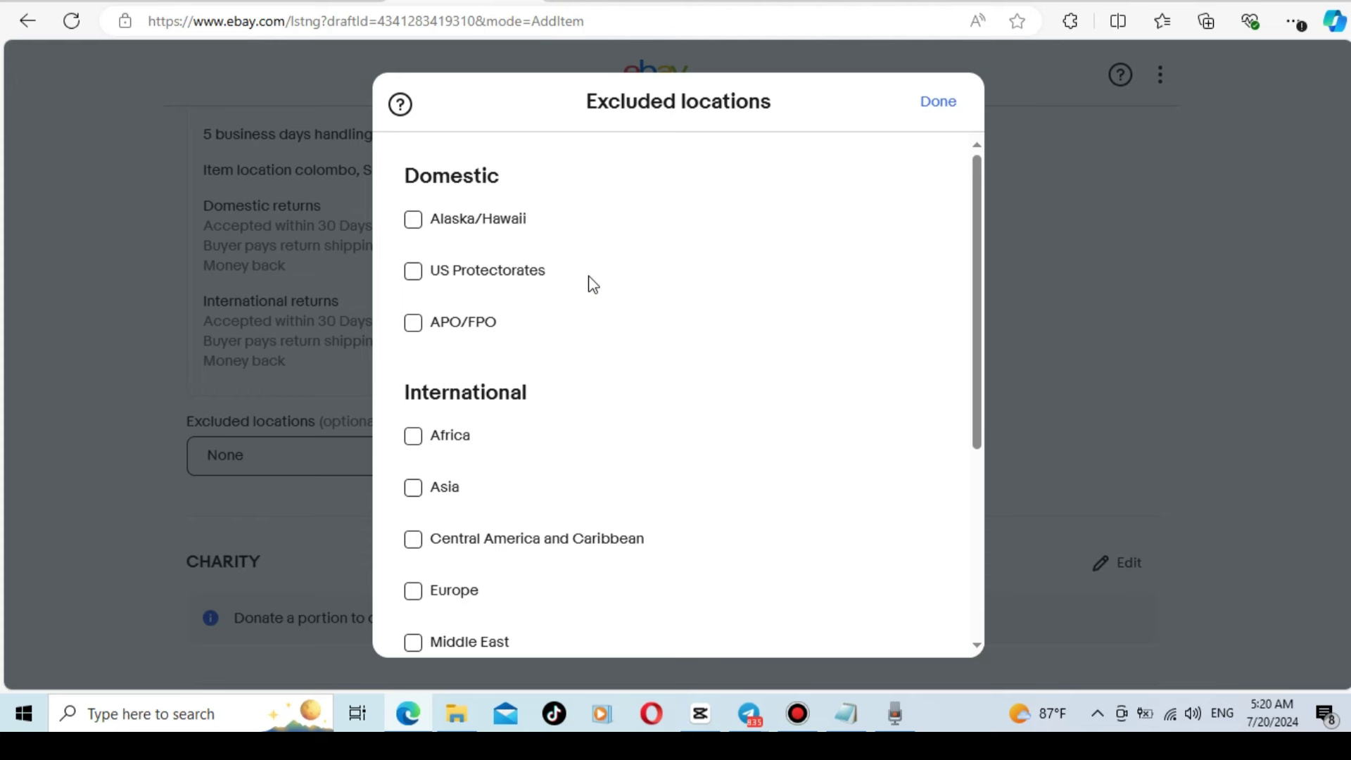
left_click(411, 221)
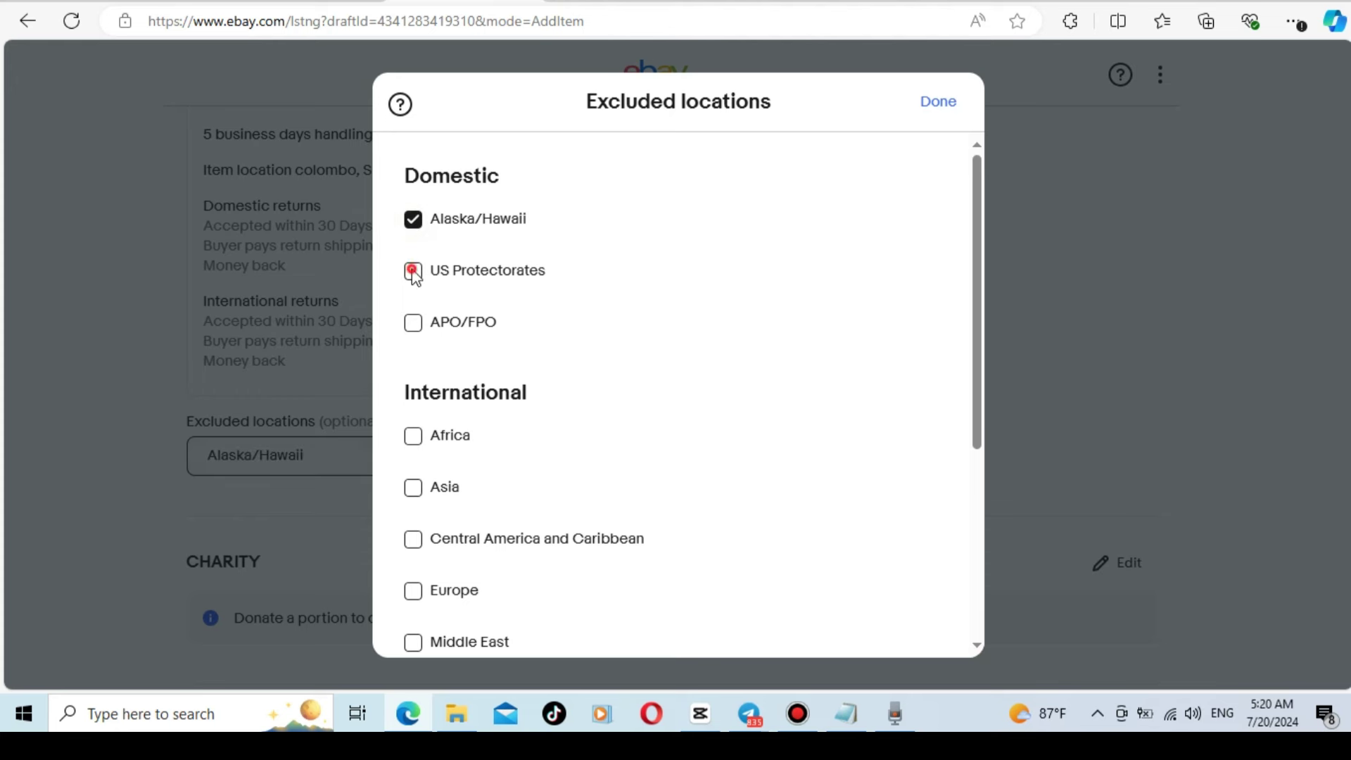
left_click(413, 270)
left_click(414, 326)
scroll(790, 270, "down", 5)
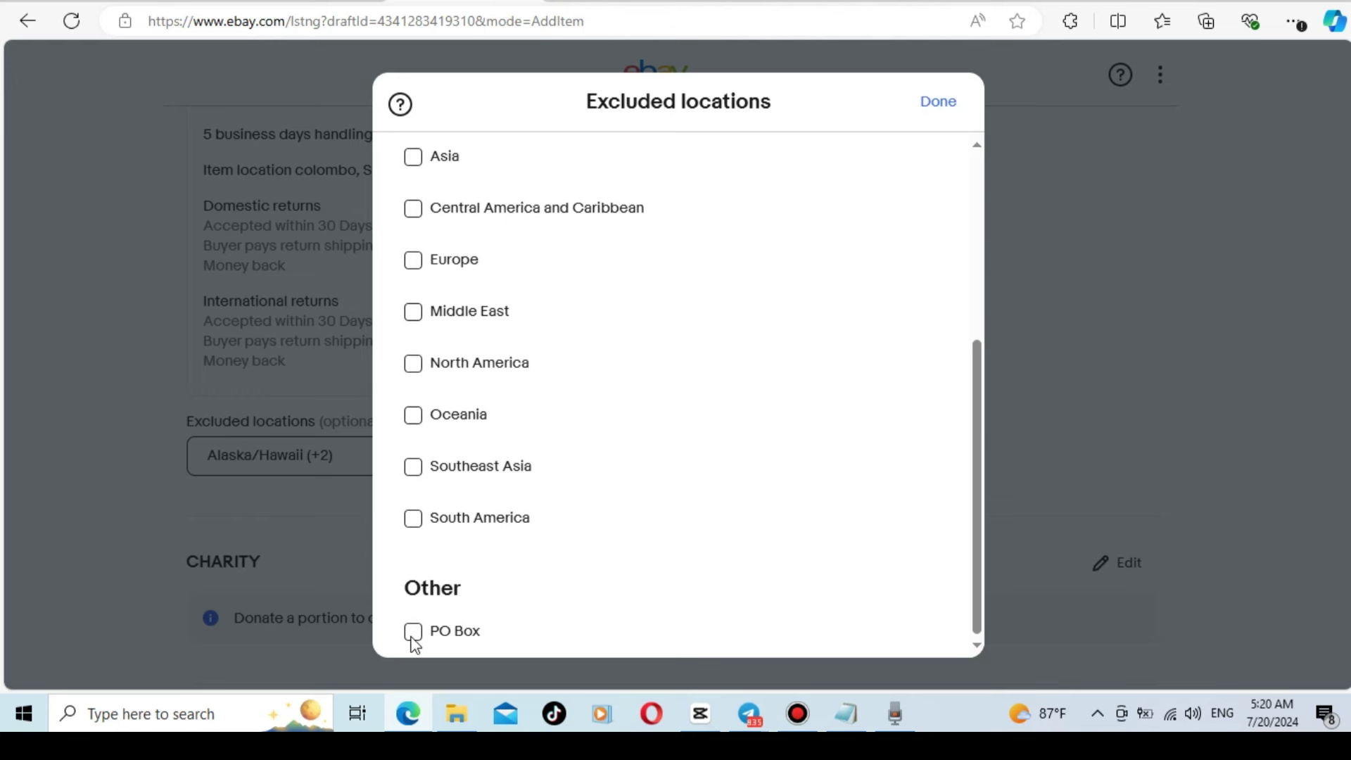
left_click(412, 634)
Exclude the international regions Africa, Central America and Caribbean, Middle East and South America from shipping.
scroll(436, 275, "up", 2)
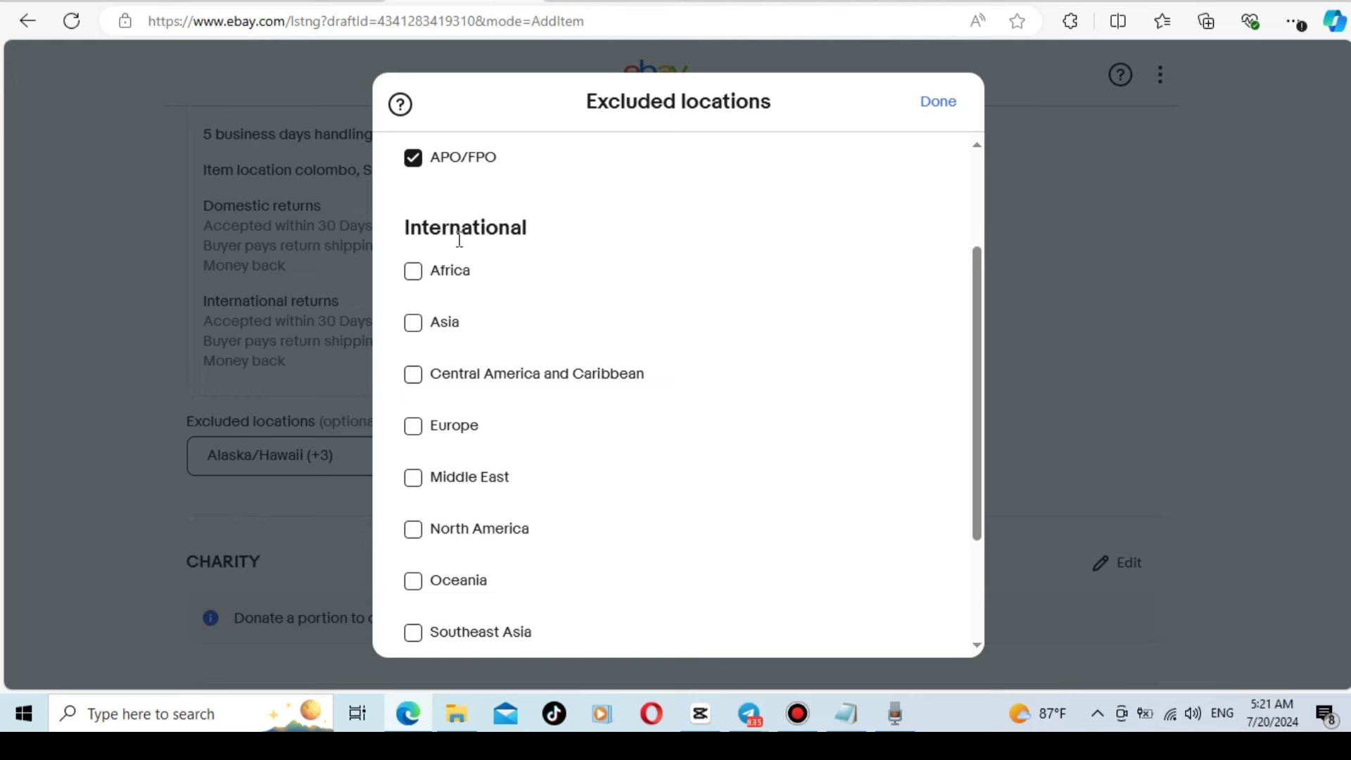
left_click(413, 275)
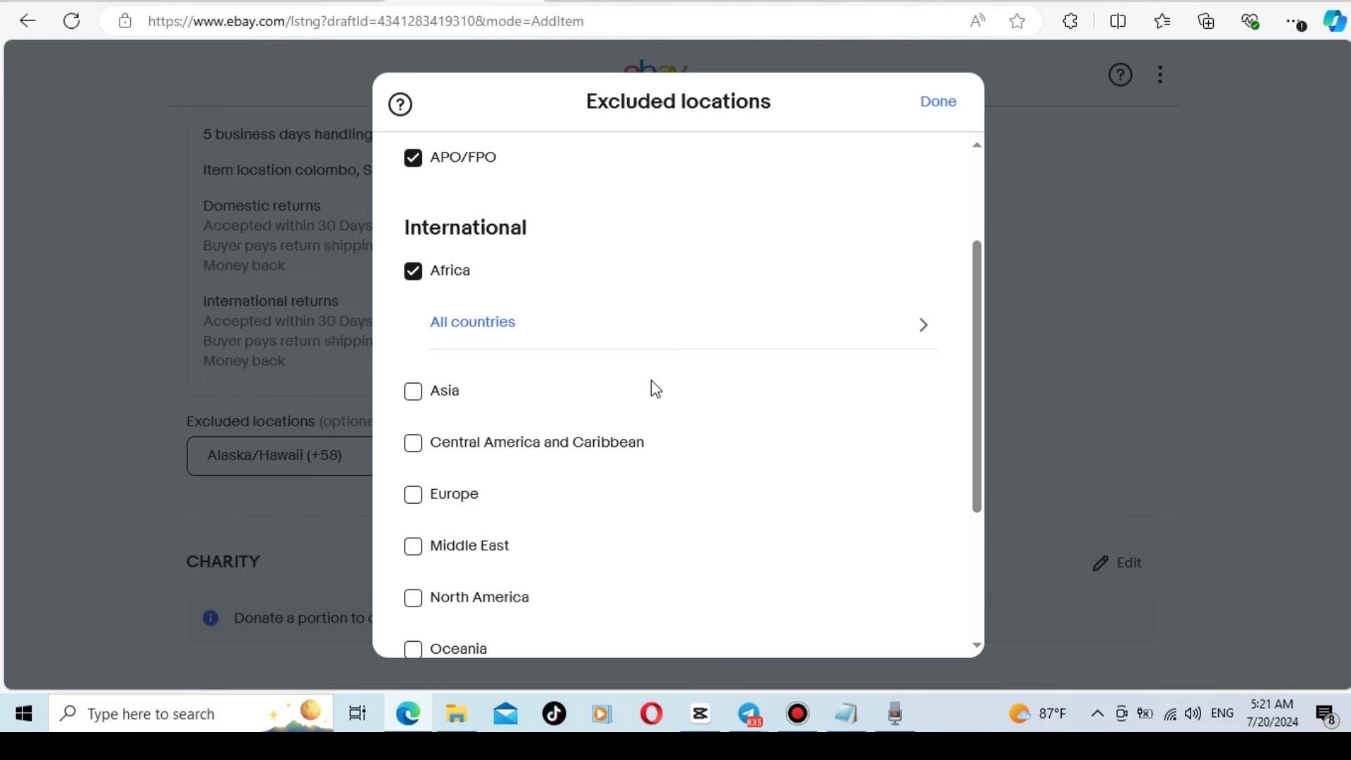
scroll(656, 389, "down", 2)
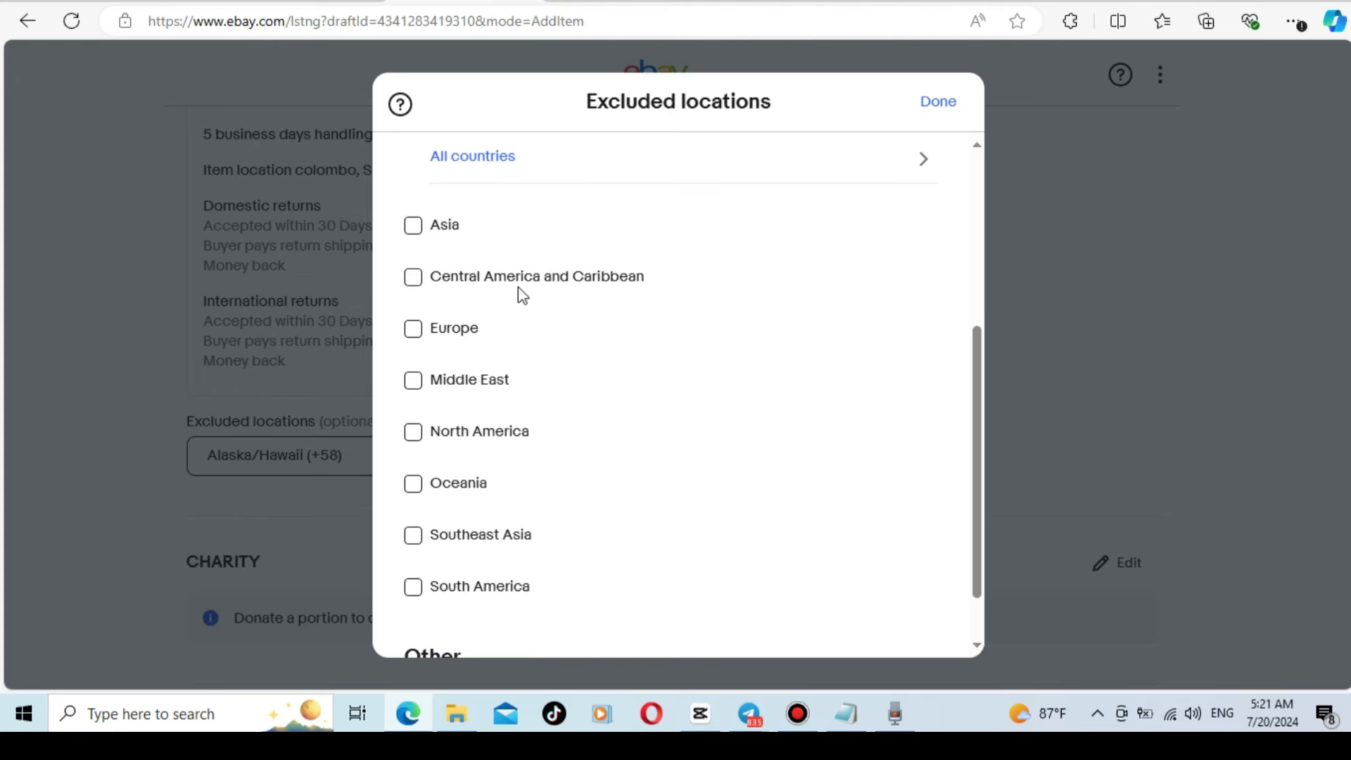
left_click(414, 279)
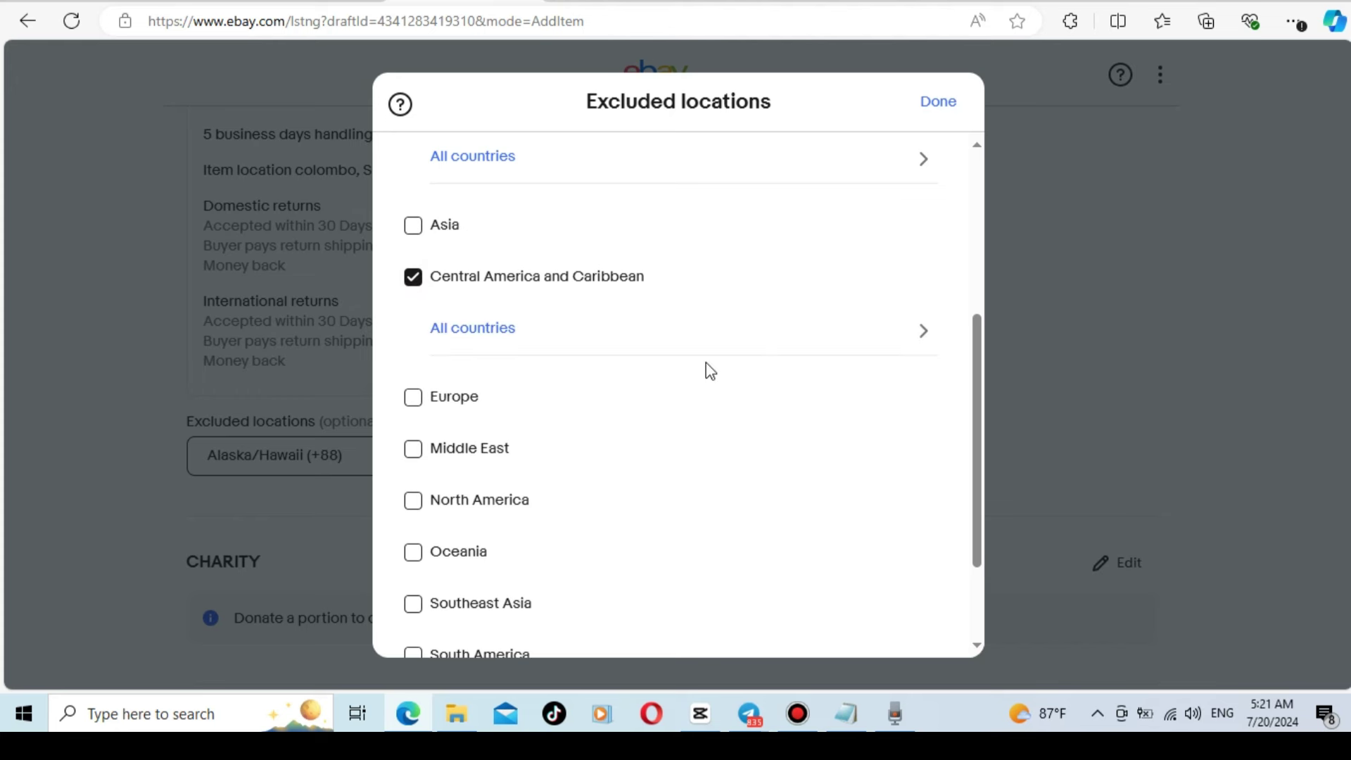
scroll(706, 362, "down", 2)
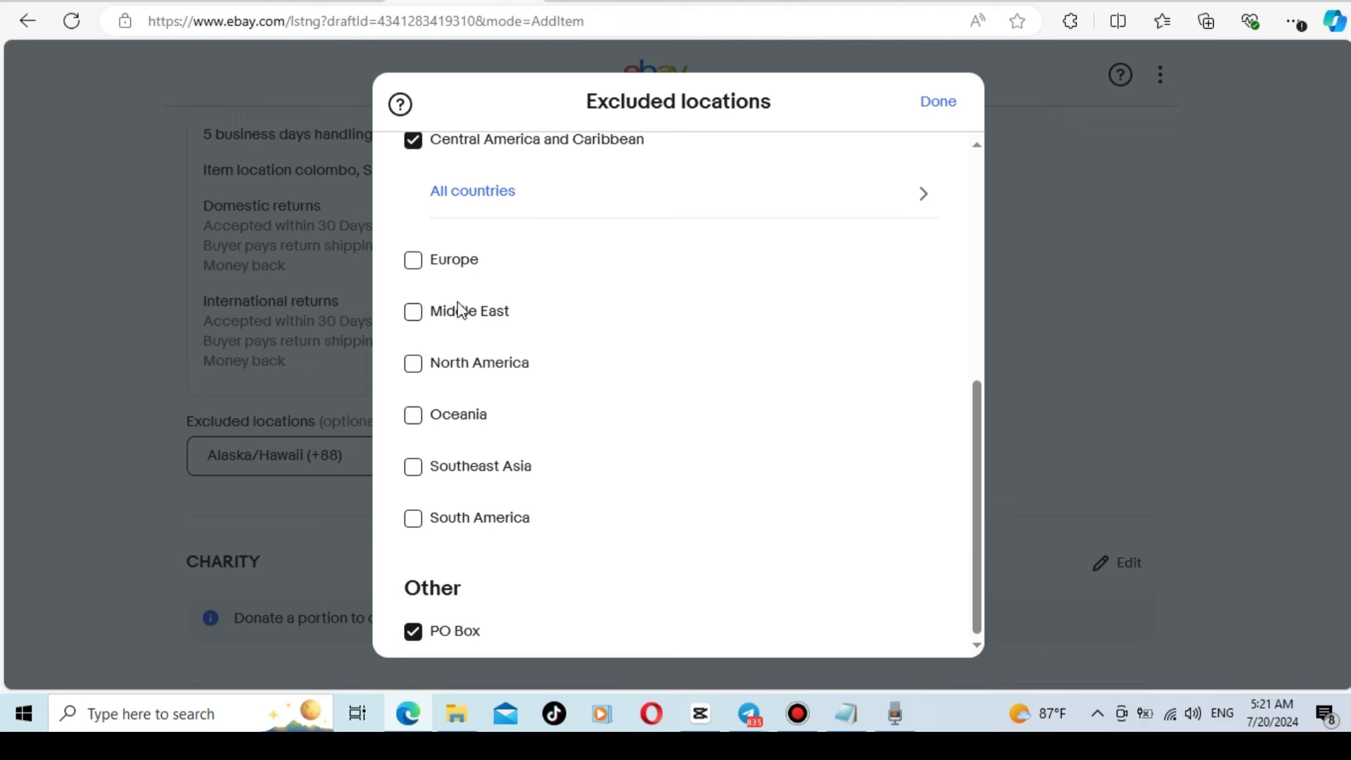
left_click(414, 314)
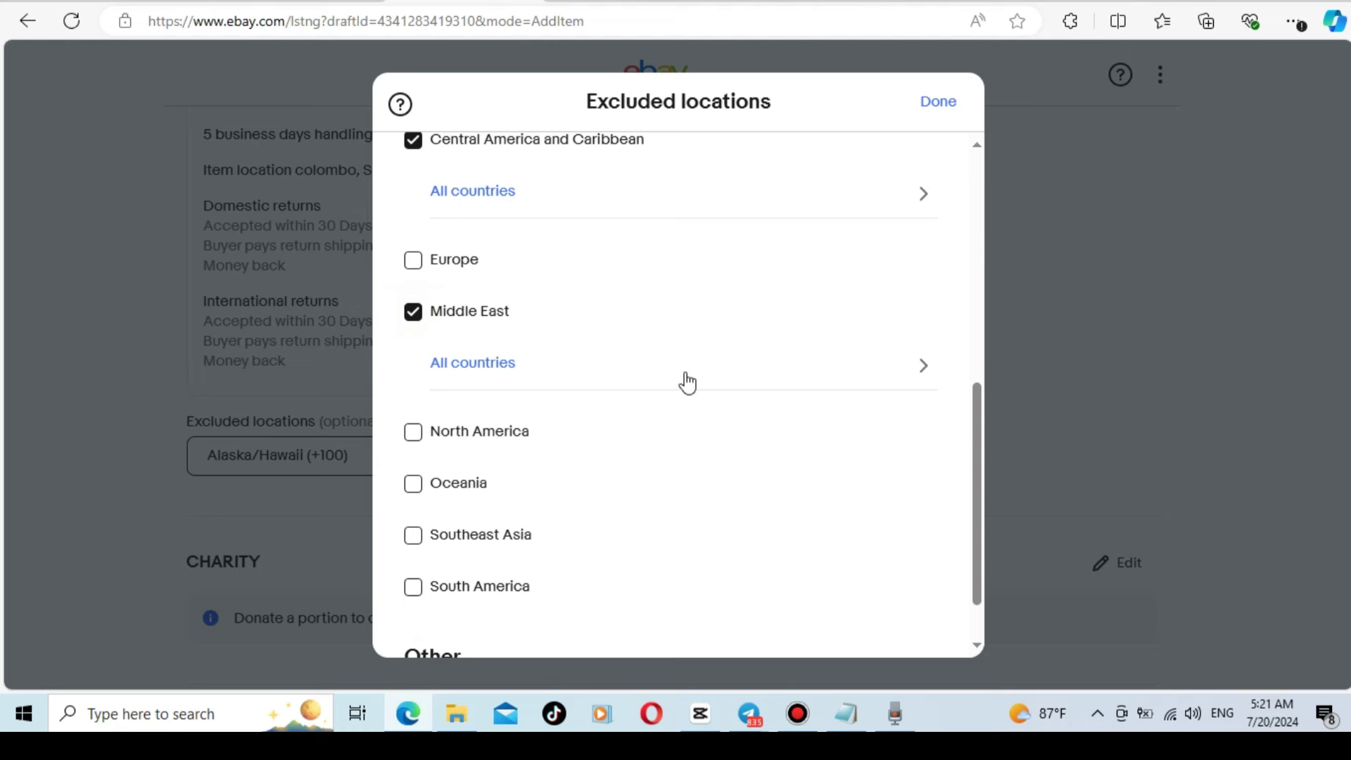
scroll(687, 382, "down", 1)
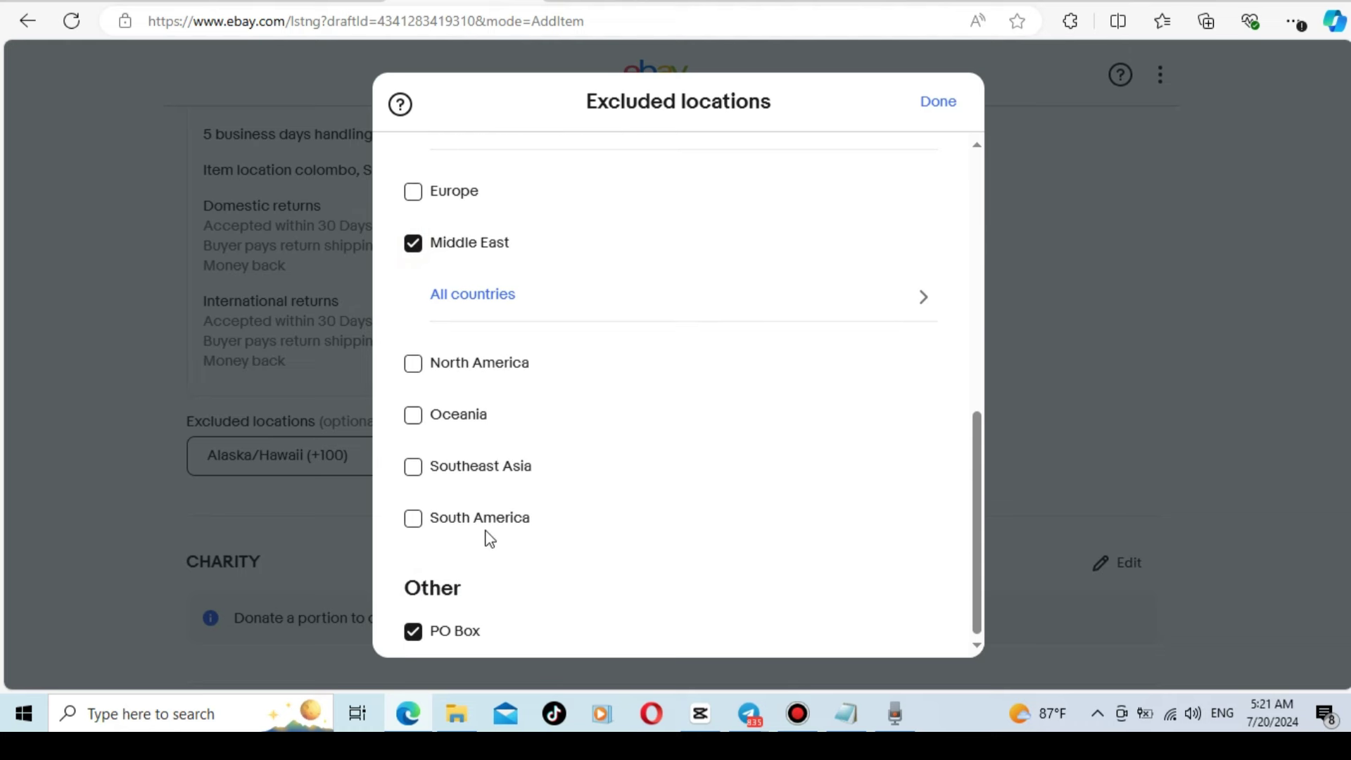
left_click(414, 521)
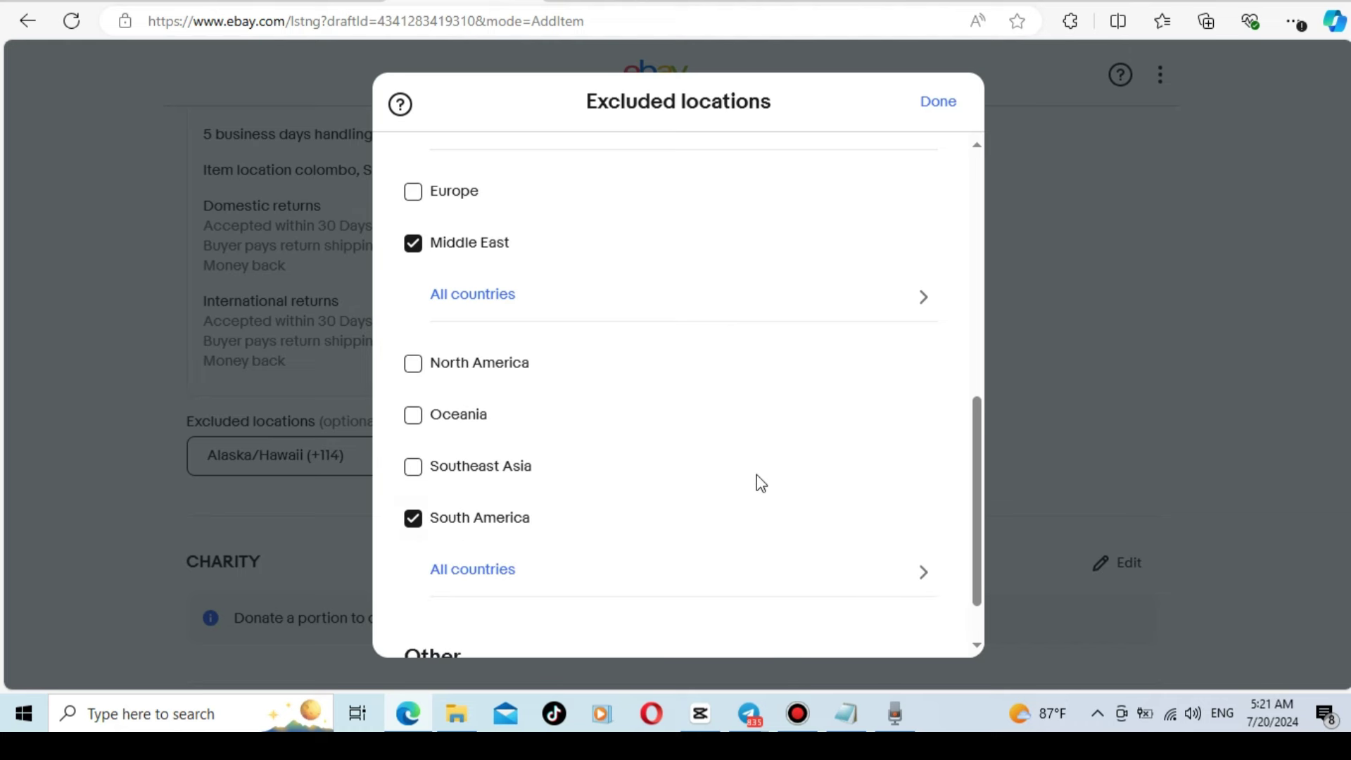
Open the excluded countries of Asia and examine which ones are already selected.
scroll(757, 483, "up", 5)
scroll(757, 483, "up", 2)
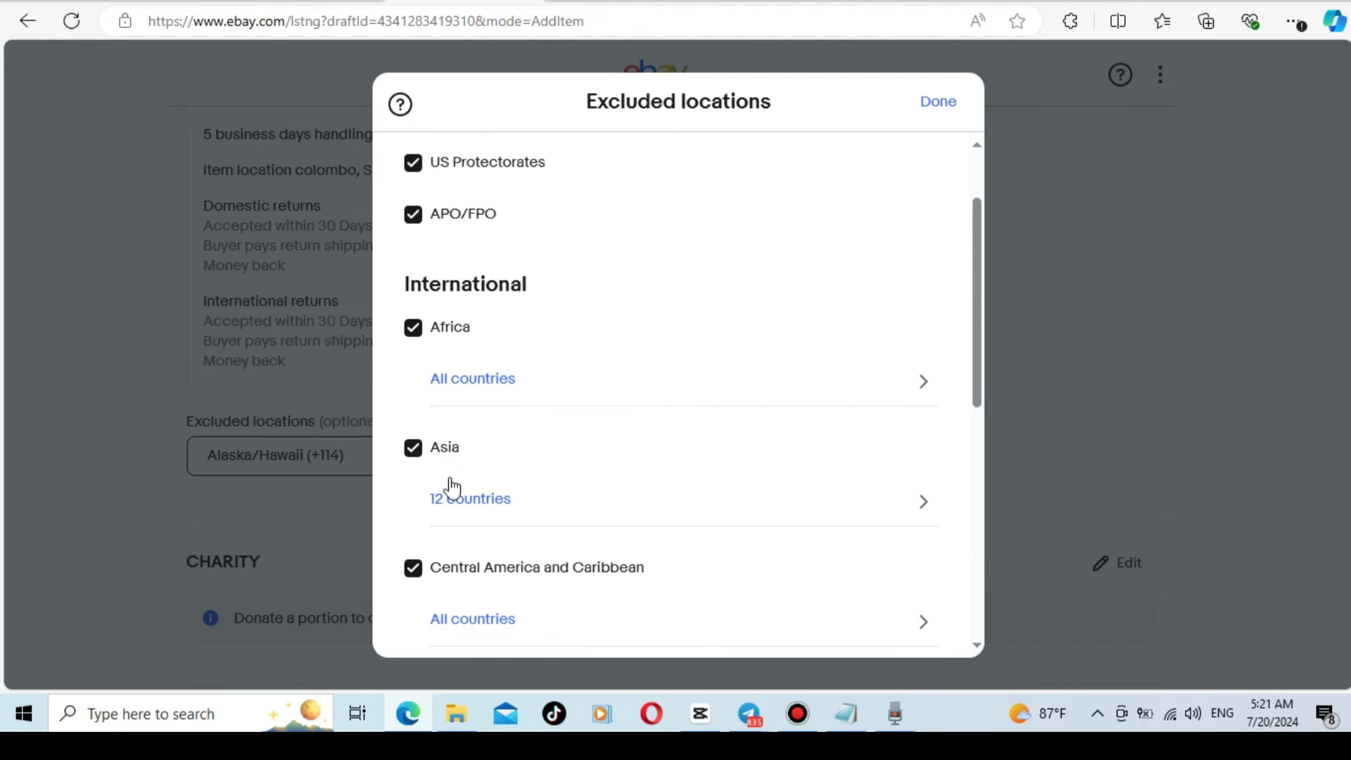
left_click(549, 513)
scroll(581, 354, "down", 4)
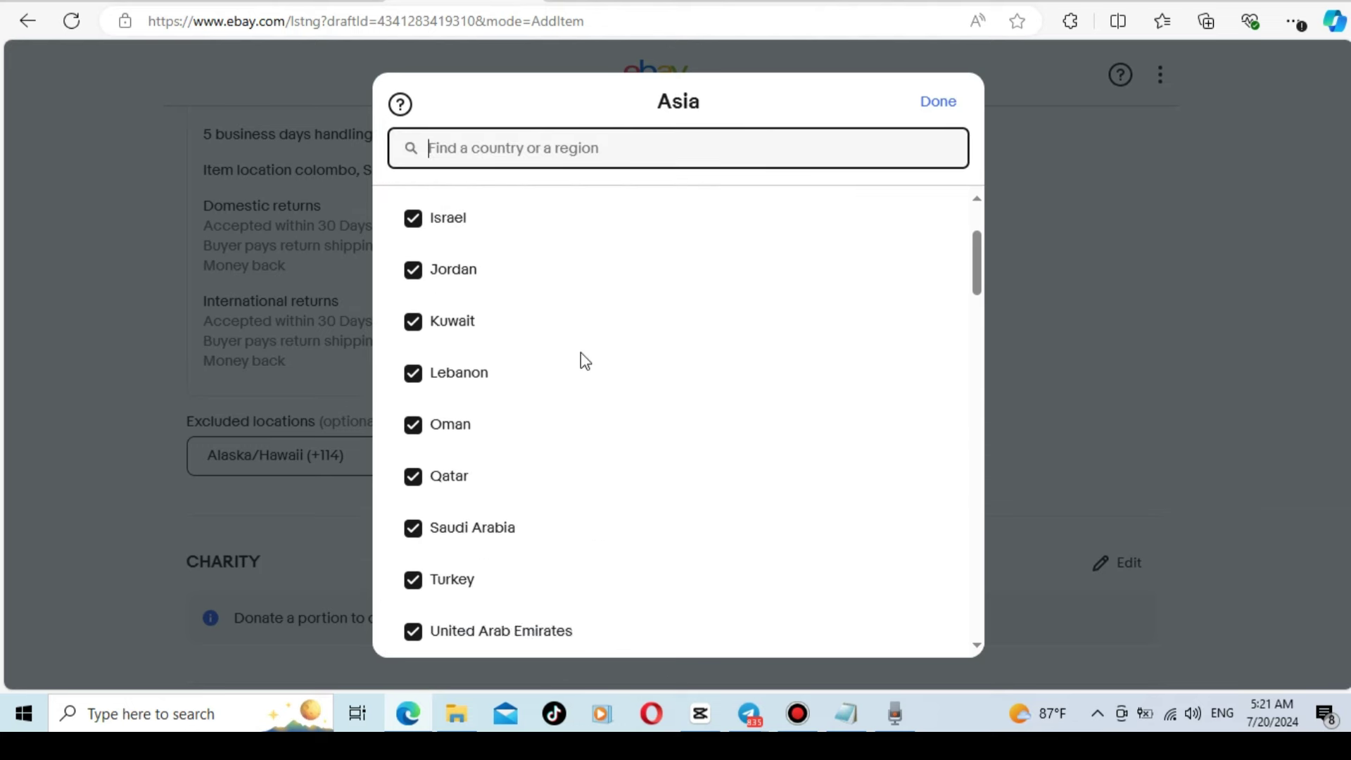
scroll(582, 354, "down", 2)
scroll(581, 353, "down", 4)
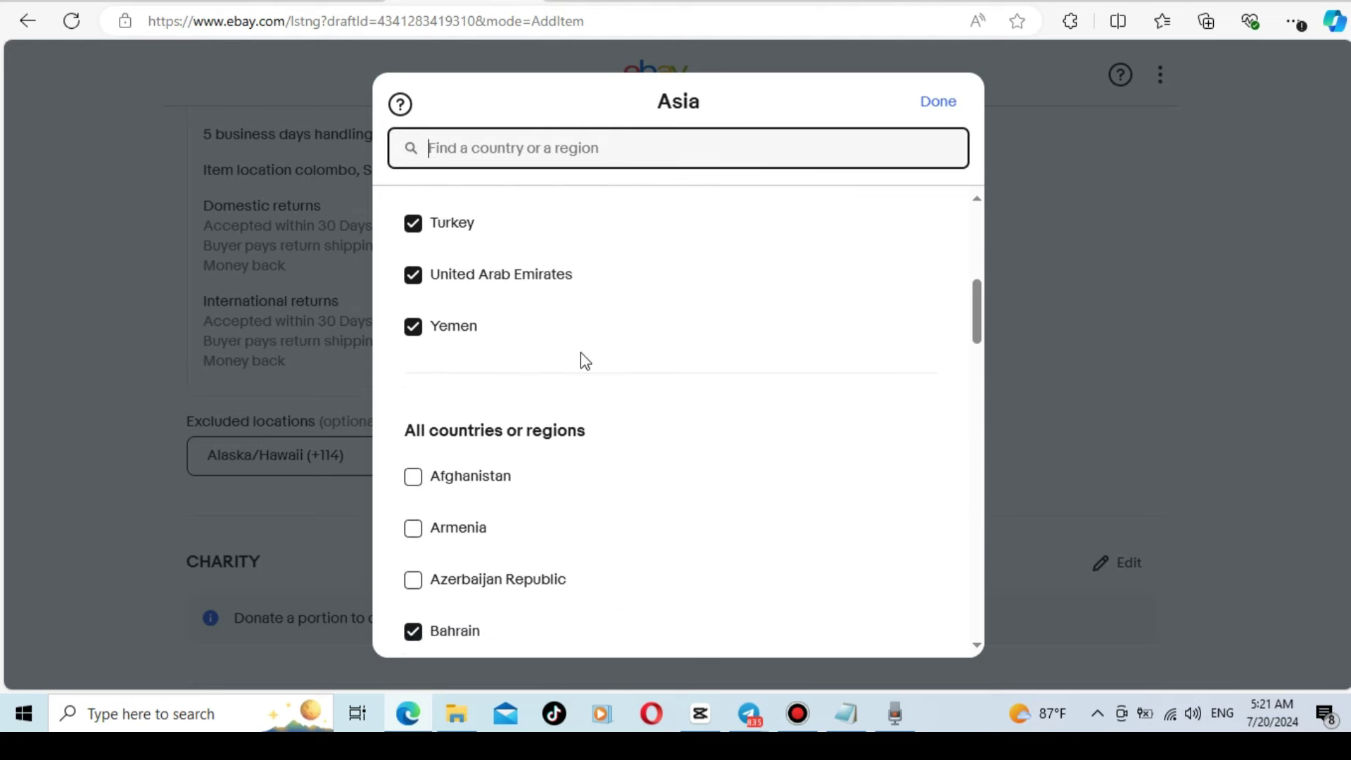
scroll(581, 350, "up", 6)
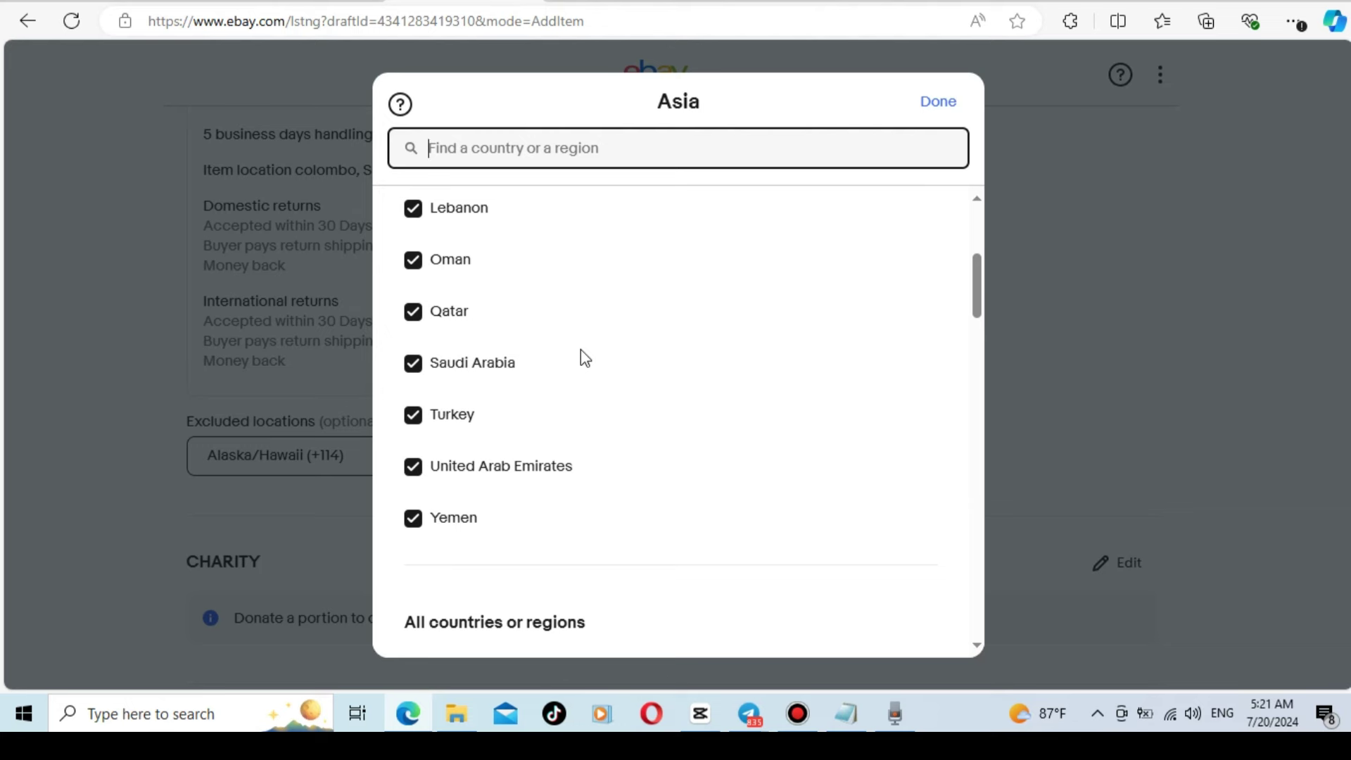
scroll(581, 354, "up", 5)
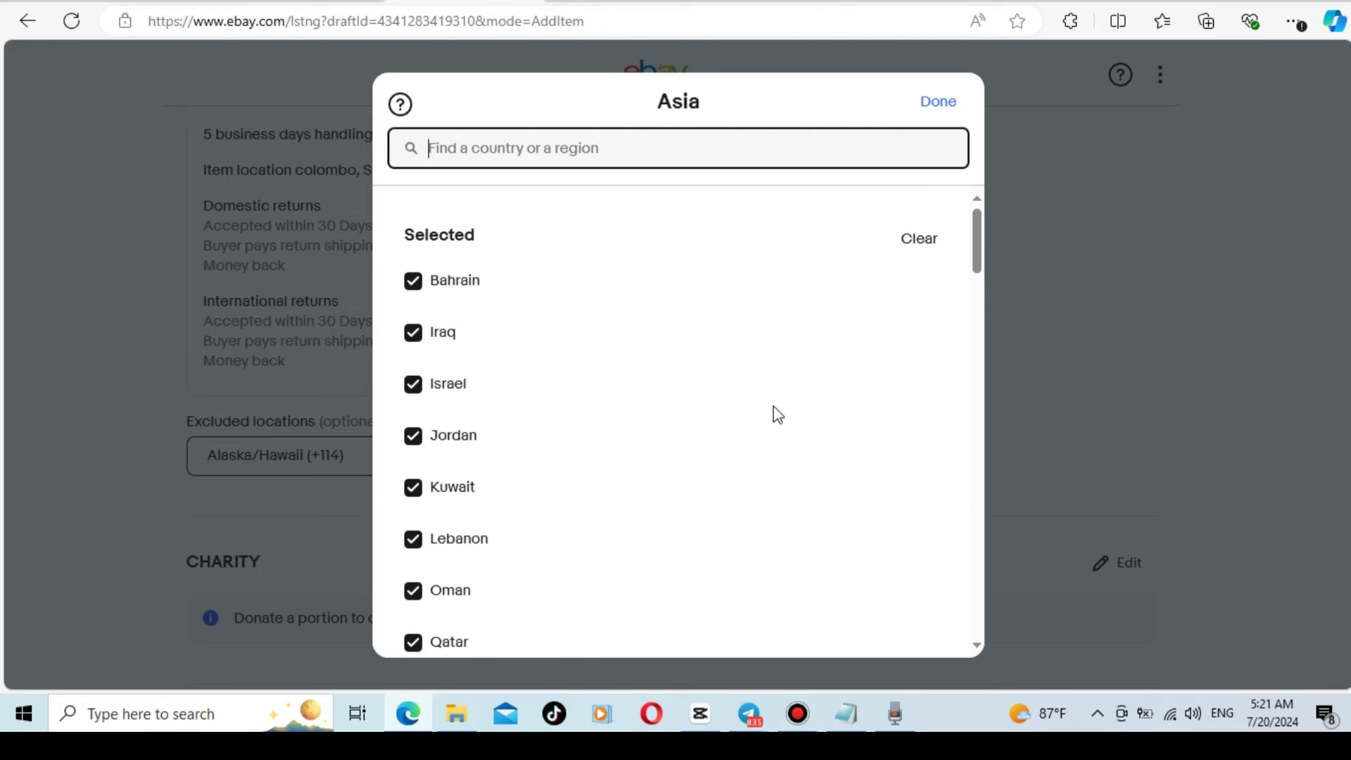
scroll(767, 416, "down", 6)
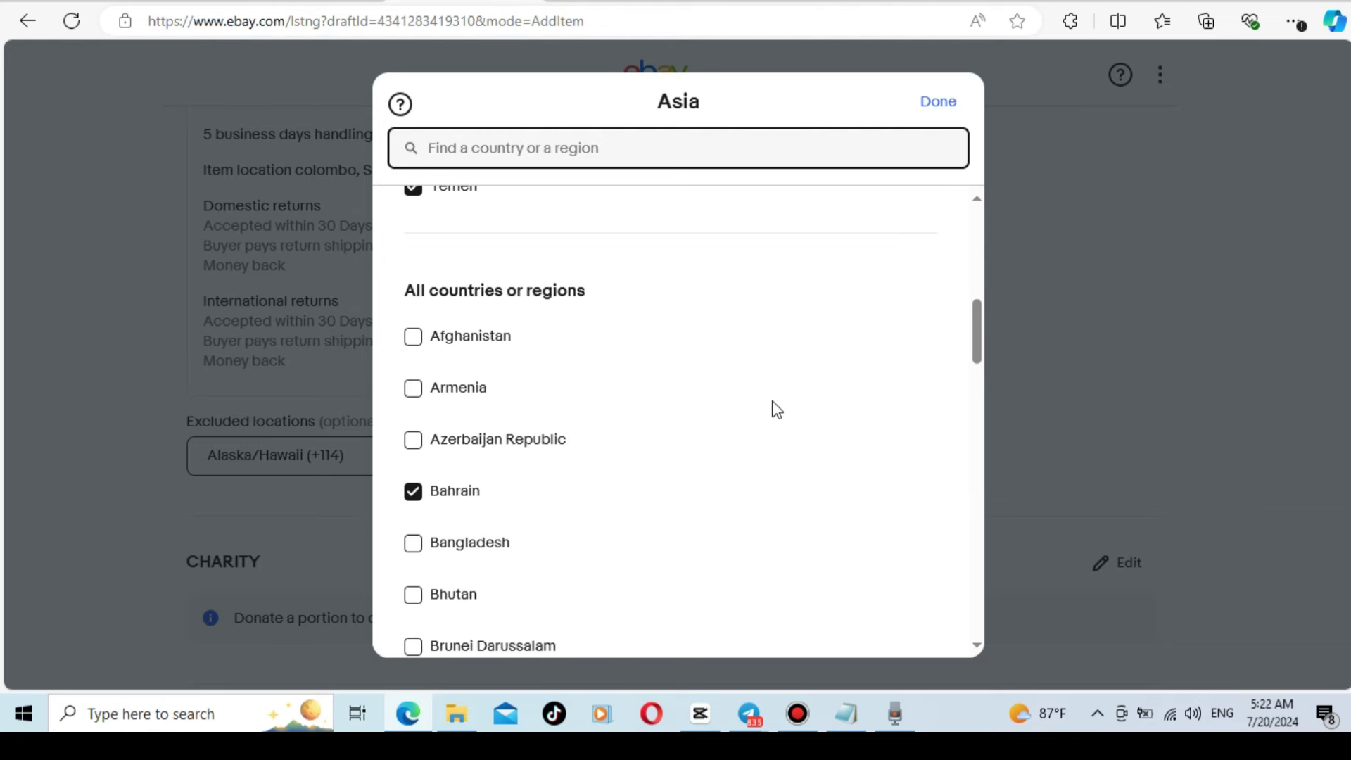
Within Asia, exclude Afghanistan, Armenia, Azerbaijan Republic, Bangladesh, Bhutan, Brunei Darussalam, Cambodia and China.
left_click(410, 345)
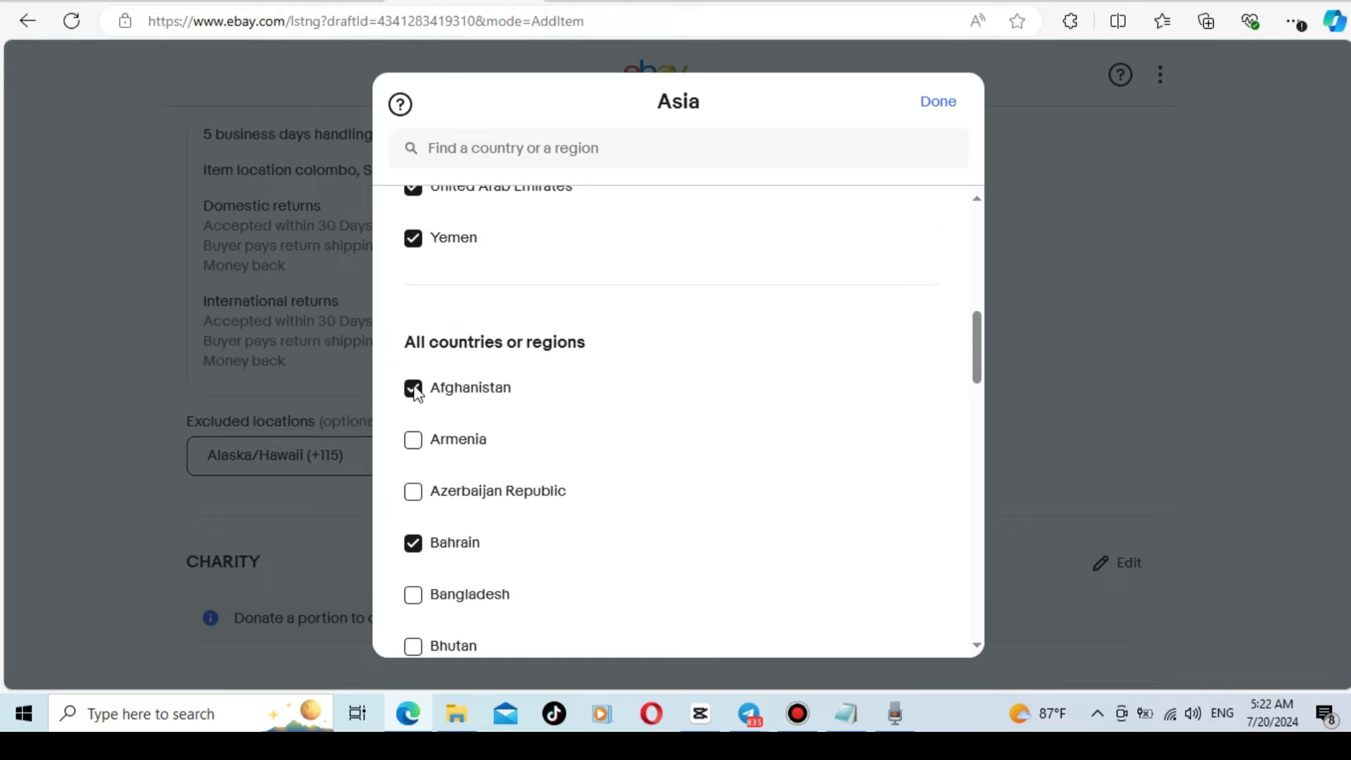
left_click(414, 442)
left_click(414, 546)
scroll(752, 385, "down", 4)
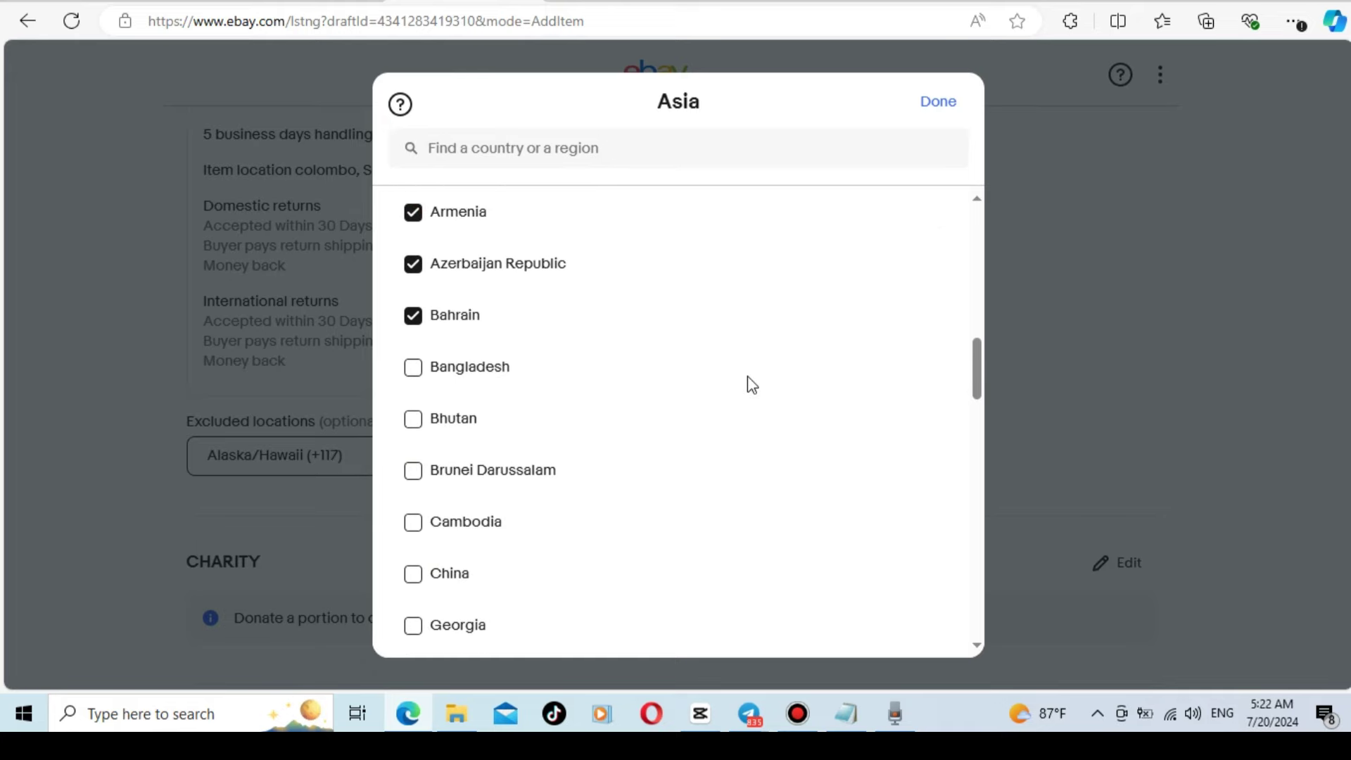
left_click(413, 367)
left_click(414, 420)
left_click(414, 470)
left_click(466, 522)
left_click(444, 573)
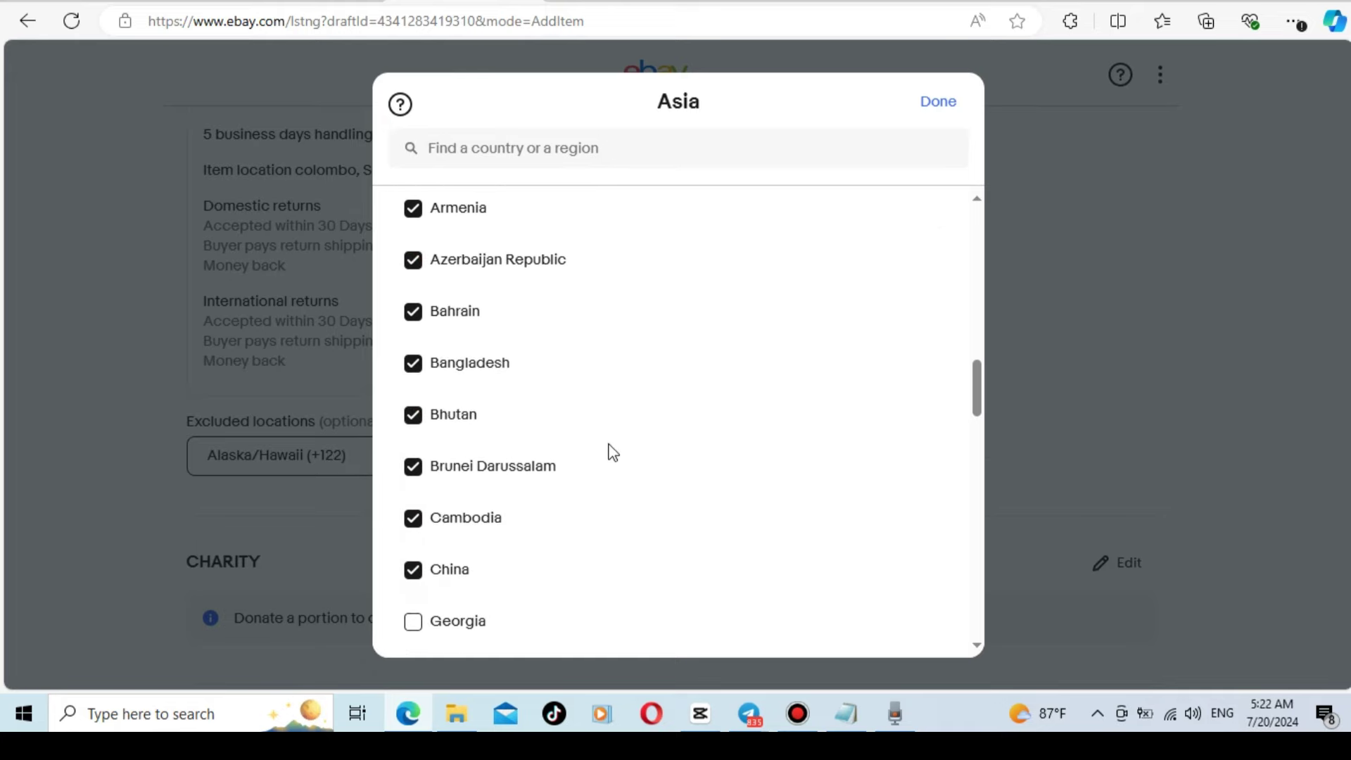
Exclude Georgia and the next three countries after it in the Asia list, plus Kazakhstan.
scroll(613, 452, "down", 4)
left_click(413, 290)
left_click(413, 392)
left_click(413, 341)
left_click(414, 443)
scroll(413, 443, "down", 2)
left_click(413, 537)
scroll(416, 533, "down", 2)
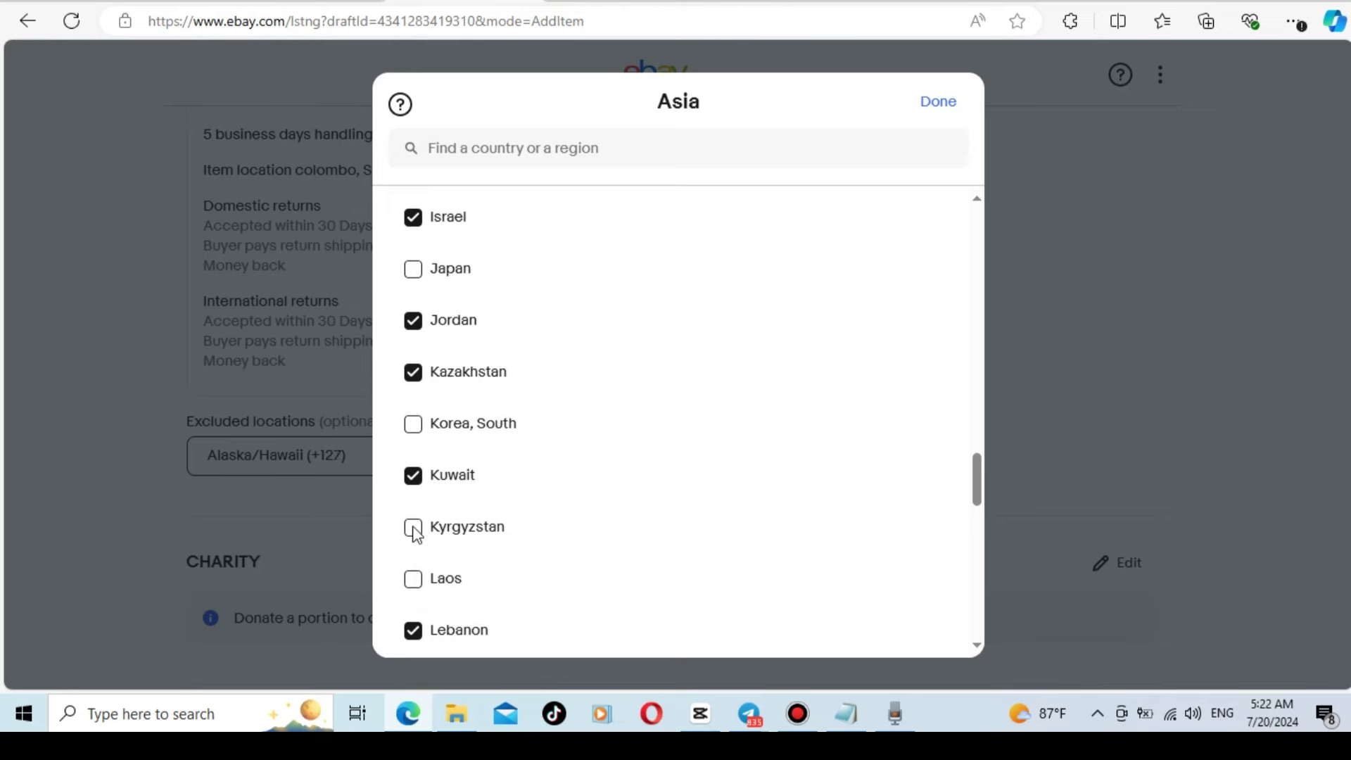
Exclude Kyrgyzstan, Laos, Macau, Malaysia and Maldives within the Asia list.
left_click(413, 528)
left_click(413, 579)
scroll(579, 498, "down", 2)
left_click(413, 516)
left_click(413, 568)
left_click(413, 618)
scroll(416, 577, "up", 3)
scroll(416, 577, "down", 5)
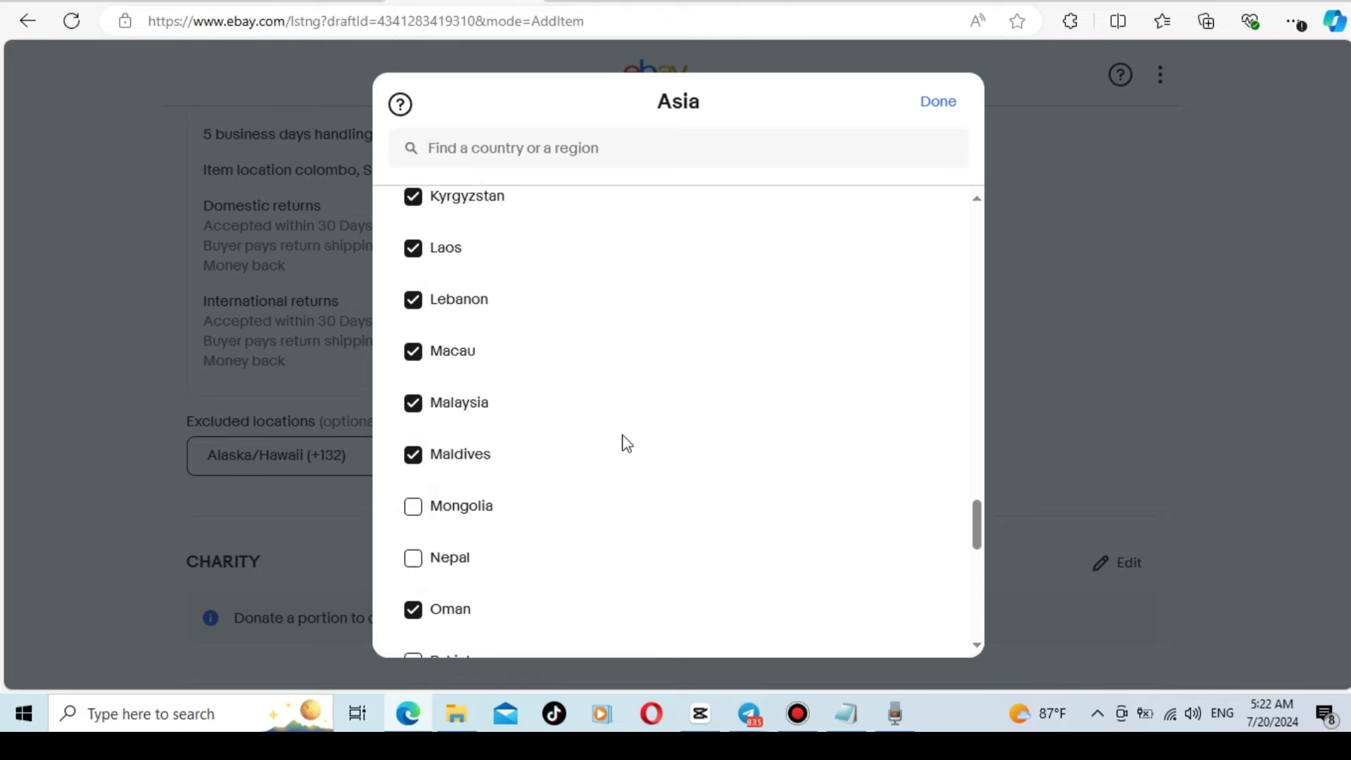
Exclude Mongolia, Nepal and the two countries following Oman in the Asia list.
scroll(627, 444, "down", 2)
left_click(413, 338)
left_click(413, 389)
left_click(413, 495)
left_click(414, 546)
scroll(418, 501, "down", 2)
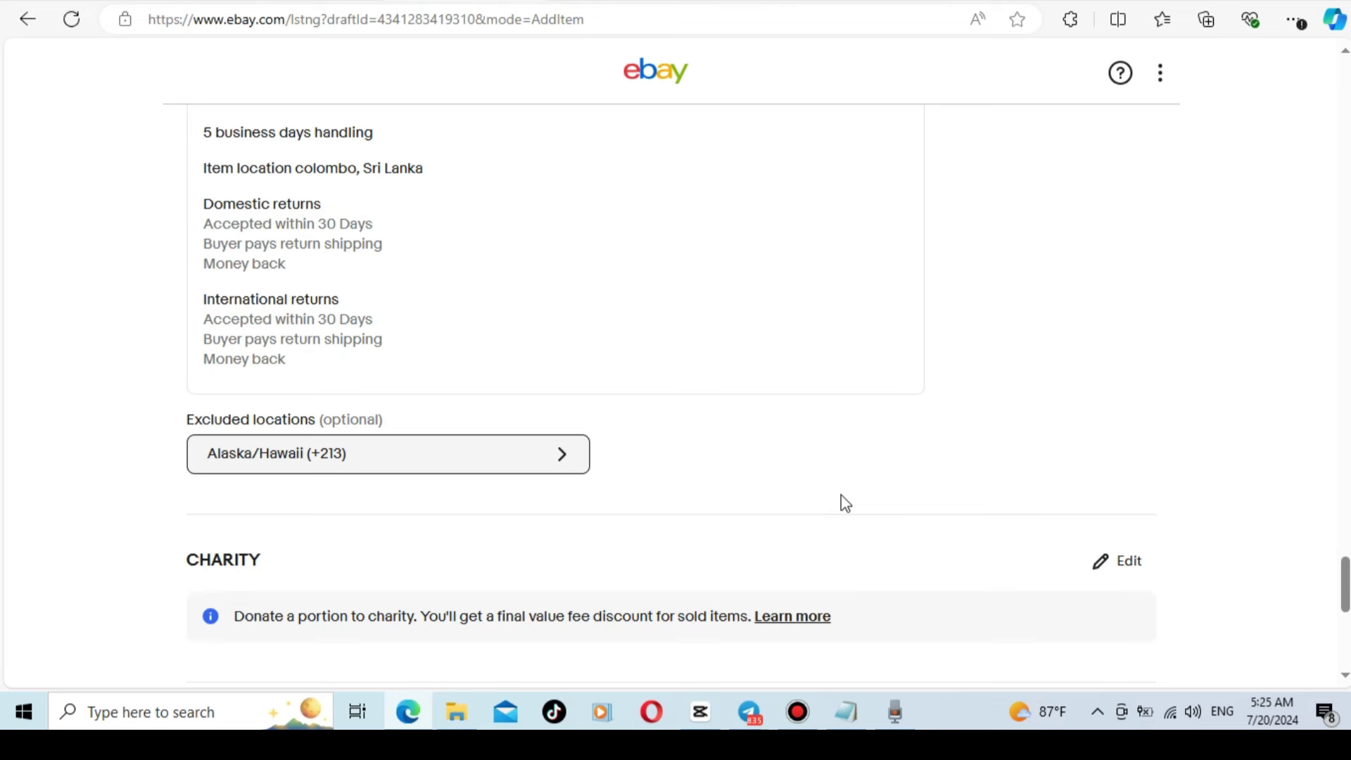
Open the handling time, item location and returns settings for editing and look through the handling time options.
scroll(810, 517, "up", 5)
scroll(1066, 415, "down", 2)
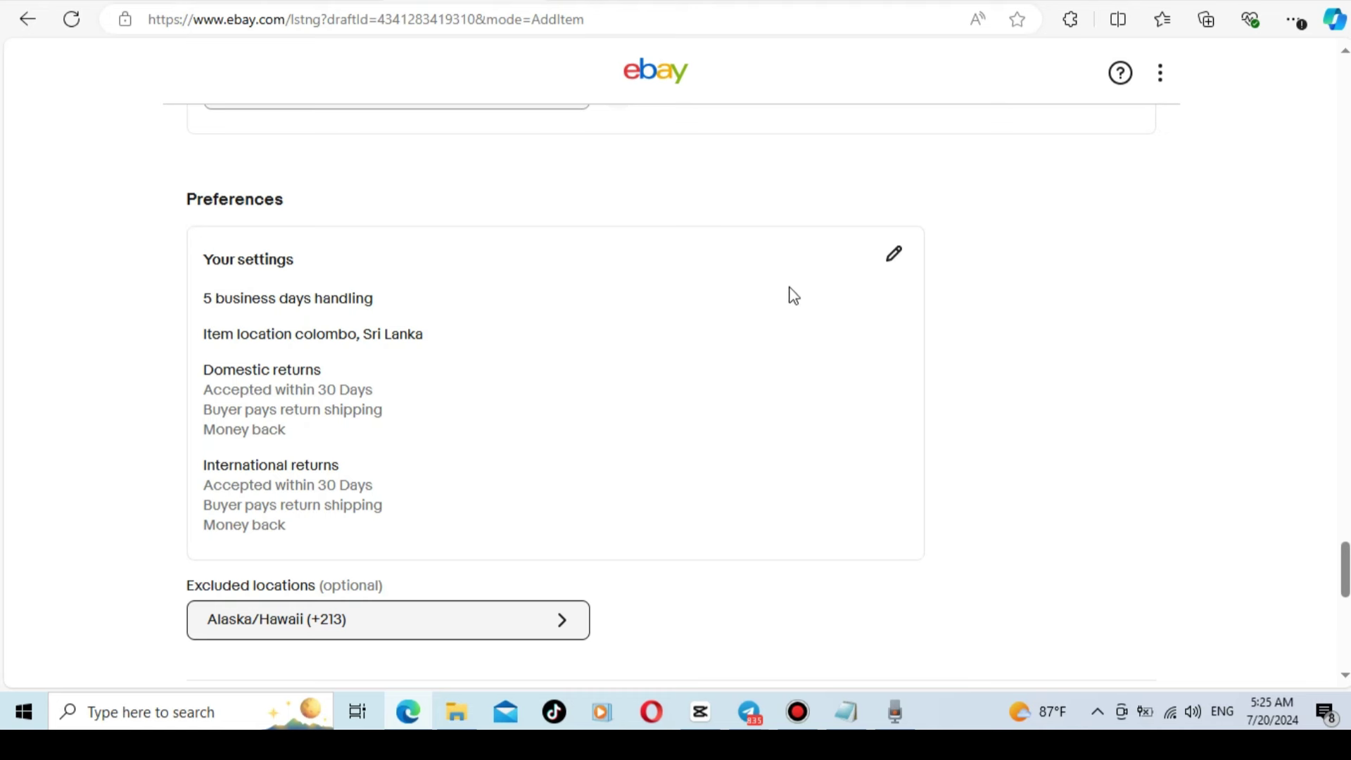
left_click(897, 255)
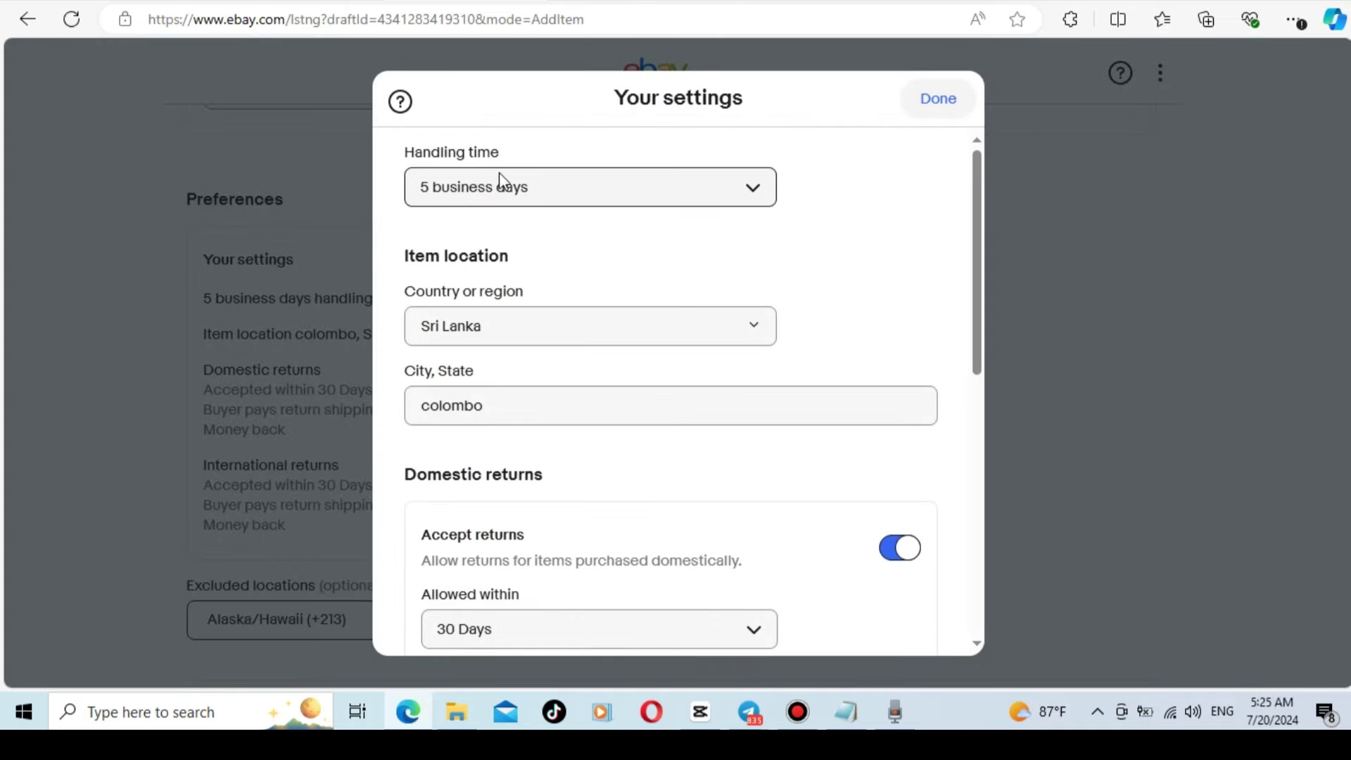
left_click(733, 188)
left_click(867, 242)
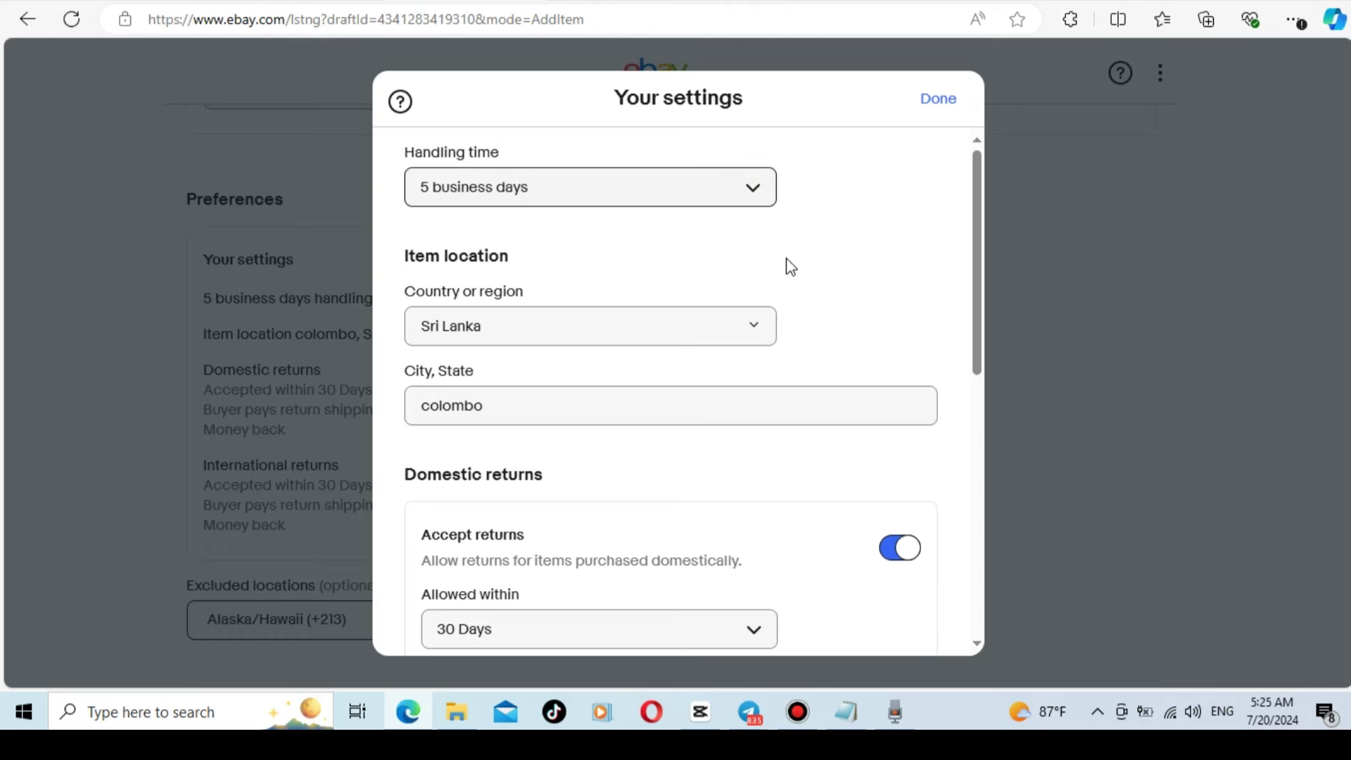
Switch off accepting returns for both domestic and international purchases.
scroll(788, 265, "down", 3)
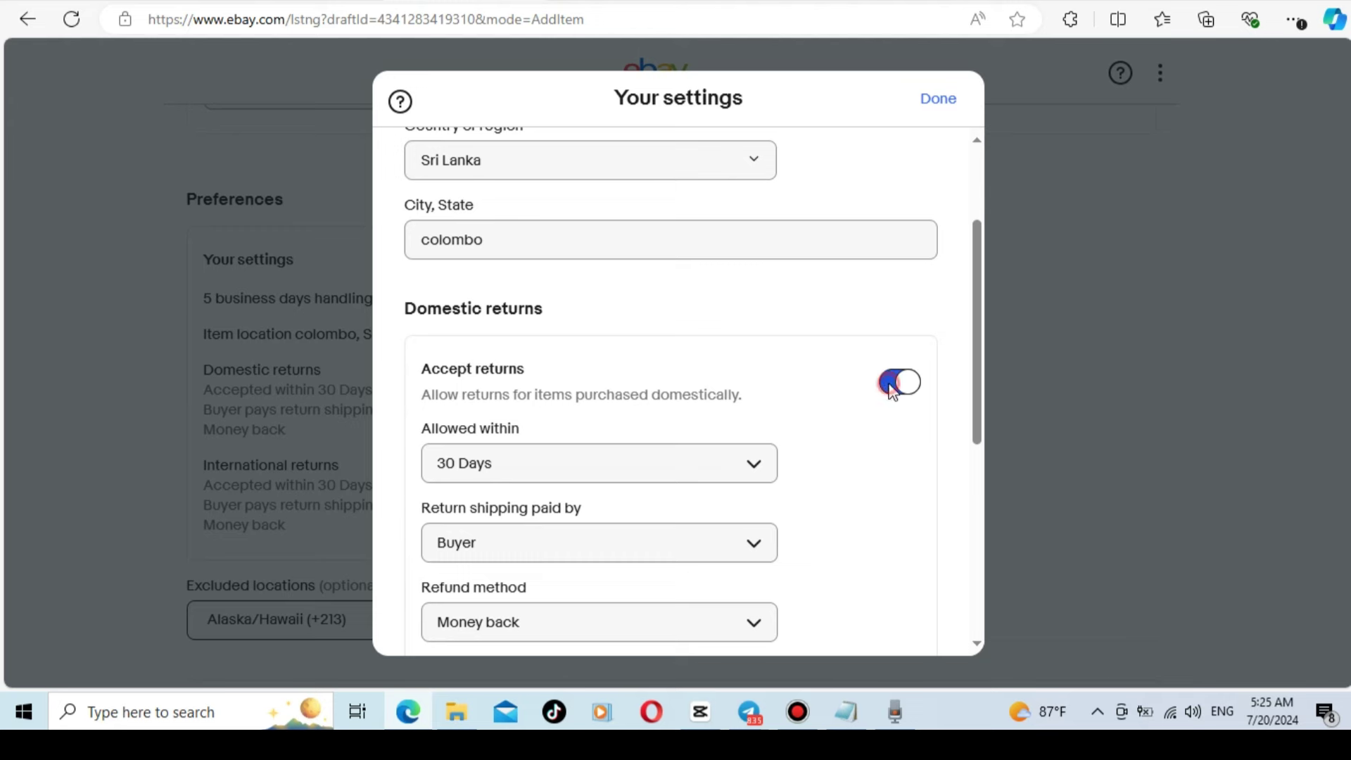
left_click(893, 381)
scroll(959, 310, "down", 3)
left_click(898, 388)
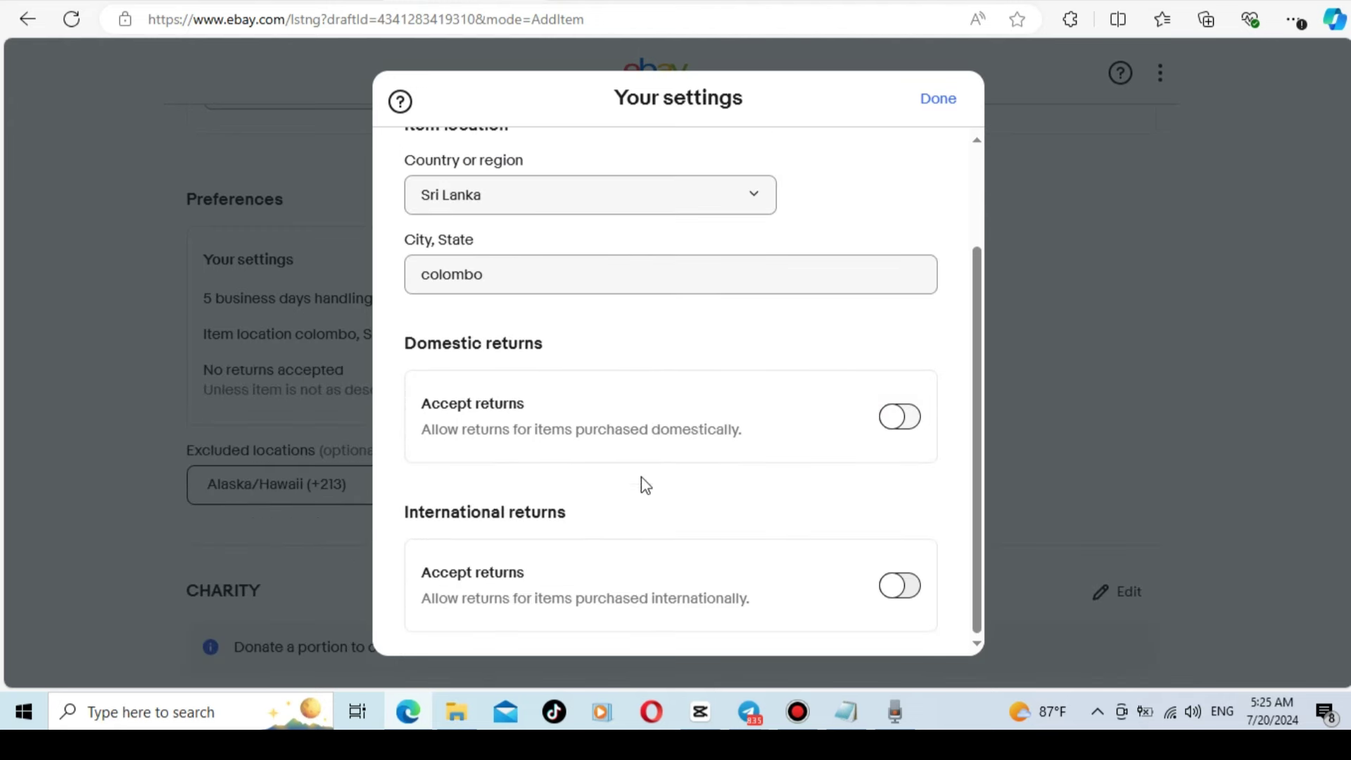
Switch accepting domestic and international returns back on.
left_click(915, 422)
scroll(931, 492, "down", 3)
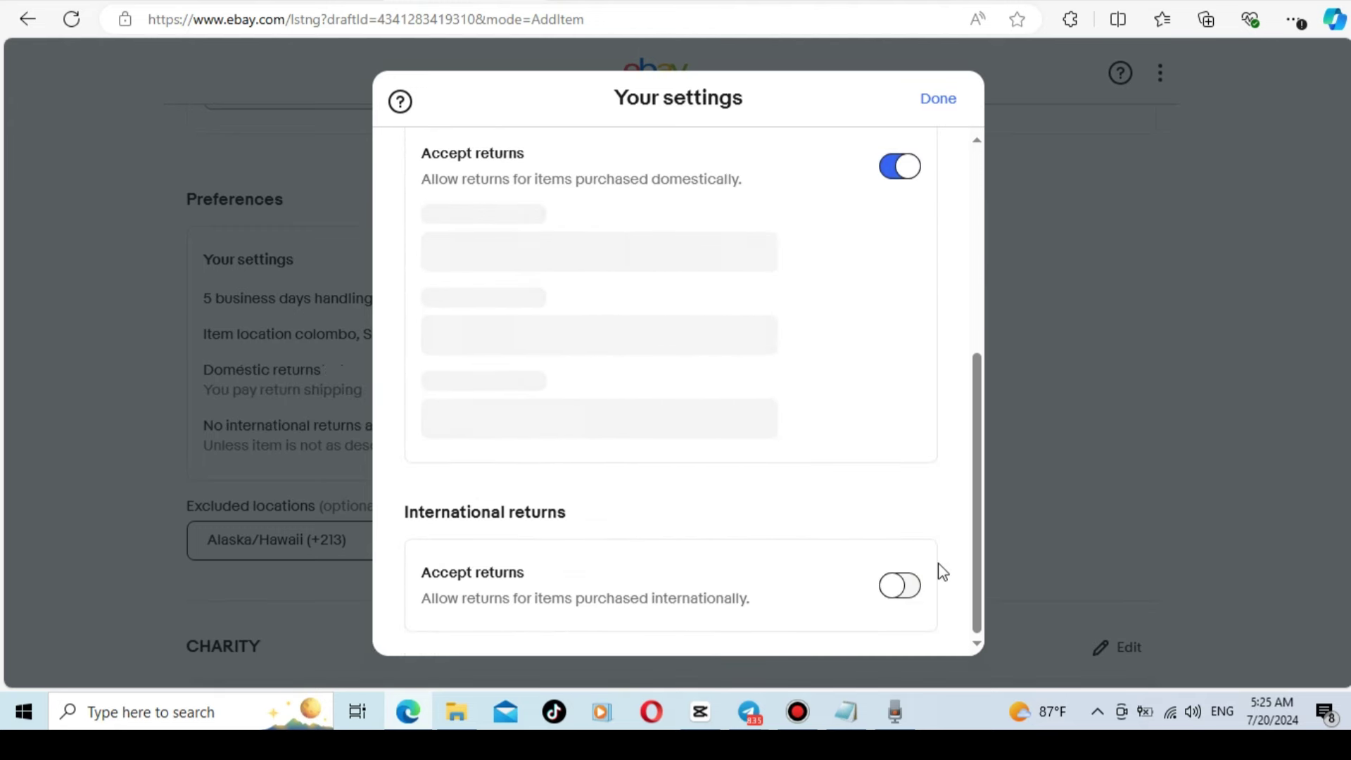
left_click(910, 595)
scroll(928, 445, "up", 5)
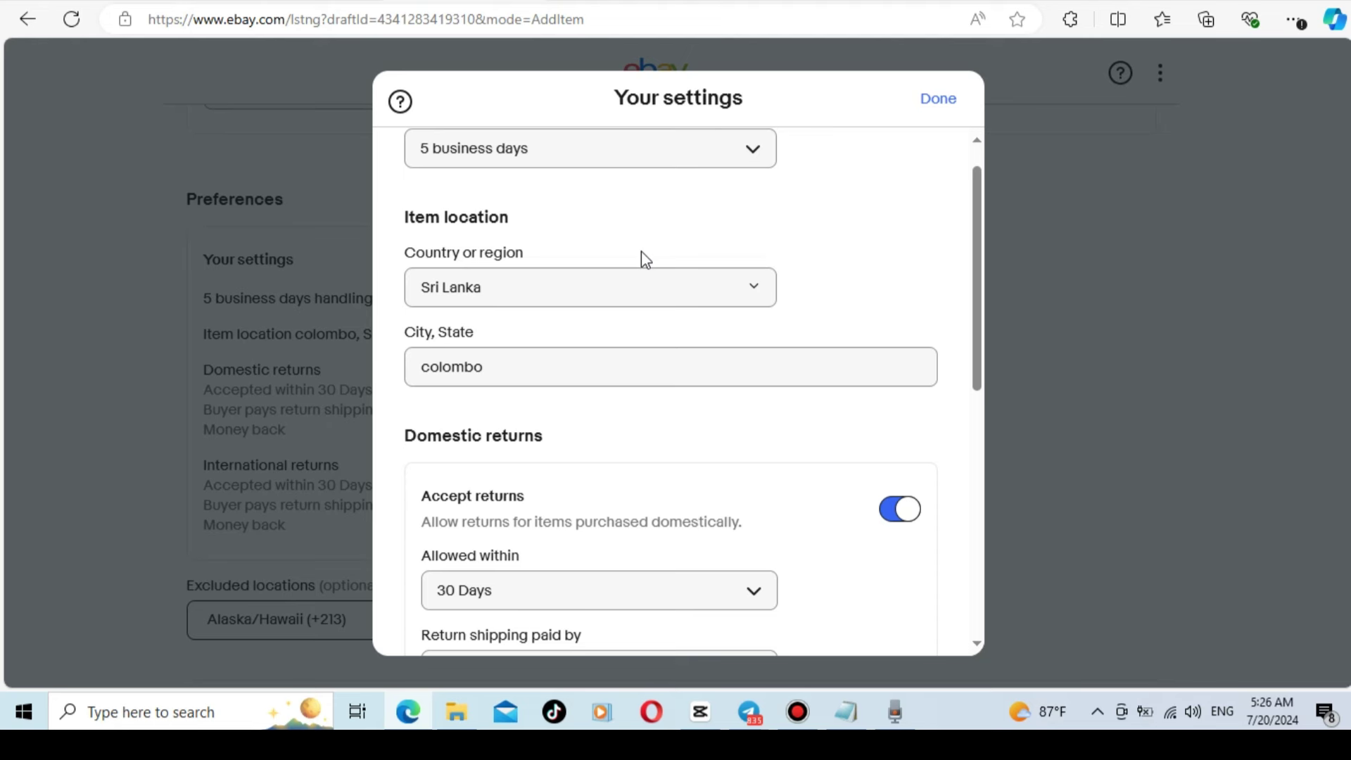
Look at the item location's country options, then switch to Google and search for thailand cities.
left_click(718, 287)
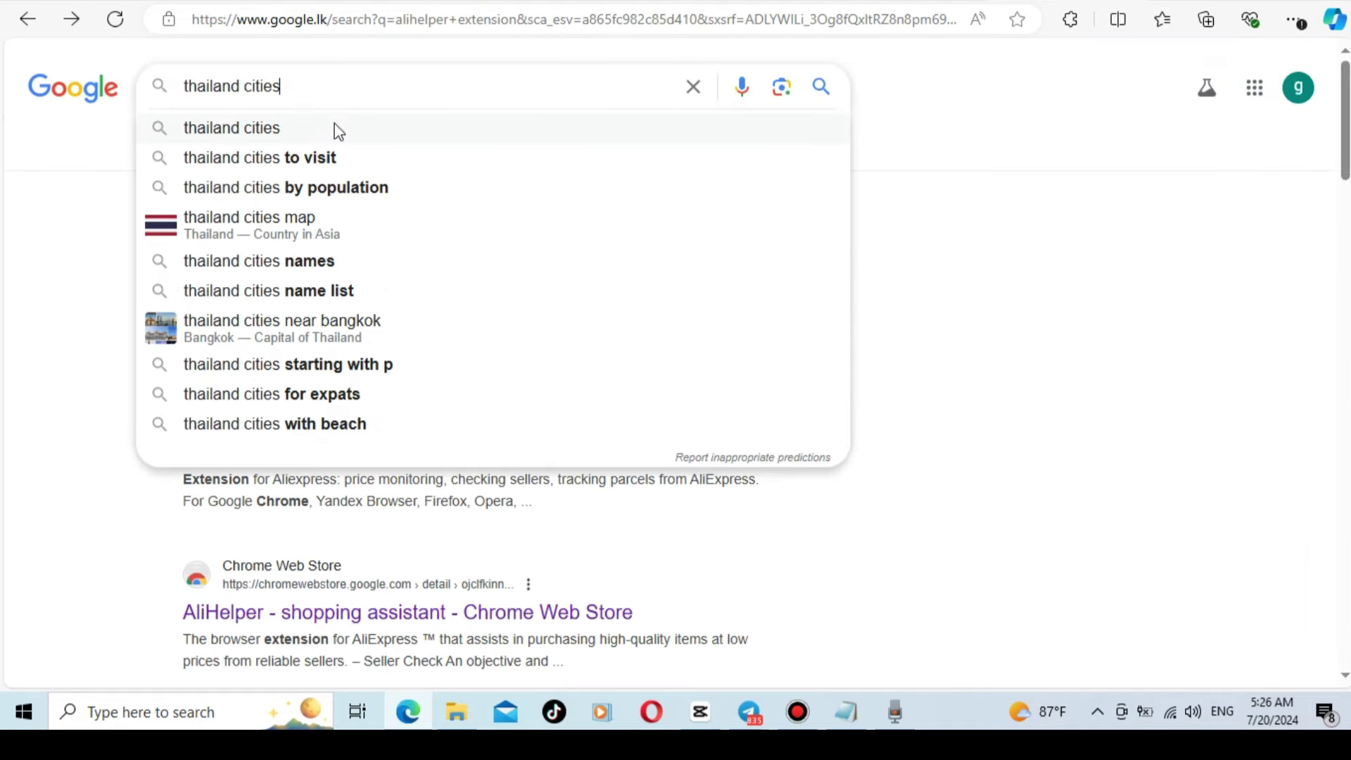
left_click(337, 129)
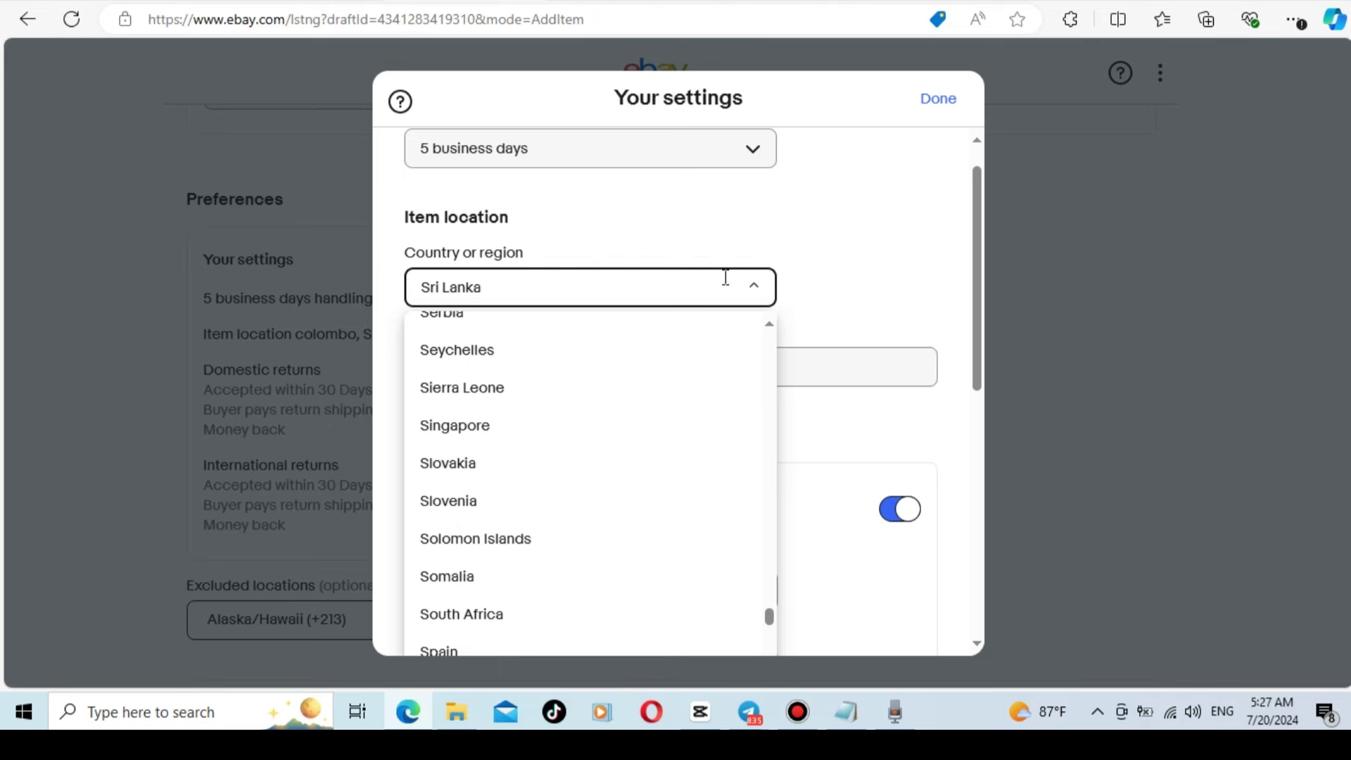
Return to the eBay listing, close the settings and review the preferences, excluded locations, charity section and final listing options.
left_click(809, 285)
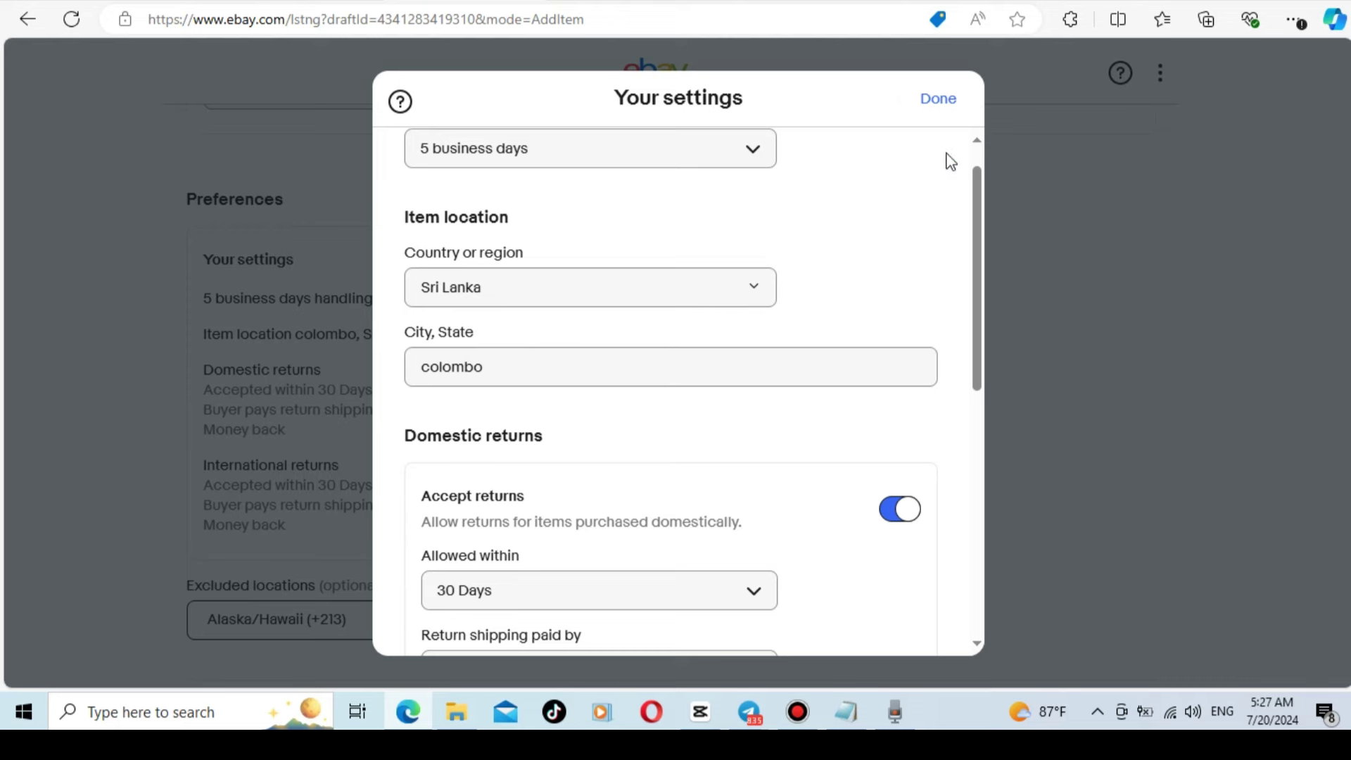
left_click(940, 98)
scroll(1056, 363, "down", 2)
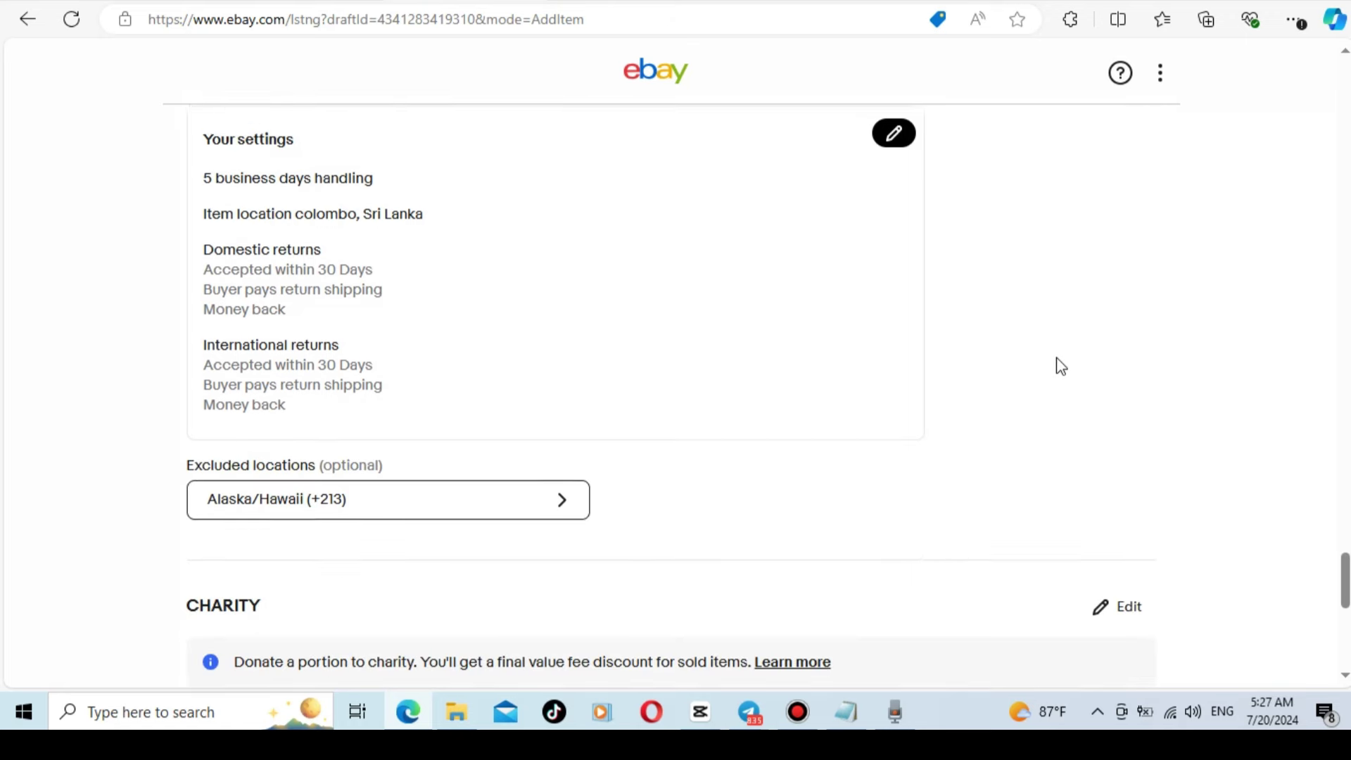
scroll(1060, 365, "up", 2)
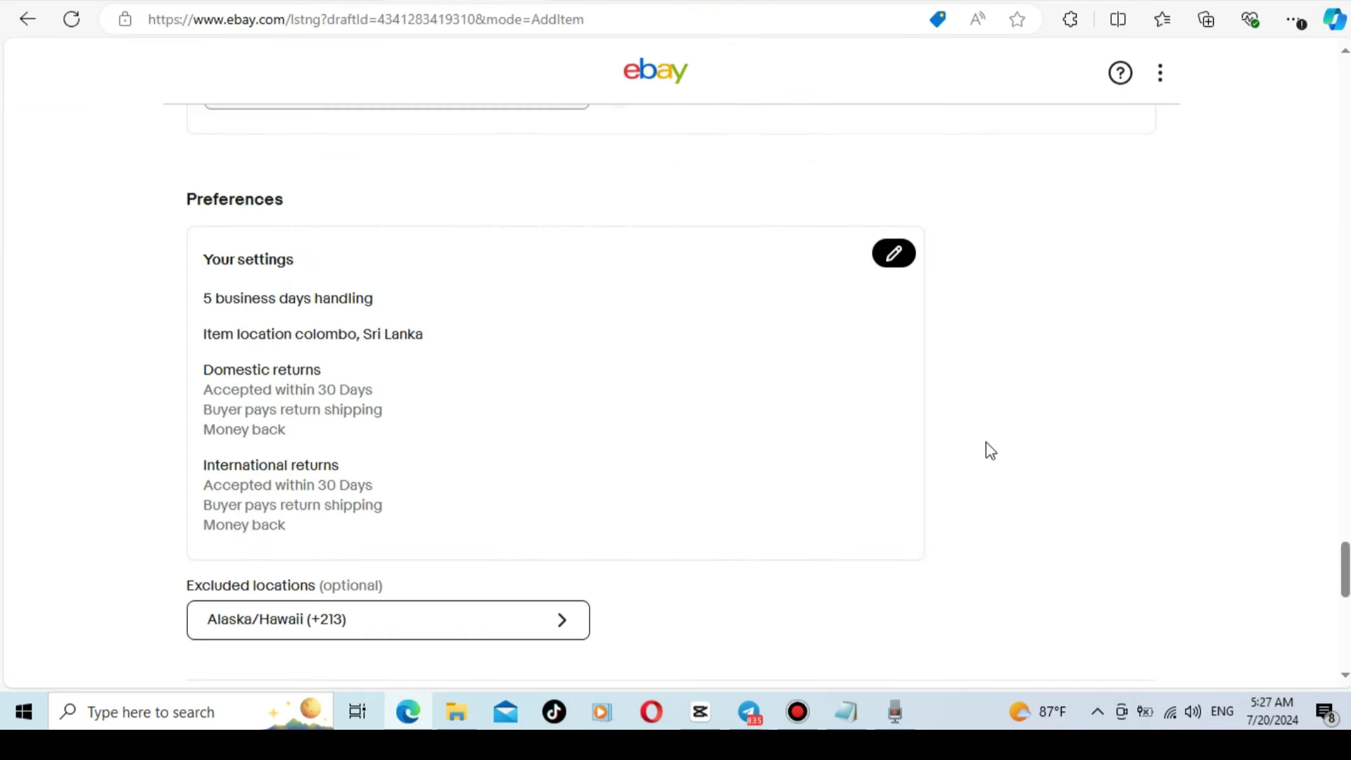
scroll(987, 443, "down", 9)
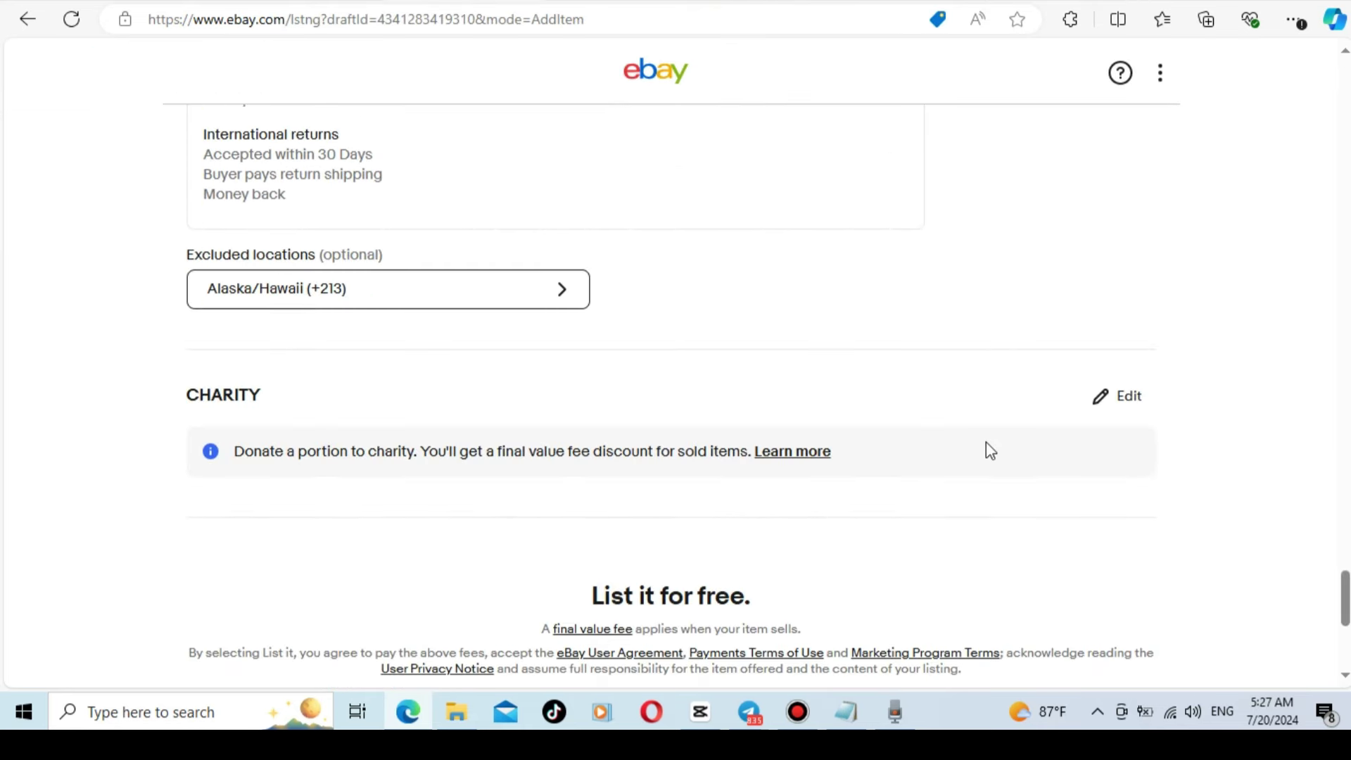
scroll(986, 442, "up", 2)
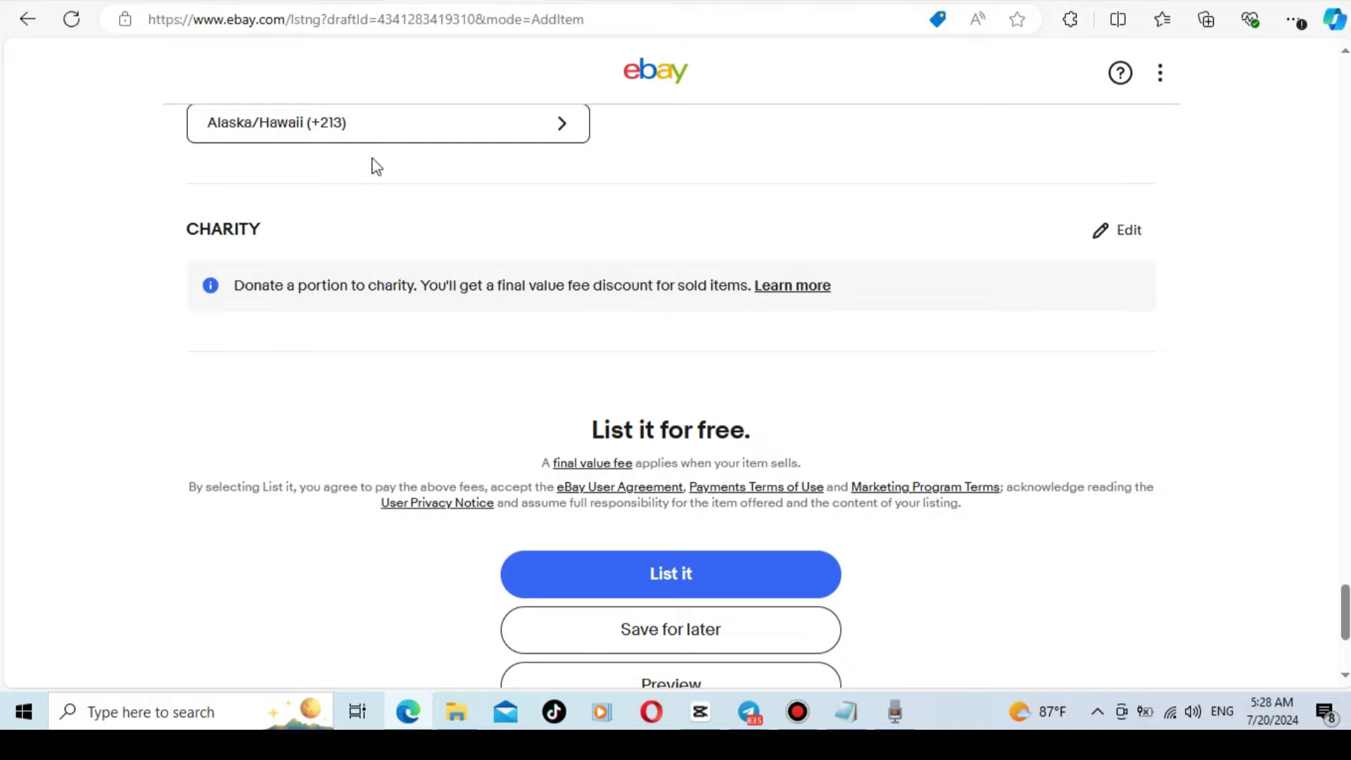
scroll(1194, 244, "down", 3)
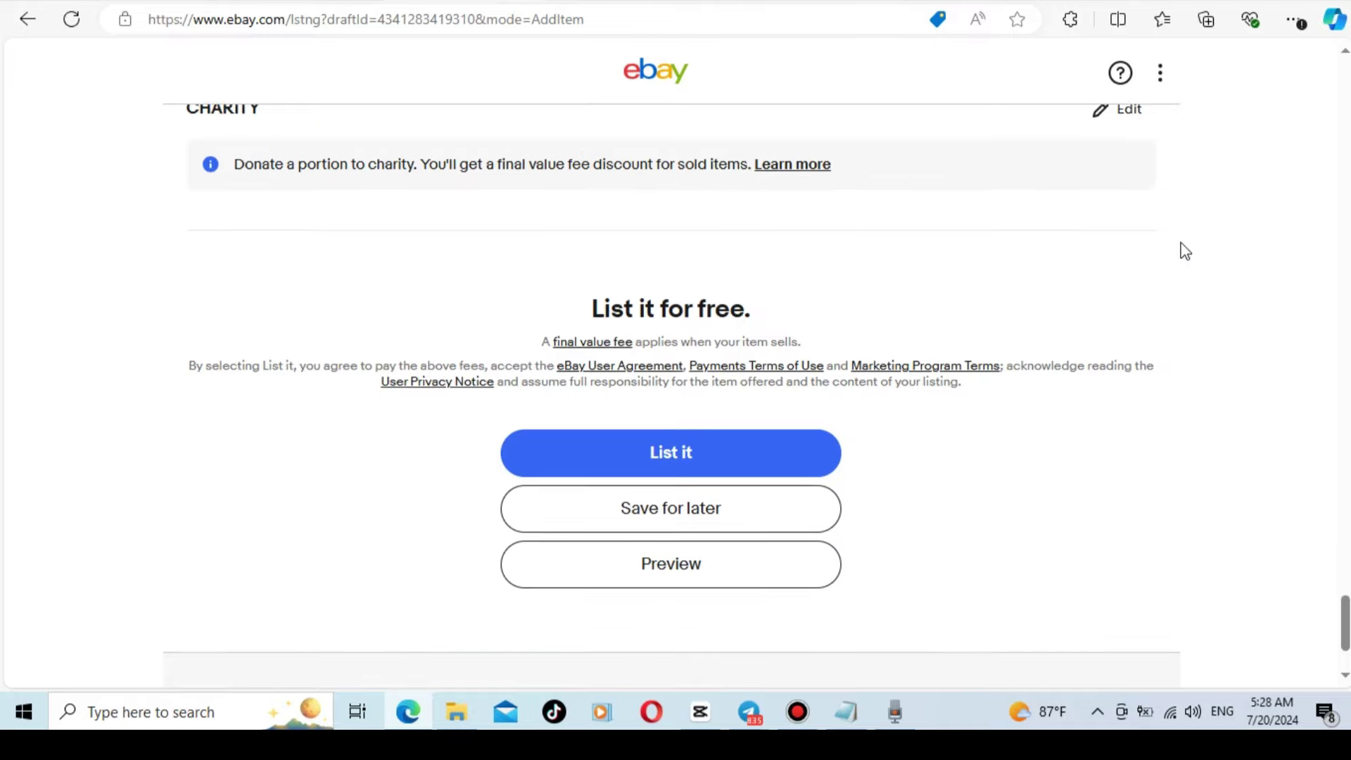
Review the whole listing draft, from the photos, title, category and item specifics through description, pricing, shipping, excluded locations and final listing options.
scroll(1187, 257, "up", 10)
scroll(1202, 250, "up", 20)
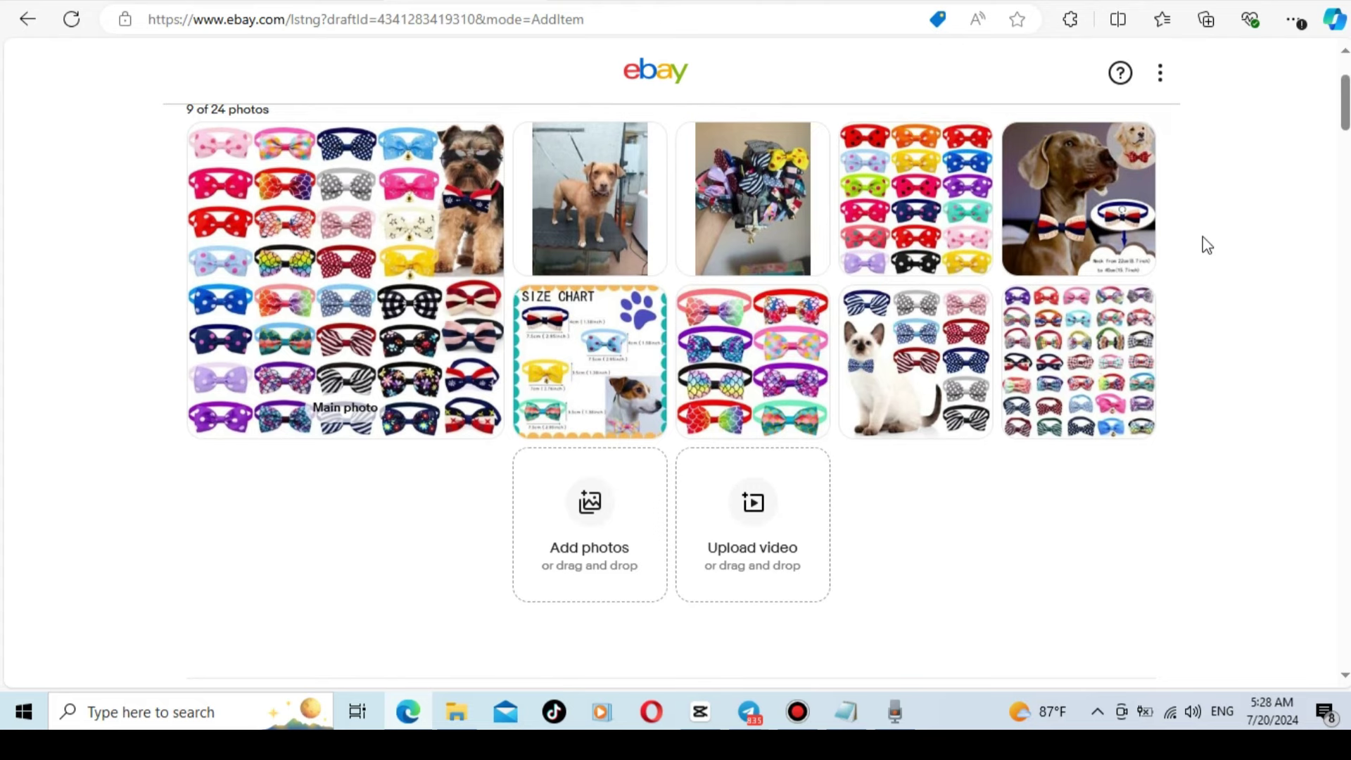
scroll(1241, 266, "down", 3)
scroll(1244, 271, "down", 5)
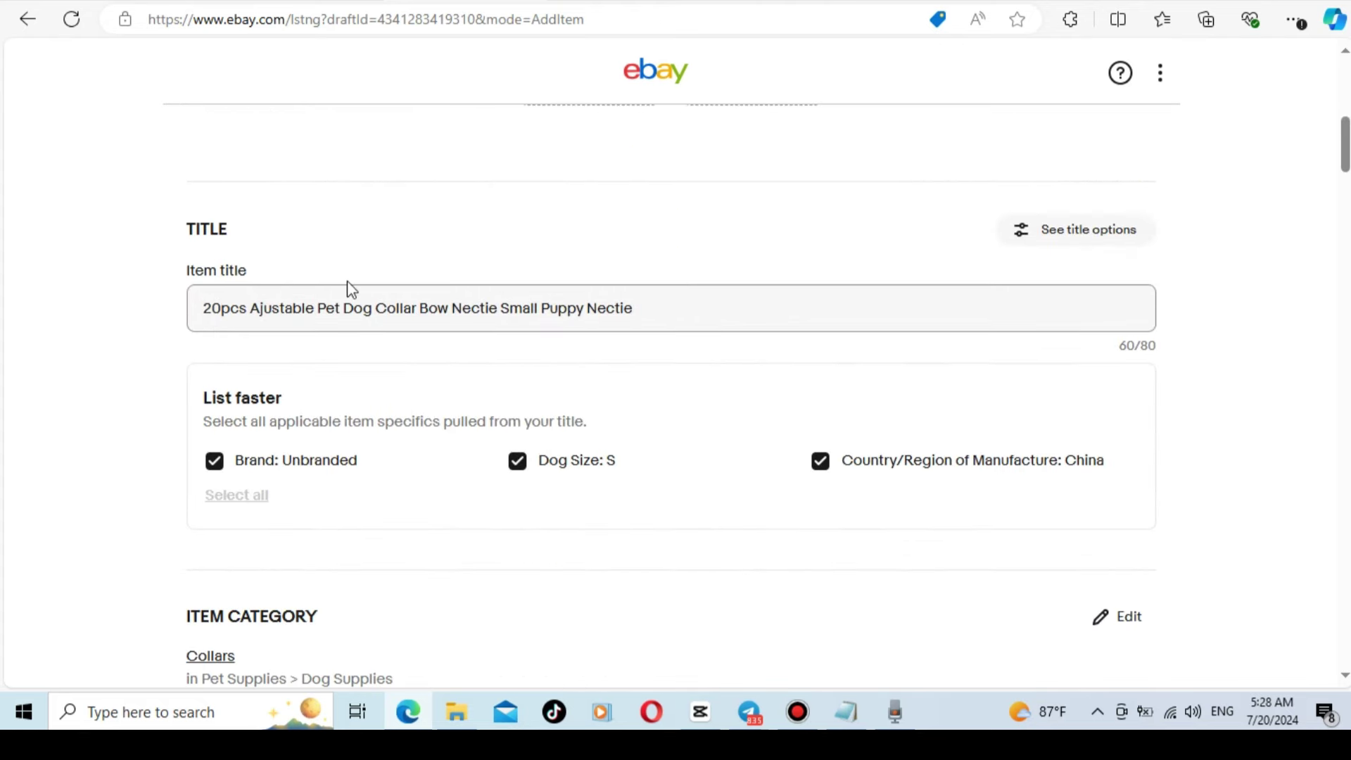
scroll(634, 260, "down", 2)
scroll(634, 261, "down", 3)
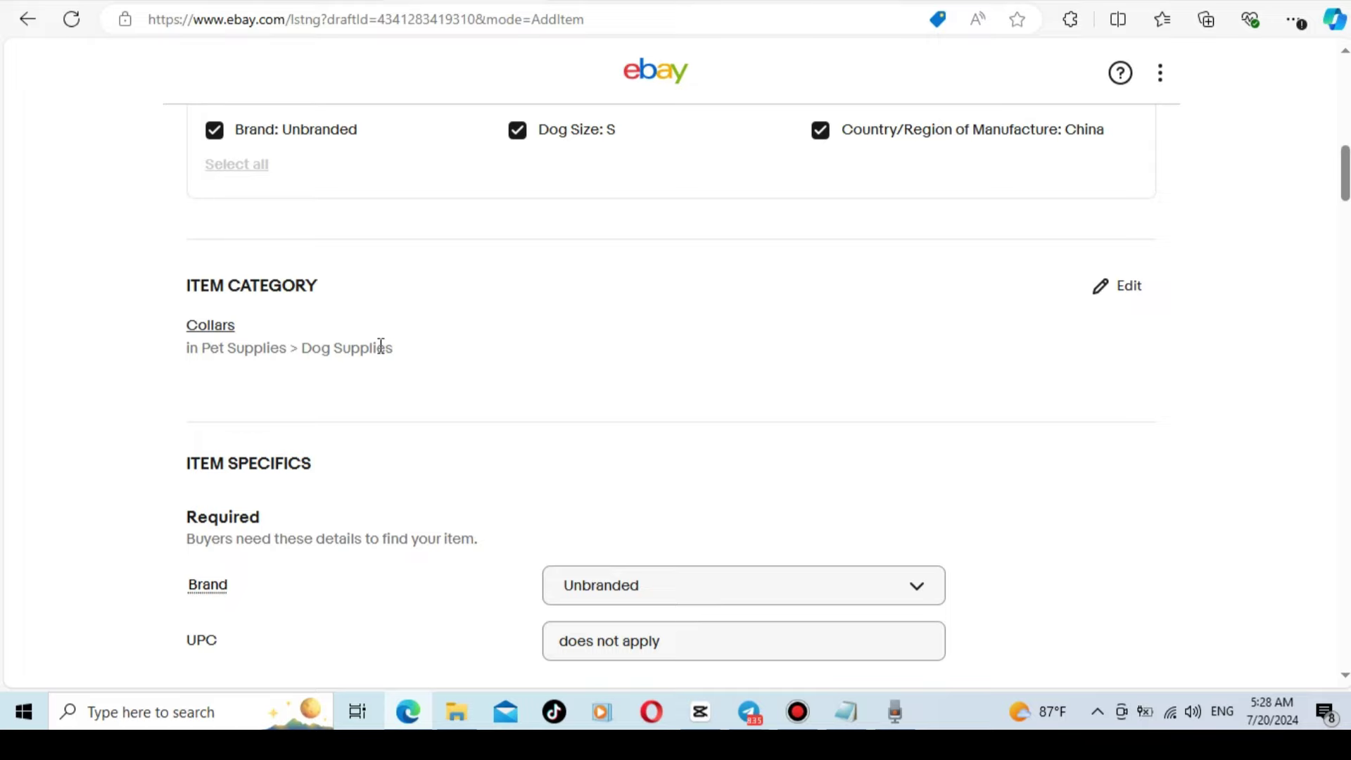
scroll(380, 347, "down", 5)
scroll(563, 303, "down", 19)
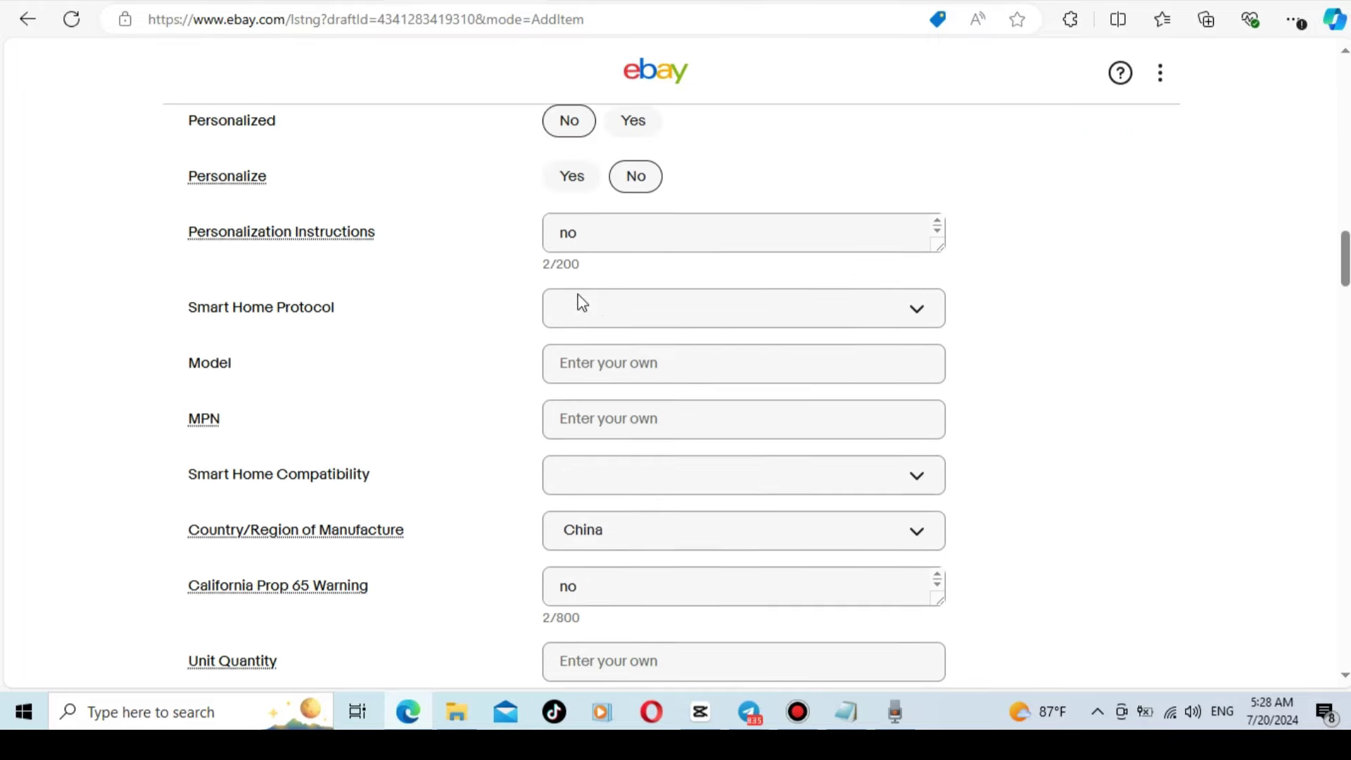
scroll(580, 307, "down", 5)
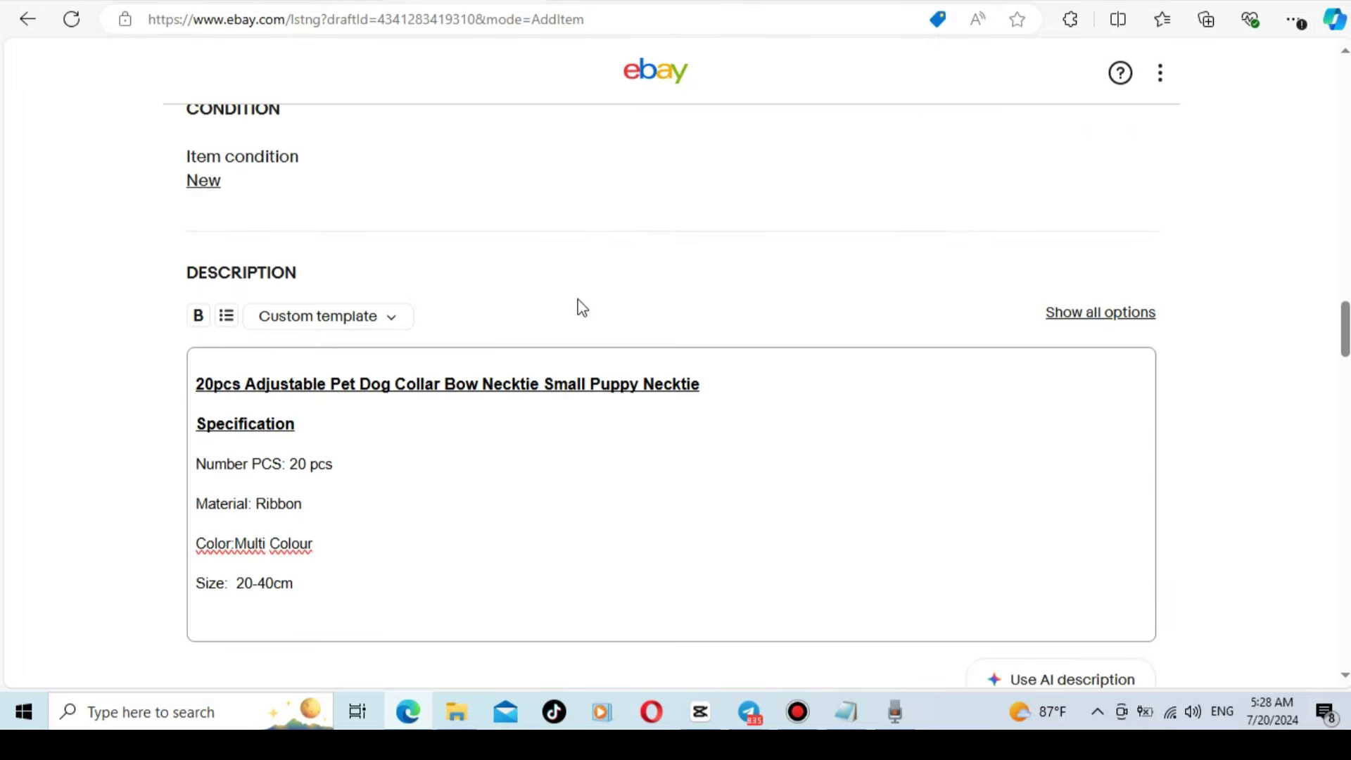
scroll(521, 397, "down", 9)
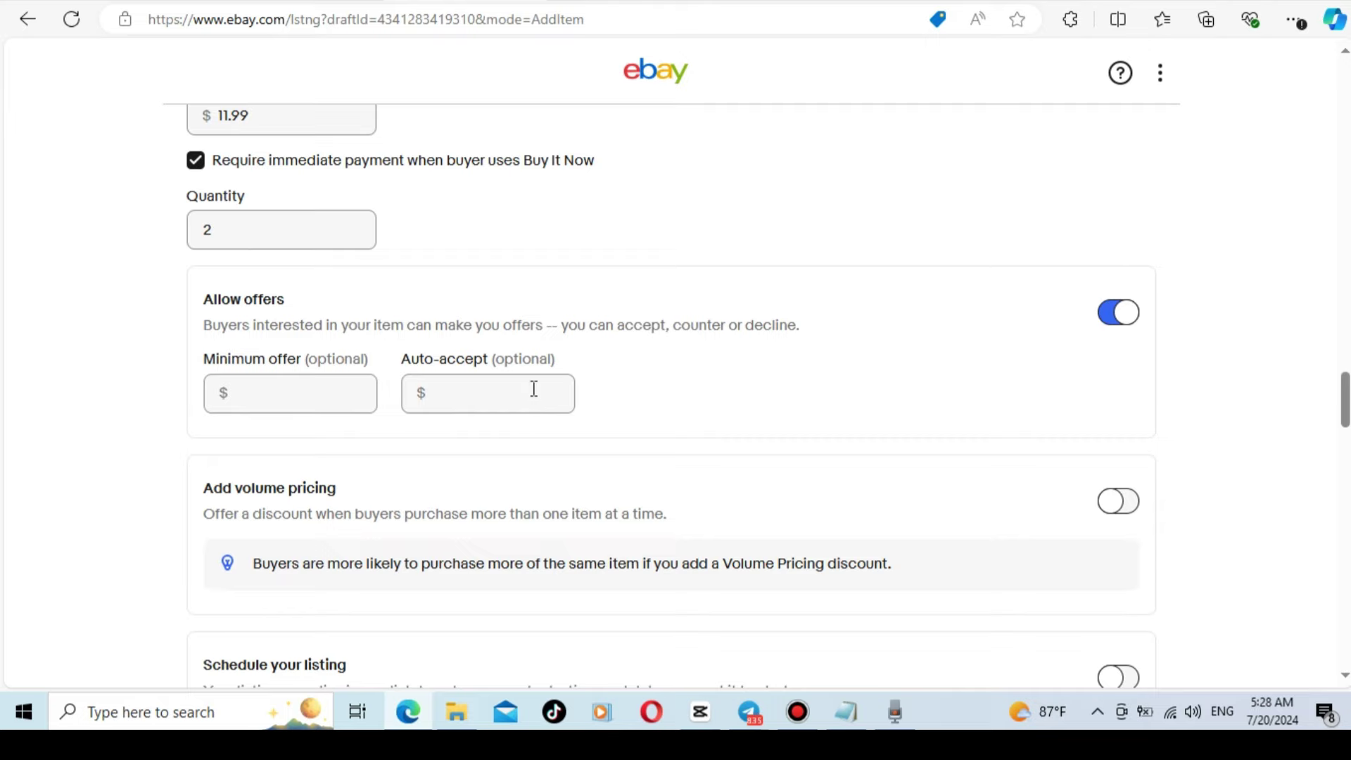
scroll(534, 392, "down", 9)
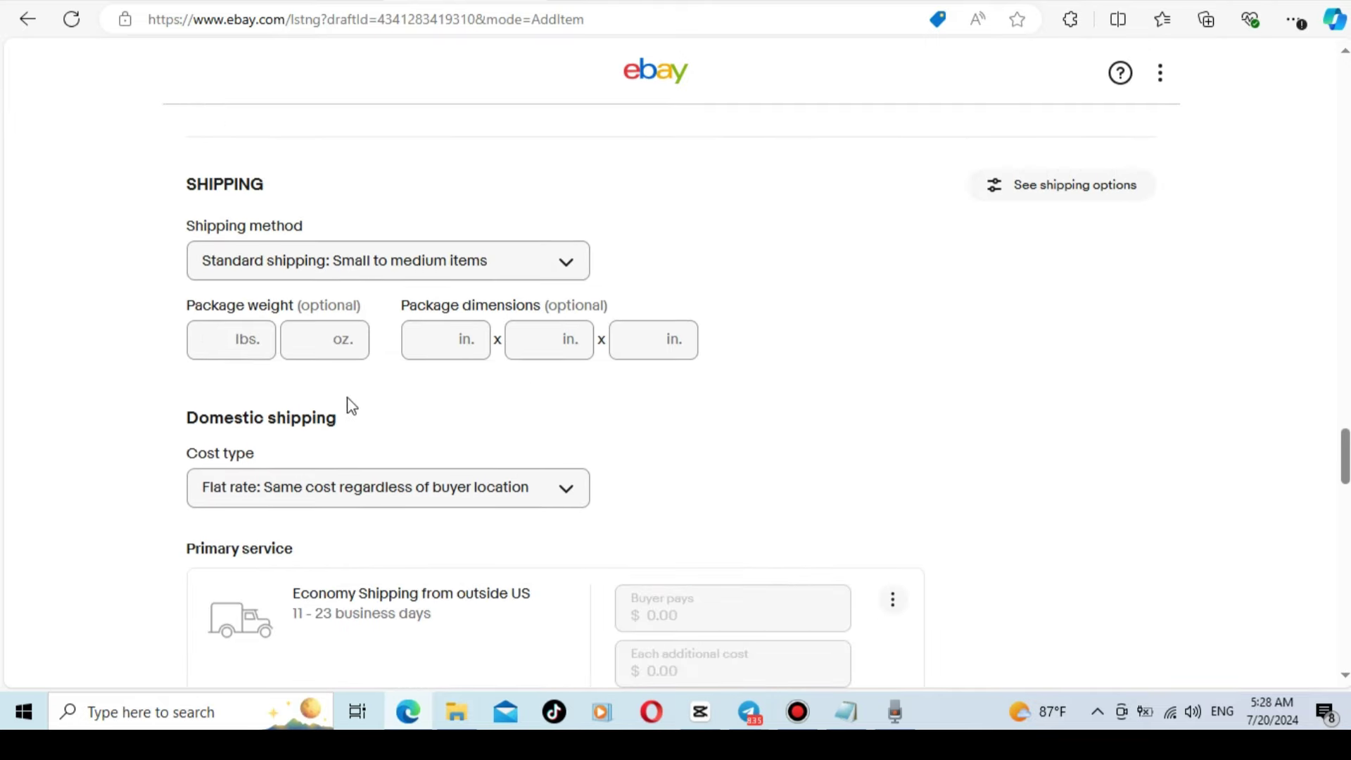
scroll(901, 322, "down", 15)
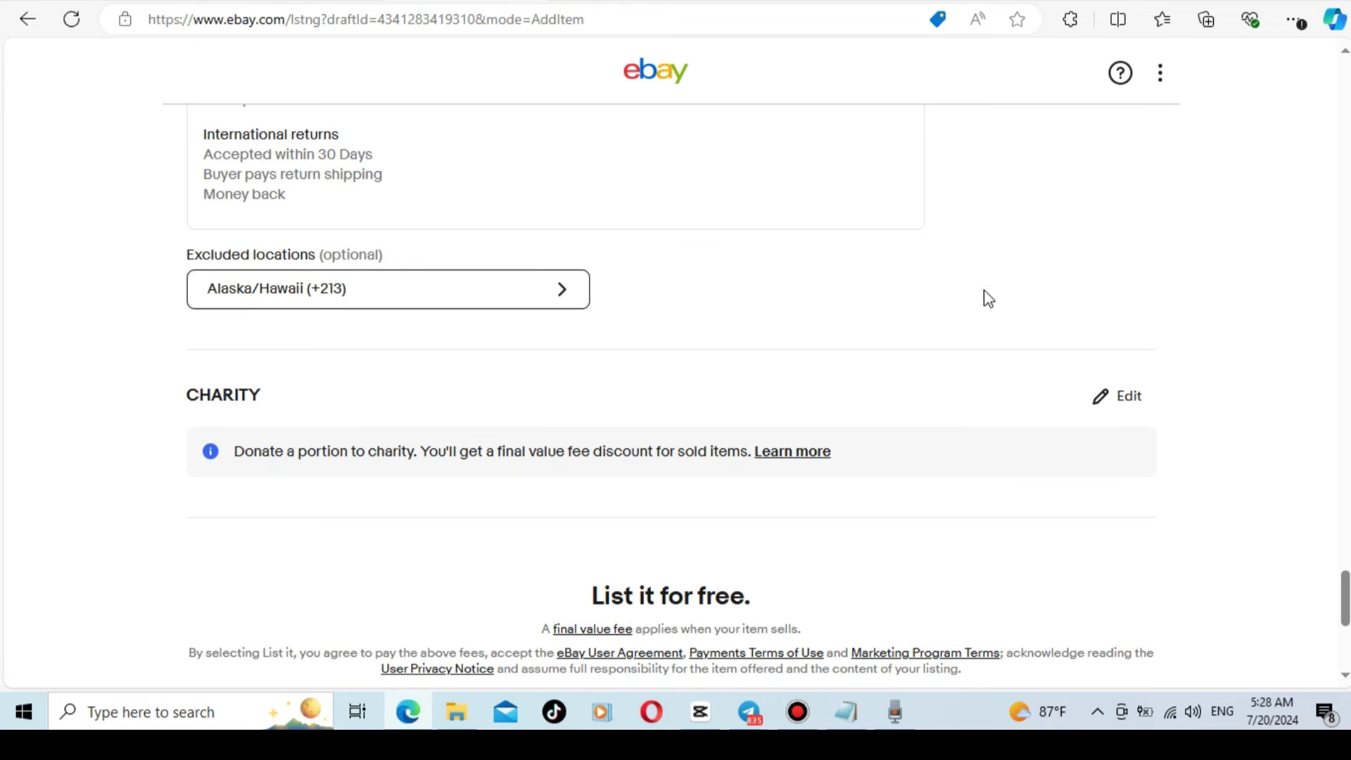
scroll(1170, 213, "down", 1)
scroll(1171, 217, "down", 5)
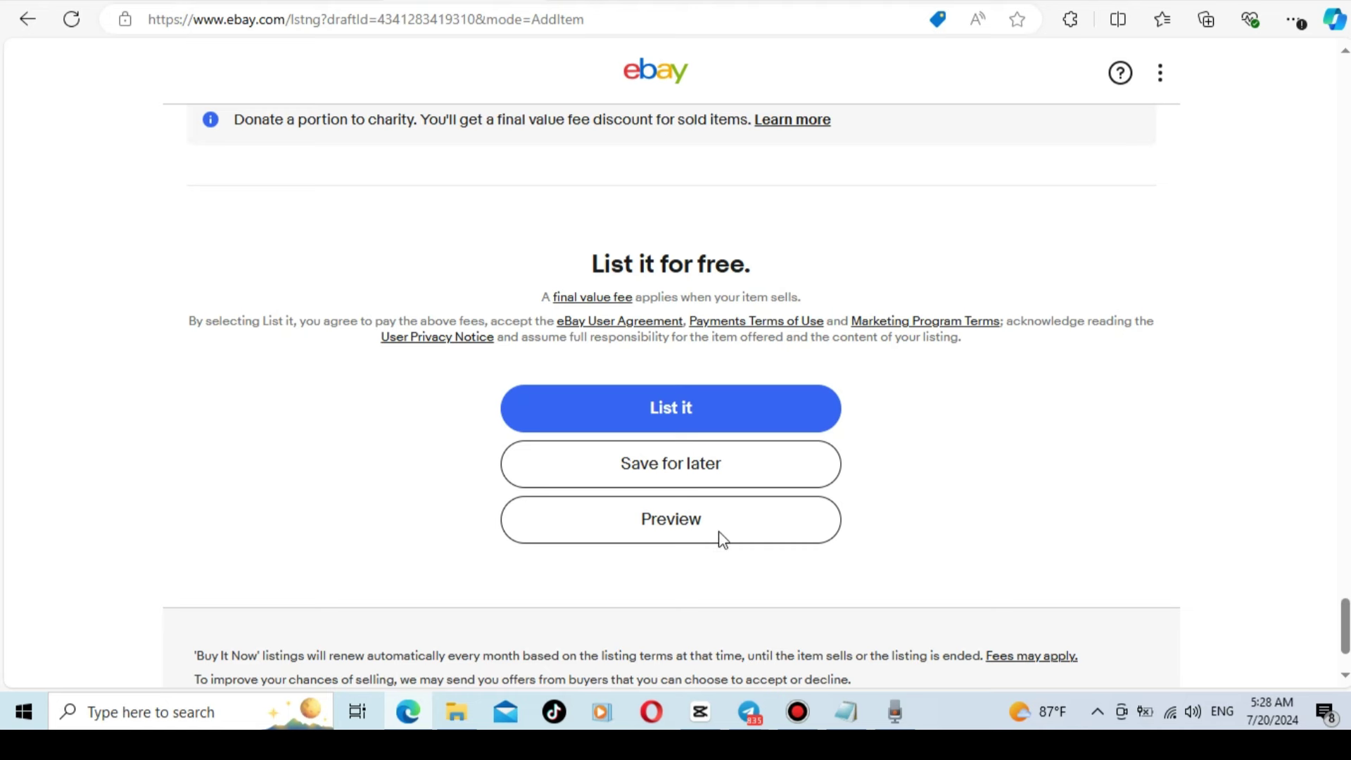
Preview the listing, check its price, shipping, delivery, returns, item specifics and description, and close the preview to return to the draft.
left_click(680, 528)
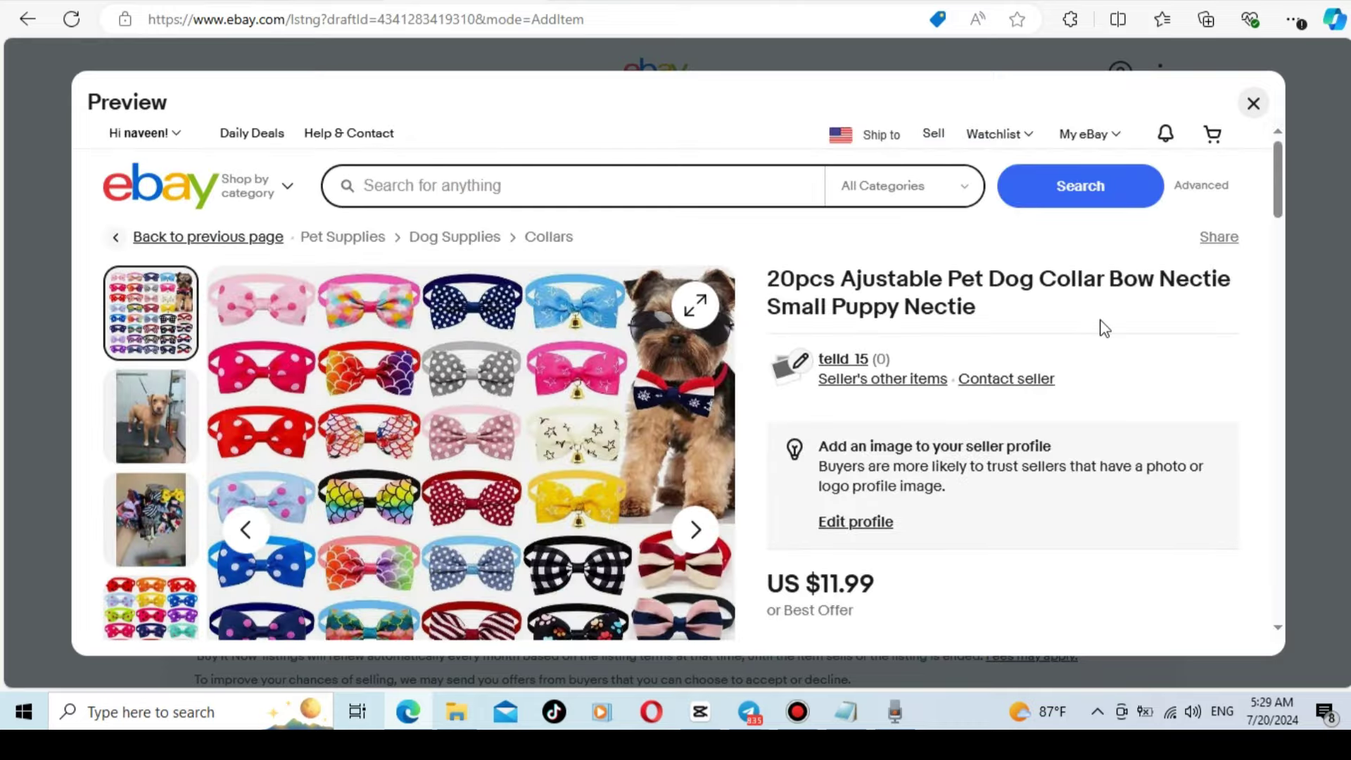
scroll(1088, 344, "down", 5)
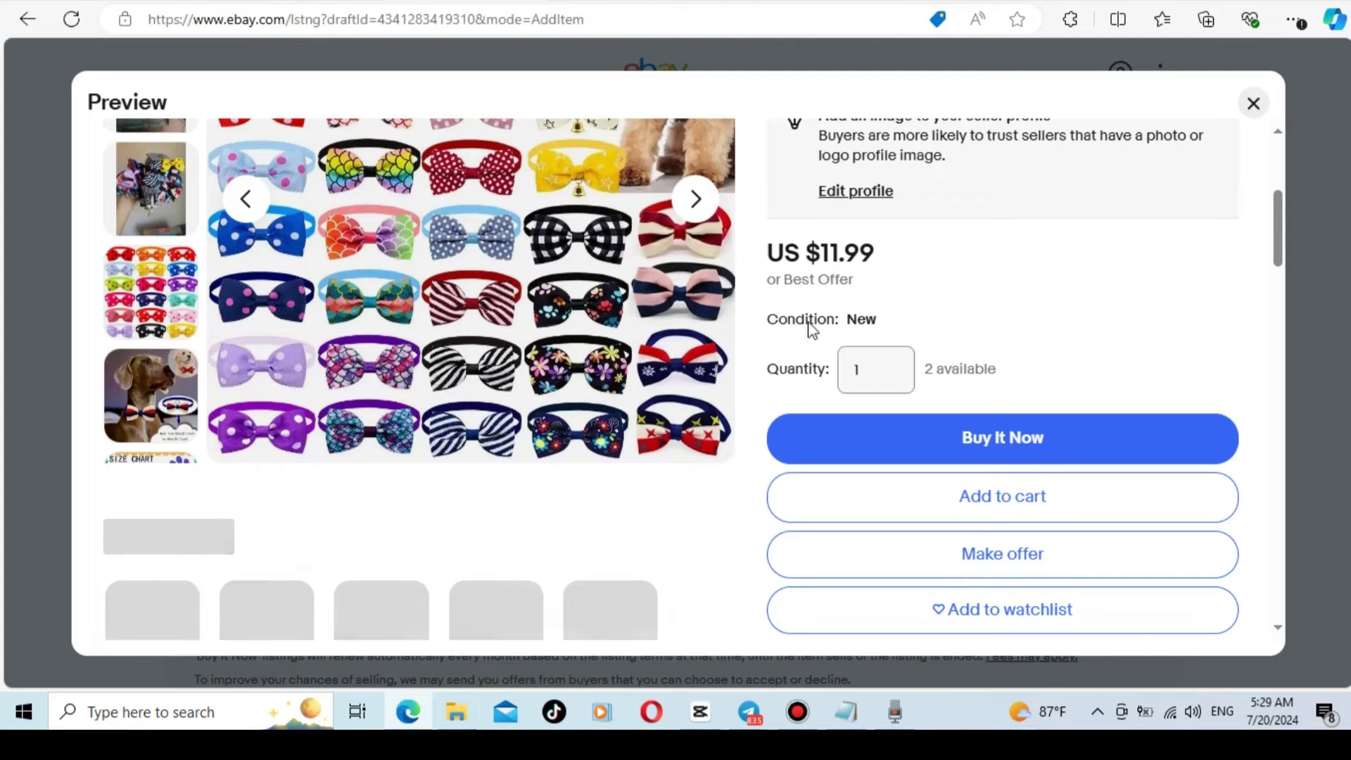
scroll(919, 307, "down", 2)
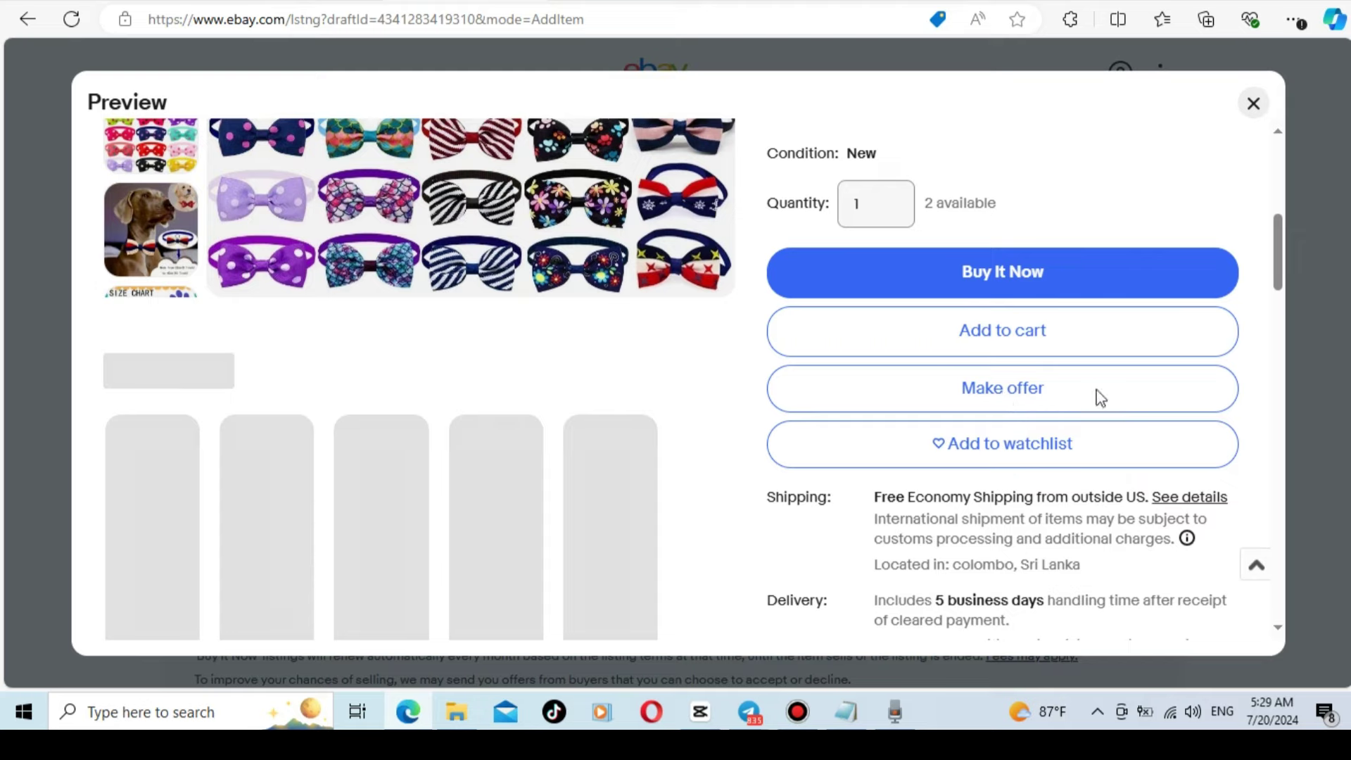
scroll(1013, 400, "up", 4)
scroll(1026, 399, "down", 6)
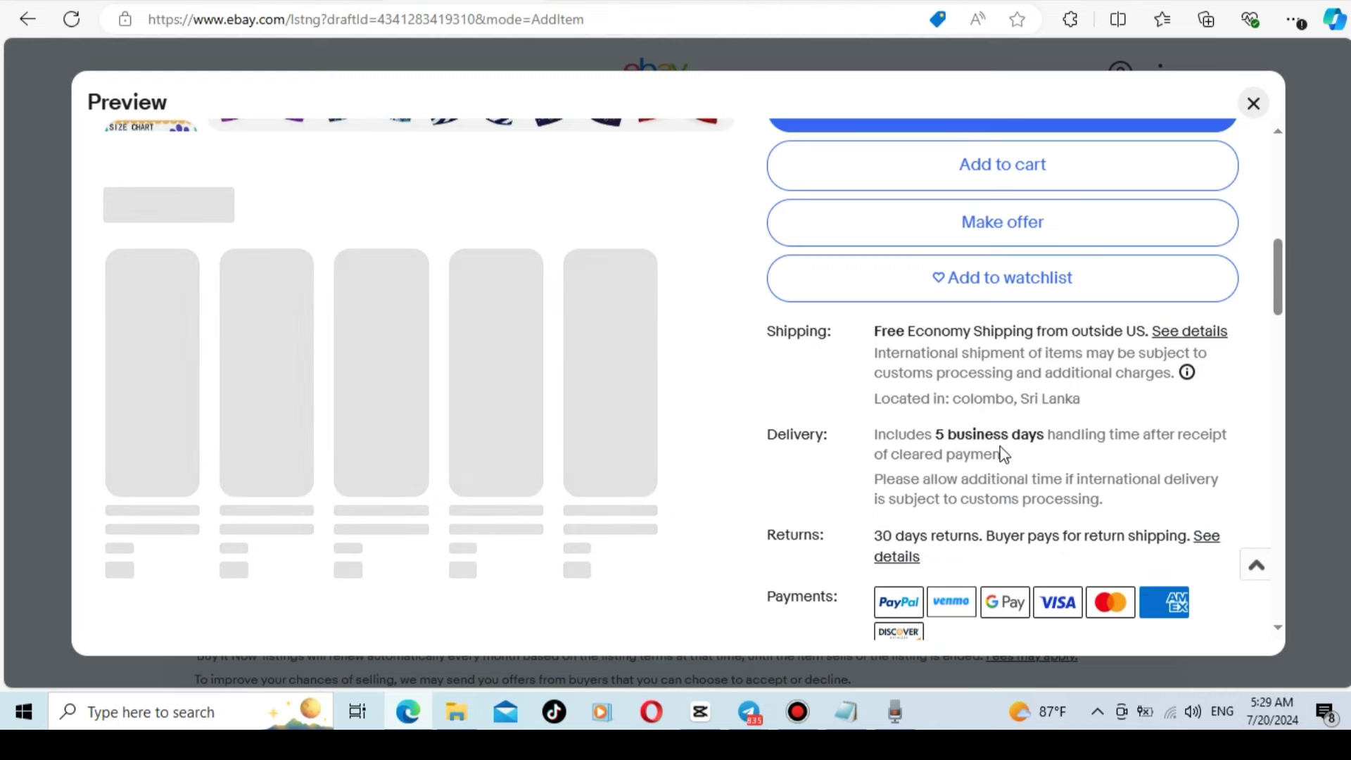
scroll(1059, 445, "down", 15)
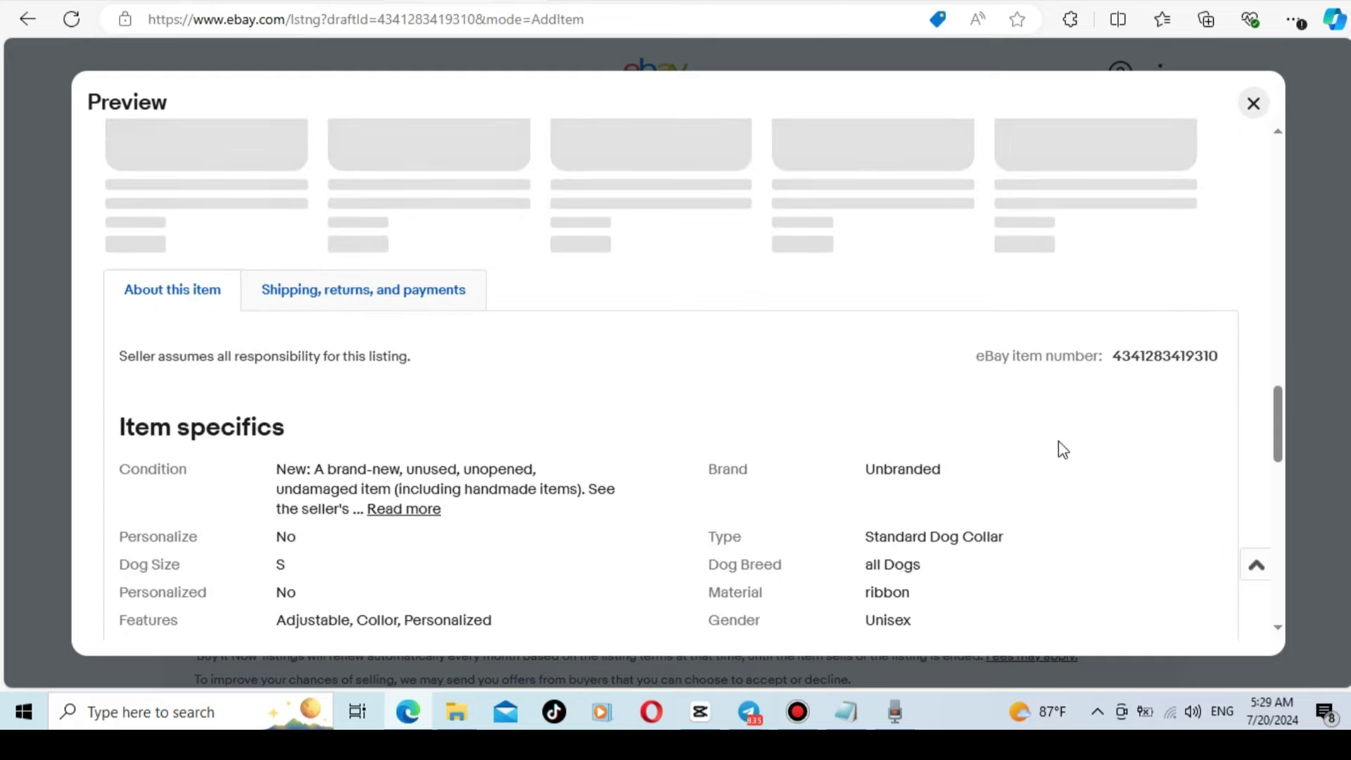
scroll(1061, 448, "down", 2)
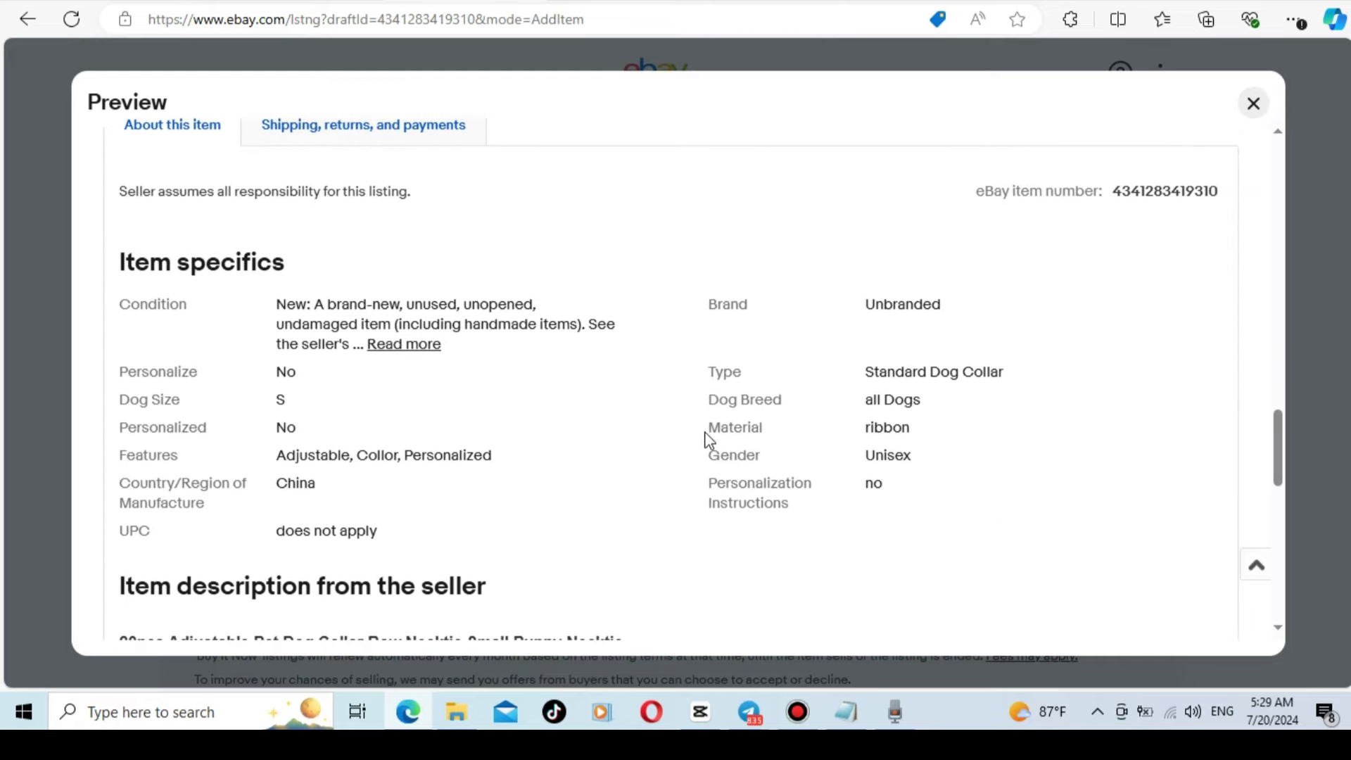
scroll(991, 447, "down", 4)
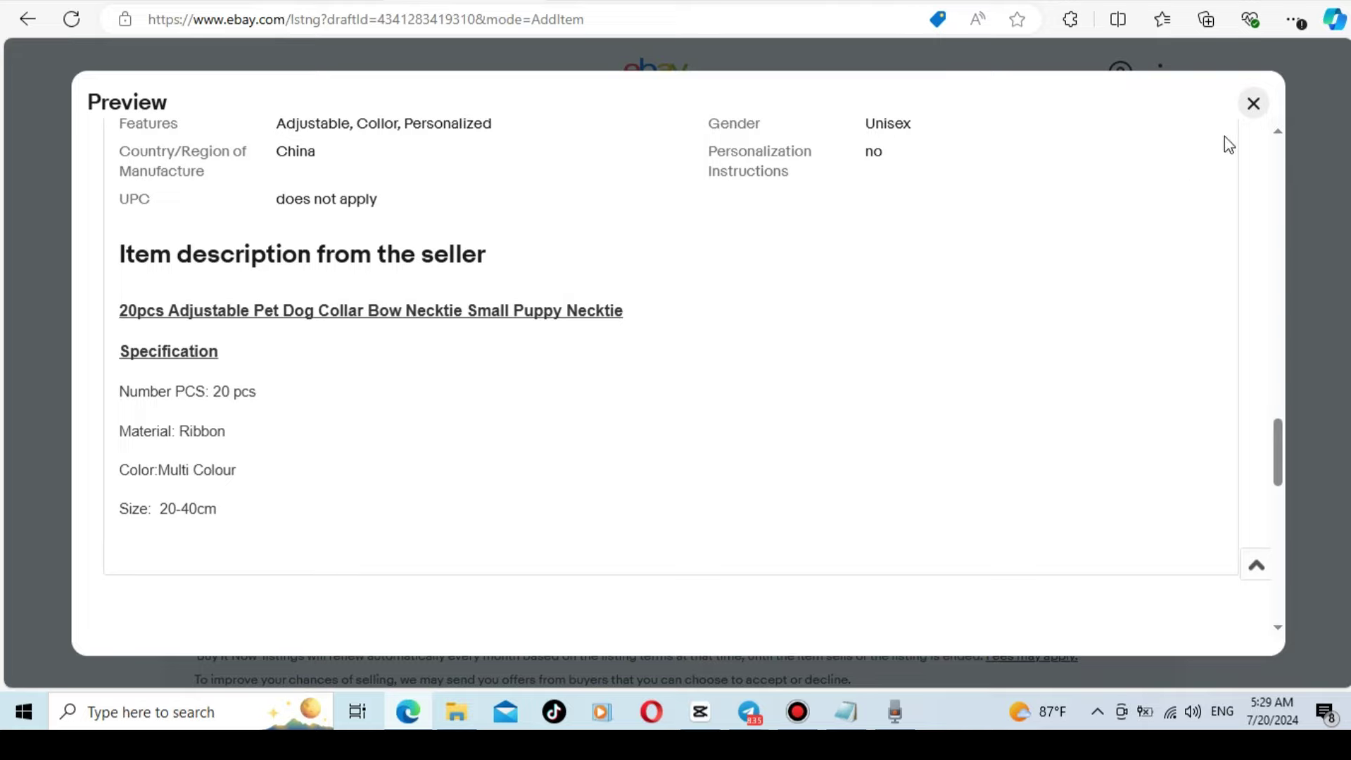
left_click(1254, 103)
scroll(1167, 453, "up", 15)
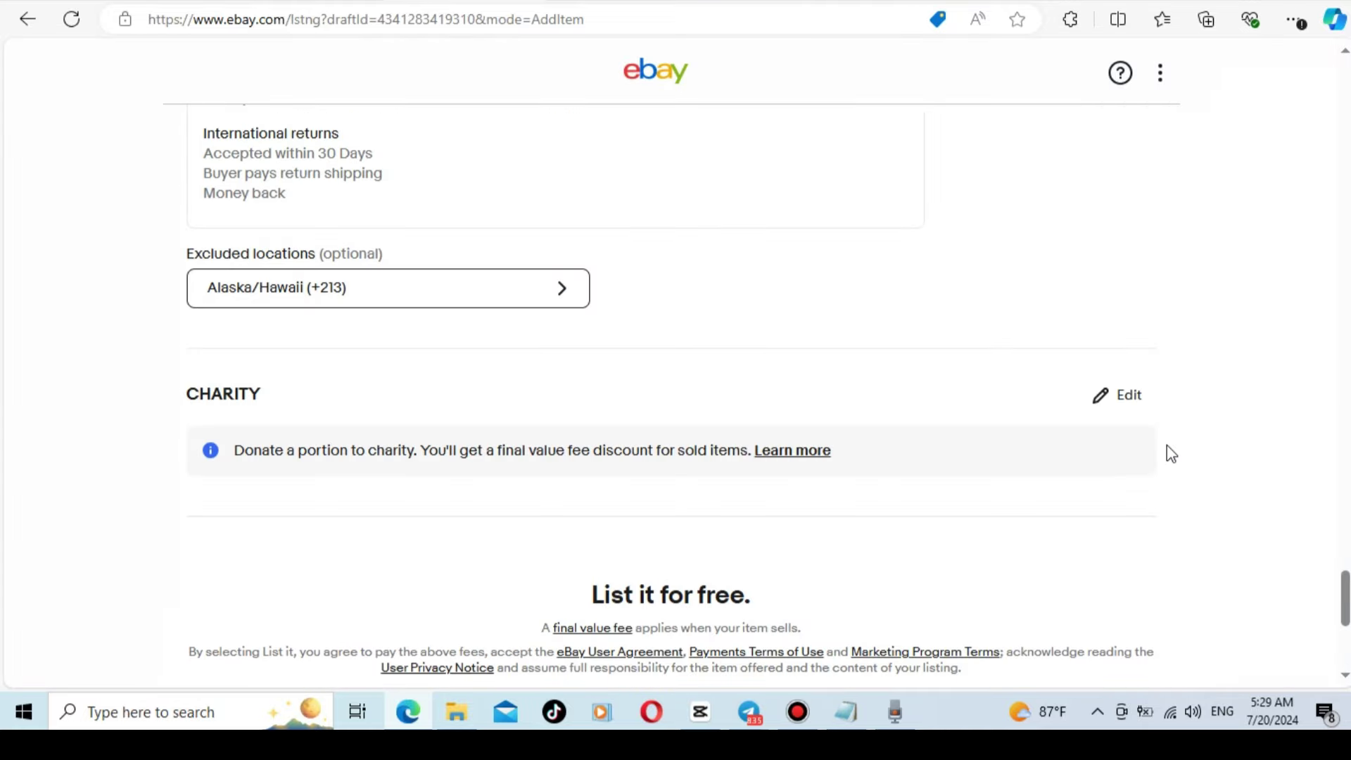
scroll(1244, 403, "down", 12)
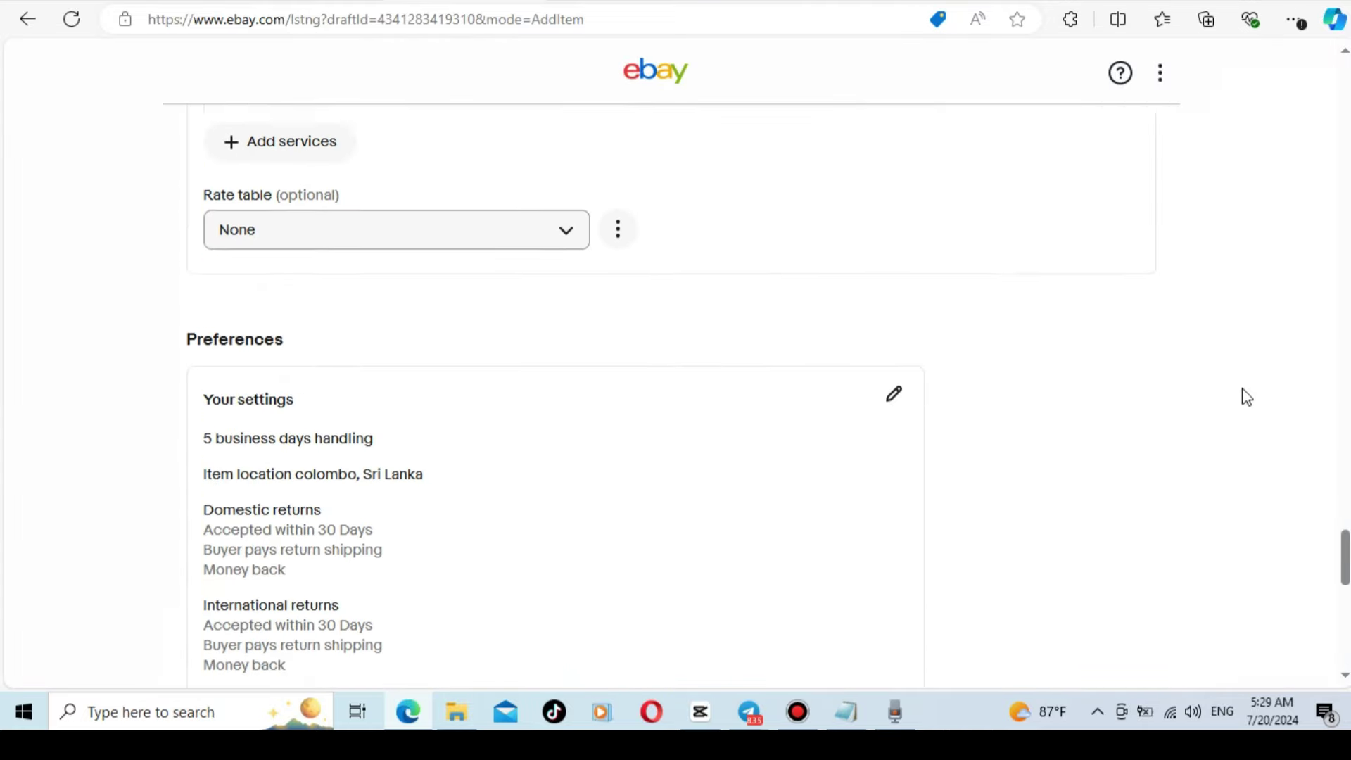